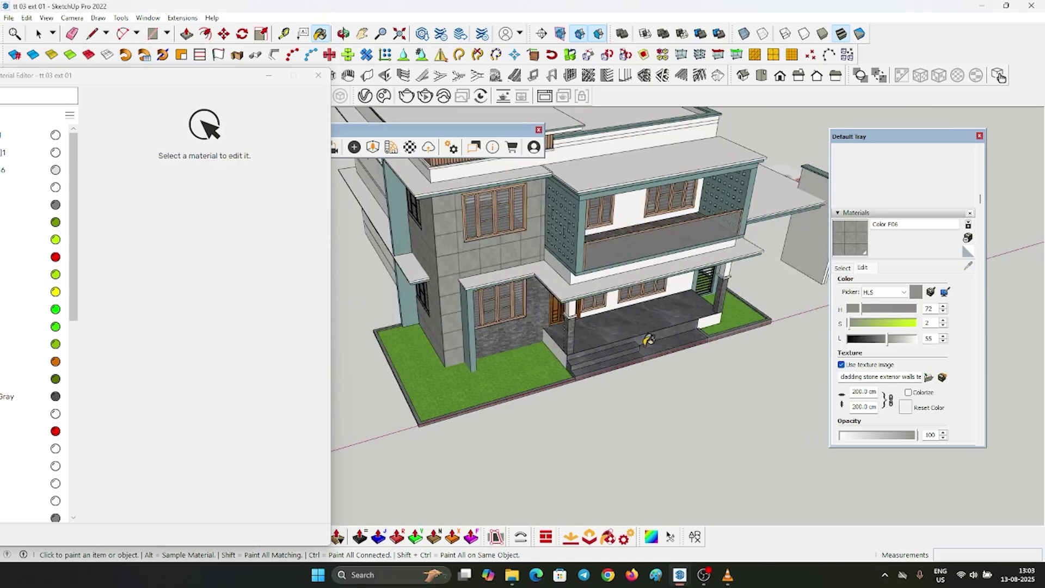
Sample the dark marble material on the porch steps and set its reflection roughness to 15%
{"action": "scroll", "coordinate": [676, 401], "scroll_direction": "up", "scroll_amount": 4}
{"action": "middle_click_drag", "start_coordinate": [641, 388], "coordinate": [590, 343]}
{"action": "scroll", "coordinate": [601, 322], "scroll_direction": "up", "scroll_amount": 4}
{"action": "scroll", "coordinate": [600, 432], "scroll_direction": "down", "scroll_amount": 3}
{"action": "scroll", "coordinate": [600, 431], "scroll_direction": "up", "scroll_amount": 2}
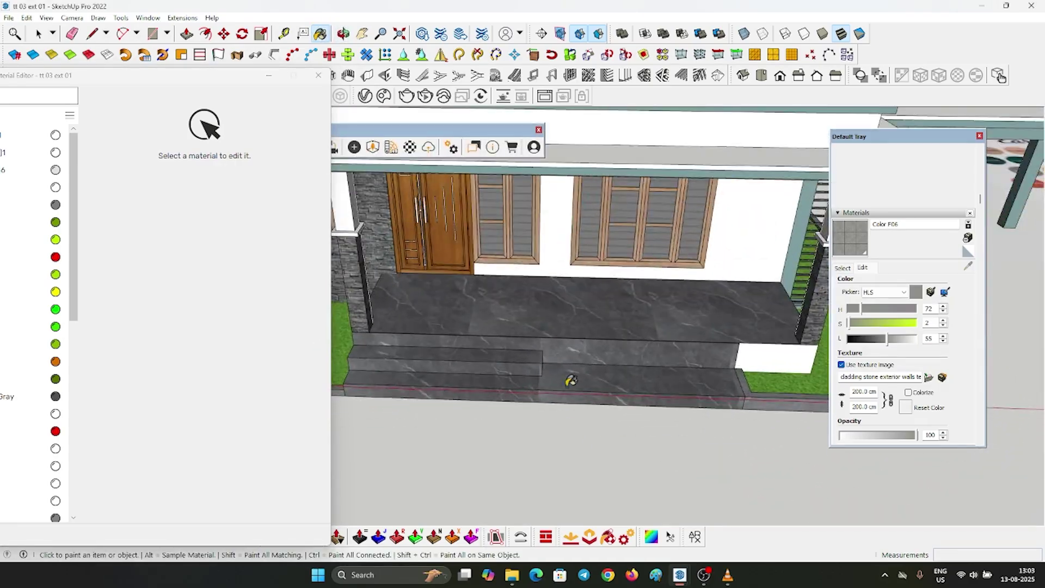
{"action": "scroll", "coordinate": [568, 379], "scroll_direction": "up", "scroll_amount": 4}
{"action": "left_click", "coordinate": [568, 380], "text": "alt"}
{"action": "left_click", "coordinate": [132, 403]}
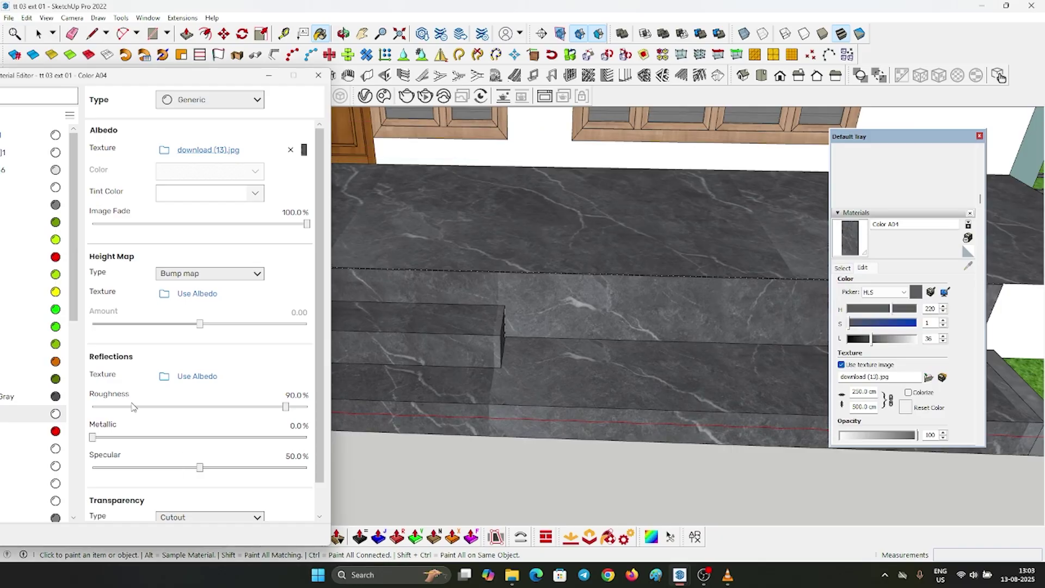
Sample the white paint from the low wall beside the porch column to load it for editing
{"action": "scroll", "coordinate": [496, 457], "scroll_direction": "down", "scroll_amount": 8}
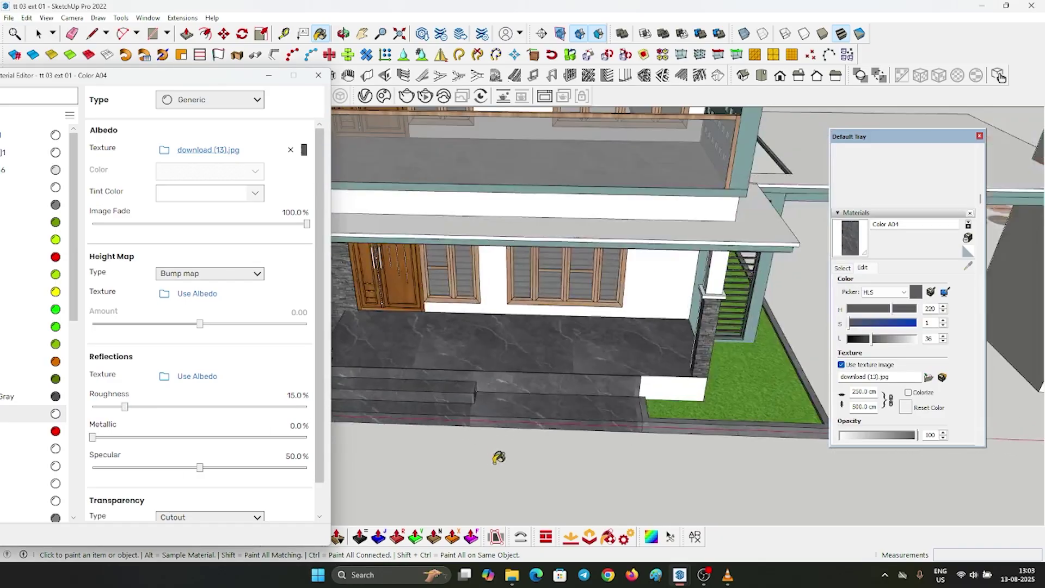
{"action": "scroll", "coordinate": [649, 417], "scroll_direction": "up", "scroll_amount": 6}
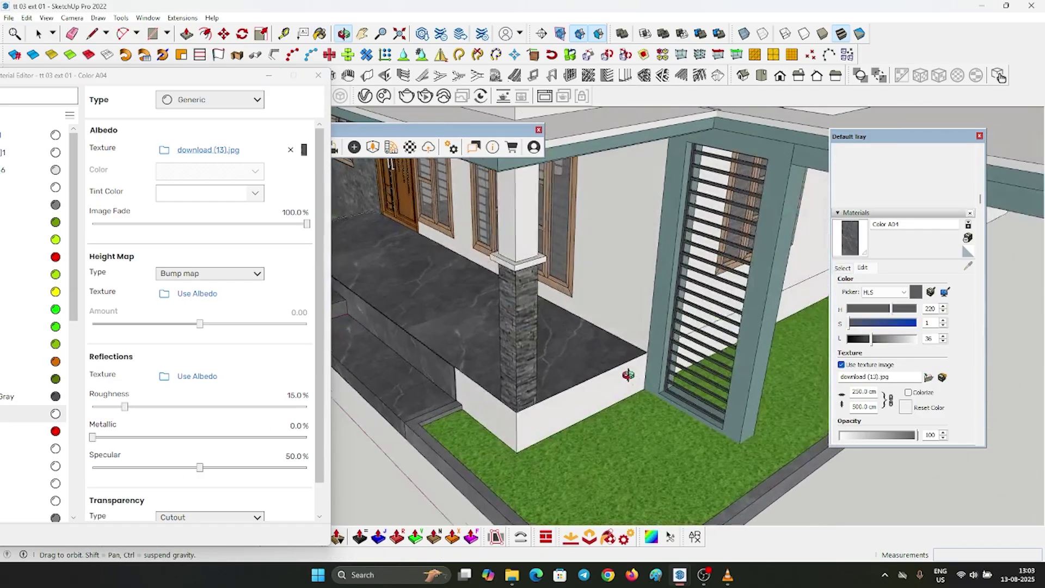
{"action": "scroll", "coordinate": [599, 357], "scroll_direction": "up", "scroll_amount": 3}
{"action": "left_click", "coordinate": [601, 353], "text": "alt"}
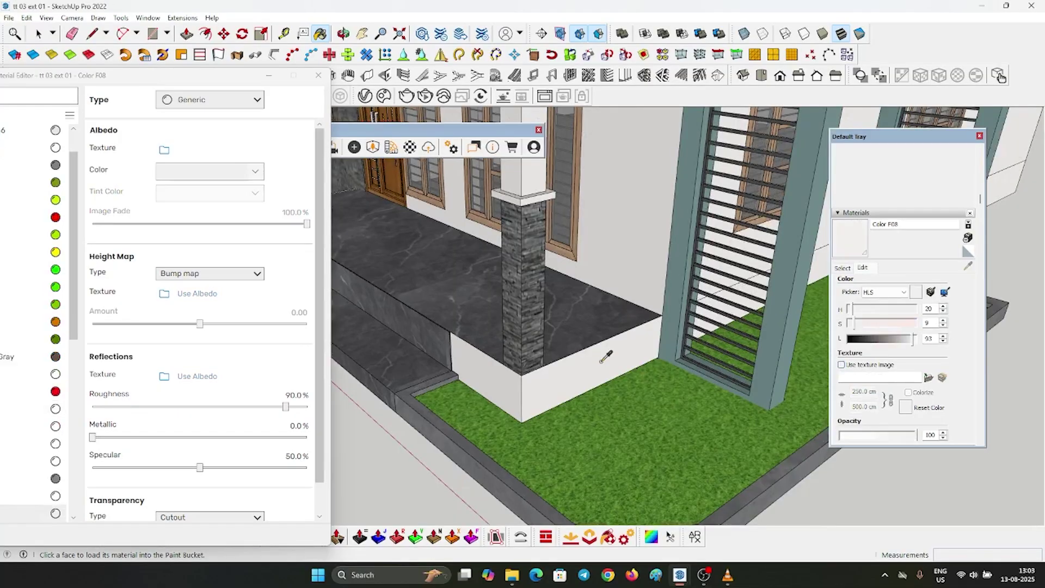
{"action": "scroll", "coordinate": [599, 352], "scroll_direction": "down", "scroll_amount": 6}
{"action": "scroll", "coordinate": [598, 248], "scroll_direction": "down", "scroll_amount": 5}
{"action": "scroll", "coordinate": [620, 242], "scroll_direction": "up", "scroll_amount": 7}
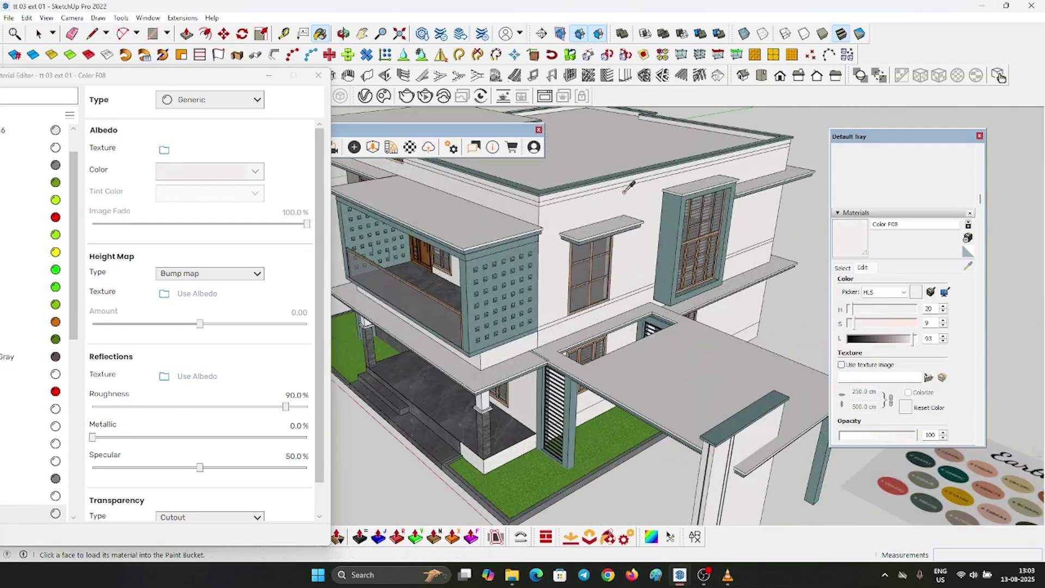
{"action": "scroll", "coordinate": [633, 236], "scroll_direction": "down", "scroll_amount": 2}
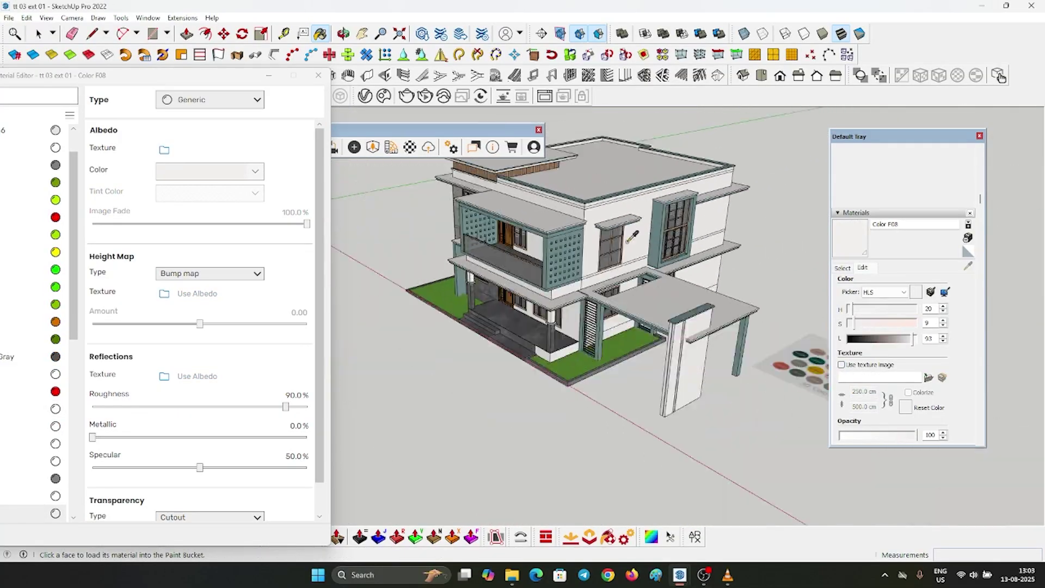
Load the Melville_411051 image from the WALL folder in drive D's Textures as the white paint's bump map
{"action": "left_click", "coordinate": [163, 295]}
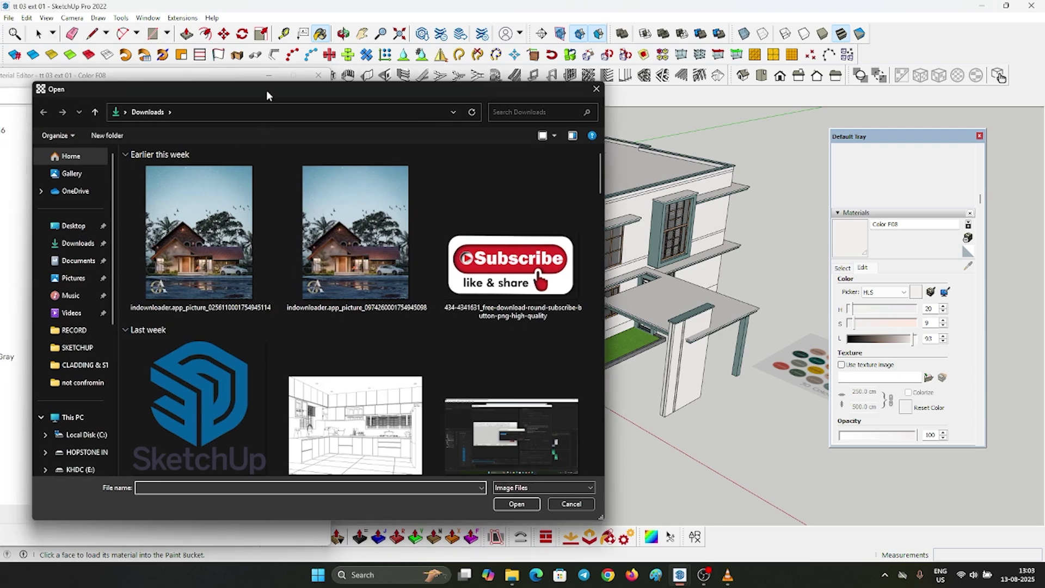
{"action": "scroll", "coordinate": [278, 368], "scroll_direction": "down", "scroll_amount": 3}
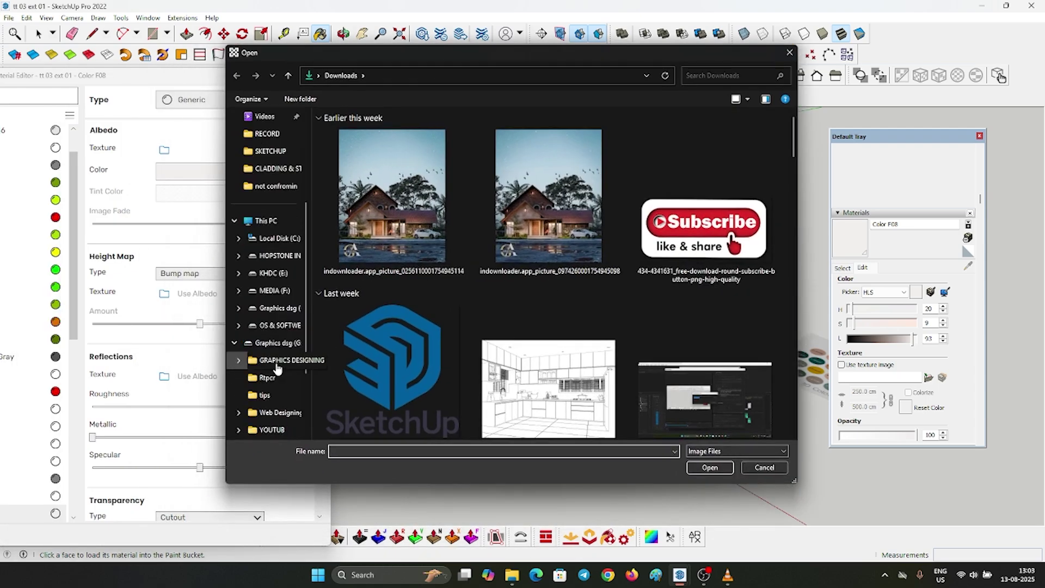
{"action": "left_click", "coordinate": [282, 257]}
{"action": "double_click", "coordinate": [382, 298]}
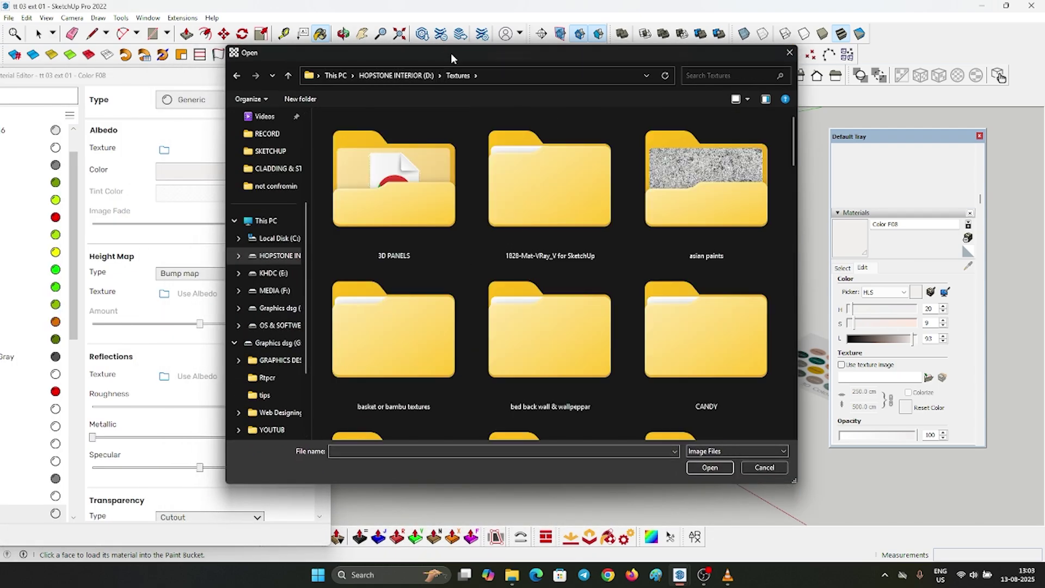
{"action": "left_click_drag", "start_coordinate": [450, 54], "coordinate": [505, 37]}
{"action": "scroll", "coordinate": [695, 312], "scroll_direction": "down", "scroll_amount": 2}
{"action": "scroll", "coordinate": [726, 299], "scroll_direction": "down", "scroll_amount": 5}
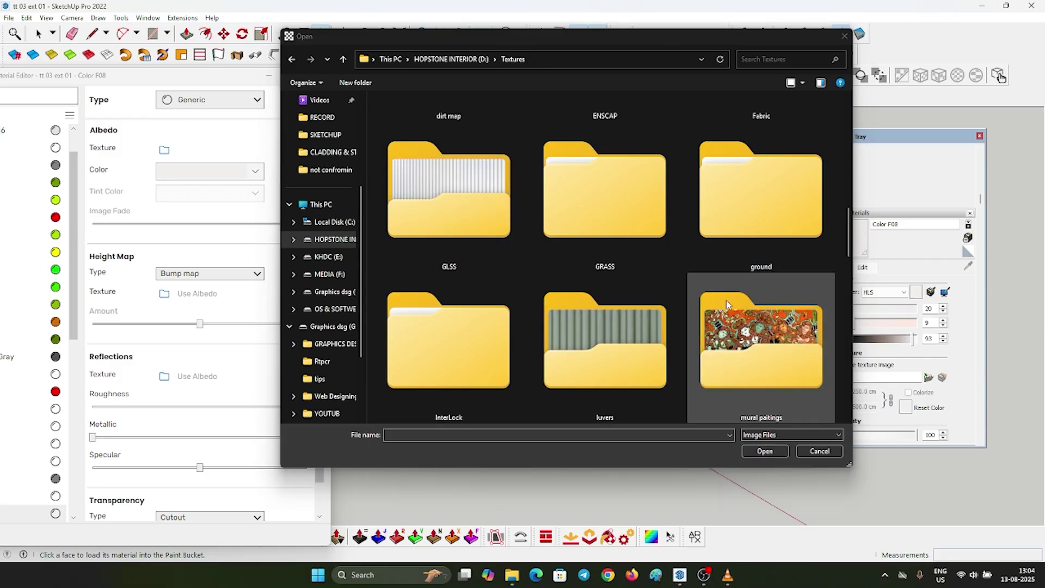
{"action": "scroll", "coordinate": [532, 363], "scroll_direction": "down", "scroll_amount": 3}
{"action": "scroll", "coordinate": [514, 338], "scroll_direction": "down", "scroll_amount": 1}
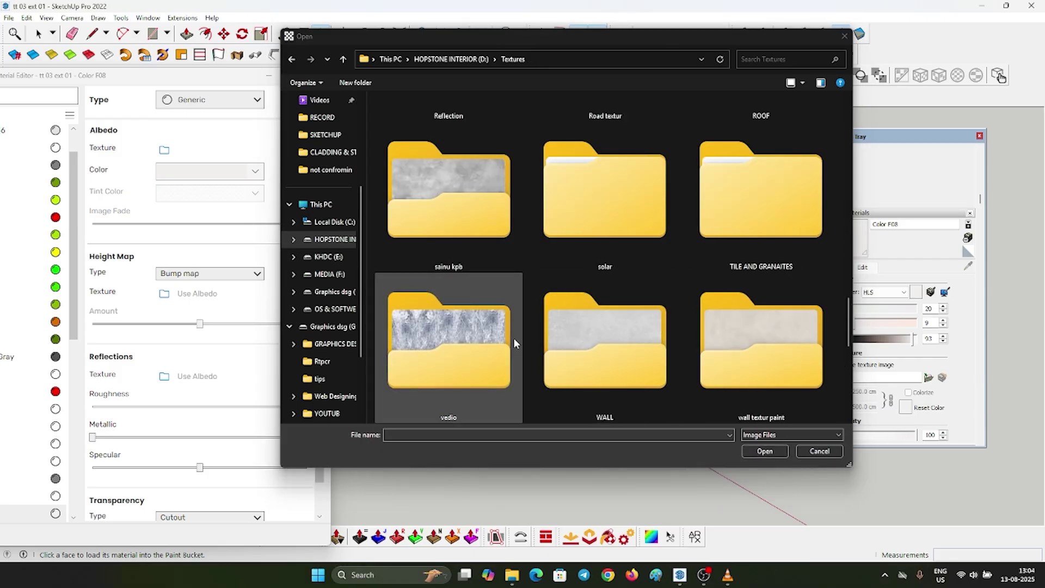
{"action": "double_click", "coordinate": [616, 333]}
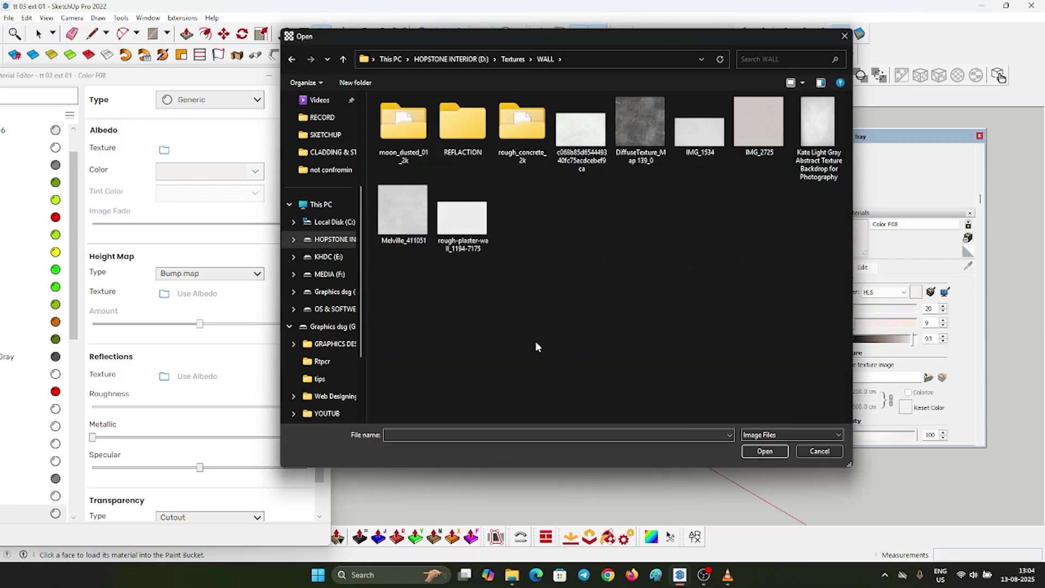
{"action": "double_click", "coordinate": [417, 213]}
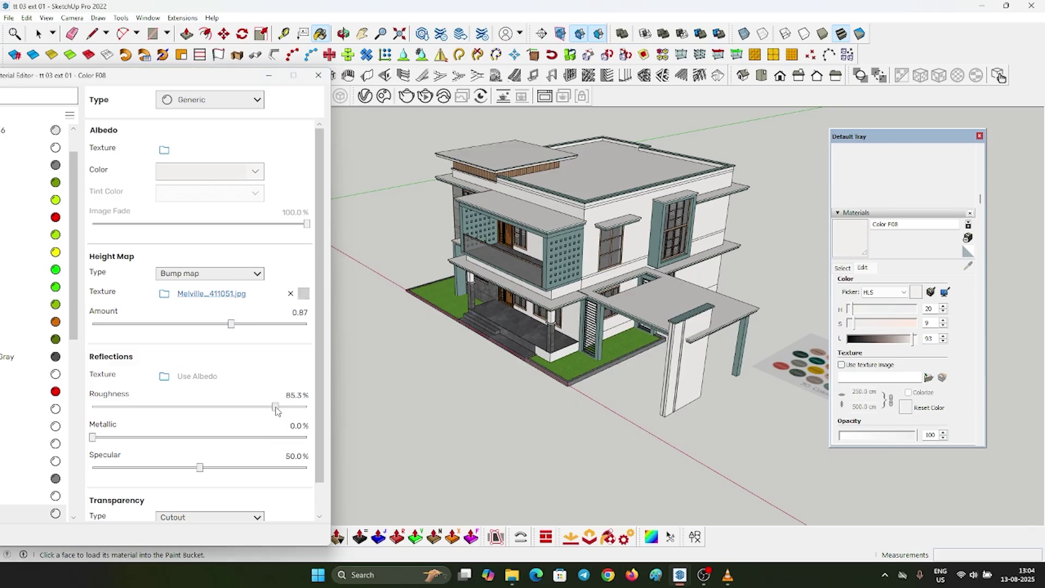
Set the white paint's bump amount to 0.87 and its roughness to 81.7%
{"action": "left_click_drag", "start_coordinate": [278, 406], "coordinate": [273, 408]}
{"action": "scroll", "coordinate": [544, 253], "scroll_direction": "up", "scroll_amount": 6}
{"action": "scroll", "coordinate": [544, 253], "scroll_direction": "down", "scroll_amount": 6}
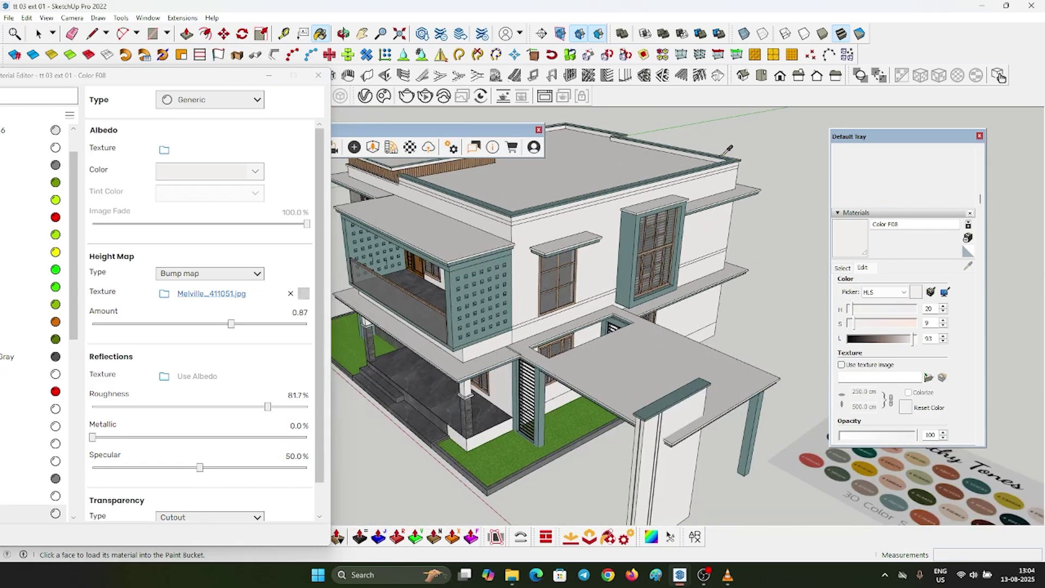
Sample the teal balcony material and give it the Melville_411051 bump map with amount 0.78 and roughness 75.9%
{"action": "scroll", "coordinate": [473, 267], "scroll_direction": "up", "scroll_amount": 8}
{"action": "left_click", "coordinate": [464, 268], "text": "alt"}
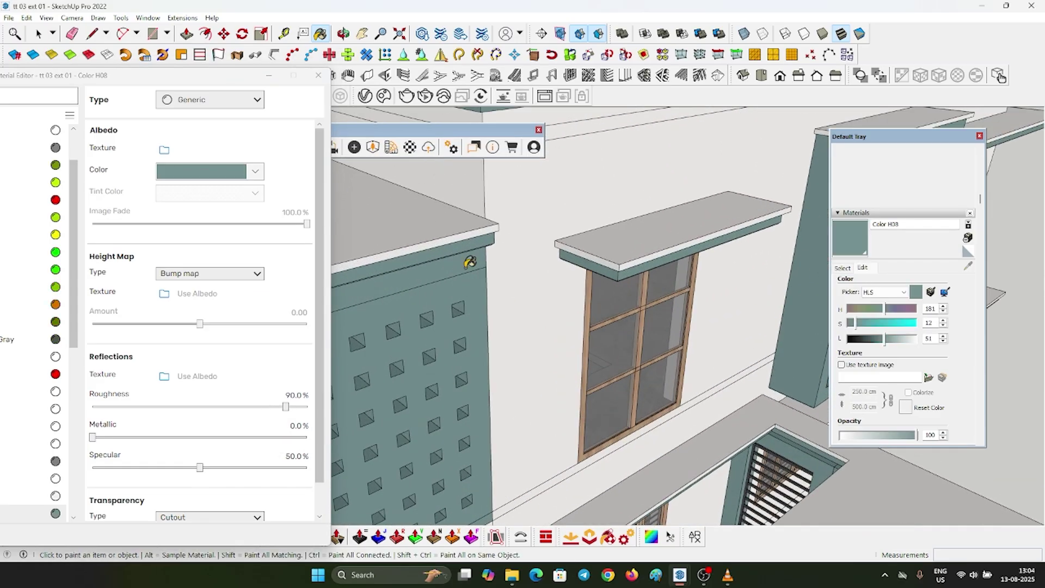
{"action": "left_click", "coordinate": [163, 294]}
{"action": "double_click", "coordinate": [400, 211]}
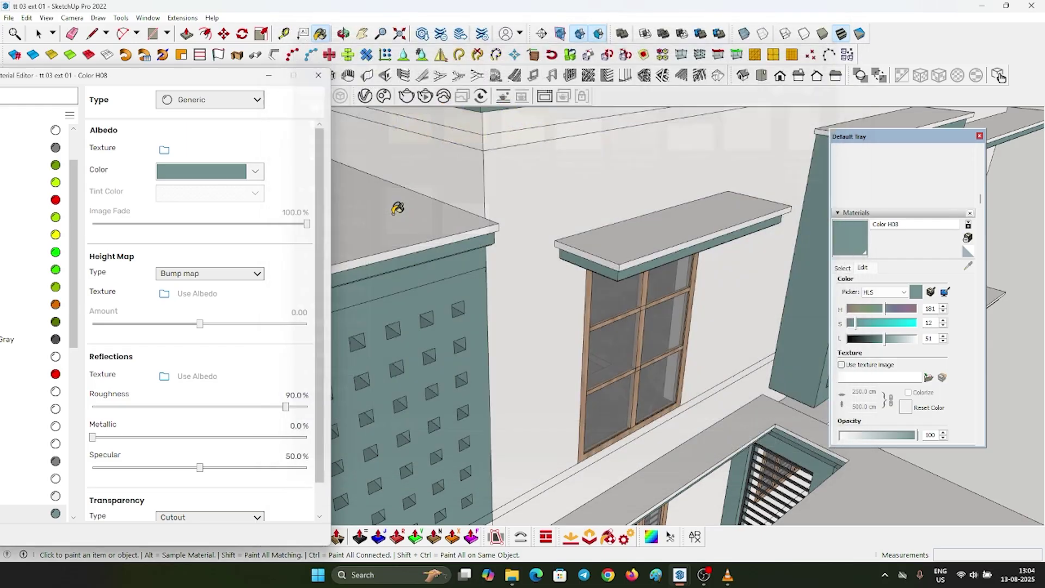
{"action": "scroll", "coordinate": [489, 269], "scroll_direction": "down", "scroll_amount": 3}
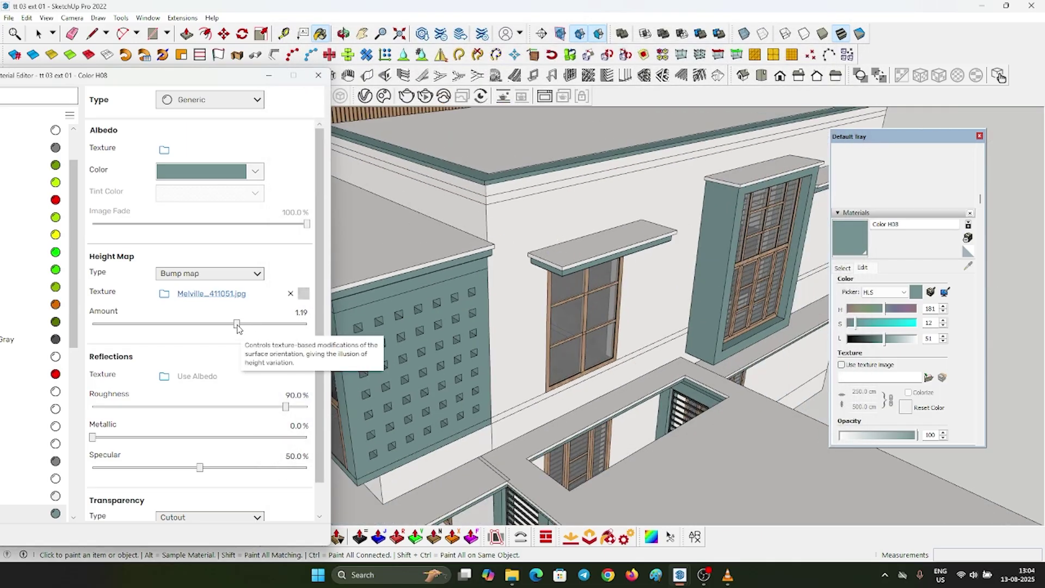
{"action": "left_click_drag", "start_coordinate": [265, 412], "coordinate": [256, 410]}
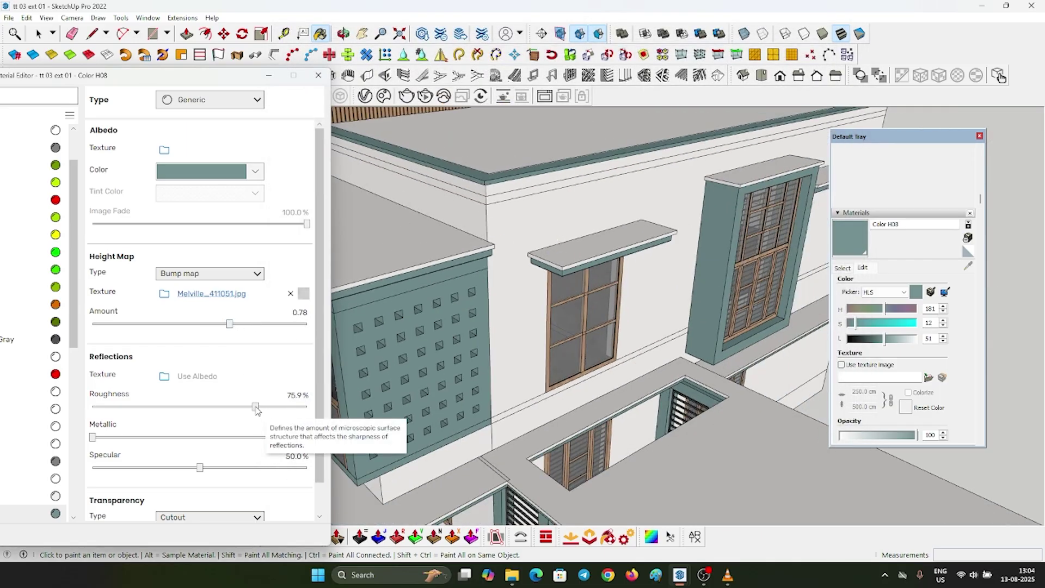
Sample the dark stone cladding beside the entrance, reuse its albedo as bump map at amount 6.76, and set roughness to 70.1%
{"action": "scroll", "coordinate": [443, 325], "scroll_direction": "down", "scroll_amount": 6}
{"action": "scroll", "coordinate": [511, 256], "scroll_direction": "up", "scroll_amount": 4}
{"action": "scroll", "coordinate": [678, 324], "scroll_direction": "down", "scroll_amount": 3}
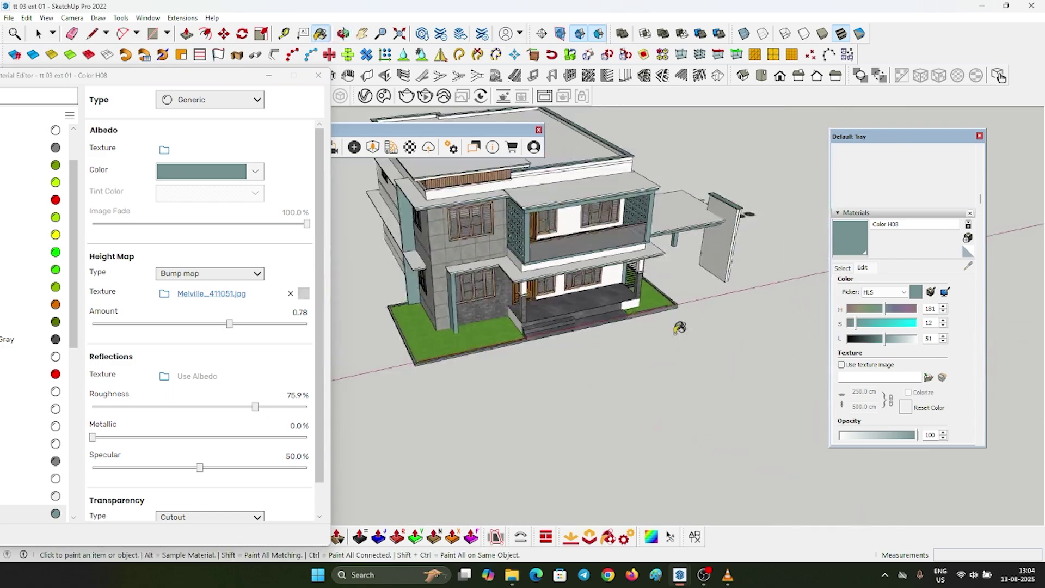
{"action": "scroll", "coordinate": [605, 317], "scroll_direction": "up", "scroll_amount": 8}
{"action": "left_click", "coordinate": [605, 317], "text": "alt"}
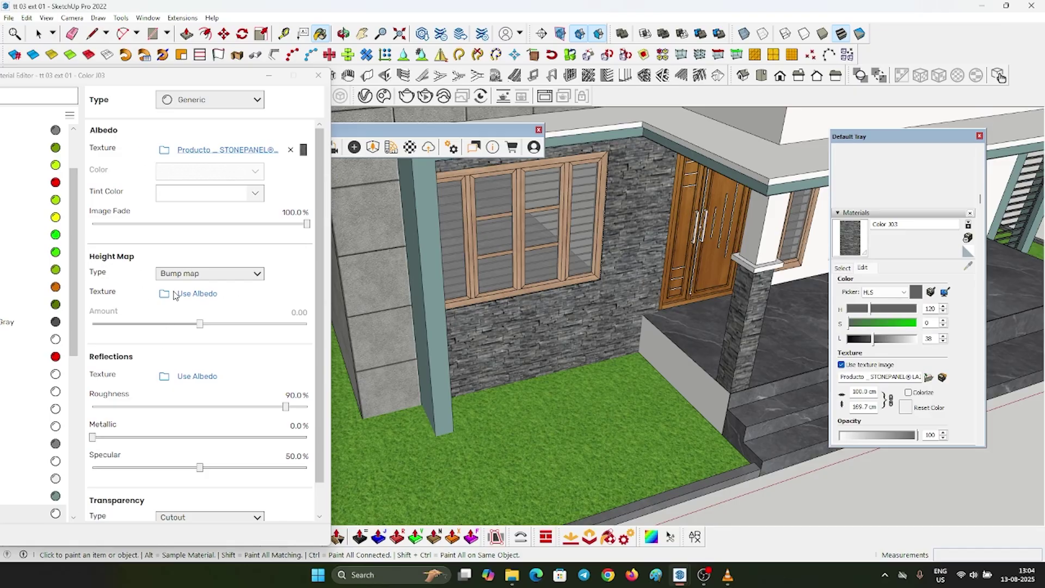
{"action": "left_click", "coordinate": [197, 298]}
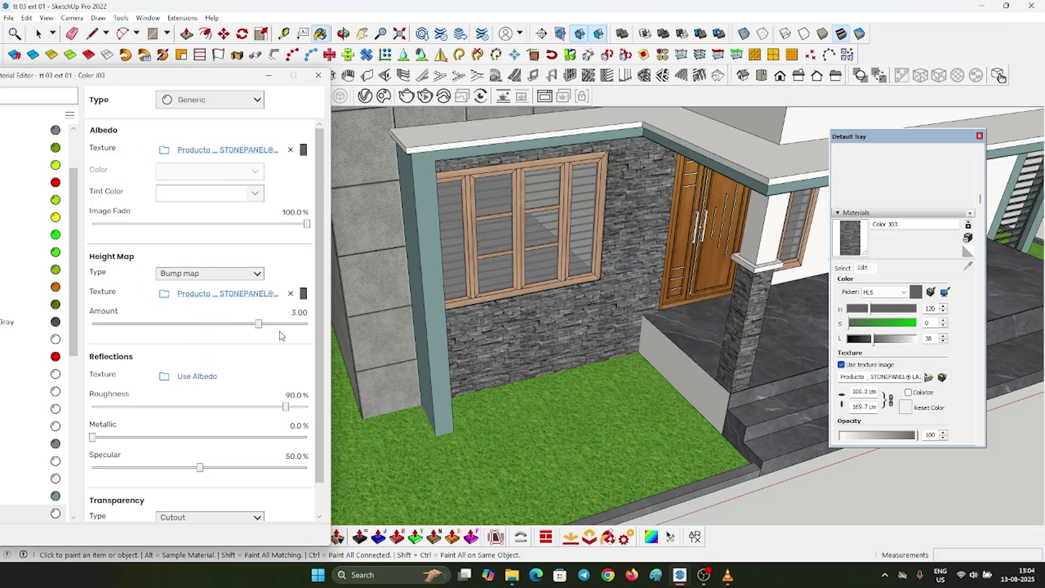
{"action": "left_click_drag", "start_coordinate": [271, 325], "coordinate": [287, 324]}
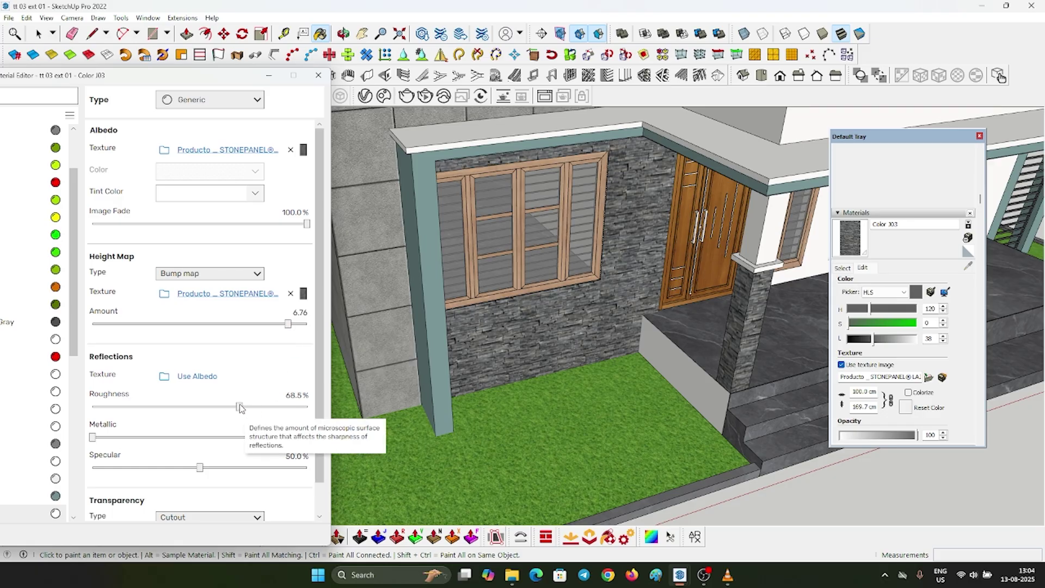
Sample the grey tiled wall cladding, reuse its albedo as bump map at amount 2.63, and set roughness to 80.7%
{"action": "scroll", "coordinate": [447, 340], "scroll_direction": "down", "scroll_amount": 6}
{"action": "left_click", "coordinate": [548, 488]}
{"action": "scroll", "coordinate": [442, 236], "scroll_direction": "up", "scroll_amount": 3}
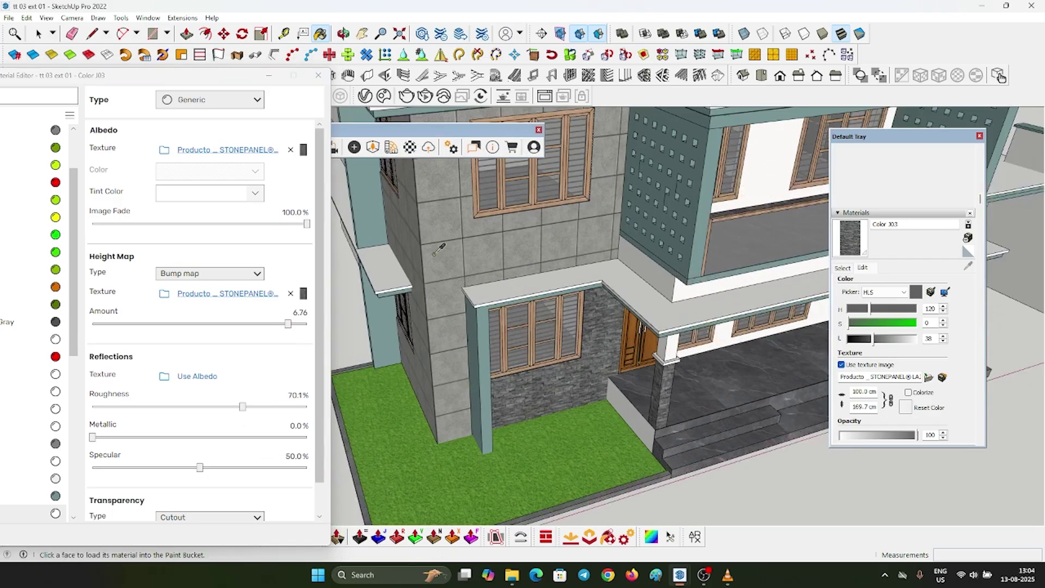
{"action": "left_click", "coordinate": [442, 237], "text": "alt"}
{"action": "left_click", "coordinate": [197, 294]}
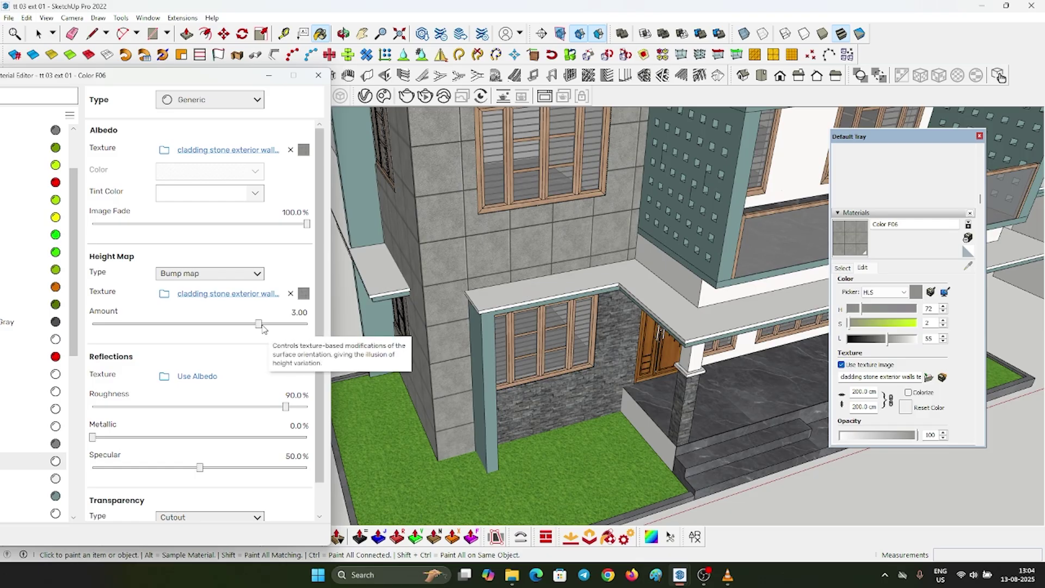
{"action": "left_click_drag", "start_coordinate": [285, 406], "coordinate": [265, 406]}
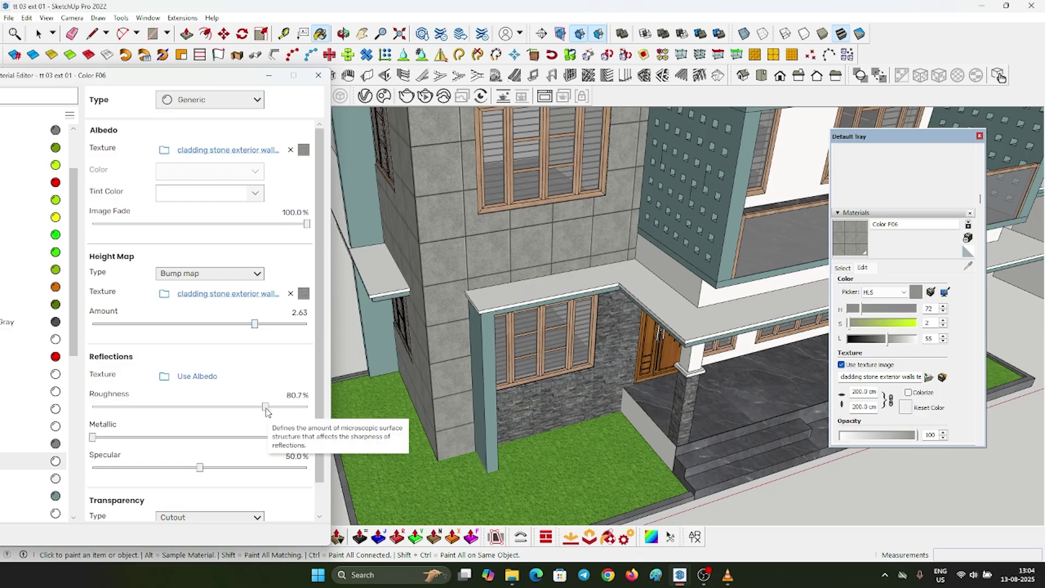
Sample the wooden slats under the top roof, reuse their albedo as bump map at amount 5.88, and set roughness to 83.2%
{"action": "scroll", "coordinate": [453, 420], "scroll_direction": "down", "scroll_amount": 6}
{"action": "scroll", "coordinate": [453, 420], "scroll_direction": "down", "scroll_amount": 4}
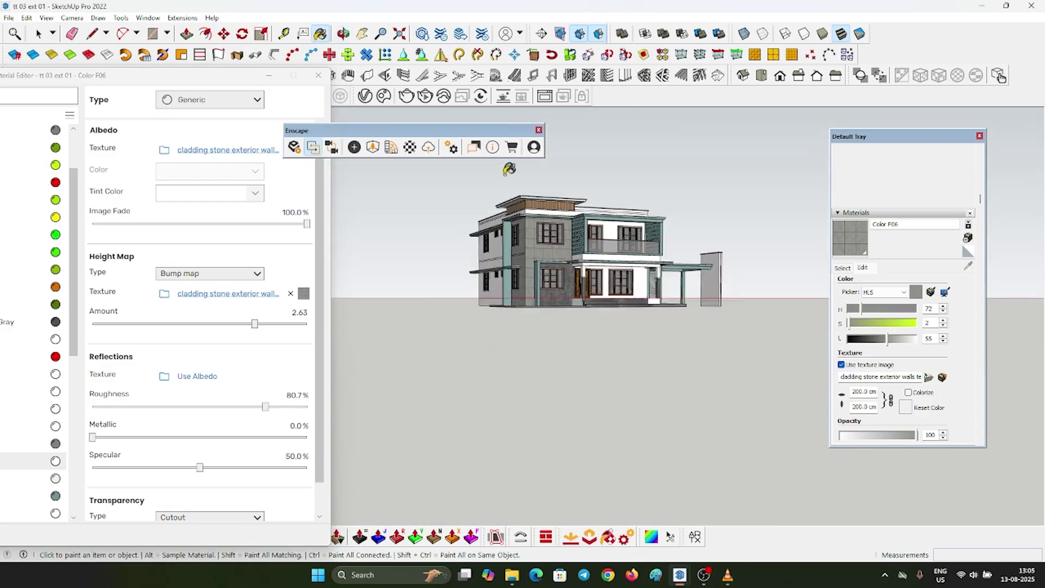
{"action": "scroll", "coordinate": [556, 204], "scroll_direction": "up", "scroll_amount": 7}
{"action": "left_click", "coordinate": [556, 204], "text": "alt"}
{"action": "left_click", "coordinate": [197, 294]}
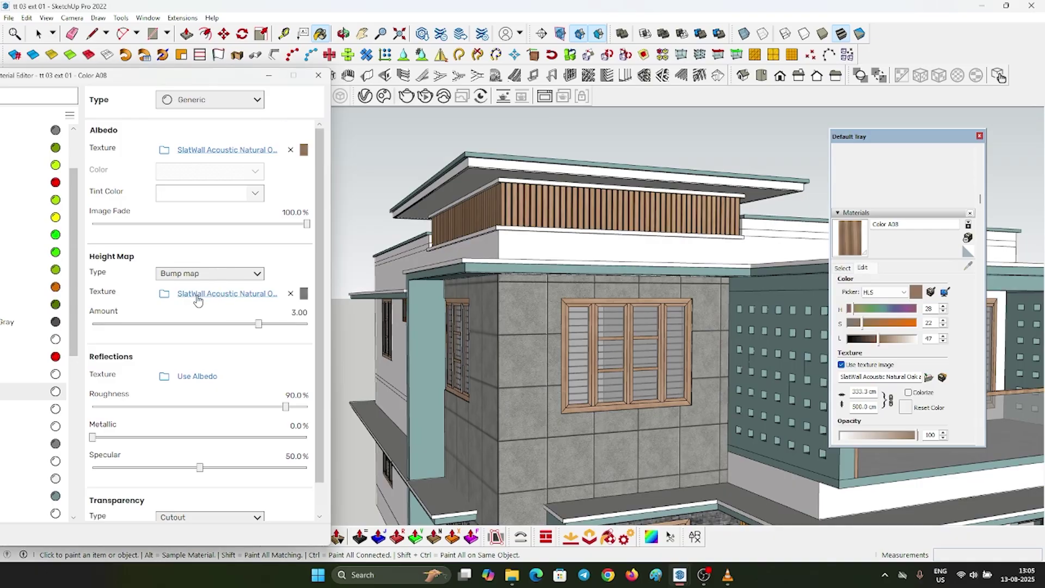
{"action": "left_click", "coordinate": [282, 324]}
{"action": "left_click_drag", "start_coordinate": [284, 407], "coordinate": [271, 407]}
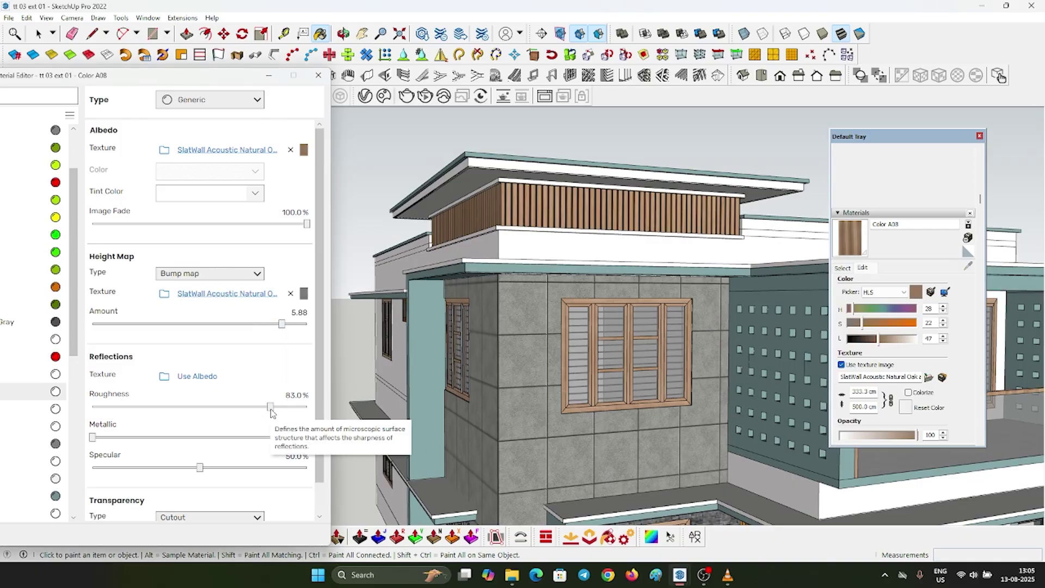
Examine the upper balcony's door, windows and glass railing up close, moving the material editor aside
{"action": "scroll", "coordinate": [419, 155], "scroll_direction": "down", "scroll_amount": 2}
{"action": "scroll", "coordinate": [650, 150], "scroll_direction": "down", "scroll_amount": 5}
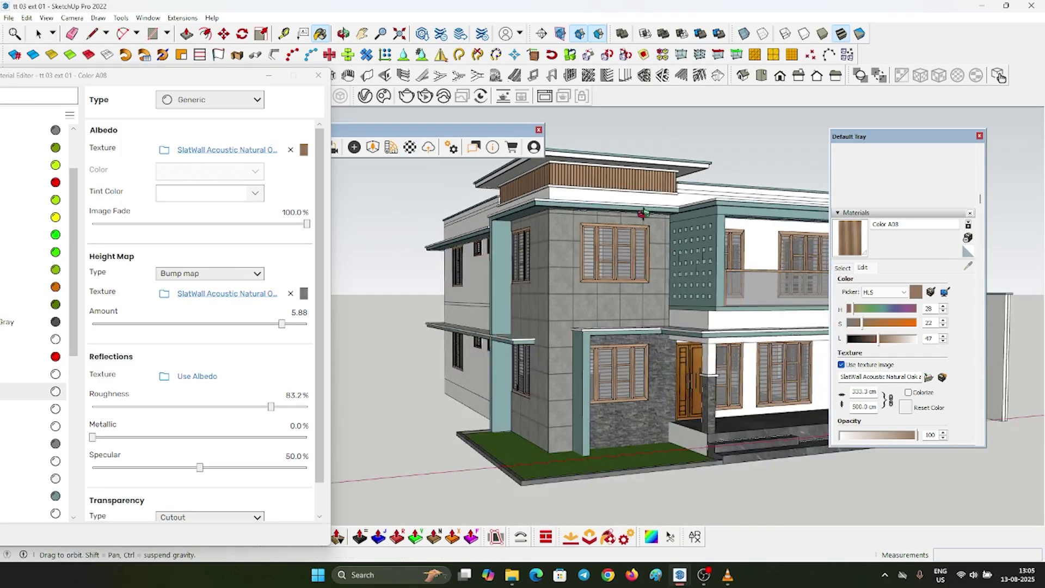
{"action": "scroll", "coordinate": [474, 271], "scroll_direction": "up", "scroll_amount": 7}
{"action": "scroll", "coordinate": [474, 271], "scroll_direction": "up", "scroll_amount": 6}
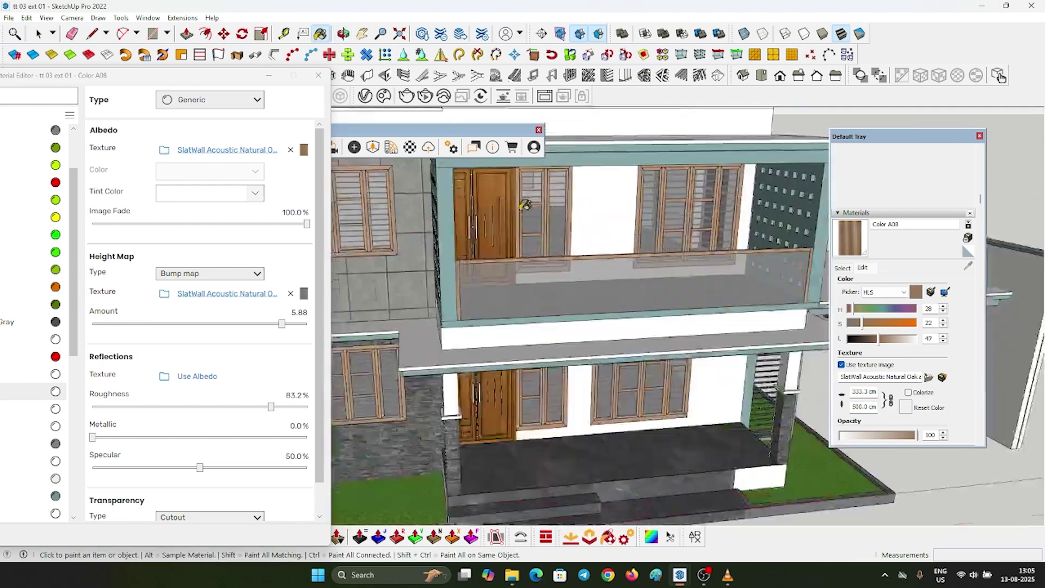
{"action": "scroll", "coordinate": [493, 233], "scroll_direction": "down", "scroll_amount": 6}
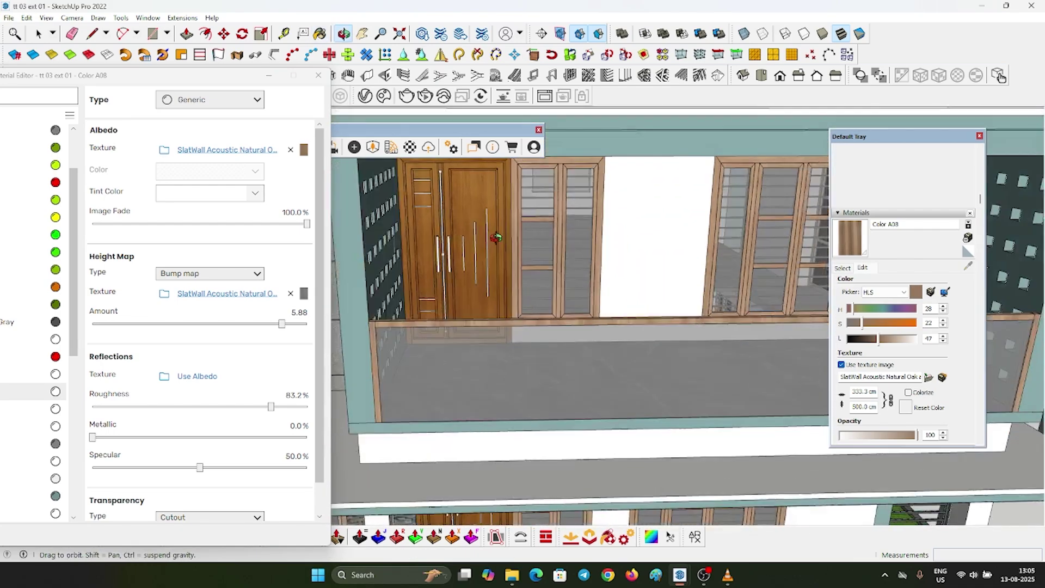
{"action": "scroll", "coordinate": [633, 181], "scroll_direction": "down", "scroll_amount": 6}
{"action": "middle_click_drag", "start_coordinate": [632, 212], "coordinate": [604, 233]}
{"action": "scroll", "coordinate": [609, 234], "scroll_direction": "up", "scroll_amount": 6}
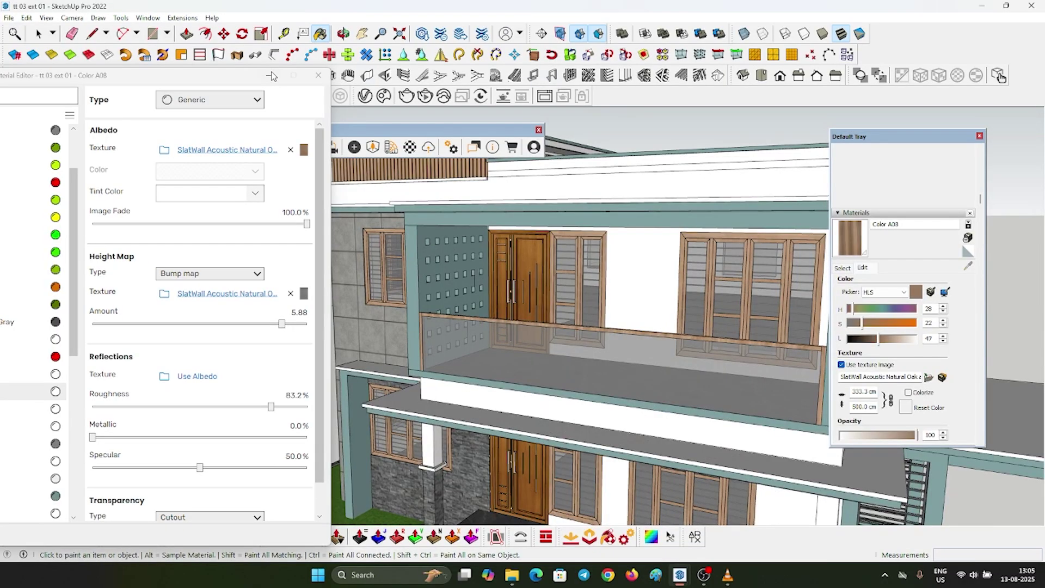
{"action": "left_click_drag", "start_coordinate": [272, 76], "coordinate": [199, 92]}
{"action": "scroll", "coordinate": [587, 256], "scroll_direction": "up", "scroll_amount": 5}
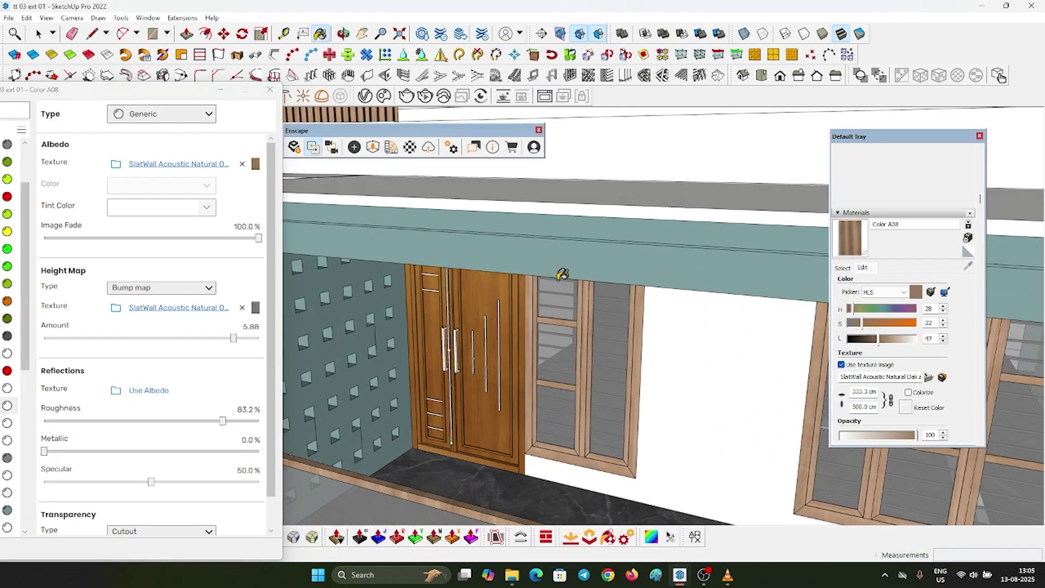
{"action": "scroll", "coordinate": [609, 245], "scroll_direction": "down", "scroll_amount": 2}
{"action": "middle_click_drag", "start_coordinate": [614, 250], "coordinate": [566, 226]}
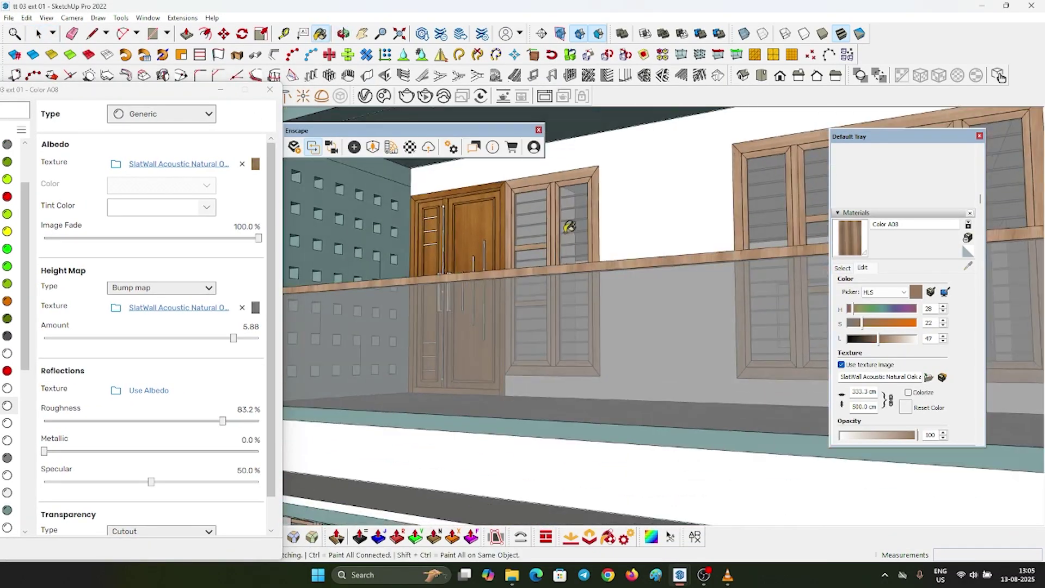
Sample the balcony door's wood and select every object that uses Wood Cherry Original through the V-Ray Asset Editor
{"action": "scroll", "coordinate": [564, 224], "scroll_direction": "up", "scroll_amount": 3}
{"action": "left_click", "coordinate": [498, 198], "text": "alt"}
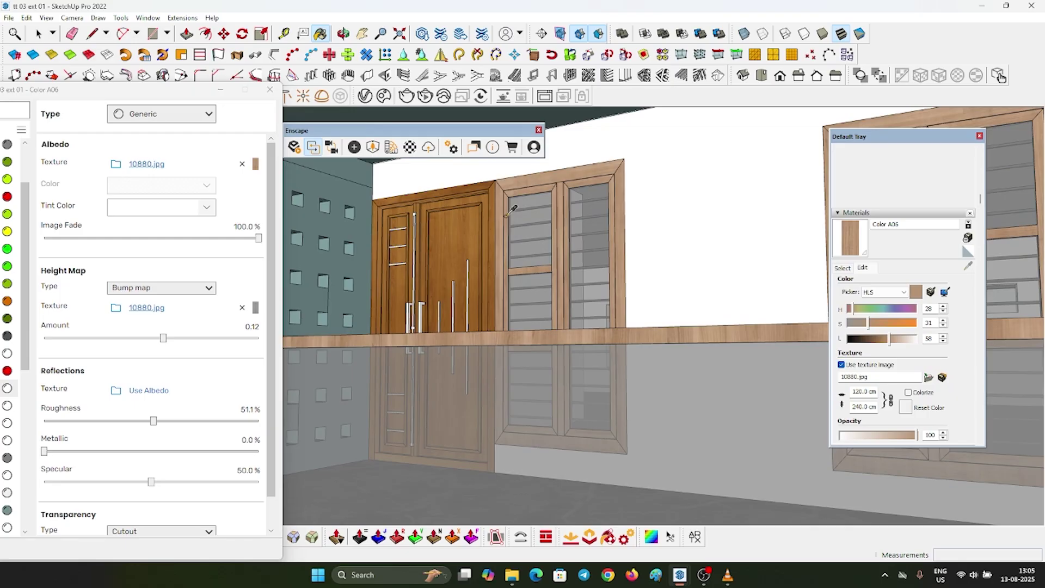
{"action": "left_click", "coordinate": [365, 97]}
{"action": "mouse_move", "coordinate": [515, 110]}
{"action": "left_mouse_down"}
{"action": "mouse_move", "coordinate": [246, 120]}
{"action": "mouse_move", "coordinate": [274, 119]}
{"action": "left_mouse_up"}
{"action": "scroll", "coordinate": [525, 242], "scroll_direction": "up", "scroll_amount": 5}
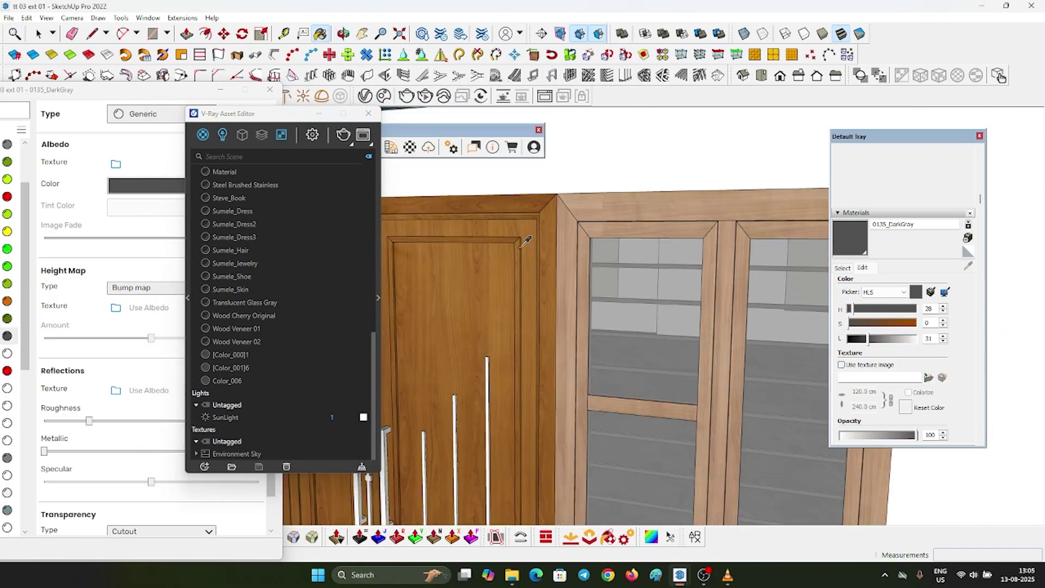
{"action": "left_click", "coordinate": [526, 226], "text": "alt"}
{"action": "right_click", "coordinate": [266, 315]}
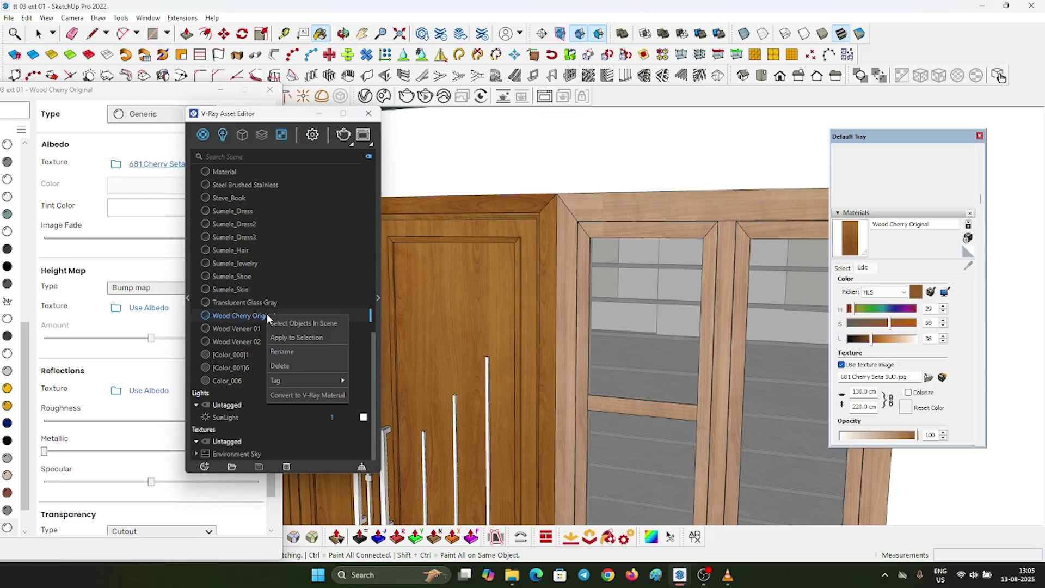
{"action": "left_click", "coordinate": [287, 323]}
Sample the window frame's Color A06 wood and apply it to the selected door objects
{"action": "scroll", "coordinate": [569, 188], "scroll_direction": "up", "scroll_amount": 5}
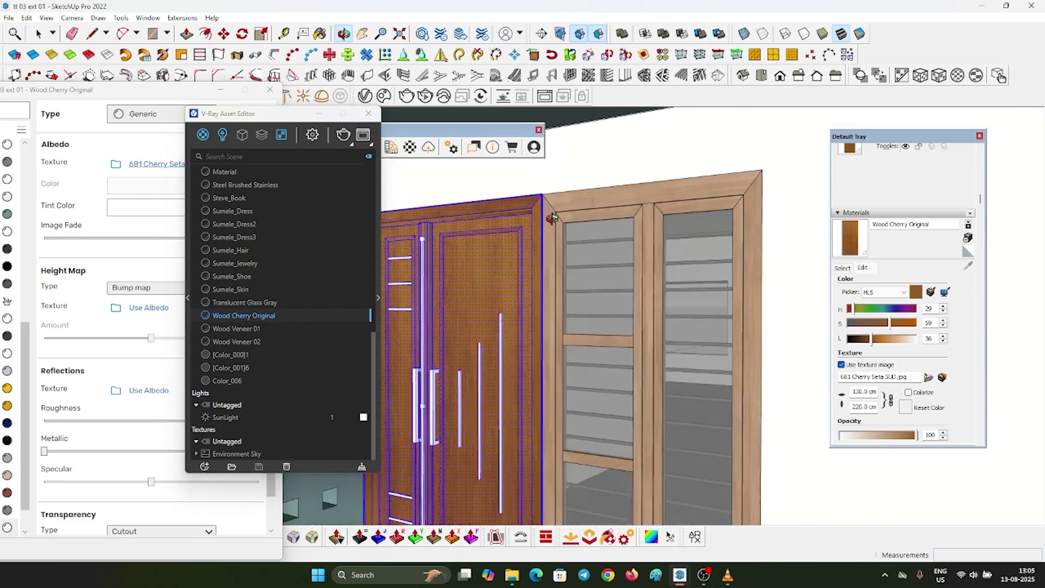
{"action": "left_click", "coordinate": [569, 188], "text": "alt"}
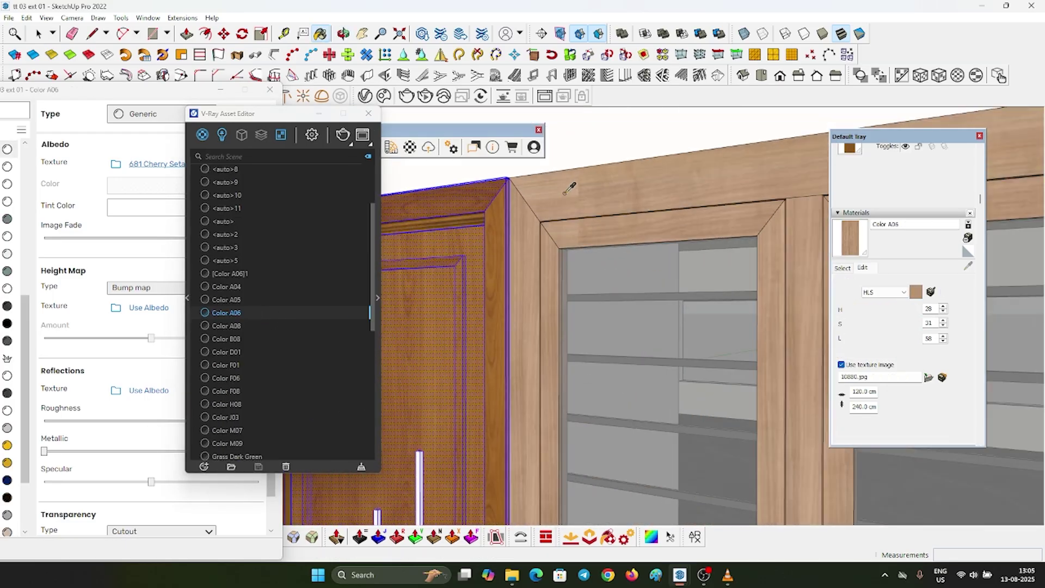
{"action": "right_click", "coordinate": [250, 313]}
{"action": "left_click", "coordinate": [269, 335]}
Sample the Steel Brushed Stainless material from the vertical metal bars on a door
{"action": "scroll", "coordinate": [615, 166], "scroll_direction": "down", "scroll_amount": 10}
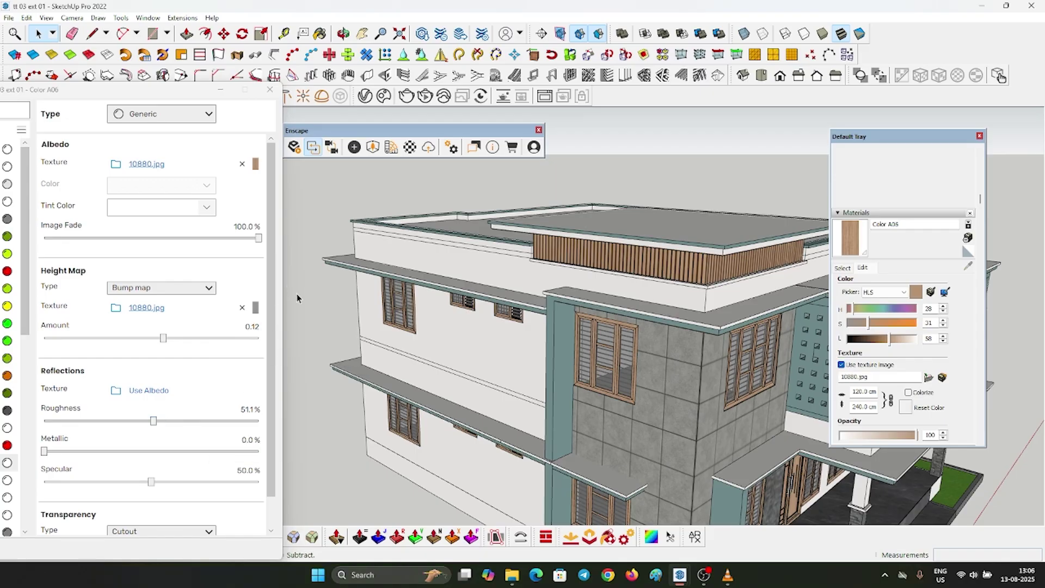
{"action": "scroll", "coordinate": [424, 339], "scroll_direction": "down", "scroll_amount": 4}
{"action": "middle_click_drag", "start_coordinate": [430, 341], "coordinate": [381, 381]}
{"action": "scroll", "coordinate": [436, 394], "scroll_direction": "up", "scroll_amount": 4}
{"action": "middle_click_drag", "start_coordinate": [473, 430], "coordinate": [617, 379]}
{"action": "scroll", "coordinate": [615, 305], "scroll_direction": "up", "scroll_amount": 4}
{"action": "middle_click_drag", "start_coordinate": [598, 266], "coordinate": [611, 285], "text": "shift"}
{"action": "scroll", "coordinate": [588, 291], "scroll_direction": "up", "scroll_amount": 5}
{"action": "middle_click_drag", "start_coordinate": [463, 293], "coordinate": [550, 275], "text": "shift"}
{"action": "scroll", "coordinate": [426, 275], "scroll_direction": "up", "scroll_amount": 8}
{"action": "left_click", "coordinate": [426, 249], "text": "alt"}
Review the roughness and metallic settings of Steel Brushed Stainless, keeping them at 0.0% and 100.0%
{"action": "scroll", "coordinate": [586, 216], "scroll_direction": "down", "scroll_amount": 5}
{"action": "scroll", "coordinate": [487, 226], "scroll_direction": "up", "scroll_amount": 5}
{"action": "scroll", "coordinate": [466, 209], "scroll_direction": "down", "scroll_amount": 4}
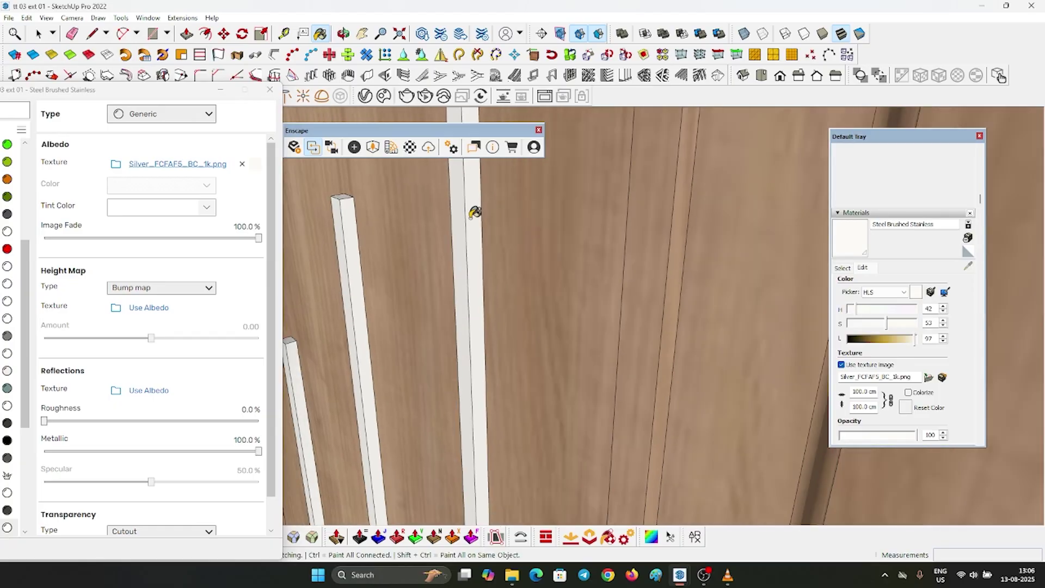
{"action": "scroll", "coordinate": [192, 369], "scroll_direction": "down", "scroll_amount": 1}
{"action": "scroll", "coordinate": [96, 366], "scroll_direction": "down", "scroll_amount": 1}
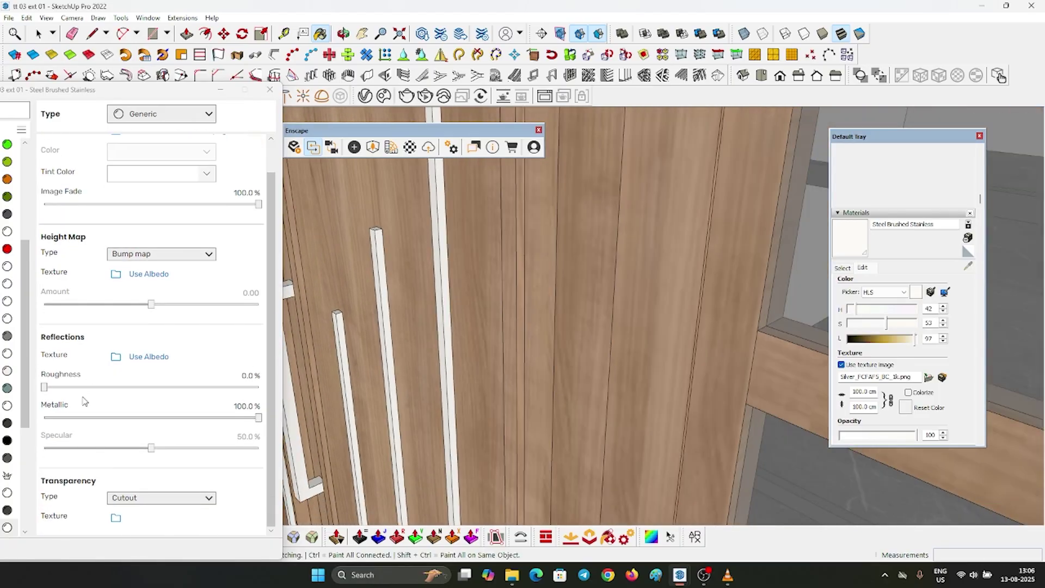
{"action": "left_click_drag", "start_coordinate": [48, 392], "coordinate": [131, 395]}
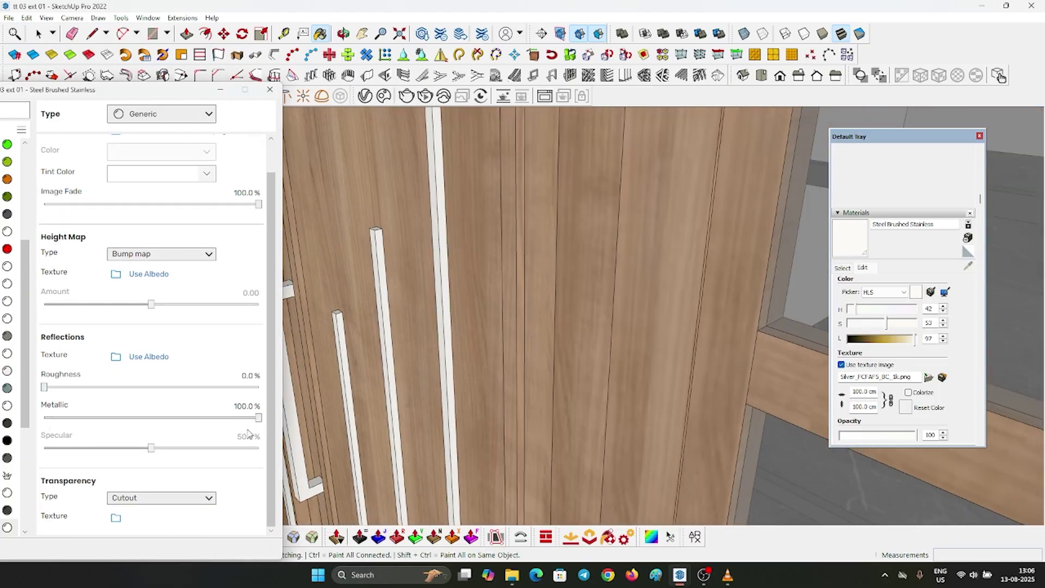
{"action": "left_click_drag", "start_coordinate": [192, 424], "coordinate": [266, 424]}
Open the four-pane louvred window for editing and select its frame component
{"action": "scroll", "coordinate": [642, 308], "scroll_direction": "down", "scroll_amount": 8}
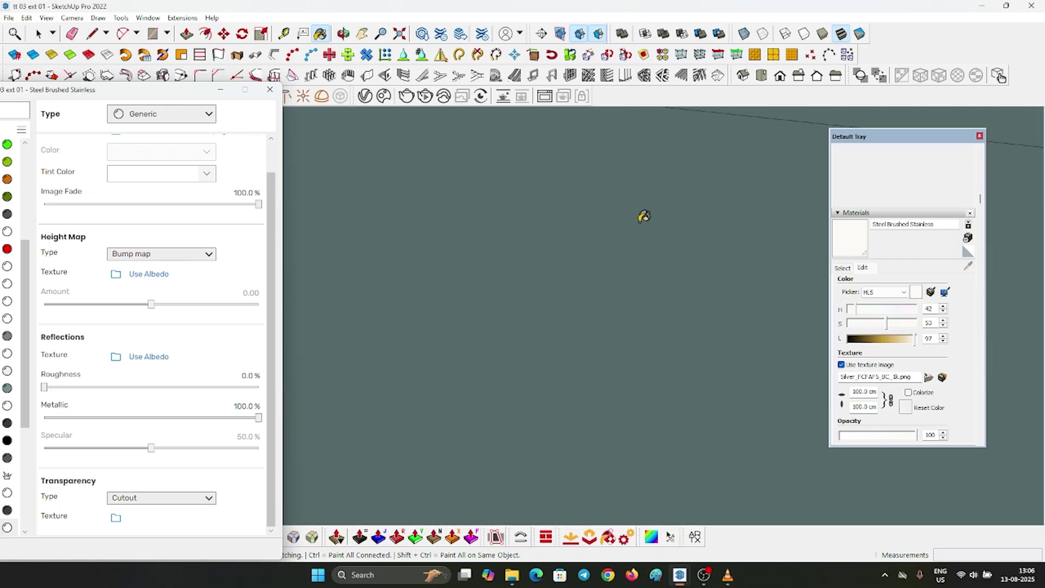
{"action": "scroll", "coordinate": [642, 214], "scroll_direction": "down", "scroll_amount": 6}
{"action": "middle_click_drag", "start_coordinate": [642, 214], "coordinate": [926, 576]}
{"action": "scroll", "coordinate": [574, 374], "scroll_direction": "up", "scroll_amount": 4}
{"action": "scroll", "coordinate": [574, 375], "scroll_direction": "down", "scroll_amount": 5}
{"action": "scroll", "coordinate": [570, 341], "scroll_direction": "up", "scroll_amount": 6}
{"action": "scroll", "coordinate": [593, 296], "scroll_direction": "up", "scroll_amount": 3}
{"action": "triple_click", "coordinate": [594, 298]}
{"action": "middle_click_drag", "start_coordinate": [468, 305], "coordinate": [470, 330]}
{"action": "left_click", "coordinate": [551, 313]}
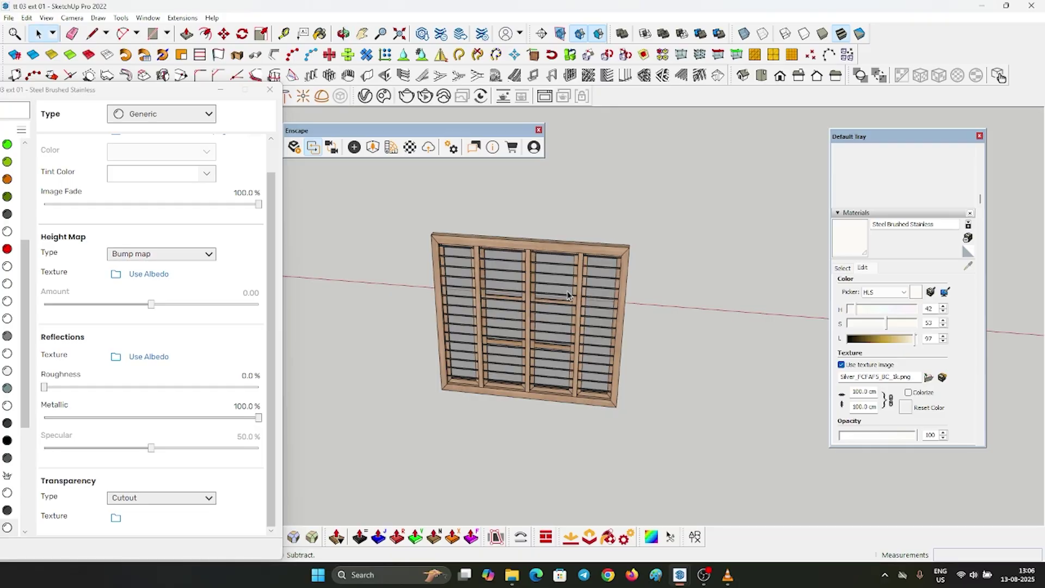
{"action": "scroll", "coordinate": [577, 272], "scroll_direction": "up", "scroll_amount": 2}
{"action": "left_click", "coordinate": [593, 236]}
{"action": "mouse_move", "coordinate": [594, 236]}
{"action": "middle_mouse_down"}
{"action": "mouse_move", "coordinate": [19, 302]}
{"action": "mouse_move", "coordinate": [456, 296]}
{"action": "mouse_move", "coordinate": [188, 423]}
{"action": "mouse_move", "coordinate": [394, 301]}
{"action": "mouse_move", "coordinate": [714, 346]}
{"action": "mouse_move", "coordinate": [604, 250]}
{"action": "middle_mouse_up"}
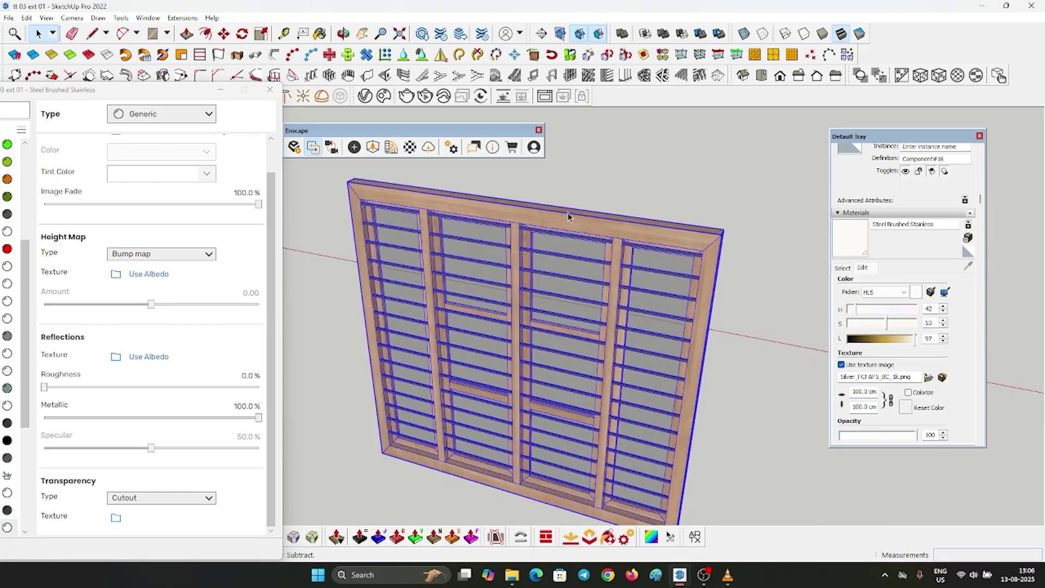
Draw a rectangle from corner to corner across the window frame's face and group it
{"action": "middle_click_drag", "start_coordinate": [567, 214], "coordinate": [451, 251]}
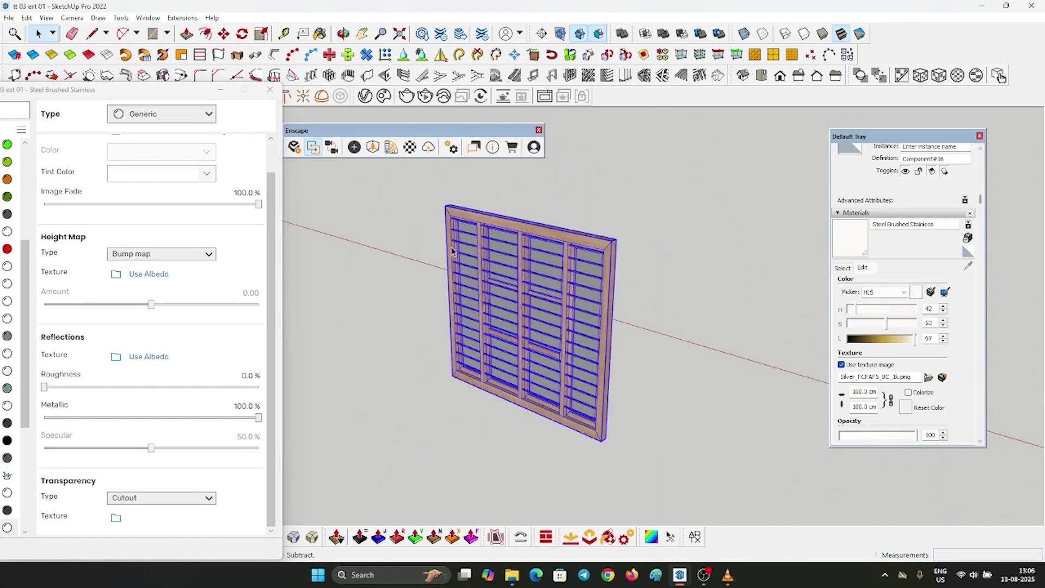
{"action": "scroll", "coordinate": [452, 251], "scroll_direction": "up", "scroll_amount": 2}
{"action": "scroll", "coordinate": [637, 479], "scroll_direction": "down", "scroll_amount": 2}
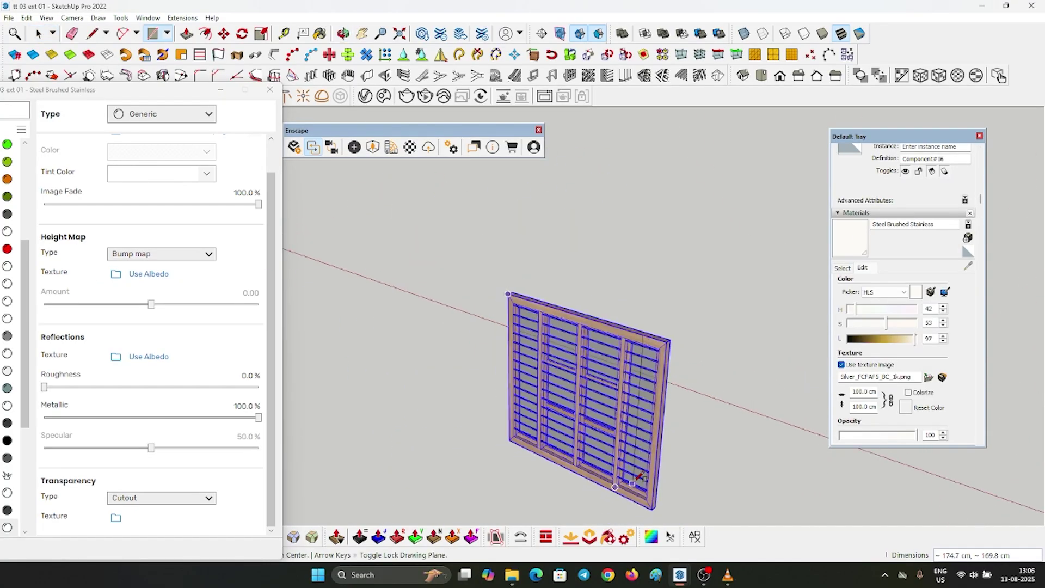
{"action": "left_click", "coordinate": [652, 510]}
{"action": "key", "text": "space"}
{"action": "double_click", "coordinate": [632, 399]}
{"action": "scroll", "coordinate": [655, 370], "scroll_direction": "up", "scroll_amount": 3}
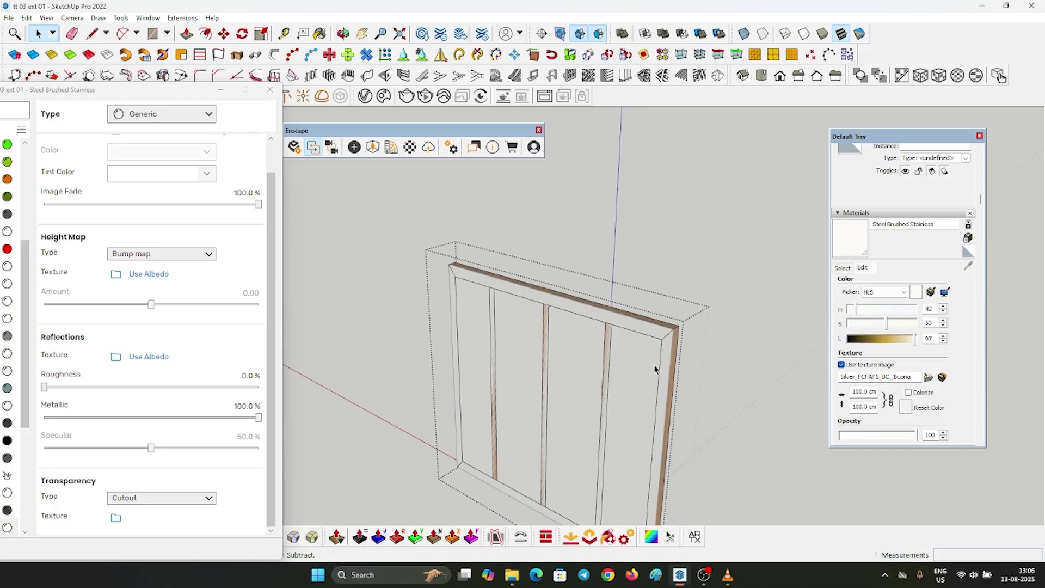
{"action": "key", "text": "Escape"}
Move the grouped rectangle 7.0 cm along the frame's depth, off the window
{"action": "left_click", "coordinate": [652, 359]}
{"action": "key", "text": "m"}
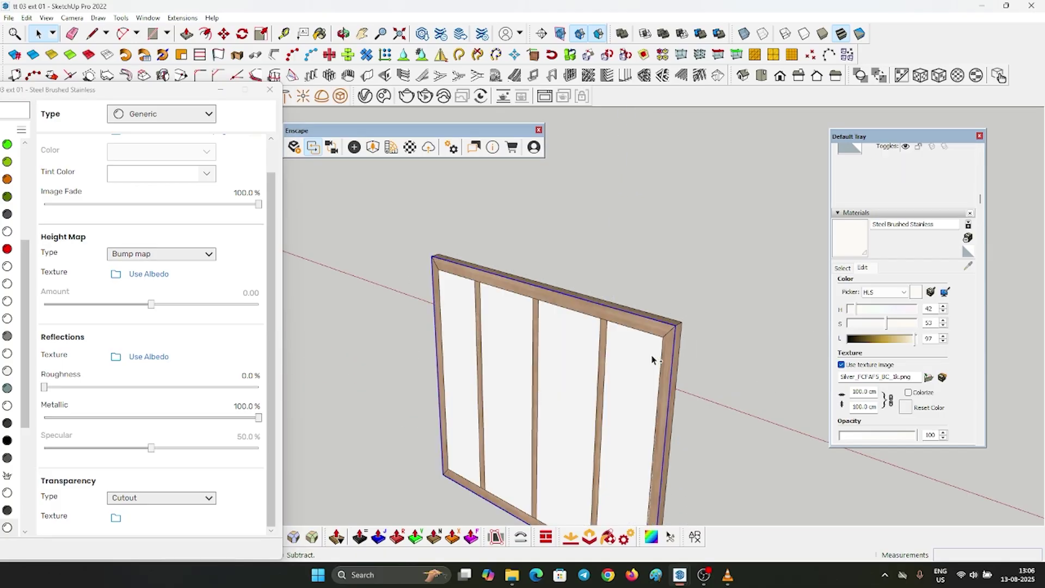
{"action": "scroll", "coordinate": [647, 349], "scroll_direction": "up", "scroll_amount": 5}
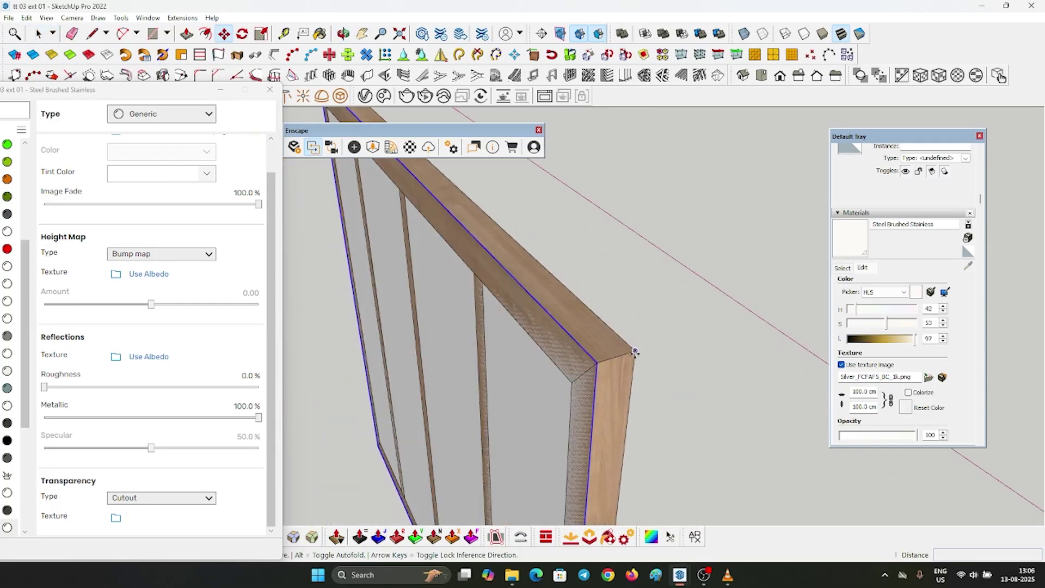
{"action": "left_click", "coordinate": [635, 352]}
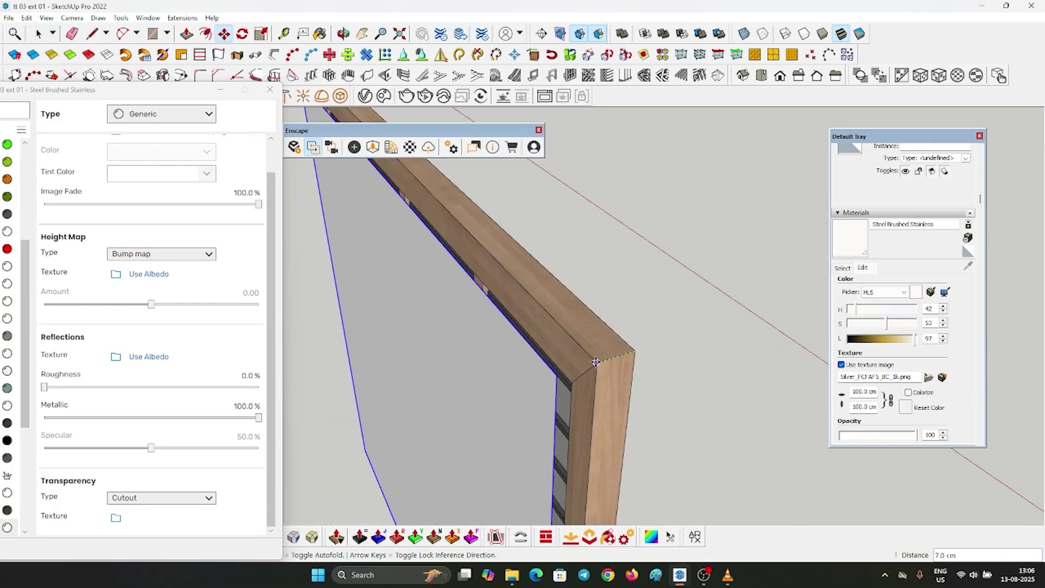
Paint the grouped panel with a dark red from the Colors library
{"action": "left_click", "coordinate": [843, 268]}
{"action": "left_click", "coordinate": [870, 329]}
{"action": "left_click", "coordinate": [506, 392]}
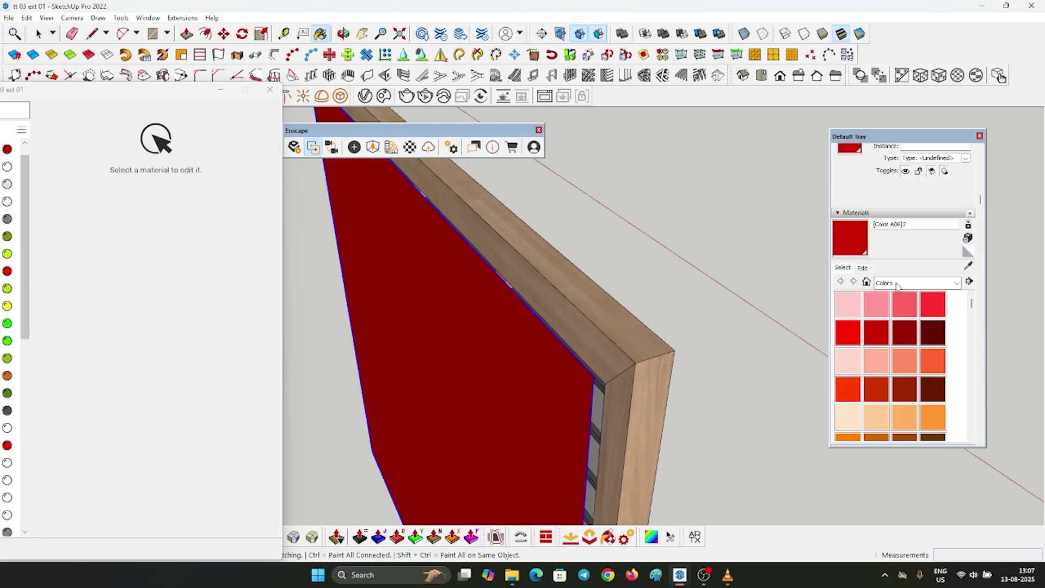
Give the panel's material the curtain image IMG_1582 from the CURTAIN folder in Textures on drive D
{"action": "left_click", "coordinate": [863, 268]}
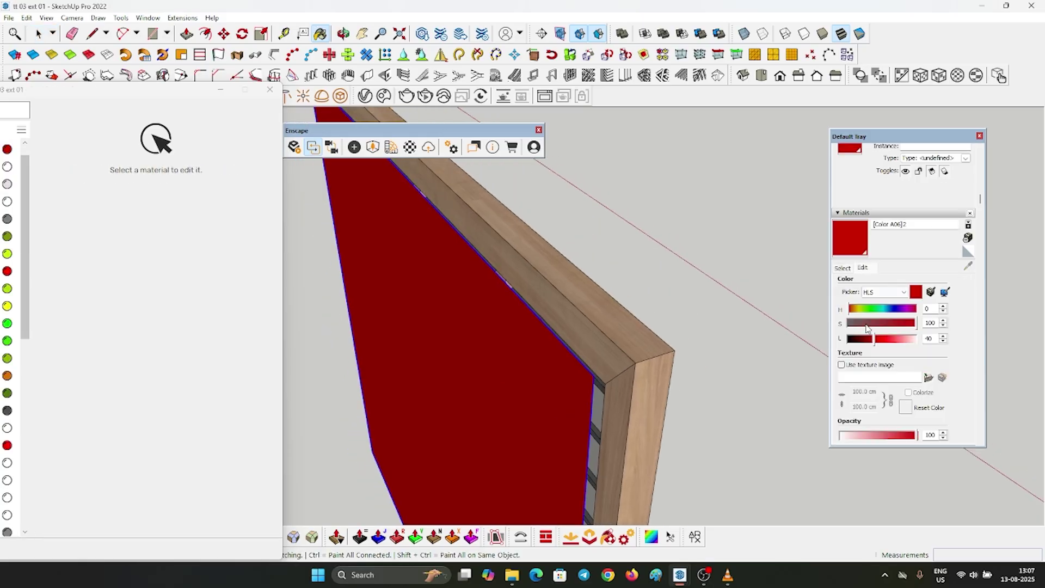
{"action": "left_click", "coordinate": [858, 369]}
{"action": "scroll", "coordinate": [277, 416], "scroll_direction": "down", "scroll_amount": 3}
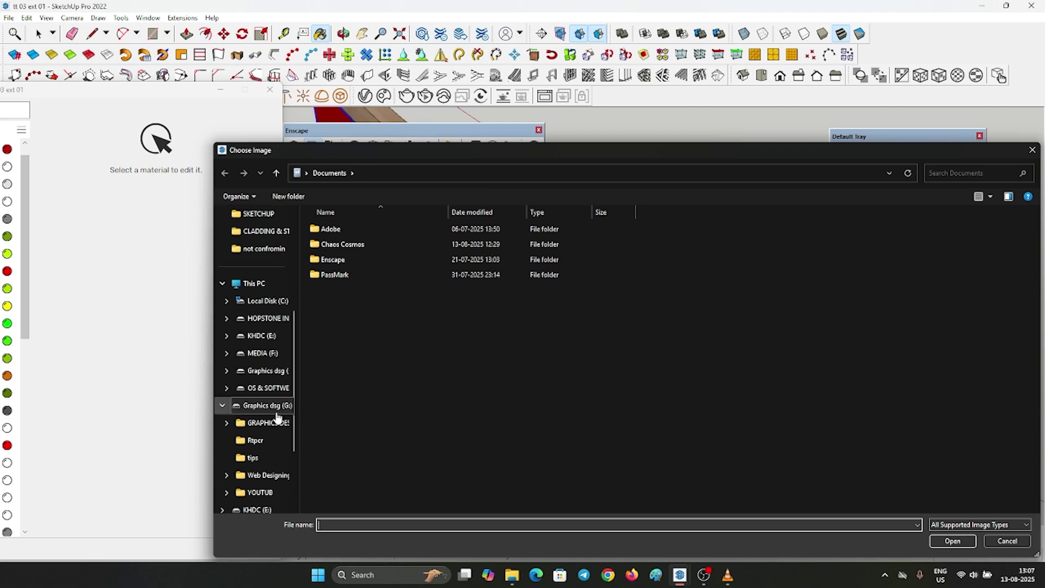
{"action": "left_click", "coordinate": [277, 327]}
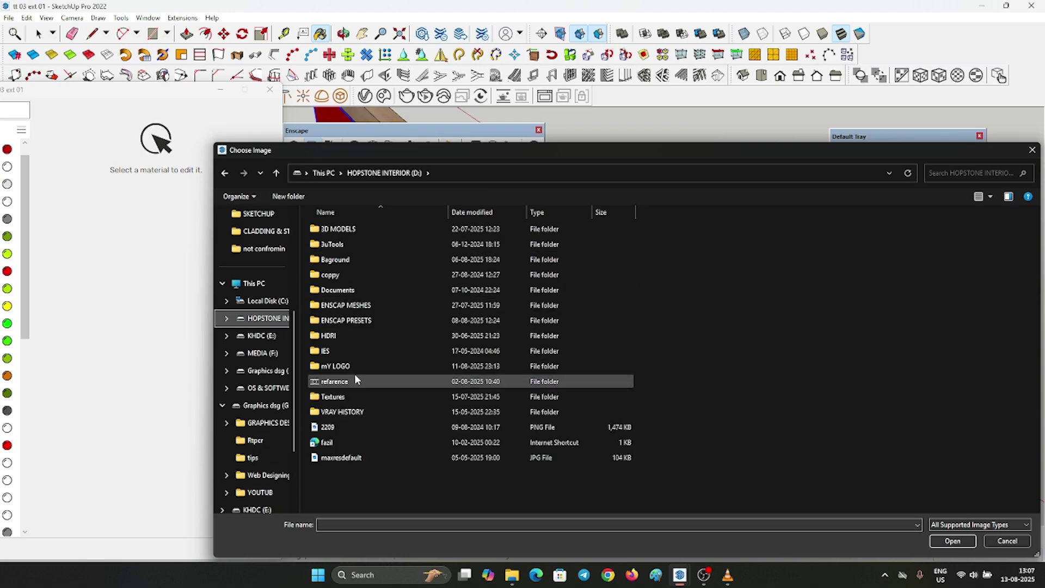
{"action": "left_click", "coordinate": [352, 393]}
{"action": "double_click", "coordinate": [374, 396]}
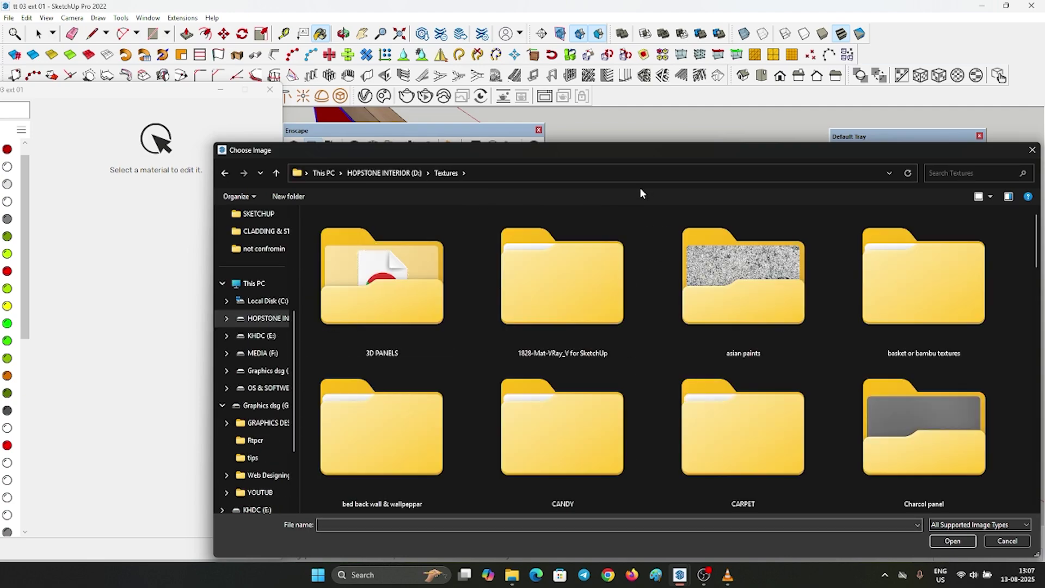
{"action": "left_click_drag", "start_coordinate": [697, 149], "coordinate": [551, 83]}
{"action": "scroll", "coordinate": [669, 294], "scroll_direction": "down", "scroll_amount": 2}
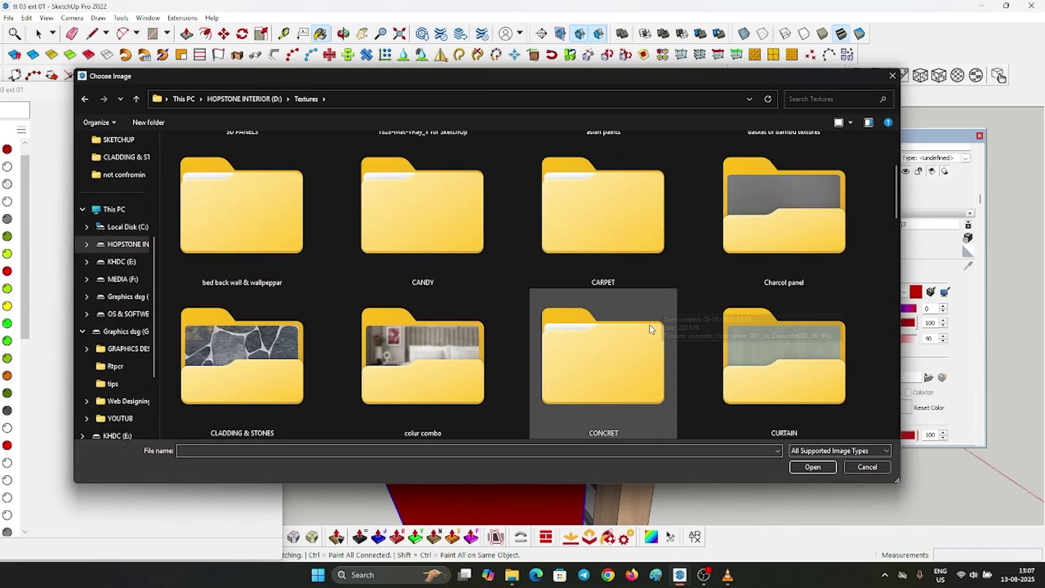
{"action": "double_click", "coordinate": [773, 344]}
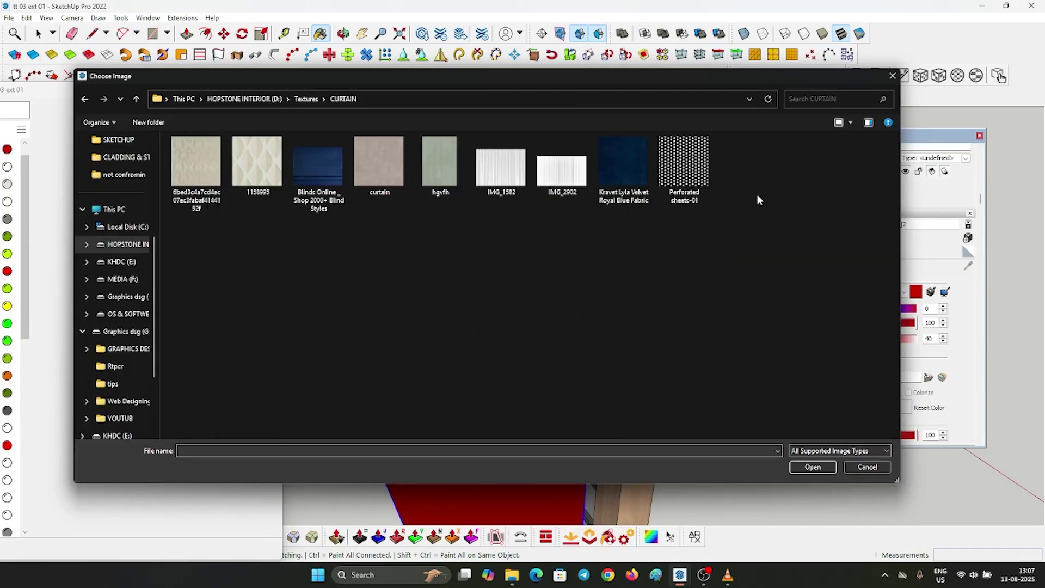
{"action": "double_click", "coordinate": [511, 175]}
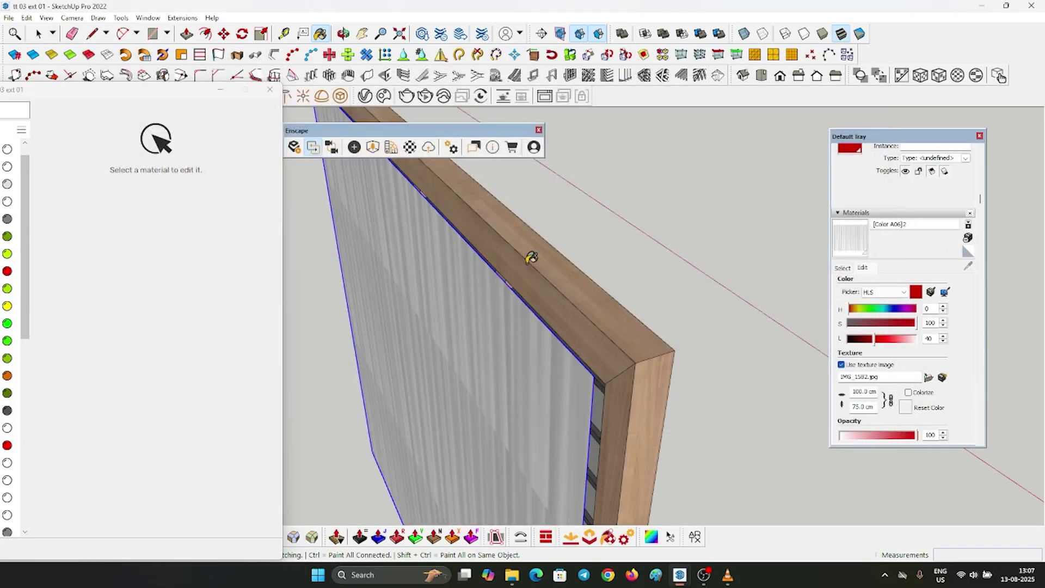
Select the curtain panel and float the V-Ray Utilities toolbar beside the Enscape toolbar
{"action": "middle_click_drag", "start_coordinate": [531, 256], "coordinate": [655, 195]}
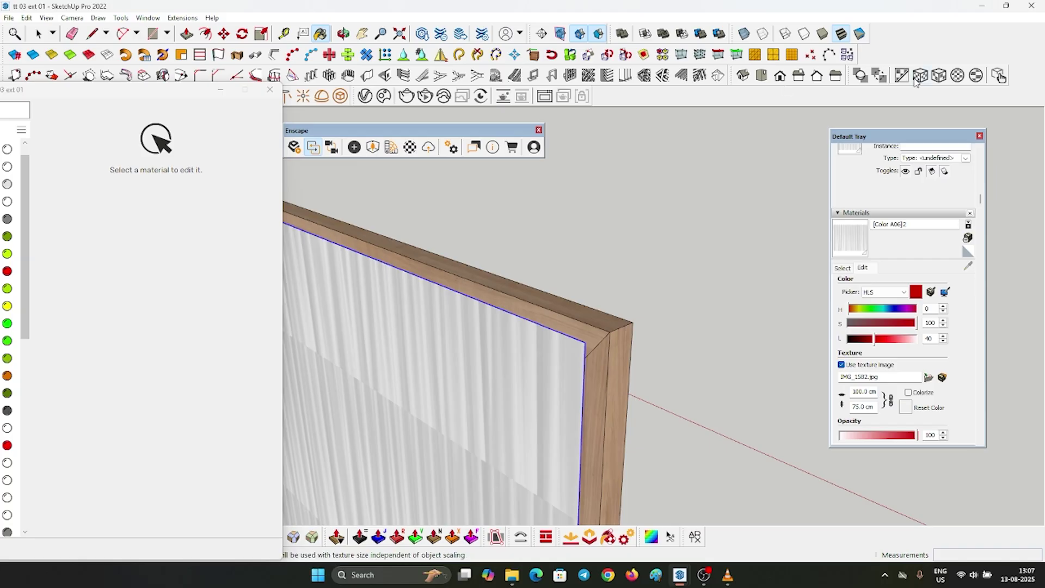
{"action": "key", "text": "space"}
{"action": "scroll", "coordinate": [583, 285], "scroll_direction": "down", "scroll_amount": 5}
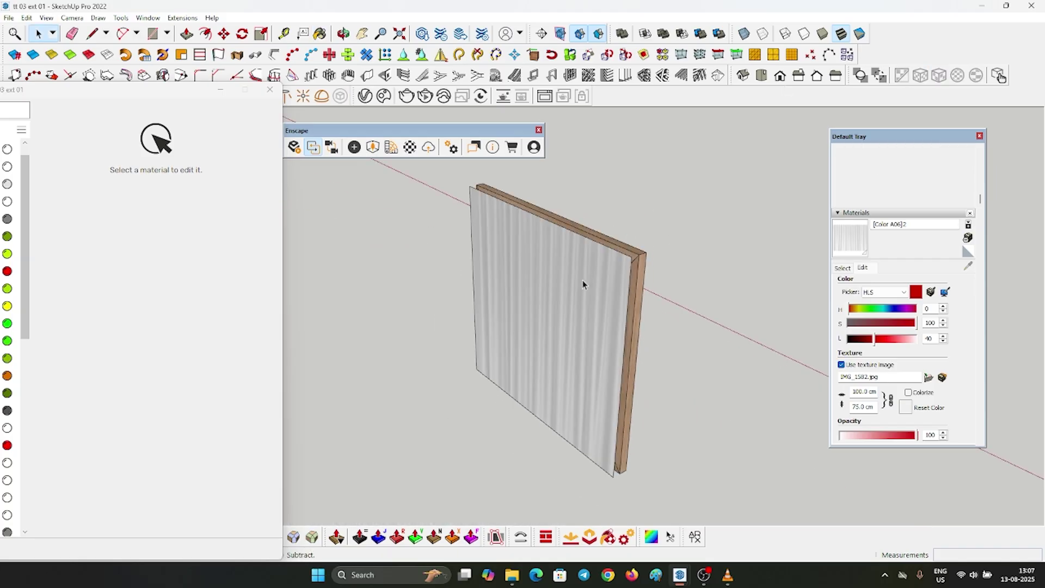
{"action": "scroll", "coordinate": [583, 271], "scroll_direction": "up", "scroll_amount": 1}
{"action": "left_click", "coordinate": [583, 271]}
{"action": "scroll", "coordinate": [583, 265], "scroll_direction": "up", "scroll_amount": 3}
{"action": "scroll", "coordinate": [582, 248], "scroll_direction": "down", "scroll_amount": 3}
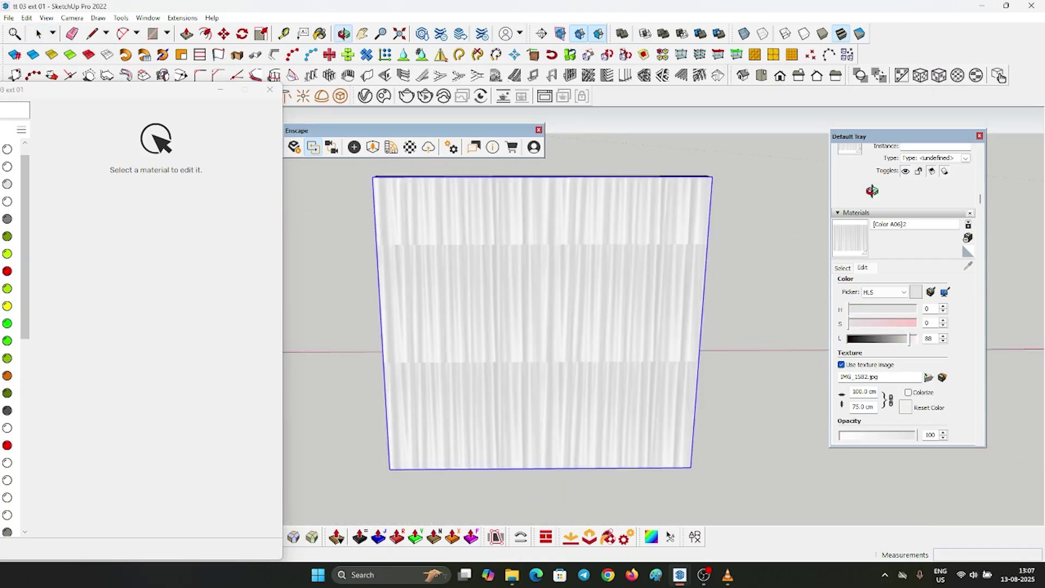
{"action": "middle_click_drag", "start_coordinate": [602, 233], "coordinate": [495, 296]}
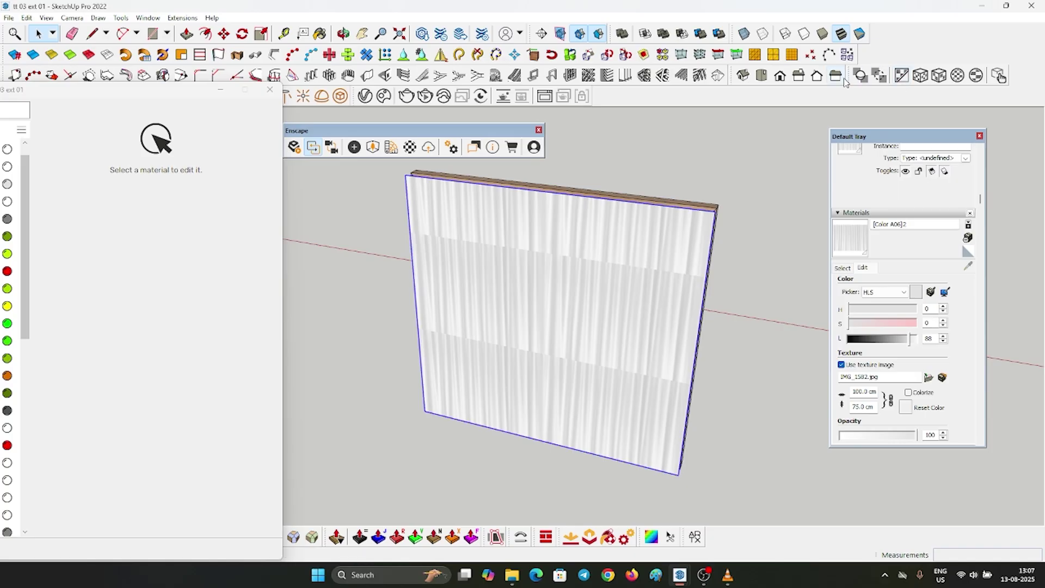
{"action": "left_click_drag", "start_coordinate": [848, 78], "coordinate": [704, 150]}
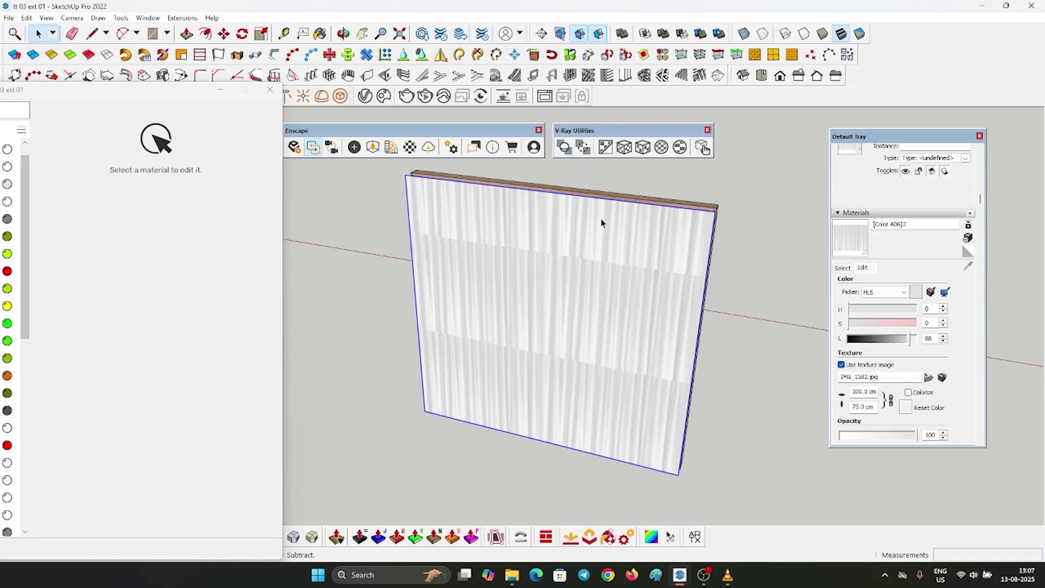
{"action": "scroll", "coordinate": [606, 169], "scroll_direction": "up", "scroll_amount": 4}
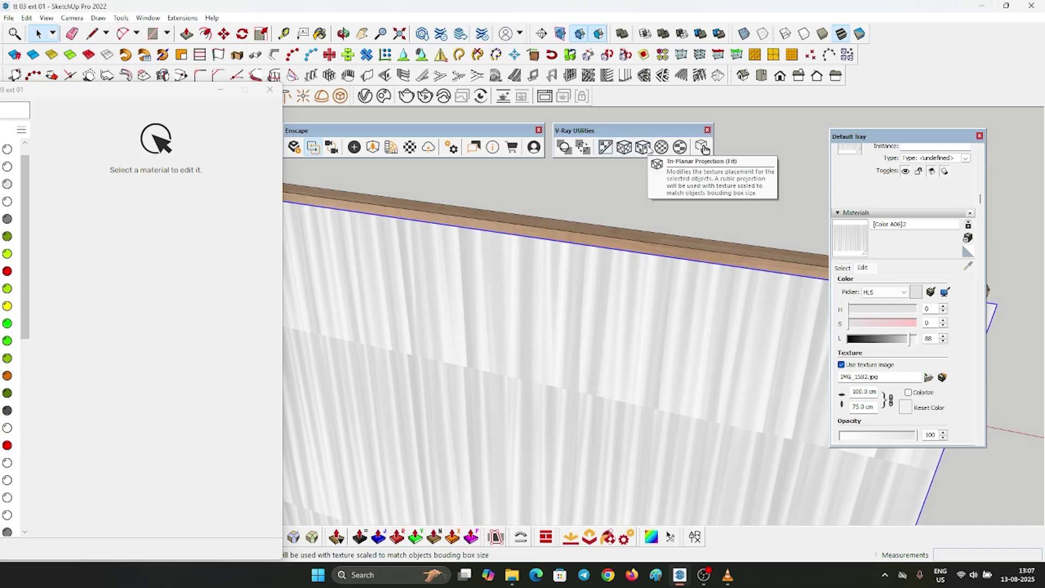
{"action": "scroll", "coordinate": [580, 282], "scroll_direction": "down", "scroll_amount": 3}
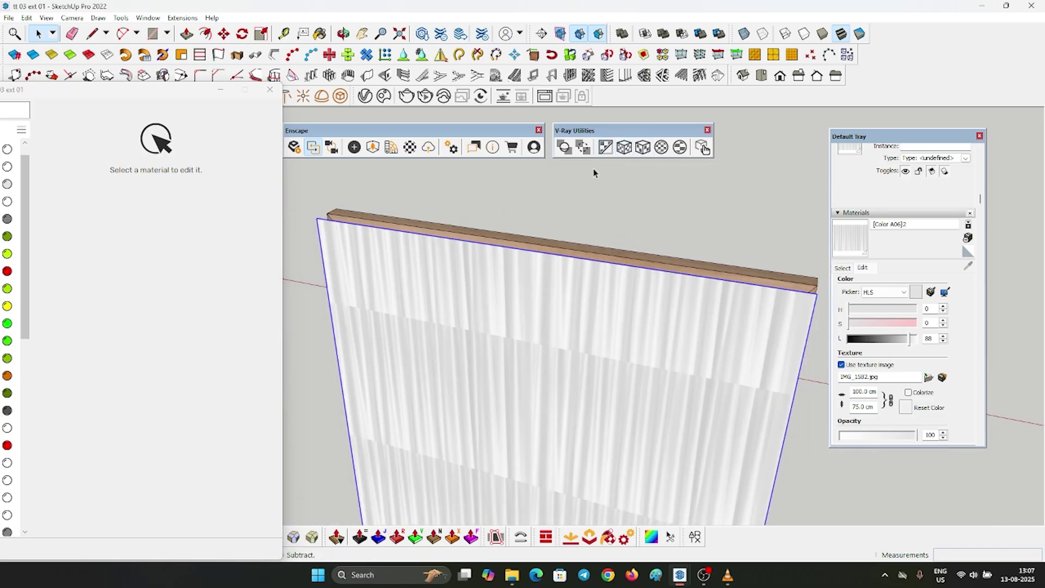
{"action": "scroll", "coordinate": [593, 173], "scroll_direction": "up", "scroll_amount": 2}
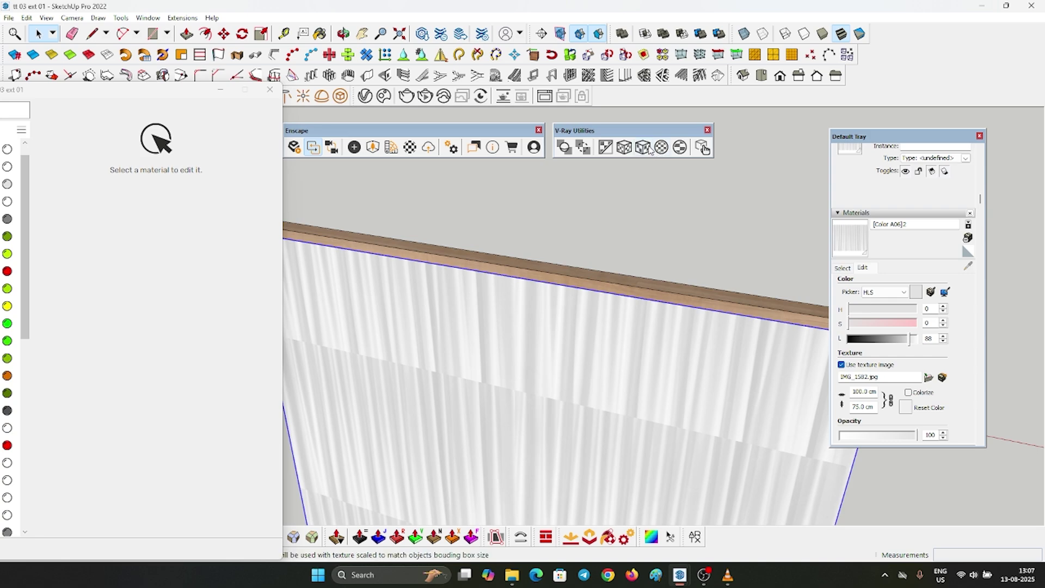
{"action": "scroll", "coordinate": [632, 251], "scroll_direction": "down", "scroll_amount": 3}
{"action": "middle_click_drag", "start_coordinate": [597, 297], "coordinate": [611, 245]}
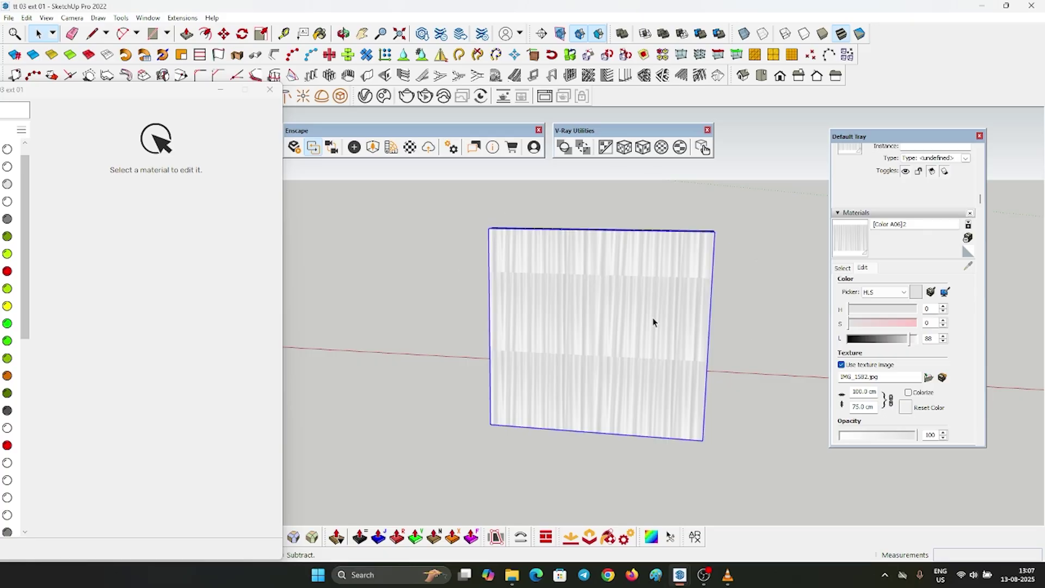
Try fitting the curtain texture across the whole panel with V-Ray's fitted tri-planar projection
{"action": "left_click", "coordinate": [642, 150]}
{"action": "scroll", "coordinate": [691, 380], "scroll_direction": "up", "scroll_amount": 3}
{"action": "middle_click_drag", "start_coordinate": [691, 380], "coordinate": [897, 311]}
{"action": "scroll", "coordinate": [514, 326], "scroll_direction": "down", "scroll_amount": 3}
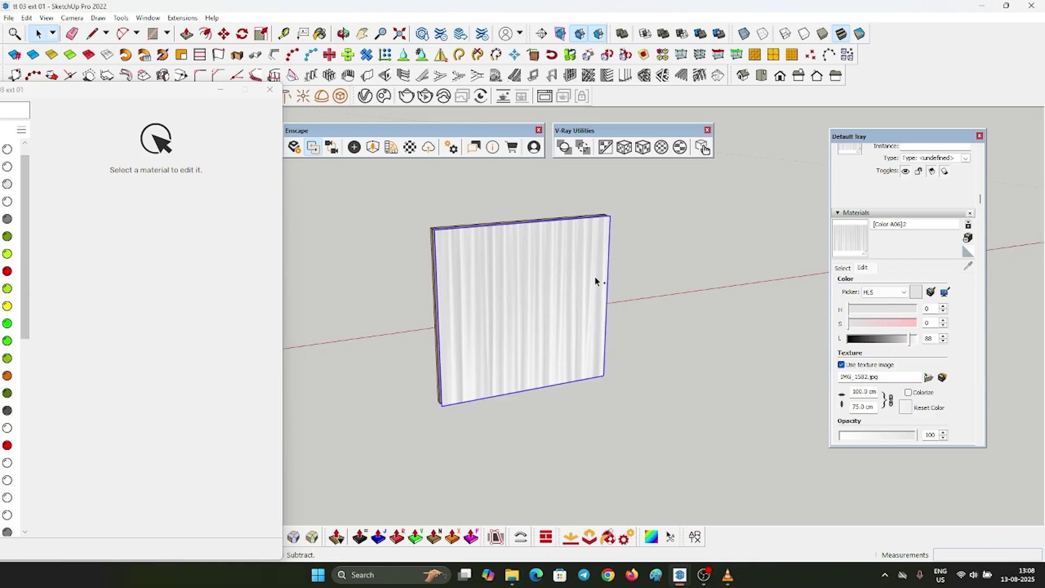
{"action": "middle_click_drag", "start_coordinate": [595, 281], "coordinate": [602, 165]}
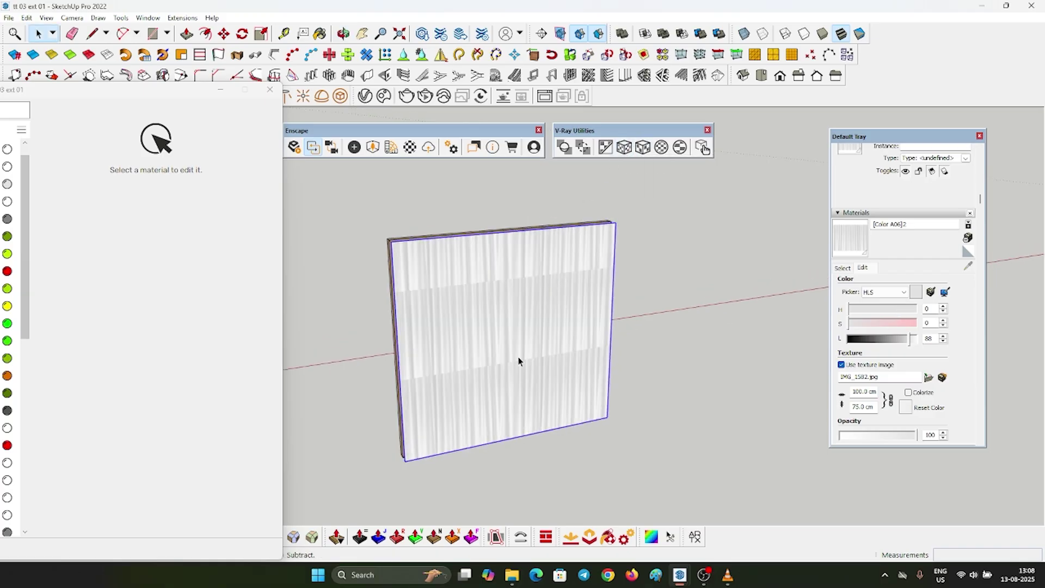
Try stripping the curtain material from the panel with V-Ray's material removal utility
{"action": "middle_click_drag", "start_coordinate": [518, 359], "coordinate": [490, 312]}
{"action": "scroll", "coordinate": [659, 234], "scroll_direction": "up", "scroll_amount": 4}
{"action": "scroll", "coordinate": [659, 235], "scroll_direction": "down", "scroll_amount": 4}
{"action": "middle_click_drag", "start_coordinate": [659, 234], "coordinate": [570, 373]}
{"action": "scroll", "coordinate": [560, 358], "scroll_direction": "up", "scroll_amount": 5}
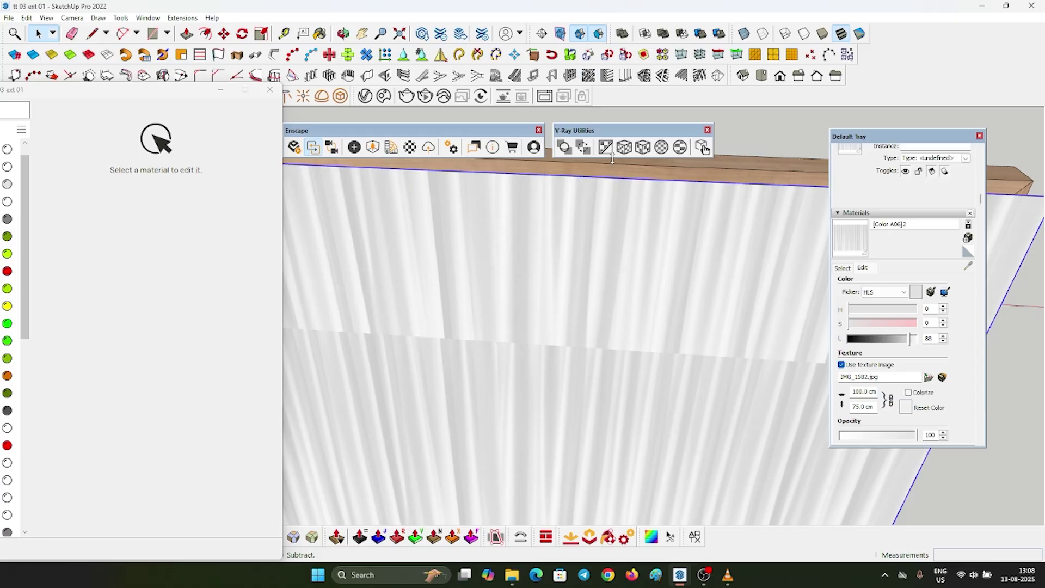
{"action": "scroll", "coordinate": [544, 212], "scroll_direction": "up", "scroll_amount": 2}
{"action": "scroll", "coordinate": [566, 213], "scroll_direction": "down", "scroll_amount": 4}
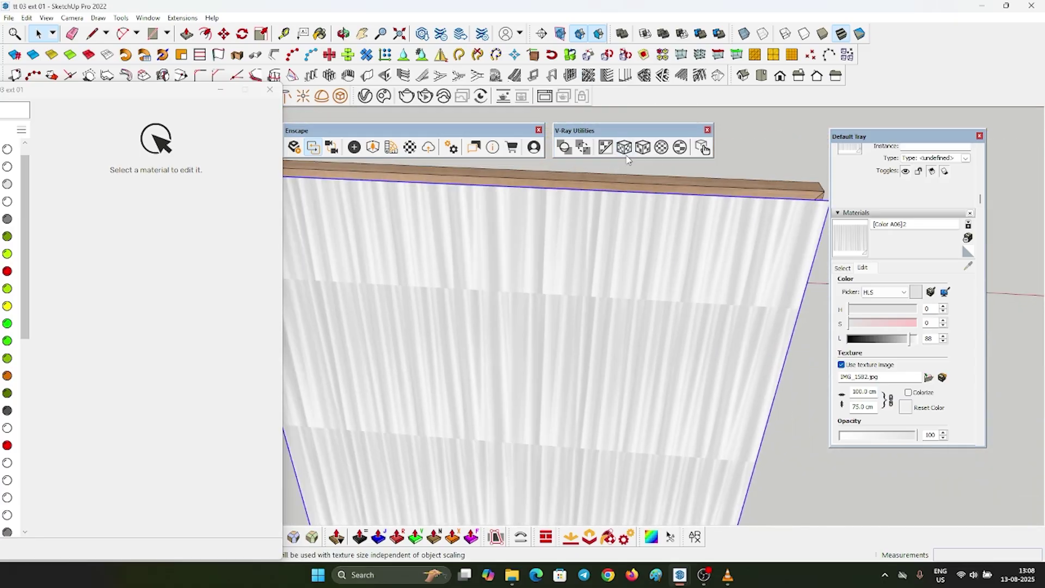
{"action": "scroll", "coordinate": [600, 238], "scroll_direction": "down", "scroll_amount": 2}
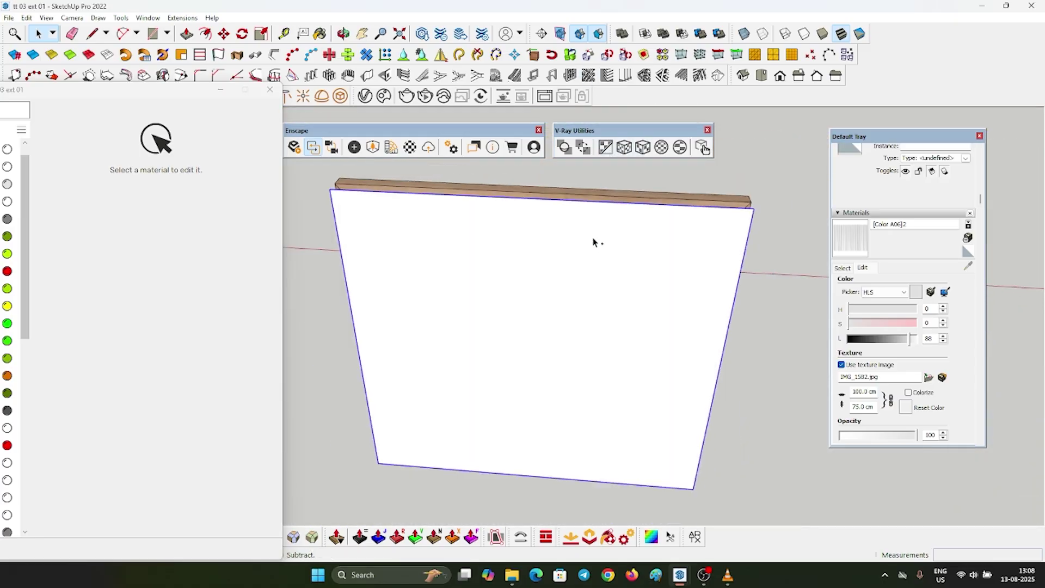
Map the curtain texture onto the panel with V-Ray's fitted tri-planar projection so one image covers it
{"action": "scroll", "coordinate": [615, 201], "scroll_direction": "up", "scroll_amount": 2}
{"action": "left_click", "coordinate": [645, 153]}
{"action": "scroll", "coordinate": [644, 256], "scroll_direction": "down", "scroll_amount": 2}
Select the window frame with its curtain panel and bring the rest of the house back into view
{"action": "key", "text": "ctrl+a"}
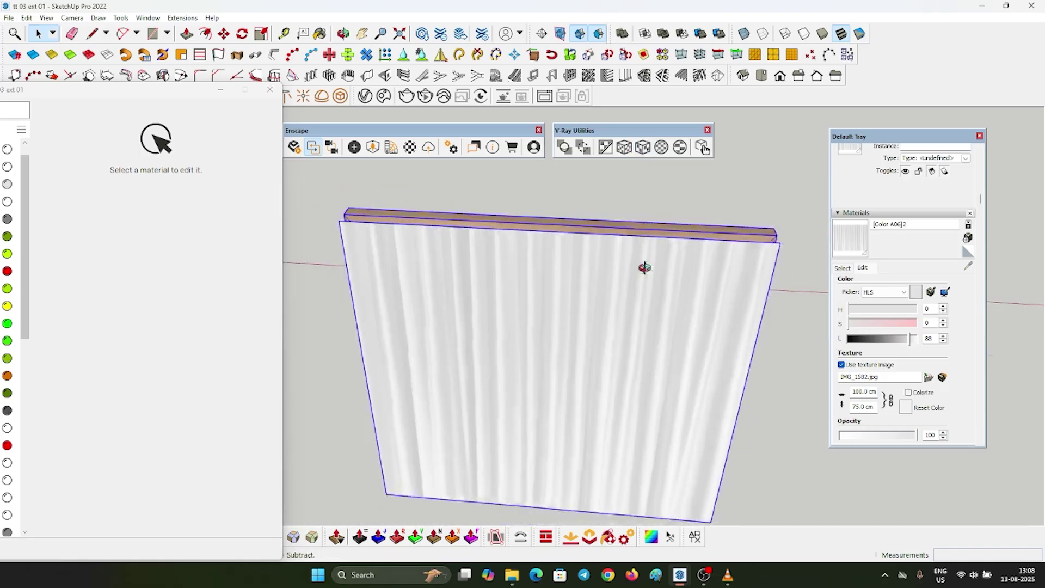
{"action": "middle_click_drag", "start_coordinate": [643, 268], "coordinate": [571, 342]}
{"action": "scroll", "coordinate": [570, 342], "scroll_direction": "down", "scroll_amount": 2}
{"action": "key", "text": "ctrl+h"}
{"action": "scroll", "coordinate": [520, 278], "scroll_direction": "down", "scroll_amount": 5}
{"action": "middle_click_drag", "start_coordinate": [521, 278], "coordinate": [529, 76]}
{"action": "scroll", "coordinate": [546, 306], "scroll_direction": "up", "scroll_amount": 7}
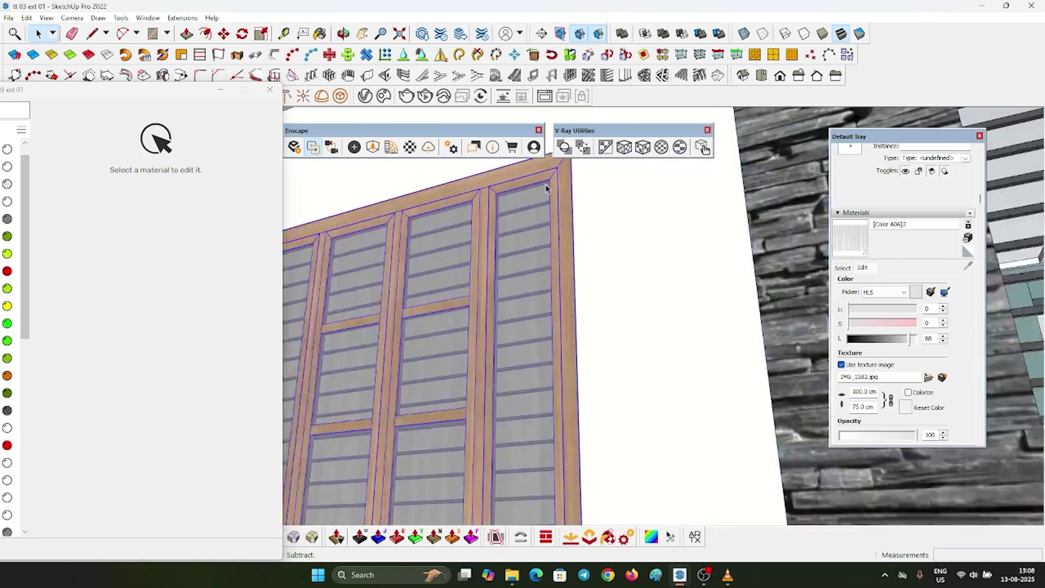
Examine the curtain through the ground-floor front window's glass, from the whole facade and from inside the room
{"action": "middle_click_drag", "start_coordinate": [546, 187], "coordinate": [590, 337]}
{"action": "scroll", "coordinate": [590, 337], "scroll_direction": "down", "scroll_amount": 3}
{"action": "left_click", "coordinate": [503, 283]}
{"action": "scroll", "coordinate": [504, 283], "scroll_direction": "down", "scroll_amount": 7}
{"action": "middle_click_drag", "start_coordinate": [532, 305], "coordinate": [548, 353]}
{"action": "scroll", "coordinate": [527, 230], "scroll_direction": "up", "scroll_amount": 4}
{"action": "scroll", "coordinate": [527, 230], "scroll_direction": "down", "scroll_amount": 4}
{"action": "middle_click_drag", "start_coordinate": [588, 243], "coordinate": [525, 368]}
{"action": "scroll", "coordinate": [534, 259], "scroll_direction": "up", "scroll_amount": 3}
{"action": "scroll", "coordinate": [535, 259], "scroll_direction": "down", "scroll_amount": 3}
{"action": "middle_click_drag", "start_coordinate": [574, 283], "coordinate": [538, 343]}
{"action": "scroll", "coordinate": [543, 351], "scroll_direction": "up", "scroll_amount": 3}
{"action": "scroll", "coordinate": [543, 351], "scroll_direction": "down", "scroll_amount": 4}
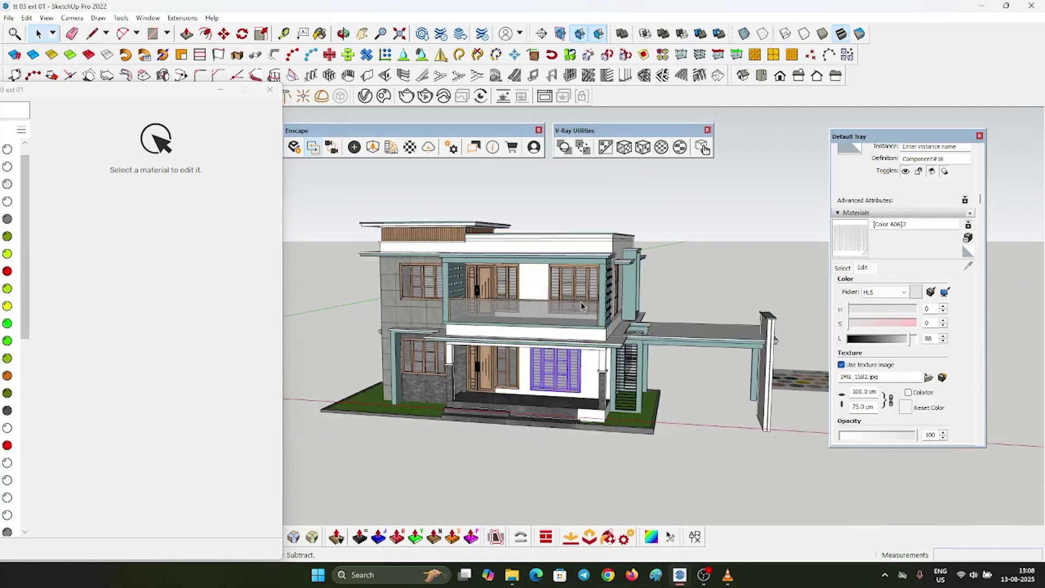
{"action": "scroll", "coordinate": [545, 379], "scroll_direction": "up", "scroll_amount": 10}
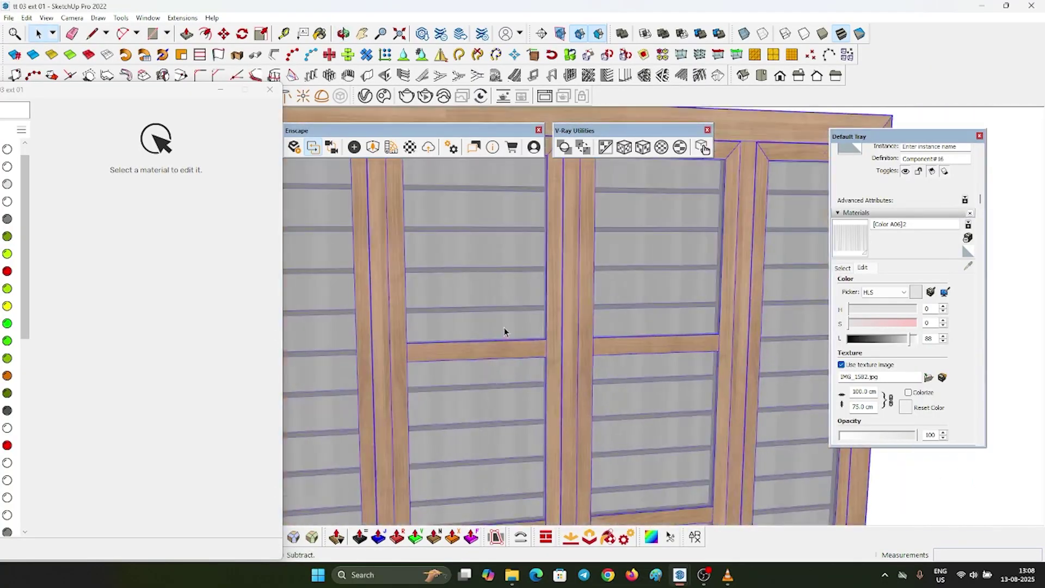
{"action": "middle_click_drag", "start_coordinate": [504, 330], "coordinate": [954, 316]}
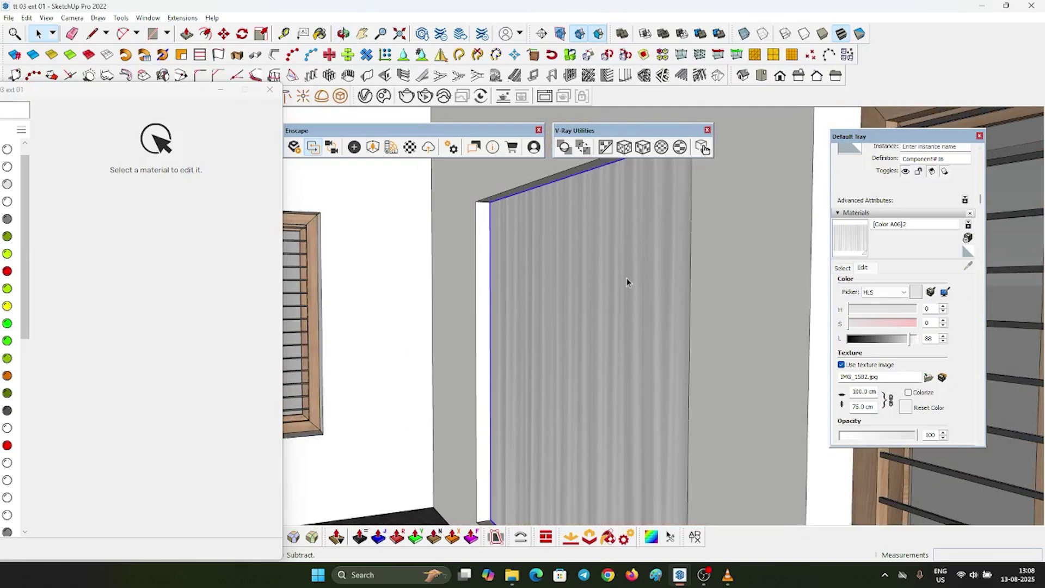
Try deleting the curtain panel behind the ground-floor front window, then undo the deletion
{"action": "key", "text": "Delete"}
{"action": "scroll", "coordinate": [553, 207], "scroll_direction": "up", "scroll_amount": 3}
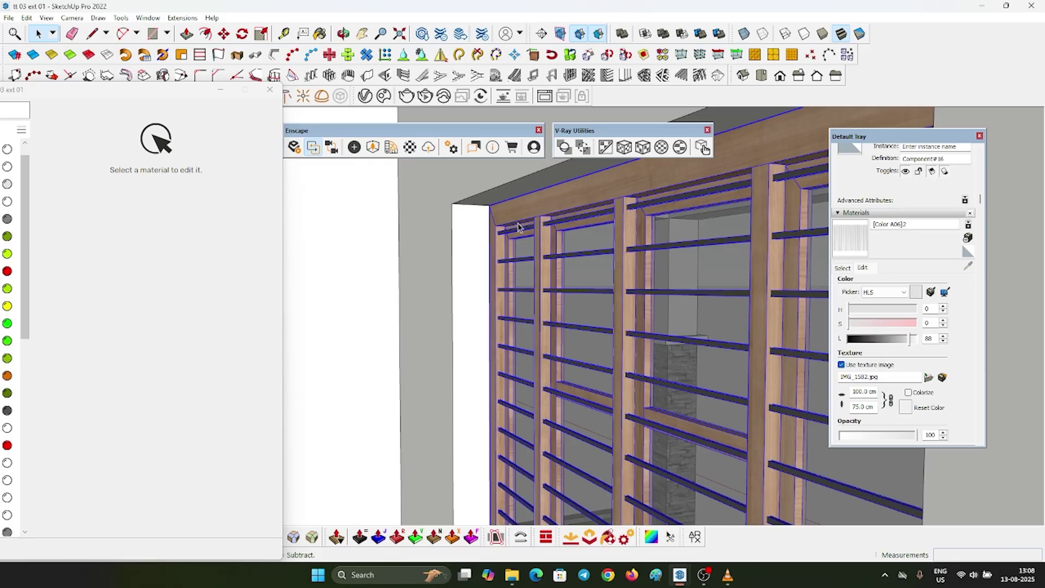
{"action": "key", "text": "ctrl+z"}
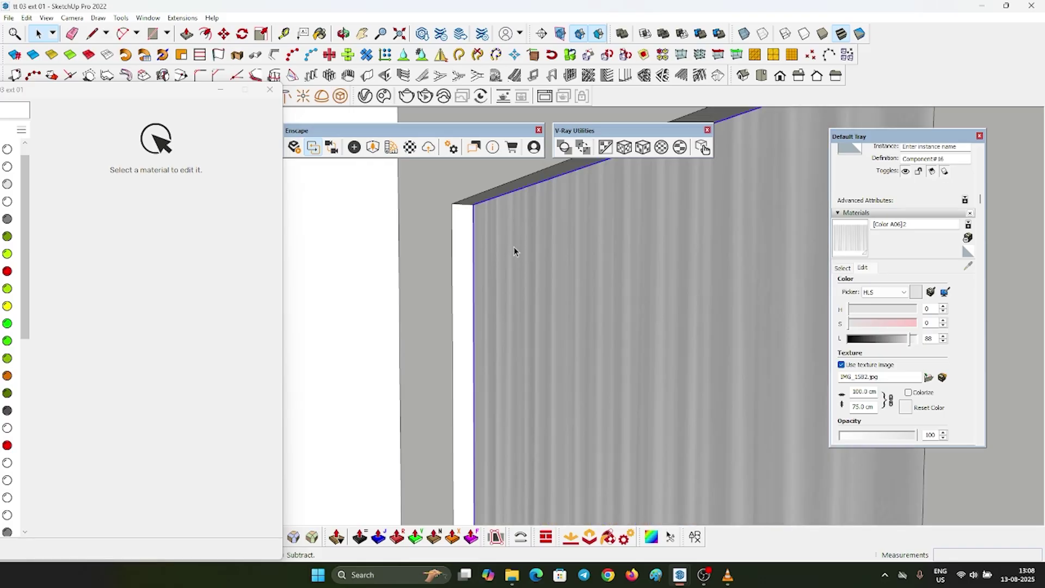
{"action": "key", "text": "Delete"}
{"action": "left_click", "coordinate": [531, 205]}
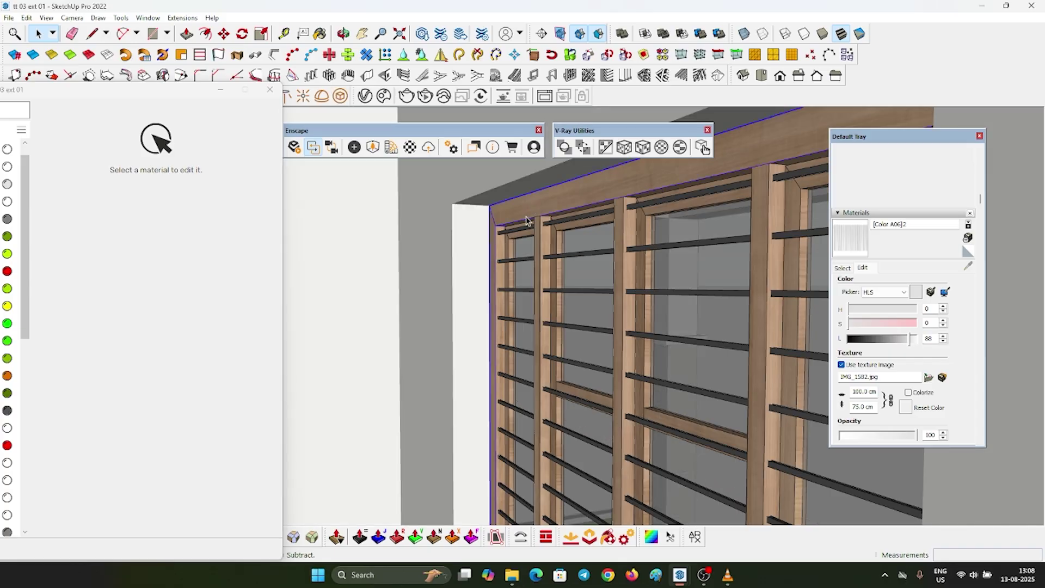
{"action": "key", "text": "ctrl+z"}
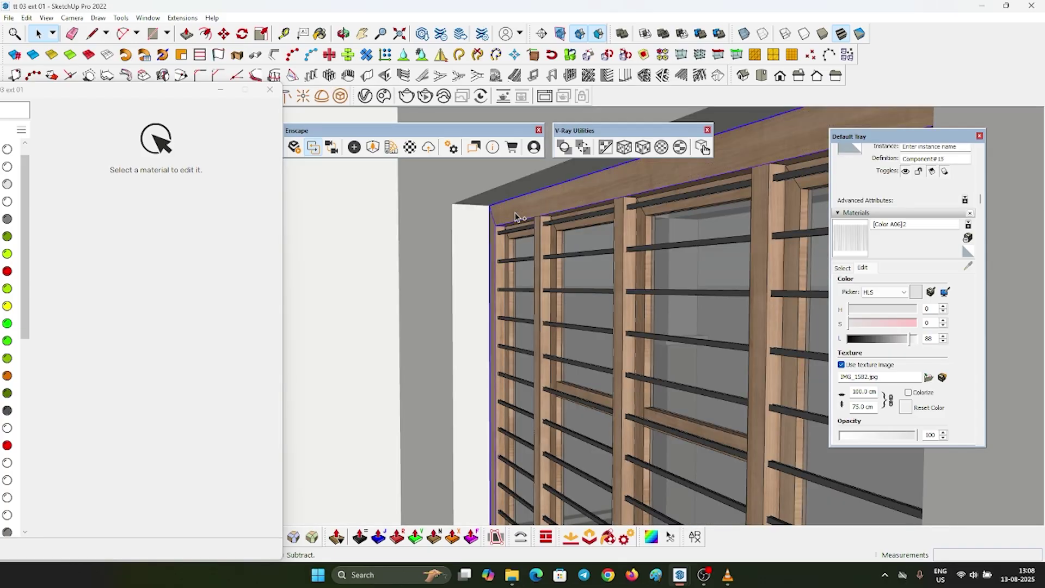
{"action": "key", "text": "ctrl+z"}
Examine the front facade's windows on both floors for missing curtain panels
{"action": "scroll", "coordinate": [515, 214], "scroll_direction": "down", "scroll_amount": 8}
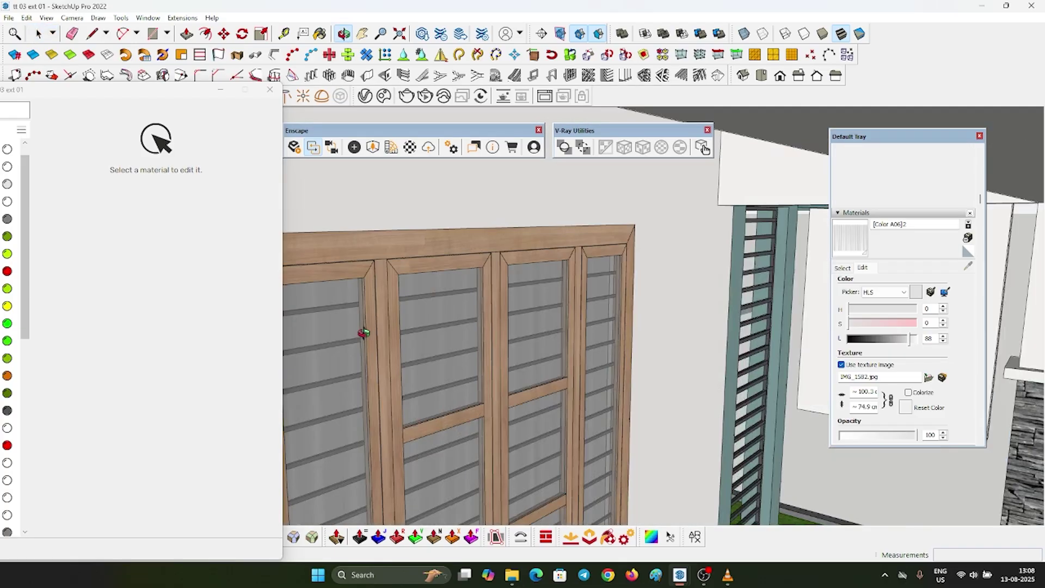
{"action": "scroll", "coordinate": [576, 320], "scroll_direction": "down", "scroll_amount": 5}
{"action": "scroll", "coordinate": [560, 257], "scroll_direction": "up", "scroll_amount": 6}
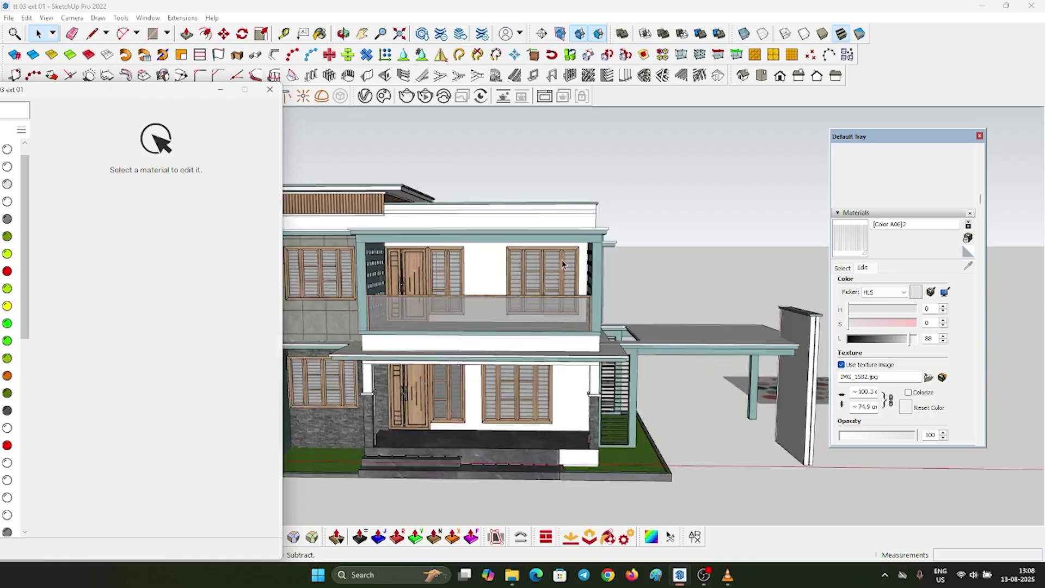
{"action": "scroll", "coordinate": [657, 236], "scroll_direction": "down", "scroll_amount": 5}
{"action": "scroll", "coordinate": [658, 236], "scroll_direction": "down", "scroll_amount": 1}
{"action": "scroll", "coordinate": [495, 226], "scroll_direction": "up", "scroll_amount": 5}
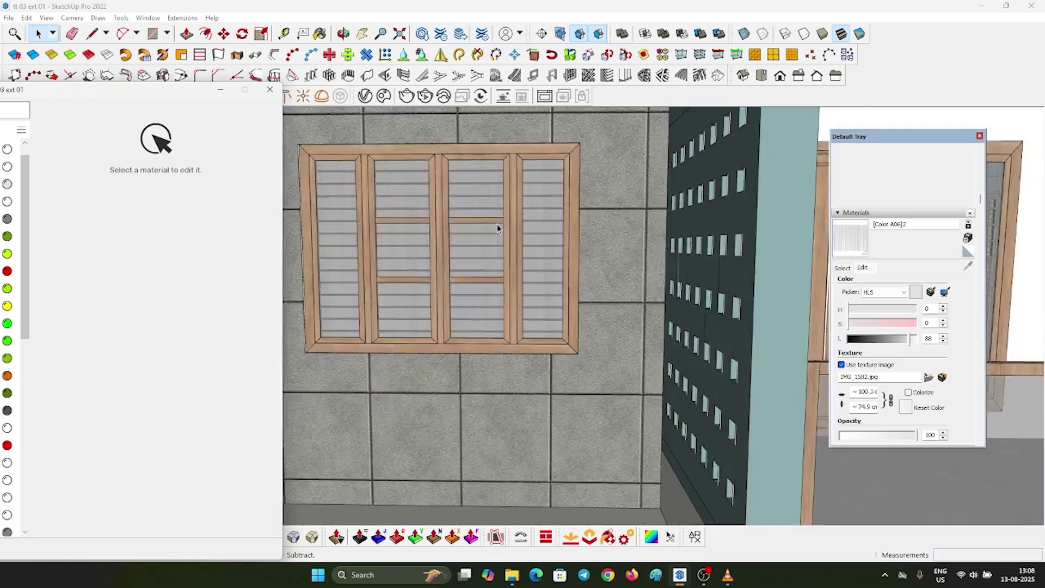
{"action": "scroll", "coordinate": [496, 261], "scroll_direction": "down", "scroll_amount": 6}
{"action": "scroll", "coordinate": [586, 369], "scroll_direction": "up", "scroll_amount": 4}
Isolate the two-panel window beside the ground-floor door and place a copy of the curtain panel behind it
{"action": "left_click", "coordinate": [586, 368]}
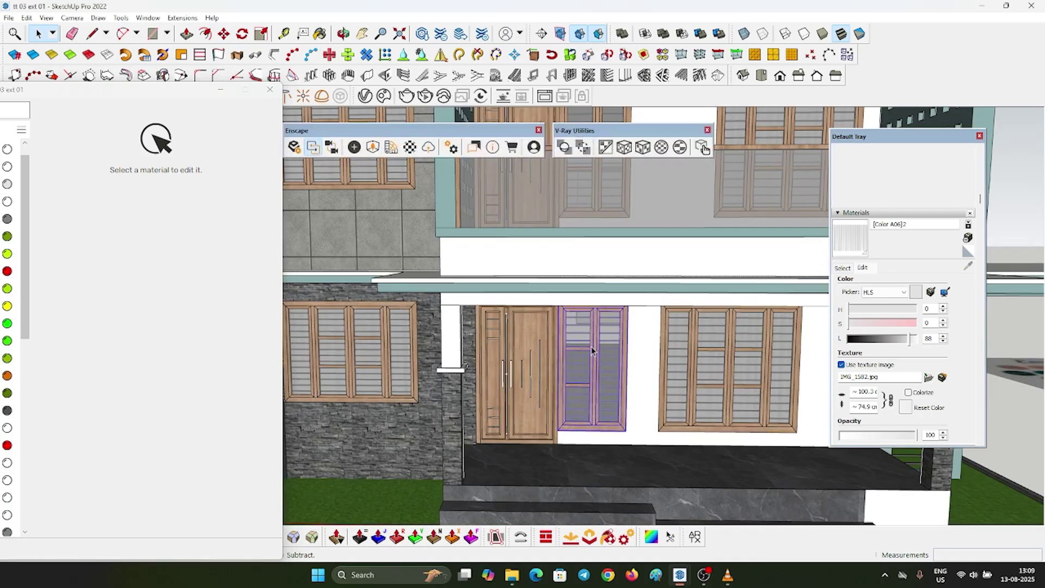
{"action": "key", "text": "i"}
{"action": "middle_click_drag", "start_coordinate": [591, 367], "coordinate": [520, 313]}
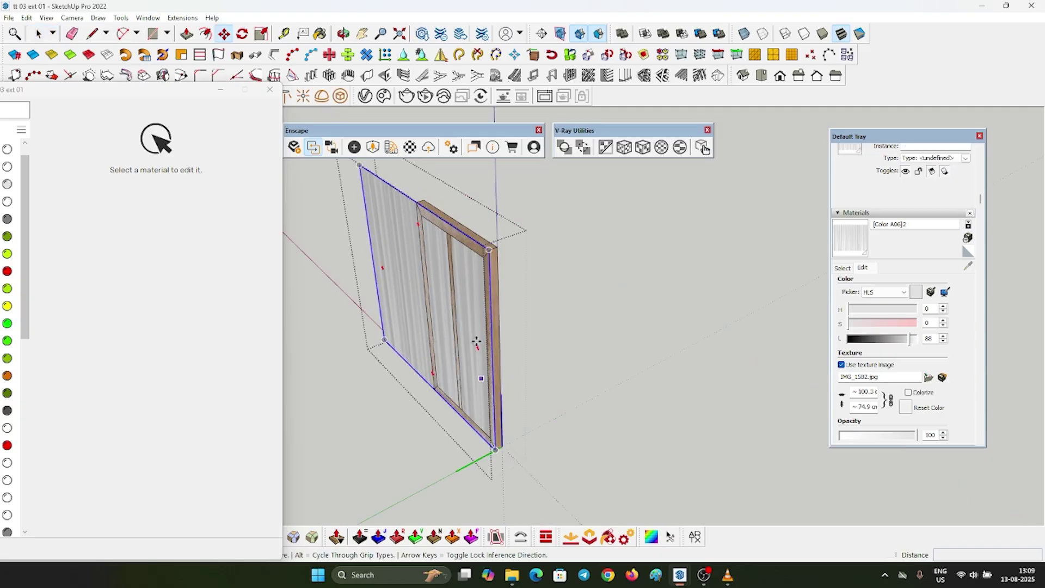
{"action": "middle_click_drag", "start_coordinate": [476, 341], "coordinate": [341, 315]}
Scale the curtain panel down to the width of the two-panel window frame
{"action": "key", "text": "s"}
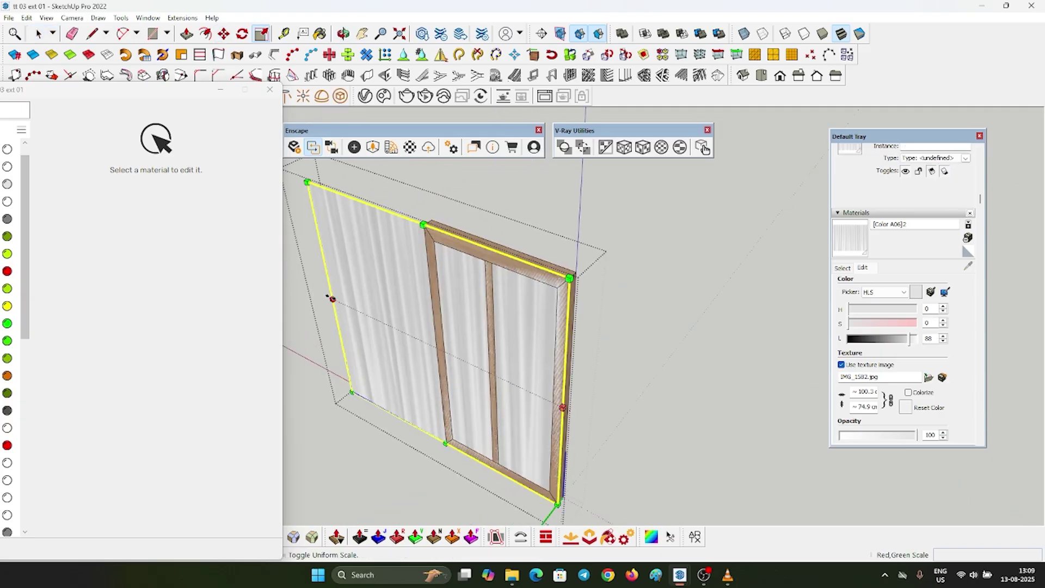
{"action": "left_click_drag", "start_coordinate": [332, 299], "coordinate": [423, 224]}
{"action": "middle_click_drag", "start_coordinate": [531, 278], "coordinate": [251, 294]}
Minimise the Enscape material editor and leave the window component to return to the whole house
{"action": "left_click", "coordinate": [220, 89]}
{"action": "scroll", "coordinate": [519, 308], "scroll_direction": "down", "scroll_amount": 4}
{"action": "key", "text": "ctrl+a"}
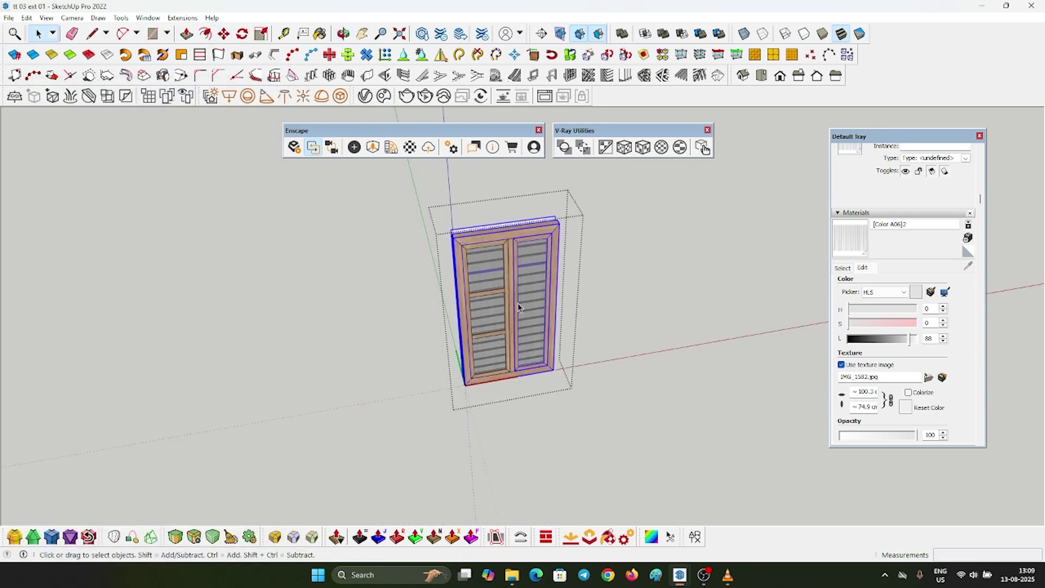
{"action": "key", "text": "Escape"}
{"action": "scroll", "coordinate": [489, 261], "scroll_direction": "down", "scroll_amount": 3}
{"action": "scroll", "coordinate": [527, 264], "scroll_direction": "up", "scroll_amount": 5}
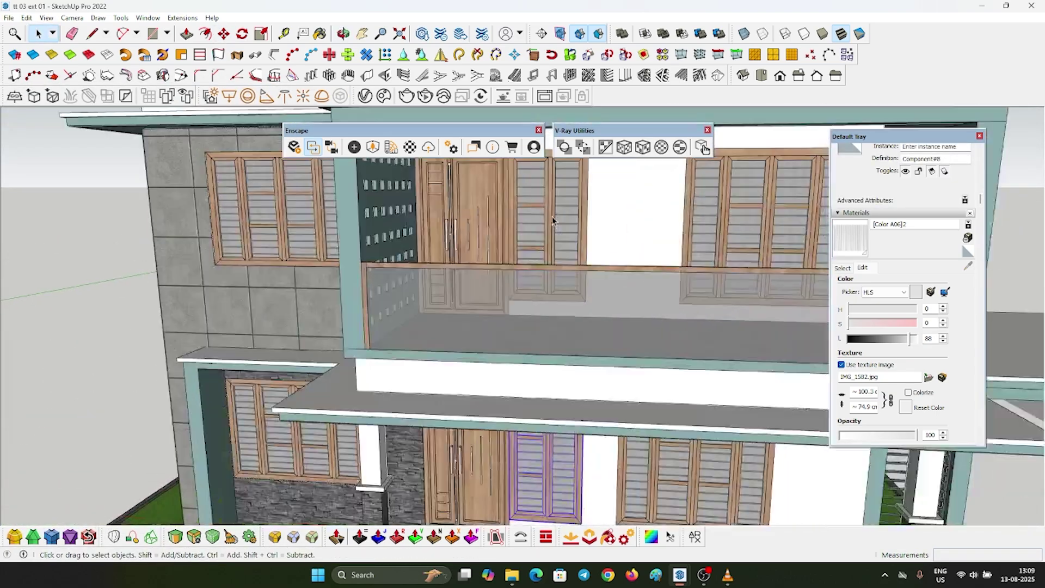
Examine the windows on the carport side of the house for missing curtain panels
{"action": "scroll", "coordinate": [527, 267], "scroll_direction": "down", "scroll_amount": 5}
{"action": "left_click", "coordinate": [789, 255]}
{"action": "middle_click_drag", "start_coordinate": [789, 254], "coordinate": [413, 299]}
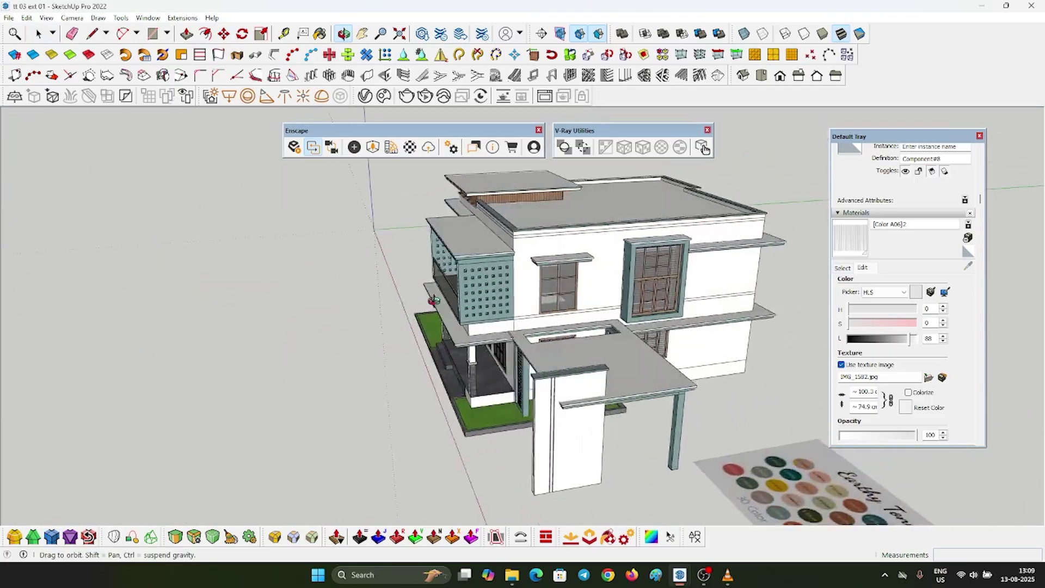
{"action": "scroll", "coordinate": [578, 274], "scroll_direction": "up", "scroll_amount": 4}
{"action": "scroll", "coordinate": [675, 305], "scroll_direction": "up", "scroll_amount": 1}
{"action": "left_click", "coordinate": [711, 284]}
{"action": "middle_click_drag", "start_coordinate": [711, 285], "coordinate": [599, 243]}
{"action": "scroll", "coordinate": [611, 396], "scroll_direction": "up", "scroll_amount": 2}
{"action": "left_click", "coordinate": [616, 387]}
{"action": "scroll", "coordinate": [608, 385], "scroll_direction": "up", "scroll_amount": 2}
{"action": "scroll", "coordinate": [376, 392], "scroll_direction": "up", "scroll_amount": 1}
Isolate the three-panel ground-floor window beside the carport and paste the curtain panel behind its frame
{"action": "left_click", "coordinate": [376, 392]}
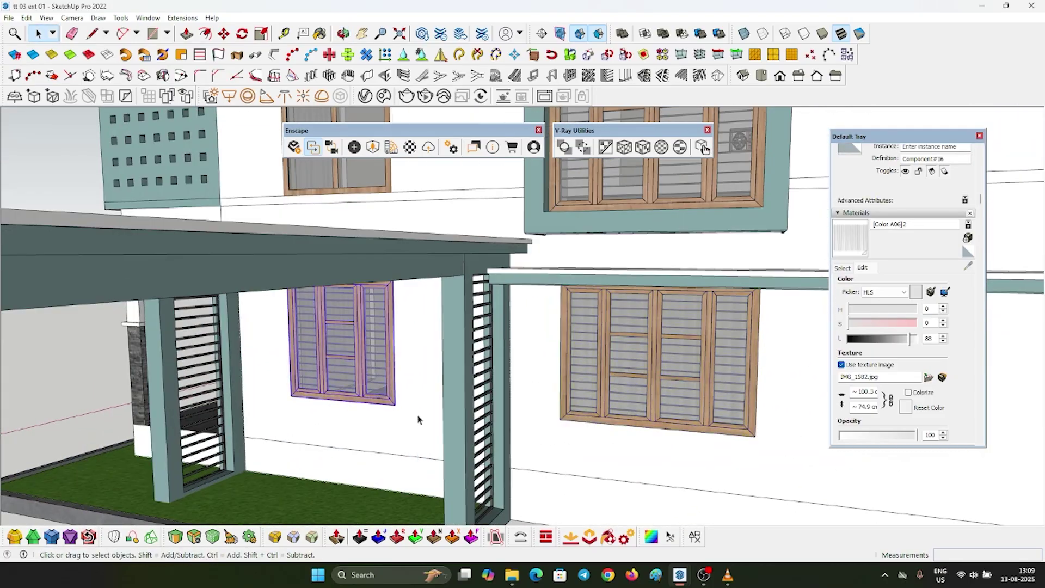
{"action": "scroll", "coordinate": [420, 419], "scroll_direction": "down", "scroll_amount": 4}
{"action": "scroll", "coordinate": [379, 390], "scroll_direction": "up", "scroll_amount": 3}
{"action": "key", "text": "i"}
{"action": "middle_click_drag", "start_coordinate": [378, 390], "coordinate": [590, 269]}
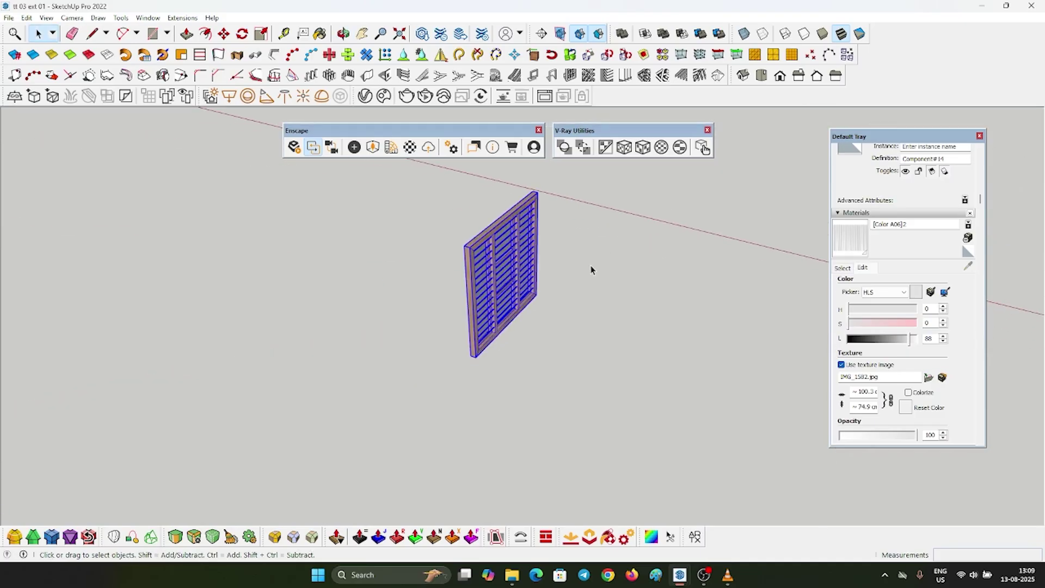
{"action": "scroll", "coordinate": [520, 234], "scroll_direction": "up", "scroll_amount": 3}
{"action": "key", "text": "ctrl+v"}
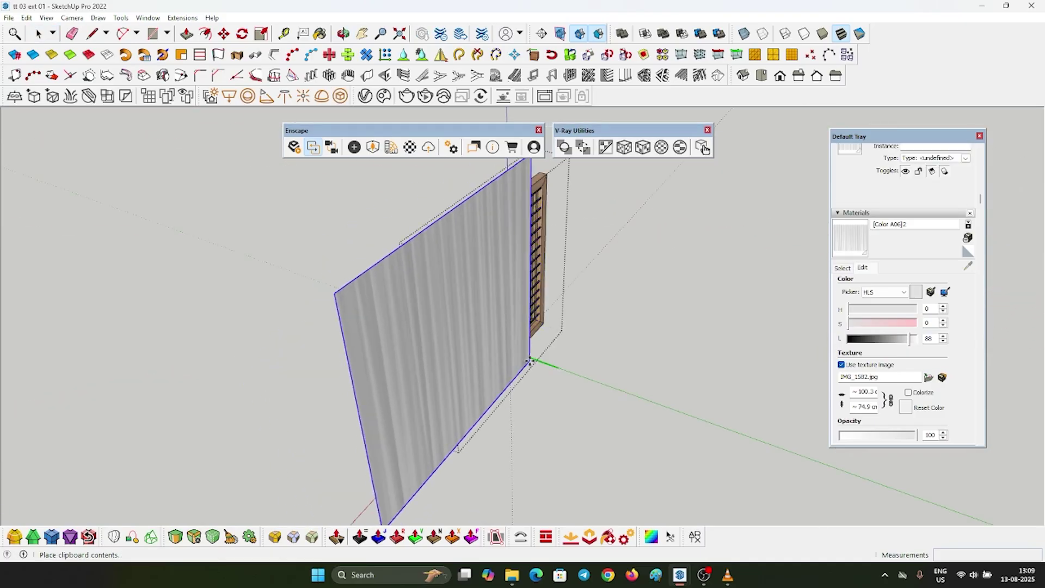
{"action": "middle_click_drag", "start_coordinate": [531, 359], "coordinate": [313, 332]}
{"action": "left_click", "coordinate": [573, 437]}
Scale the pasted curtain panel to match the three-panel window frame
{"action": "middle_click_drag", "start_coordinate": [574, 437], "coordinate": [521, 318]}
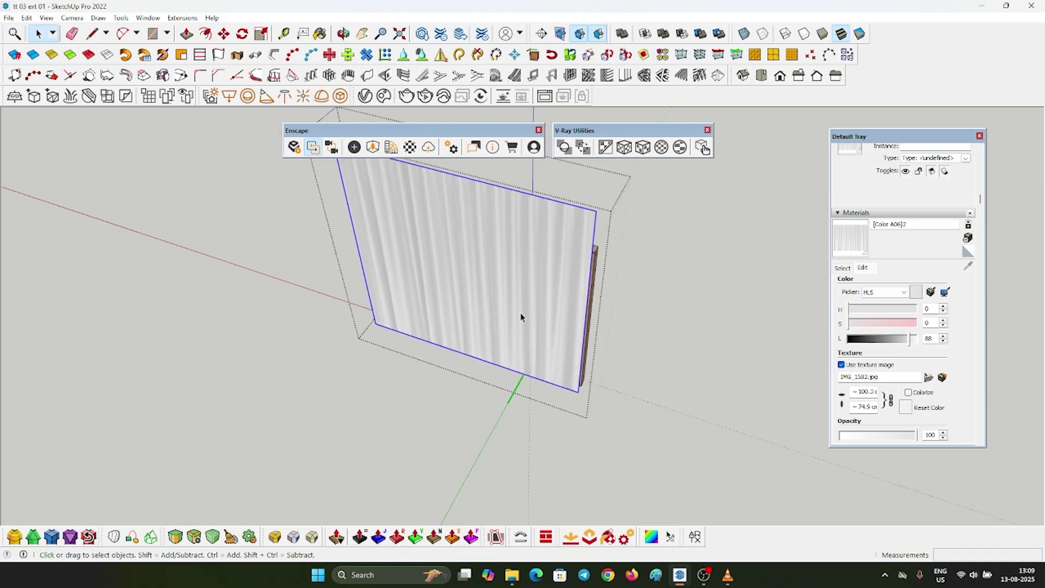
{"action": "middle_click_drag", "start_coordinate": [364, 246], "coordinate": [958, 252]}
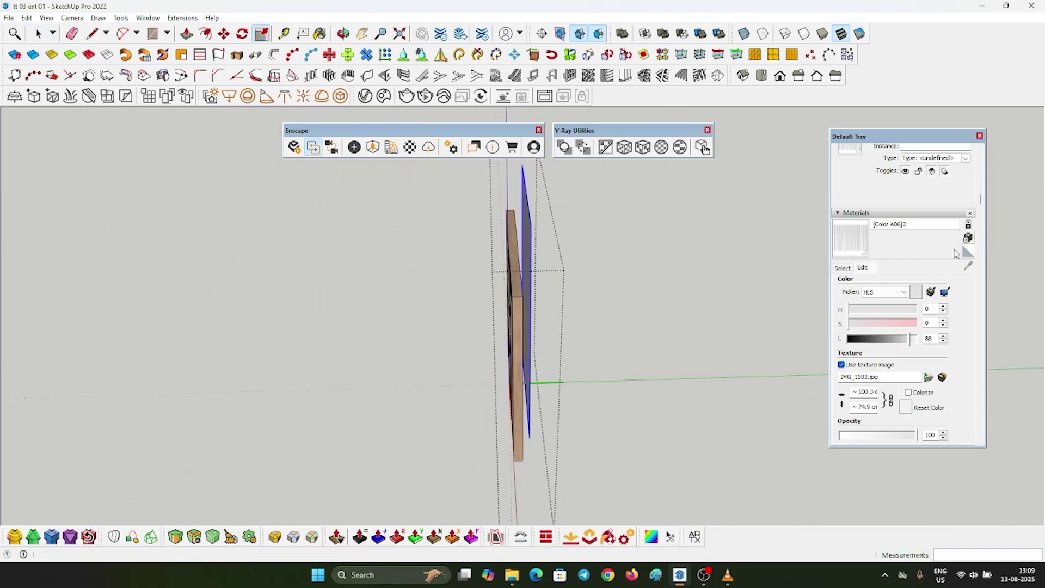
{"action": "left_click", "coordinate": [511, 295]}
{"action": "middle_click_drag", "start_coordinate": [510, 296], "coordinate": [849, 294]}
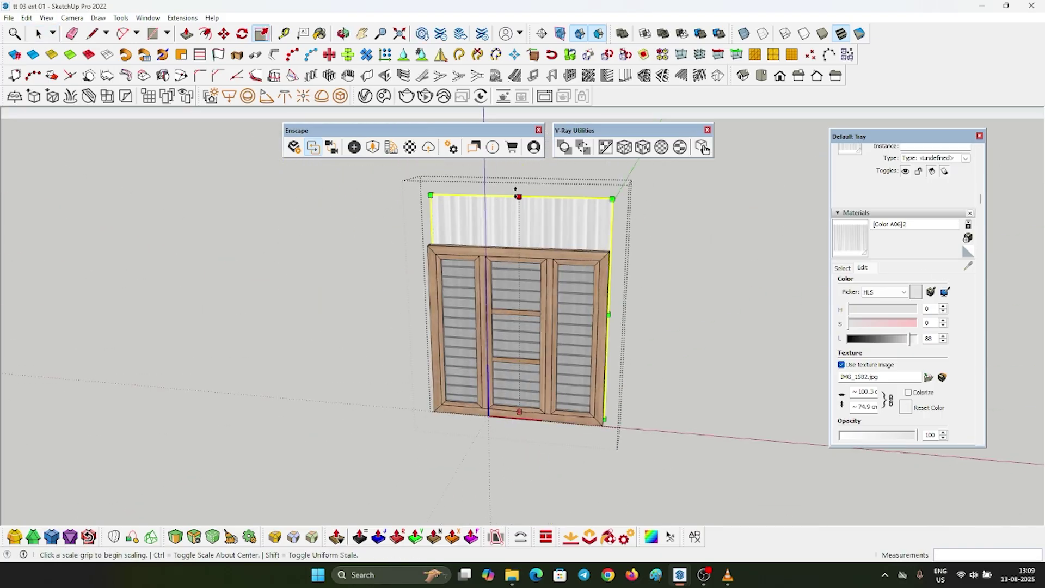
{"action": "key", "text": "space"}
{"action": "middle_click_drag", "start_coordinate": [530, 275], "coordinate": [523, 218]}
Isolate the two-column side window and draw a rectangle across the back of its frame, corner to corner
{"action": "scroll", "coordinate": [517, 272], "scroll_direction": "down", "scroll_amount": 6}
{"action": "scroll", "coordinate": [517, 181], "scroll_direction": "up", "scroll_amount": 5}
{"action": "left_click", "coordinate": [517, 182]}
{"action": "middle_click_drag", "start_coordinate": [517, 181], "coordinate": [805, 305]}
{"action": "key", "text": "i"}
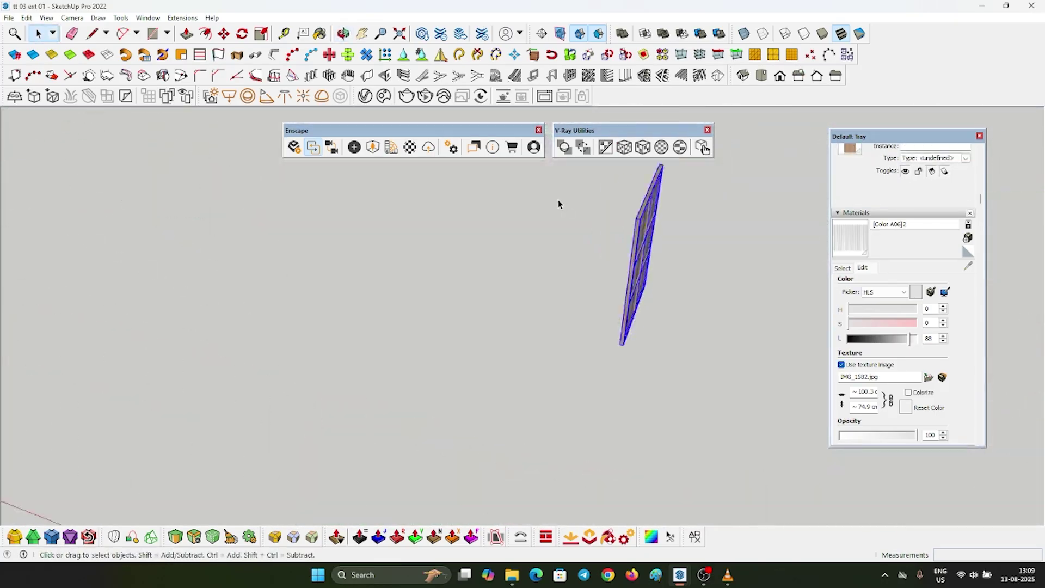
{"action": "middle_click_drag", "start_coordinate": [558, 203], "coordinate": [823, 251]}
{"action": "scroll", "coordinate": [441, 247], "scroll_direction": "up", "scroll_amount": 2}
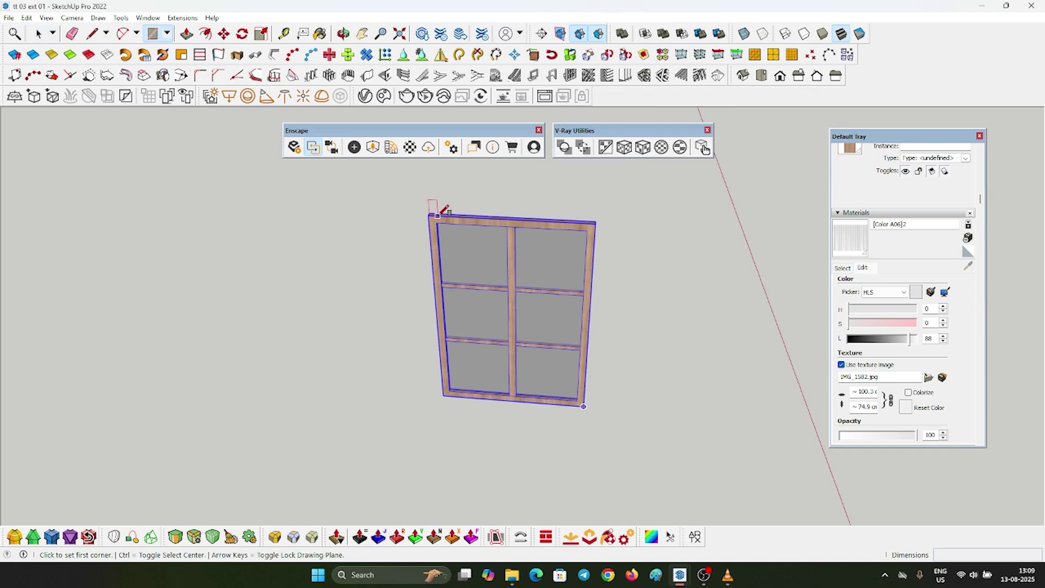
{"action": "left_click", "coordinate": [585, 405]}
{"action": "key", "text": "space"}
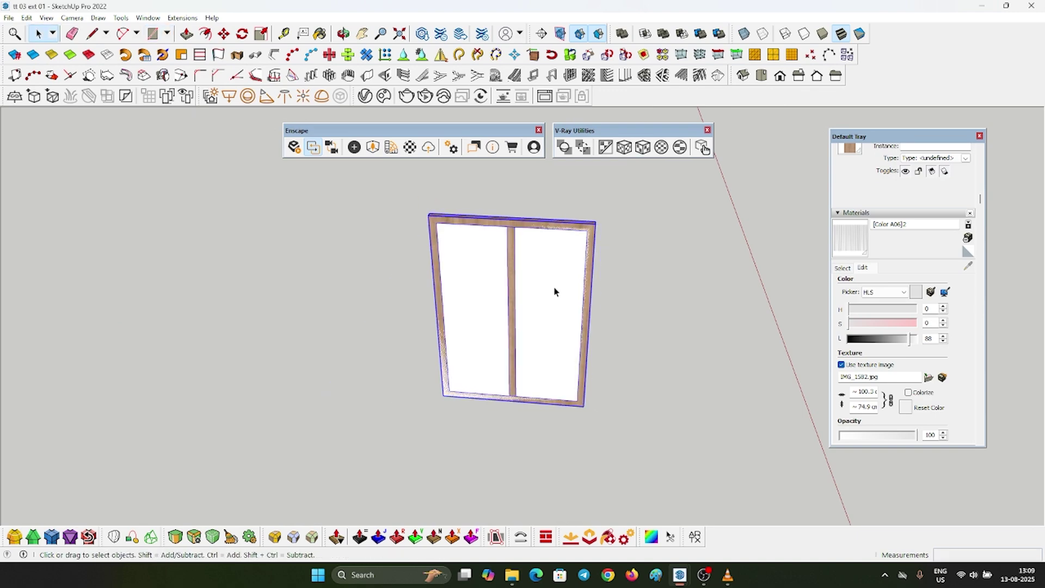
Move the new rectangle 5.0 cm off the frame's back and paint it with the curtain material
{"action": "middle_click_drag", "start_coordinate": [551, 286], "coordinate": [515, 295]}
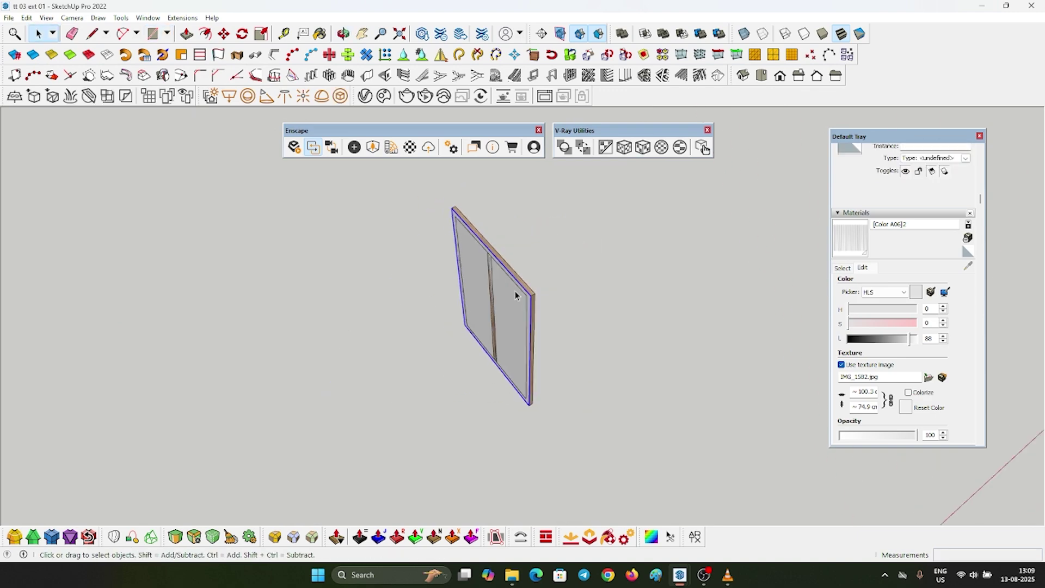
{"action": "key", "text": "m"}
{"action": "scroll", "coordinate": [531, 289], "scroll_direction": "up", "scroll_amount": 5}
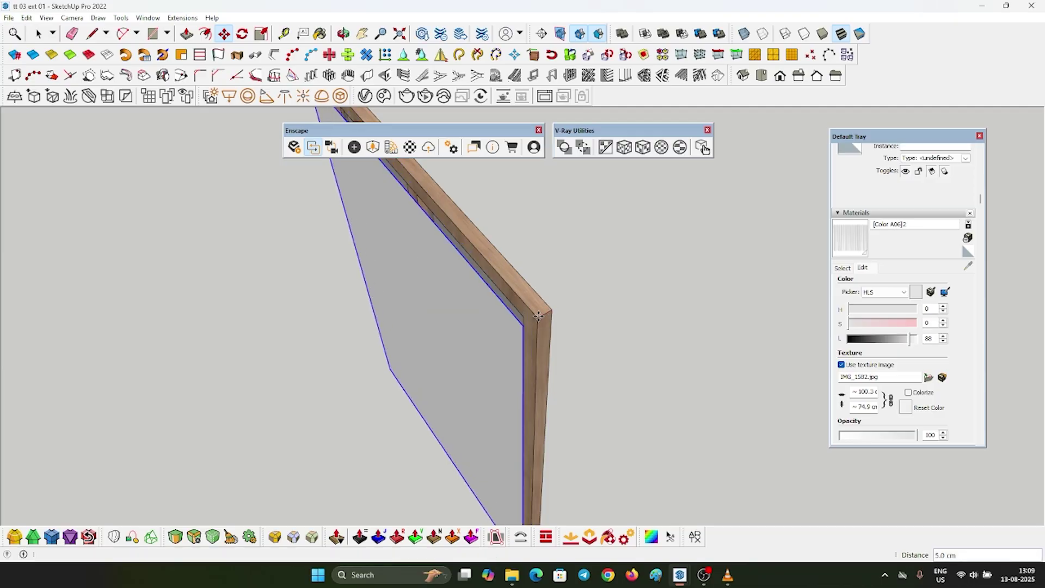
{"action": "scroll", "coordinate": [498, 346], "scroll_direction": "down", "scroll_amount": 5}
{"action": "middle_click_drag", "start_coordinate": [498, 346], "coordinate": [576, 148]}
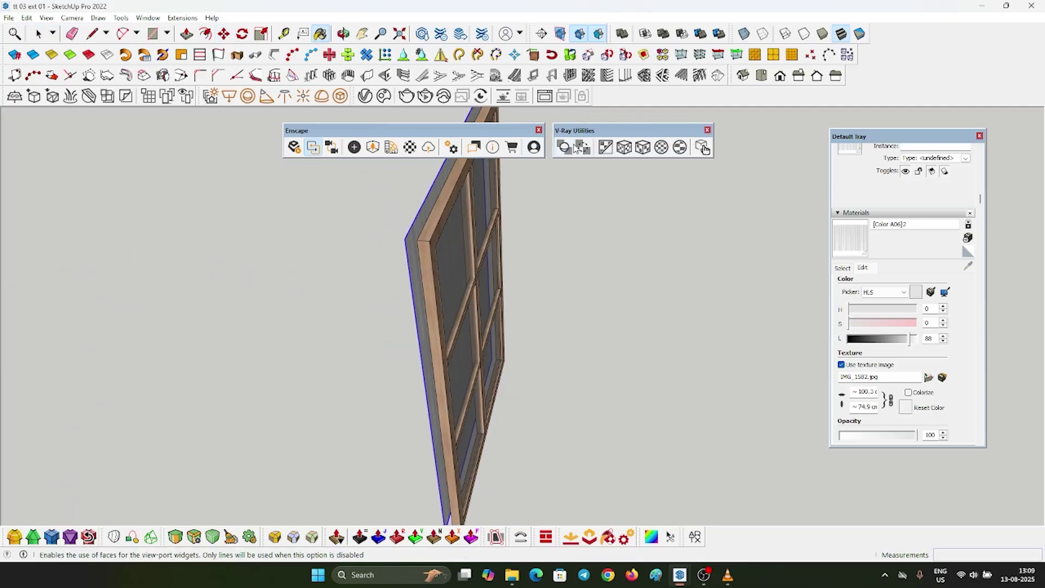
Isolate the four-column louvred window and open it for editing
{"action": "key", "text": "space"}
{"action": "middle_click_drag", "start_coordinate": [648, 149], "coordinate": [203, 285]}
{"action": "scroll", "coordinate": [401, 284], "scroll_direction": "down", "scroll_amount": 6}
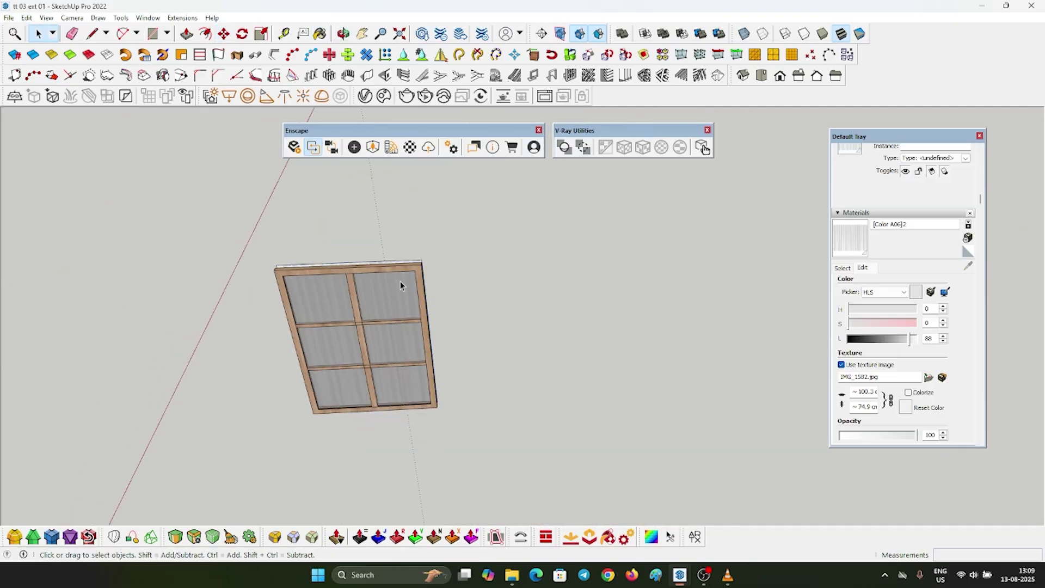
{"action": "scroll", "coordinate": [331, 230], "scroll_direction": "down", "scroll_amount": 5}
{"action": "middle_click_drag", "start_coordinate": [331, 231], "coordinate": [376, 186]}
{"action": "scroll", "coordinate": [374, 234], "scroll_direction": "up", "scroll_amount": 6}
{"action": "middle_click_drag", "start_coordinate": [374, 236], "coordinate": [825, 373]}
{"action": "scroll", "coordinate": [587, 269], "scroll_direction": "up", "scroll_amount": 3}
{"action": "scroll", "coordinate": [588, 269], "scroll_direction": "down", "scroll_amount": 5}
{"action": "left_click", "coordinate": [623, 259]}
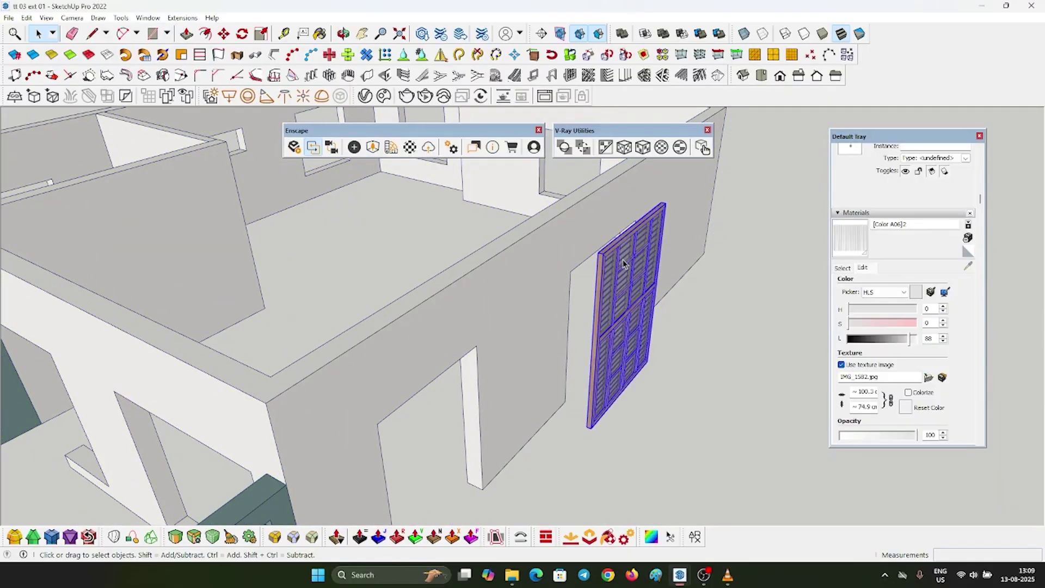
{"action": "middle_click_drag", "start_coordinate": [623, 261], "coordinate": [576, 269]}
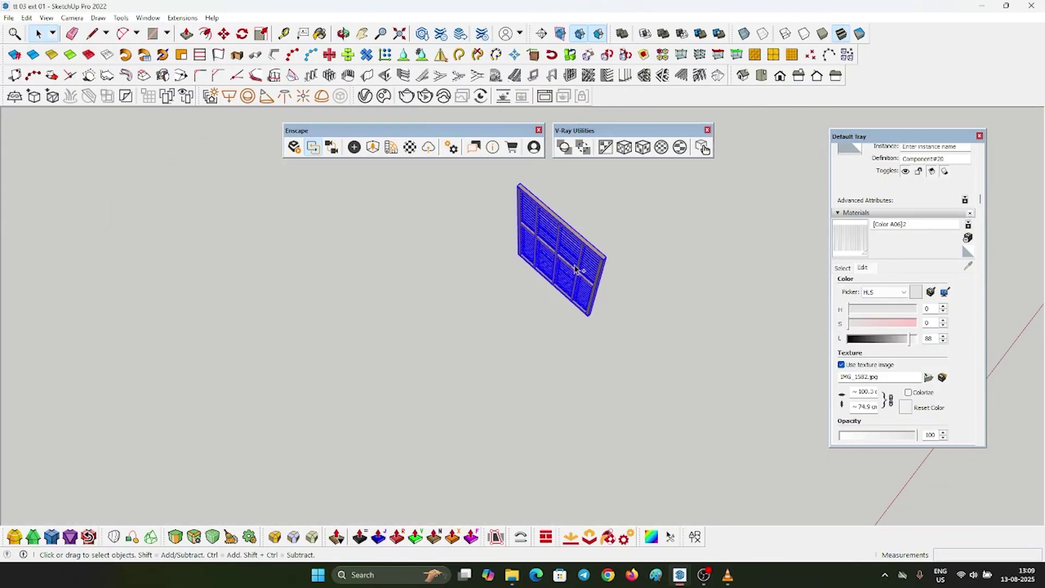
{"action": "middle_click_drag", "start_coordinate": [530, 313], "coordinate": [572, 227]}
{"action": "double_click", "coordinate": [522, 301]}
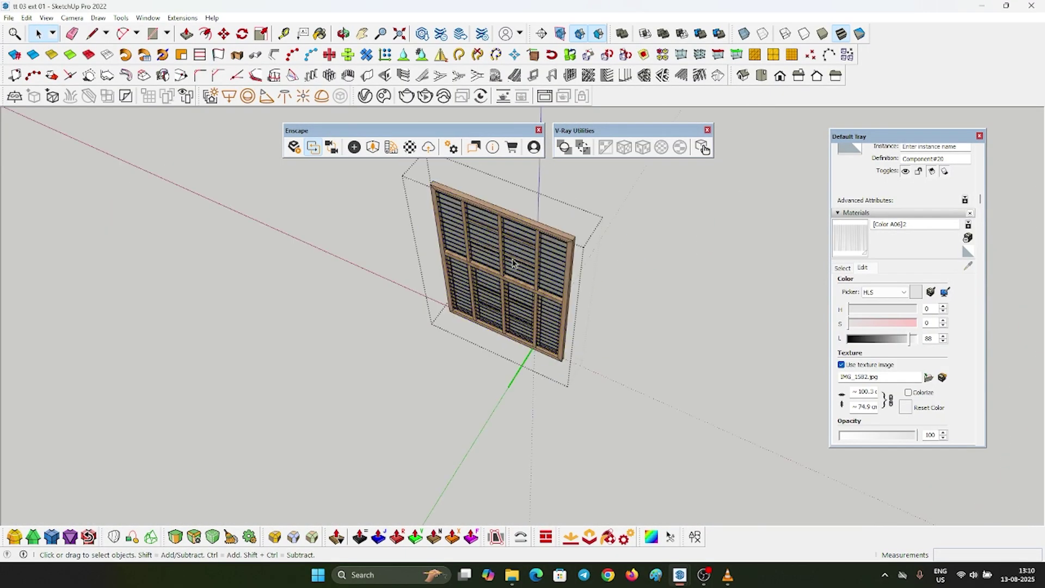
Draw a rectangle across the back of the four-column window's frame, corner to corner
{"action": "middle_click_drag", "start_coordinate": [523, 301], "coordinate": [434, 202]}
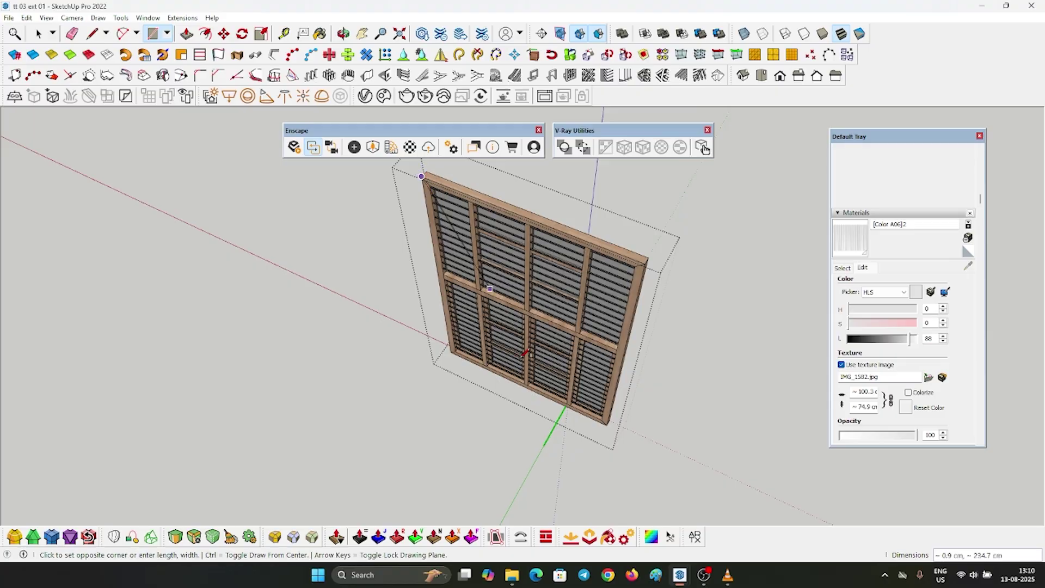
{"action": "scroll", "coordinate": [608, 425], "scroll_direction": "up", "scroll_amount": 2}
{"action": "left_click", "coordinate": [609, 424]}
{"action": "key", "text": "space"}
{"action": "scroll", "coordinate": [624, 250], "scroll_direction": "up", "scroll_amount": 2}
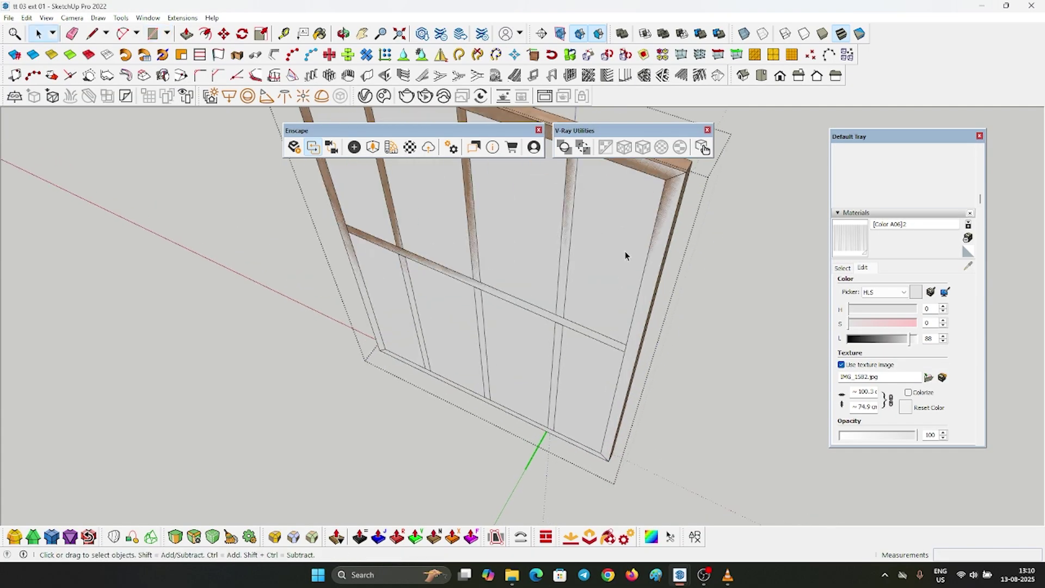
Paint the new rectangle with the curtain material and move it off the back of the four-column window's frame
{"action": "left_click", "coordinate": [624, 251]}
{"action": "scroll", "coordinate": [515, 293], "scroll_direction": "down", "scroll_amount": 2}
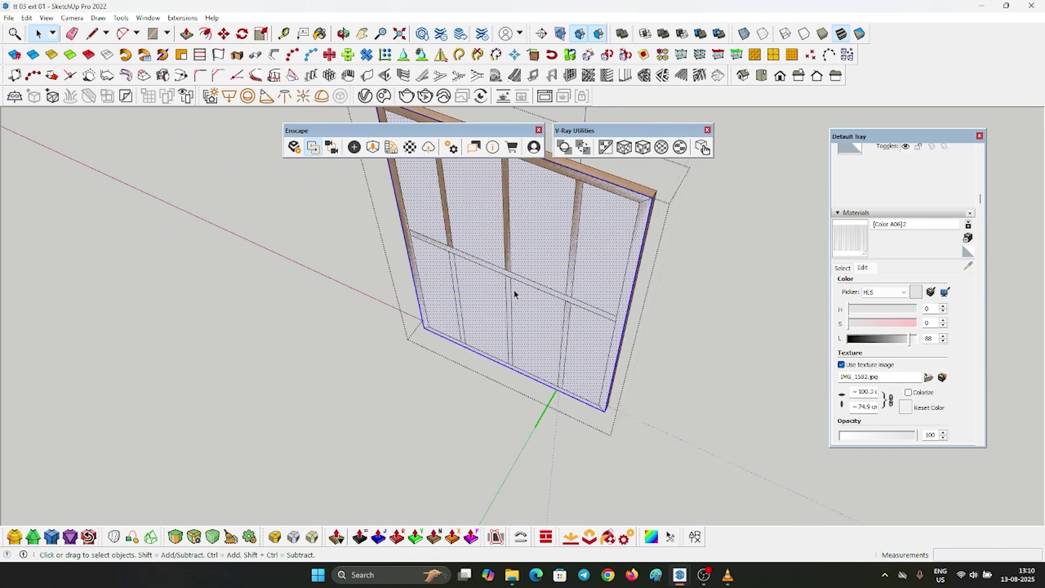
{"action": "left_click", "coordinate": [586, 234]}
{"action": "key", "text": "space"}
{"action": "scroll", "coordinate": [647, 195], "scroll_direction": "up", "scroll_amount": 3}
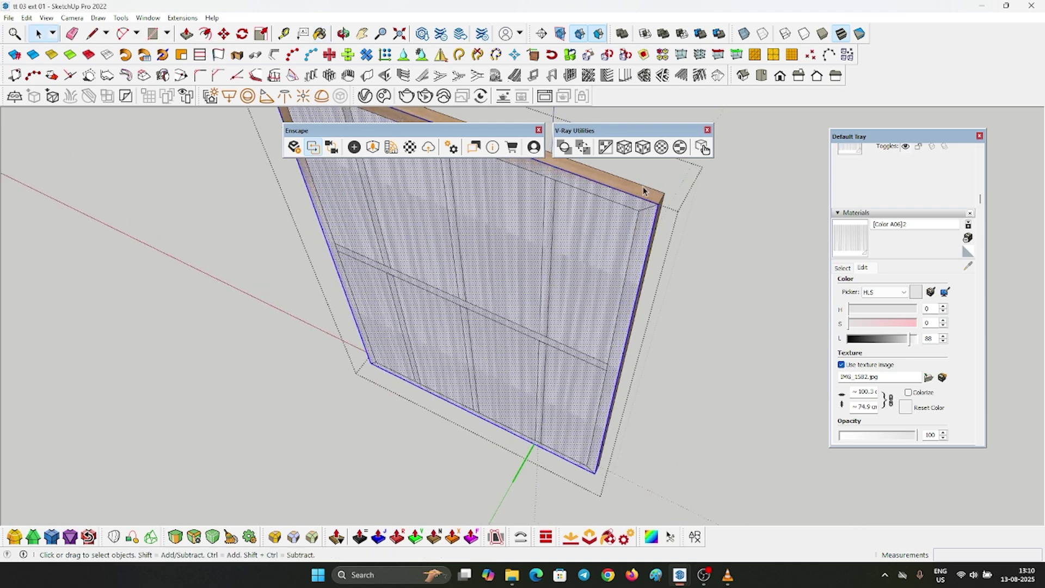
{"action": "left_click", "coordinate": [667, 195]}
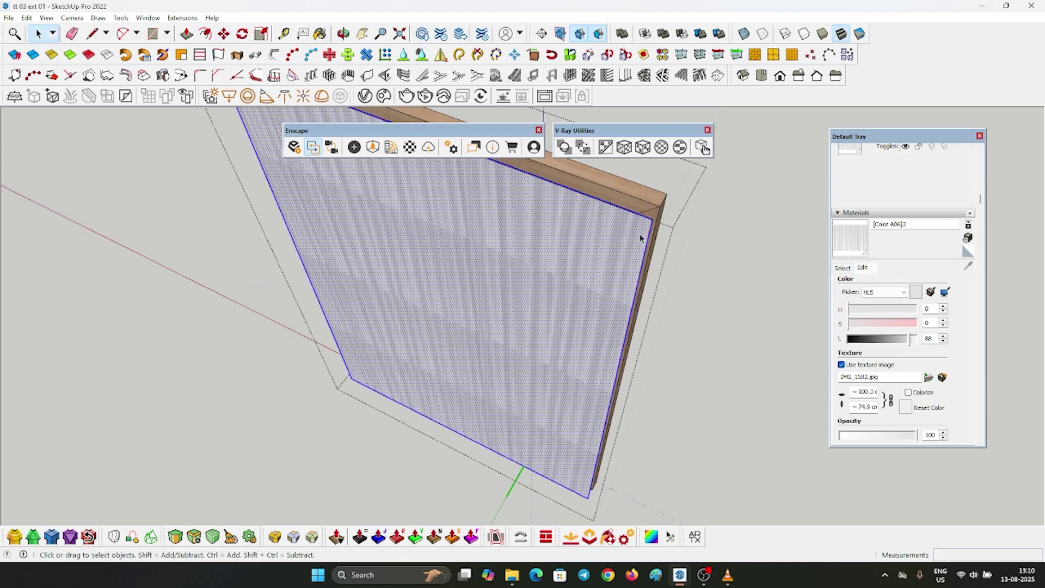
{"action": "key", "text": "ctrl+g"}
{"action": "middle_click_drag", "start_coordinate": [622, 238], "coordinate": [77, 170]}
{"action": "left_click", "coordinate": [236, 230]}
Check the four-column window's curtain panel from the front, close the window's editing and reveal the whole house
{"action": "scroll", "coordinate": [575, 278], "scroll_direction": "down", "scroll_amount": 3}
{"action": "middle_click_drag", "start_coordinate": [576, 277], "coordinate": [570, 343]}
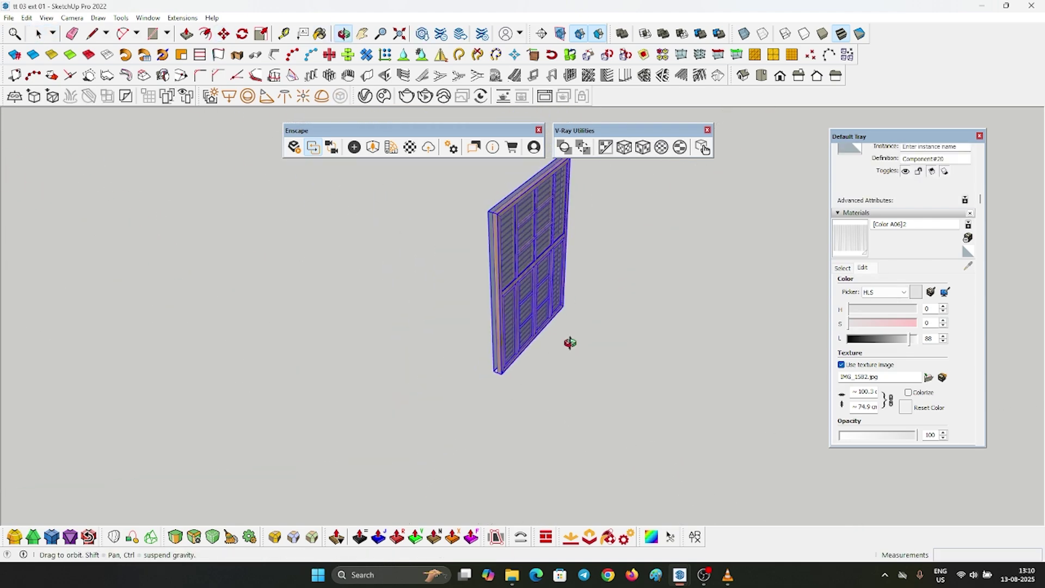
{"action": "scroll", "coordinate": [478, 204], "scroll_direction": "up", "scroll_amount": 5}
{"action": "double_click", "coordinate": [478, 203]}
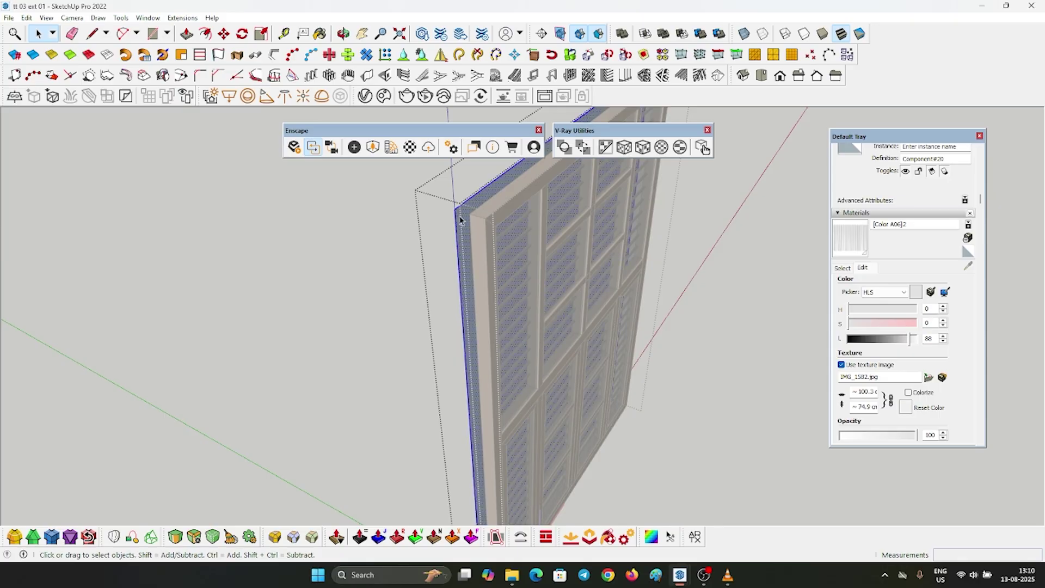
{"action": "scroll", "coordinate": [460, 219], "scroll_direction": "down", "scroll_amount": 5}
{"action": "left_click", "coordinate": [380, 236]}
{"action": "scroll", "coordinate": [381, 235], "scroll_direction": "down", "scroll_amount": 2}
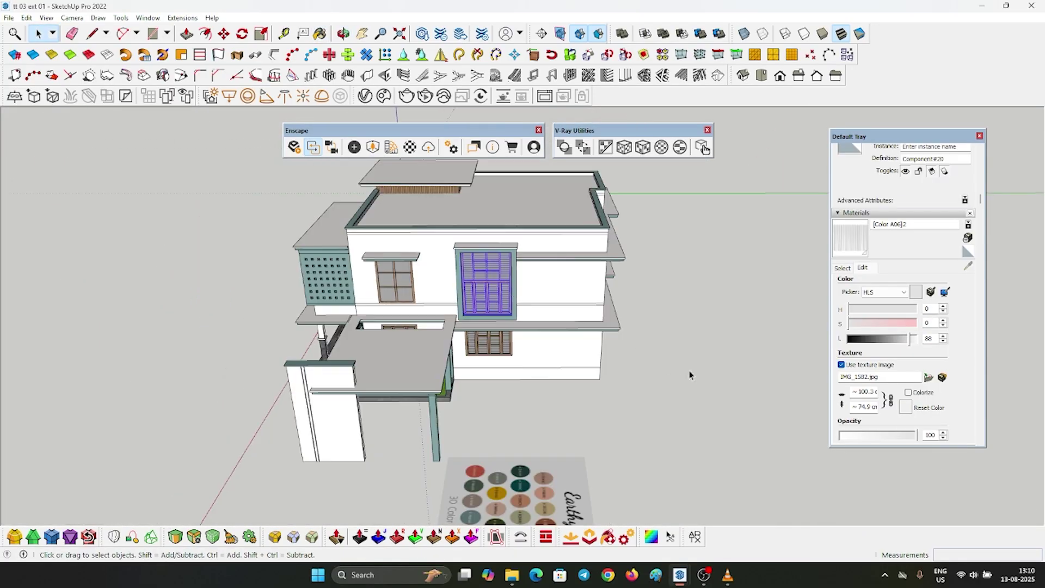
{"action": "left_click", "coordinate": [689, 375]}
Isolate the small ventilation window with the exhaust fan and bring its back into view
{"action": "middle_click_drag", "start_coordinate": [688, 375], "coordinate": [860, 245]}
{"action": "scroll", "coordinate": [506, 209], "scroll_direction": "up", "scroll_amount": 6}
{"action": "left_click", "coordinate": [494, 204]}
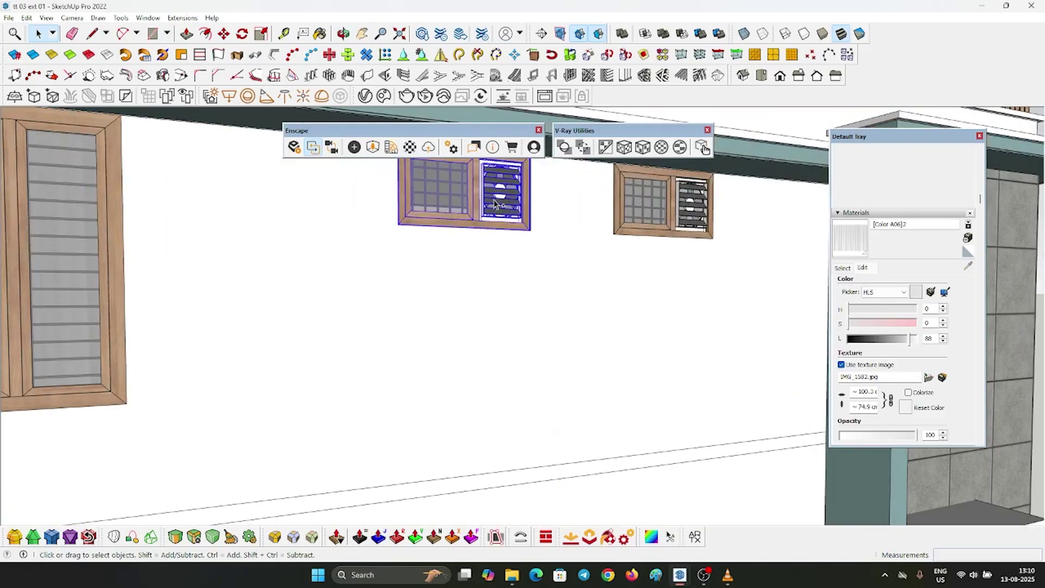
{"action": "key", "text": "i"}
{"action": "middle_click_drag", "start_coordinate": [495, 204], "coordinate": [925, 414]}
{"action": "middle_click_drag", "start_coordinate": [544, 262], "coordinate": [639, 345]}
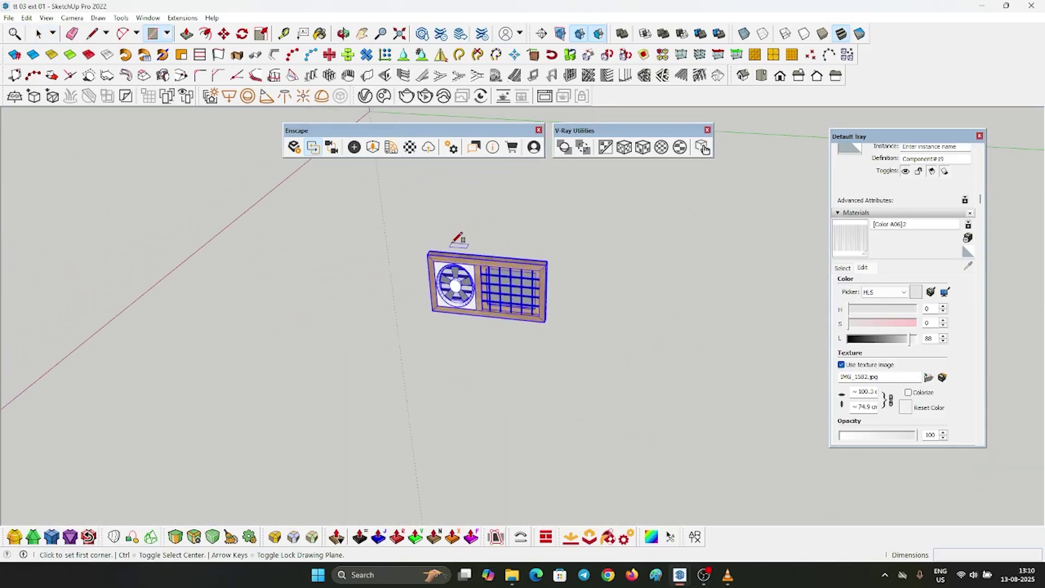
Open the ventilation window for editing and draw a rectangle across the back of its frame, corner to corner
{"action": "scroll", "coordinate": [450, 250], "scroll_direction": "up", "scroll_amount": 3}
{"action": "key", "text": "space"}
{"action": "key", "text": "e"}
{"action": "scroll", "coordinate": [416, 266], "scroll_direction": "up", "scroll_amount": 1}
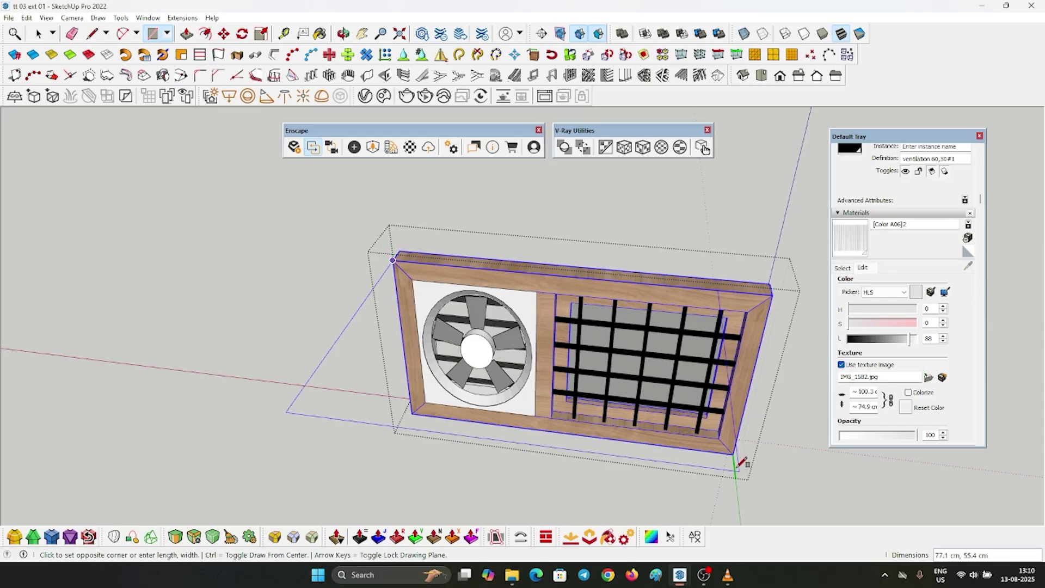
{"action": "left_click", "coordinate": [733, 451]}
{"action": "key", "text": "space"}
Select the new rectangle and move it off the back of the ventilation window's frame
{"action": "left_click", "coordinate": [699, 395]}
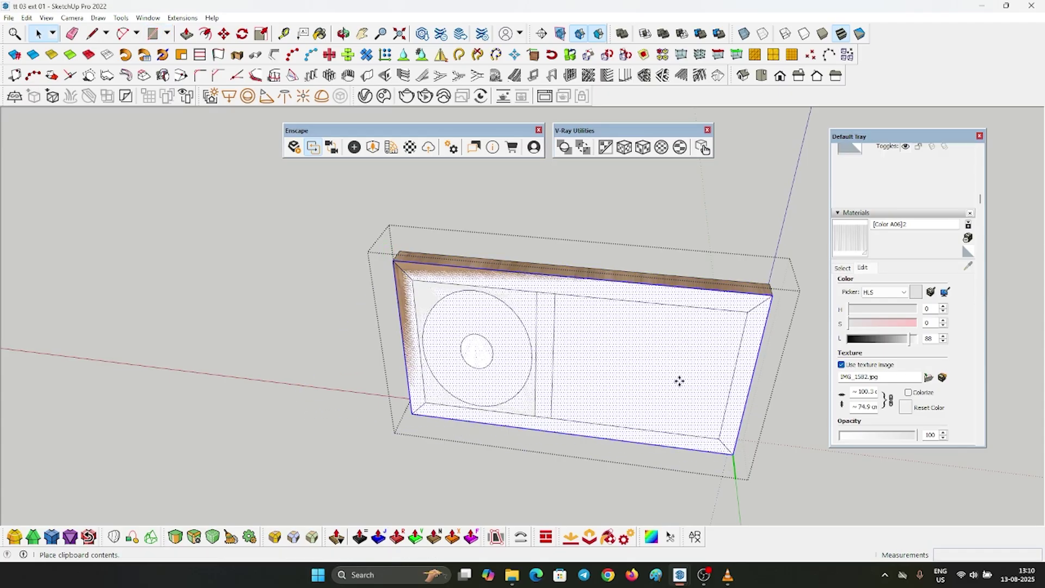
{"action": "middle_click_drag", "start_coordinate": [713, 310], "coordinate": [523, 376]}
{"action": "key", "text": "space"}
{"action": "key", "text": "m"}
{"action": "scroll", "coordinate": [734, 386], "scroll_direction": "up", "scroll_amount": 1}
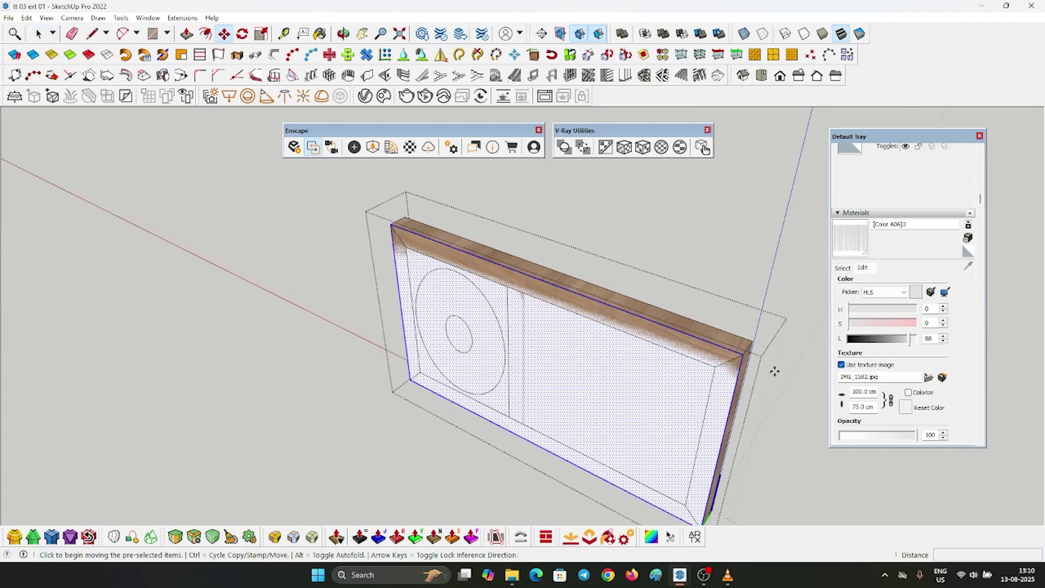
{"action": "left_click", "coordinate": [754, 342]}
Reverse the ventilation window's panel face and paint it with the curtain material
{"action": "mouse_move", "coordinate": [673, 390]}
{"action": "middle_mouse_down"}
{"action": "mouse_move", "coordinate": [423, 406]}
{"action": "mouse_move", "coordinate": [263, 378]}
{"action": "mouse_move", "coordinate": [390, 391]}
{"action": "middle_mouse_up"}
{"action": "right_click", "coordinate": [389, 390]}
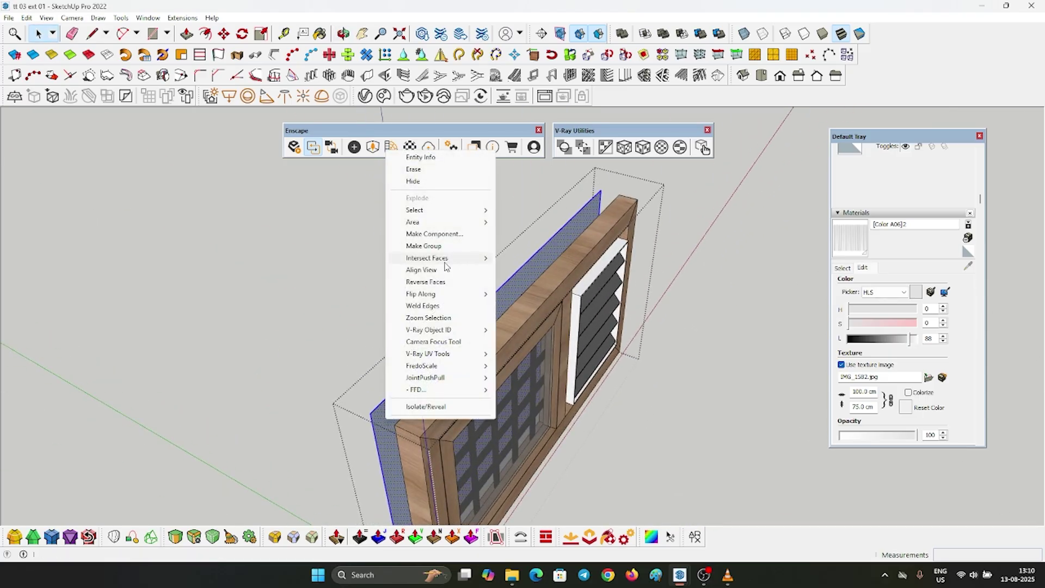
{"action": "left_click", "coordinate": [425, 282]}
{"action": "scroll", "coordinate": [397, 400], "scroll_direction": "up", "scroll_amount": 2}
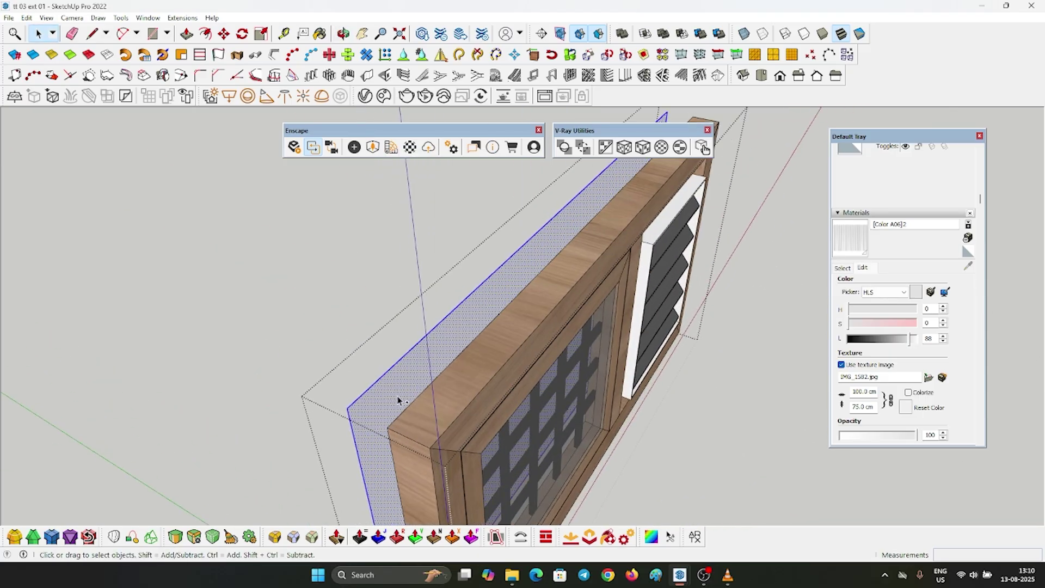
{"action": "key", "text": "space"}
{"action": "scroll", "coordinate": [506, 359], "scroll_direction": "down", "scroll_amount": 2}
{"action": "middle_click_drag", "start_coordinate": [511, 361], "coordinate": [685, 335]}
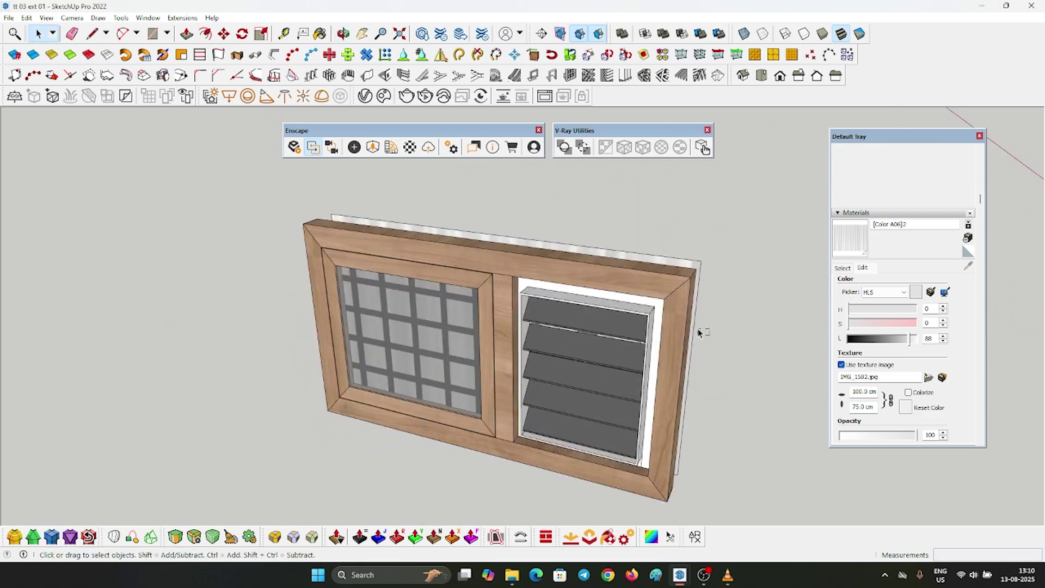
{"action": "left_click", "coordinate": [699, 331]}
Reveal the whole house and examine the curtained windows along the front and side elevations
{"action": "scroll", "coordinate": [489, 253], "scroll_direction": "down", "scroll_amount": 6}
{"action": "scroll", "coordinate": [471, 247], "scroll_direction": "down", "scroll_amount": 5}
{"action": "middle_click_drag", "start_coordinate": [112, 306], "coordinate": [381, 305]}
{"action": "key", "text": "ctrl+t"}
{"action": "scroll", "coordinate": [540, 251], "scroll_direction": "up", "scroll_amount": 5}
{"action": "scroll", "coordinate": [540, 251], "scroll_direction": "up", "scroll_amount": 2}
{"action": "scroll", "coordinate": [532, 240], "scroll_direction": "down", "scroll_amount": 8}
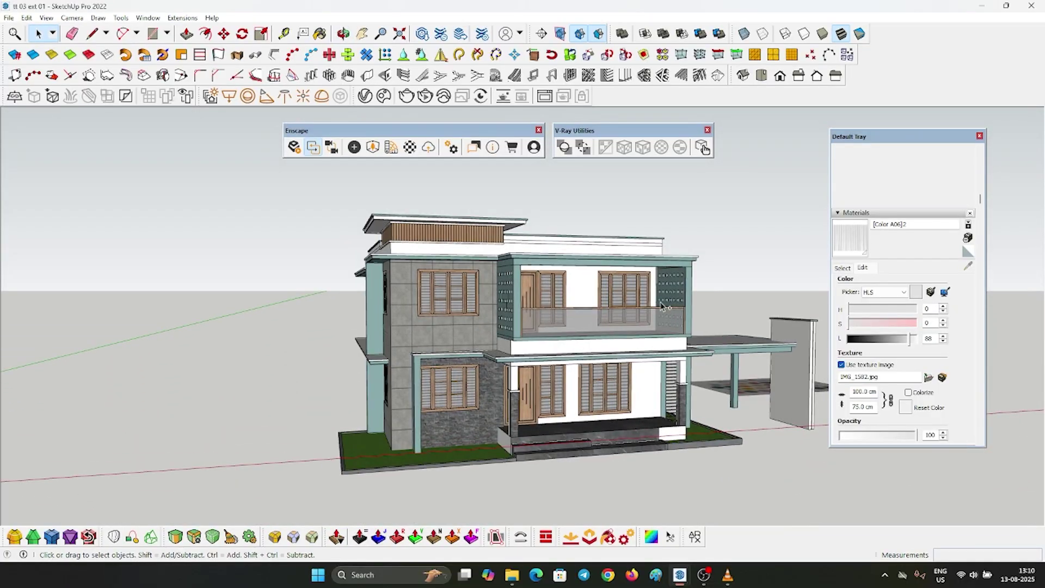
{"action": "scroll", "coordinate": [660, 302], "scroll_direction": "down", "scroll_amount": 3}
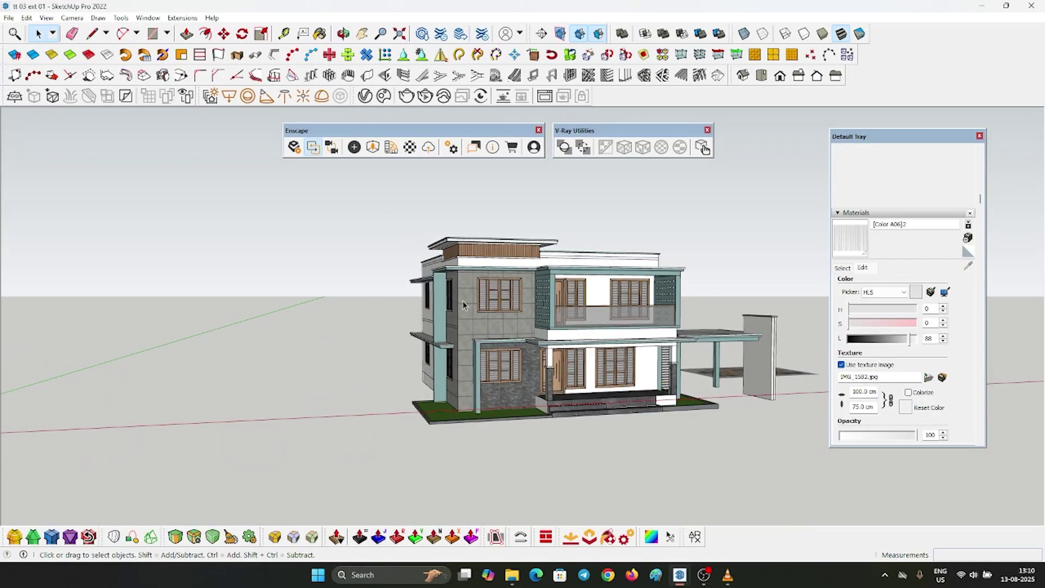
{"action": "scroll", "coordinate": [618, 303], "scroll_direction": "up", "scroll_amount": 4}
{"action": "middle_click_drag", "start_coordinate": [618, 303], "coordinate": [806, 170]}
{"action": "middle_click_drag", "start_coordinate": [395, 334], "coordinate": [60, 453]}
Isolate a curtained window, sample its curtain material and open that material in the Enscape Material Editor
{"action": "scroll", "coordinate": [294, 445], "scroll_direction": "up", "scroll_amount": 5}
{"action": "scroll", "coordinate": [517, 280], "scroll_direction": "up", "scroll_amount": 8}
{"action": "scroll", "coordinate": [517, 279], "scroll_direction": "up", "scroll_amount": 6}
{"action": "triple_click", "coordinate": [490, 267]}
{"action": "left_click", "coordinate": [642, 344]}
{"action": "scroll", "coordinate": [559, 346], "scroll_direction": "up", "scroll_amount": 3}
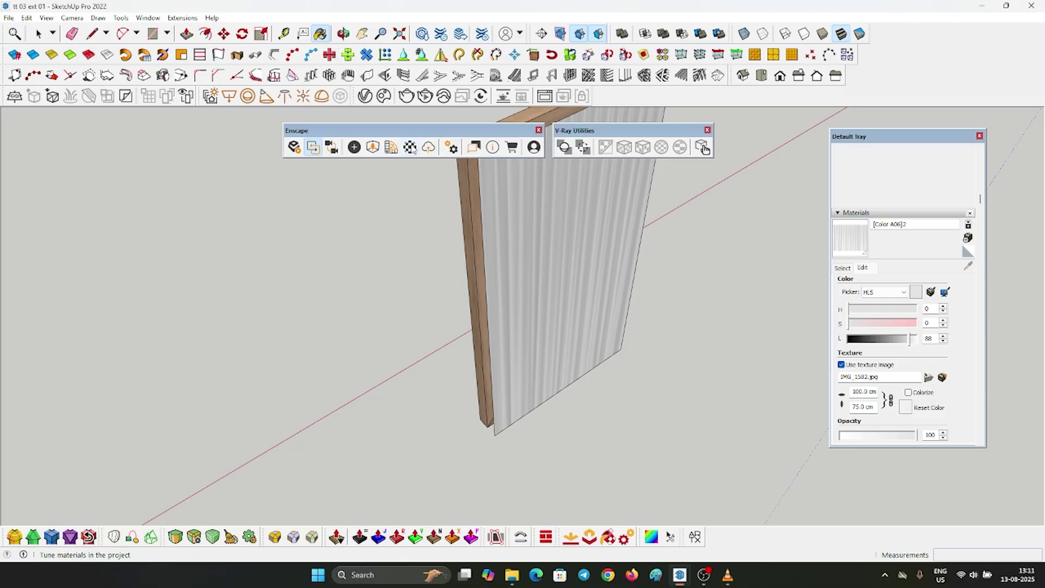
{"action": "left_click", "coordinate": [410, 147]}
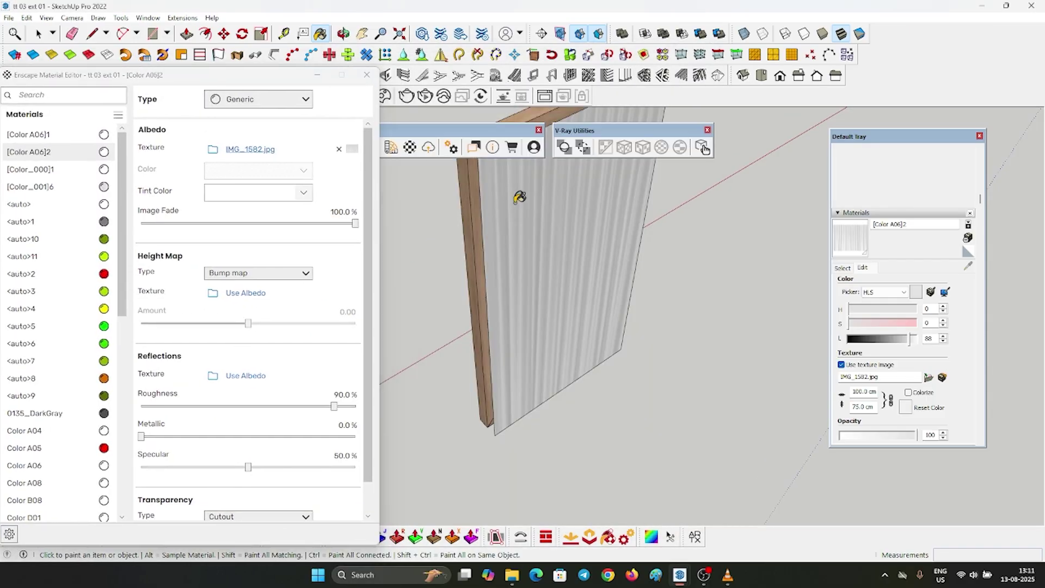
Change the curtain material's type to Self-illuminated and give its illumination a pale yellow colour
{"action": "scroll", "coordinate": [675, 269], "scroll_direction": "down", "scroll_amount": 3}
{"action": "left_click", "coordinate": [248, 102]}
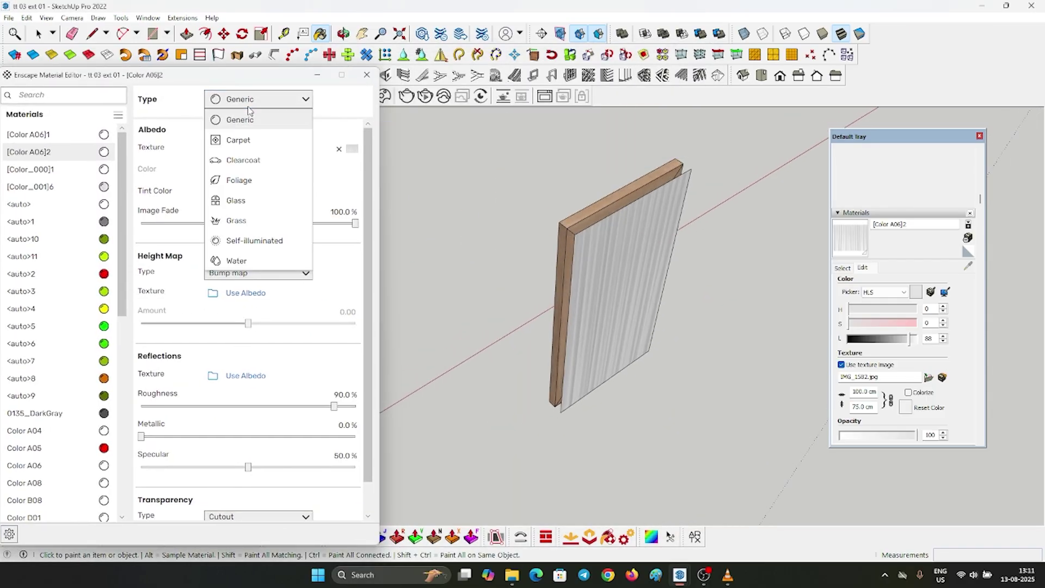
{"action": "left_click", "coordinate": [253, 240]}
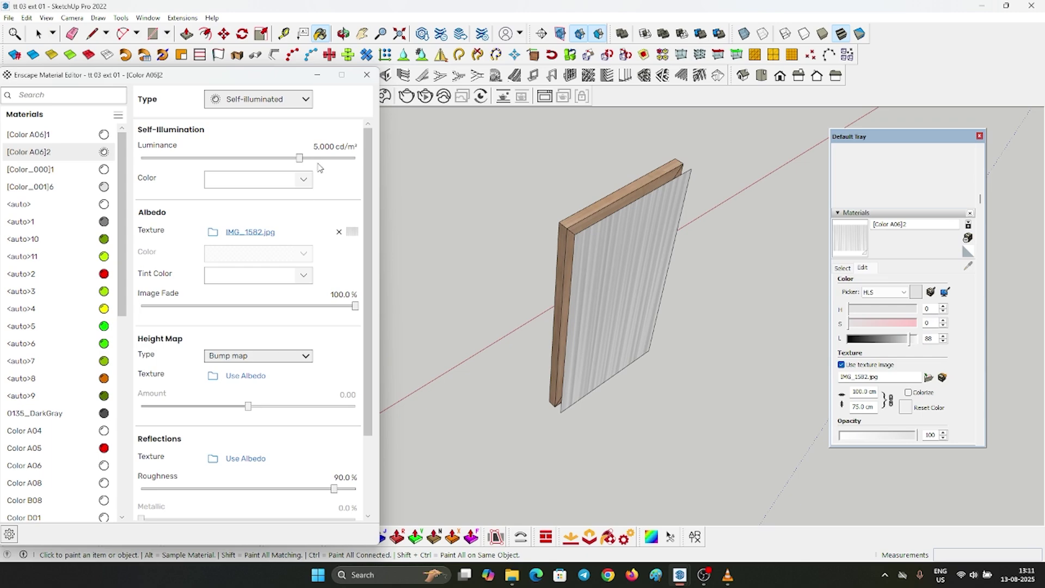
{"action": "left_click", "coordinate": [256, 179]}
{"action": "left_click_drag", "start_coordinate": [202, 334], "coordinate": [206, 337]}
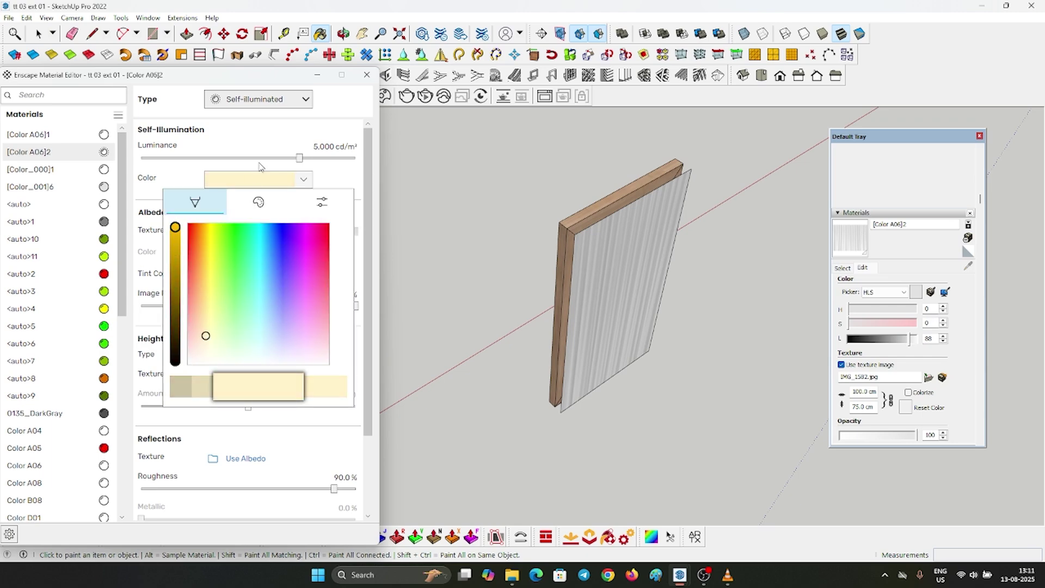
{"action": "left_click", "coordinate": [284, 179]}
Set the curtain material's luminance to about 86,407 cd/m², minimise the material editor and reveal the whole house
{"action": "left_click_drag", "start_coordinate": [323, 158], "coordinate": [330, 159]}
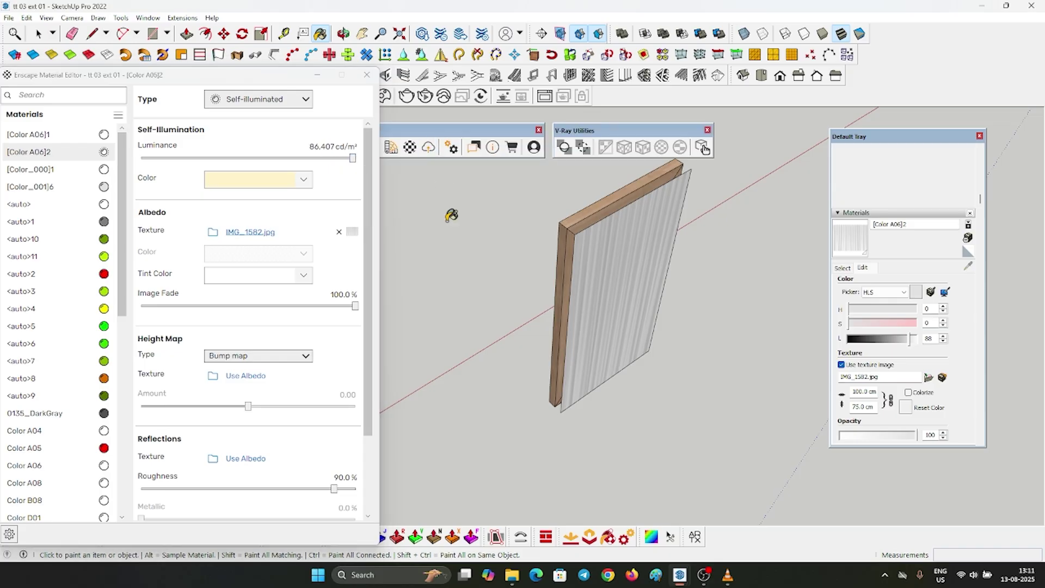
{"action": "left_click", "coordinate": [317, 75]}
{"action": "middle_click_drag", "start_coordinate": [496, 184], "coordinate": [833, 257]}
{"action": "key", "text": "space"}
{"action": "scroll", "coordinate": [522, 275], "scroll_direction": "up", "scroll_amount": 1}
{"action": "left_click", "coordinate": [714, 330]}
{"action": "middle_click_drag", "start_coordinate": [714, 329], "coordinate": [890, 269]}
{"action": "left_click", "coordinate": [702, 267]}
{"action": "scroll", "coordinate": [519, 264], "scroll_direction": "down", "scroll_amount": 8}
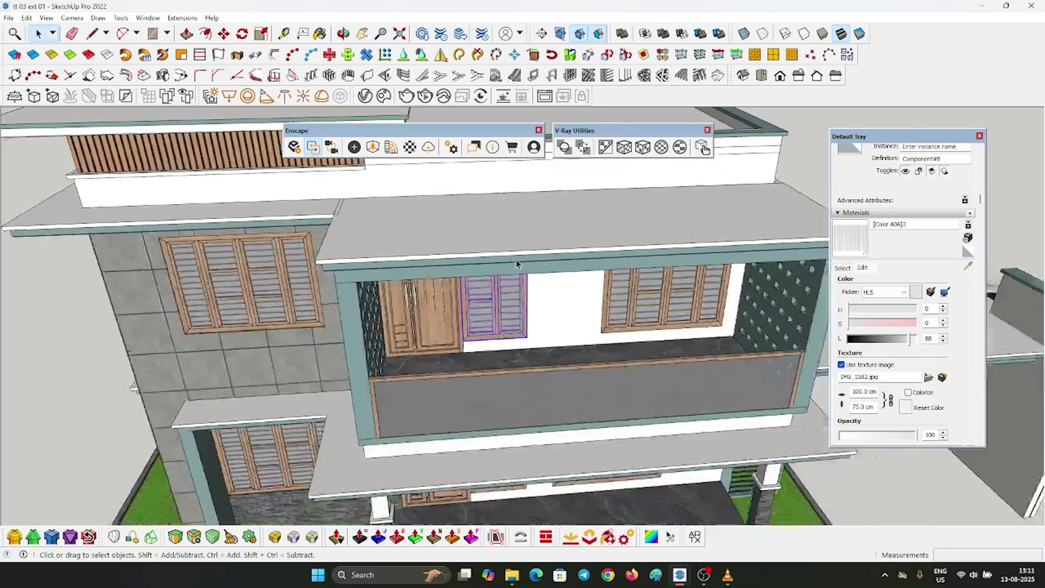
Draw a circle of 4 cm radius on the underside of the teal overhang above the upper-floor window in the tiled corner wall
{"action": "left_click", "coordinate": [705, 234]}
{"action": "middle_click_drag", "start_coordinate": [705, 234], "coordinate": [525, 169]}
{"action": "scroll", "coordinate": [473, 217], "scroll_direction": "up", "scroll_amount": 4}
{"action": "middle_click_drag", "start_coordinate": [473, 217], "coordinate": [534, 182]}
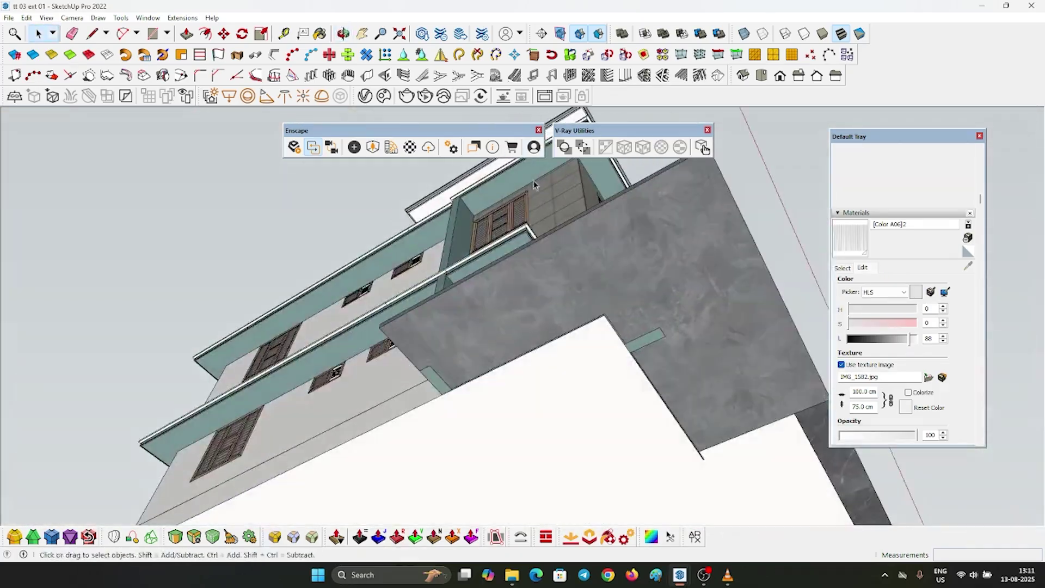
{"action": "scroll", "coordinate": [534, 182], "scroll_direction": "down", "scroll_amount": 3}
{"action": "middle_click_drag", "start_coordinate": [536, 218], "coordinate": [584, 310]}
{"action": "scroll", "coordinate": [534, 312], "scroll_direction": "up", "scroll_amount": 6}
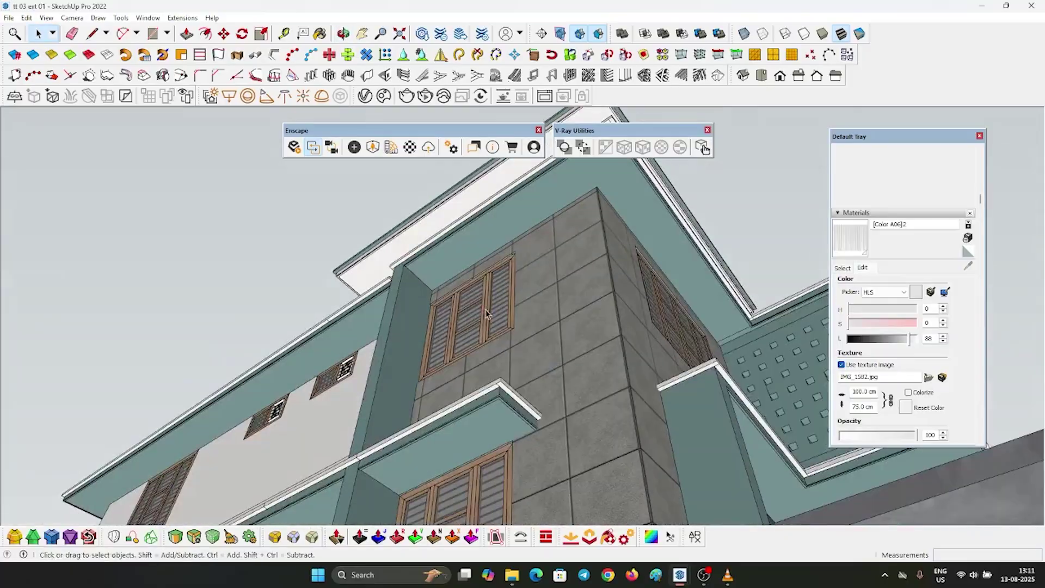
{"action": "scroll", "coordinate": [443, 233], "scroll_direction": "up", "scroll_amount": 5}
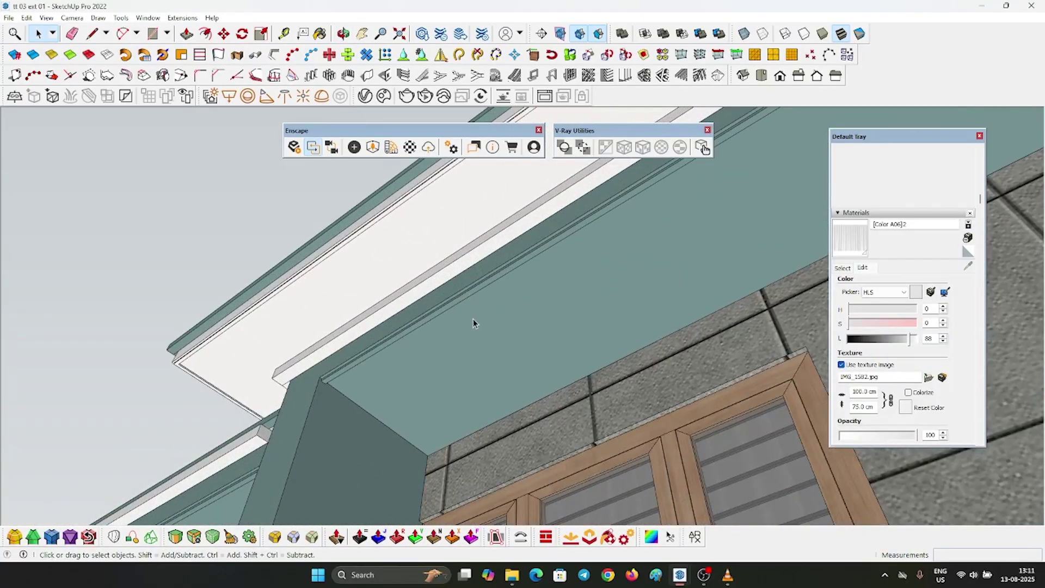
{"action": "middle_click_drag", "start_coordinate": [473, 322], "coordinate": [499, 299]}
{"action": "key", "text": "c"}
{"action": "scroll", "coordinate": [445, 325], "scroll_direction": "up", "scroll_amount": 3}
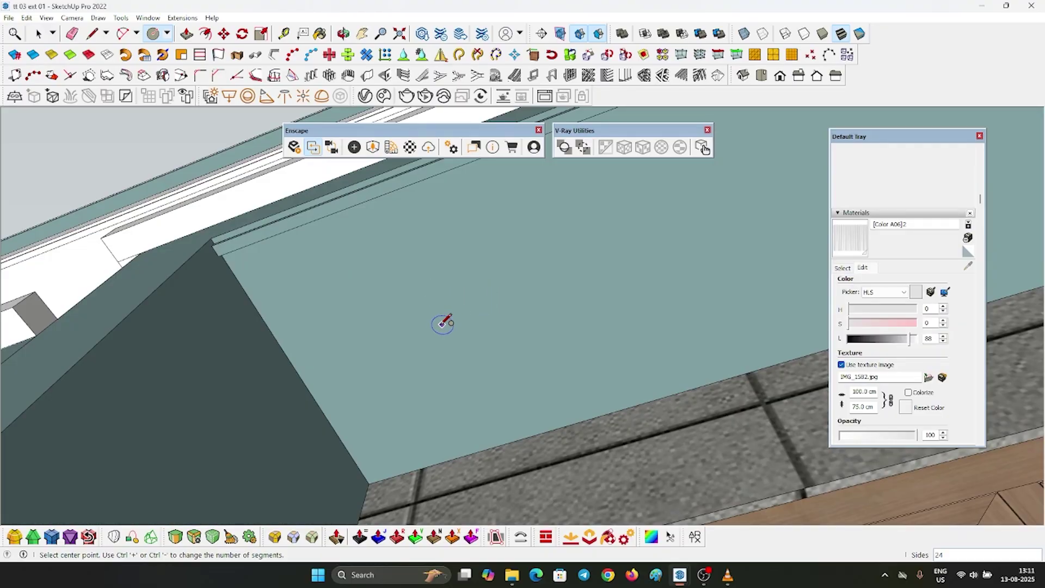
{"action": "left_click", "coordinate": [486, 311]}
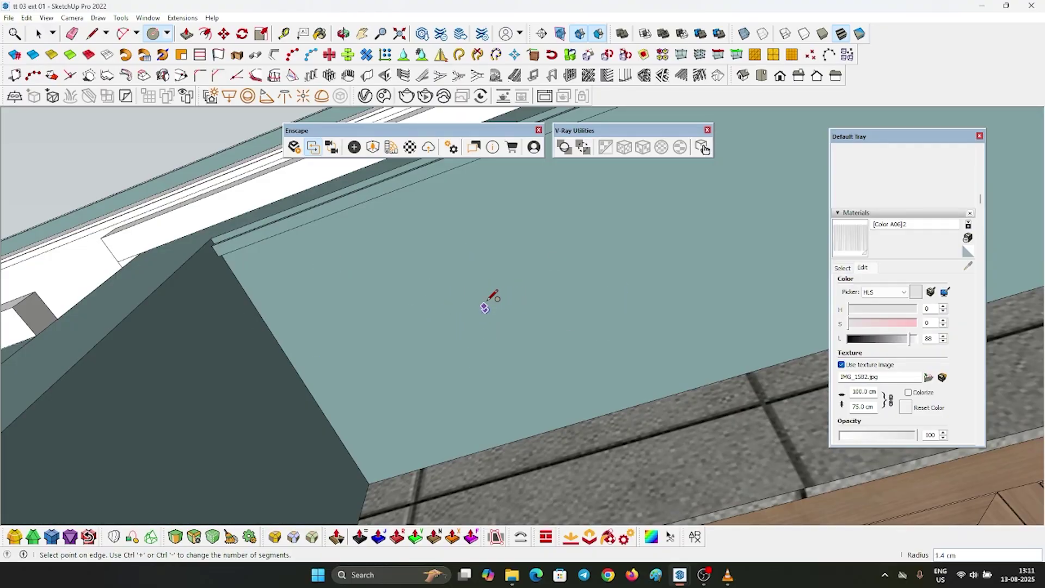
{"action": "left_click", "coordinate": [497, 266]}
{"action": "type", "text": "4"}
{"action": "key", "text": "Return"}
{"action": "key", "text": "space"}
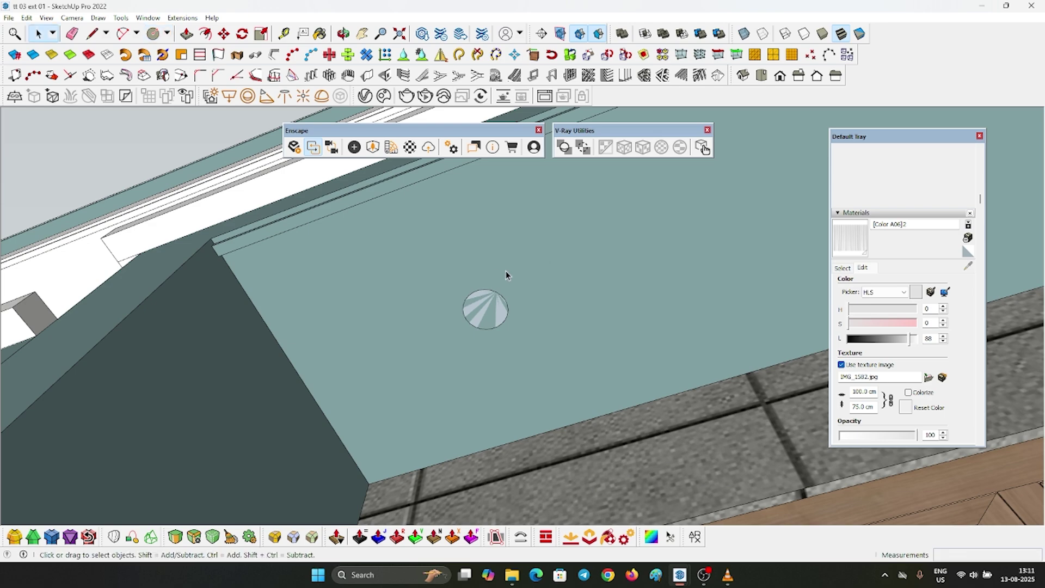
Try extruding the 4 cm radius circle on the overhang's underside into a thin disc
{"action": "scroll", "coordinate": [482, 307], "scroll_direction": "up", "scroll_amount": 1}
{"action": "left_click", "coordinate": [464, 289]}
{"action": "scroll", "coordinate": [464, 288], "scroll_direction": "up", "scroll_amount": 1}
{"action": "scroll", "coordinate": [465, 289], "scroll_direction": "up", "scroll_amount": 2}
{"action": "key", "text": "p"}
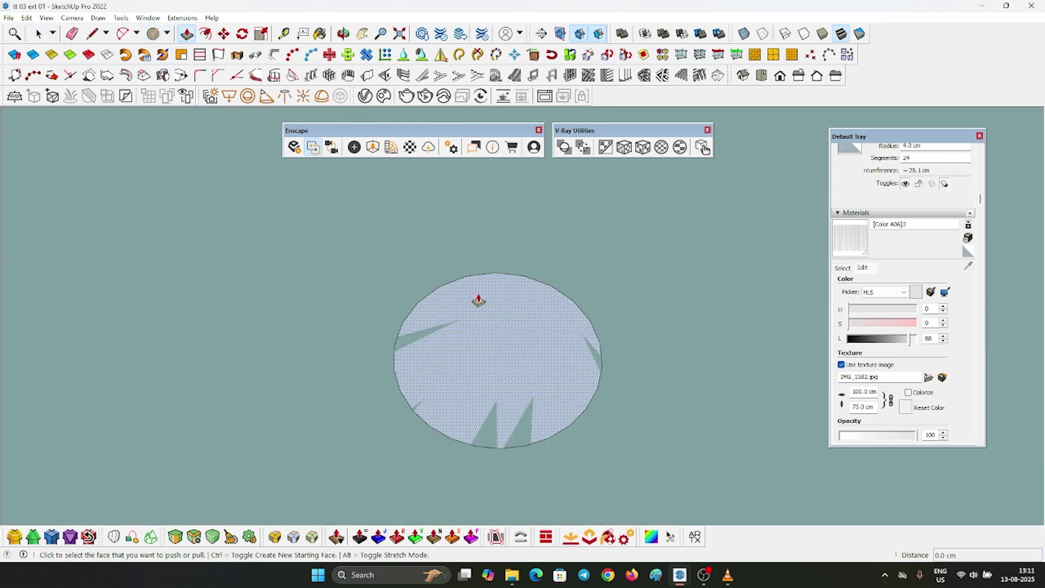
{"action": "scroll", "coordinate": [478, 299], "scroll_direction": "up", "scroll_amount": 2}
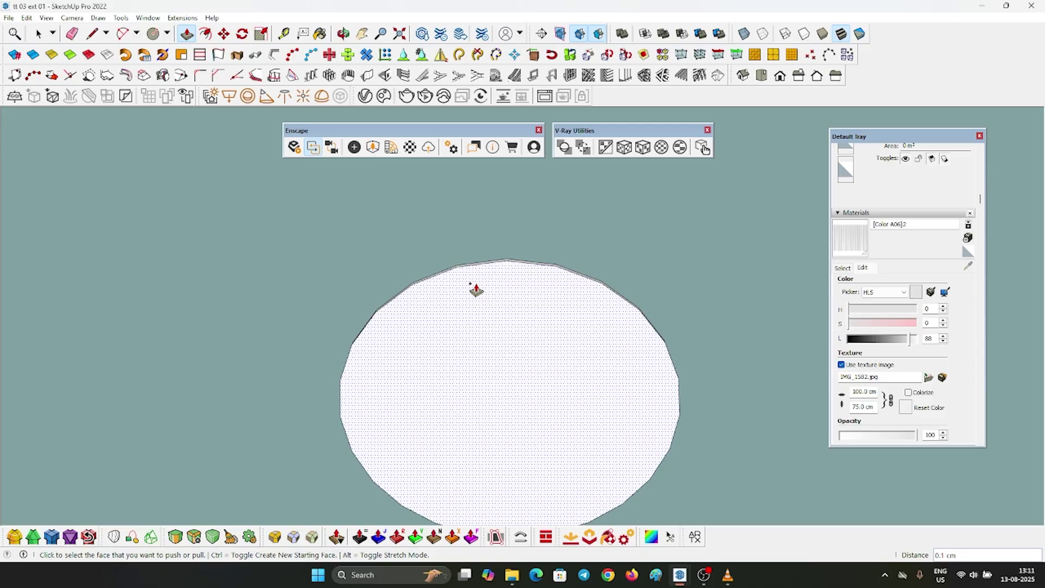
{"action": "key", "text": "Return"}
{"action": "key", "text": "space"}
{"action": "scroll", "coordinate": [463, 273], "scroll_direction": "down", "scroll_amount": 4}
{"action": "middle_click_drag", "start_coordinate": [462, 273], "coordinate": [422, 288]}
{"action": "scroll", "coordinate": [504, 301], "scroll_direction": "up", "scroll_amount": 7}
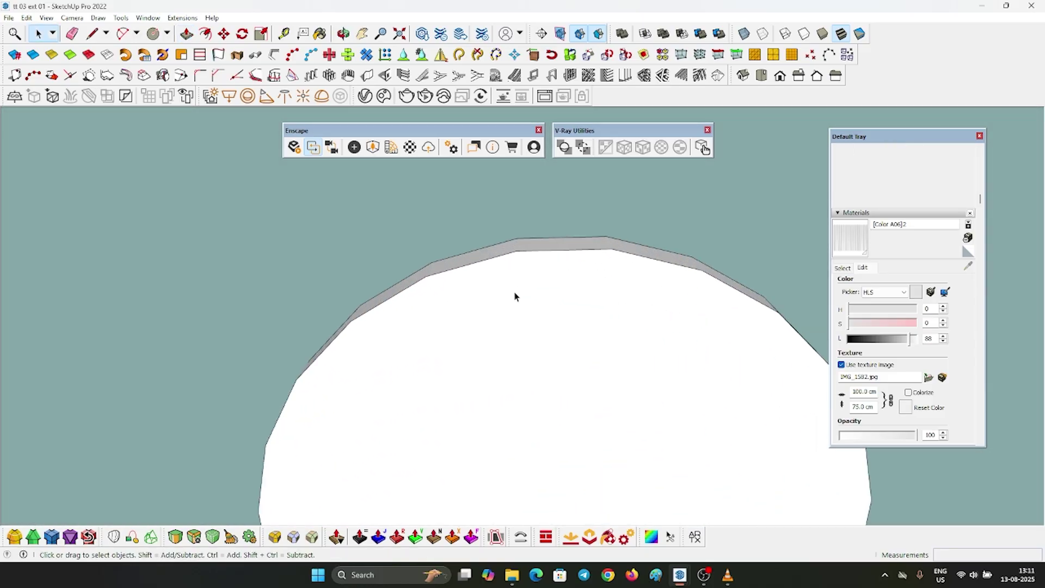
{"action": "scroll", "coordinate": [546, 228], "scroll_direction": "down", "scroll_amount": 4}
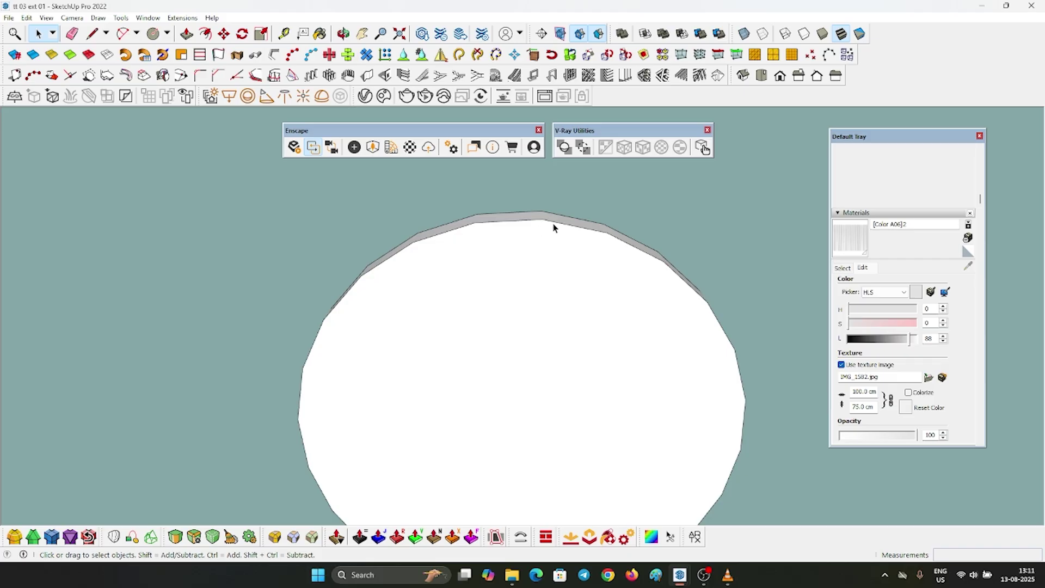
Undo the disc's extrusion, going back to the flat circle on the overhang's underside
{"action": "left_click", "coordinate": [582, 227]}
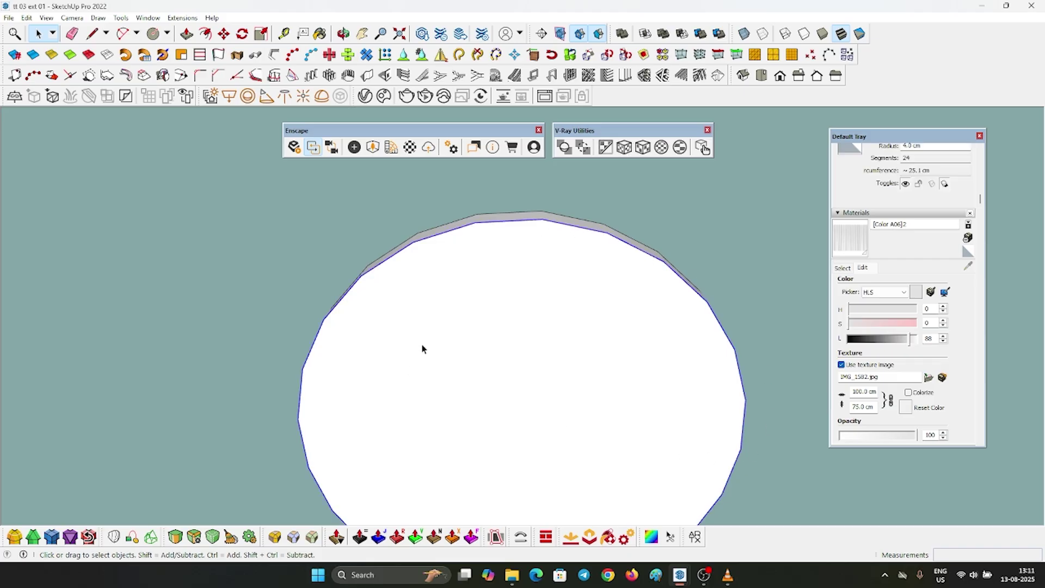
{"action": "scroll", "coordinate": [409, 295], "scroll_direction": "down", "scroll_amount": 2}
{"action": "key", "text": "Delete"}
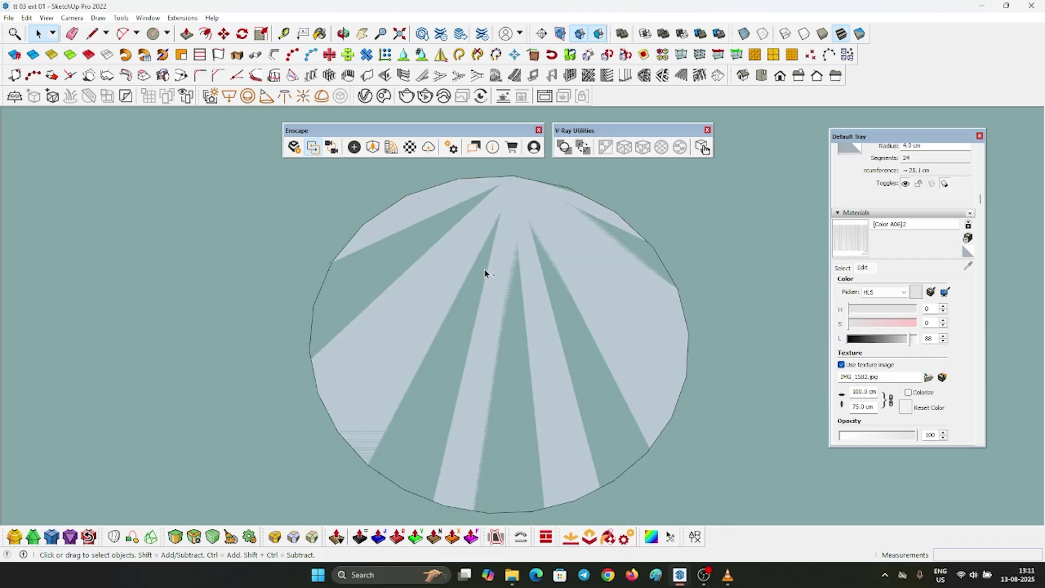
{"action": "scroll", "coordinate": [570, 207], "scroll_direction": "up", "scroll_amount": 1}
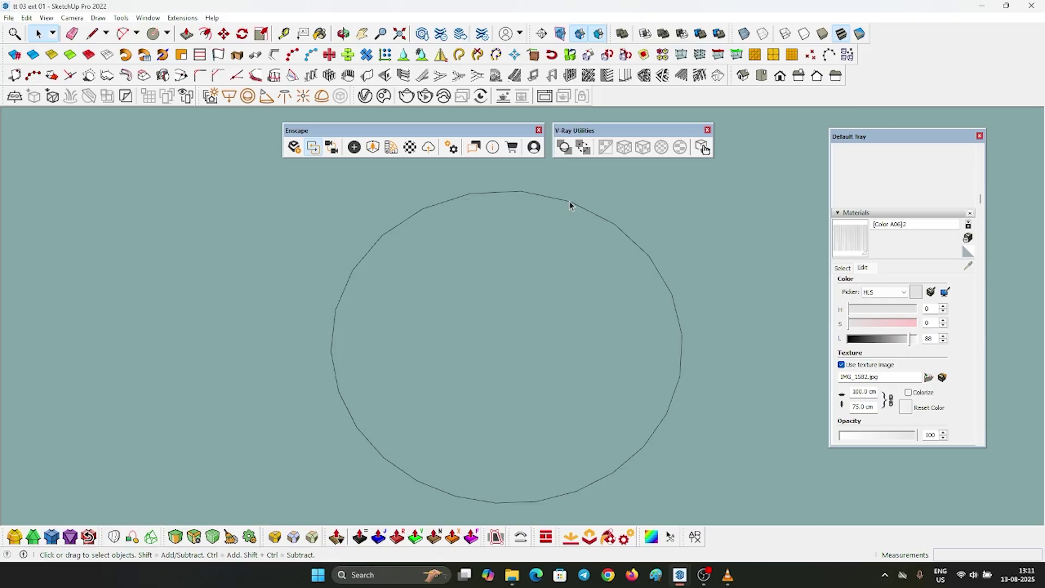
Set the 4 cm radius circle's segment count to 150 to smooth its outline
{"action": "left_click", "coordinate": [570, 201]}
{"action": "scroll", "coordinate": [916, 234], "scroll_direction": "up", "scroll_amount": 2}
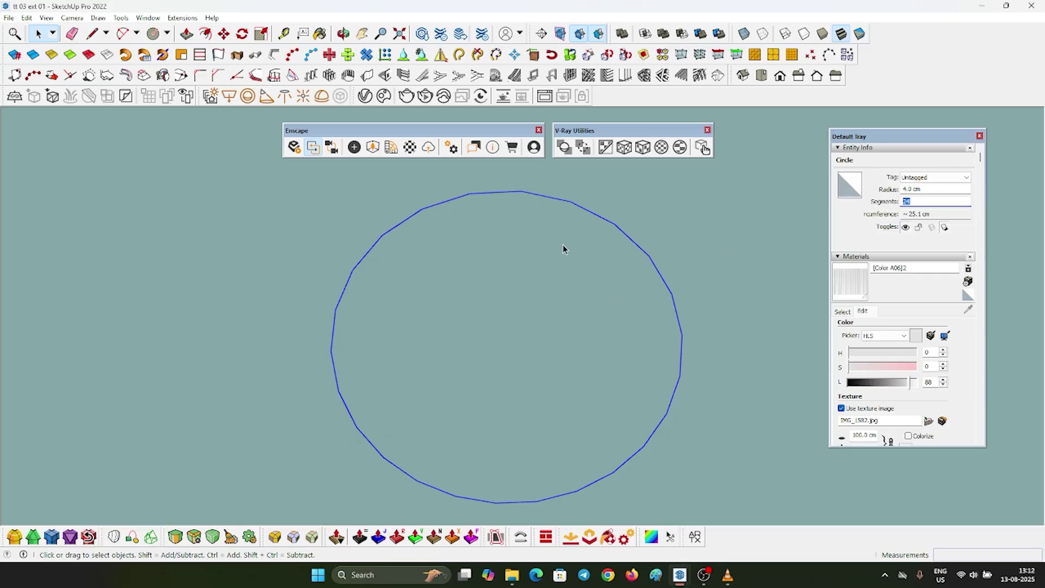
{"action": "double_click", "coordinate": [587, 212]}
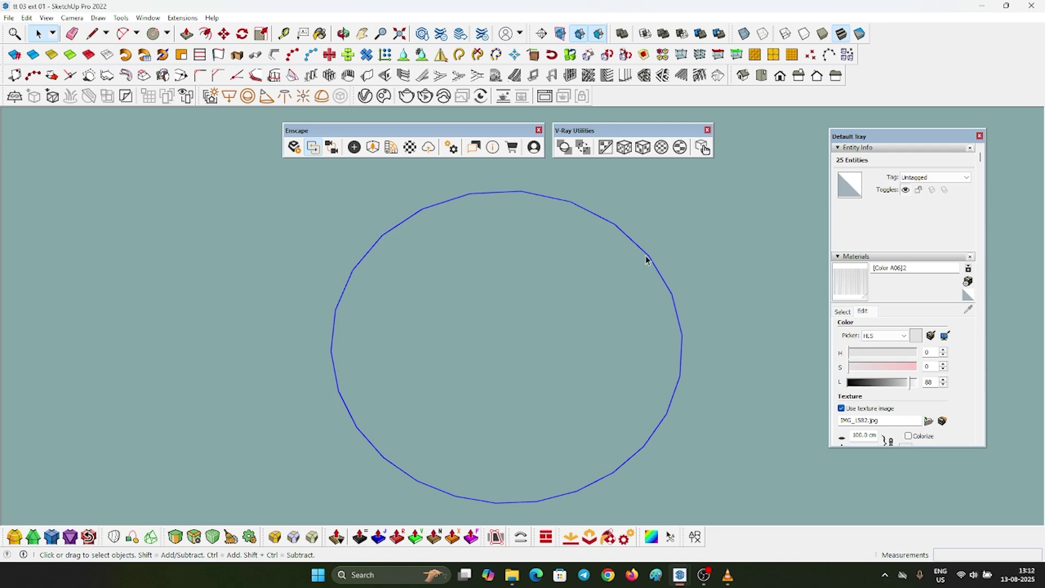
{"action": "key", "text": "ctrl+g"}
{"action": "key", "text": "h"}
{"action": "left_click", "coordinate": [625, 237]}
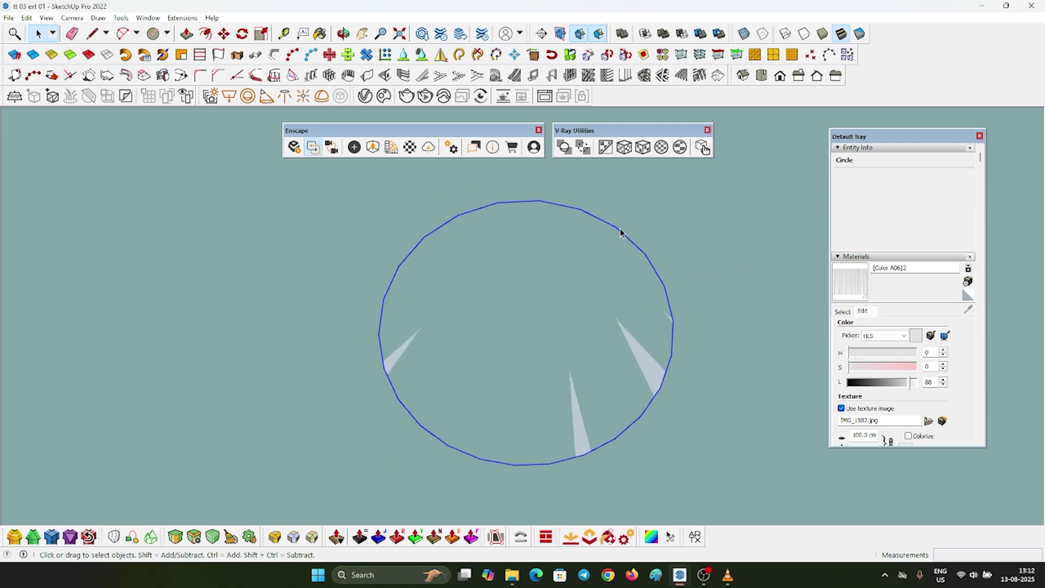
{"action": "scroll", "coordinate": [620, 232], "scroll_direction": "up", "scroll_amount": 2}
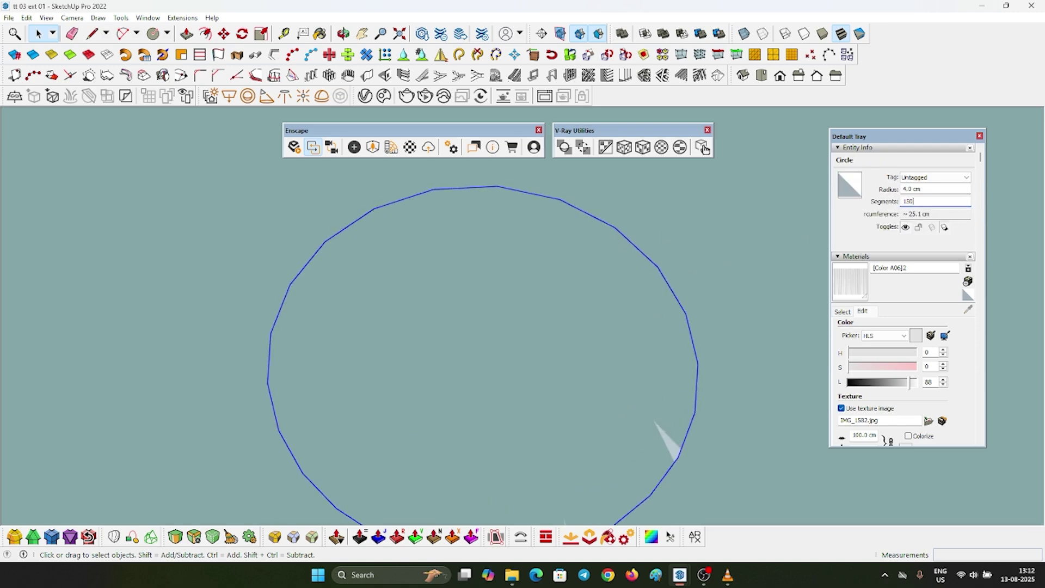
{"action": "key", "text": "Return"}
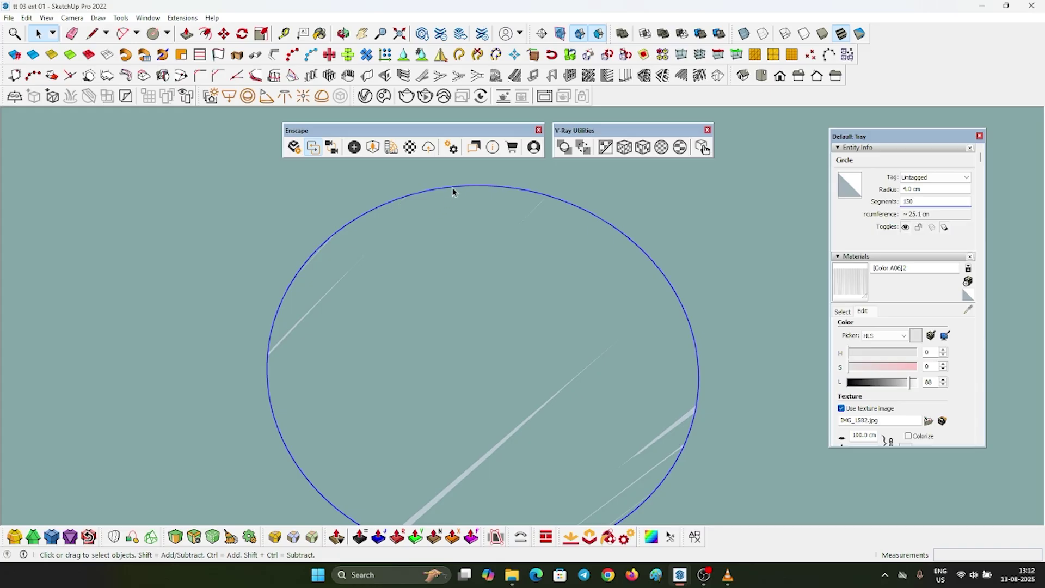
Extrude the smoothed circle's face away from the overhang into a thin disc
{"action": "scroll", "coordinate": [571, 287], "scroll_direction": "down", "scroll_amount": 2}
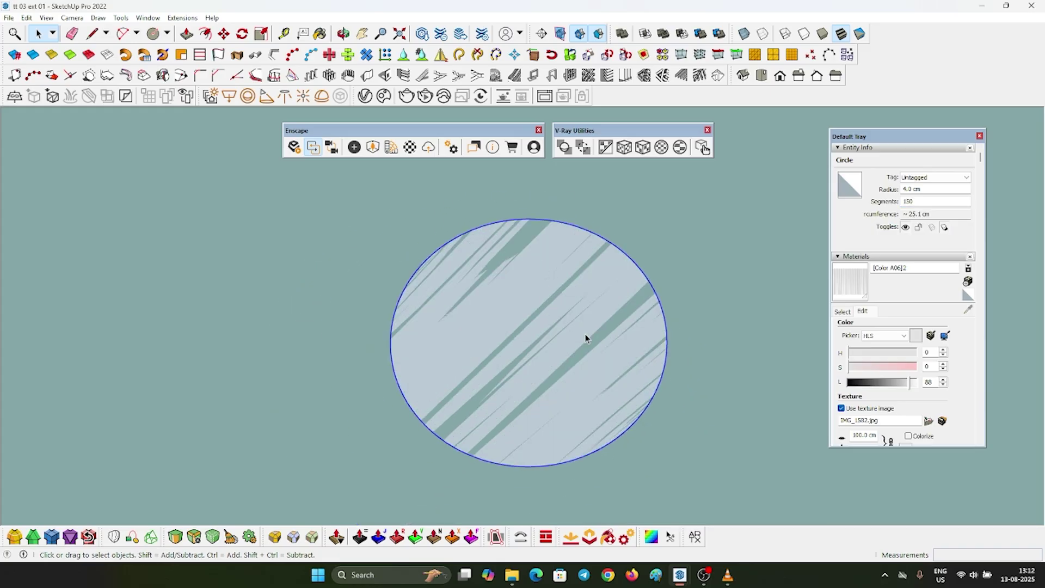
{"action": "scroll", "coordinate": [585, 338], "scroll_direction": "up", "scroll_amount": 2}
{"action": "key", "text": "p"}
{"action": "left_click", "coordinate": [543, 308]}
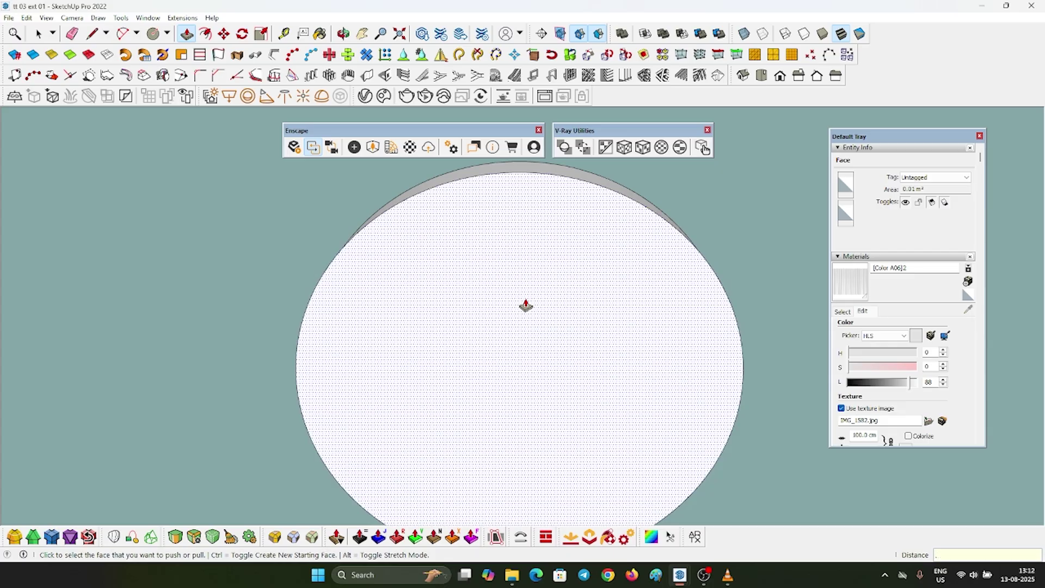
{"action": "key", "text": "space"}
Turn all of the disc's geometry into a component with the definition name "led spot"
{"action": "scroll", "coordinate": [500, 285], "scroll_direction": "down", "scroll_amount": 3}
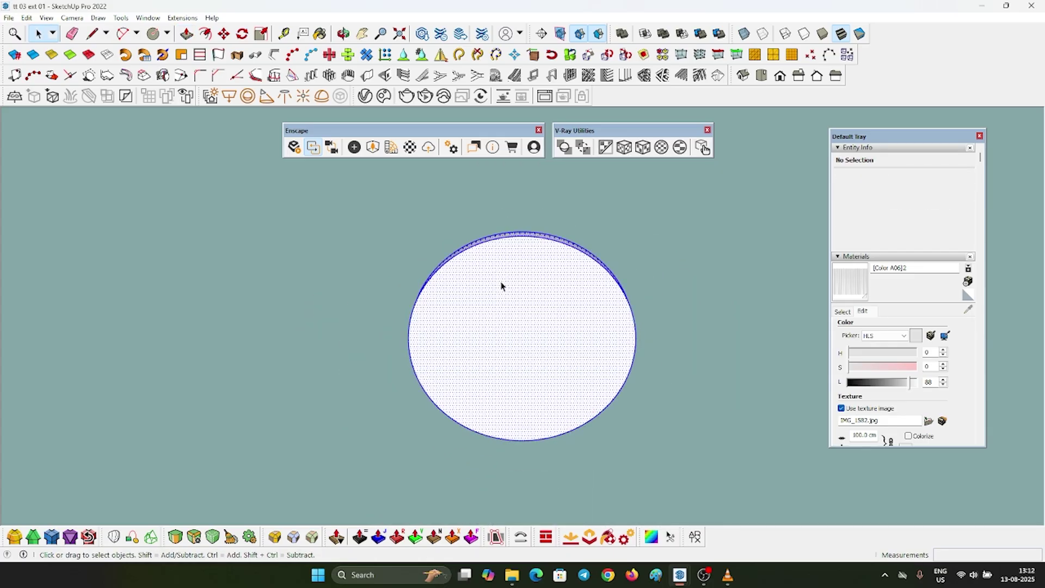
{"action": "right_click", "coordinate": [513, 243]}
{"action": "left_click", "coordinate": [560, 328]}
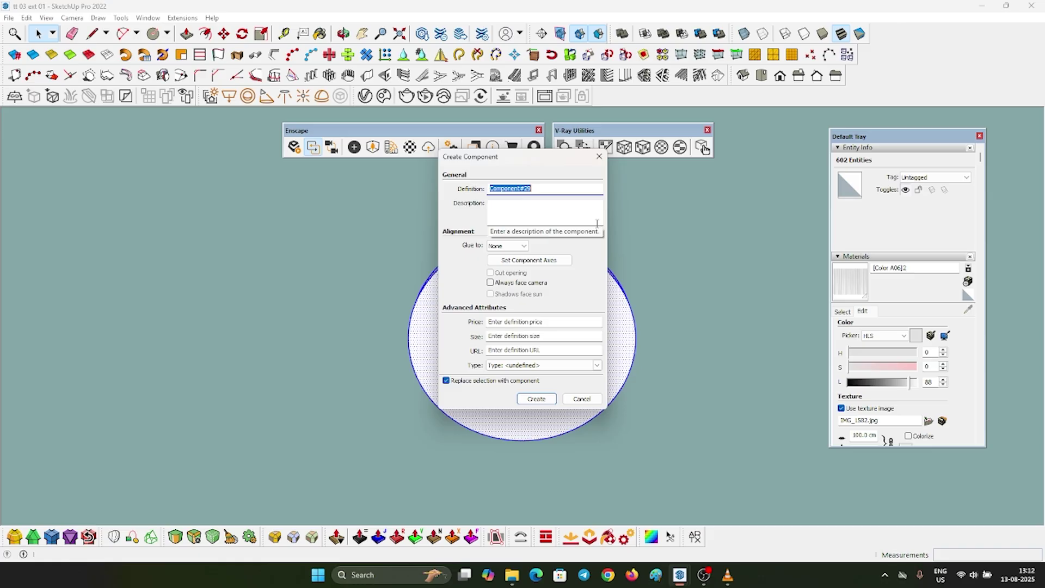
{"action": "type", "text": "k"}
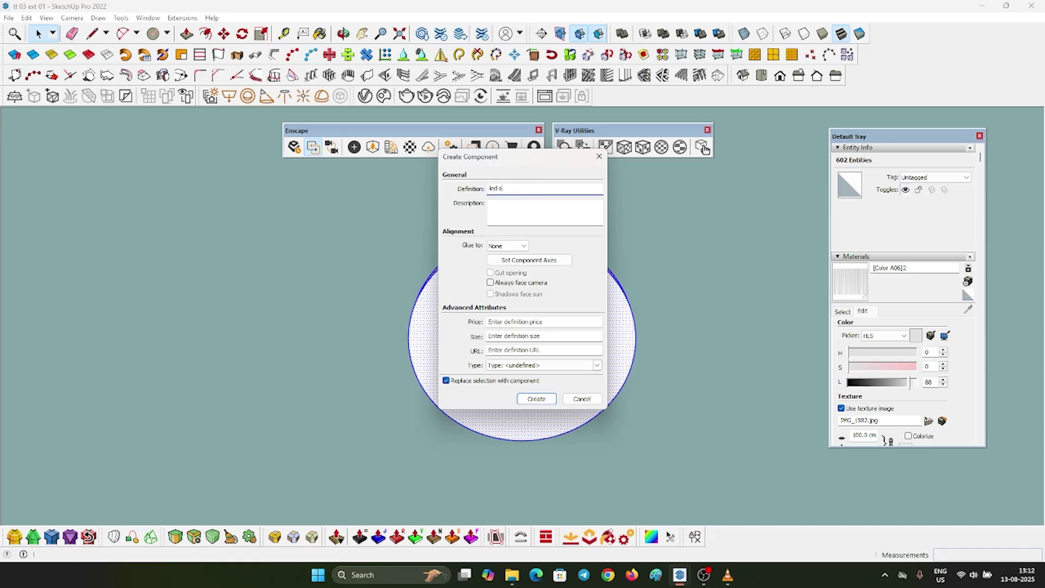
{"action": "key", "text": "Return"}
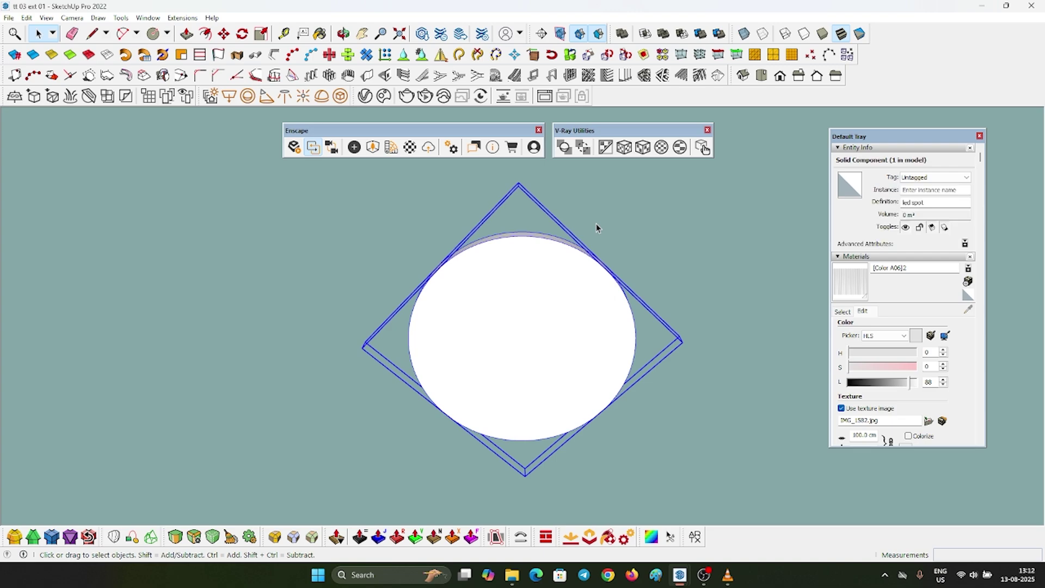
Open the led spot component for editing and offset its lower face's outline inward by about 0.5 cm
{"action": "double_click", "coordinate": [515, 284]}
{"action": "scroll", "coordinate": [479, 278], "scroll_direction": "up", "scroll_amount": 4}
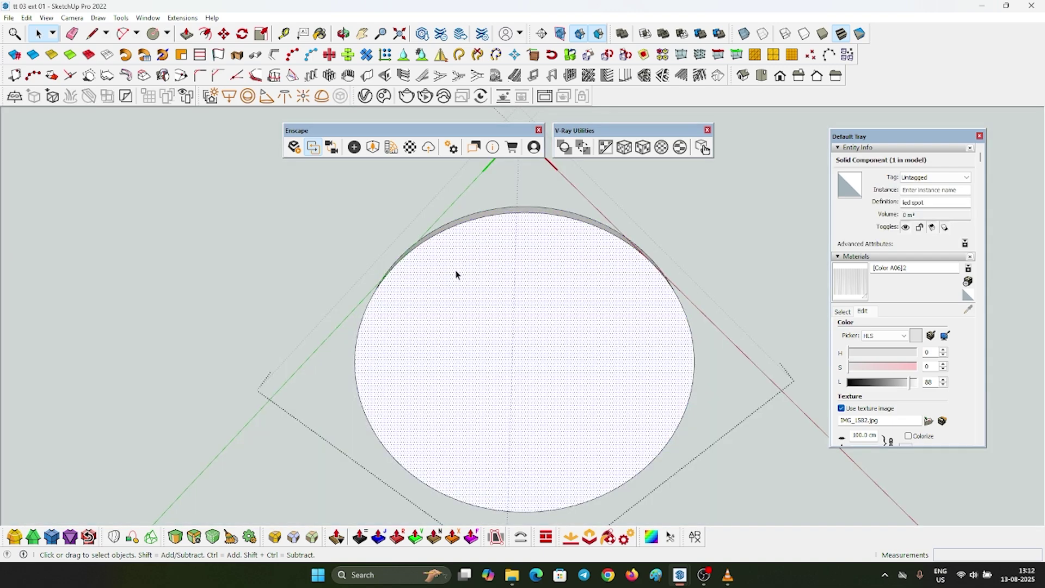
{"action": "left_click", "coordinate": [455, 273]}
{"action": "key", "text": "f"}
{"action": "left_click", "coordinate": [433, 233]}
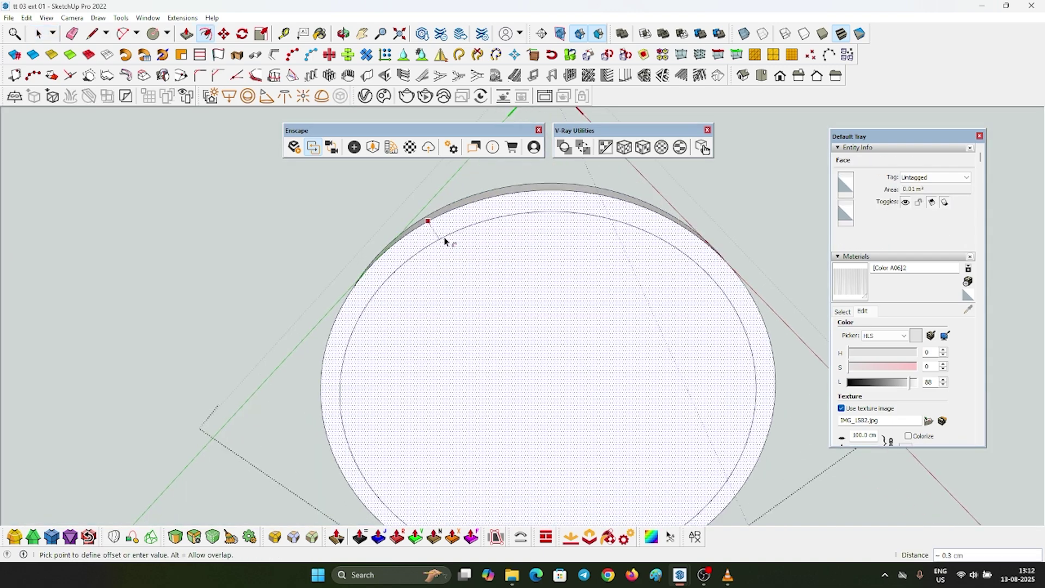
{"action": "left_click", "coordinate": [443, 242]}
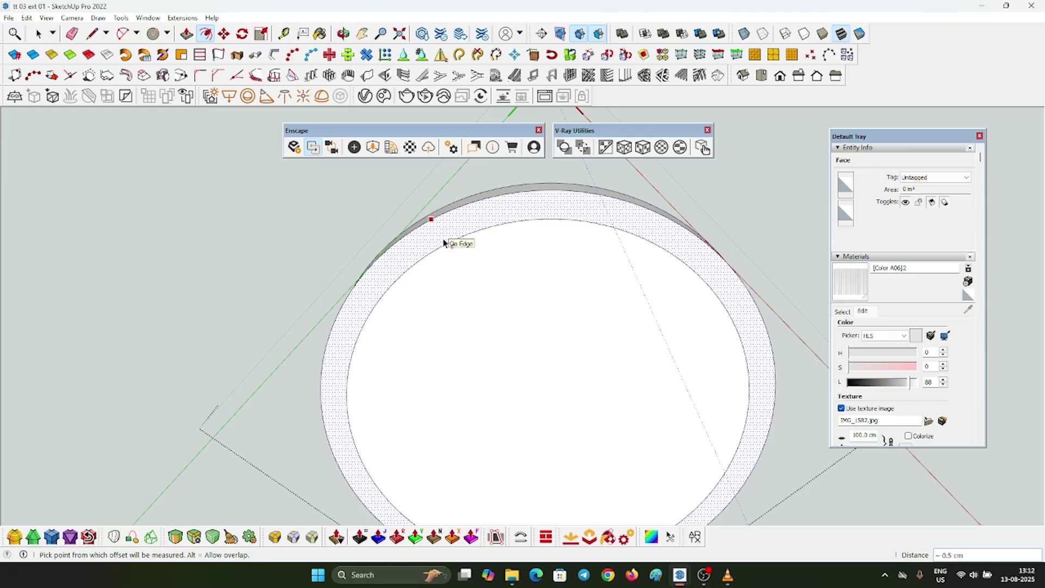
{"action": "key", "text": "space"}
Recess the led spot's inner circular face by about 0.1 cm and leave the component
{"action": "left_click", "coordinate": [475, 309]}
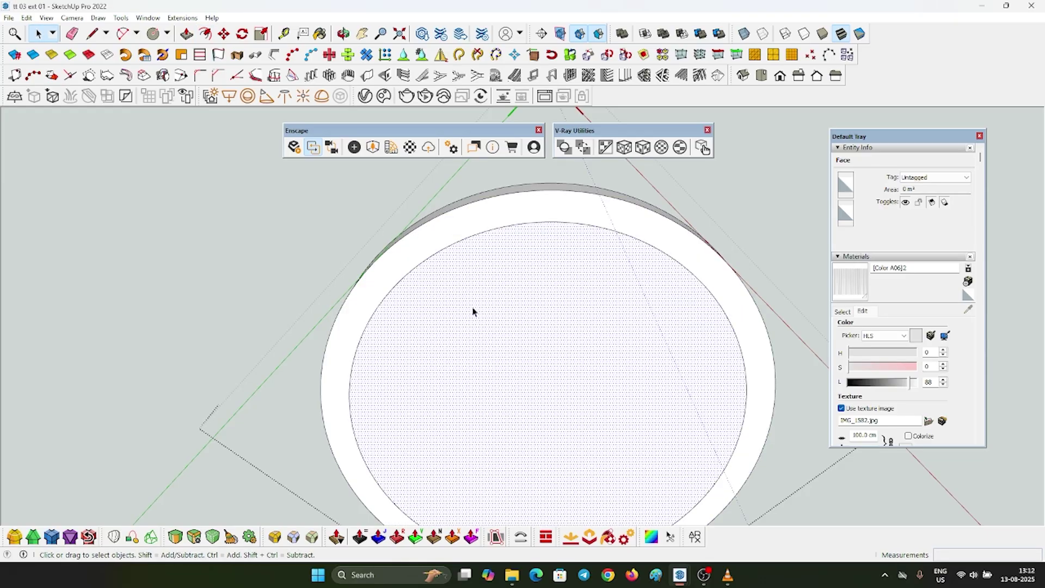
{"action": "scroll", "coordinate": [419, 332], "scroll_direction": "up", "scroll_amount": 2}
{"action": "key", "text": "p"}
{"action": "left_click", "coordinate": [419, 332]}
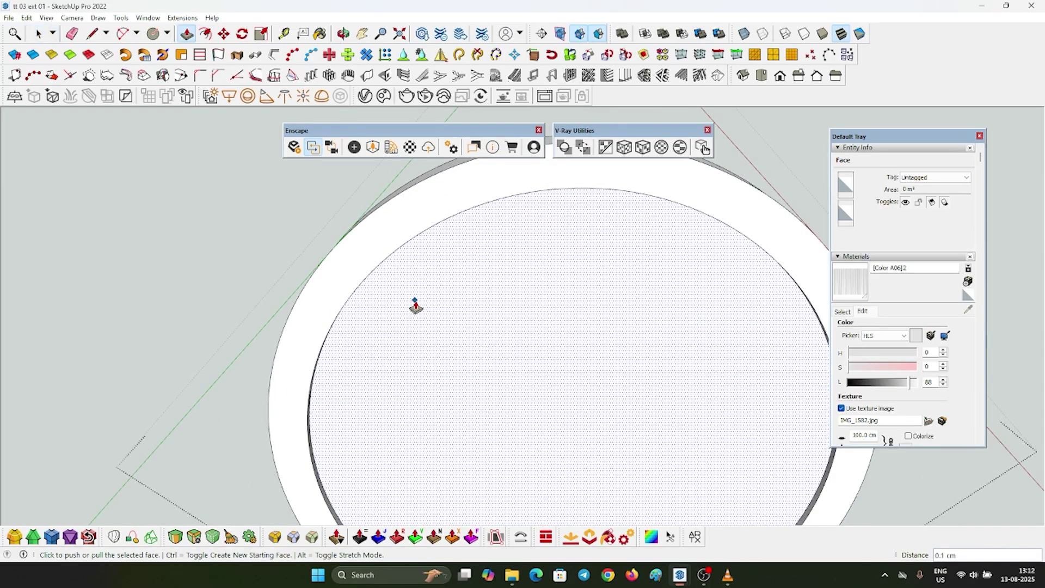
{"action": "left_click", "coordinate": [415, 306]}
{"action": "scroll", "coordinate": [451, 268], "scroll_direction": "down", "scroll_amount": 6}
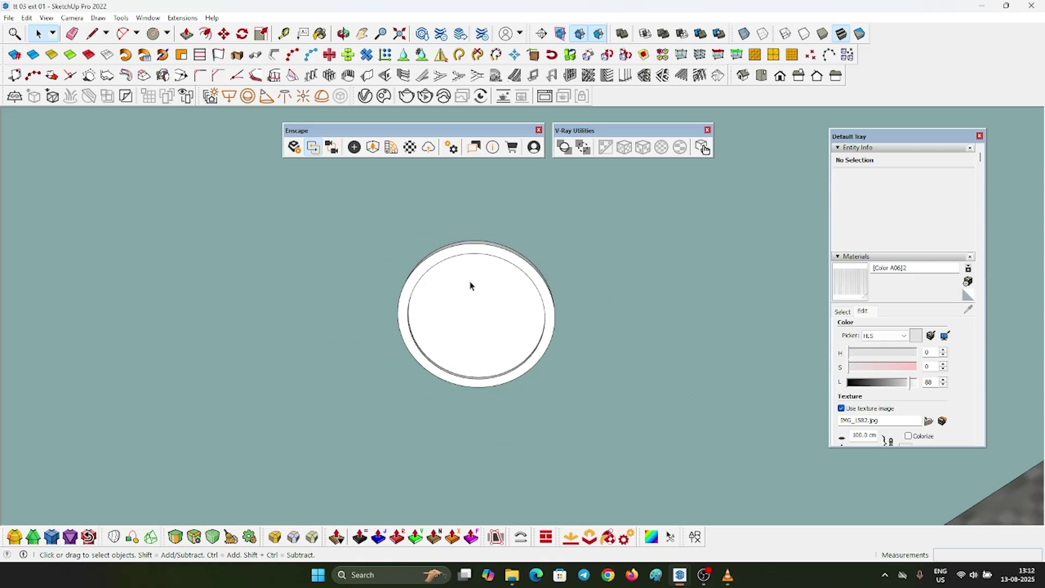
Select the led spot component and paint it with Color A08 from the Colors collection
{"action": "middle_click_drag", "start_coordinate": [470, 285], "coordinate": [528, 278]}
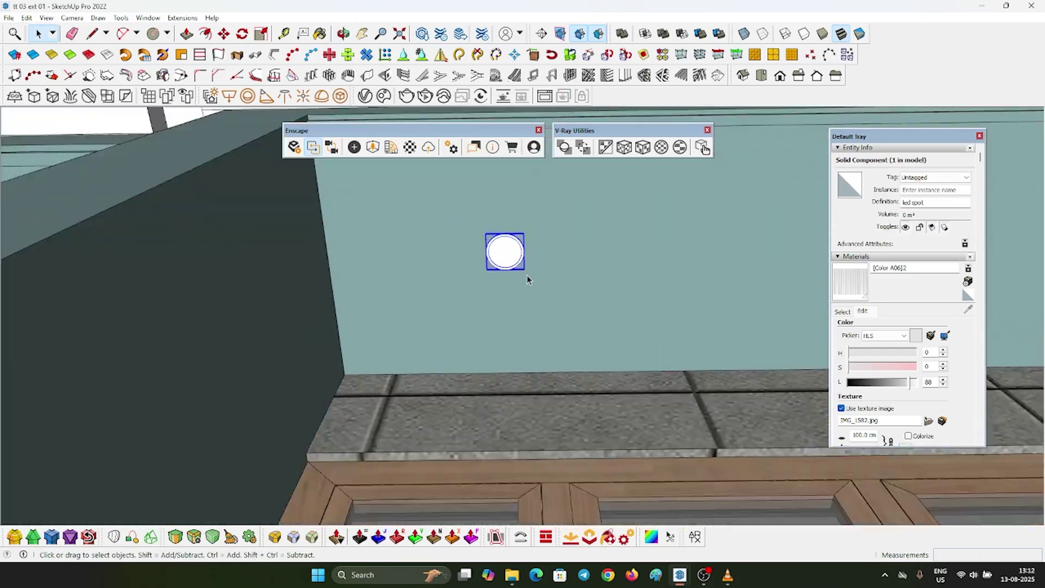
{"action": "scroll", "coordinate": [507, 251], "scroll_direction": "up", "scroll_amount": 2}
{"action": "scroll", "coordinate": [507, 252], "scroll_direction": "down", "scroll_amount": 5}
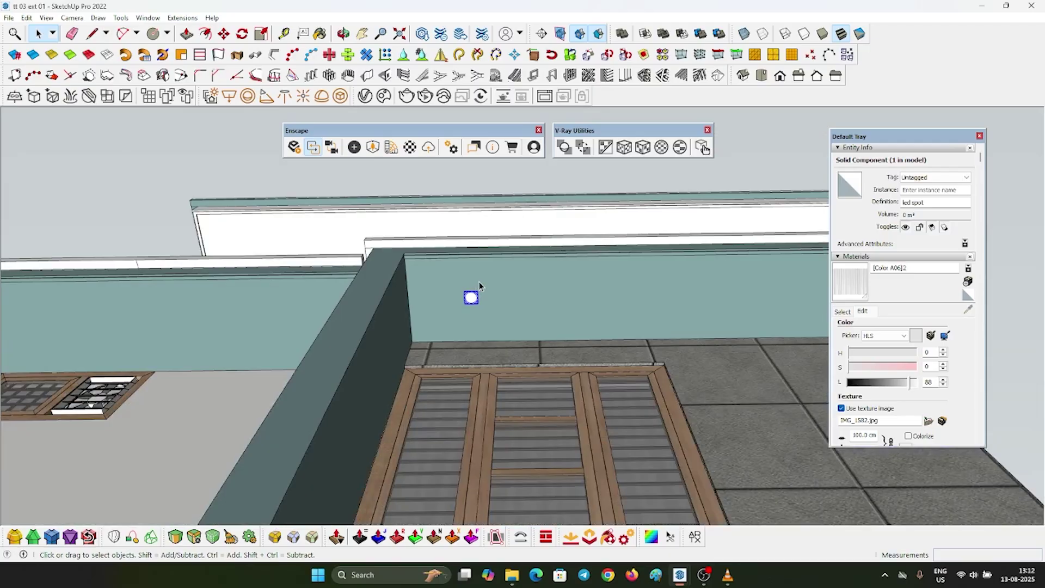
{"action": "scroll", "coordinate": [479, 285], "scroll_direction": "up", "scroll_amount": 5}
{"action": "middle_click_drag", "start_coordinate": [474, 308], "coordinate": [506, 310]}
{"action": "left_click", "coordinate": [853, 258]}
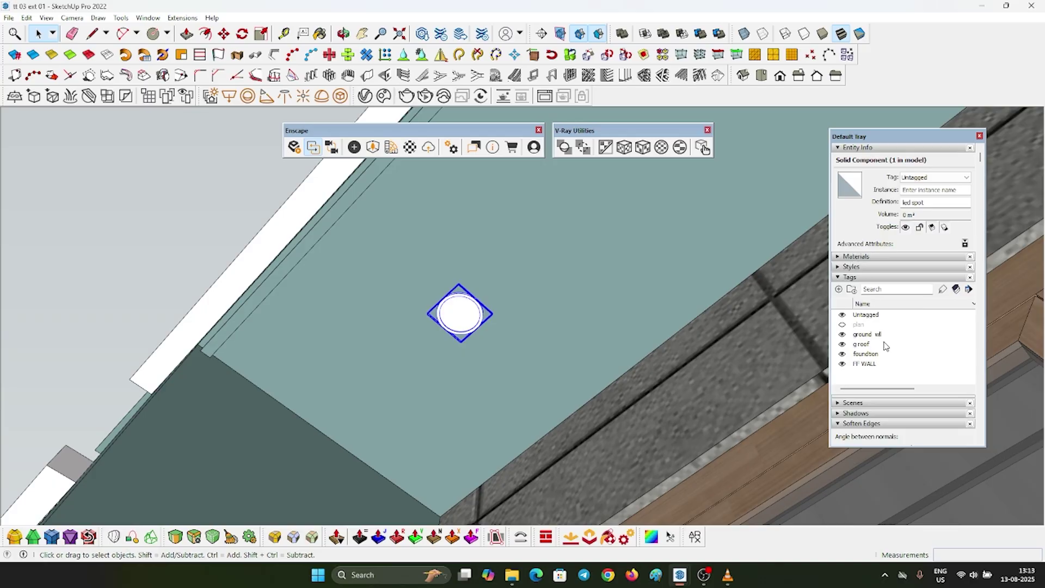
{"action": "left_click", "coordinate": [873, 257]}
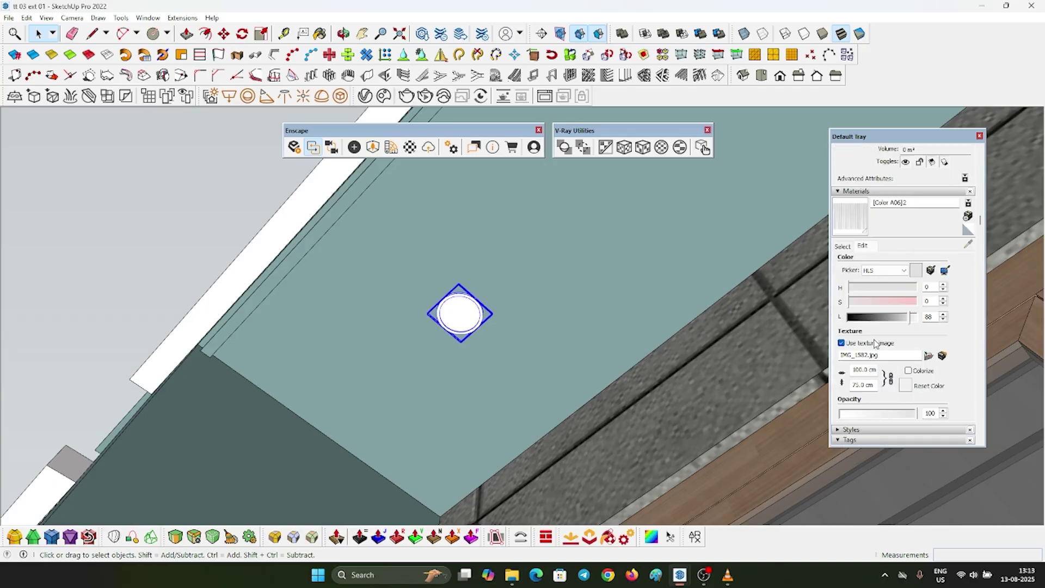
{"action": "left_click", "coordinate": [842, 246]}
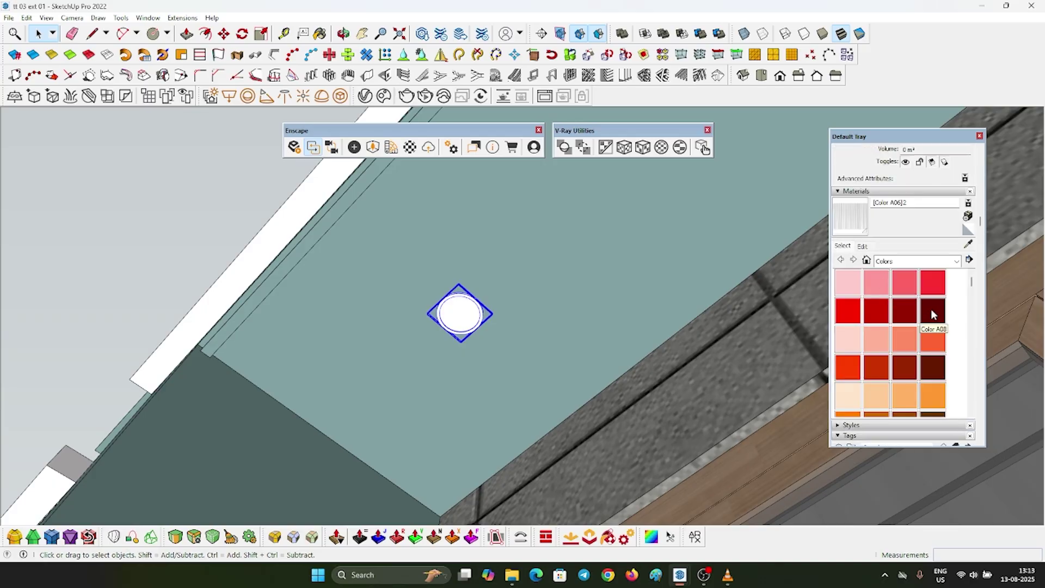
{"action": "left_click", "coordinate": [932, 314]}
{"action": "scroll", "coordinate": [469, 311], "scroll_direction": "up", "scroll_amount": 4}
{"action": "left_click", "coordinate": [469, 310]}
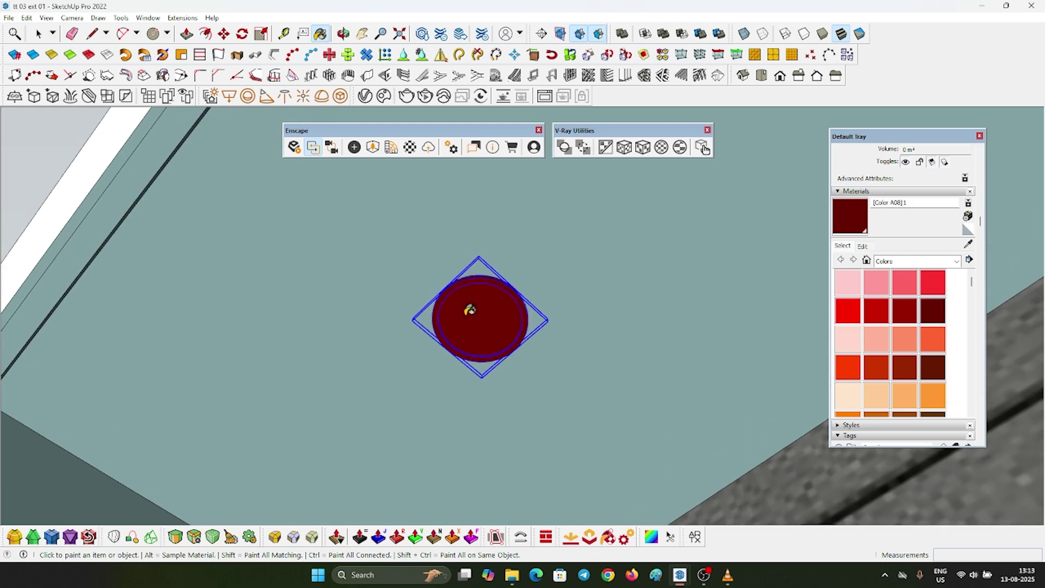
Turn the led spot's material white by setting its lightness to 100 and saturation to 0
{"action": "scroll", "coordinate": [469, 310], "scroll_direction": "up", "scroll_amount": 2}
{"action": "left_click", "coordinate": [864, 249]}
{"action": "left_click_drag", "start_coordinate": [892, 316], "coordinate": [916, 316]}
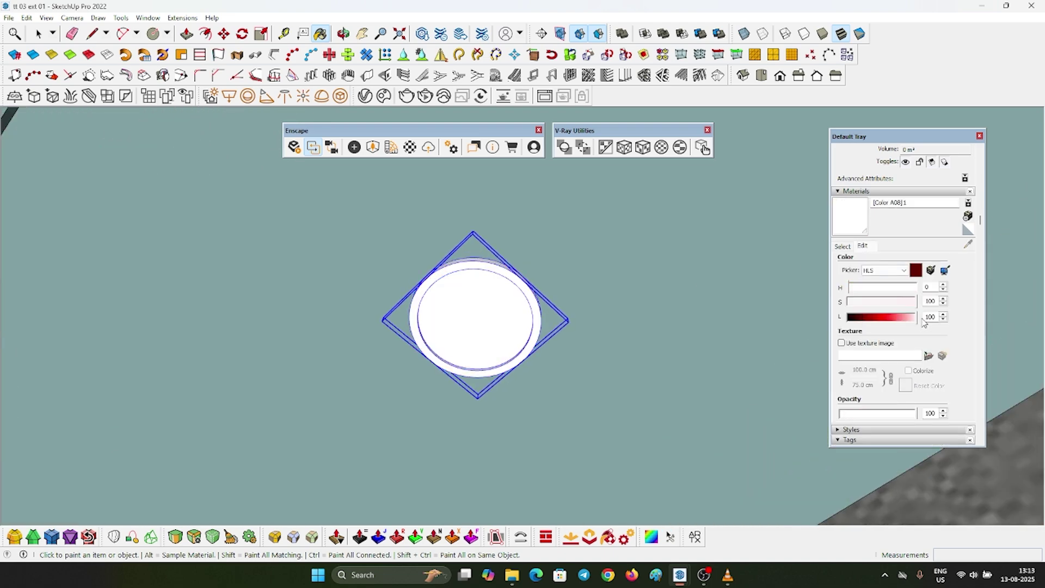
{"action": "scroll", "coordinate": [474, 304], "scroll_direction": "up", "scroll_amount": 1}
{"action": "key", "text": "space"}
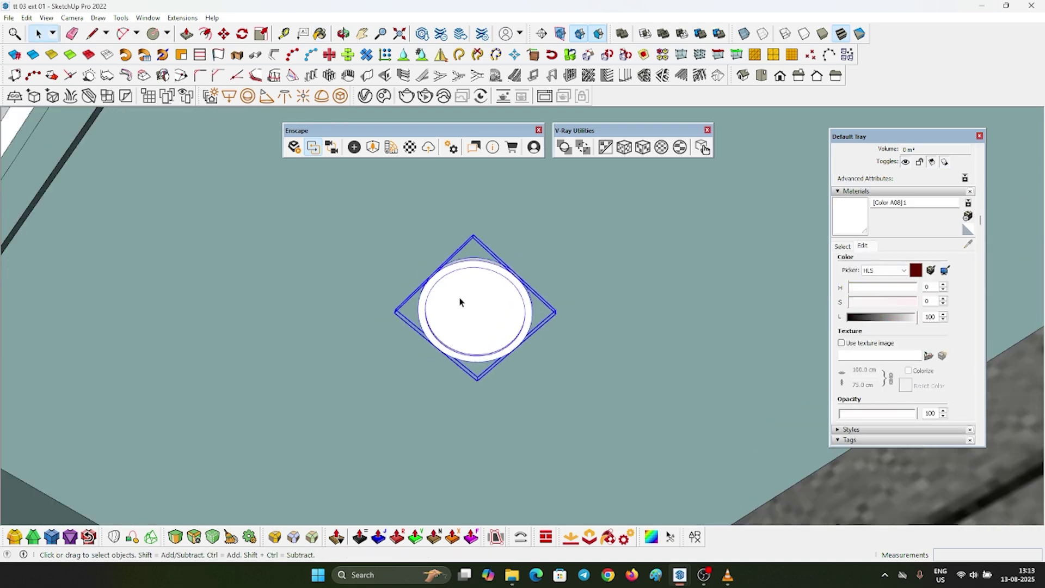
Paint the led spot's recessed inner face with Color C02 inside the component, then leave the component
{"action": "double_click", "coordinate": [460, 302]}
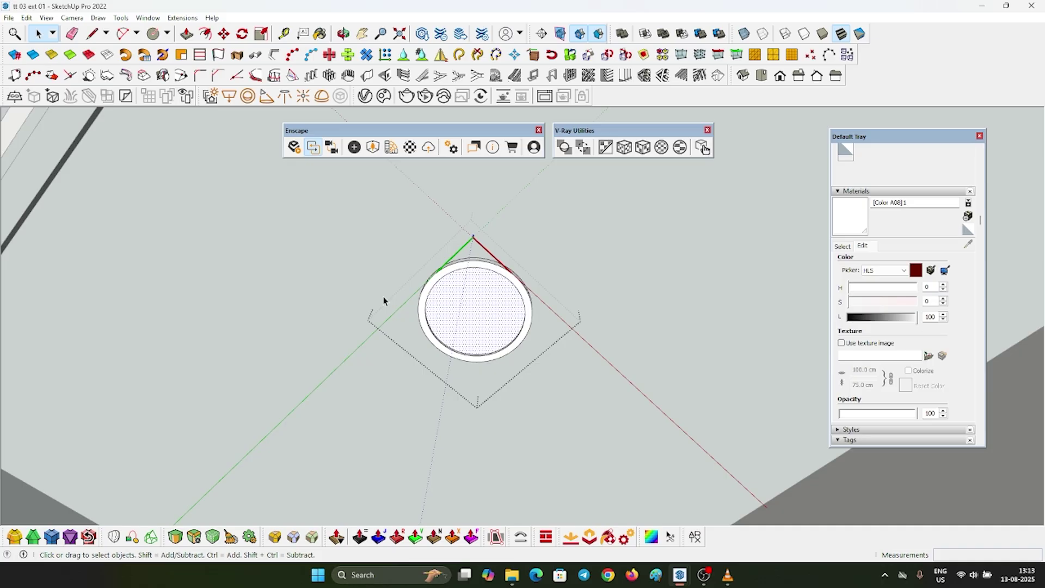
{"action": "scroll", "coordinate": [435, 302], "scroll_direction": "up", "scroll_amount": 2}
{"action": "key", "text": "b"}
{"action": "scroll", "coordinate": [506, 316], "scroll_direction": "up", "scroll_amount": 2}
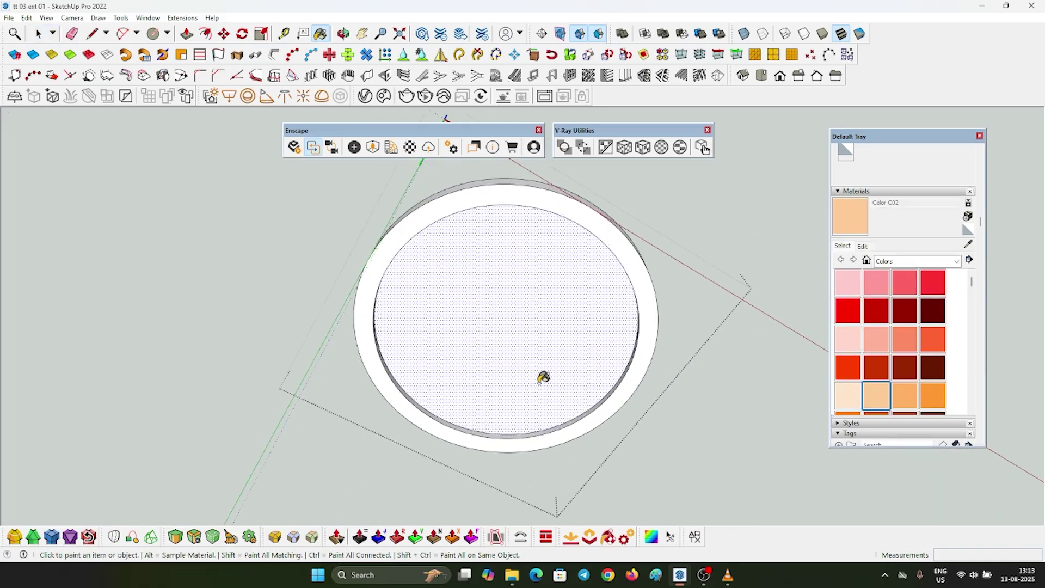
{"action": "left_click", "coordinate": [470, 313]}
{"action": "scroll", "coordinate": [553, 227], "scroll_direction": "down", "scroll_amount": 4}
{"action": "key", "text": "space"}
{"action": "key", "text": "Escape"}
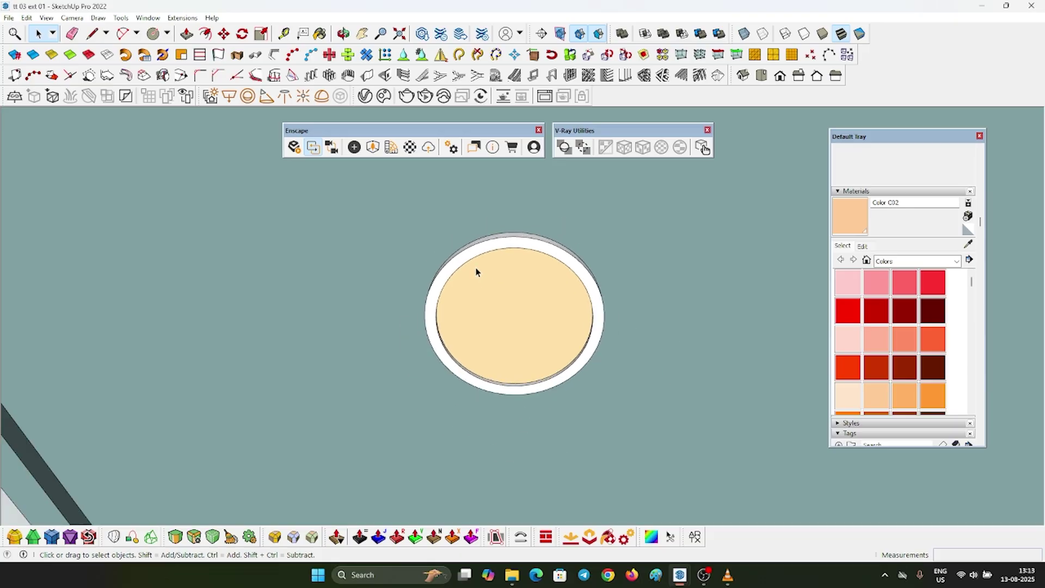
Make the Color C02 material self-illuminated in the Enscape Material Editor with a luminance of 100,000 cd/m²
{"action": "left_click", "coordinate": [428, 146]}
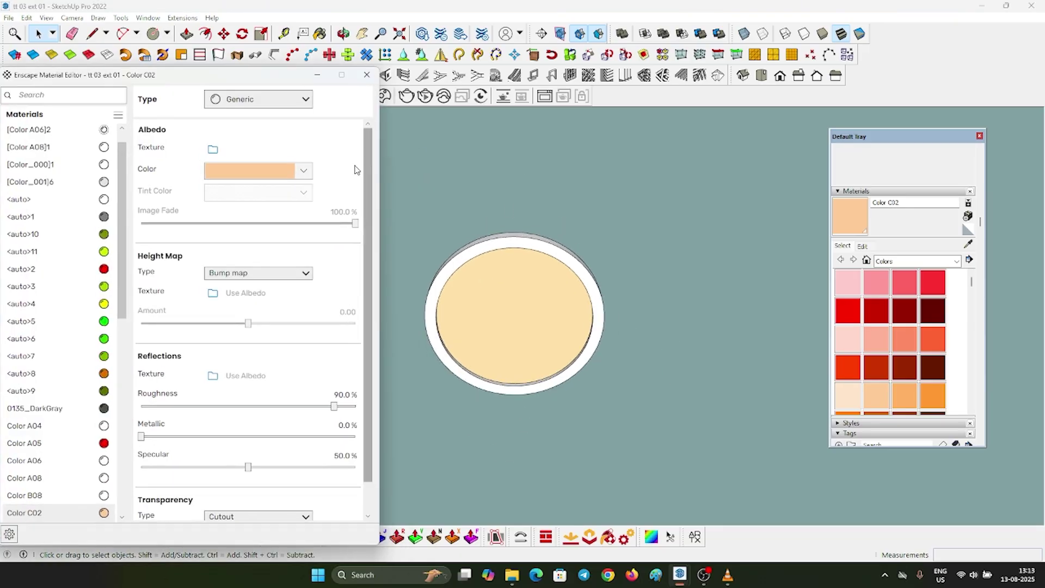
{"action": "left_click", "coordinate": [264, 99]}
{"action": "left_click", "coordinate": [261, 239]}
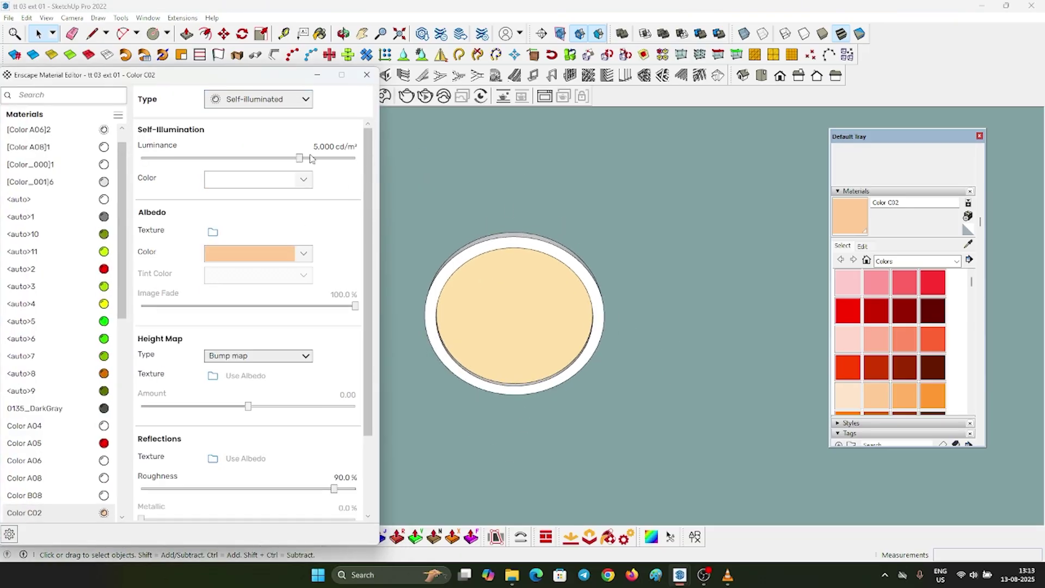
{"action": "left_click_drag", "start_coordinate": [311, 158], "coordinate": [487, 165]}
{"action": "left_click", "coordinate": [302, 179]}
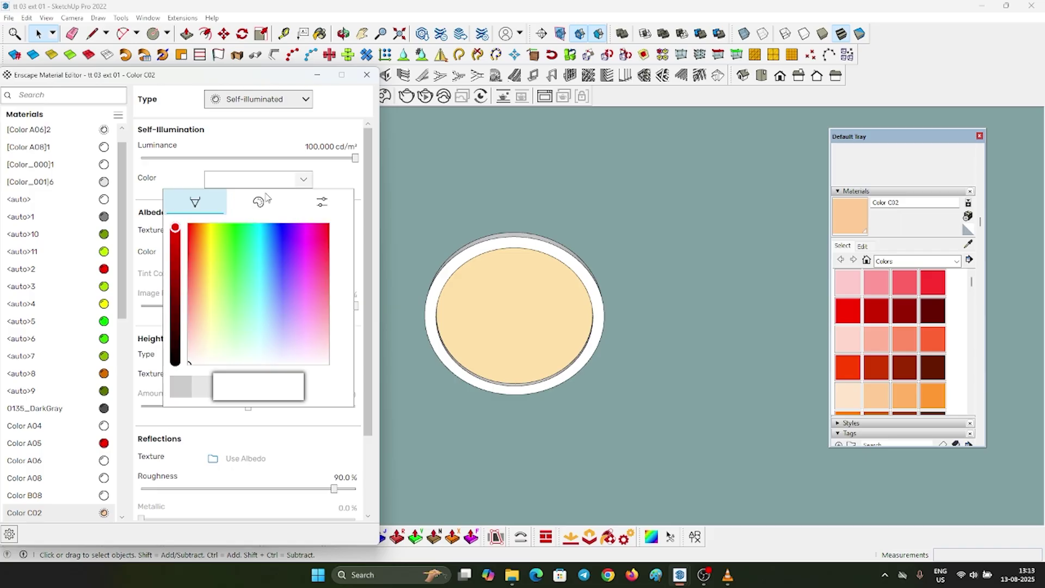
{"action": "left_click", "coordinate": [350, 156]}
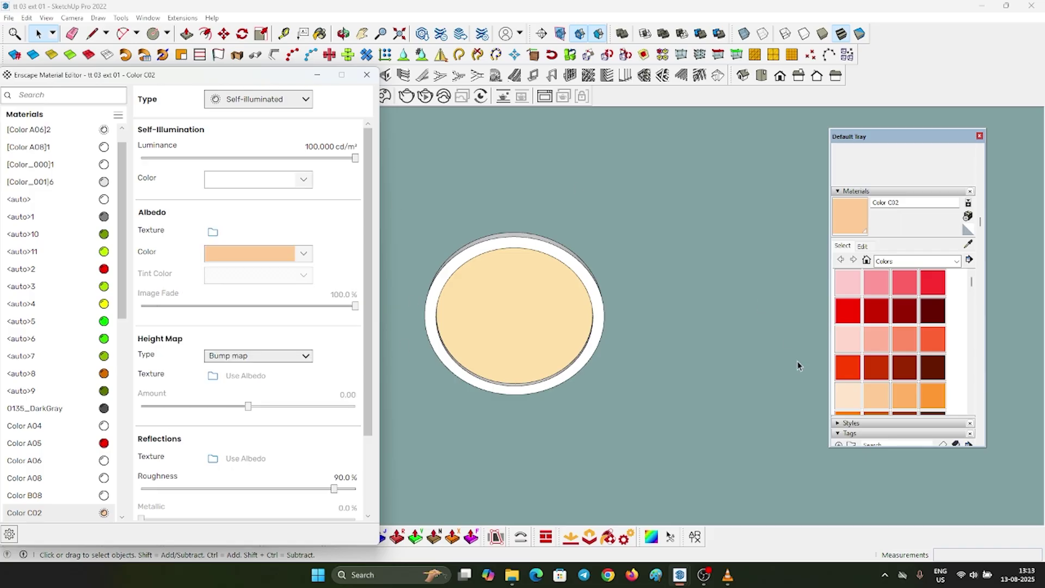
Sample the led spot's white ring material and set its reflection roughness to 51.5%
{"action": "scroll", "coordinate": [630, 331], "scroll_direction": "up", "scroll_amount": 5}
{"action": "left_click", "coordinate": [664, 228]}
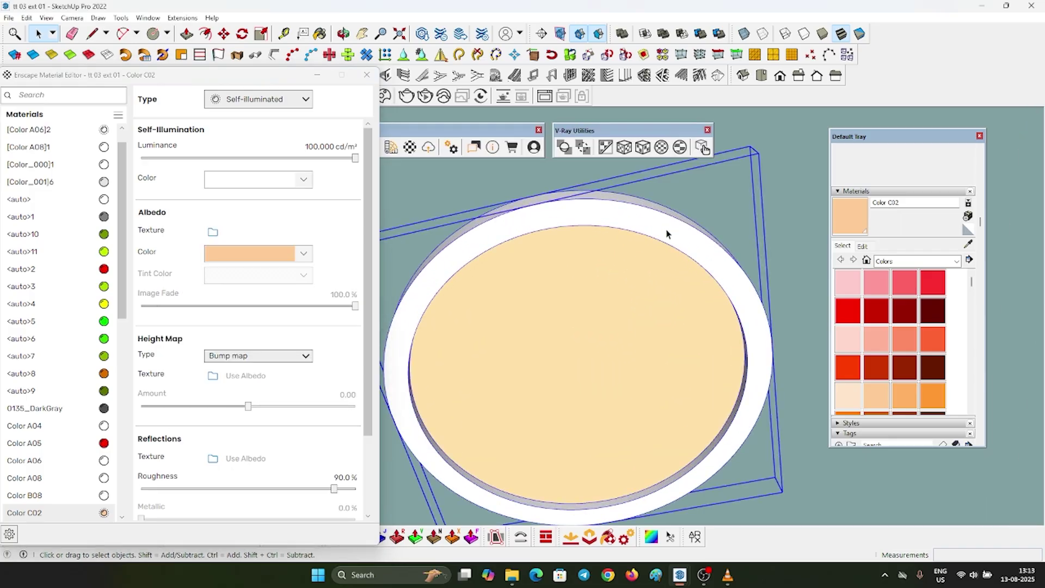
{"action": "key", "text": "b"}
{"action": "left_click", "coordinate": [677, 218], "text": "alt"}
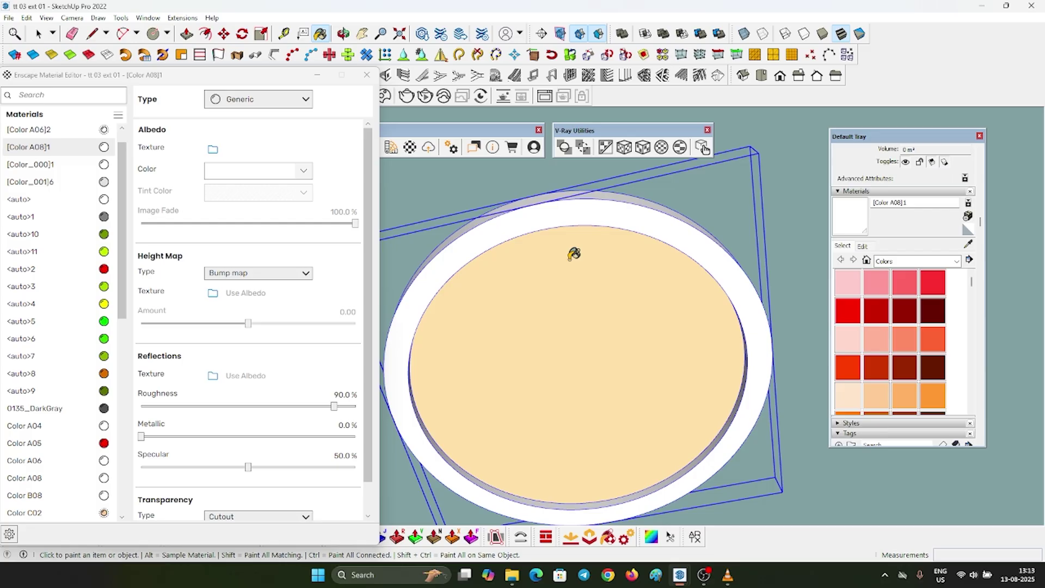
{"action": "left_click", "coordinate": [231, 407]}
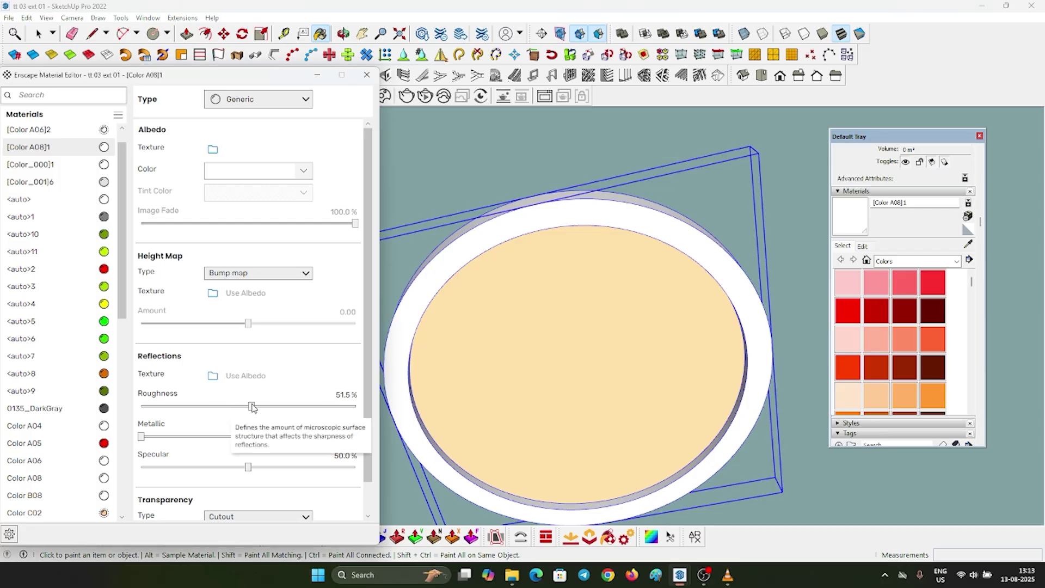
{"action": "key", "text": "space"}
Copy the led spot about 274 cm along the upper overhang to its outer corner, with one more copy midway
{"action": "scroll", "coordinate": [626, 364], "scroll_direction": "down", "scroll_amount": 10}
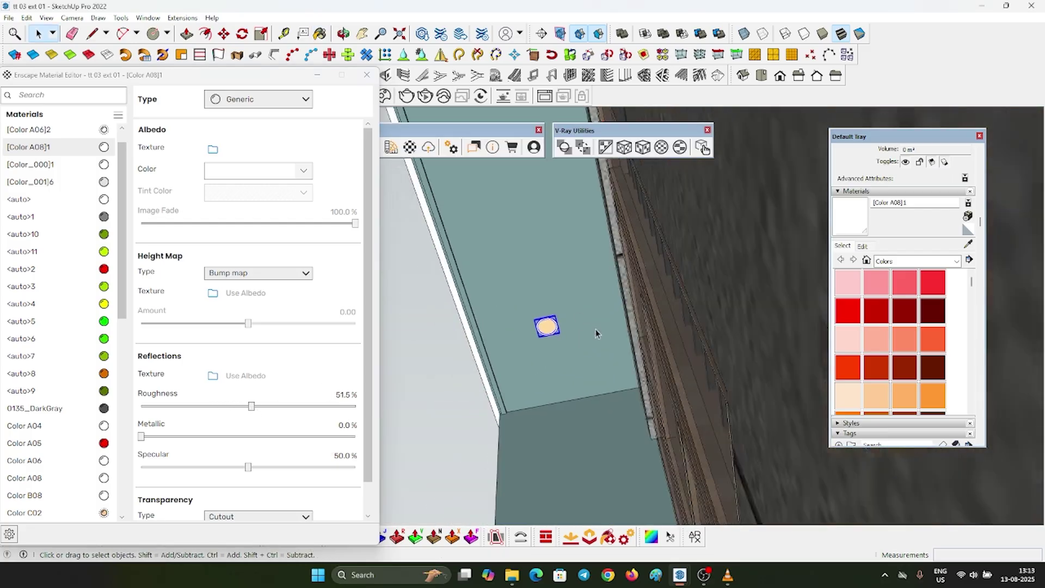
{"action": "middle_click_drag", "start_coordinate": [596, 333], "coordinate": [676, 383]}
{"action": "scroll", "coordinate": [523, 329], "scroll_direction": "down", "scroll_amount": 5}
{"action": "scroll", "coordinate": [524, 314], "scroll_direction": "up", "scroll_amount": 3}
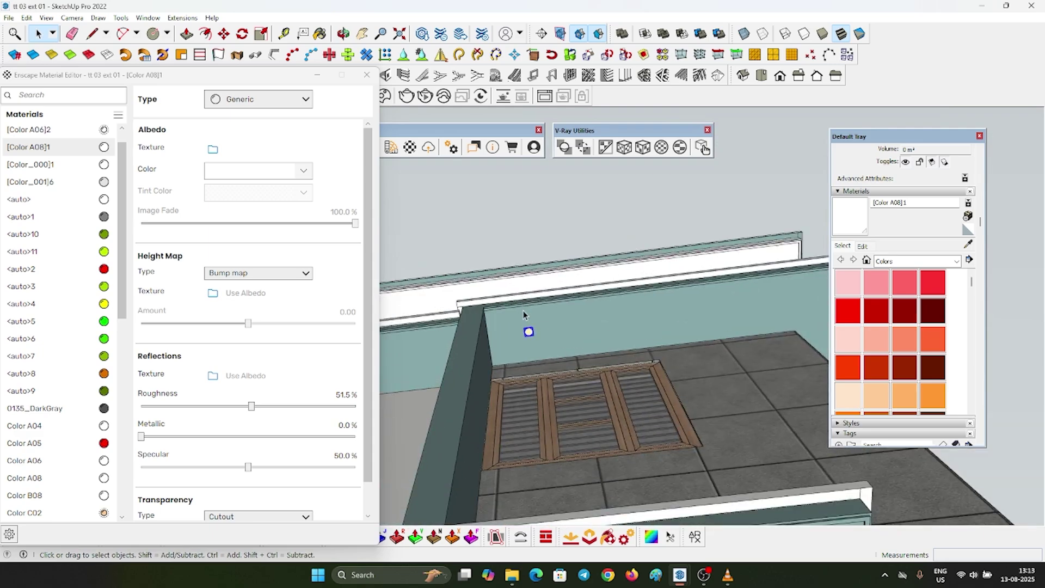
{"action": "scroll", "coordinate": [524, 314], "scroll_direction": "up", "scroll_amount": 10}
{"action": "key", "text": "m"}
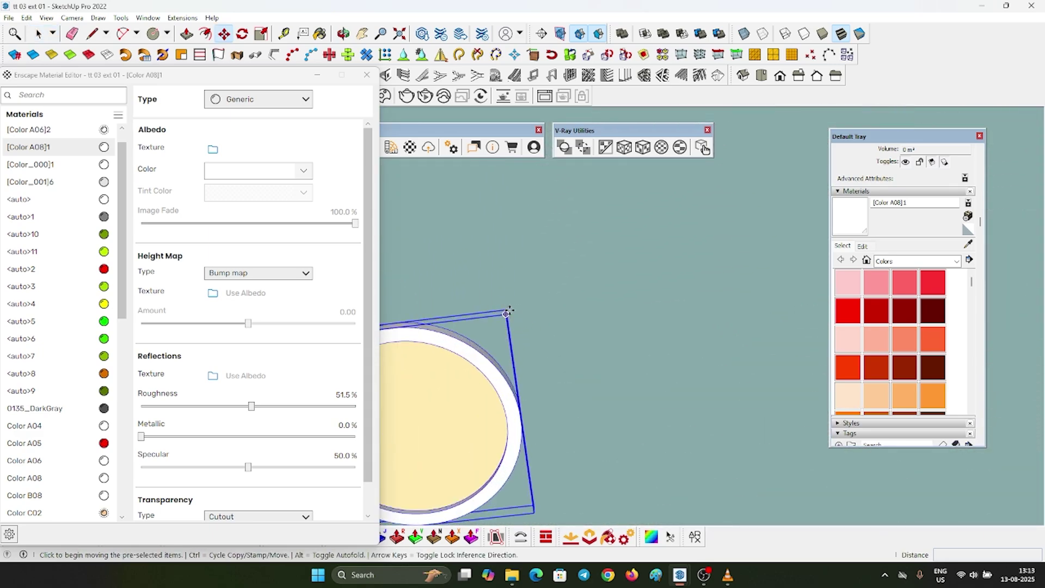
{"action": "left_click", "coordinate": [318, 75]}
{"action": "scroll", "coordinate": [488, 256], "scroll_direction": "up", "scroll_amount": 3}
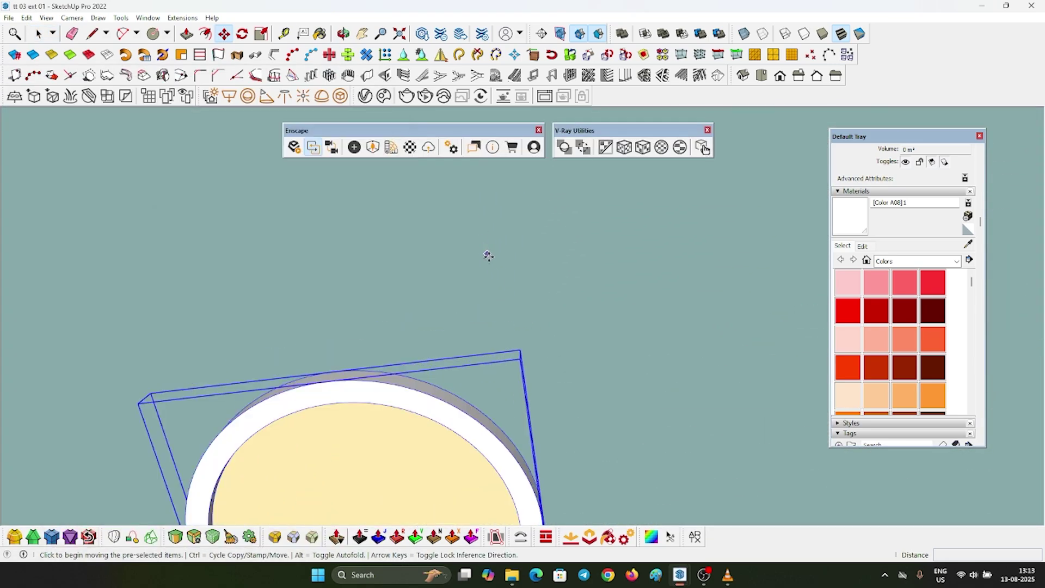
{"action": "left_click", "coordinate": [521, 348]}
{"action": "key", "text": "ctrl"}
{"action": "scroll", "coordinate": [255, 290], "scroll_direction": "down", "scroll_amount": 15}
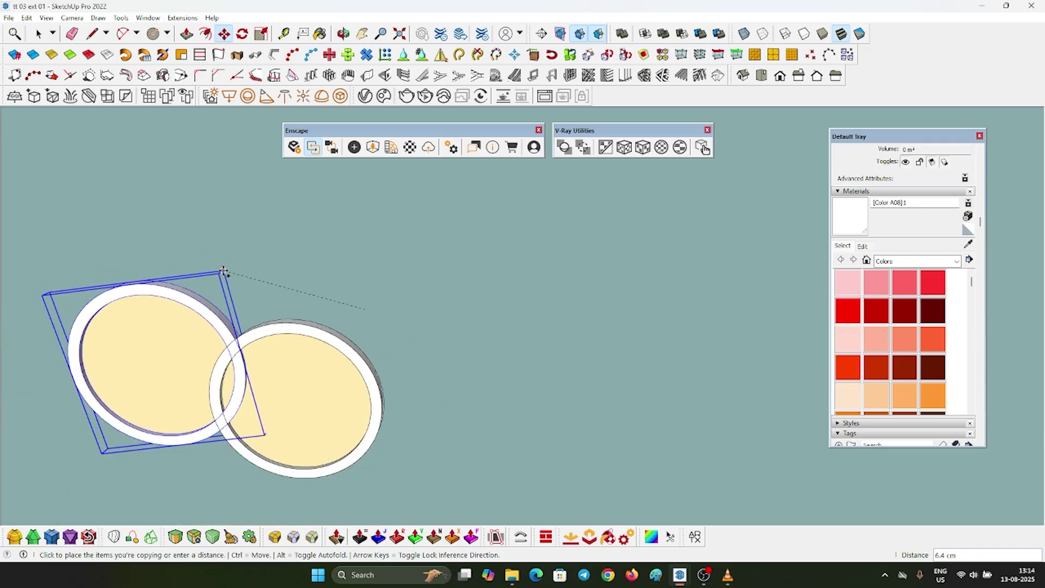
{"action": "scroll", "coordinate": [255, 289], "scroll_direction": "down", "scroll_amount": 5}
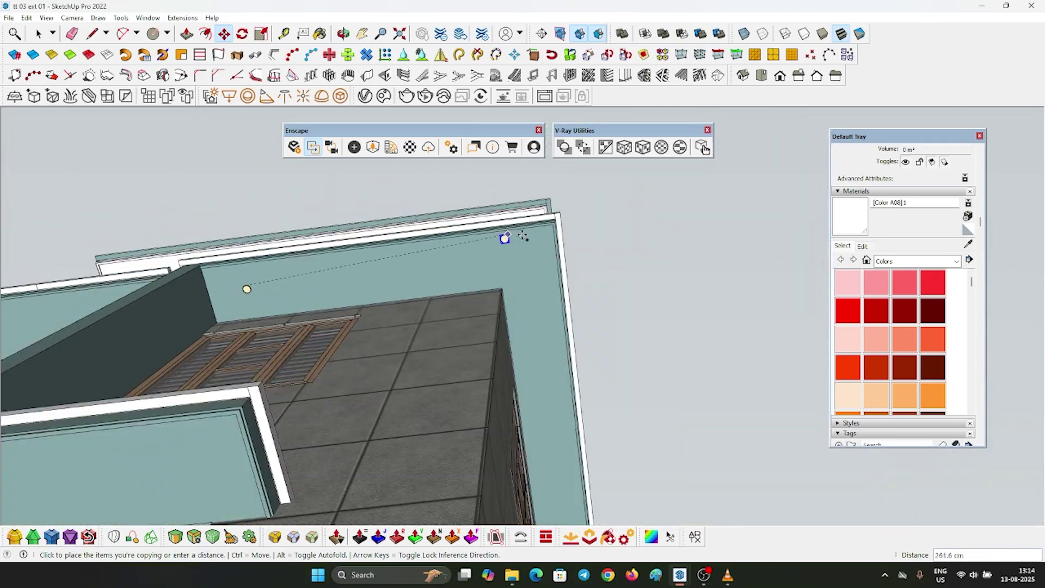
{"action": "left_click", "coordinate": [532, 251]}
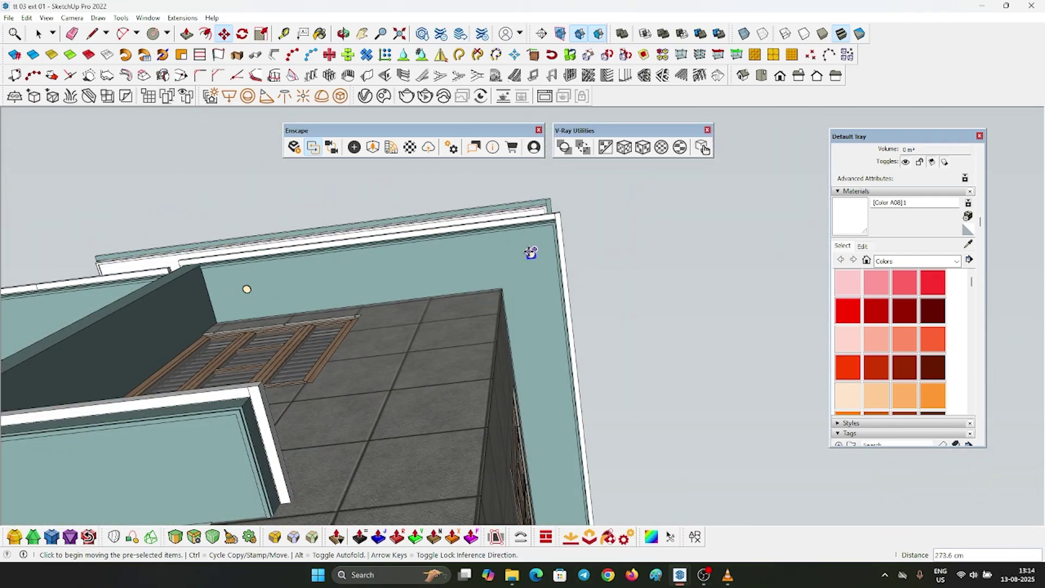
{"action": "key", "text": "space"}
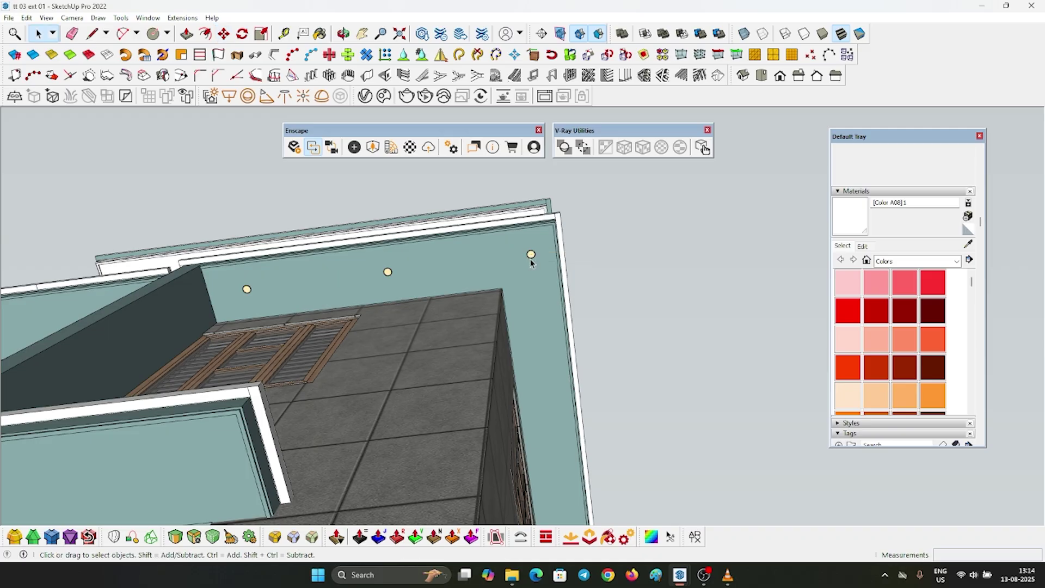
Copy the corner led spot along the upper front overhang to near the perforated wall, with two evenly spaced copies between
{"action": "middle_click_drag", "start_coordinate": [530, 259], "coordinate": [420, 305]}
{"action": "scroll", "coordinate": [432, 270], "scroll_direction": "down", "scroll_amount": 4}
{"action": "scroll", "coordinate": [476, 305], "scroll_direction": "down", "scroll_amount": 1}
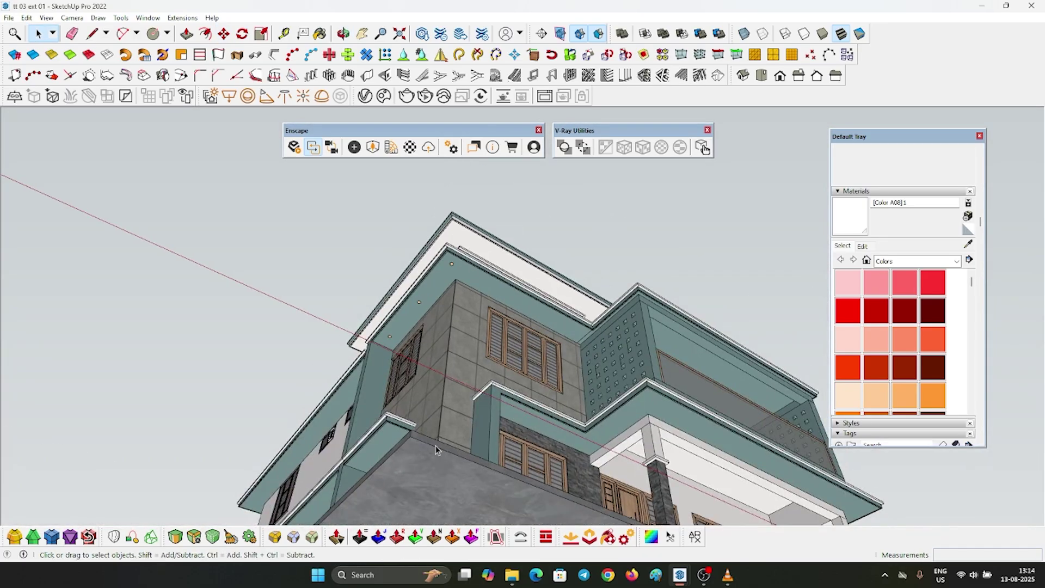
{"action": "right_click", "coordinate": [435, 445]}
{"action": "left_click", "coordinate": [471, 214]}
{"action": "scroll", "coordinate": [451, 251], "scroll_direction": "up", "scroll_amount": 6}
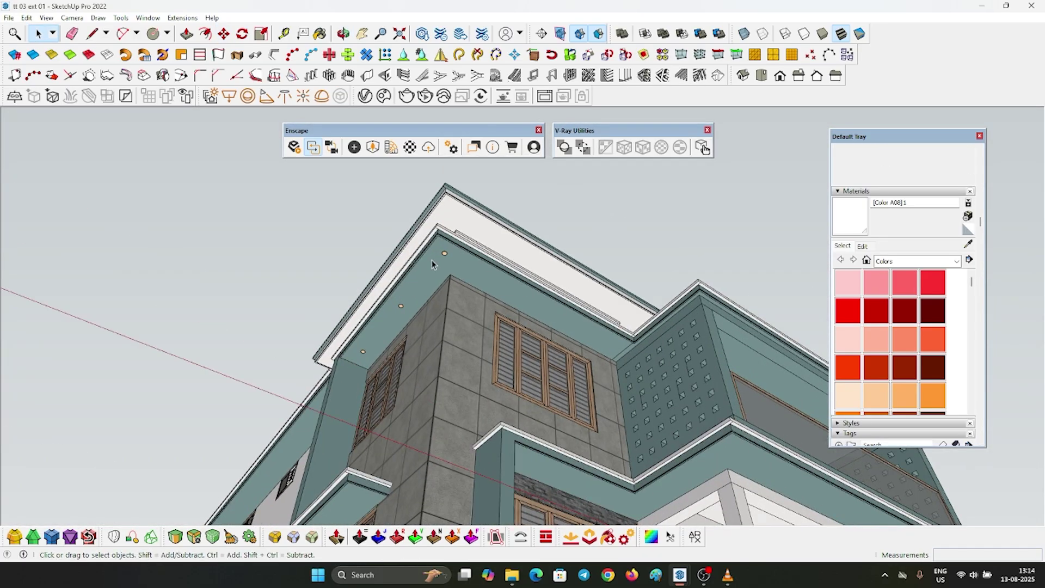
{"action": "scroll", "coordinate": [451, 252], "scroll_direction": "up", "scroll_amount": 2}
{"action": "left_click", "coordinate": [451, 252]}
{"action": "middle_click_drag", "start_coordinate": [532, 292], "coordinate": [356, 245]}
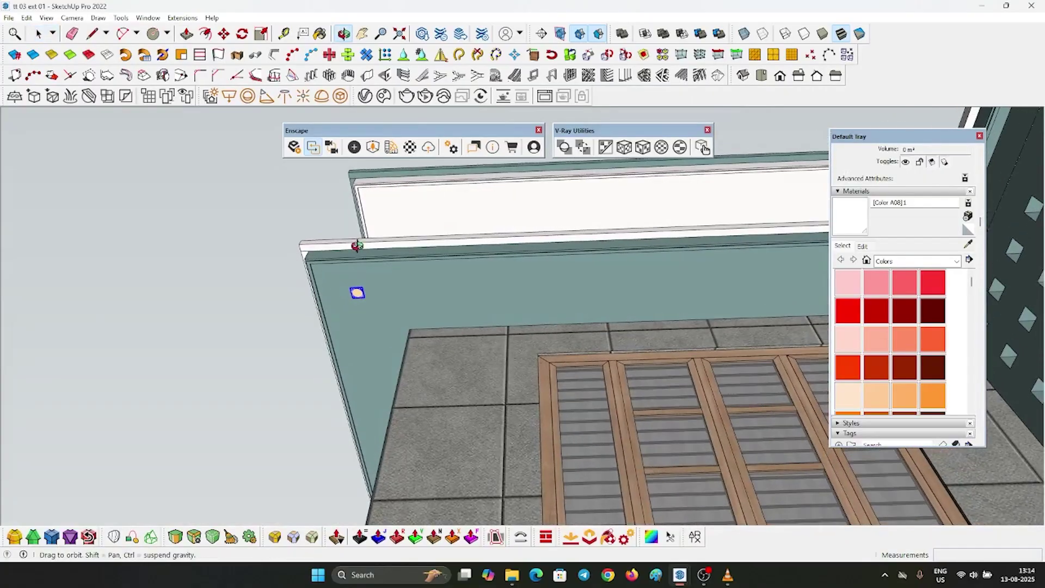
{"action": "key", "text": "m"}
{"action": "key", "text": "ctrl"}
{"action": "left_click", "coordinate": [360, 288]}
{"action": "middle_click_drag", "start_coordinate": [686, 275], "coordinate": [531, 277], "text": "shift"}
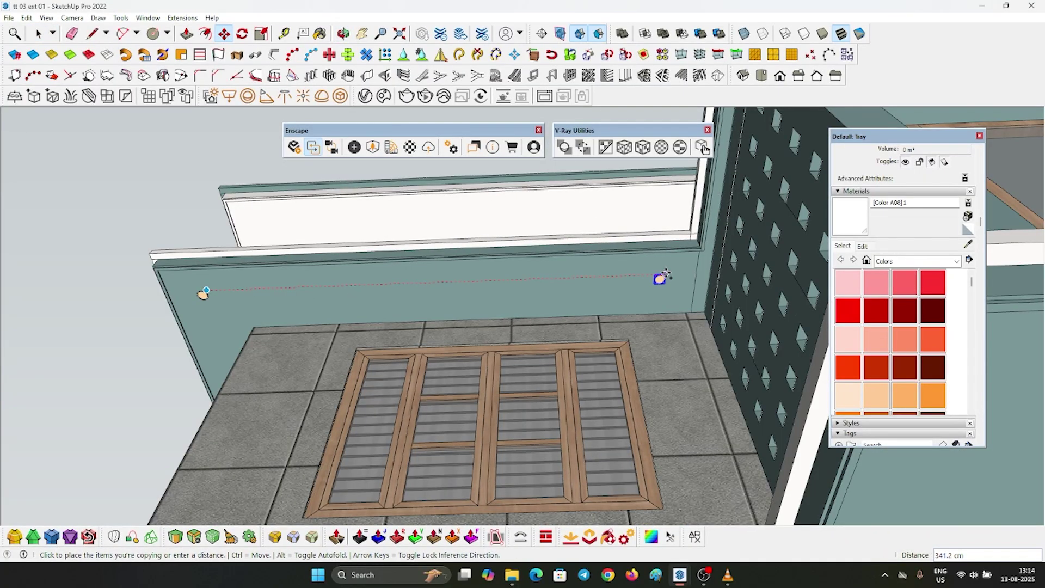
Copy the upper front overhang's last led spot down to the ground-floor overhang above the stone-clad wall's window
{"action": "middle_click_drag", "start_coordinate": [468, 357], "coordinate": [641, 347]}
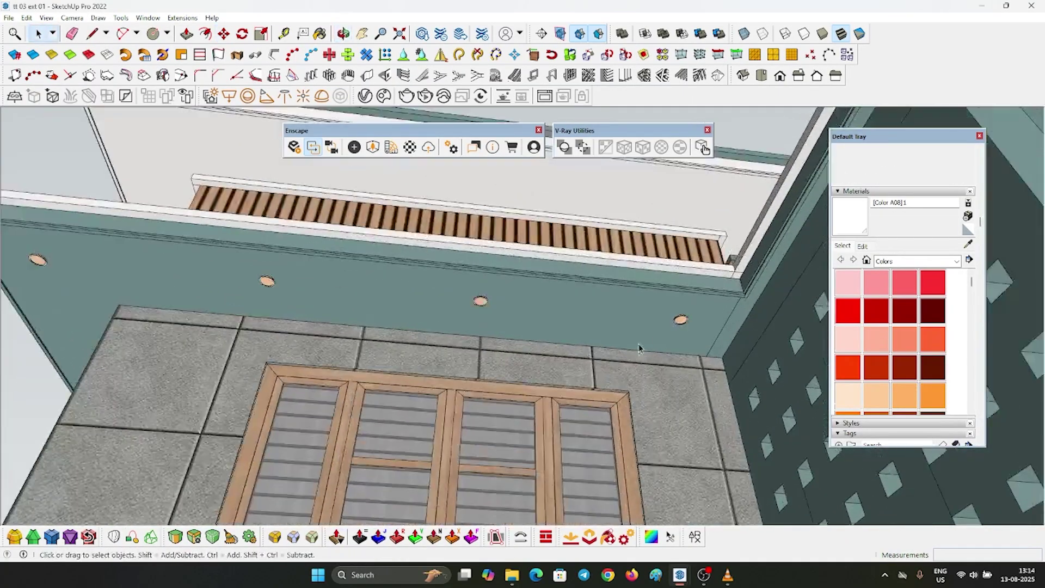
{"action": "scroll", "coordinate": [660, 327], "scroll_direction": "up", "scroll_amount": 4}
{"action": "key", "text": "m"}
{"action": "scroll", "coordinate": [667, 312], "scroll_direction": "up", "scroll_amount": 2}
{"action": "key", "text": "space"}
{"action": "left_click", "coordinate": [717, 323]}
{"action": "key", "text": "m"}
{"action": "scroll", "coordinate": [713, 316], "scroll_direction": "up", "scroll_amount": 4}
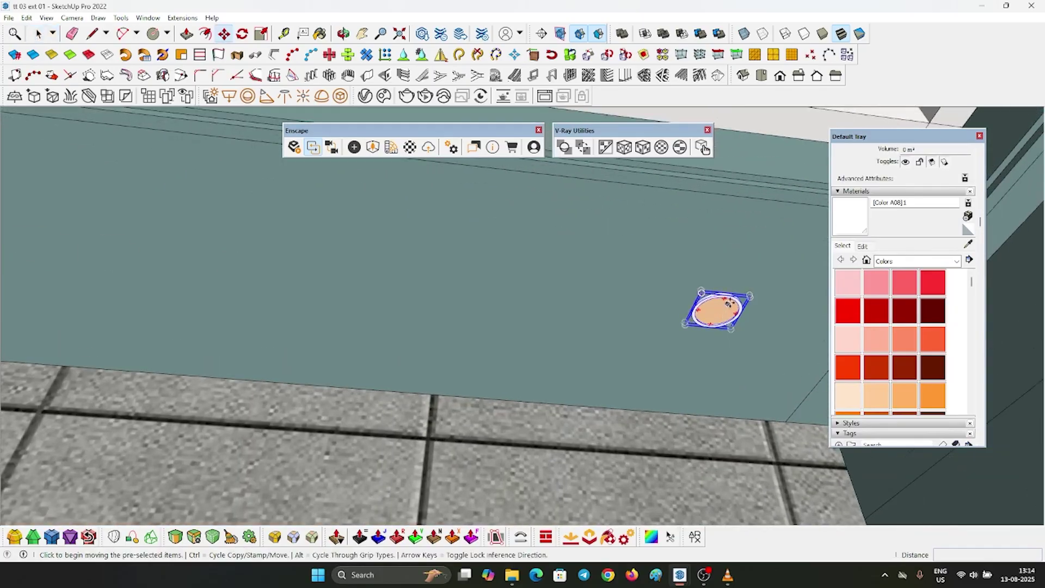
{"action": "left_click", "coordinate": [750, 292]}
{"action": "key", "text": "ctrl"}
{"action": "scroll", "coordinate": [439, 317], "scroll_direction": "down", "scroll_amount": 6}
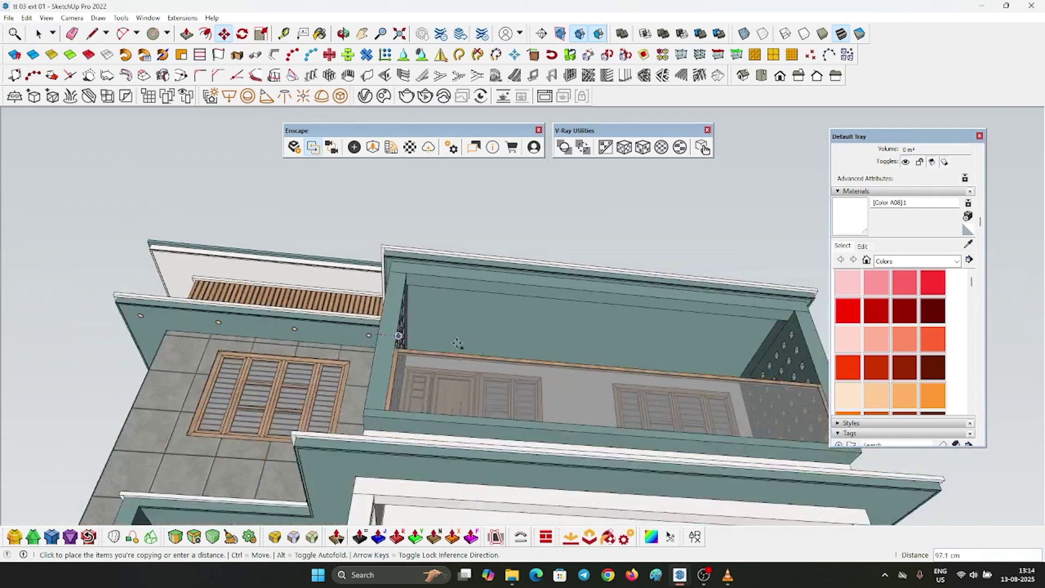
{"action": "middle_click_drag", "start_coordinate": [457, 343], "coordinate": [644, 303]}
{"action": "scroll", "coordinate": [390, 366], "scroll_direction": "down", "scroll_amount": 4}
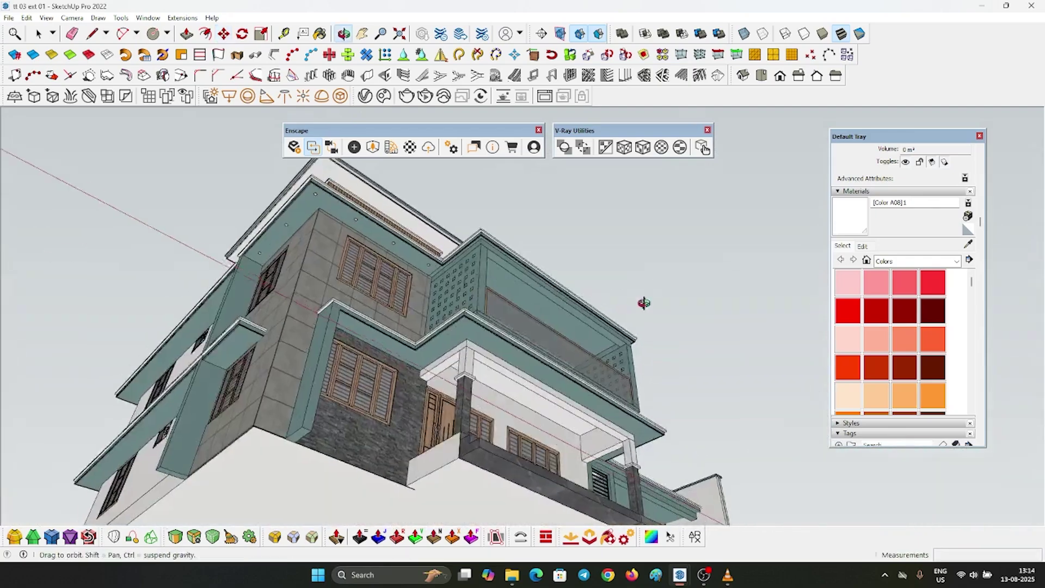
{"action": "scroll", "coordinate": [476, 272], "scroll_direction": "up", "scroll_amount": 3}
{"action": "middle_click_drag", "start_coordinate": [475, 275], "coordinate": [332, 376]}
{"action": "scroll", "coordinate": [332, 376], "scroll_direction": "up", "scroll_amount": 5}
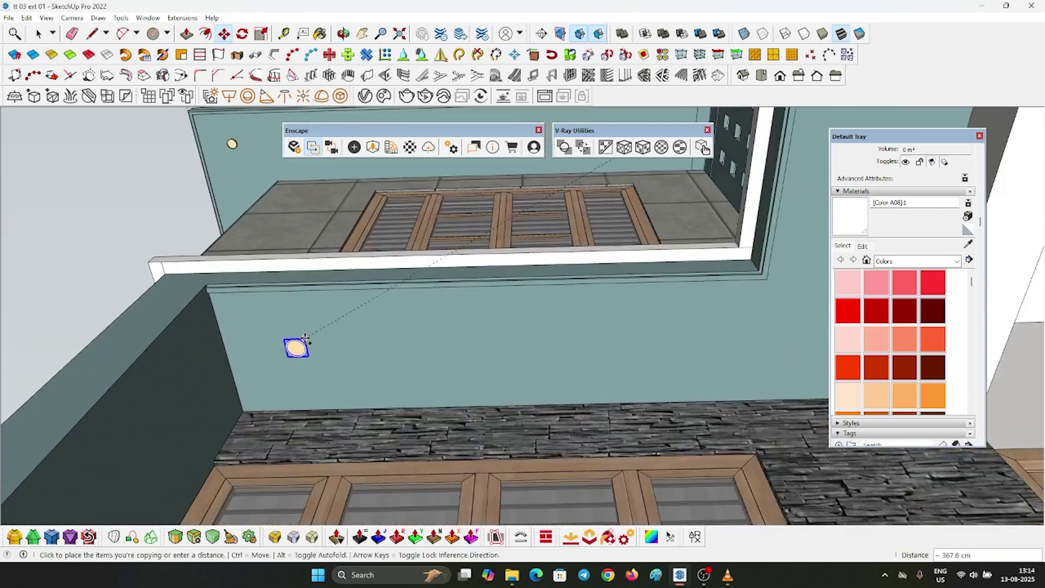
Copy that led spot along the ground-floor overhang toward the porch and divide the distance by 2 for a midway copy
{"action": "scroll", "coordinate": [294, 351], "scroll_direction": "down", "scroll_amount": 2}
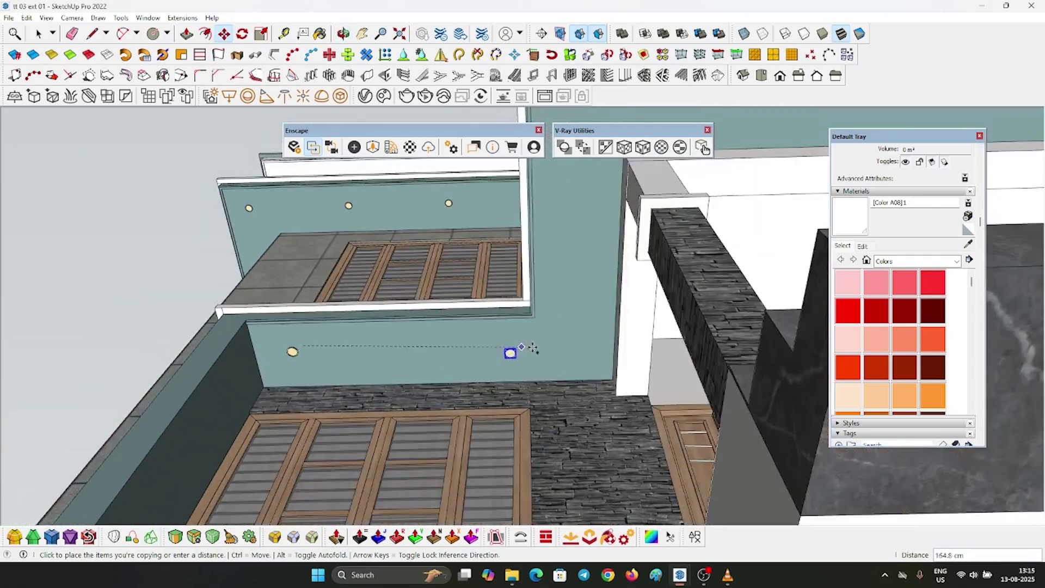
{"action": "left_click", "coordinate": [584, 340]}
{"action": "type", "text": "/2"}
{"action": "key", "text": "Return"}
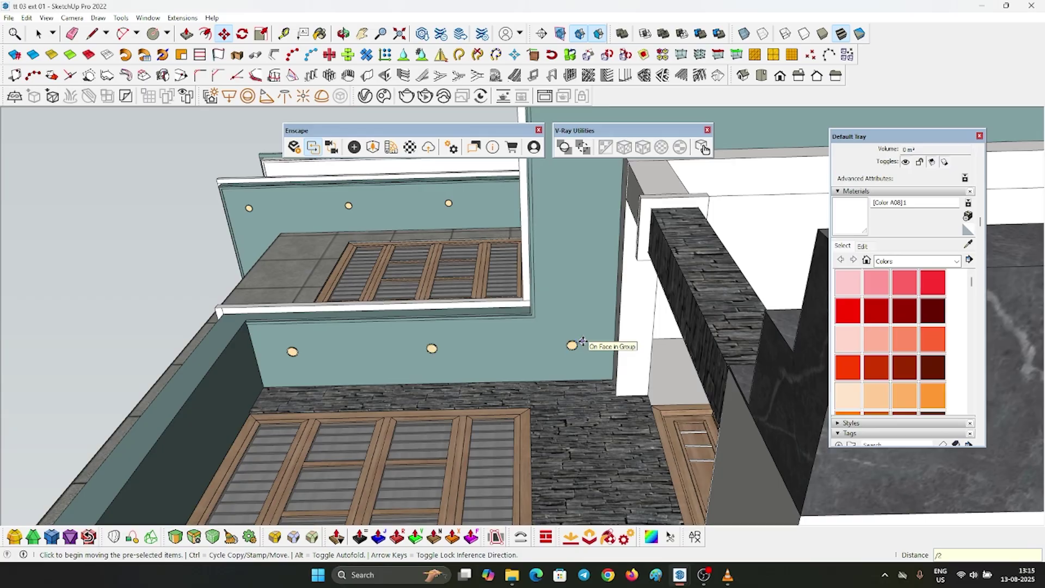
Copy the end led spot about 172 cm outward to the porch overhang's front corner, with one more copy midway
{"action": "key", "text": "space"}
{"action": "left_click", "coordinate": [572, 346]}
{"action": "key", "text": "m"}
{"action": "scroll", "coordinate": [574, 348], "scroll_direction": "up", "scroll_amount": 2}
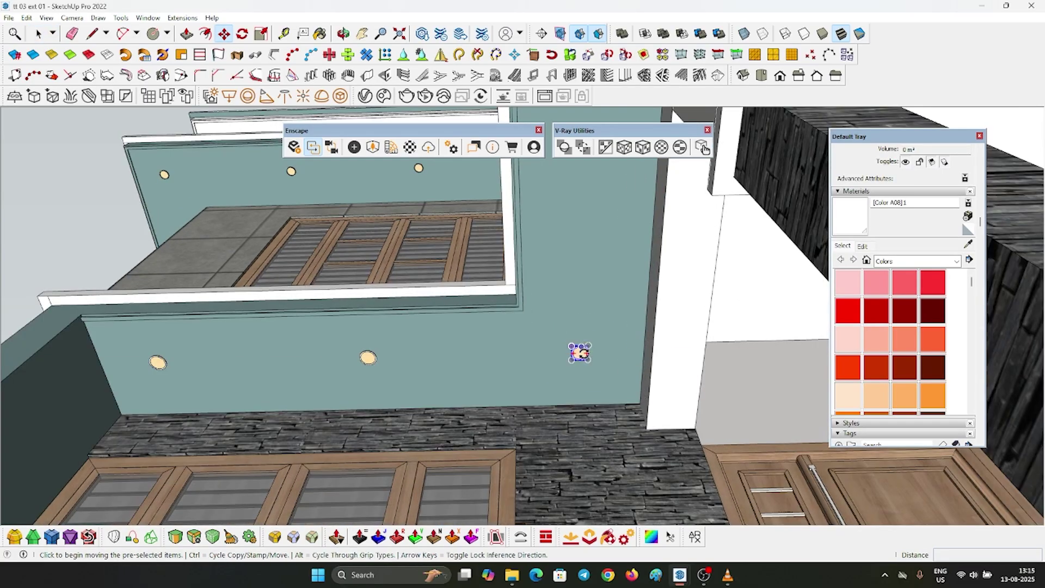
{"action": "left_click", "coordinate": [564, 342]}
{"action": "key", "text": "ctrl"}
{"action": "scroll", "coordinate": [555, 326], "scroll_direction": "down", "scroll_amount": 2}
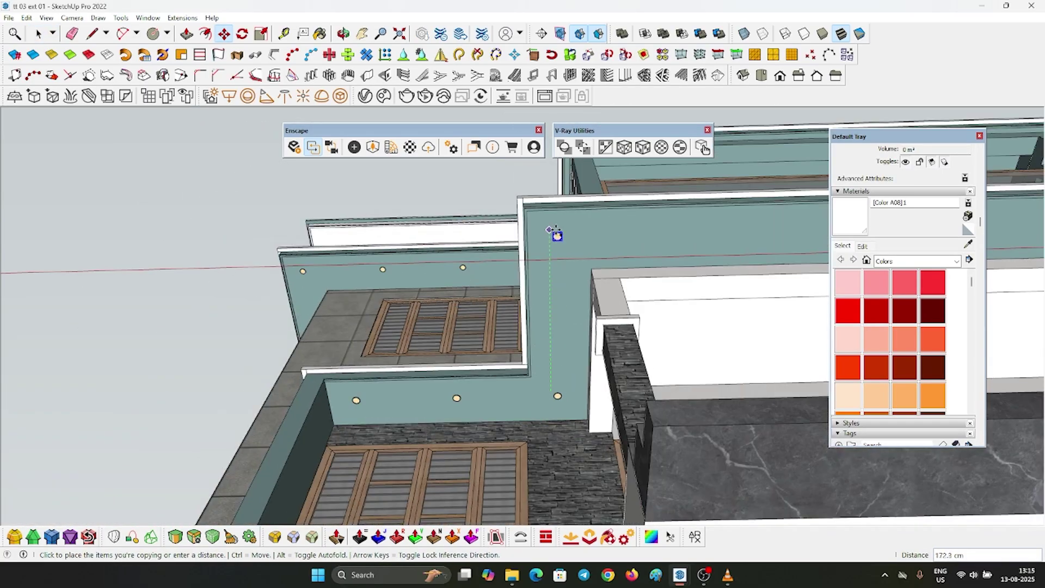
{"action": "left_click", "coordinate": [555, 234]}
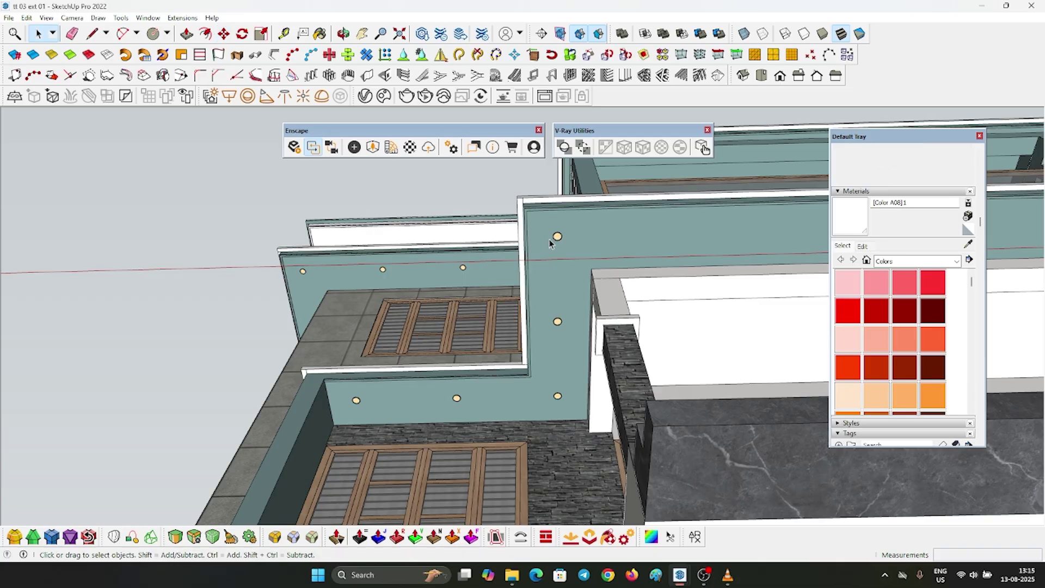
Copy the porch overhang's corner led spot along the adjoining overhang edges
{"action": "key", "text": "m"}
{"action": "left_click", "coordinate": [556, 236]}
{"action": "key", "text": "ctrl"}
{"action": "middle_click_drag", "start_coordinate": [555, 235], "coordinate": [448, 225]}
{"action": "key", "text": "space"}
{"action": "left_click", "coordinate": [464, 269]}
{"action": "key", "text": "m"}
{"action": "left_click", "coordinate": [623, 289]}
Copy a led spot to the small side overhang above the window, with a second one about 110 cm along it
{"action": "key", "text": "space"}
{"action": "key", "text": "m"}
{"action": "left_click", "coordinate": [447, 279]}
{"action": "scroll", "coordinate": [295, 265], "scroll_direction": "down", "scroll_amount": 10}
{"action": "scroll", "coordinate": [522, 261], "scroll_direction": "up", "scroll_amount": 8}
{"action": "left_click", "coordinate": [443, 290]}
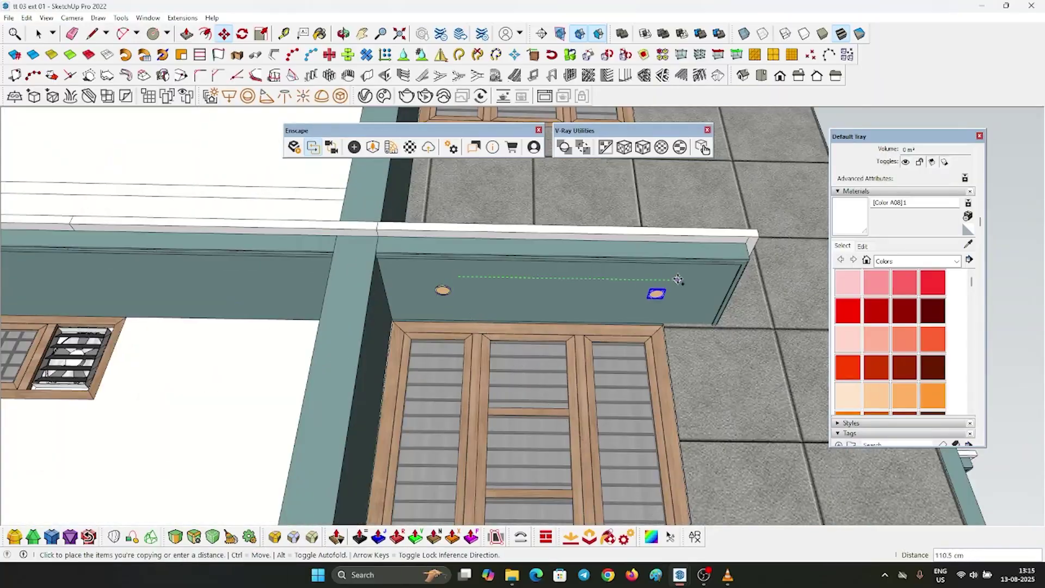
{"action": "left_click", "coordinate": [678, 280]}
Copy a led spot along the ground-floor side overhang to its far end and divide the distance by 4
{"action": "scroll", "coordinate": [678, 280], "scroll_direction": "down", "scroll_amount": 4}
{"action": "left_click", "coordinate": [540, 291]}
{"action": "left_click", "coordinate": [301, 274]}
{"action": "type", "text": "/4"}
{"action": "key", "text": "Return"}
{"action": "key", "text": "space"}
Select the row of led spots under the ground-floor side overhang and copy it up to the upper overhang
{"action": "scroll", "coordinate": [620, 305], "scroll_direction": "down", "scroll_amount": 4}
{"action": "scroll", "coordinate": [620, 340], "scroll_direction": "up", "scroll_amount": 4}
{"action": "left_click", "coordinate": [731, 344]}
{"action": "left_click", "coordinate": [585, 342], "text": "shift"}
{"action": "left_click", "coordinate": [437, 339], "text": "shift"}
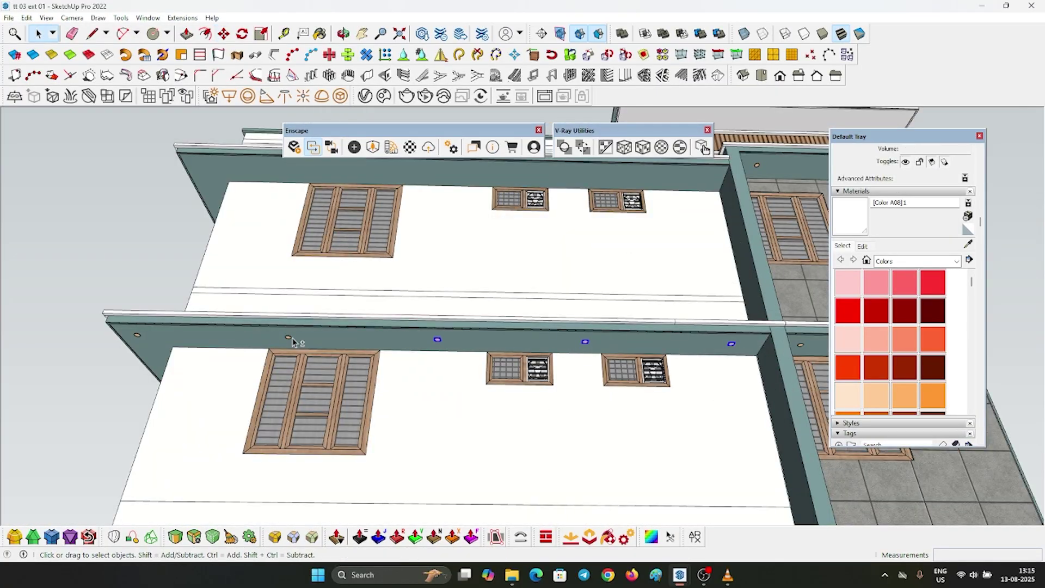
{"action": "key", "text": "m"}
{"action": "left_click", "coordinate": [731, 344]}
{"action": "left_click", "coordinate": [730, 299]}
Copy a porch overhang led spot to the small canopy above the two-pane window, with a second one at its other end
{"action": "scroll", "coordinate": [392, 380], "scroll_direction": "down", "scroll_amount": 10}
{"action": "key", "text": "space"}
{"action": "left_click", "coordinate": [536, 327]}
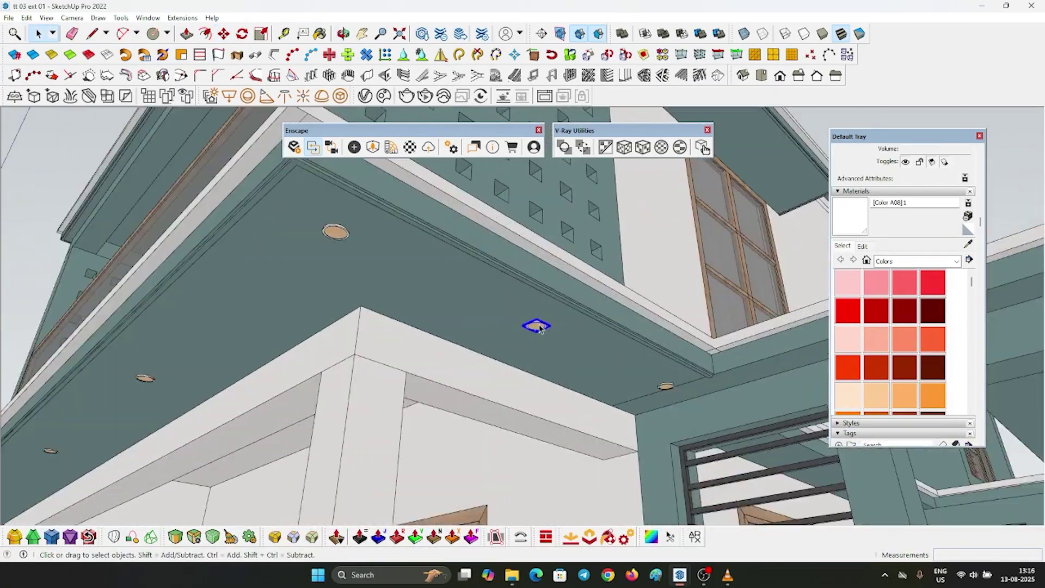
{"action": "key", "text": "m"}
{"action": "left_click", "coordinate": [537, 326]}
{"action": "left_click", "coordinate": [576, 278]}
{"action": "scroll", "coordinate": [576, 278], "scroll_direction": "down", "scroll_amount": 5}
{"action": "left_click", "coordinate": [424, 298]}
{"action": "left_click", "coordinate": [681, 294]}
Copy a led spot from the window canopy to the upper overhang beside the projecting box window
{"action": "scroll", "coordinate": [544, 296], "scroll_direction": "up", "scroll_amount": 3}
{"action": "key", "text": "space"}
{"action": "left_click", "coordinate": [455, 306]}
{"action": "key", "text": "m"}
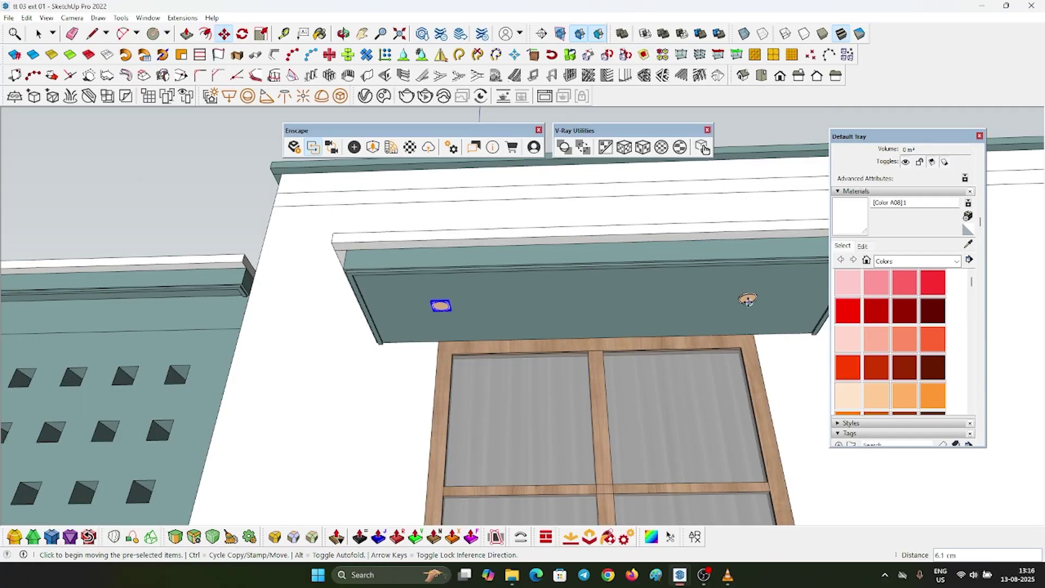
{"action": "key", "text": "ctrl"}
{"action": "left_click", "coordinate": [747, 299]}
{"action": "scroll", "coordinate": [674, 305], "scroll_direction": "down", "scroll_amount": 10}
{"action": "scroll", "coordinate": [481, 283], "scroll_direction": "up", "scroll_amount": 8}
{"action": "middle_click_drag", "start_coordinate": [481, 283], "coordinate": [532, 252]}
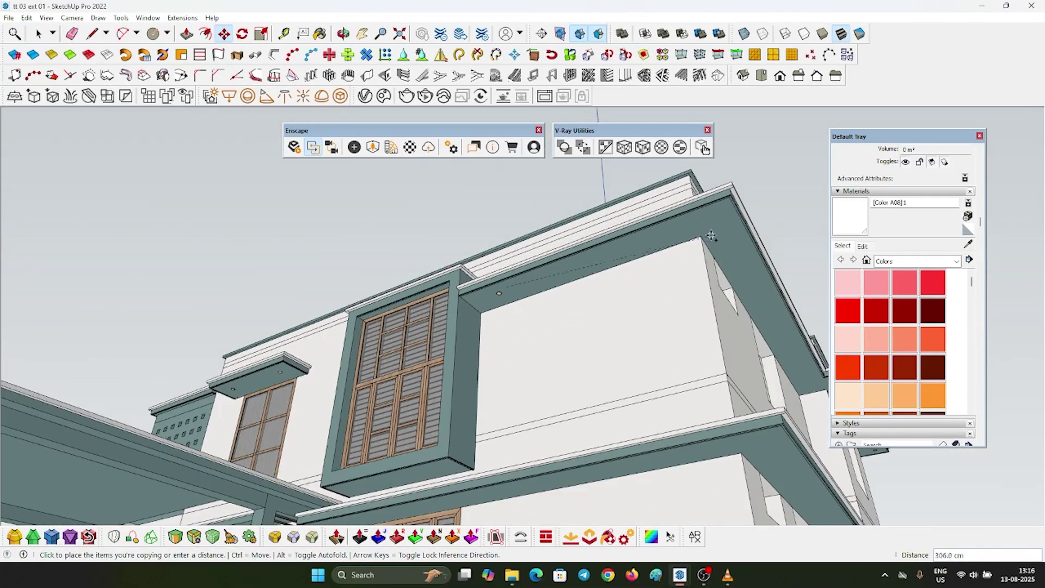
{"action": "key", "text": "space"}
Copy the led spot beside the box window down to the ground-floor overhang, then copy it to the corner and divide the distance by 3
{"action": "scroll", "coordinate": [510, 304], "scroll_direction": "up", "scroll_amount": 4}
{"action": "left_click", "coordinate": [492, 287]}
{"action": "key", "text": "m"}
{"action": "key", "text": "ctrl"}
{"action": "left_click", "coordinate": [492, 287]}
{"action": "scroll", "coordinate": [492, 287], "scroll_direction": "down", "scroll_amount": 10}
{"action": "left_click", "coordinate": [298, 374]}
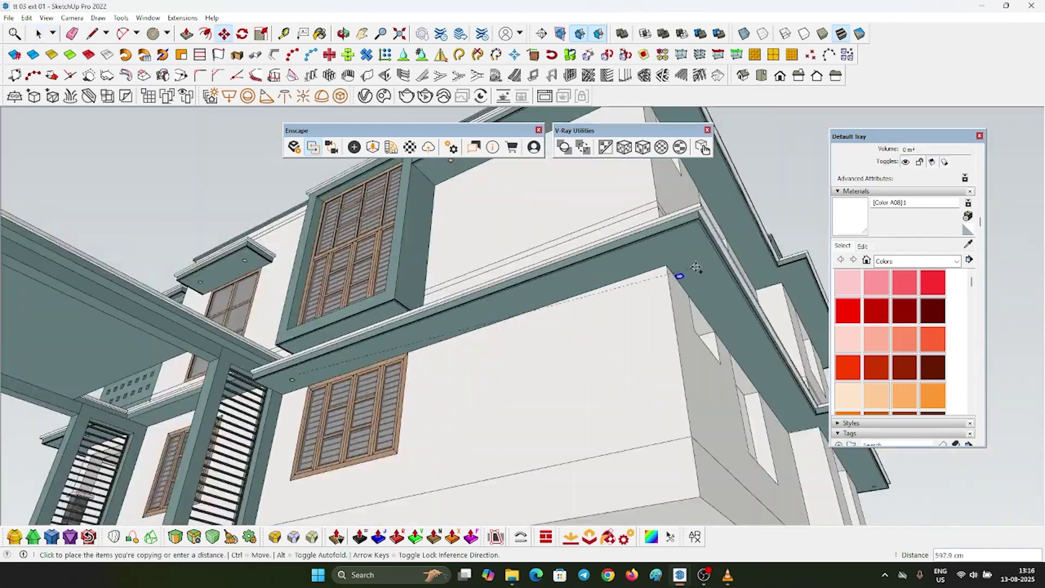
{"action": "type", "text": "3"}
{"action": "key", "text": "Return"}
{"action": "key", "text": "space"}
Copy the led spot from the tiled corner's overhang to the top roof overhang and along it, dividing the distance by 3
{"action": "scroll", "coordinate": [553, 373], "scroll_direction": "down", "scroll_amount": 8}
{"action": "middle_click_drag", "start_coordinate": [553, 374], "coordinate": [756, 354]}
{"action": "scroll", "coordinate": [457, 188], "scroll_direction": "up", "scroll_amount": 10}
{"action": "left_click", "coordinate": [466, 319]}
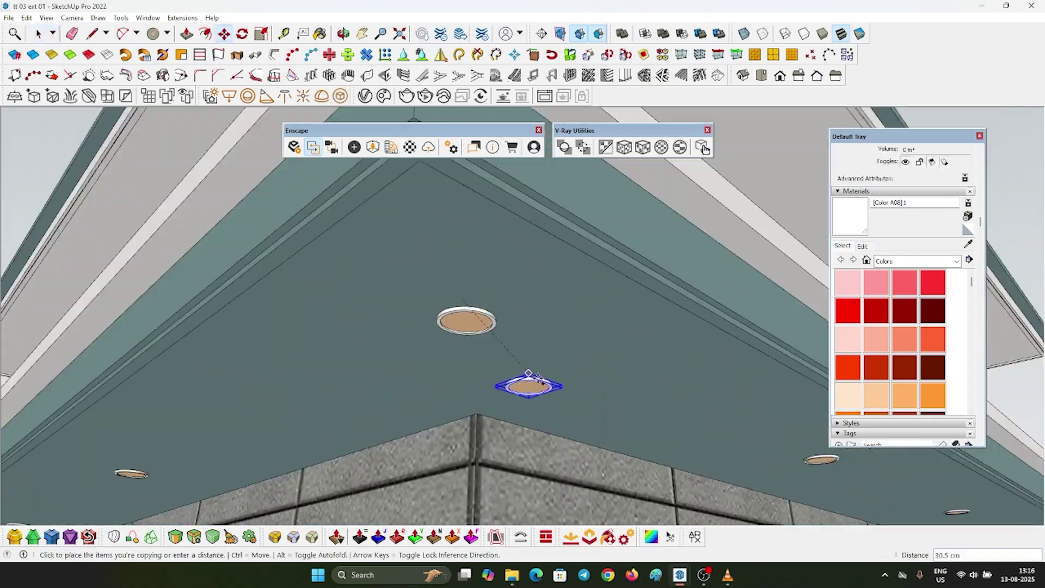
{"action": "middle_click_drag", "start_coordinate": [522, 272], "coordinate": [435, 244]}
{"action": "key", "text": "ctrl"}
{"action": "left_click", "coordinate": [410, 329]}
{"action": "left_click", "coordinate": [686, 346]}
{"action": "type", "text": "/3"}
{"action": "key", "text": "Return"}
{"action": "key", "text": "space"}
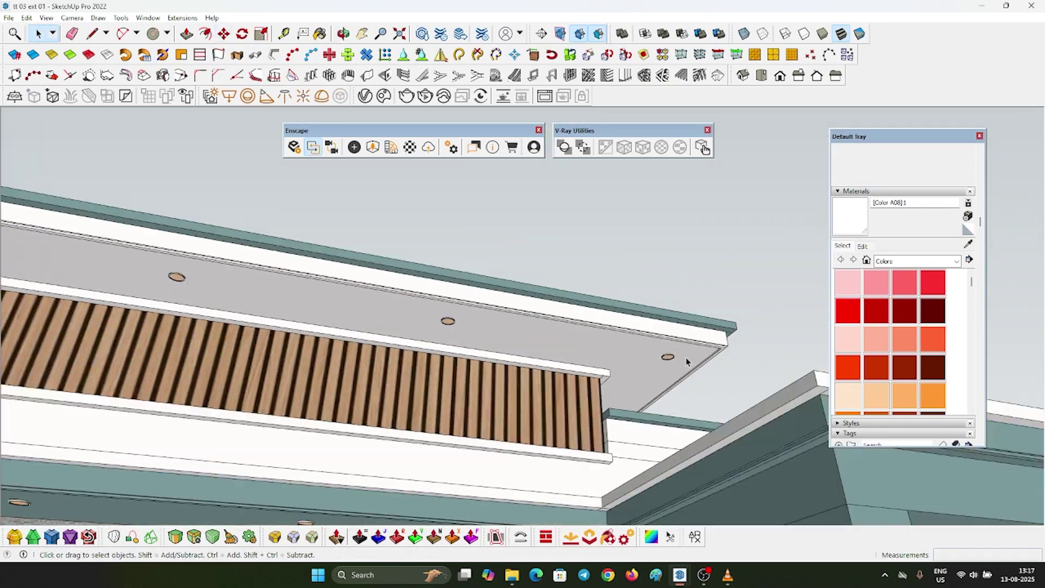
Select the led spots under the top roof overhang above the wooden slats and move them along the overhang
{"action": "left_click", "coordinate": [672, 357], "text": "shift"}
{"action": "left_click", "coordinate": [160, 274], "text": "shift"}
{"action": "scroll", "coordinate": [671, 357], "scroll_direction": "up", "scroll_amount": 8}
{"action": "key", "text": "m"}
{"action": "left_click", "coordinate": [588, 351]}
{"action": "scroll", "coordinate": [588, 351], "scroll_direction": "down", "scroll_amount": 10}
{"action": "left_click", "coordinate": [243, 282]}
{"action": "key", "text": "space"}
{"action": "left_click", "coordinate": [450, 234]}
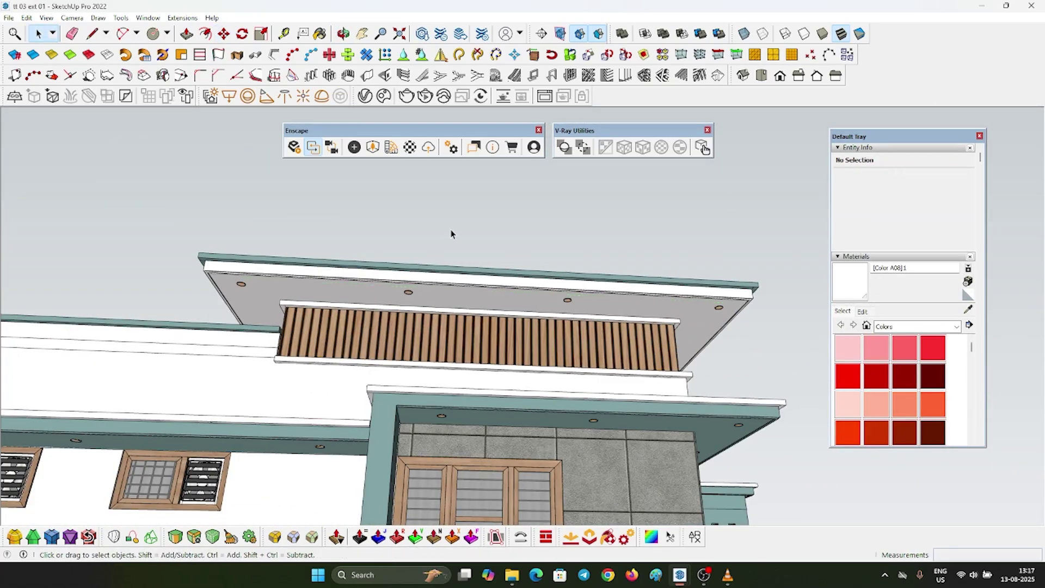
View the tiled corner's led spots from below in the Enscape render and arrange the SketchUp and Enscape windows side by side
{"action": "middle_click_drag", "start_coordinate": [450, 233], "coordinate": [484, 283]}
{"action": "scroll", "coordinate": [484, 283], "scroll_direction": "up", "scroll_amount": 10}
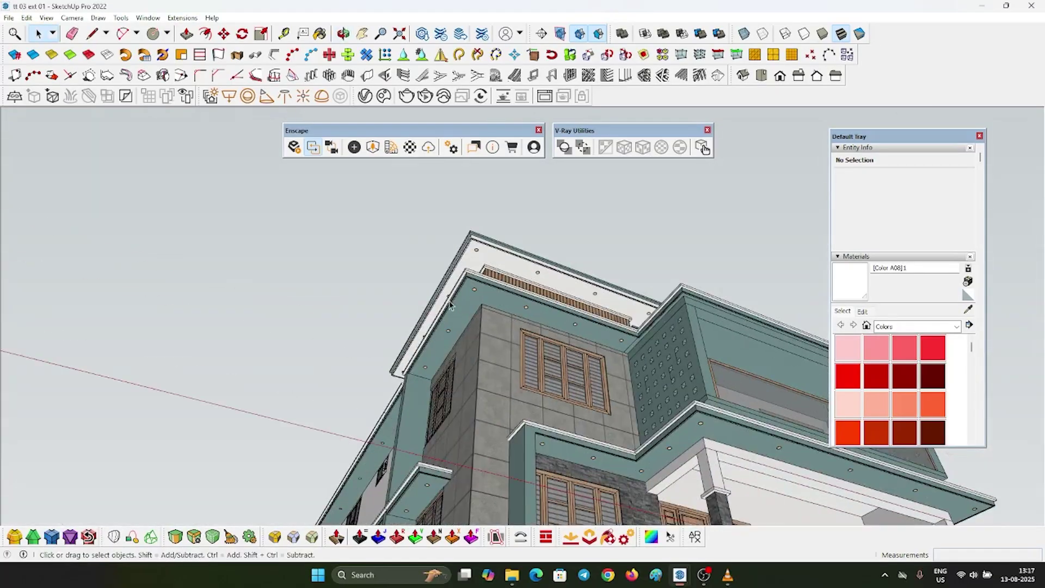
{"action": "scroll", "coordinate": [488, 283], "scroll_direction": "up", "scroll_amount": 5}
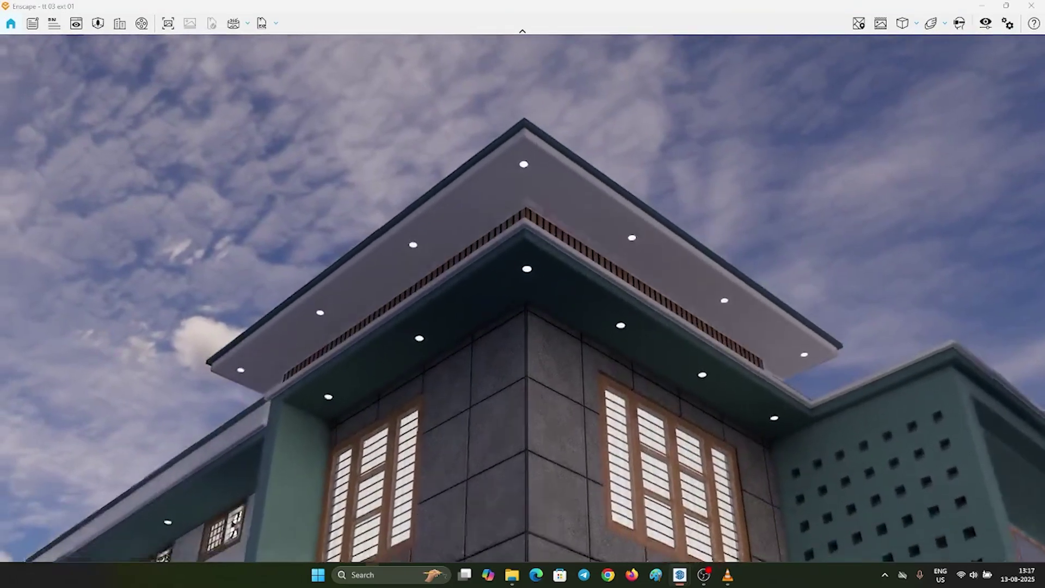
{"action": "right_click_drag", "start_coordinate": [522, 299], "coordinate": [408, 332]}
{"action": "mouse_move", "coordinate": [566, 261]}
{"action": "right_mouse_down"}
{"action": "mouse_move", "coordinate": [446, 224]}
{"action": "mouse_move", "coordinate": [522, 229]}
{"action": "mouse_move", "coordinate": [556, 213]}
{"action": "mouse_move", "coordinate": [590, 173]}
{"action": "mouse_move", "coordinate": [554, 192]}
{"action": "mouse_move", "coordinate": [486, 120]}
{"action": "mouse_move", "coordinate": [479, 87]}
{"action": "right_mouse_up"}
{"action": "scroll", "coordinate": [486, 120], "scroll_direction": "up", "scroll_amount": 3}
{"action": "mouse_move", "coordinate": [460, 5]}
{"action": "left_mouse_down"}
{"action": "mouse_move", "coordinate": [636, 49]}
{"action": "mouse_move", "coordinate": [821, 445]}
{"action": "mouse_move", "coordinate": [995, 502]}
{"action": "mouse_move", "coordinate": [1042, 332]}
{"action": "mouse_move", "coordinate": [1037, 484]}
{"action": "mouse_move", "coordinate": [1043, 304]}
{"action": "left_mouse_up"}
{"action": "left_click", "coordinate": [212, 201]}
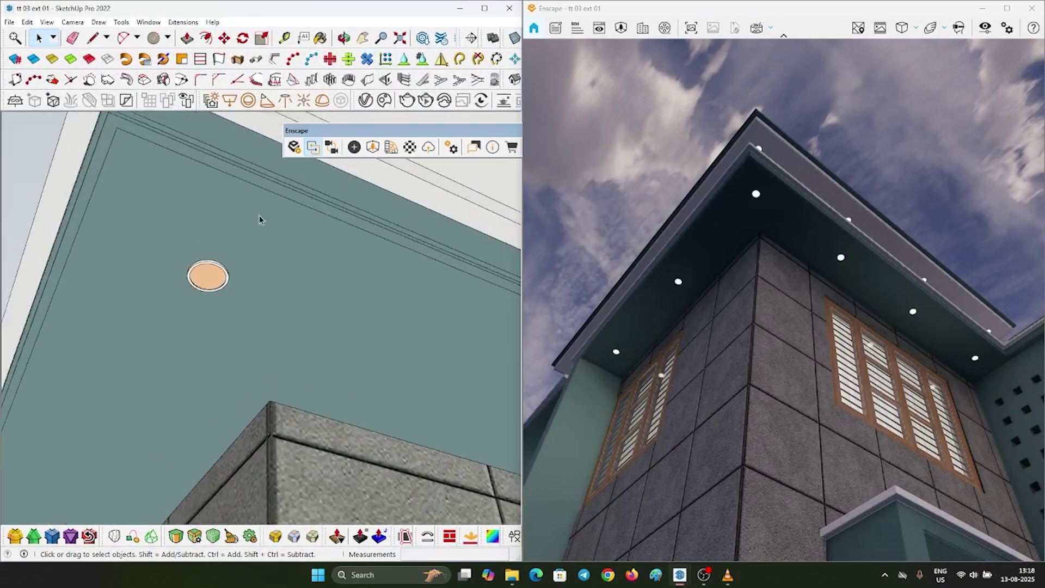
Draw a vertical guide line straight down from the centre of the led spot at the tiled corner's overhang
{"action": "scroll", "coordinate": [283, 224], "scroll_direction": "down", "scroll_amount": 3}
{"action": "scroll", "coordinate": [237, 272], "scroll_direction": "up", "scroll_amount": 4}
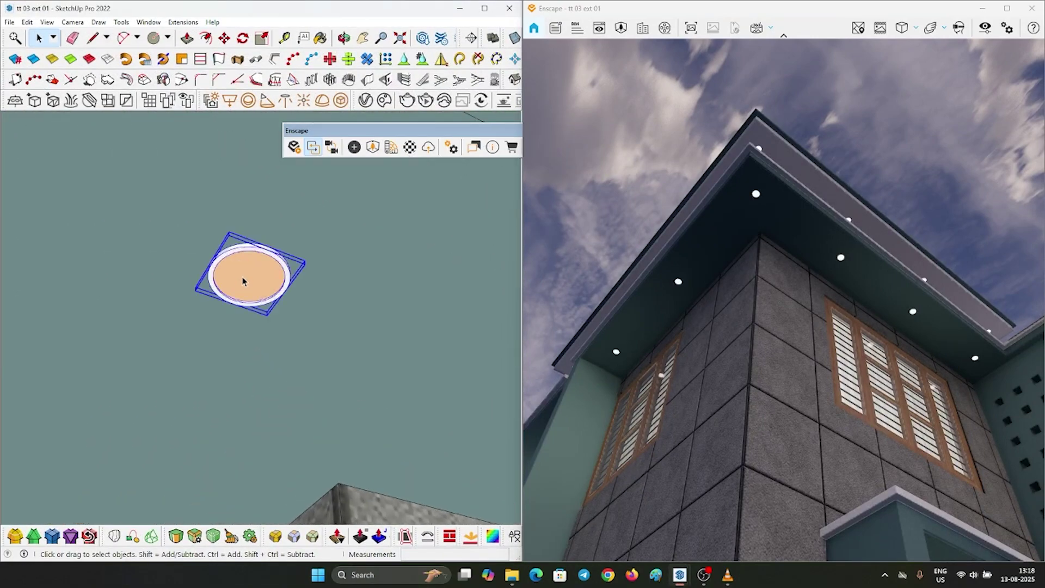
{"action": "scroll", "coordinate": [242, 281], "scroll_direction": "up", "scroll_amount": 2}
{"action": "key", "text": "l"}
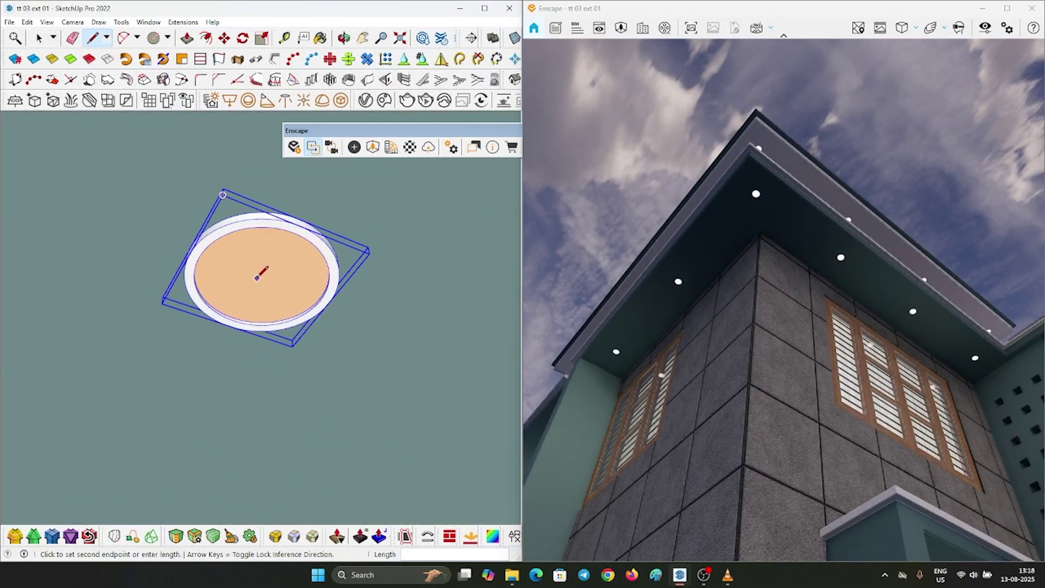
{"action": "scroll", "coordinate": [256, 277], "scroll_direction": "down", "scroll_amount": 2}
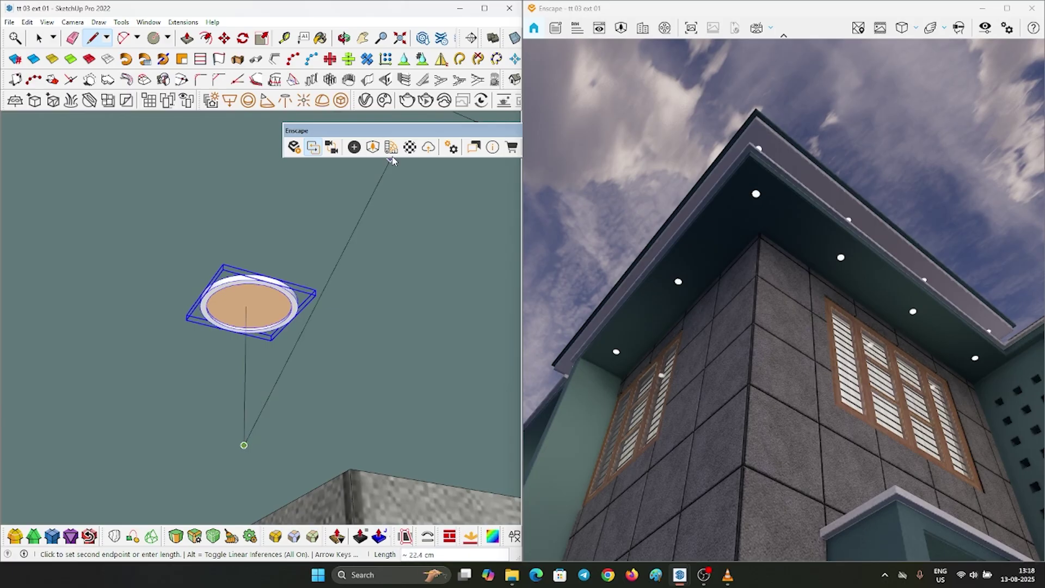
Place an Enscape spot light about 3.7 cm below the corner led spot, aimed straight down along the guide line
{"action": "left_click", "coordinate": [354, 148]}
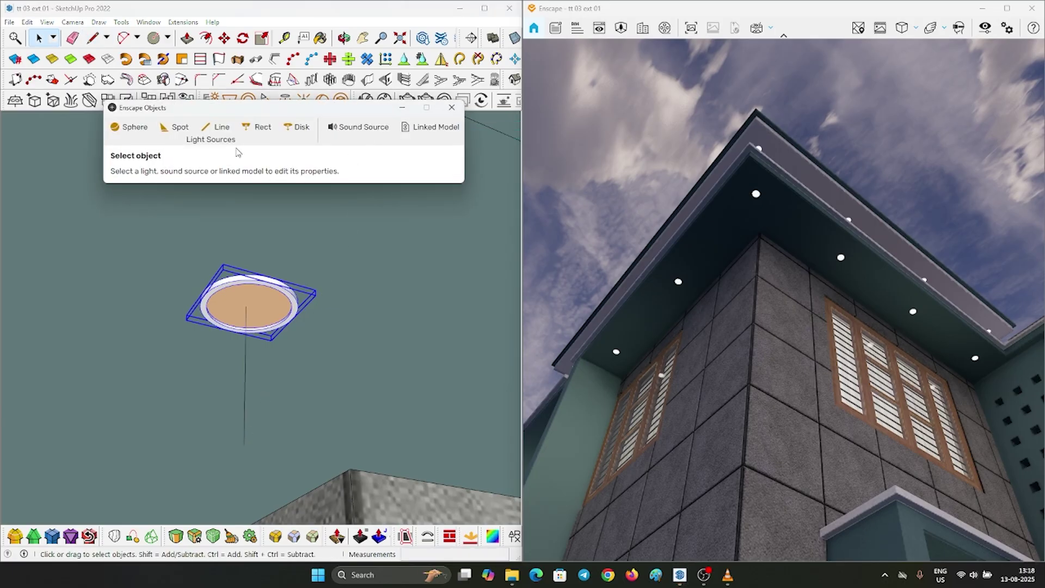
{"action": "left_click", "coordinate": [172, 127]}
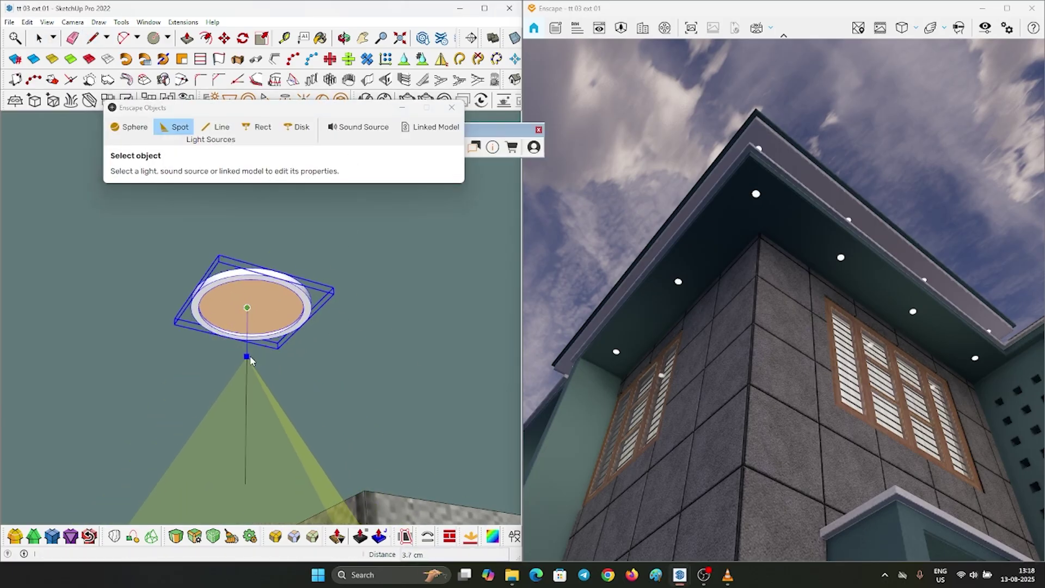
{"action": "left_click", "coordinate": [249, 357]}
{"action": "left_click", "coordinate": [246, 417]}
{"action": "scroll", "coordinate": [256, 337], "scroll_direction": "down", "scroll_amount": 3}
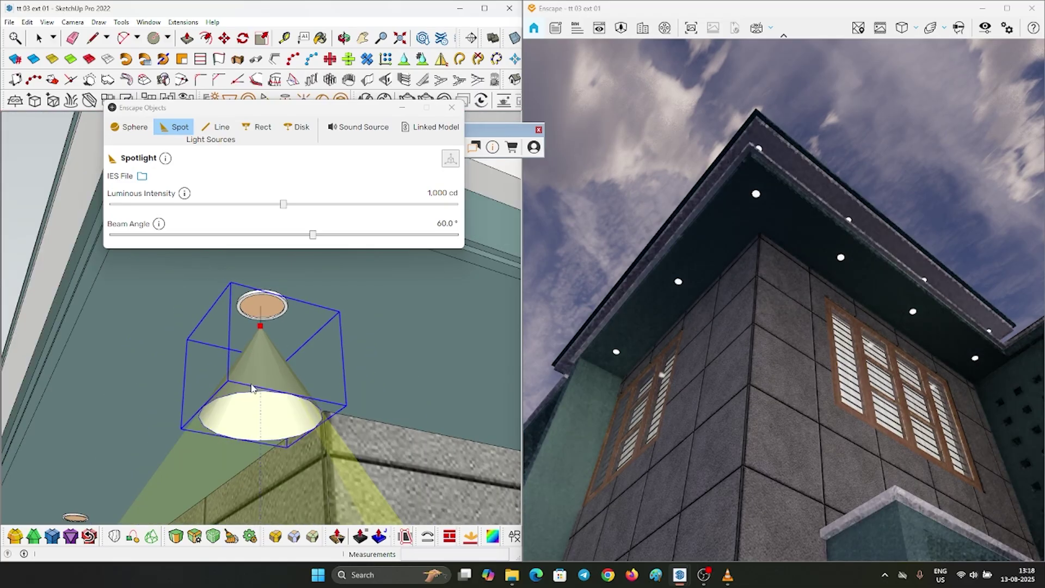
Load the Light.ies profile from the IES folder on drive D into the spot light
{"action": "left_click", "coordinate": [142, 177]}
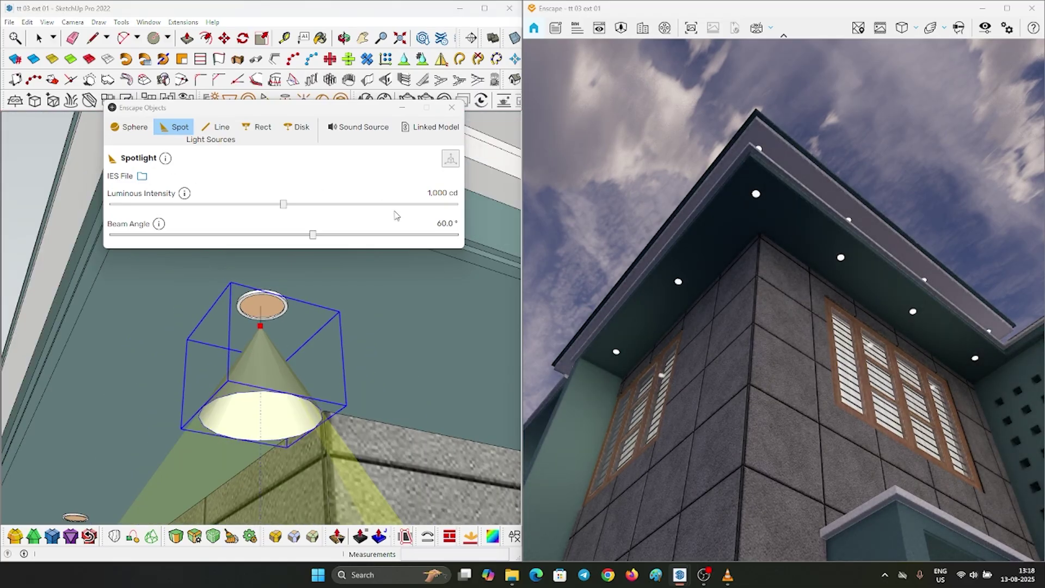
{"action": "left_click", "coordinate": [283, 148]}
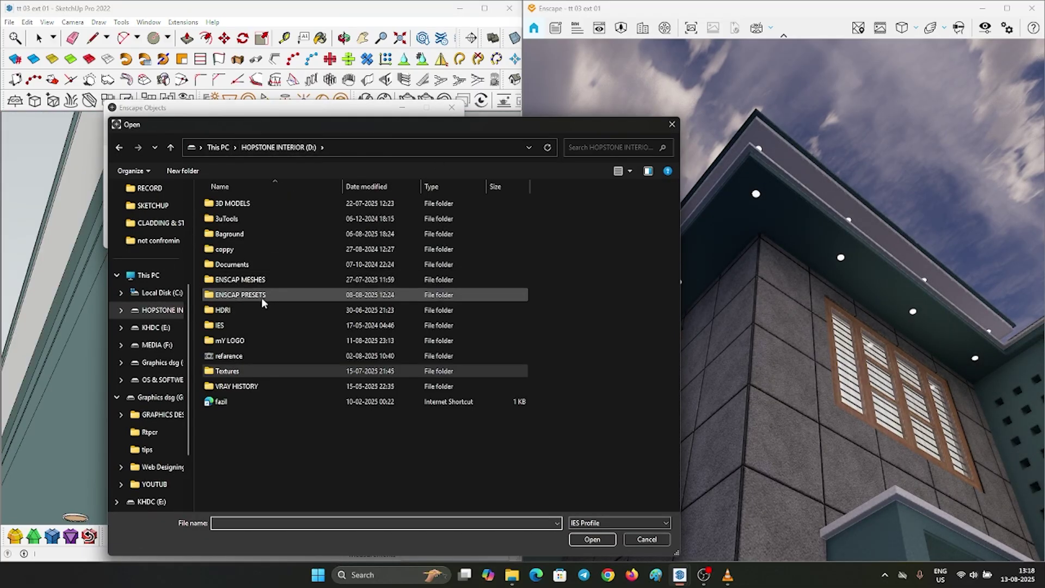
{"action": "double_click", "coordinate": [252, 327]}
{"action": "left_click", "coordinate": [251, 342]}
{"action": "double_click", "coordinate": [252, 341]}
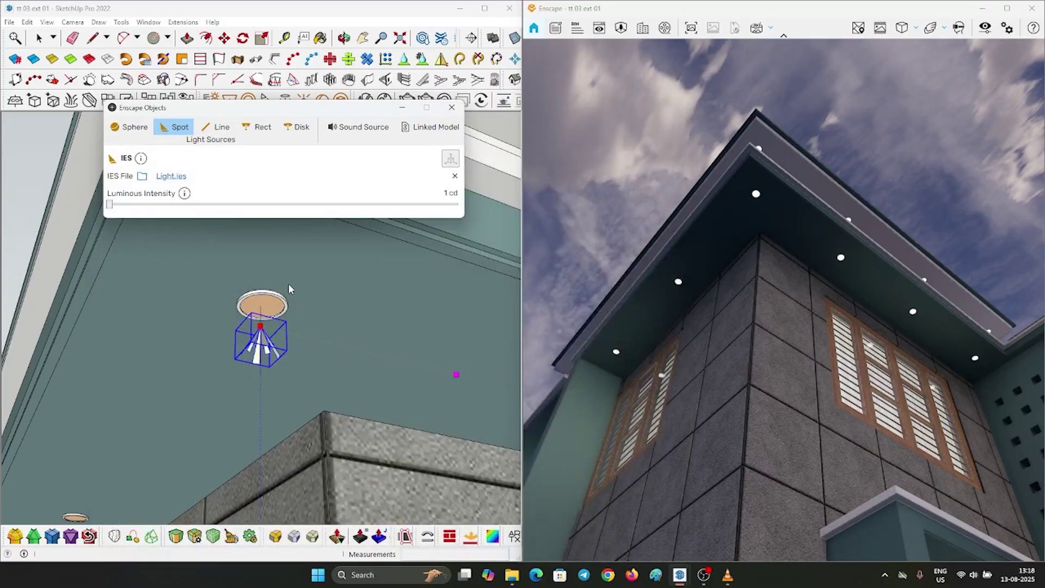
Test the IES light's luminous intensity at 137,672 cd in the render and set it to 2,394 cd
{"action": "left_click_drag", "start_coordinate": [254, 205], "coordinate": [292, 205]}
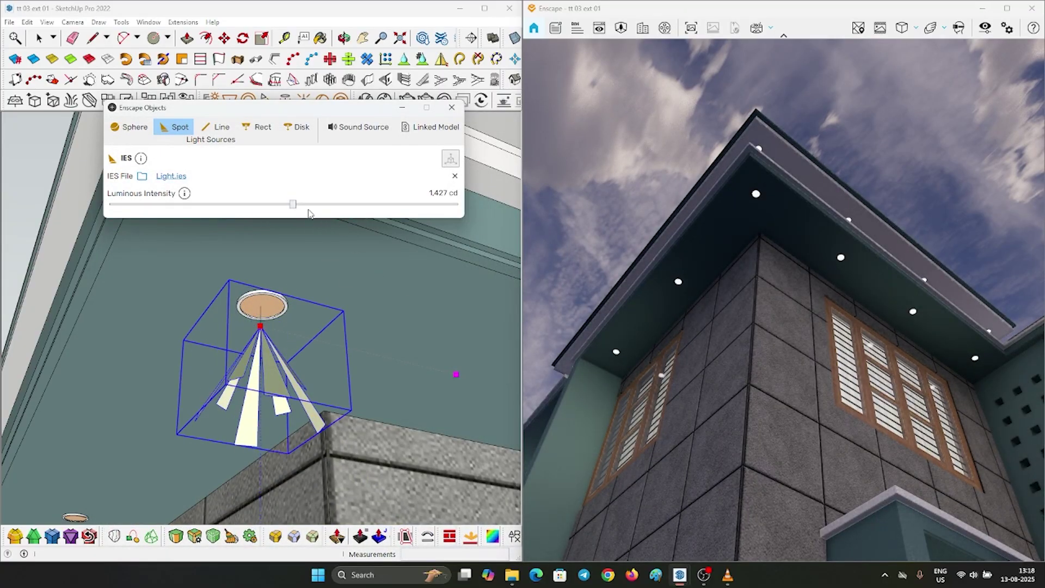
{"action": "left_click_drag", "start_coordinate": [354, 209], "coordinate": [408, 205]}
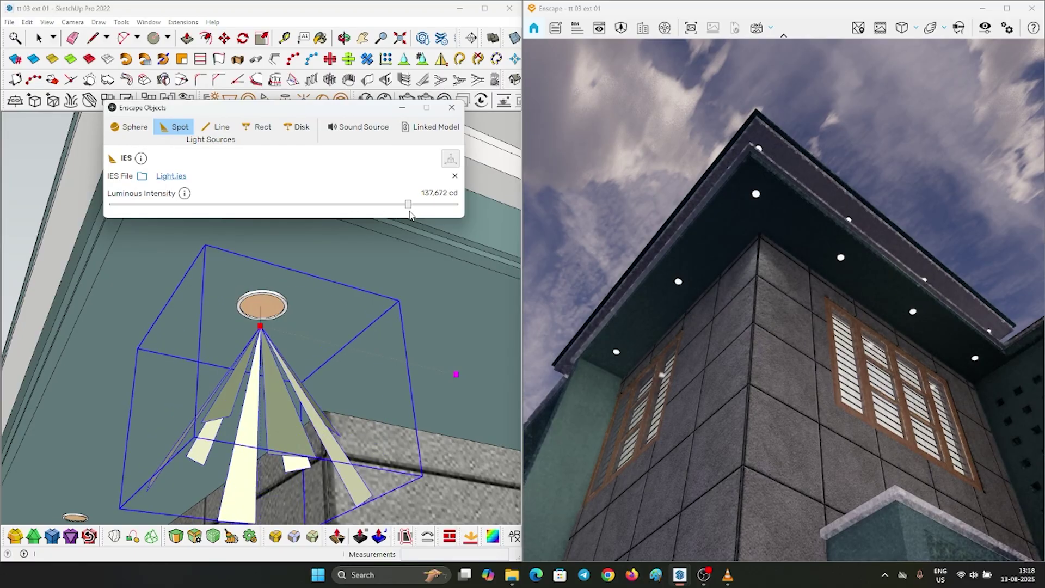
{"action": "mouse_move", "coordinate": [734, 258]}
{"action": "right_mouse_down"}
{"action": "mouse_move", "coordinate": [604, 268]}
{"action": "mouse_move", "coordinate": [735, 265]}
{"action": "mouse_move", "coordinate": [674, 266]}
{"action": "right_mouse_up"}
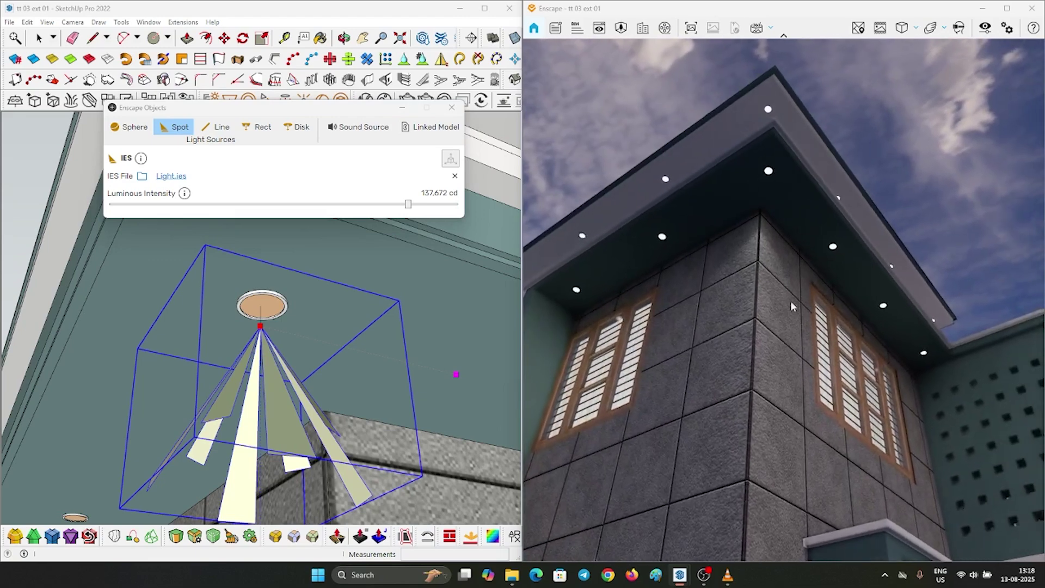
{"action": "left_click", "coordinate": [235, 204]}
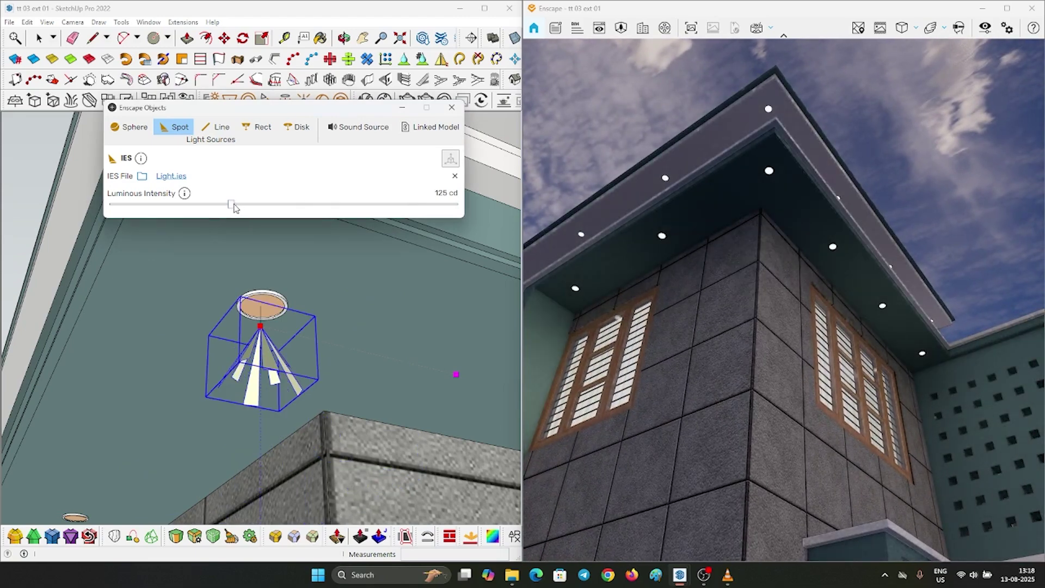
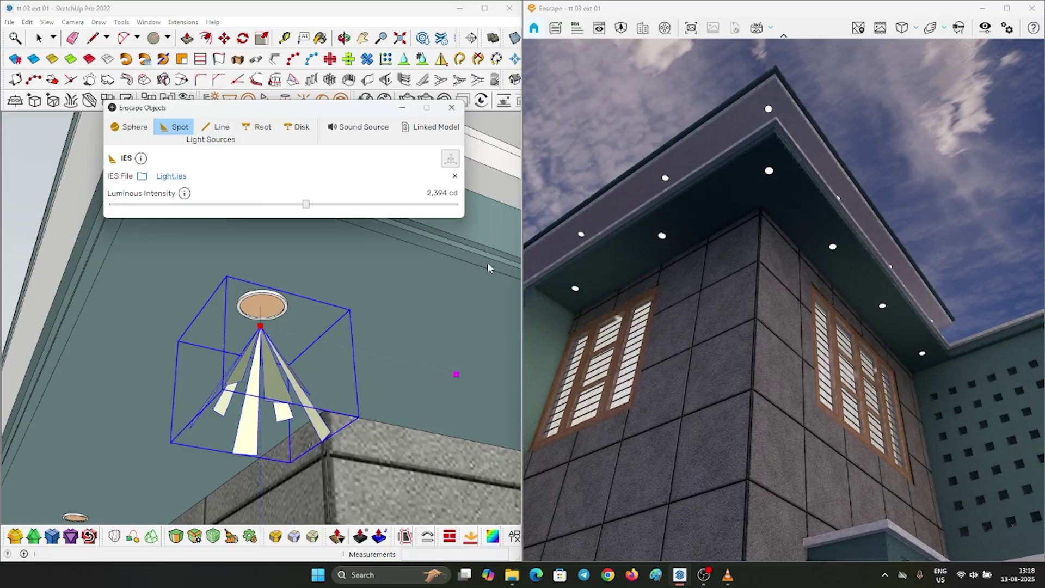
Delete the vertical guide line under the corner led spot
{"action": "key", "text": "space"}
{"action": "scroll", "coordinate": [255, 317], "scroll_direction": "up", "scroll_amount": 2}
{"action": "left_click", "coordinate": [262, 316]}
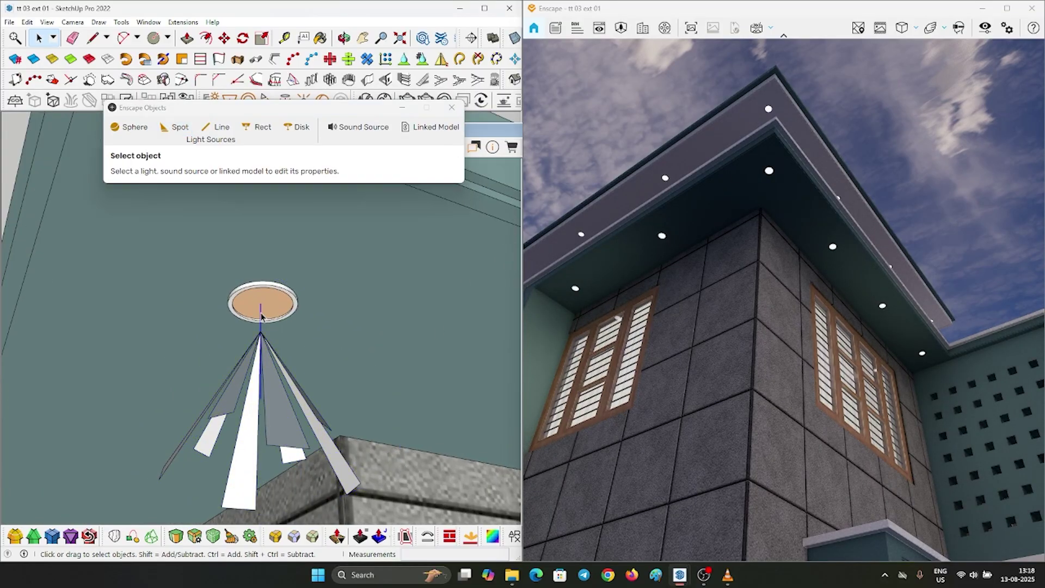
Move the Enscape render window out of the way and maximize the SketchUp window
{"action": "mouse_move", "coordinate": [962, 3]}
{"action": "left_mouse_down"}
{"action": "mouse_move", "coordinate": [870, 109]}
{"action": "mouse_move", "coordinate": [795, 144]}
{"action": "mouse_move", "coordinate": [322, 186]}
{"action": "left_mouse_up"}
{"action": "left_click", "coordinate": [634, 179]}
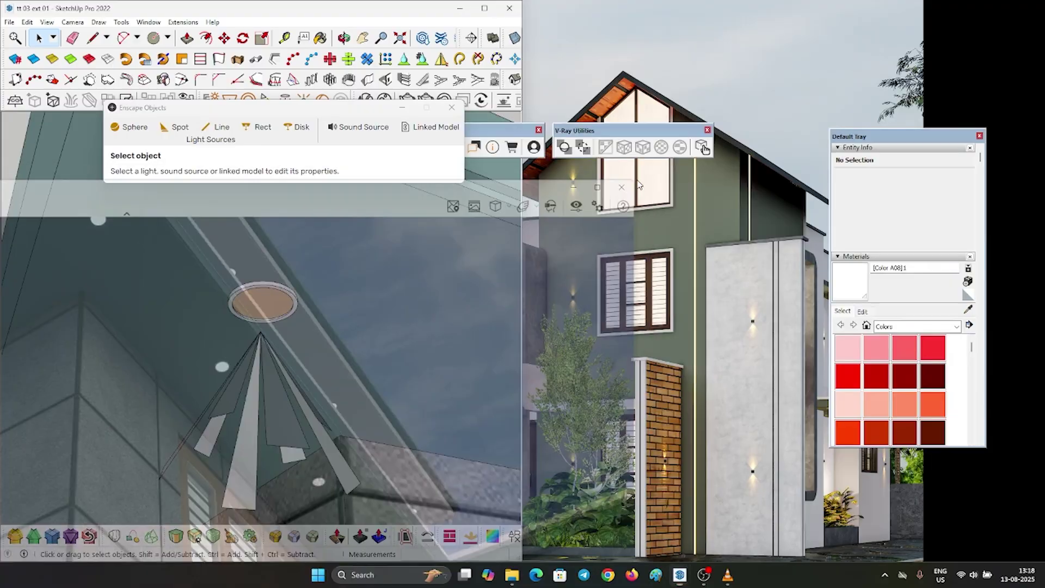
{"action": "scroll", "coordinate": [499, 306], "scroll_direction": "down", "scroll_amount": 1}
{"action": "left_click", "coordinate": [479, 9]}
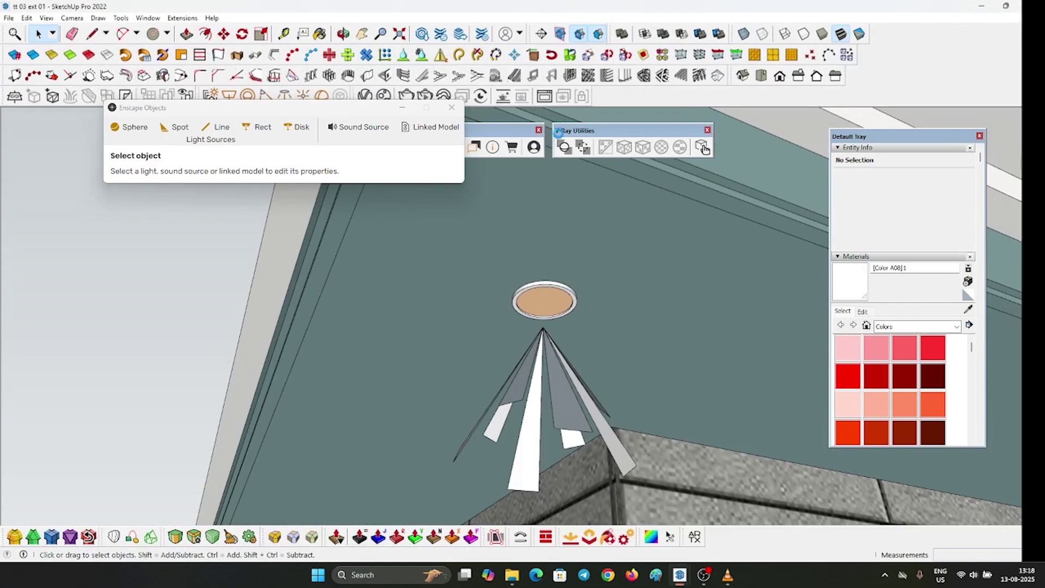
Try to copy the IES spot light from the corner to the next led spot under the same overhang
{"action": "scroll", "coordinate": [497, 314], "scroll_direction": "down", "scroll_amount": 5}
{"action": "scroll", "coordinate": [496, 315], "scroll_direction": "up", "scroll_amount": 1}
{"action": "left_click", "coordinate": [497, 315]}
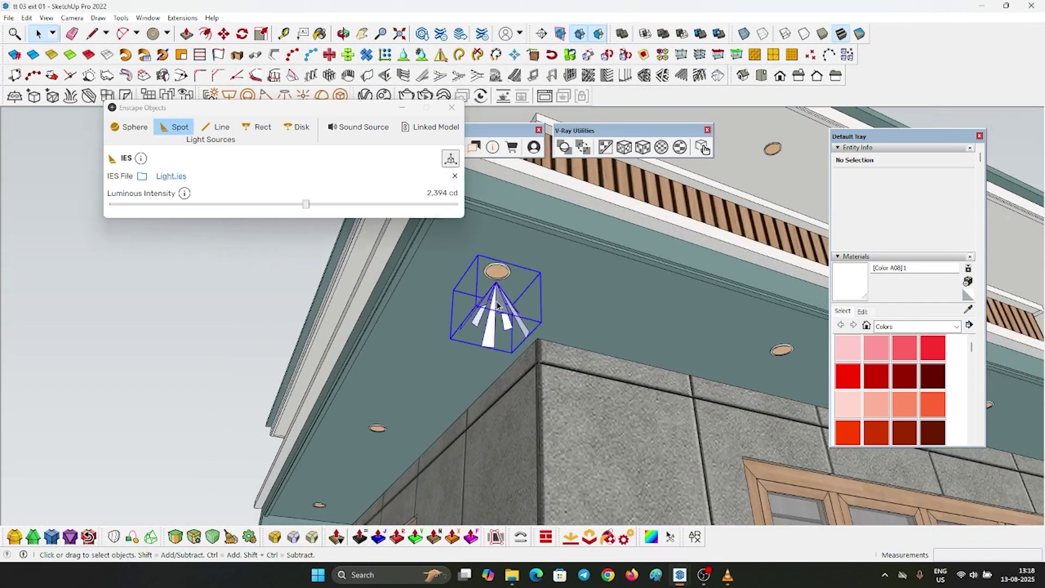
{"action": "scroll", "coordinate": [497, 313], "scroll_direction": "down", "scroll_amount": 5}
{"action": "scroll", "coordinate": [499, 308], "scroll_direction": "up", "scroll_amount": 3}
{"action": "scroll", "coordinate": [498, 307], "scroll_direction": "down", "scroll_amount": 3}
{"action": "mouse_move", "coordinate": [497, 306]}
{"action": "middle_mouse_down"}
{"action": "mouse_move", "coordinate": [467, 272]}
{"action": "mouse_move", "coordinate": [534, 238]}
{"action": "mouse_move", "coordinate": [536, 315]}
{"action": "mouse_move", "coordinate": [539, 299]}
{"action": "mouse_move", "coordinate": [493, 314]}
{"action": "middle_mouse_up"}
{"action": "key", "text": "m"}
{"action": "key", "text": "q"}
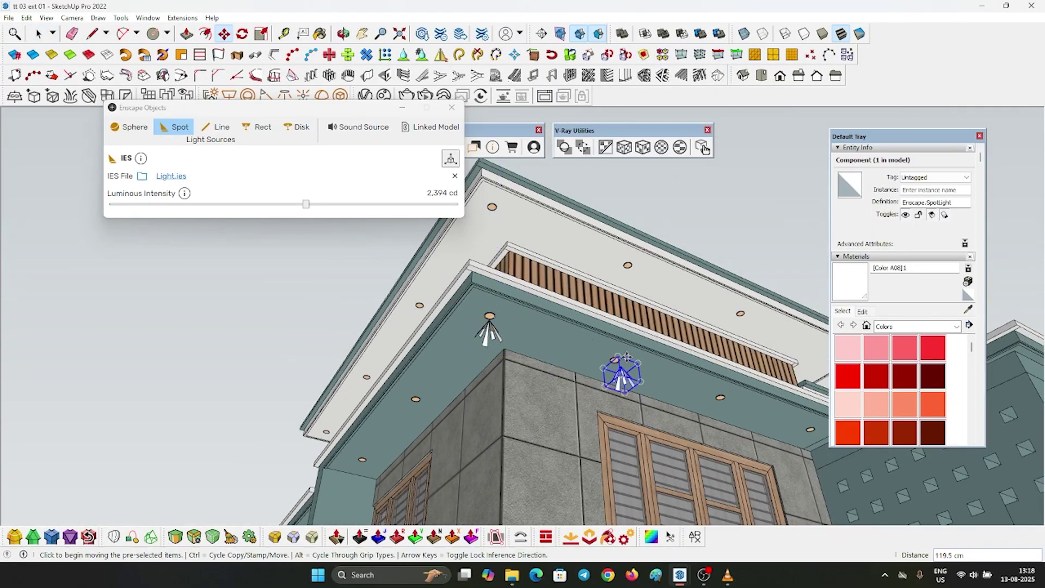
{"action": "key", "text": "space"}
Cut the IES spot light and paste it in place inside the corner led spot component so every copy carries it
{"action": "scroll", "coordinate": [503, 327], "scroll_direction": "up", "scroll_amount": 5}
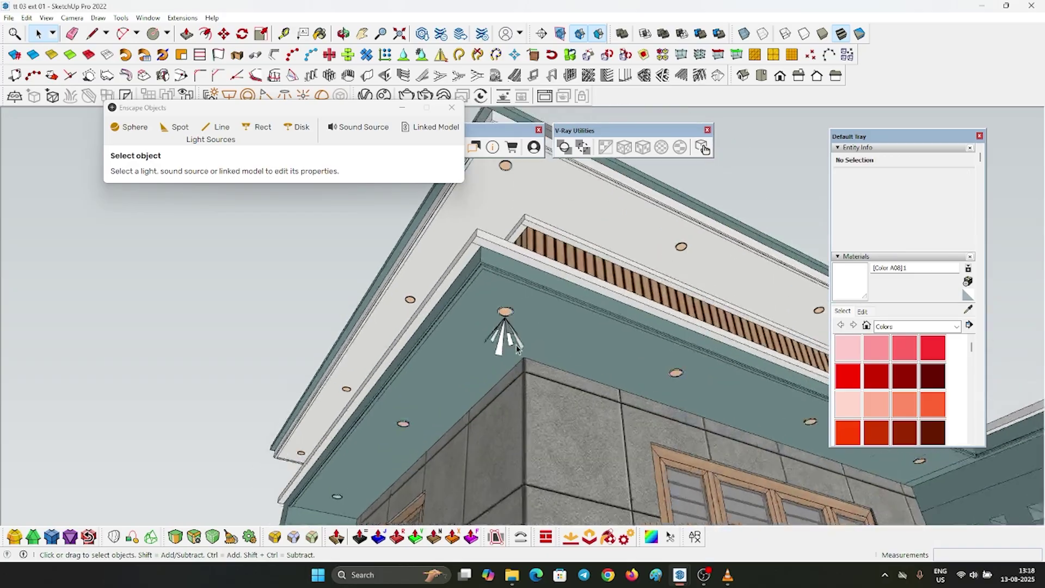
{"action": "left_click", "coordinate": [505, 329]}
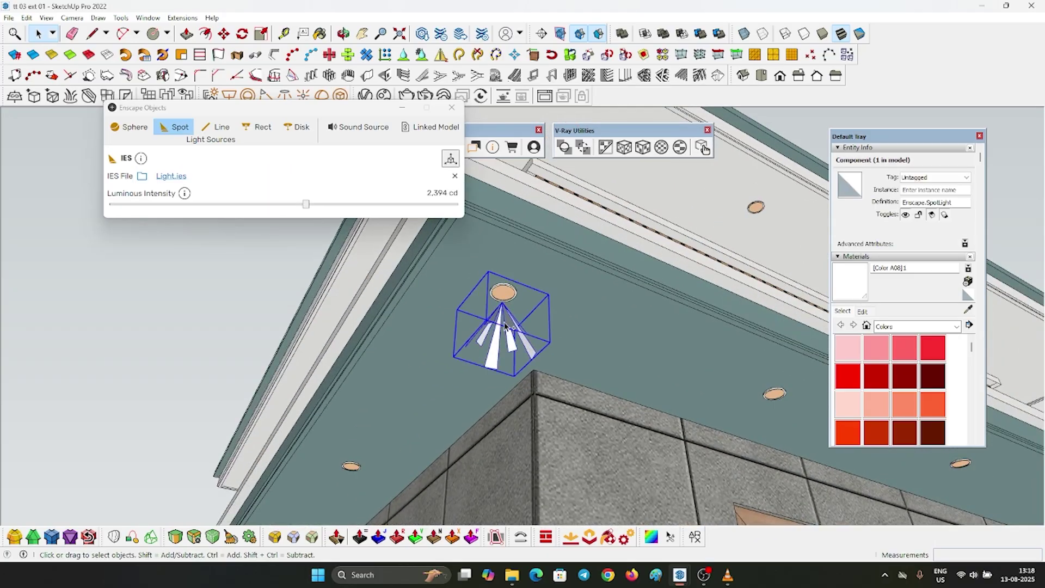
{"action": "left_click", "coordinate": [485, 313]}
{"action": "scroll", "coordinate": [505, 295], "scroll_direction": "up", "scroll_amount": 2}
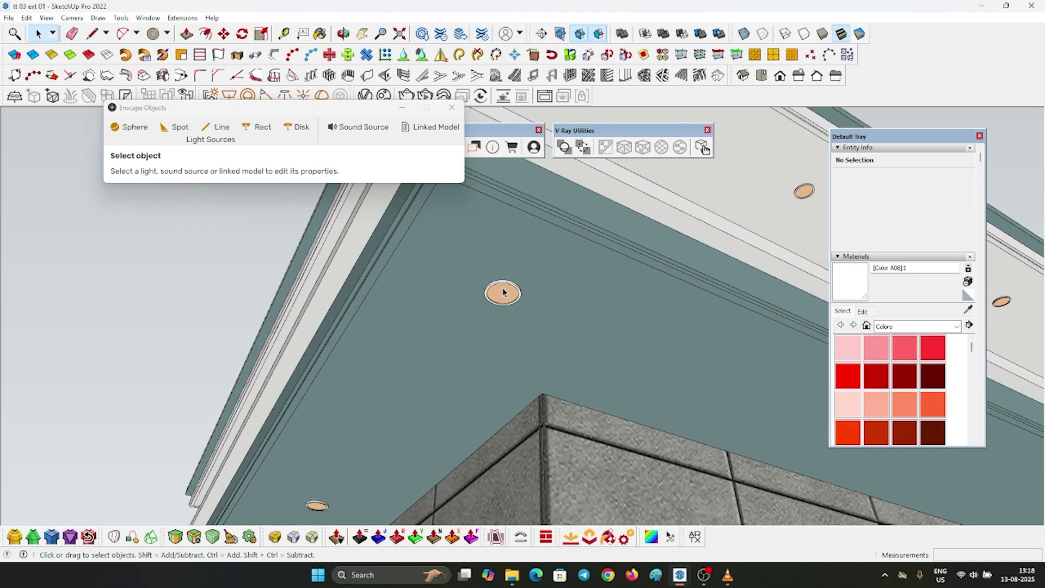
{"action": "double_click", "coordinate": [501, 295]}
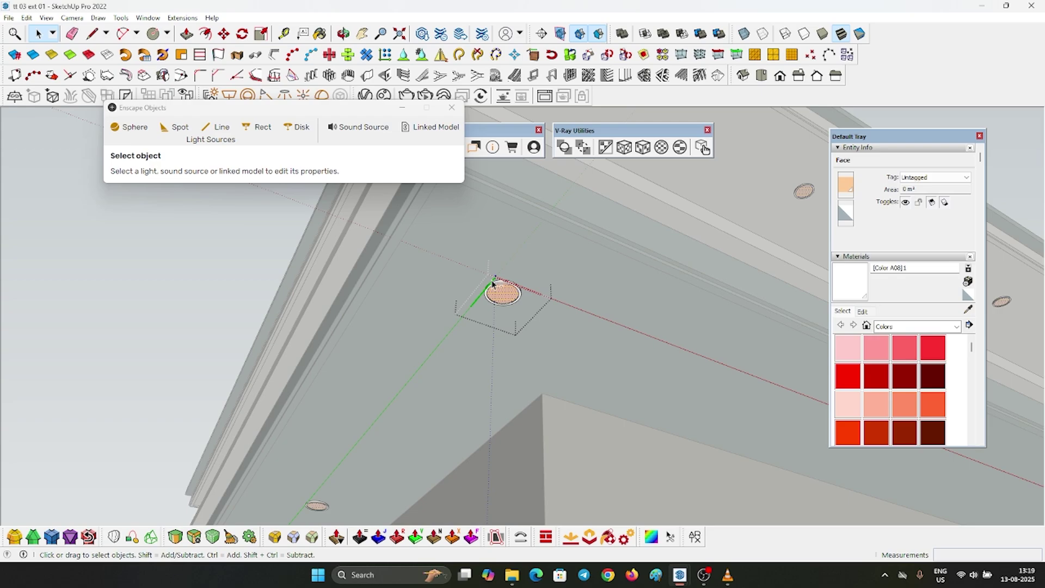
{"action": "key", "text": "Escape"}
{"action": "key", "text": "Escape"}
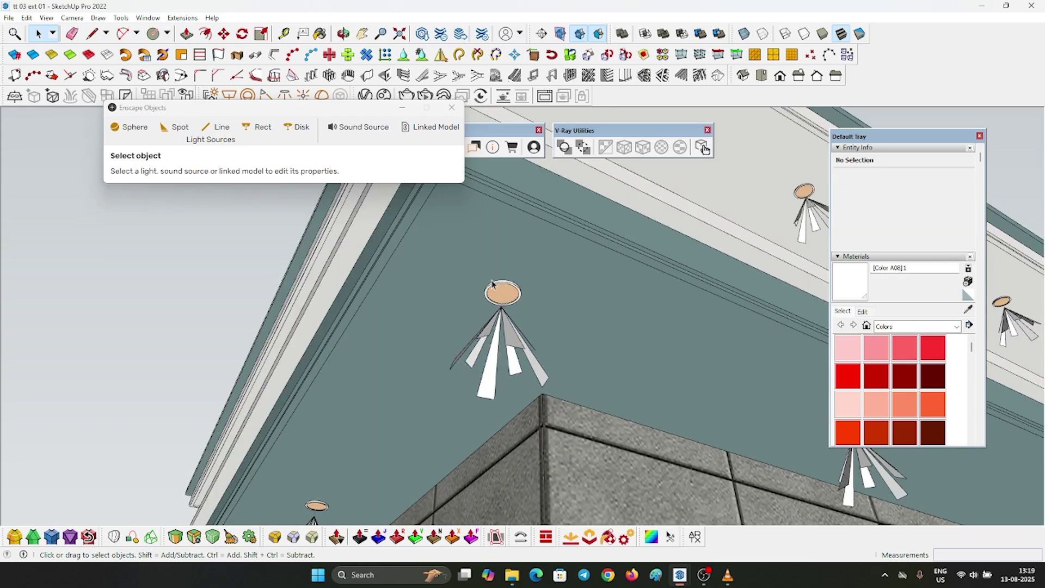
Try to isolate the porch roof slab from the rest of the model
{"action": "scroll", "coordinate": [533, 280], "scroll_direction": "down", "scroll_amount": 8}
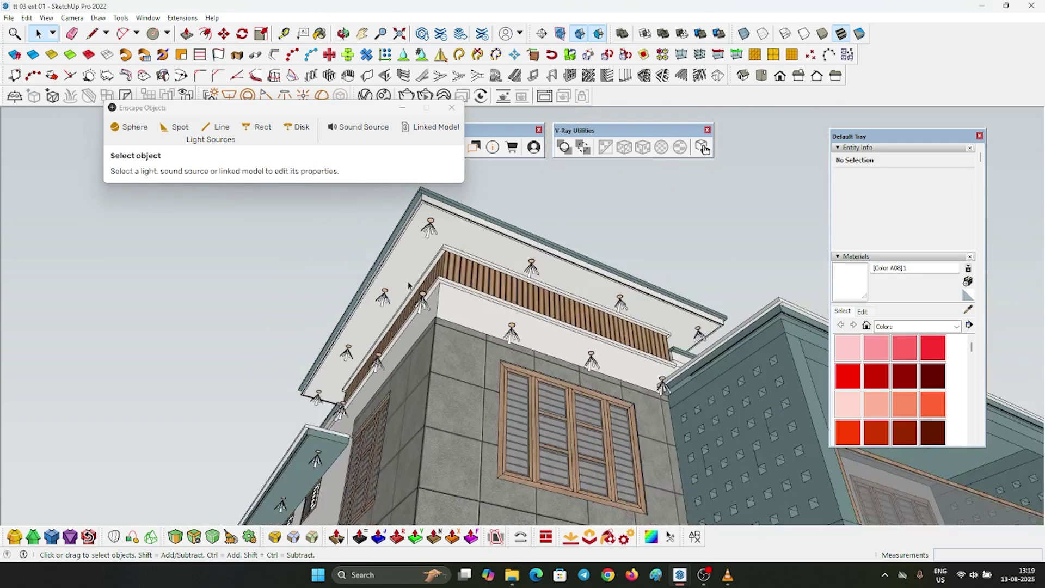
{"action": "middle_click_drag", "start_coordinate": [424, 414], "coordinate": [525, 417]}
{"action": "scroll", "coordinate": [518, 388], "scroll_direction": "up", "scroll_amount": 10}
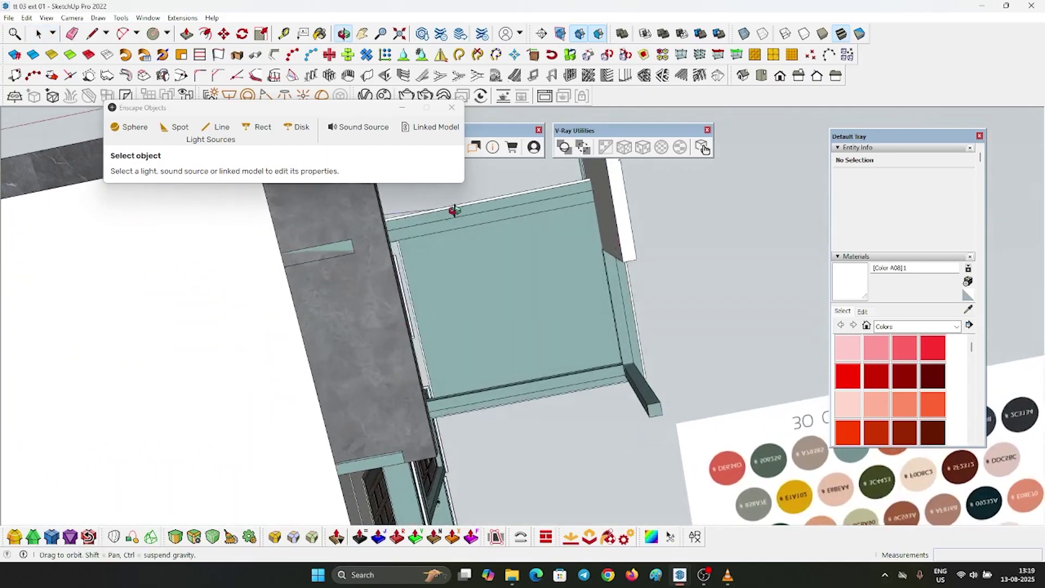
{"action": "left_click", "coordinate": [511, 294]}
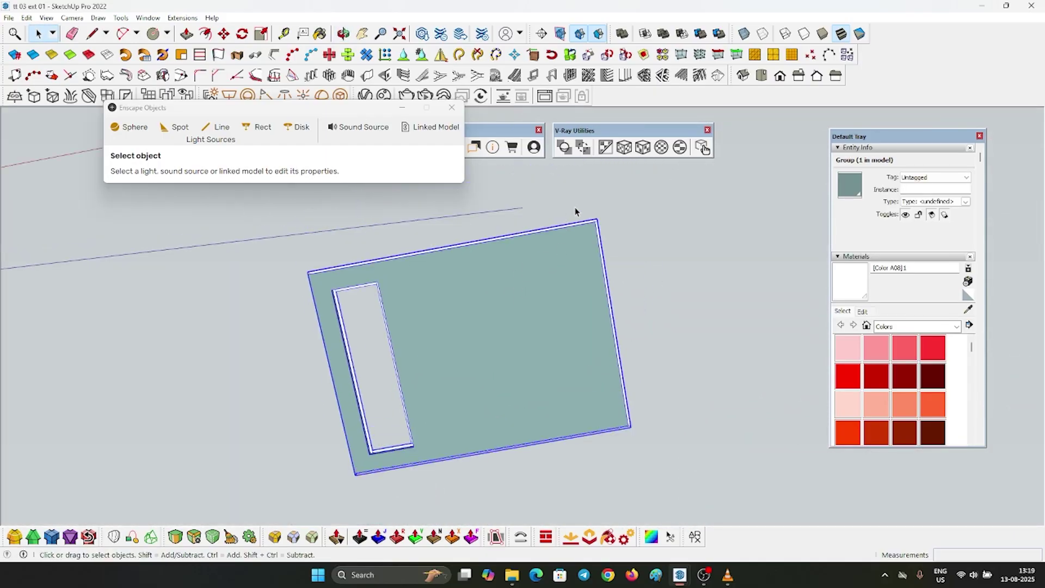
{"action": "key", "text": "ctrl+z"}
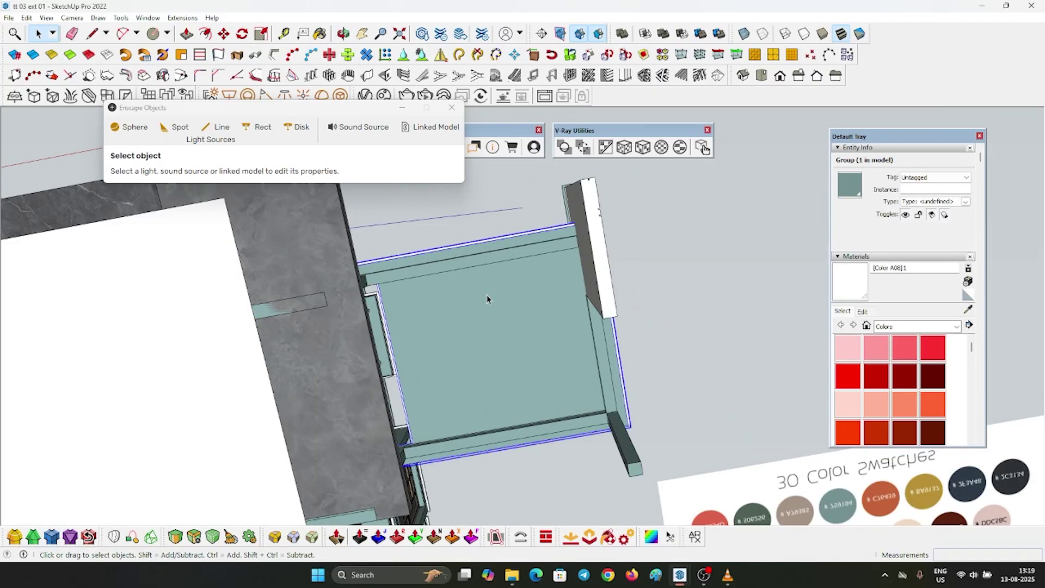
Isolate the porch roof slab and its beams from the rest of the model
{"action": "scroll", "coordinate": [487, 298], "scroll_direction": "up", "scroll_amount": 1}
{"action": "middle_click_drag", "start_coordinate": [647, 269], "coordinate": [627, 300]}
{"action": "middle_click_drag", "start_coordinate": [554, 370], "coordinate": [568, 355]}
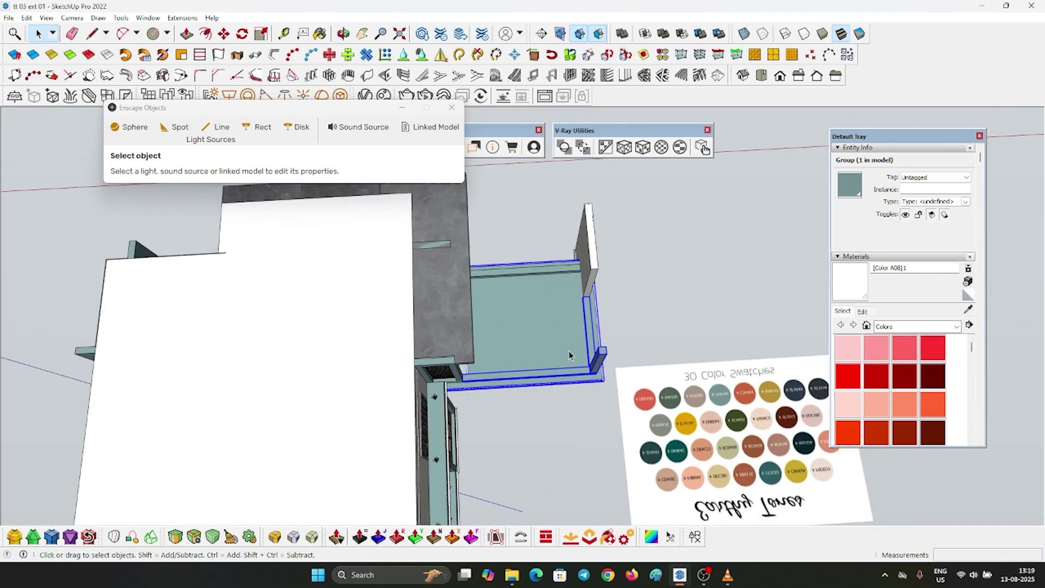
{"action": "key", "text": "ctrl+y"}
{"action": "scroll", "coordinate": [540, 286], "scroll_direction": "up", "scroll_amount": 3}
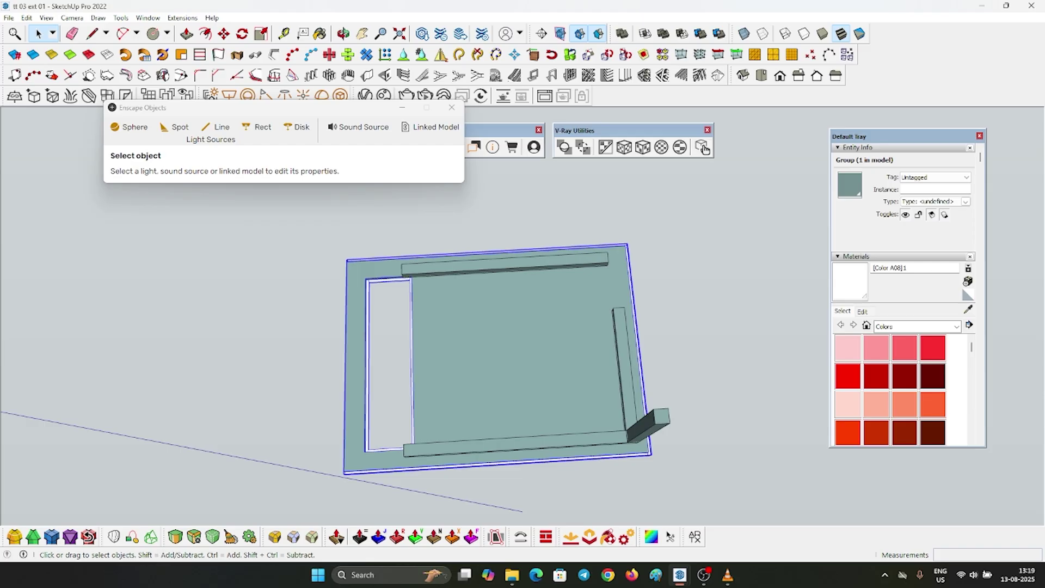
Import the "spot bullet 5 cm" model from the LIGHT'S folder under ELECTRICALS & ELECTRONICS in 3D MODELS
{"action": "left_click", "coordinate": [9, 18]}
{"action": "left_click", "coordinate": [33, 217]}
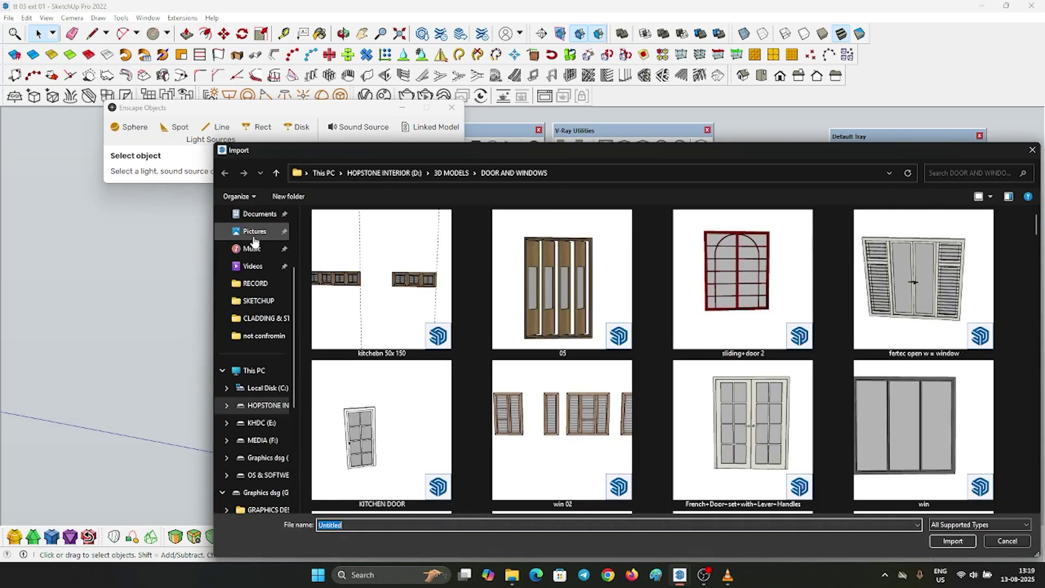
{"action": "left_click_drag", "start_coordinate": [489, 146], "coordinate": [336, 111]}
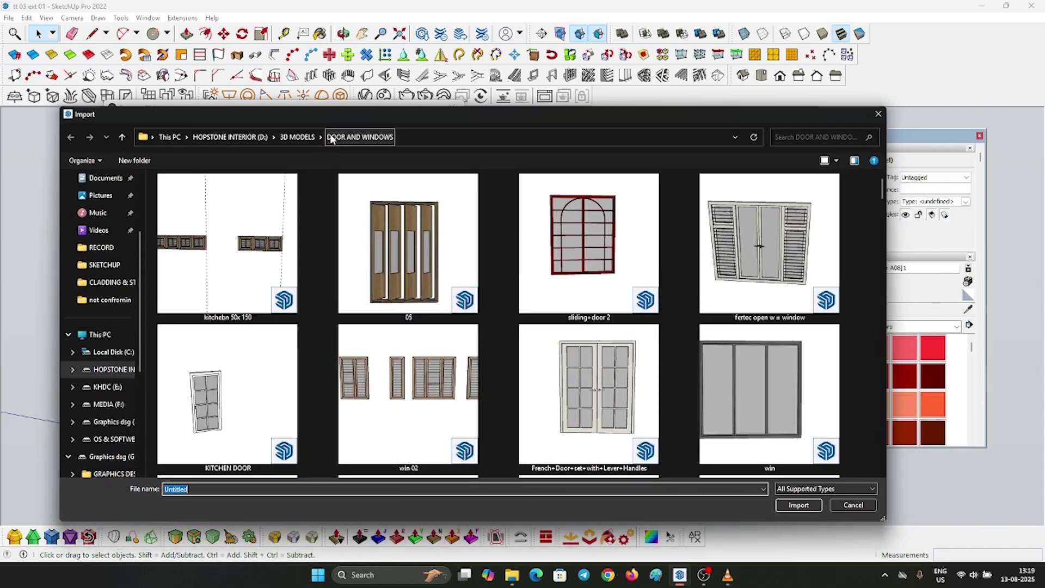
{"action": "left_click", "coordinate": [297, 137]}
{"action": "double_click", "coordinate": [784, 408]}
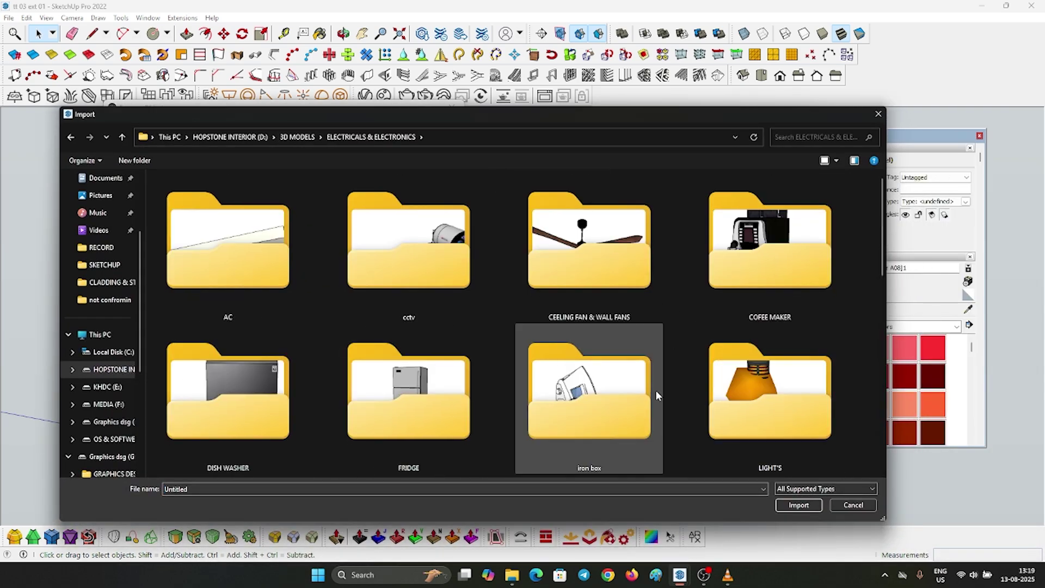
{"action": "double_click", "coordinate": [768, 397]}
{"action": "left_click", "coordinate": [768, 397]}
{"action": "scroll", "coordinate": [599, 338], "scroll_direction": "down", "scroll_amount": 2}
{"action": "scroll", "coordinate": [723, 332], "scroll_direction": "down", "scroll_amount": 4}
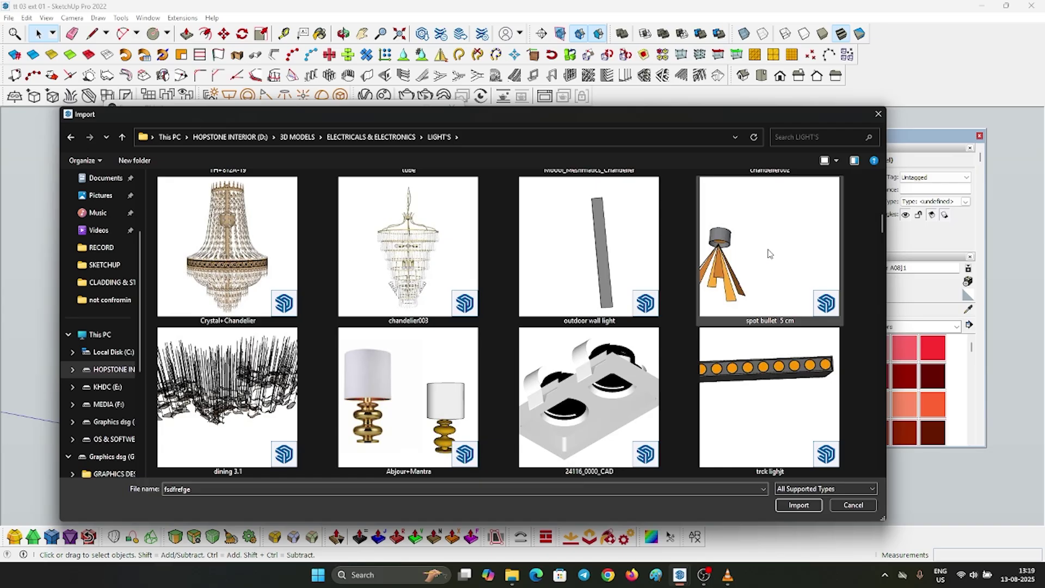
{"action": "double_click", "coordinate": [750, 235]}
{"action": "left_click", "coordinate": [515, 287]}
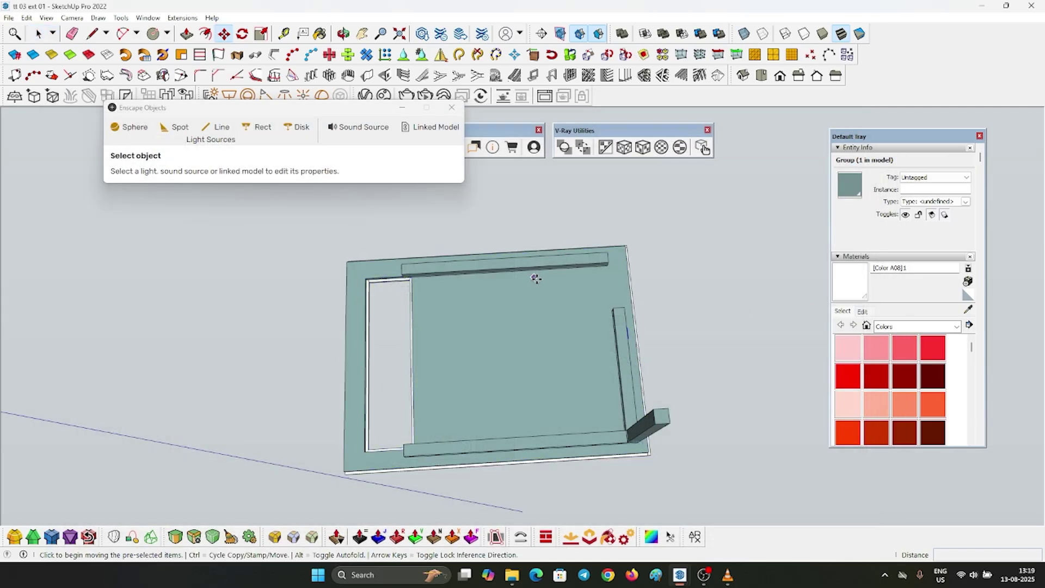
Place the spot bullet on the porch slab's underside and copy it into an evenly spaced row of three
{"action": "scroll", "coordinate": [628, 338], "scroll_direction": "up", "scroll_amount": 2}
{"action": "scroll", "coordinate": [753, 331], "scroll_direction": "up", "scroll_amount": 2}
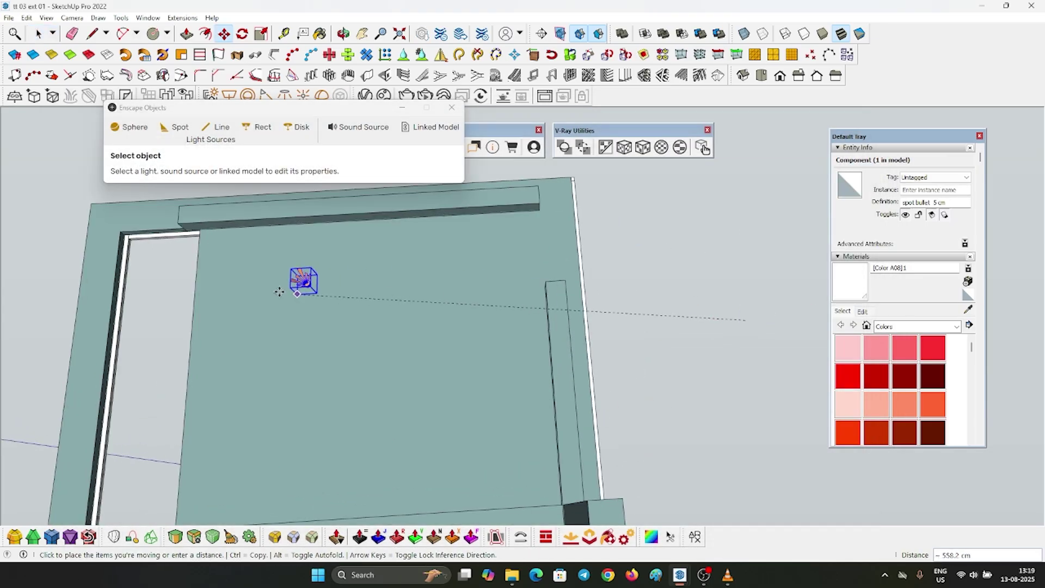
{"action": "left_click", "coordinate": [243, 278]}
{"action": "scroll", "coordinate": [719, 361], "scroll_direction": "down", "scroll_amount": 3}
{"action": "middle_click_drag", "start_coordinate": [718, 361], "coordinate": [618, 343]}
{"action": "scroll", "coordinate": [424, 285], "scroll_direction": "up", "scroll_amount": 4}
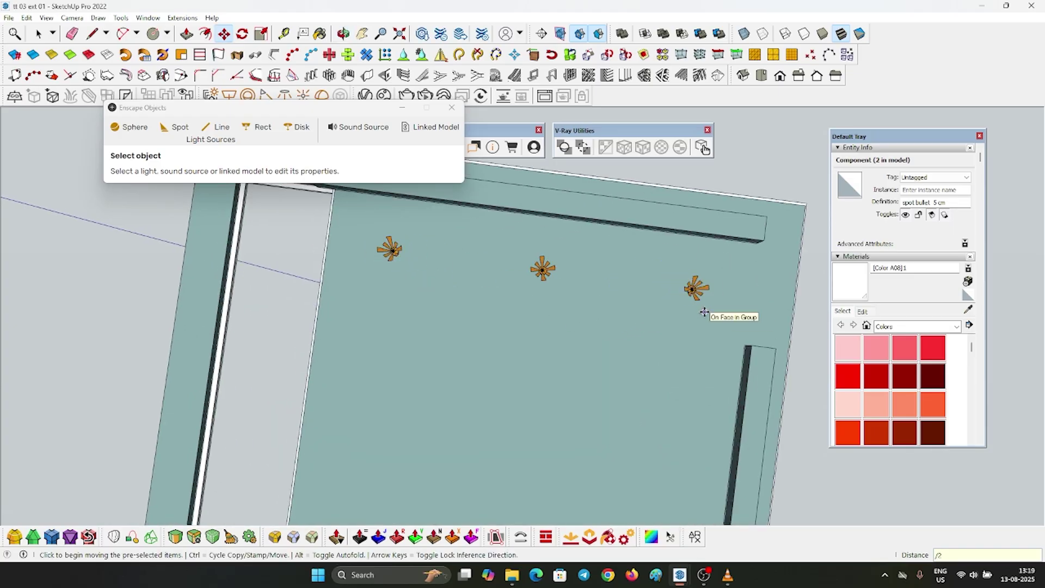
Copy the row of three spot bullets across the porch slab to form a second row near the opposite beam
{"action": "key", "text": "space"}
{"action": "scroll", "coordinate": [455, 387], "scroll_direction": "down", "scroll_amount": 3}
{"action": "middle_click_drag", "start_coordinate": [455, 388], "coordinate": [463, 378]}
{"action": "left_click_drag", "start_coordinate": [662, 412], "coordinate": [676, 329]}
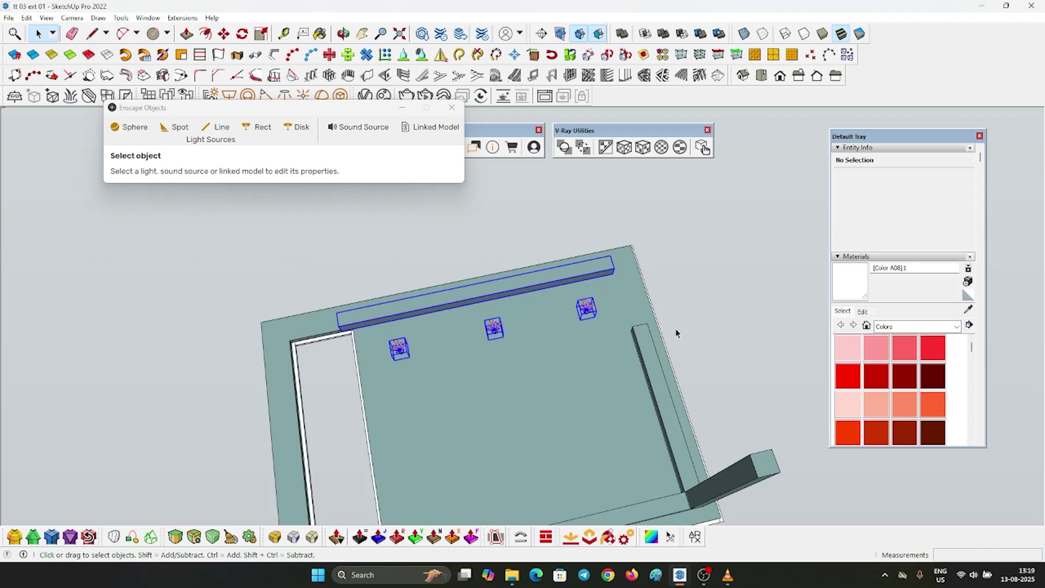
{"action": "scroll", "coordinate": [676, 329], "scroll_direction": "down", "scroll_amount": 2}
{"action": "middle_click_drag", "start_coordinate": [677, 329], "coordinate": [511, 354]}
{"action": "scroll", "coordinate": [512, 319], "scroll_direction": "up", "scroll_amount": 2}
{"action": "left_click", "coordinate": [511, 320], "text": "shift"}
{"action": "scroll", "coordinate": [531, 316], "scroll_direction": "up", "scroll_amount": 2}
{"action": "key", "text": "m"}
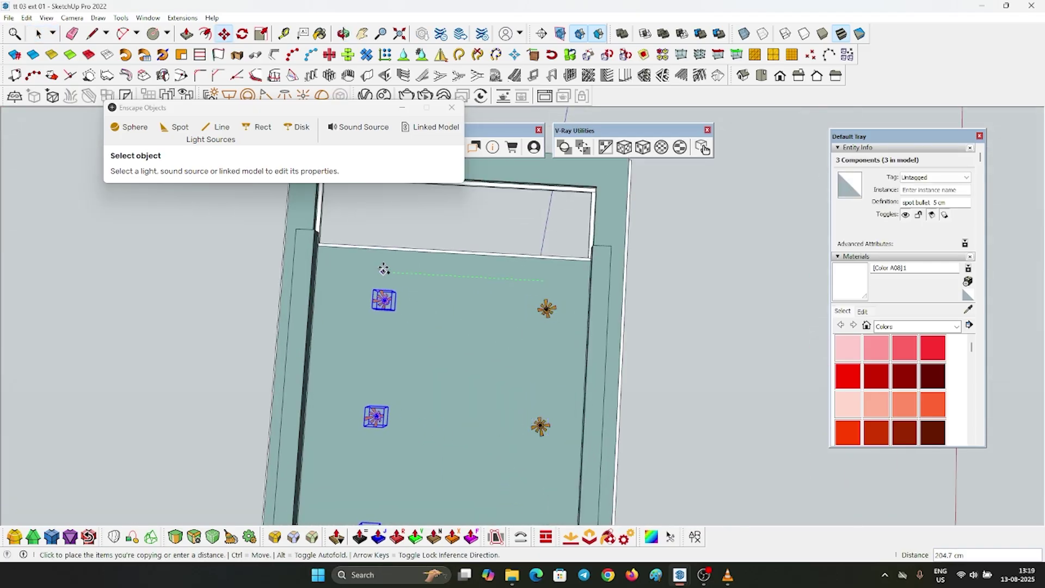
{"action": "left_click", "coordinate": [372, 268]}
{"action": "scroll", "coordinate": [676, 319], "scroll_direction": "down", "scroll_amount": 3}
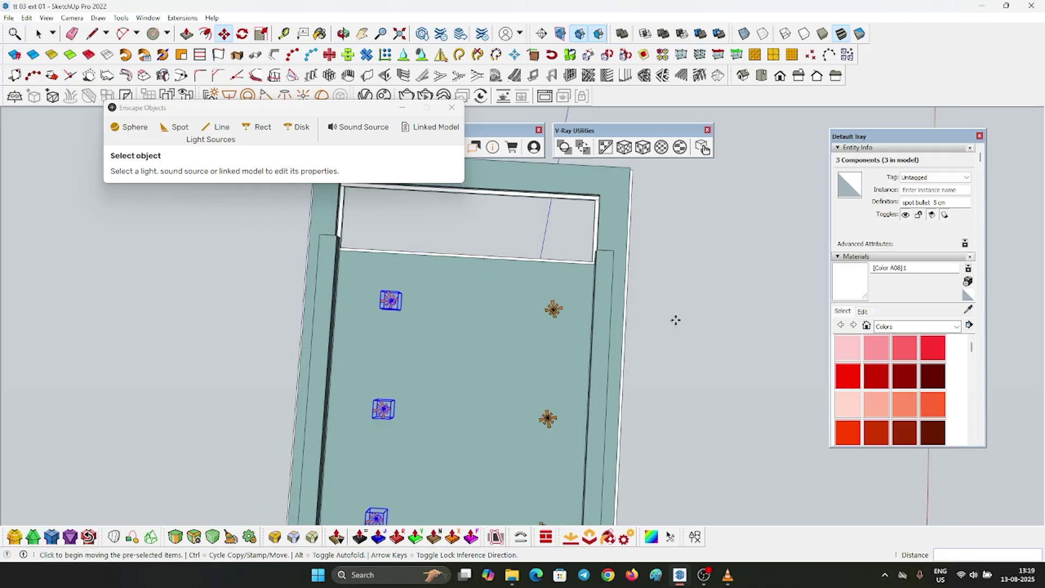
{"action": "middle_click_drag", "start_coordinate": [676, 320], "coordinate": [482, 317]}
{"action": "key", "text": "space"}
Sample the orange Color C04 material from the lens of one of the porch spot bullets
{"action": "scroll", "coordinate": [506, 293], "scroll_direction": "up", "scroll_amount": 5}
{"action": "scroll", "coordinate": [478, 187], "scroll_direction": "down", "scroll_amount": 4}
{"action": "middle_click_drag", "start_coordinate": [479, 186], "coordinate": [673, 402]}
{"action": "scroll", "coordinate": [673, 402], "scroll_direction": "down", "scroll_amount": 3}
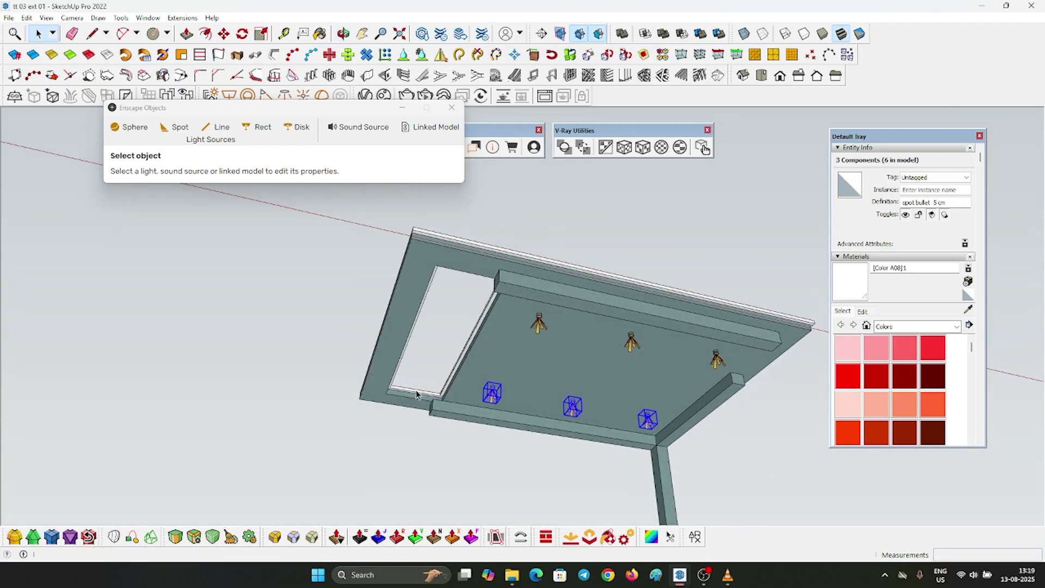
{"action": "scroll", "coordinate": [522, 293], "scroll_direction": "up", "scroll_amount": 8}
{"action": "scroll", "coordinate": [523, 292], "scroll_direction": "up", "scroll_amount": 5}
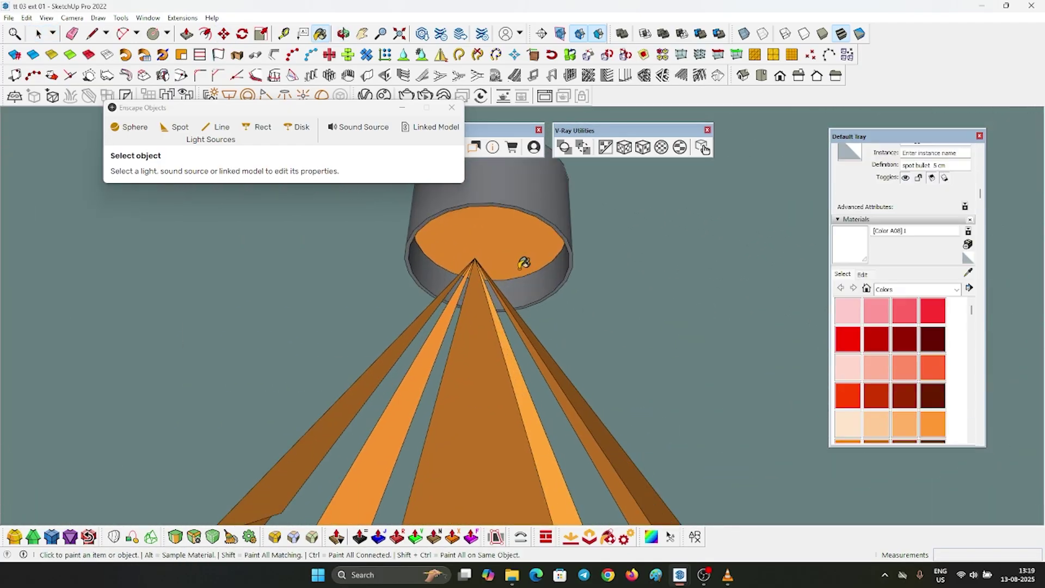
Open the spot bullet component and Push/Pull its orange lens face down close to the housing's rim
{"action": "double_click", "coordinate": [524, 310]}
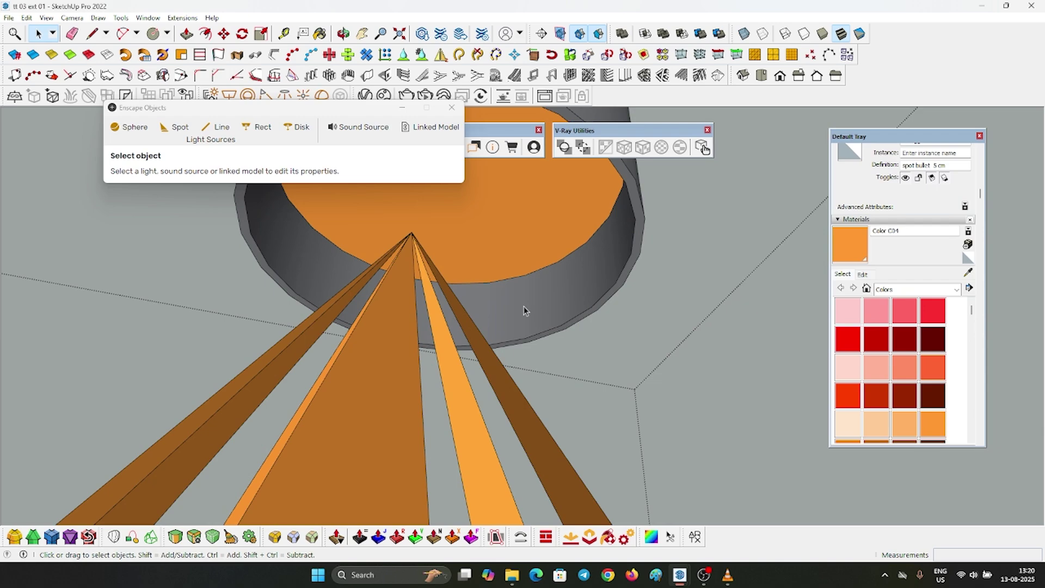
{"action": "left_click", "coordinate": [523, 231]}
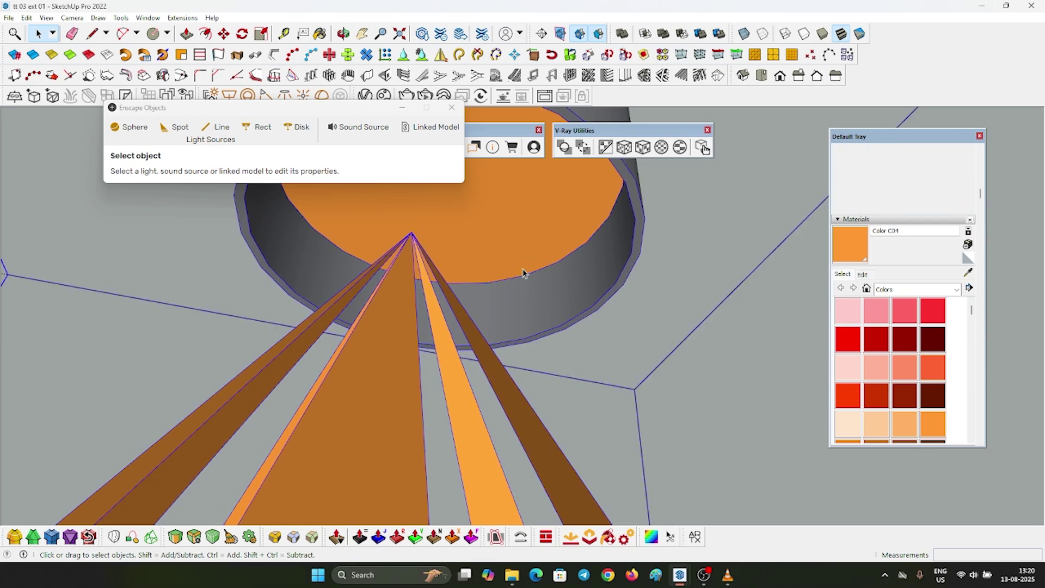
{"action": "scroll", "coordinate": [499, 344], "scroll_direction": "up", "scroll_amount": 2}
{"action": "double_click", "coordinate": [492, 342]}
{"action": "left_click", "coordinate": [475, 241]}
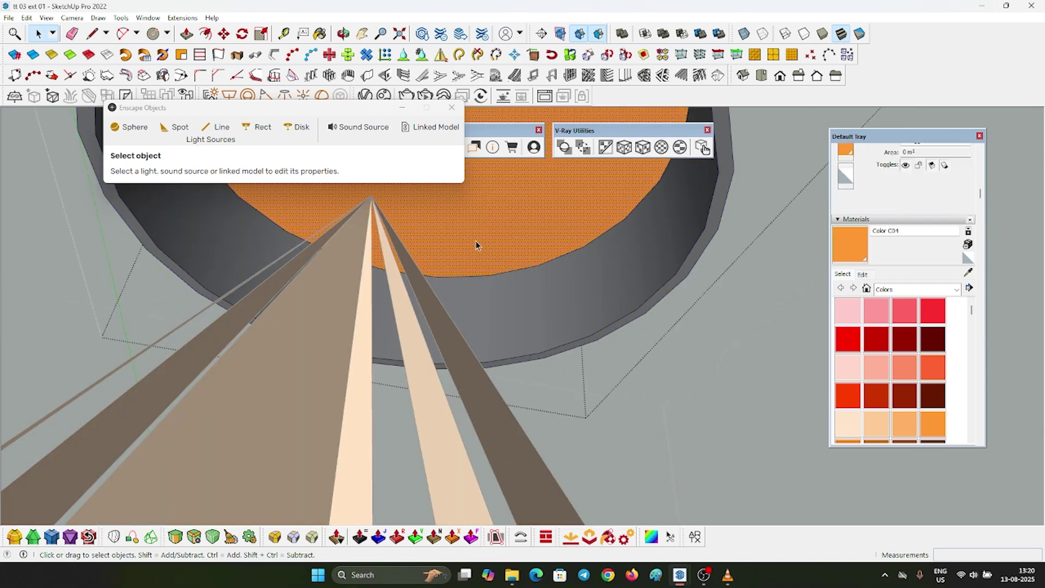
{"action": "key", "text": "p"}
{"action": "left_click", "coordinate": [487, 224]}
{"action": "left_click", "coordinate": [499, 315]}
{"action": "key", "text": "space"}
{"action": "key", "text": "Escape"}
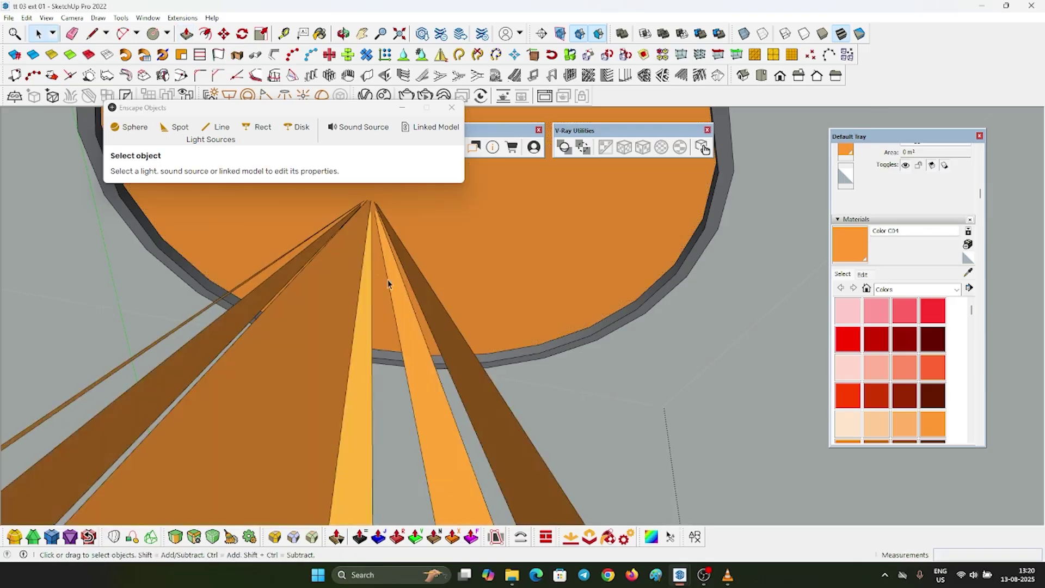
Move the IES spot light inside the spot bullet component slightly down, clear of the lens, and close the component
{"action": "scroll", "coordinate": [353, 252], "scroll_direction": "down", "scroll_amount": 3}
{"action": "left_click", "coordinate": [378, 308]}
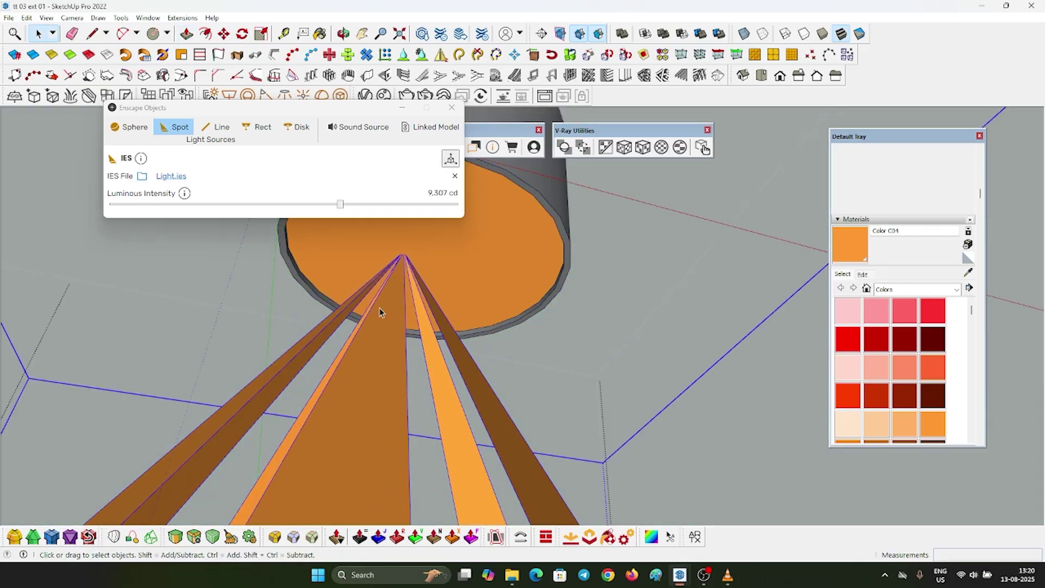
{"action": "scroll", "coordinate": [380, 312], "scroll_direction": "down", "scroll_amount": 3}
{"action": "key", "text": "m"}
{"action": "left_click", "coordinate": [401, 270]}
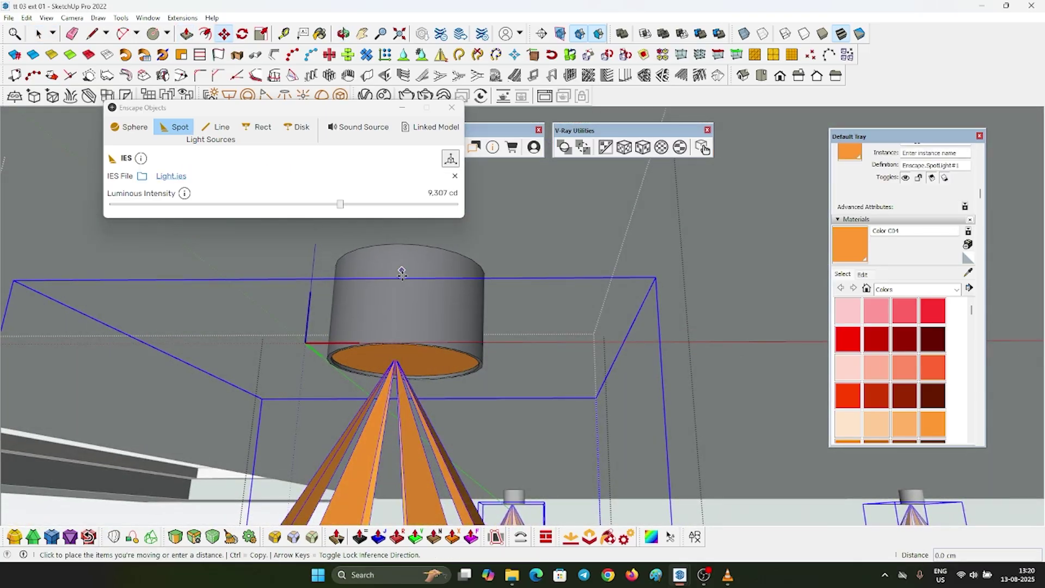
{"action": "left_click", "coordinate": [402, 297]}
{"action": "key", "text": "space"}
{"action": "key", "text": "Escape"}
{"action": "scroll", "coordinate": [420, 271], "scroll_direction": "down", "scroll_amount": 8}
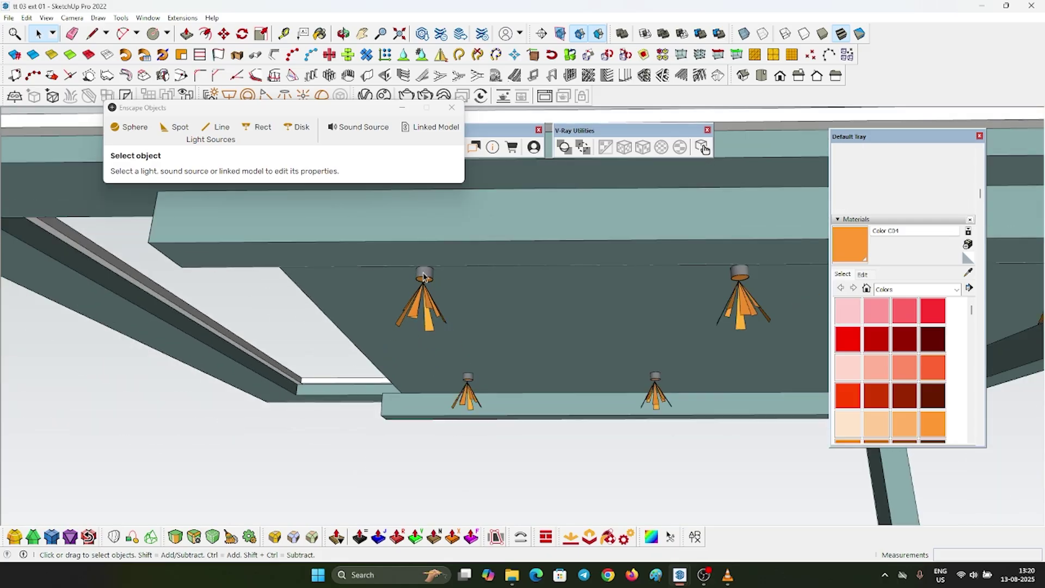
Reveal the rest of the model and hide the glass railing with the wooden handrail on the upper balcony
{"action": "scroll", "coordinate": [430, 270], "scroll_direction": "down", "scroll_amount": 5}
{"action": "middle_click_drag", "start_coordinate": [430, 271], "coordinate": [527, 345]}
{"action": "scroll", "coordinate": [443, 381], "scroll_direction": "down", "scroll_amount": 10}
{"action": "mouse_move", "coordinate": [443, 397]}
{"action": "middle_mouse_down"}
{"action": "mouse_move", "coordinate": [443, 420]}
{"action": "mouse_move", "coordinate": [679, 249]}
{"action": "mouse_move", "coordinate": [707, 305]}
{"action": "middle_mouse_up"}
{"action": "scroll", "coordinate": [679, 249], "scroll_direction": "down", "scroll_amount": 3}
{"action": "scroll", "coordinate": [553, 245], "scroll_direction": "up", "scroll_amount": 10}
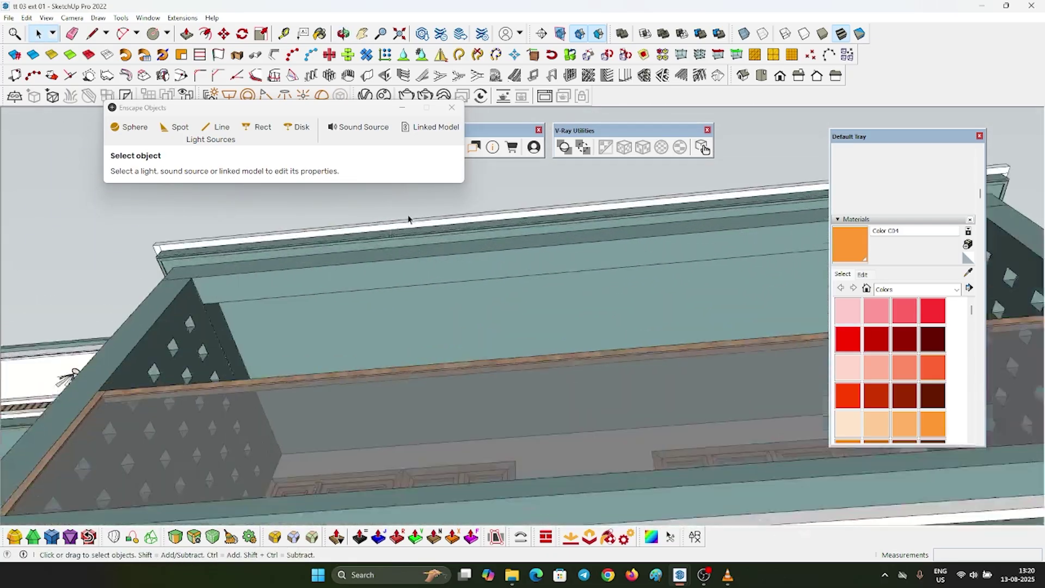
{"action": "mouse_move", "coordinate": [408, 218]}
{"action": "middle_mouse_down"}
{"action": "mouse_move", "coordinate": [496, 344]}
{"action": "mouse_move", "coordinate": [469, 407]}
{"action": "middle_mouse_up"}
{"action": "scroll", "coordinate": [495, 344], "scroll_direction": "up", "scroll_amount": 3}
{"action": "right_click", "coordinate": [469, 407]}
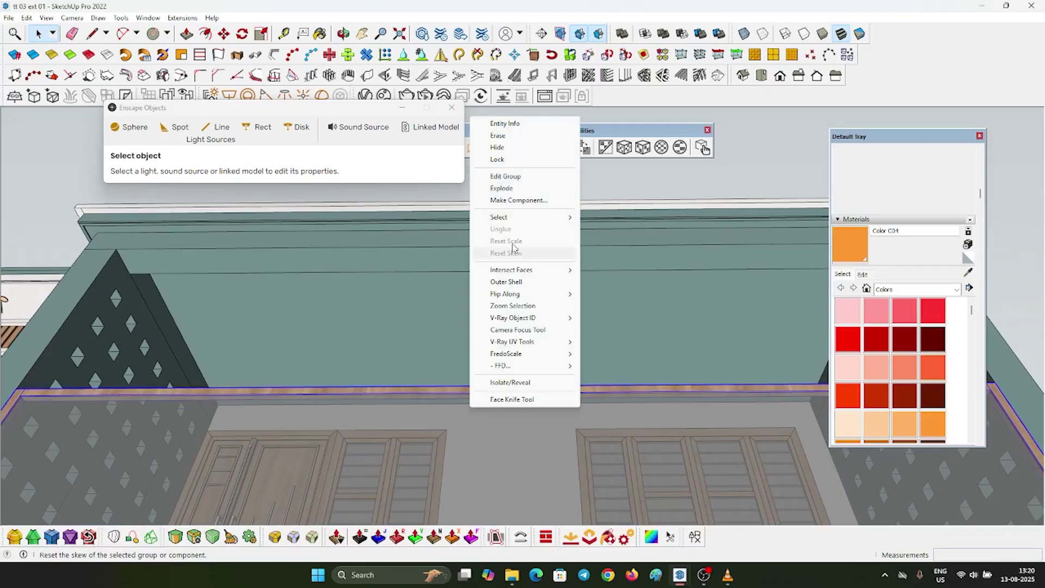
{"action": "left_click", "coordinate": [496, 152]}
Draw a circle with an 8 cm radius on the balcony ceiling near the perforated side wall
{"action": "scroll", "coordinate": [392, 290], "scroll_direction": "down", "scroll_amount": 5}
{"action": "mouse_move", "coordinate": [392, 288]}
{"action": "middle_mouse_down"}
{"action": "mouse_move", "coordinate": [384, 305]}
{"action": "mouse_move", "coordinate": [407, 279]}
{"action": "middle_mouse_up"}
{"action": "scroll", "coordinate": [332, 281], "scroll_direction": "up", "scroll_amount": 6}
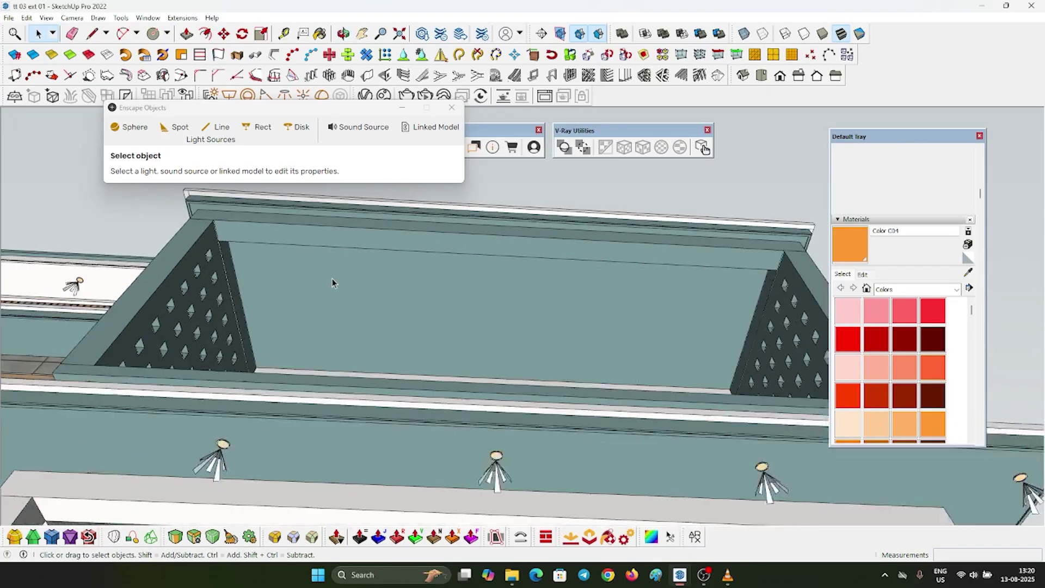
{"action": "middle_click_drag", "start_coordinate": [331, 280], "coordinate": [324, 306]}
{"action": "scroll", "coordinate": [325, 305], "scroll_direction": "up", "scroll_amount": 2}
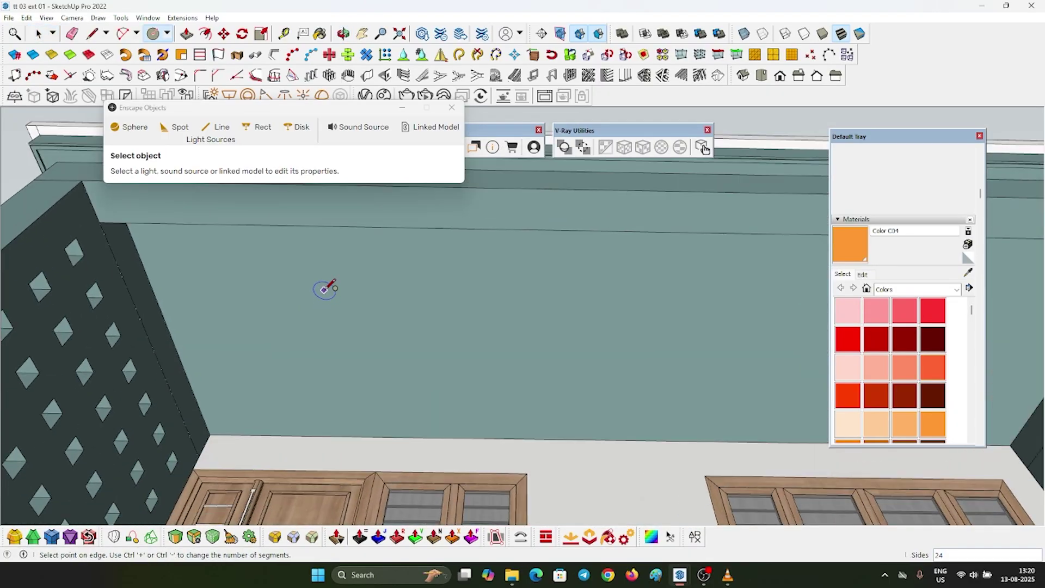
{"action": "left_click", "coordinate": [405, 340]}
{"action": "type", "text": "8"}
{"action": "key", "text": "Return"}
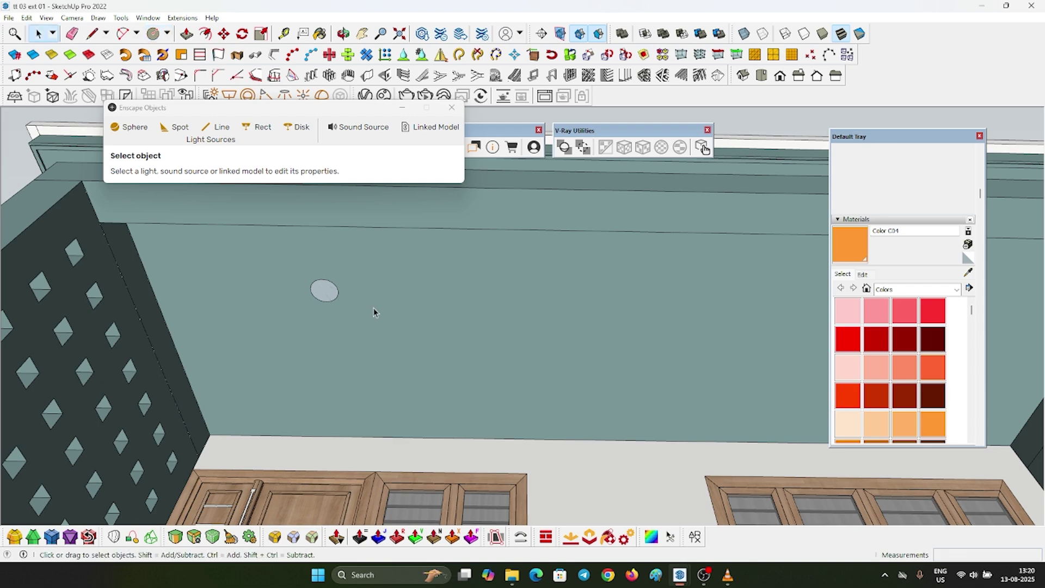
Push/Pull the circle into a thin disc on the balcony ceiling and make it a component
{"action": "key", "text": "p"}
{"action": "scroll", "coordinate": [303, 296], "scroll_direction": "up", "scroll_amount": 3}
{"action": "left_click", "coordinate": [354, 301]}
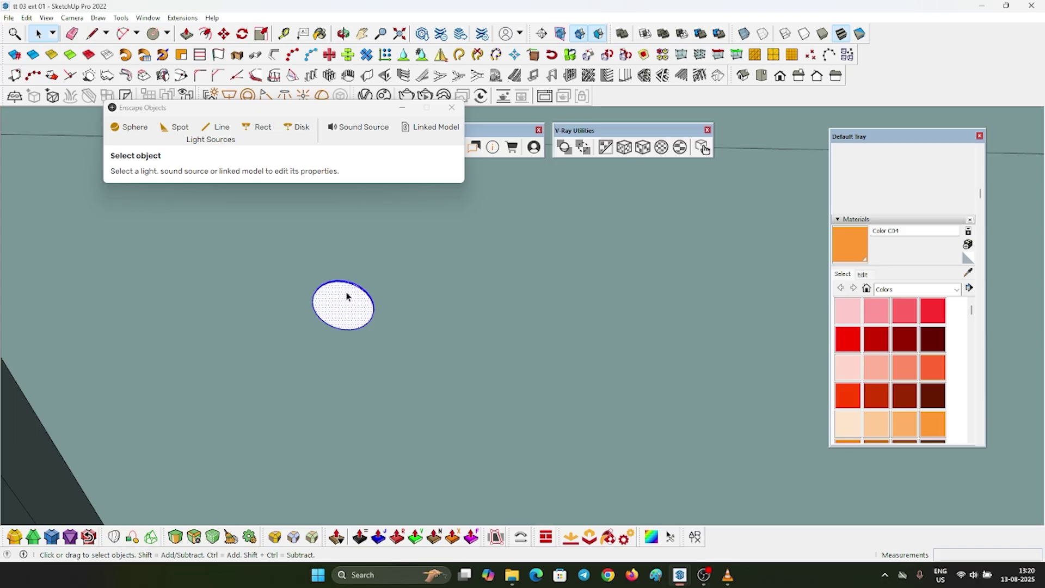
{"action": "right_click", "coordinate": [347, 297]}
{"action": "left_click", "coordinate": [396, 330]}
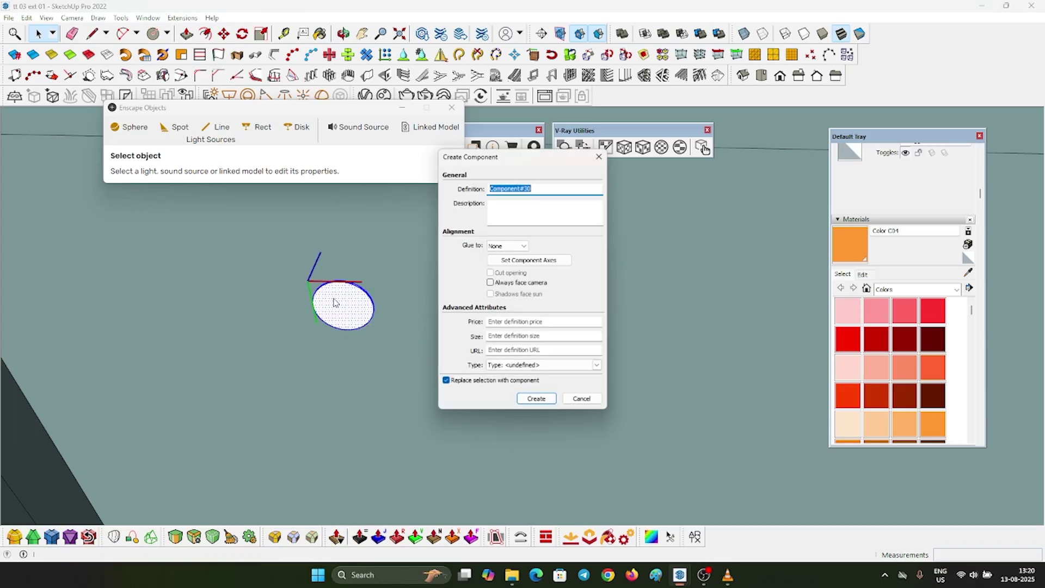
{"action": "left_click", "coordinate": [554, 403]}
Offset the disc's face inward inside the component to form a narrow rim, and slightly recess the inner face
{"action": "double_click", "coordinate": [340, 305]}
{"action": "scroll", "coordinate": [282, 289], "scroll_direction": "up", "scroll_amount": 5}
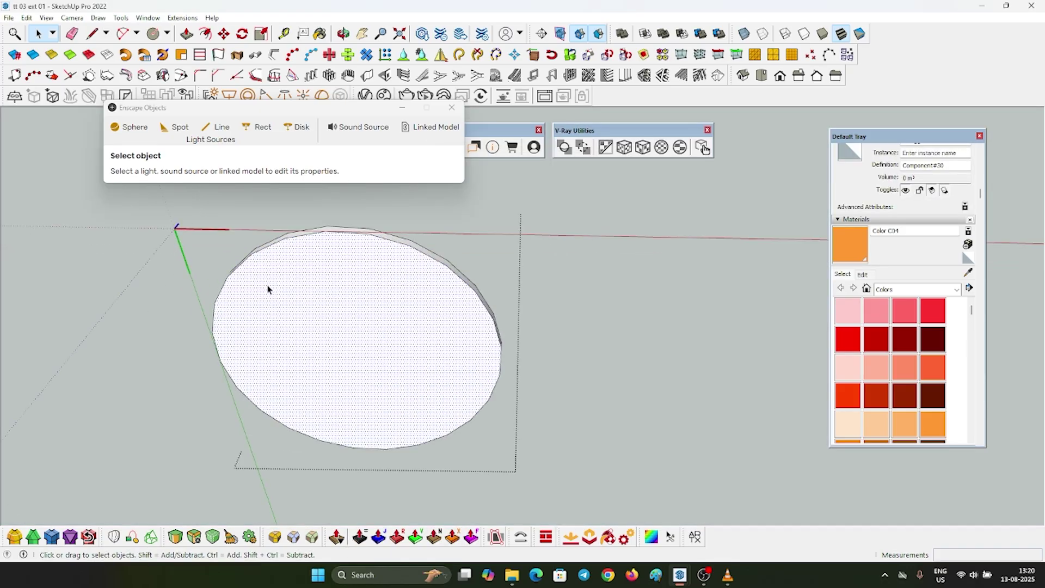
{"action": "key", "text": "f"}
{"action": "left_click", "coordinate": [259, 264]}
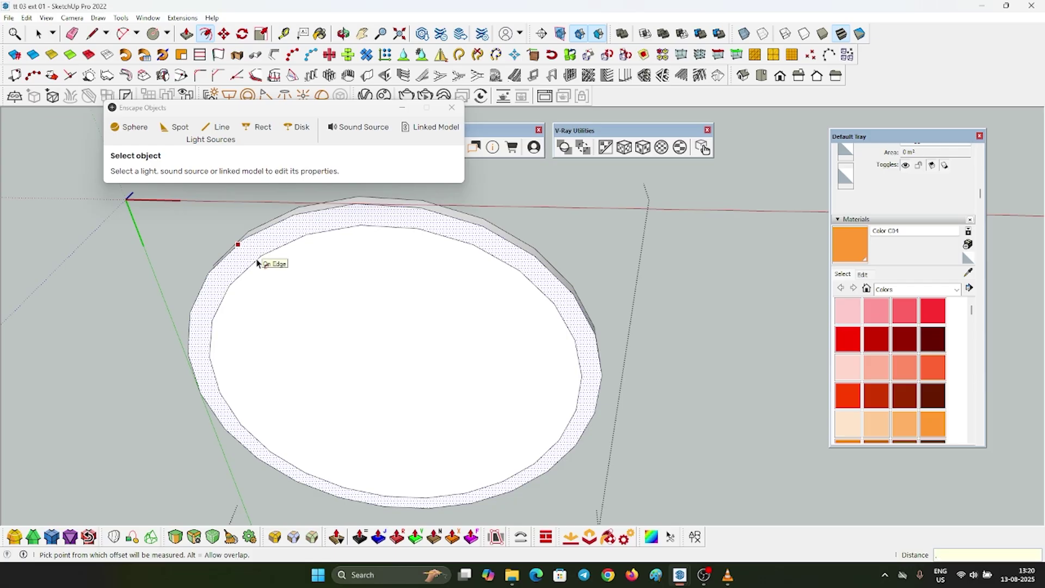
{"action": "key", "text": "space"}
{"action": "left_click", "coordinate": [288, 287]}
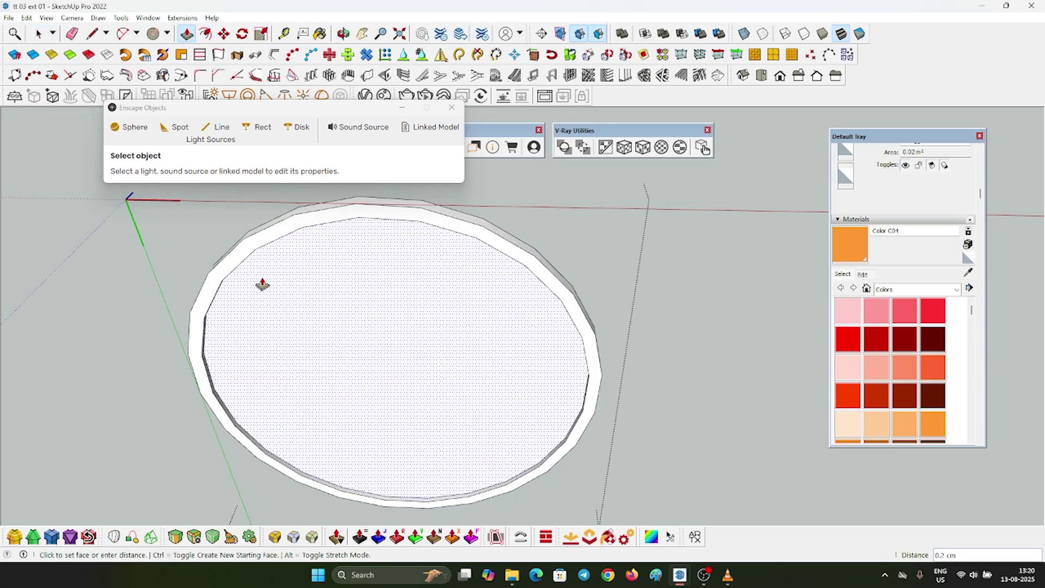
{"action": "left_click", "coordinate": [309, 286]}
Paint the recessed inner face of the balcony light with the orange Color C04 material and close the component
{"action": "key", "text": "space"}
{"action": "scroll", "coordinate": [320, 294], "scroll_direction": "down", "scroll_amount": 8}
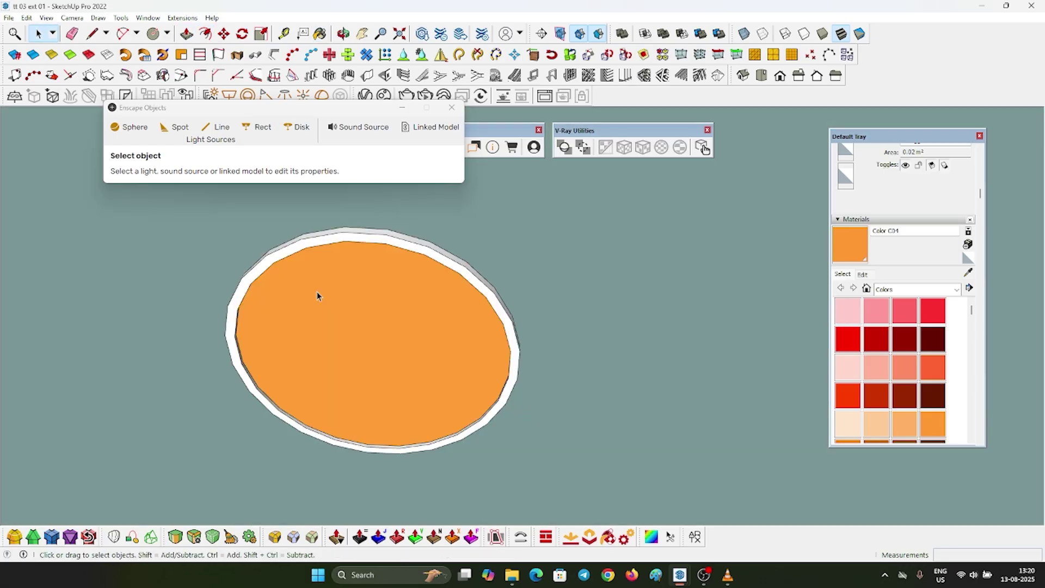
{"action": "left_click", "coordinate": [439, 324]}
{"action": "scroll", "coordinate": [523, 346], "scroll_direction": "down", "scroll_amount": 5}
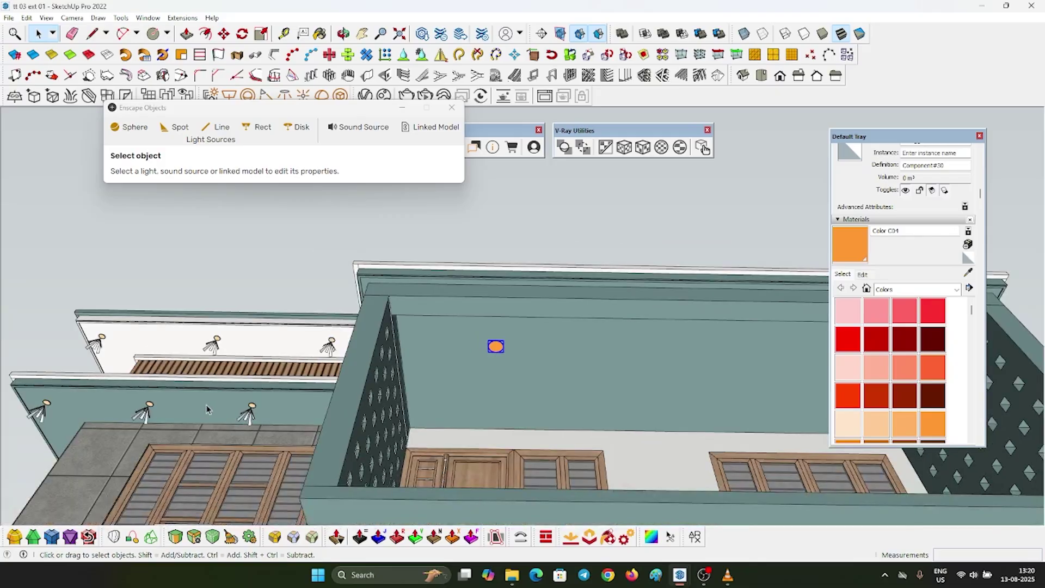
Sample Color C02 from an overhang light's disc and paint the balcony light's recessed inner face with it
{"action": "scroll", "coordinate": [218, 404], "scroll_direction": "up", "scroll_amount": 7}
{"action": "key", "text": "b"}
{"action": "scroll", "coordinate": [284, 395], "scroll_direction": "up", "scroll_amount": 2}
{"action": "left_click", "coordinate": [285, 398], "text": "alt"}
{"action": "scroll", "coordinate": [289, 398], "scroll_direction": "up", "scroll_amount": 2}
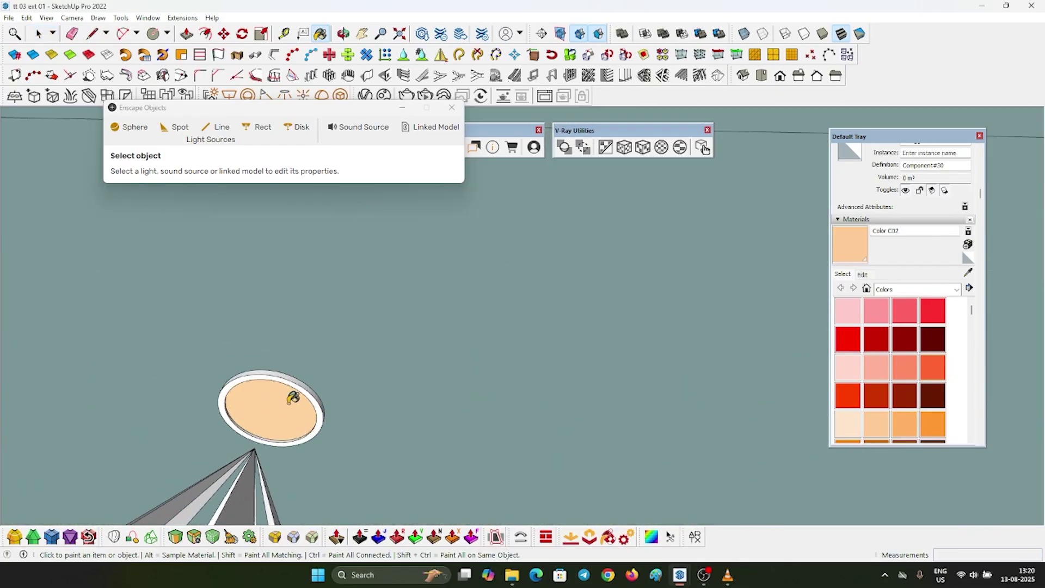
{"action": "scroll", "coordinate": [240, 395], "scroll_direction": "down", "scroll_amount": 3}
{"action": "scroll", "coordinate": [234, 386], "scroll_direction": "down", "scroll_amount": 3}
{"action": "scroll", "coordinate": [700, 292], "scroll_direction": "up", "scroll_amount": 6}
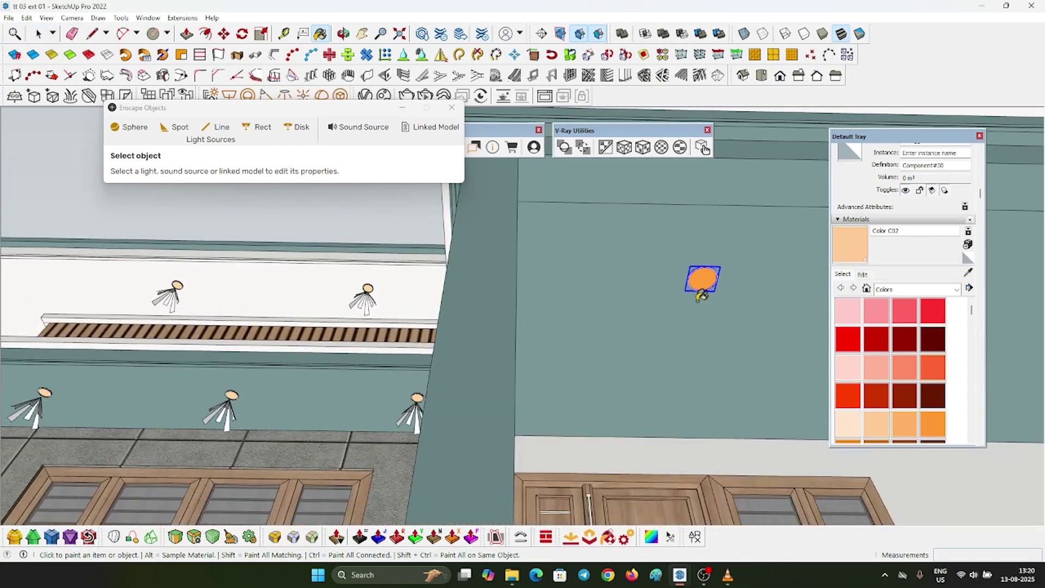
{"action": "key", "text": "space"}
{"action": "double_click", "coordinate": [663, 295]}
{"action": "left_click", "coordinate": [665, 291]}
{"action": "scroll", "coordinate": [673, 288], "scroll_direction": "up", "scroll_amount": 3}
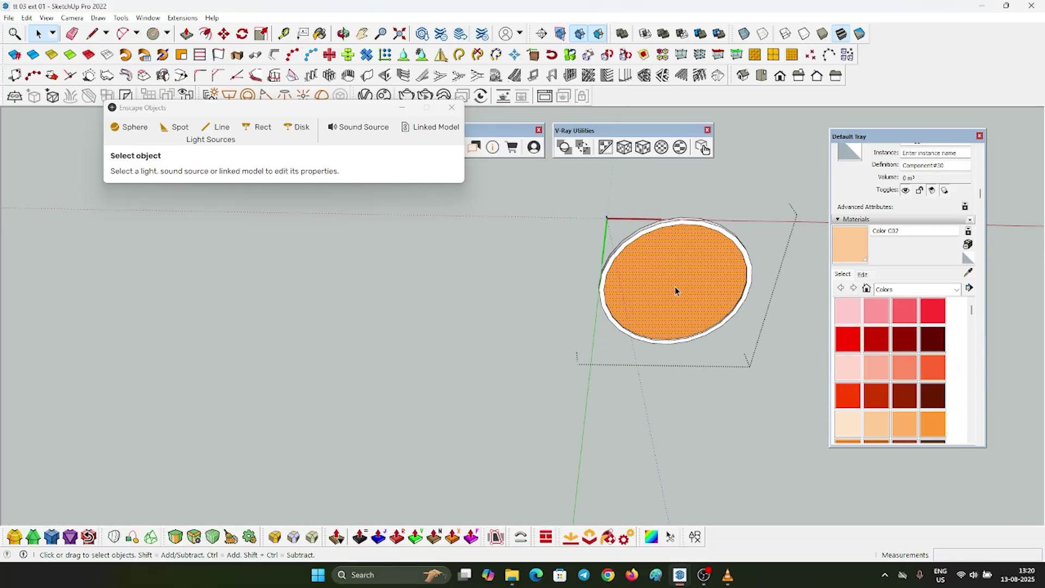
{"action": "left_click", "coordinate": [660, 243]}
{"action": "scroll", "coordinate": [672, 324], "scroll_direction": "down", "scroll_amount": 4}
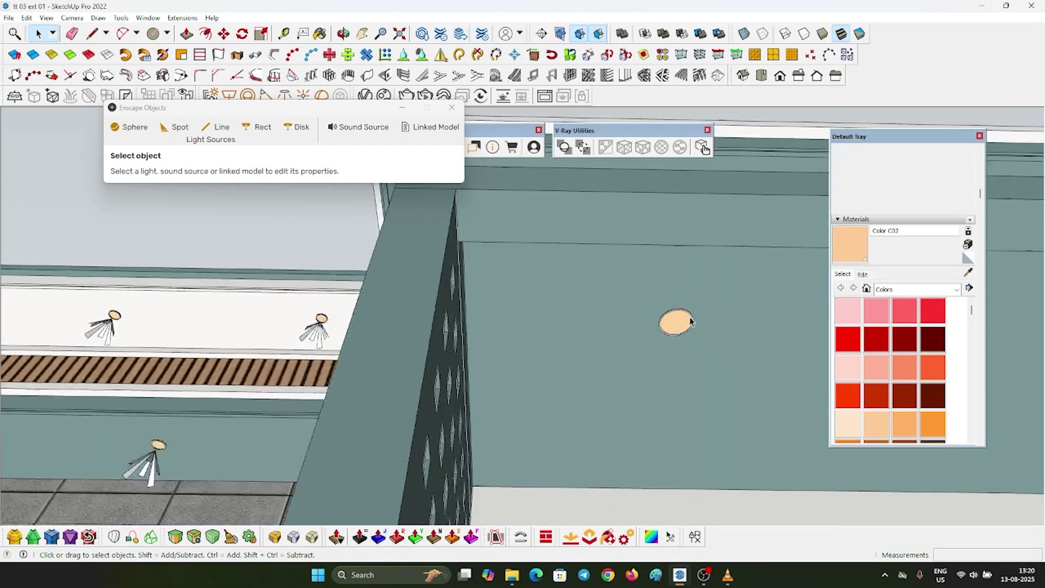
Sample the white [Color A08]1 material from an overhang light's rim and apply it to the balcony light
{"action": "scroll", "coordinate": [389, 368], "scroll_direction": "up", "scroll_amount": 5}
{"action": "scroll", "coordinate": [564, 374], "scroll_direction": "up", "scroll_amount": 7}
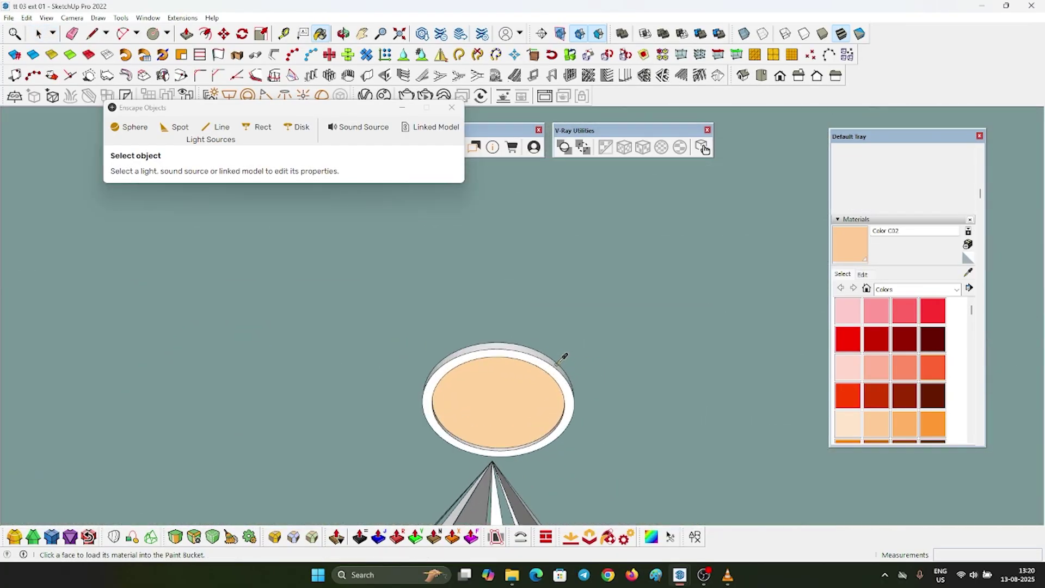
{"action": "left_click", "coordinate": [538, 373], "text": "alt"}
{"action": "scroll", "coordinate": [462, 398], "scroll_direction": "down", "scroll_amount": 5}
{"action": "key", "text": "space"}
{"action": "scroll", "coordinate": [321, 406], "scroll_direction": "down", "scroll_amount": 6}
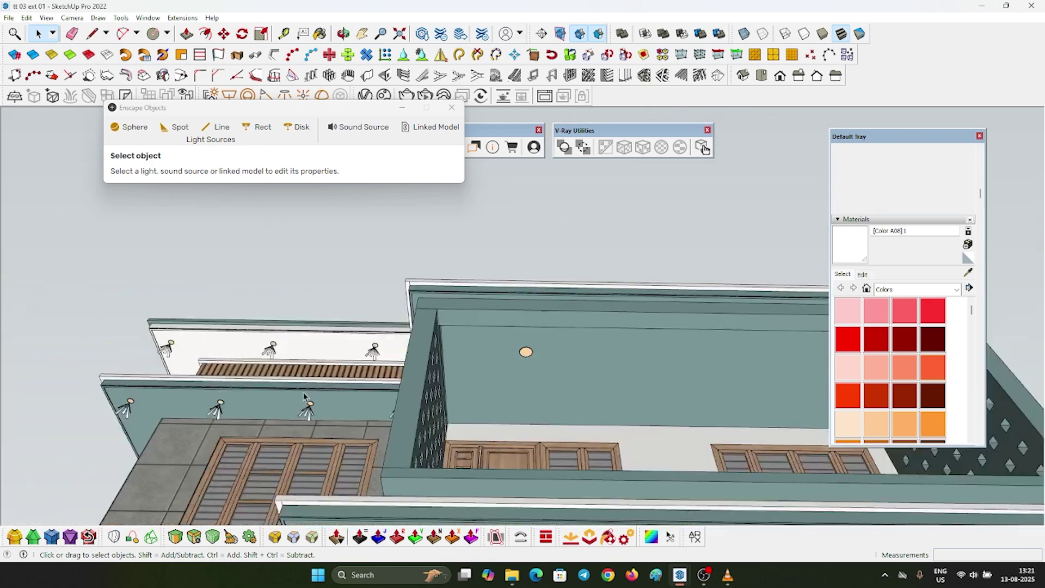
{"action": "scroll", "coordinate": [444, 351], "scroll_direction": "up", "scroll_amount": 9}
{"action": "scroll", "coordinate": [444, 351], "scroll_direction": "up", "scroll_amount": 2}
{"action": "scroll", "coordinate": [454, 303], "scroll_direction": "down", "scroll_amount": 2}
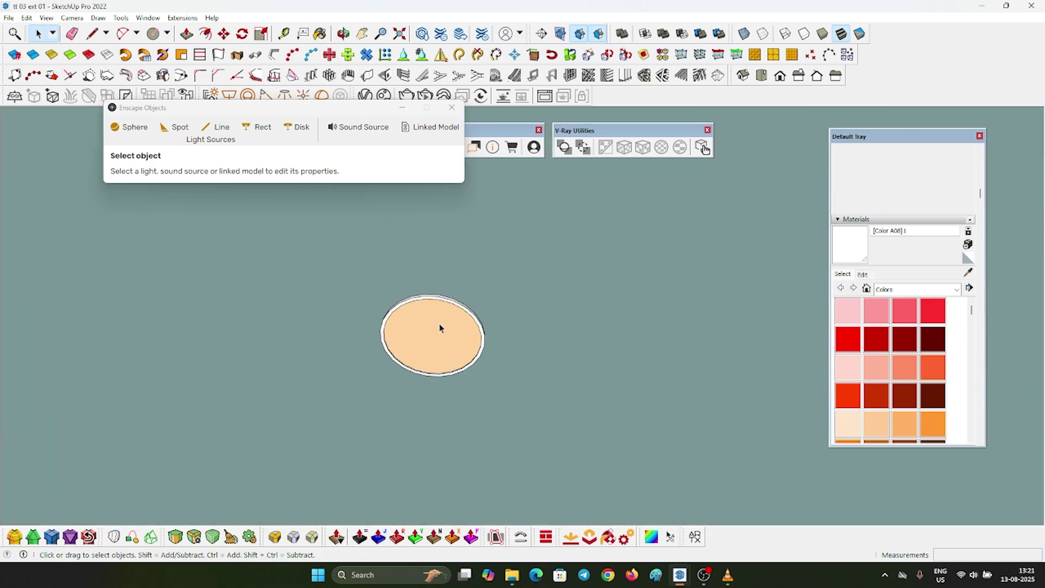
Move the balcony light disc about 21 cm across the balcony ceiling
{"action": "left_click", "coordinate": [439, 324]}
{"action": "scroll", "coordinate": [403, 332], "scroll_direction": "down", "scroll_amount": 5}
{"action": "scroll", "coordinate": [400, 327], "scroll_direction": "down", "scroll_amount": 4}
{"action": "scroll", "coordinate": [448, 335], "scroll_direction": "up", "scroll_amount": 4}
{"action": "key", "text": "m"}
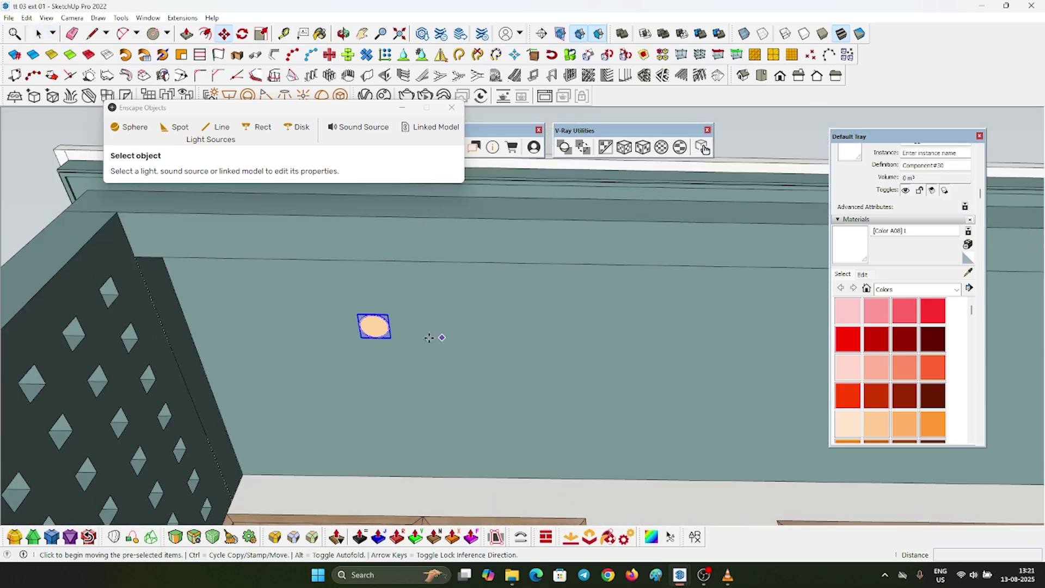
{"action": "middle_click_drag", "start_coordinate": [430, 336], "coordinate": [124, 395]}
{"action": "scroll", "coordinate": [433, 446], "scroll_direction": "up", "scroll_amount": 2}
{"action": "left_click", "coordinate": [393, 435]}
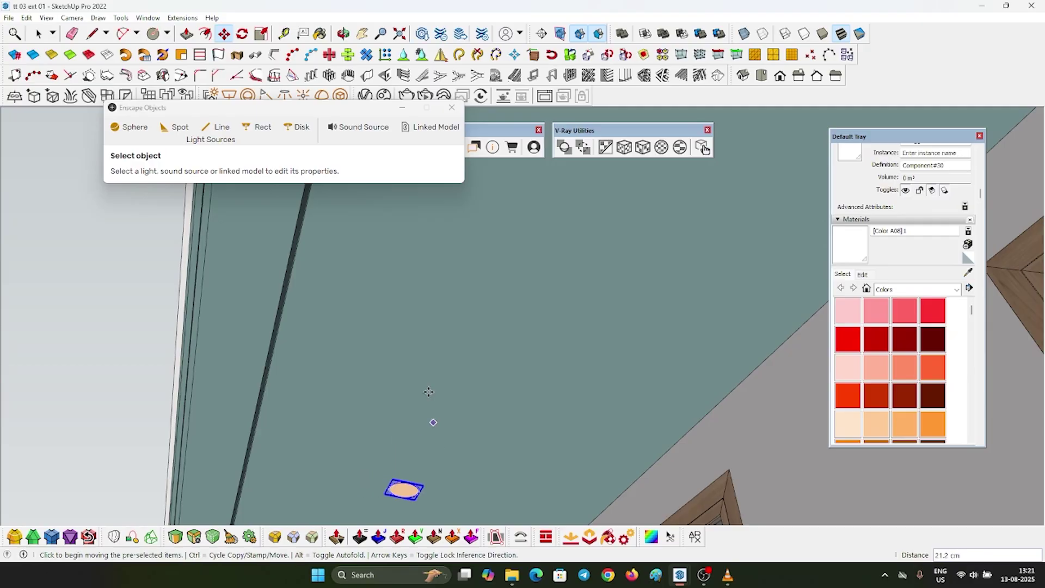
{"action": "scroll", "coordinate": [435, 375], "scroll_direction": "down", "scroll_amount": 3}
{"action": "middle_click_drag", "start_coordinate": [441, 368], "coordinate": [642, 346]}
{"action": "scroll", "coordinate": [629, 396], "scroll_direction": "down", "scroll_amount": 4}
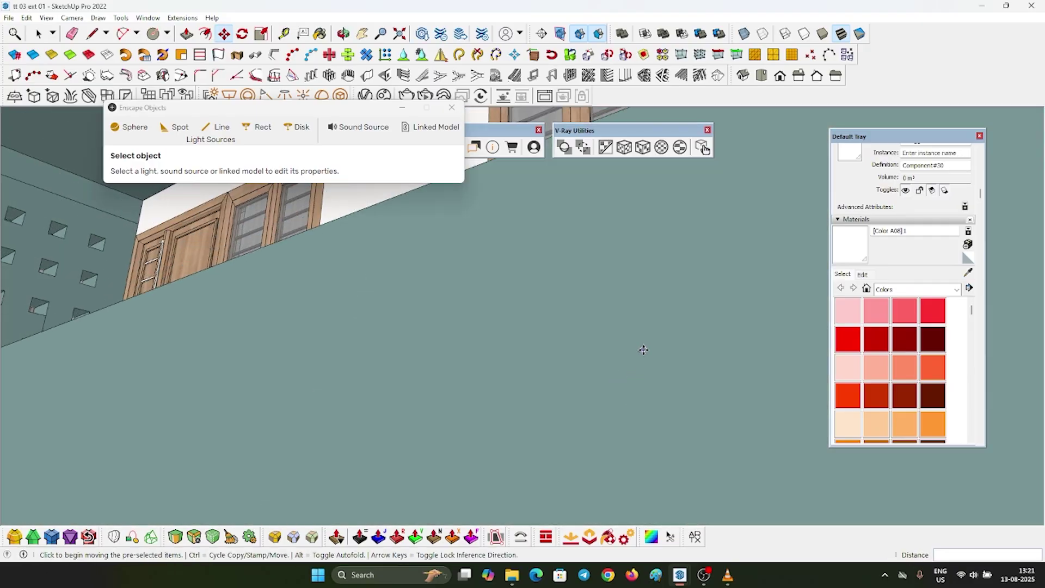
{"action": "scroll", "coordinate": [610, 353], "scroll_direction": "down", "scroll_amount": 4}
{"action": "right_click", "coordinate": [519, 404]}
{"action": "left_click", "coordinate": [472, 399]}
{"action": "key", "text": "space"}
Copy the balcony light along the ceiling towards the opposite perforated wall and divide the distance for three evenly spaced lights
{"action": "scroll", "coordinate": [563, 432], "scroll_direction": "down", "scroll_amount": 3}
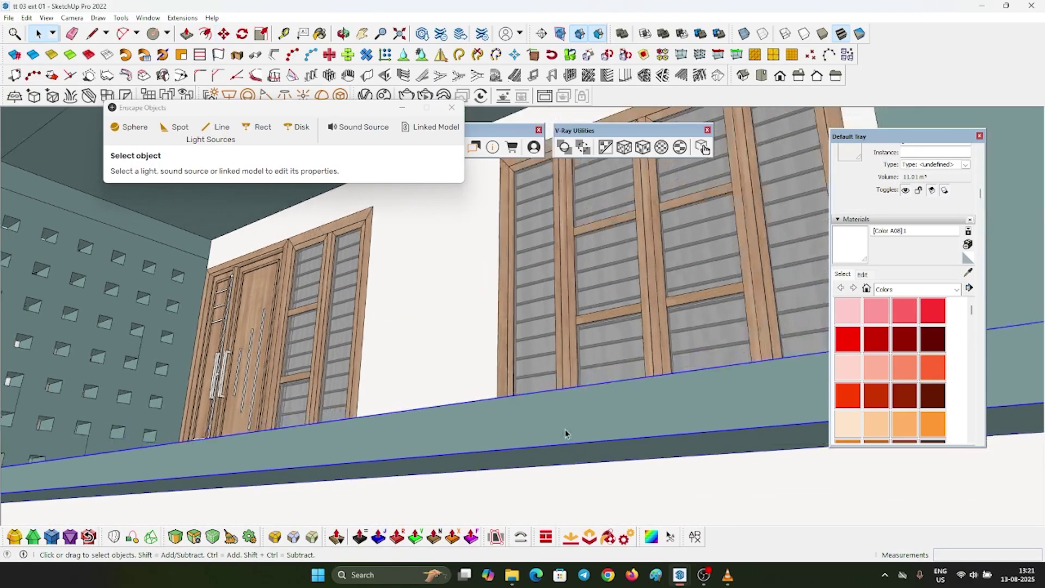
{"action": "scroll", "coordinate": [565, 434], "scroll_direction": "down", "scroll_amount": 4}
{"action": "middle_click_drag", "start_coordinate": [316, 419], "coordinate": [473, 424]}
{"action": "scroll", "coordinate": [472, 423], "scroll_direction": "down", "scroll_amount": 2}
{"action": "scroll", "coordinate": [544, 258], "scroll_direction": "up", "scroll_amount": 5}
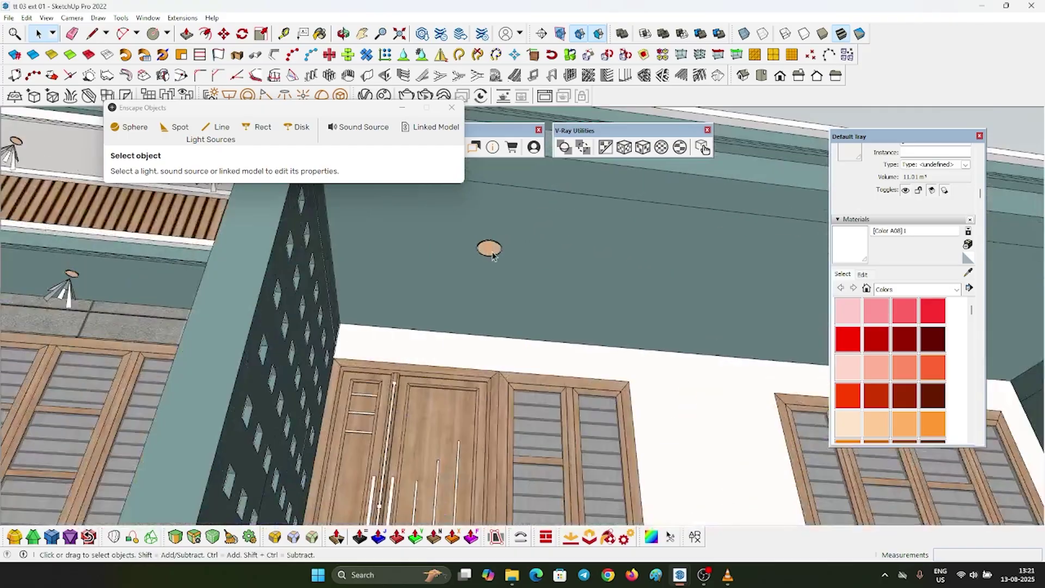
{"action": "scroll", "coordinate": [493, 249], "scroll_direction": "up", "scroll_amount": 2}
{"action": "key", "text": "m"}
{"action": "key", "text": "ctrl"}
{"action": "left_click", "coordinate": [497, 222]}
{"action": "scroll", "coordinate": [234, 329], "scroll_direction": "down", "scroll_amount": 5}
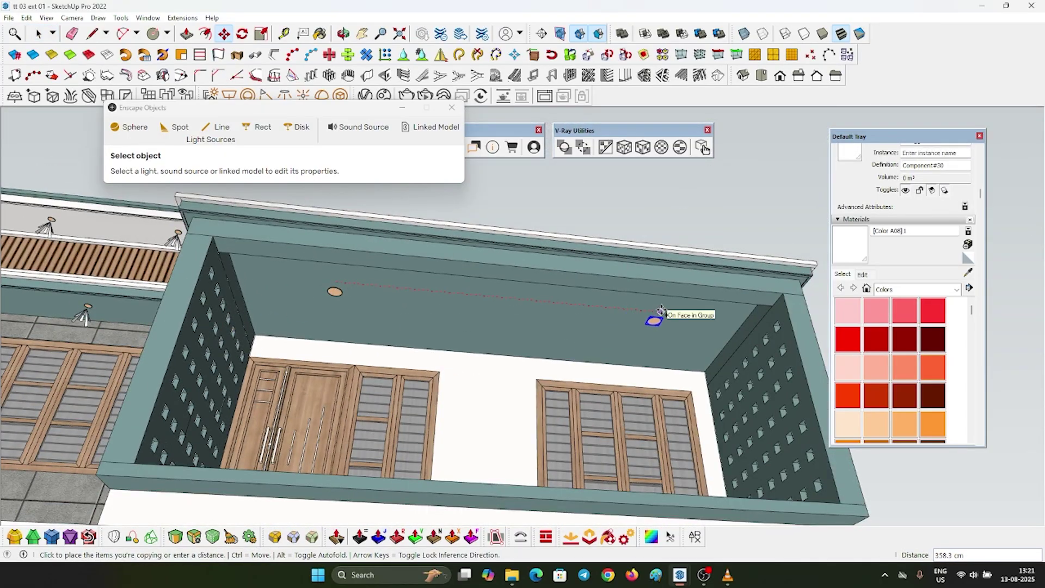
{"action": "key", "text": "space"}
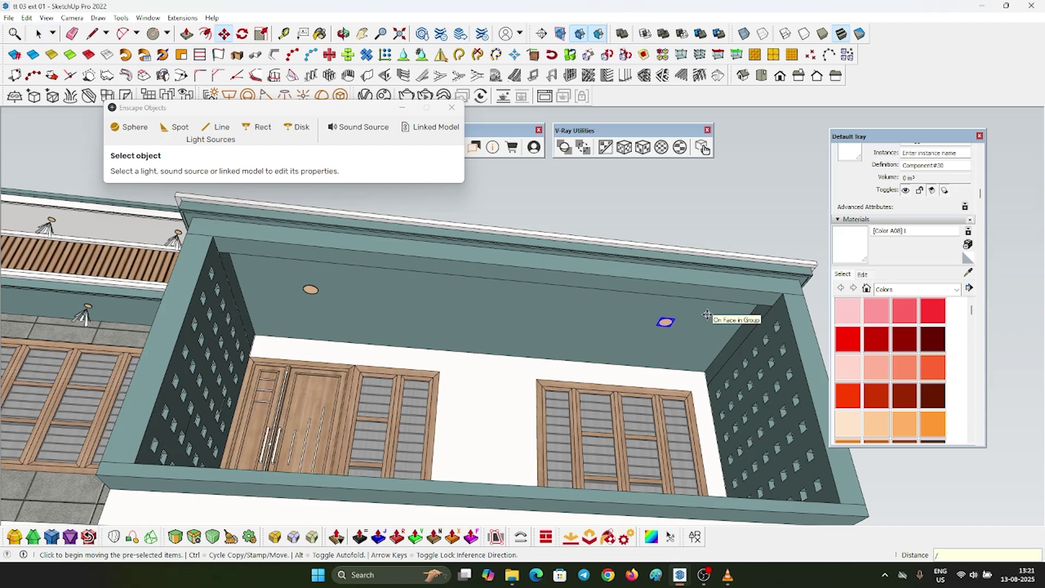
{"action": "key", "text": "space"}
Open the balcony ceiling group, draw a rectangle over the ceiling and offset it inward to form a border
{"action": "scroll", "coordinate": [275, 282], "scroll_direction": "up", "scroll_amount": 2}
{"action": "double_click", "coordinate": [278, 291]}
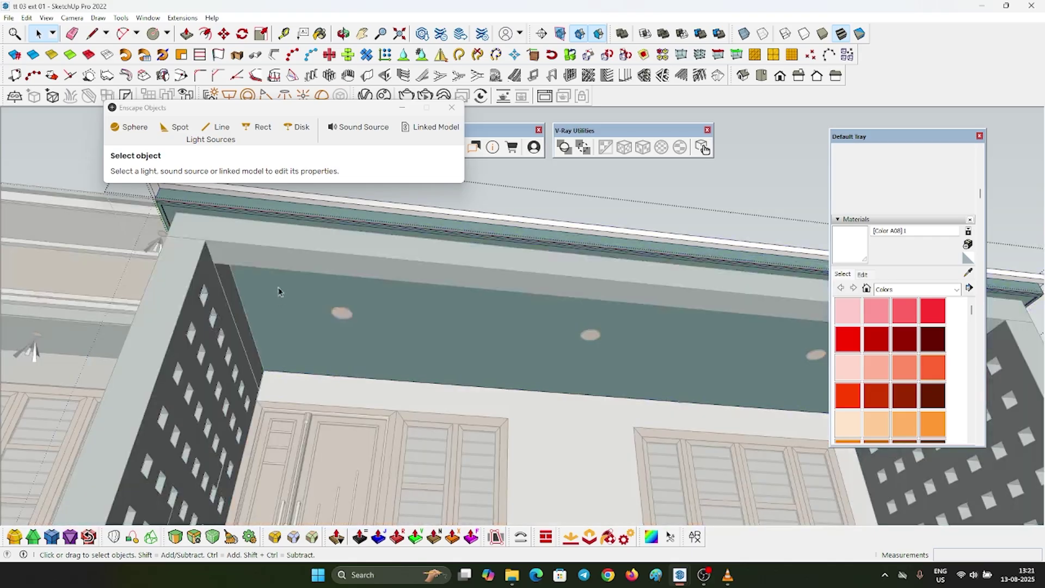
{"action": "scroll", "coordinate": [308, 300], "scroll_direction": "down", "scroll_amount": 3}
{"action": "key", "text": "r"}
{"action": "left_click", "coordinate": [233, 305]}
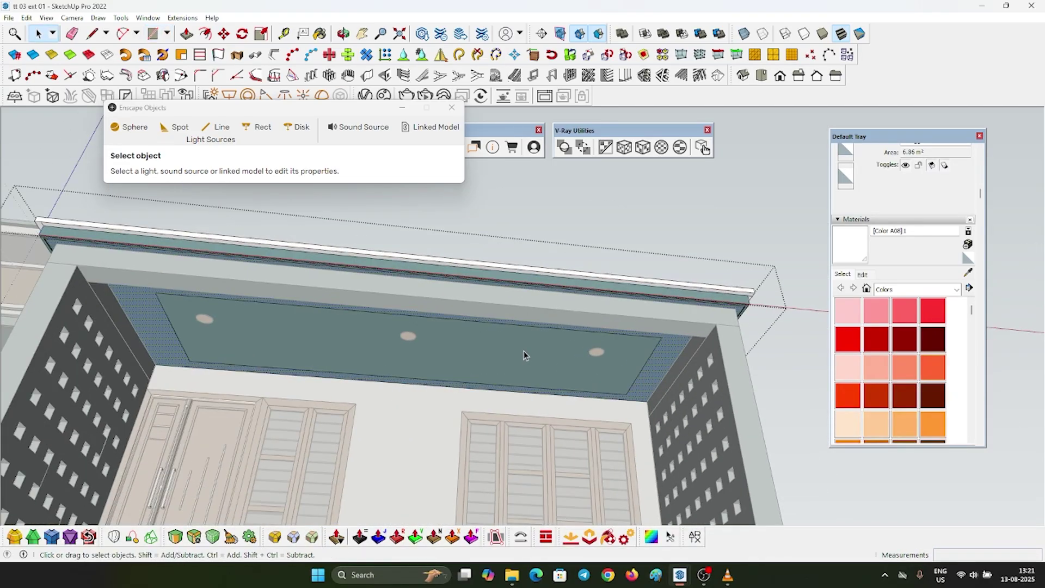
Hide the balcony's perforated side-wall group to expose the ceiling
{"action": "middle_click_drag", "start_coordinate": [523, 350], "coordinate": [129, 338]}
{"action": "left_click", "coordinate": [129, 338]}
{"action": "right_click", "coordinate": [716, 354]}
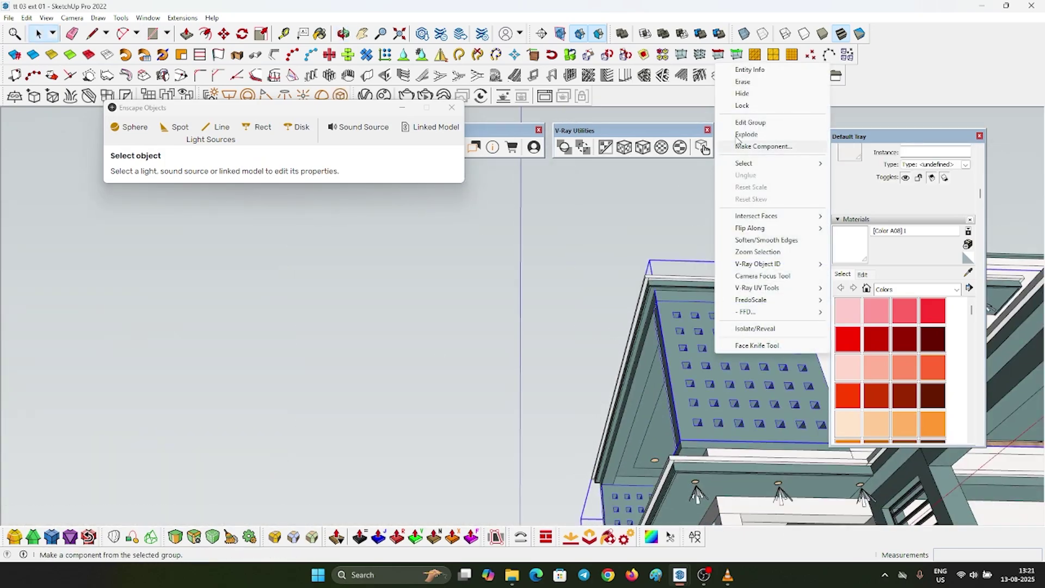
{"action": "left_click", "coordinate": [742, 93]}
Shift the inner ceiling rectangle sideways and offset its edge inward 2 cm to form a narrow strip
{"action": "middle_click_drag", "start_coordinate": [675, 305], "coordinate": [647, 303]}
{"action": "left_click", "coordinate": [677, 311]}
{"action": "key", "text": "m"}
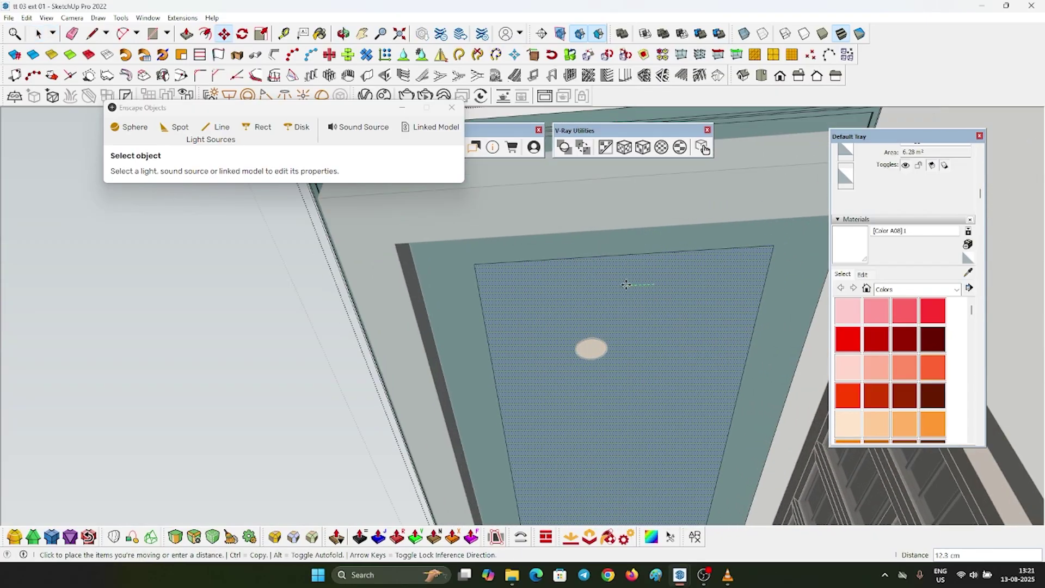
{"action": "key", "text": "f"}
{"action": "scroll", "coordinate": [511, 306], "scroll_direction": "up", "scroll_amount": 2}
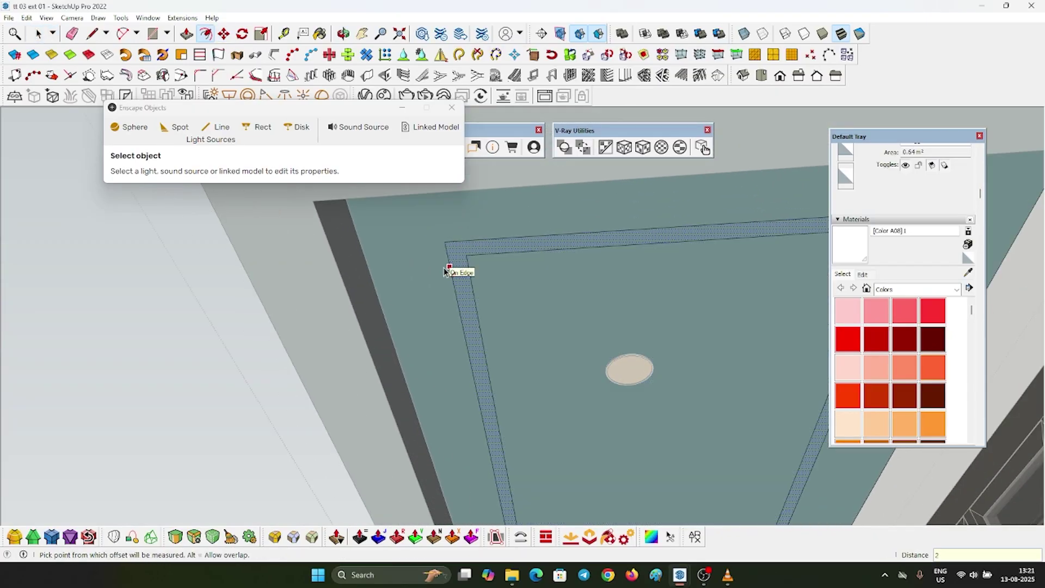
{"action": "scroll", "coordinate": [444, 244], "scroll_direction": "up", "scroll_amount": 3}
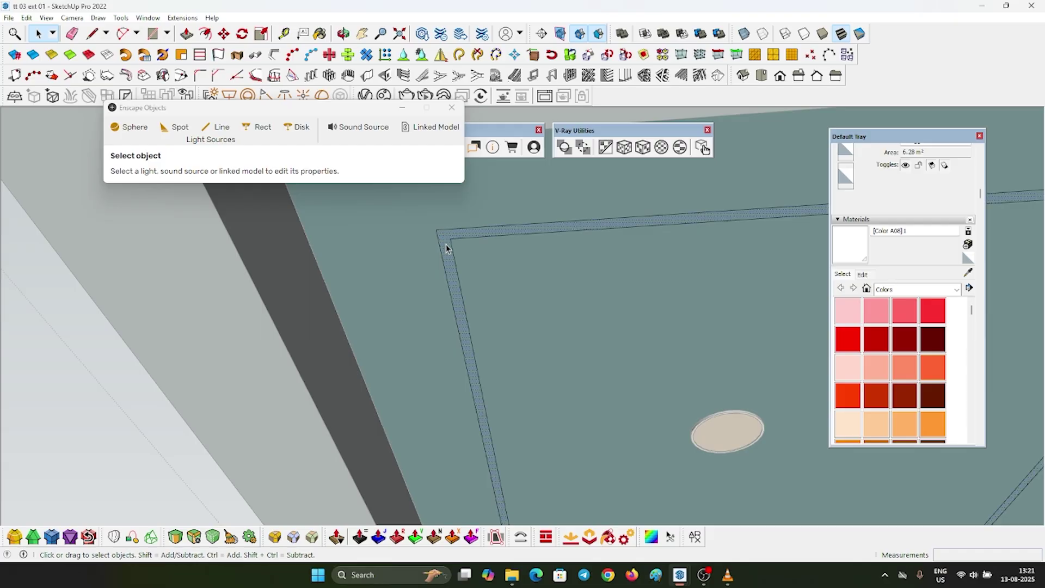
Sample Color C02 from the light disc, paint the narrow ceiling strip with it and close the group
{"action": "key", "text": "b"}
{"action": "left_click", "coordinate": [735, 422], "text": "alt"}
{"action": "scroll", "coordinate": [510, 293], "scroll_direction": "up", "scroll_amount": 5}
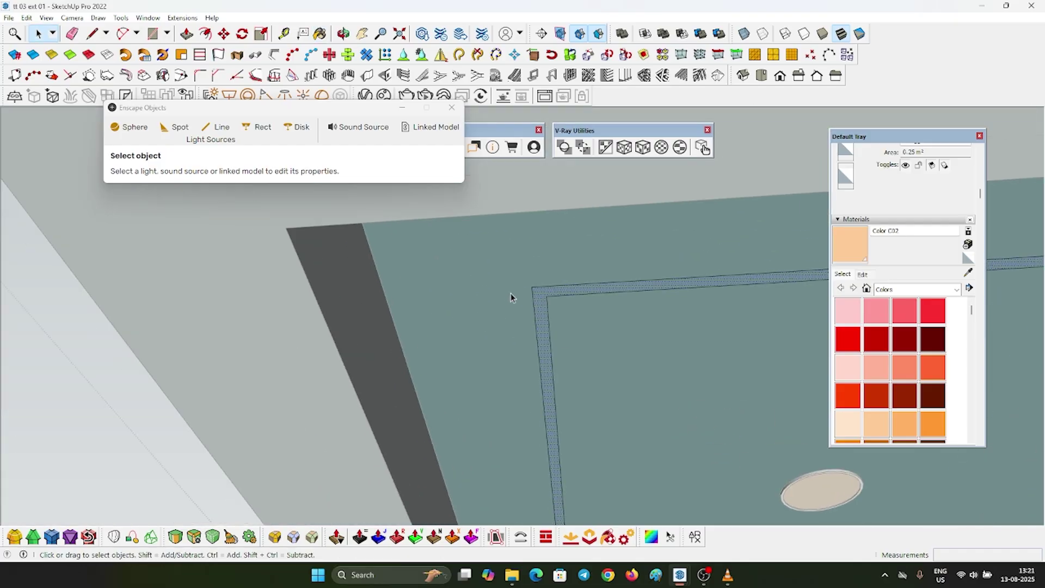
{"action": "scroll", "coordinate": [390, 270], "scroll_direction": "down", "scroll_amount": 8}
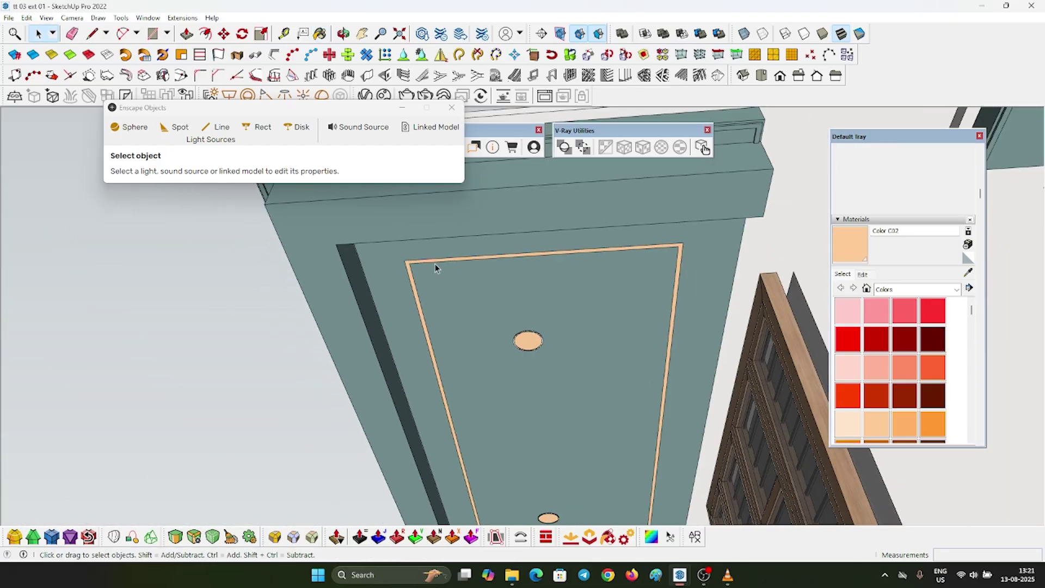
Select all three balcony ceiling lights and move them sideways to centre them within the strip outline
{"action": "middle_click_drag", "start_coordinate": [436, 264], "coordinate": [515, 338]}
{"action": "key", "text": "space"}
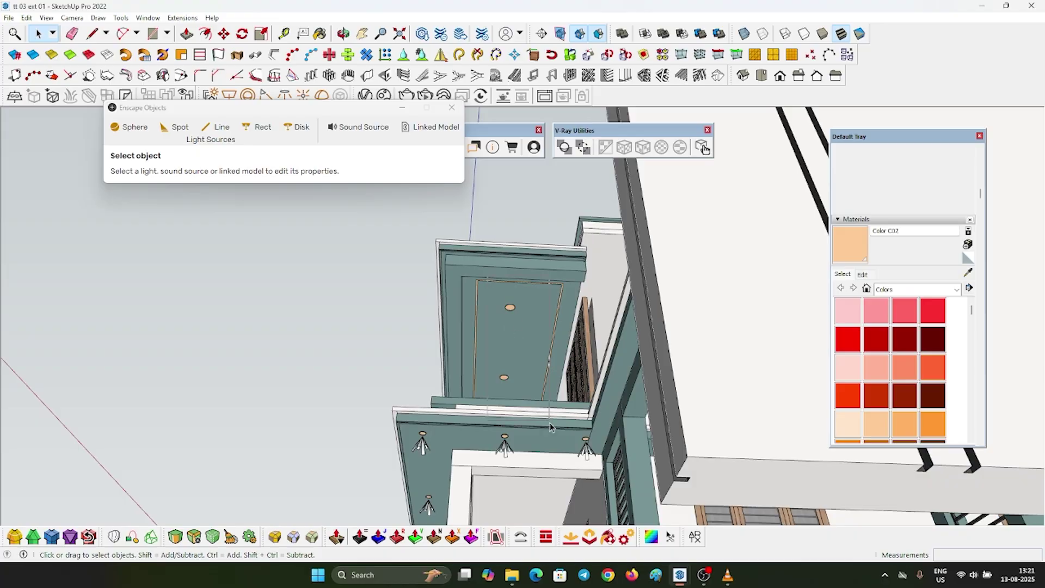
{"action": "left_click_drag", "start_coordinate": [550, 423], "coordinate": [550, 424]}
{"action": "scroll", "coordinate": [517, 325], "scroll_direction": "up", "scroll_amount": 4}
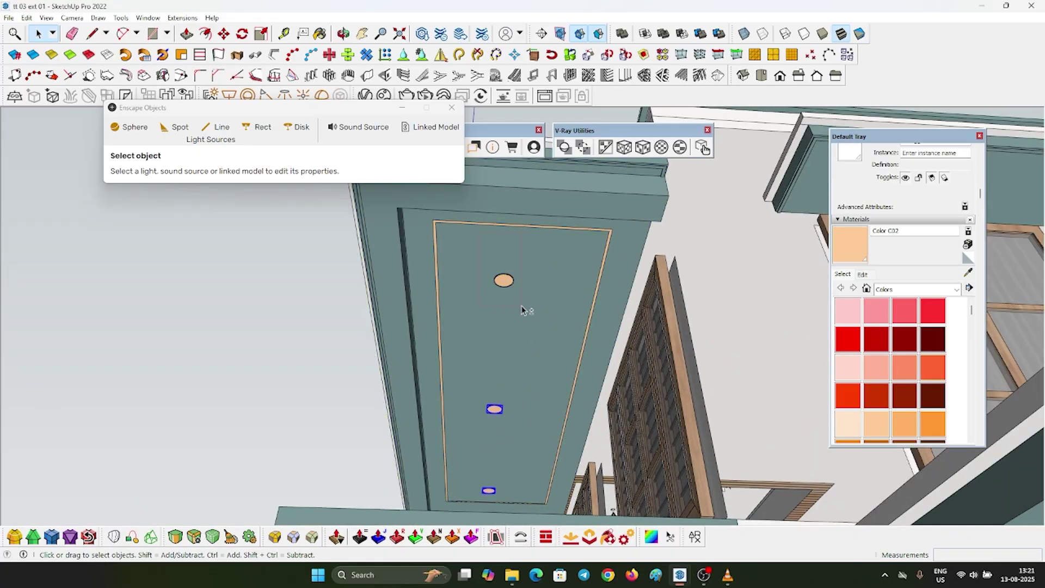
{"action": "key", "text": "space"}
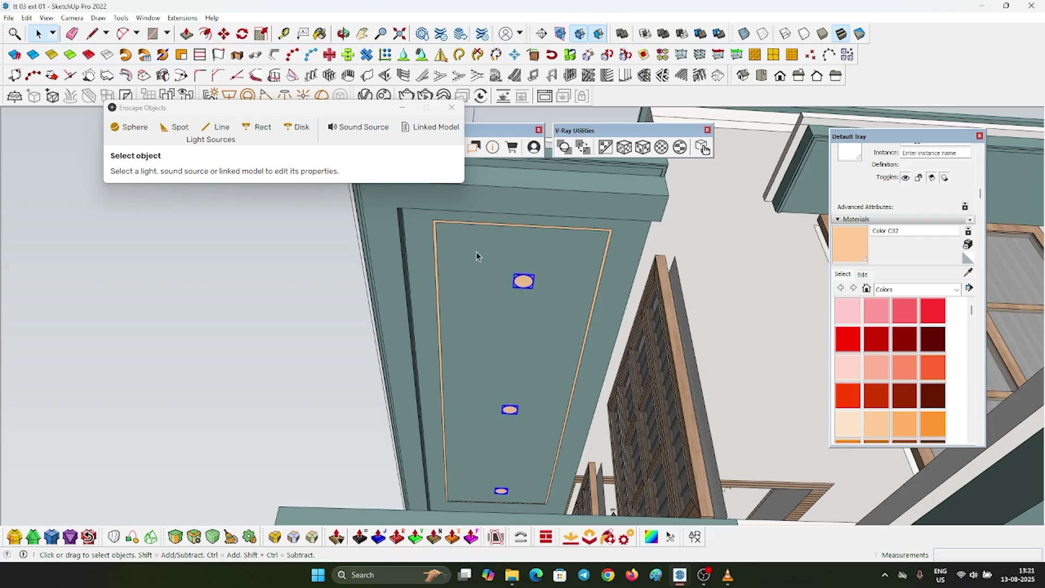
Unhide the balcony's perforated side walls and railing
{"action": "scroll", "coordinate": [533, 338], "scroll_direction": "down", "scroll_amount": 8}
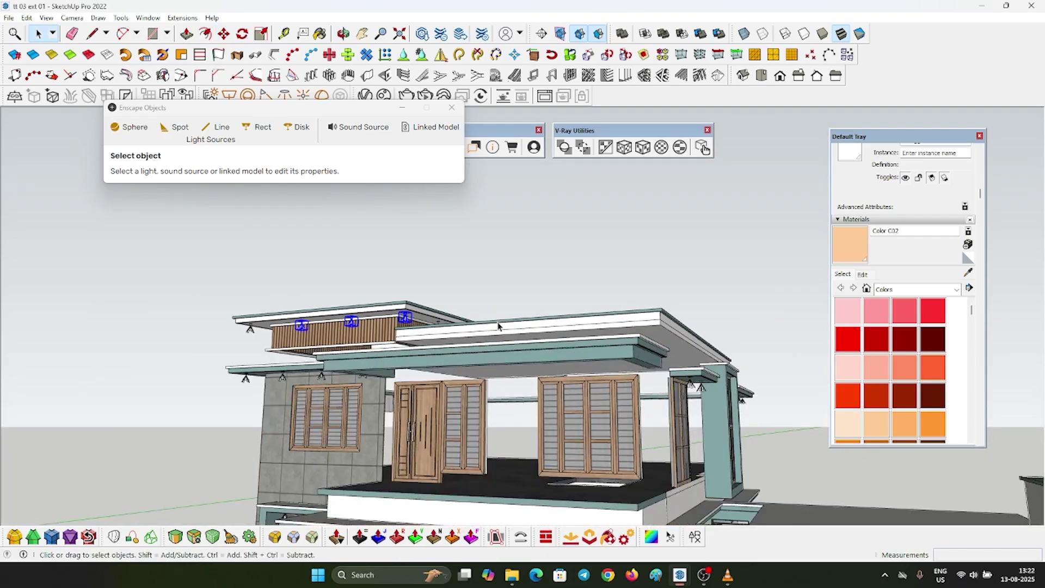
{"action": "key", "text": "shift+h"}
{"action": "left_click", "coordinate": [341, 247]}
{"action": "middle_click_drag", "start_coordinate": [341, 246], "coordinate": [433, 221]}
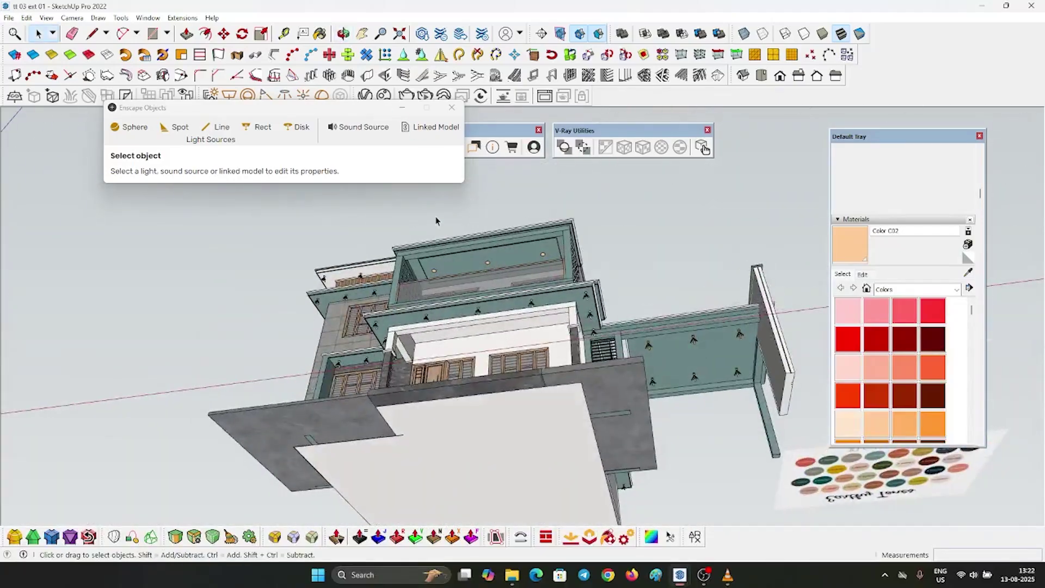
Select the three balcony ceiling lights and copy them down onto the ground-floor porch ceiling
{"action": "scroll", "coordinate": [454, 278], "scroll_direction": "up", "scroll_amount": 6}
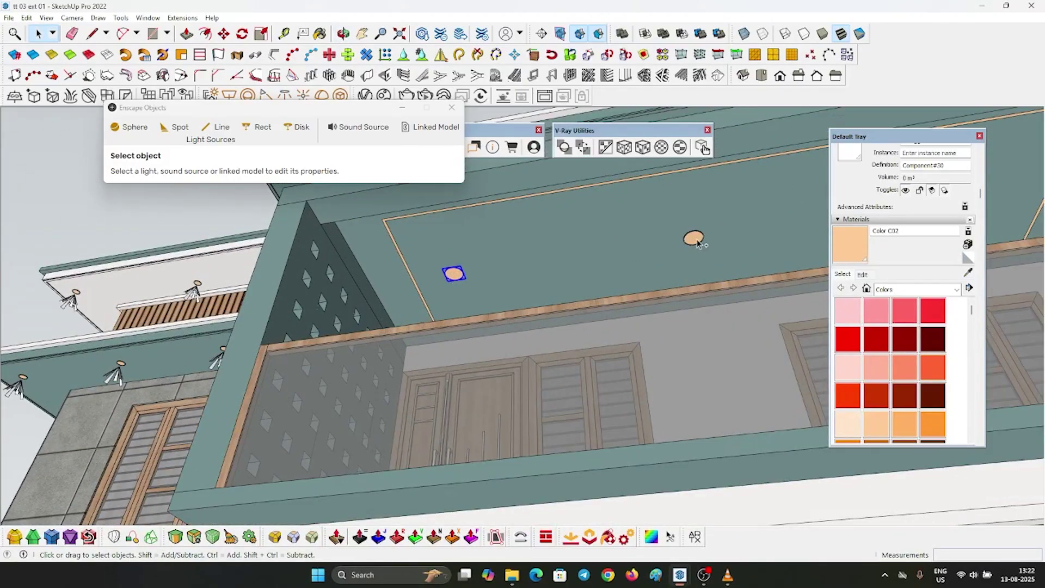
{"action": "scroll", "coordinate": [698, 243], "scroll_direction": "down", "scroll_amount": 5}
{"action": "scroll", "coordinate": [756, 247], "scroll_direction": "up", "scroll_amount": 6}
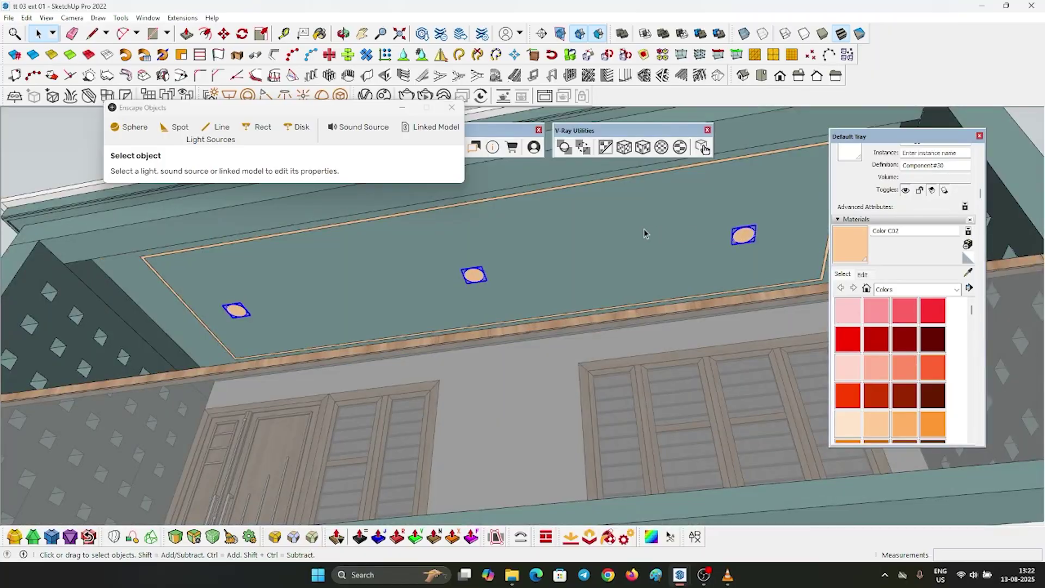
{"action": "scroll", "coordinate": [645, 233], "scroll_direction": "up", "scroll_amount": 1}
{"action": "key", "text": "m"}
{"action": "scroll", "coordinate": [632, 268], "scroll_direction": "down", "scroll_amount": 5}
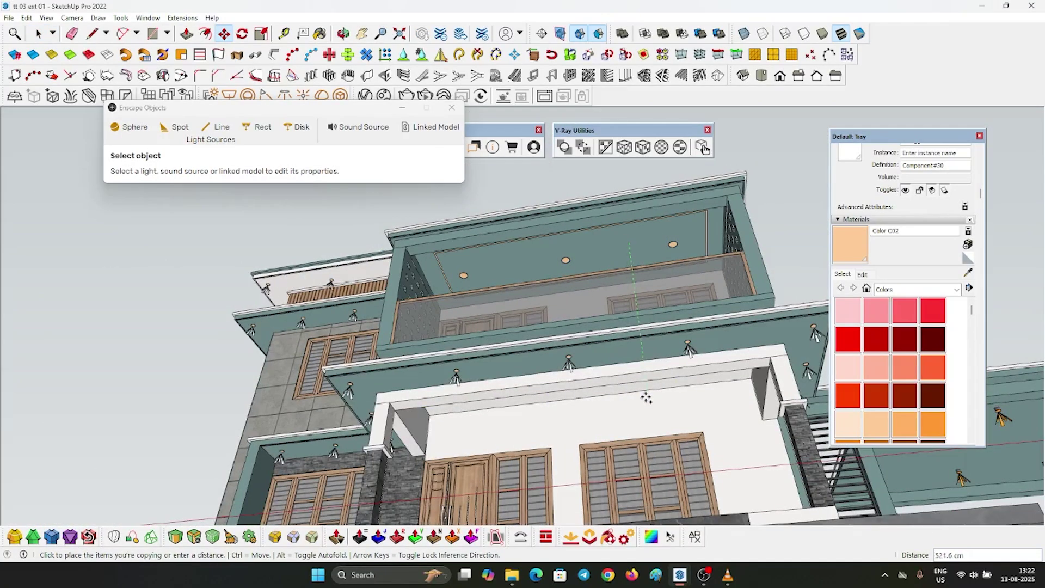
{"action": "middle_click_drag", "start_coordinate": [646, 397], "coordinate": [634, 304]}
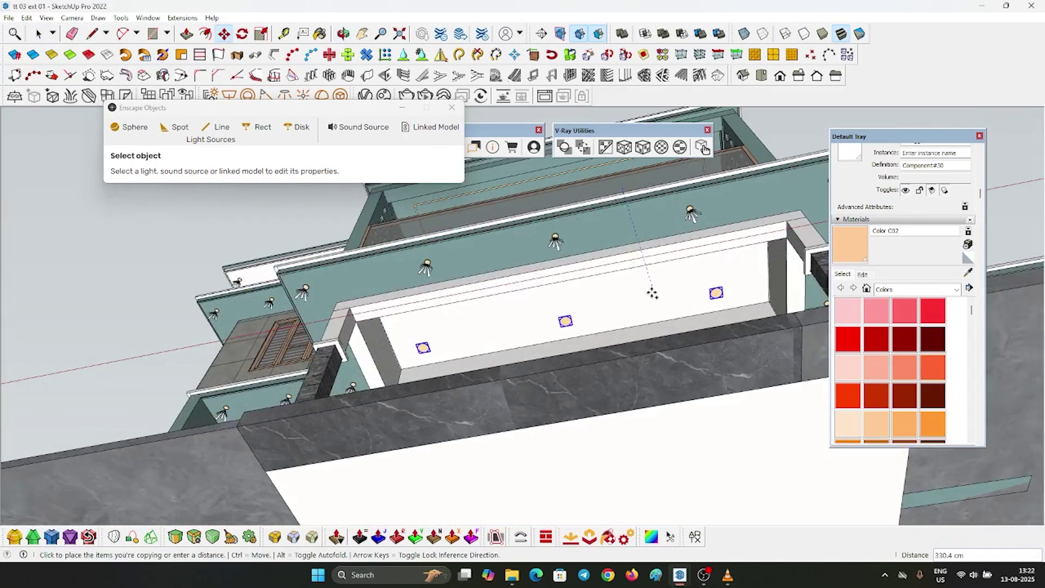
{"action": "left_click", "coordinate": [615, 299]}
{"action": "scroll", "coordinate": [622, 276], "scroll_direction": "down", "scroll_amount": 3}
{"action": "key", "text": "space"}
{"action": "scroll", "coordinate": [430, 304], "scroll_direction": "up", "scroll_amount": 3}
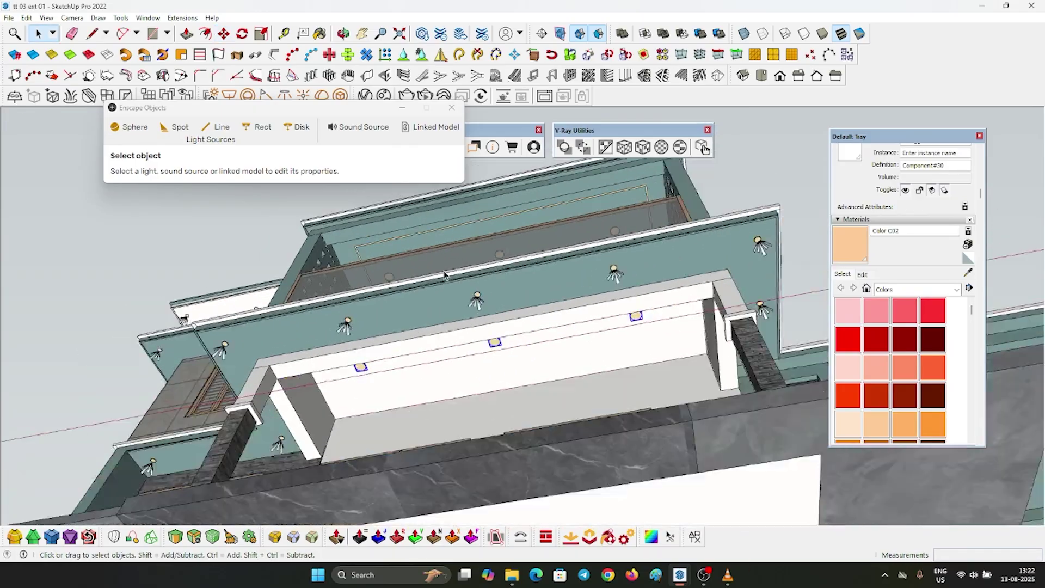
Draw a vertical guide line about 17.5 cm long down from the centre of a balcony ceiling light
{"action": "middle_click_drag", "start_coordinate": [433, 315], "coordinate": [566, 457]}
{"action": "middle_click_drag", "start_coordinate": [523, 337], "coordinate": [338, 233]}
{"action": "scroll", "coordinate": [337, 233], "scroll_direction": "up", "scroll_amount": 6}
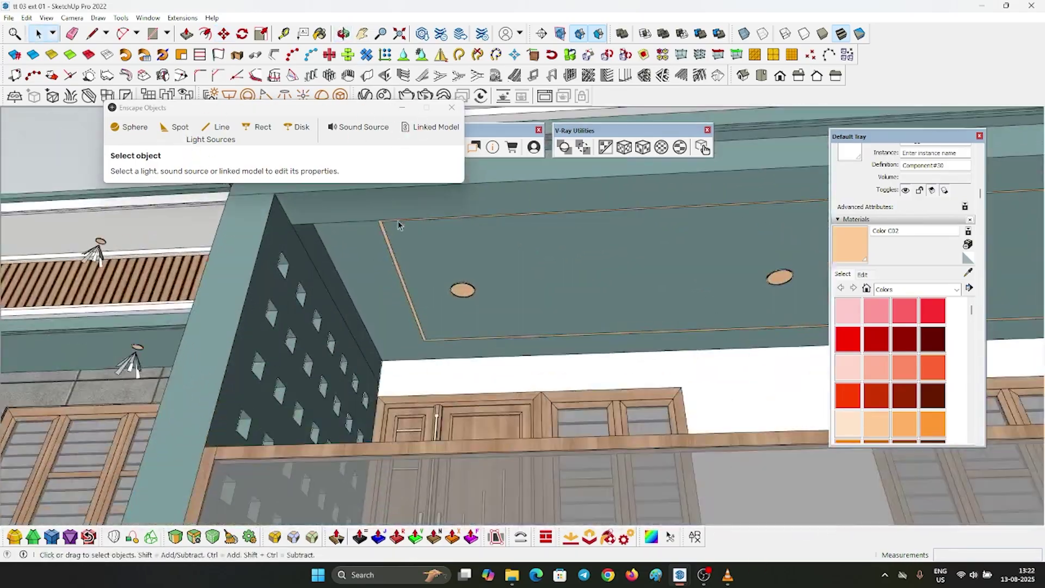
{"action": "scroll", "coordinate": [413, 231], "scroll_direction": "down", "scroll_amount": 2}
{"action": "scroll", "coordinate": [434, 237], "scroll_direction": "down", "scroll_amount": 5}
{"action": "middle_click_drag", "start_coordinate": [434, 237], "coordinate": [405, 251]}
{"action": "scroll", "coordinate": [407, 253], "scroll_direction": "up", "scroll_amount": 10}
{"action": "key", "text": "k"}
{"action": "key", "text": "l"}
{"action": "scroll", "coordinate": [407, 254], "scroll_direction": "up", "scroll_amount": 6}
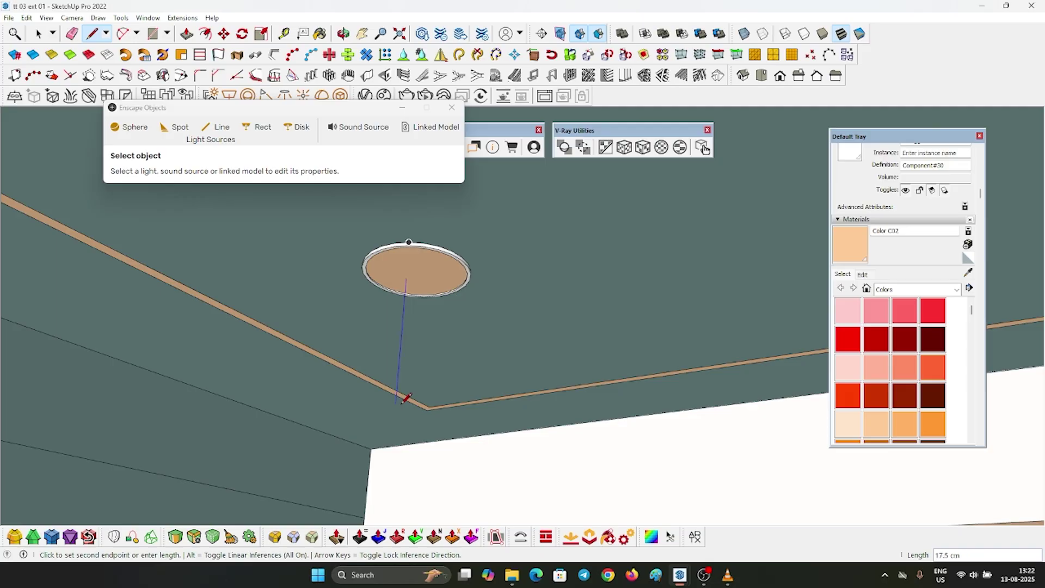
Place an Enscape spotlight just below the balcony ceiling light, aimed straight down along the vertical guide line
{"action": "left_click", "coordinate": [177, 127]}
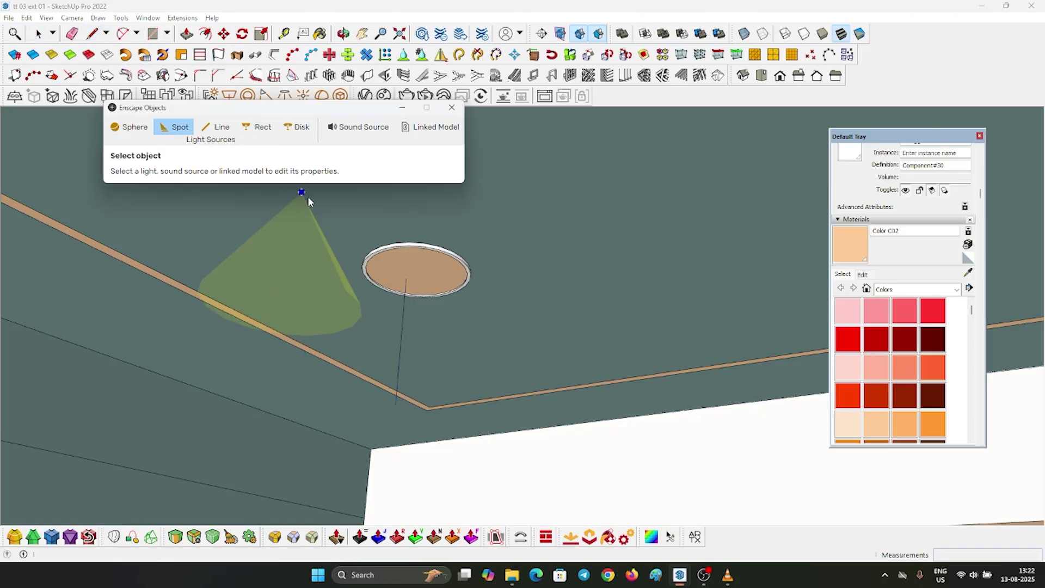
{"action": "left_click", "coordinate": [404, 313]}
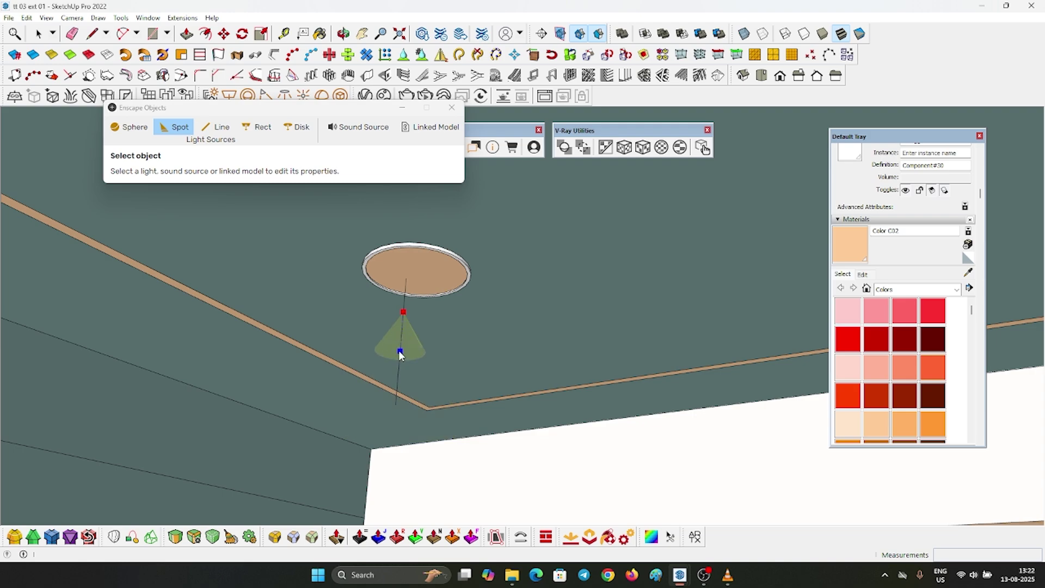
{"action": "left_click", "coordinate": [391, 399]}
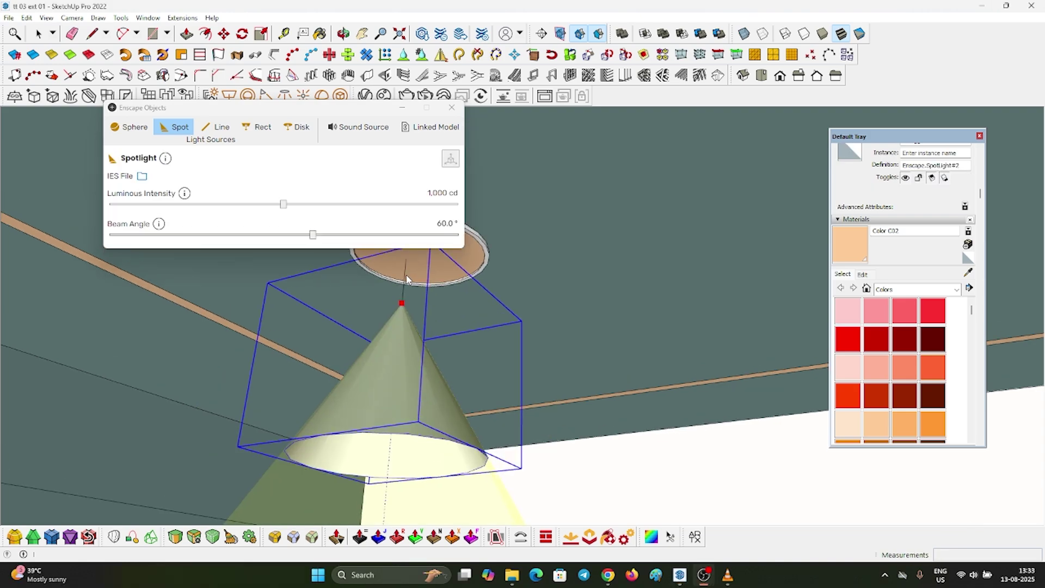
{"action": "left_click", "coordinate": [407, 279]}
Select and remove the vertical guide line under the ceiling light
{"action": "scroll", "coordinate": [425, 406], "scroll_direction": "down", "scroll_amount": 3}
{"action": "key", "text": "space"}
{"action": "middle_click_drag", "start_coordinate": [427, 411], "coordinate": [419, 340]}
{"action": "scroll", "coordinate": [419, 333], "scroll_direction": "up", "scroll_amount": 4}
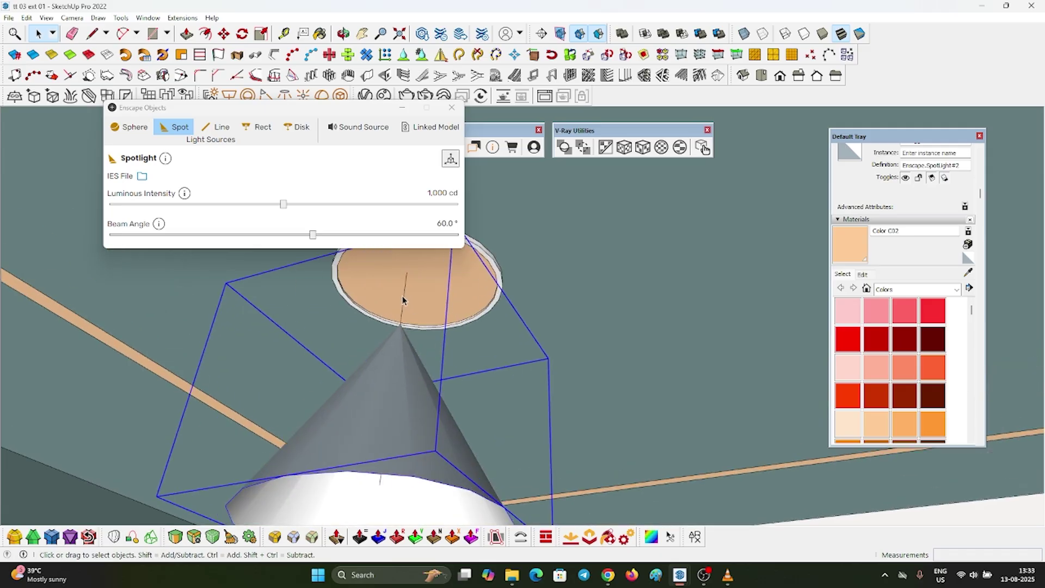
{"action": "left_click", "coordinate": [402, 299]}
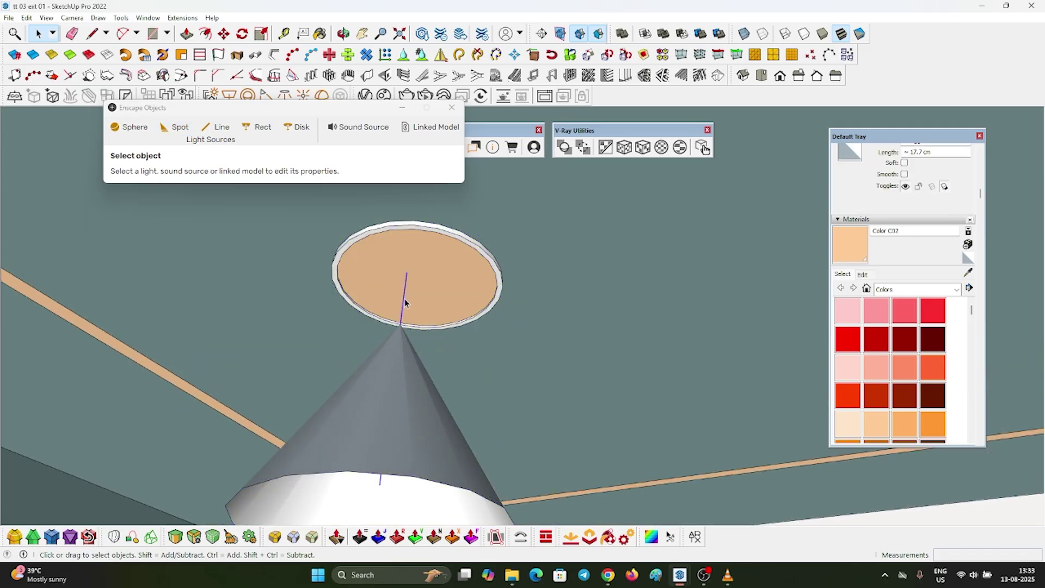
{"action": "scroll", "coordinate": [386, 420], "scroll_direction": "down", "scroll_amount": 2}
Cut the spotlight and paste it in place inside the round ceiling light component so every copy carries it
{"action": "left_click", "coordinate": [387, 419]}
{"action": "scroll", "coordinate": [386, 399], "scroll_direction": "down", "scroll_amount": 1}
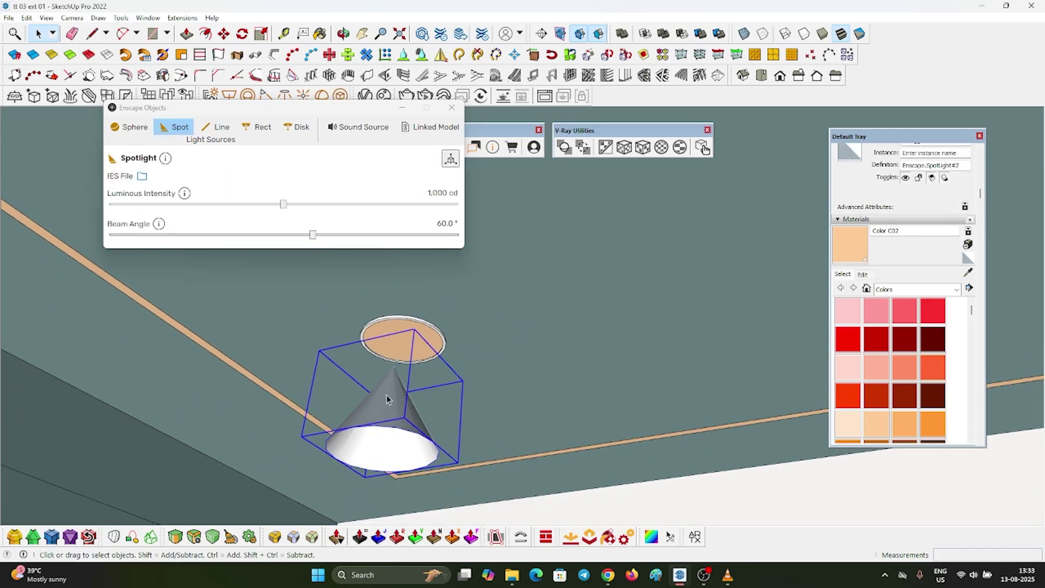
{"action": "key", "text": "Delete"}
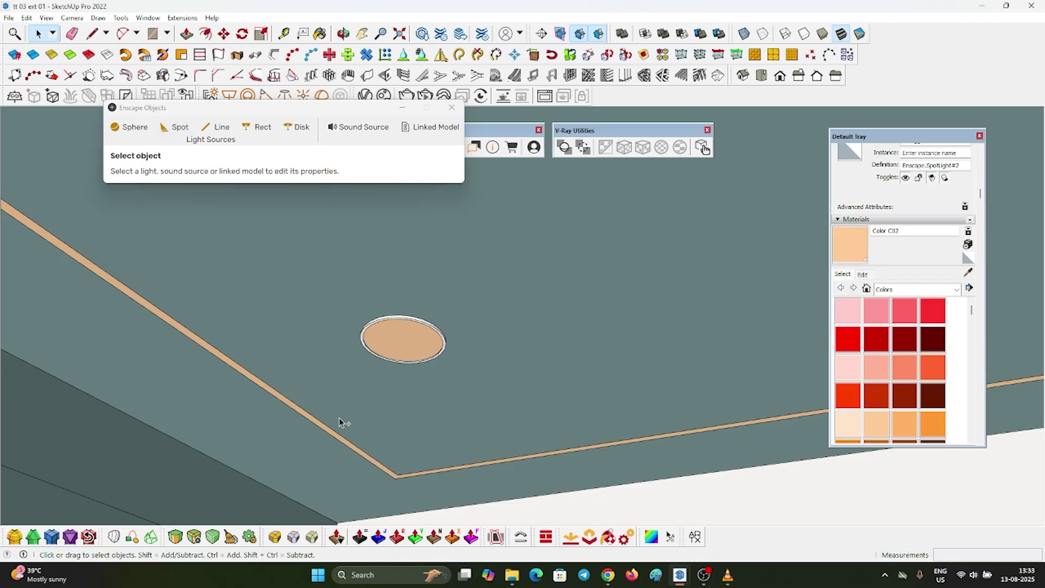
{"action": "left_click", "coordinate": [398, 333]}
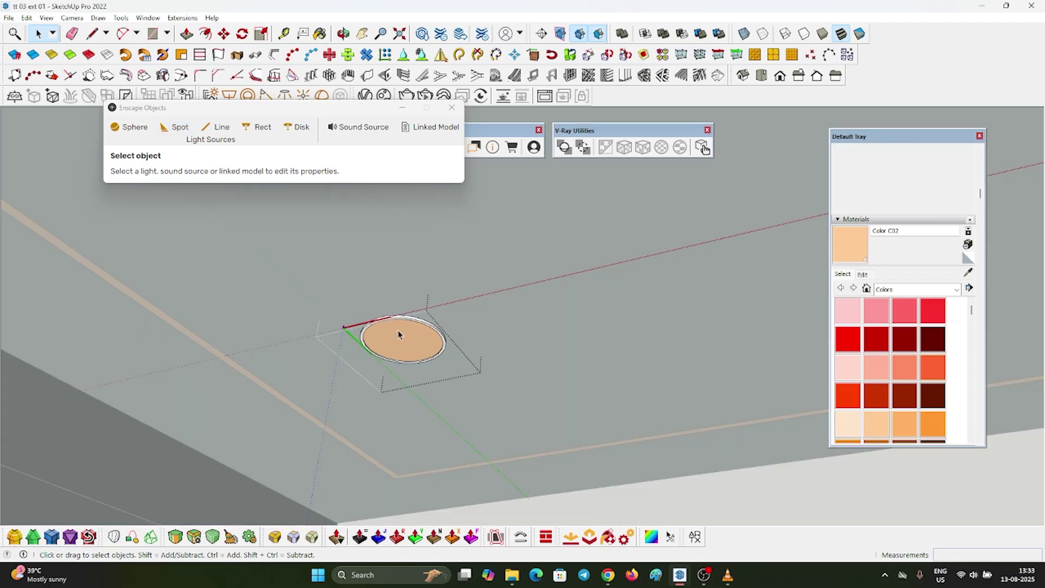
{"action": "scroll", "coordinate": [395, 327], "scroll_direction": "down", "scroll_amount": 3}
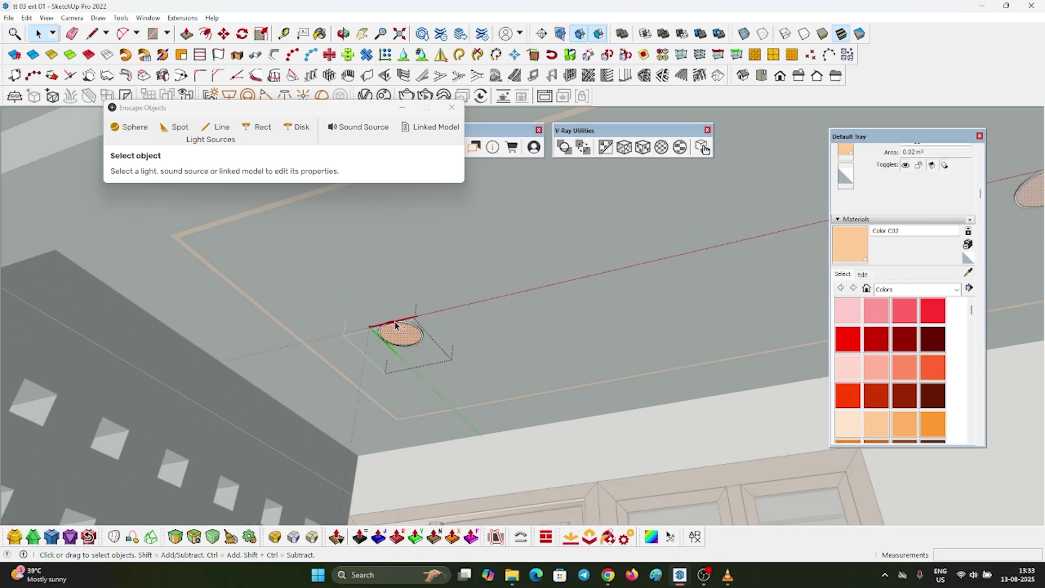
{"action": "key", "text": "ctrl+z"}
{"action": "scroll", "coordinate": [393, 348], "scroll_direction": "up", "scroll_amount": 3}
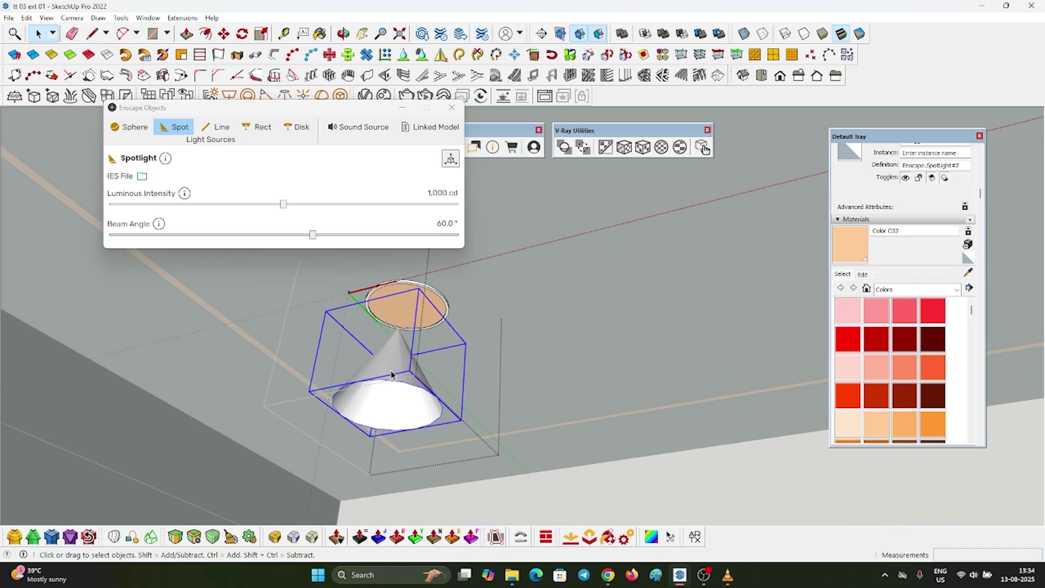
Load the Light.ies profile into the spotlight, adjust its luminous intensity, and close the ceiling light component
{"action": "left_click", "coordinate": [142, 175]}
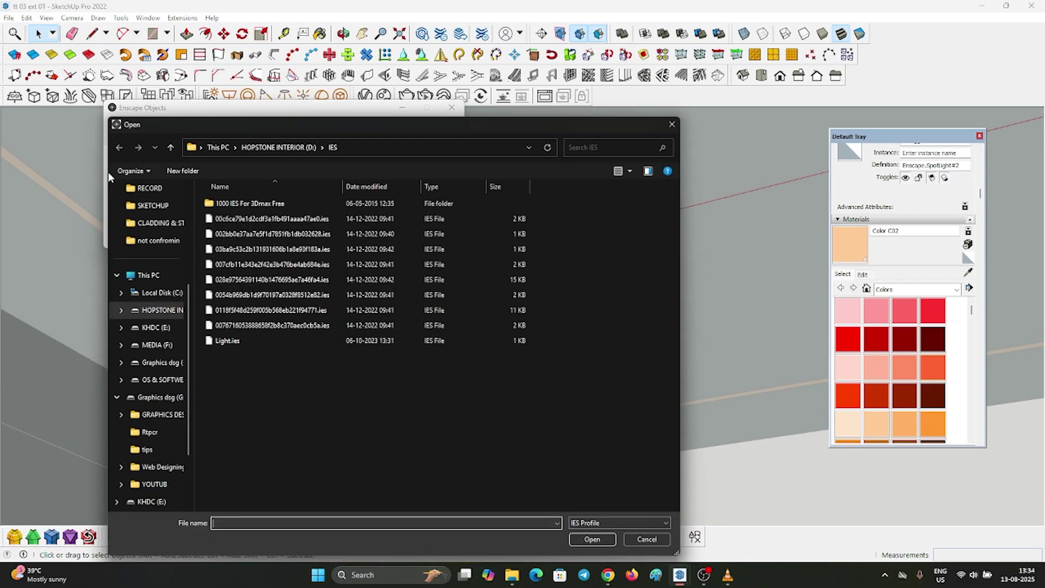
{"action": "double_click", "coordinate": [231, 340]}
{"action": "left_click_drag", "start_coordinate": [329, 204], "coordinate": [296, 204]}
{"action": "left_click", "coordinate": [253, 272]}
{"action": "scroll", "coordinate": [380, 332], "scroll_direction": "down", "scroll_amount": 12}
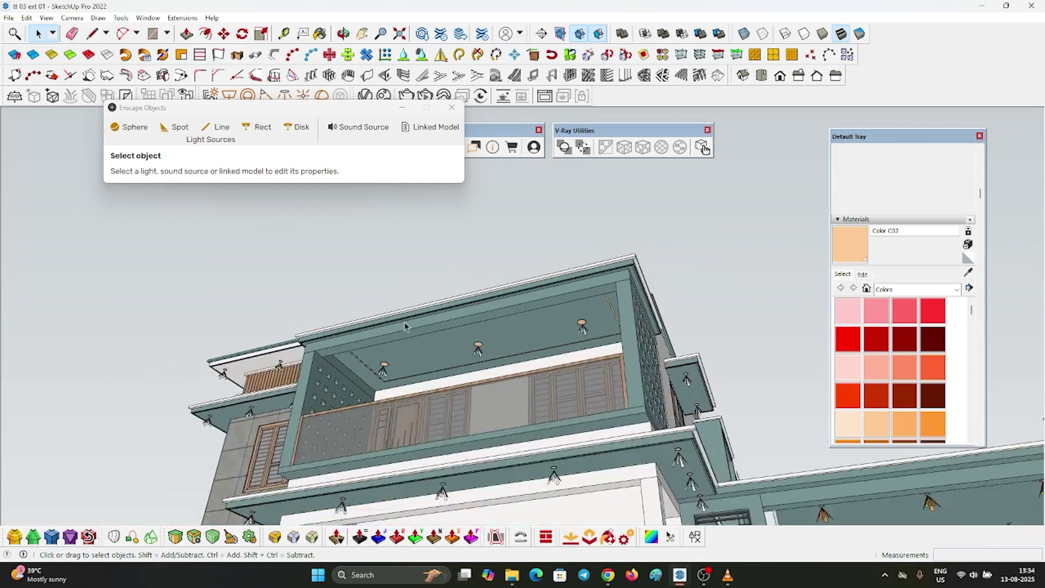
Import the up-and-down wall light model from the LIGHT'S folder
{"action": "middle_click_drag", "start_coordinate": [408, 327], "coordinate": [381, 447]}
{"action": "middle_click_drag", "start_coordinate": [381, 447], "coordinate": [571, 524], "text": "shift"}
{"action": "middle_click_drag", "start_coordinate": [538, 245], "coordinate": [490, 261], "text": "shift"}
{"action": "scroll", "coordinate": [440, 226], "scroll_direction": "up", "scroll_amount": 4}
{"action": "middle_click_drag", "start_coordinate": [490, 262], "coordinate": [513, 359], "text": "shift"}
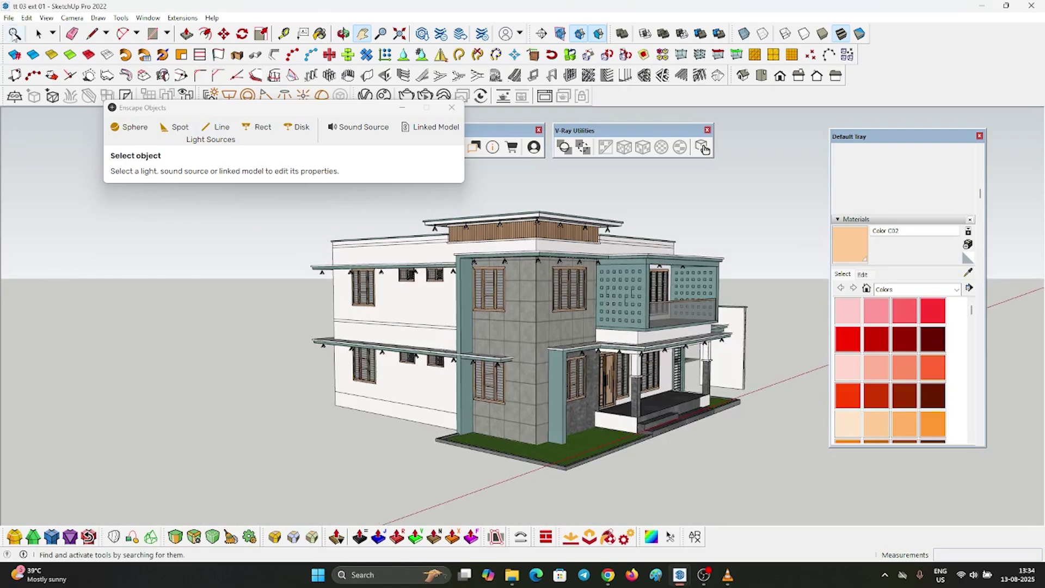
{"action": "left_click", "coordinate": [9, 18]}
{"action": "left_click", "coordinate": [24, 222]}
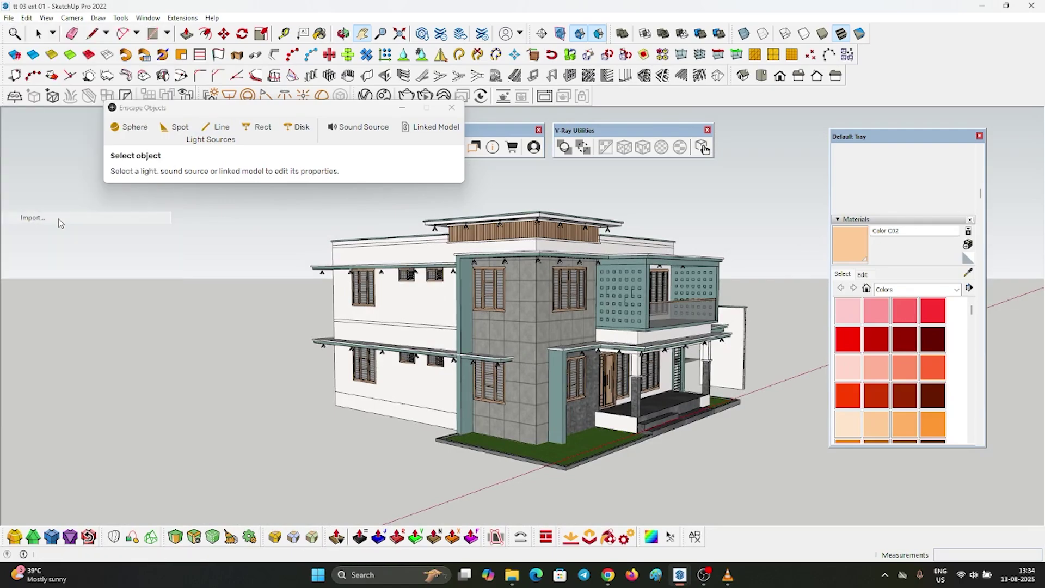
{"action": "scroll", "coordinate": [830, 276], "scroll_direction": "down", "scroll_amount": 10}
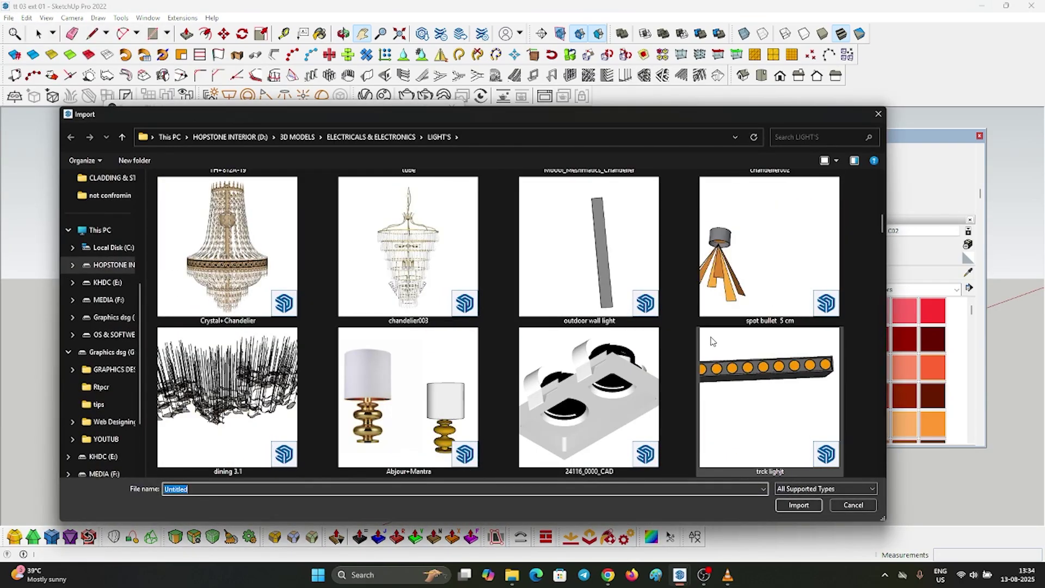
{"action": "scroll", "coordinate": [799, 363], "scroll_direction": "down", "scroll_amount": 6}
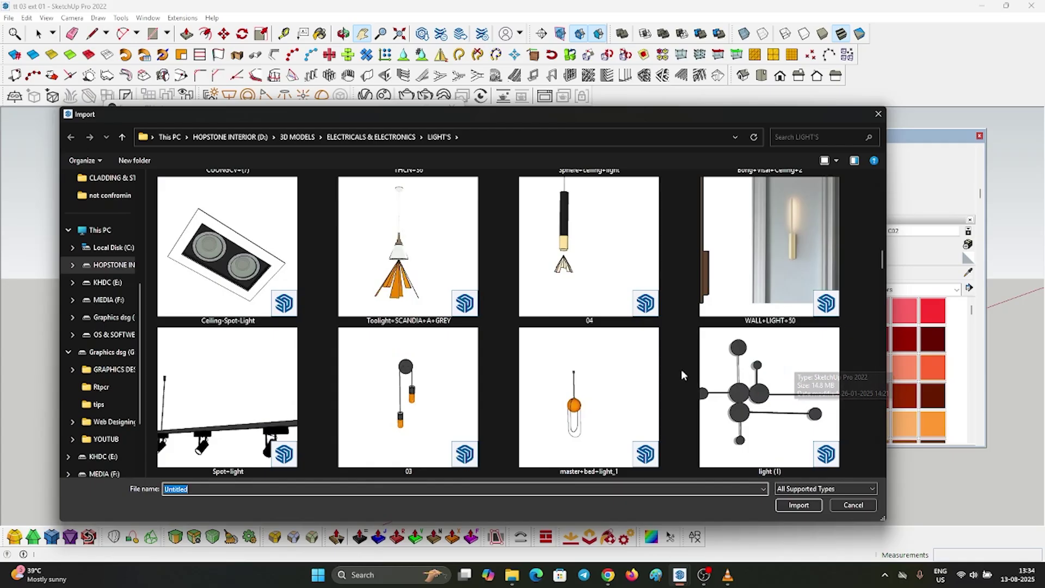
{"action": "scroll", "coordinate": [678, 369], "scroll_direction": "down", "scroll_amount": 4}
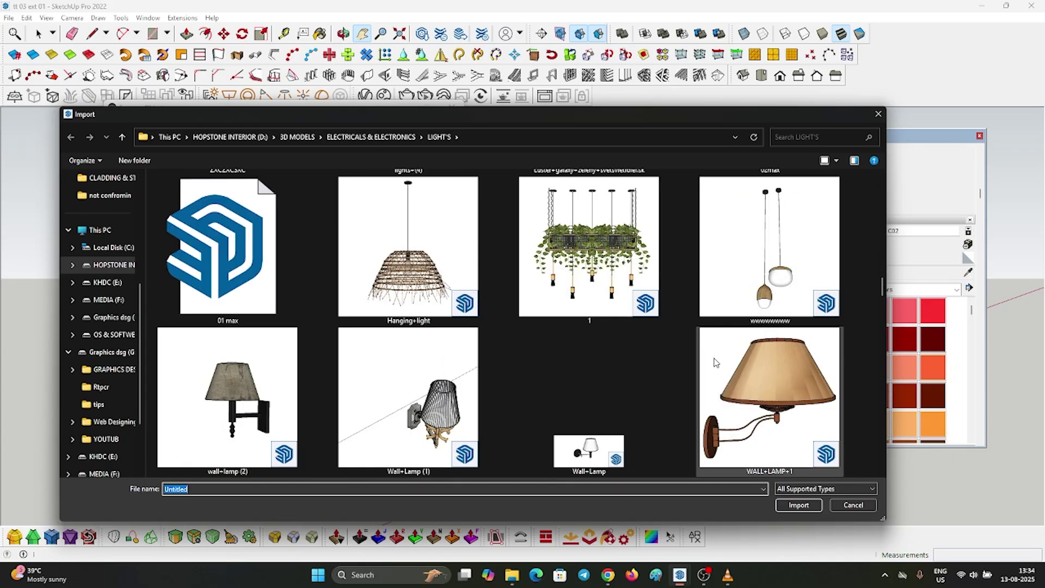
{"action": "scroll", "coordinate": [715, 363], "scroll_direction": "down", "scroll_amount": 4}
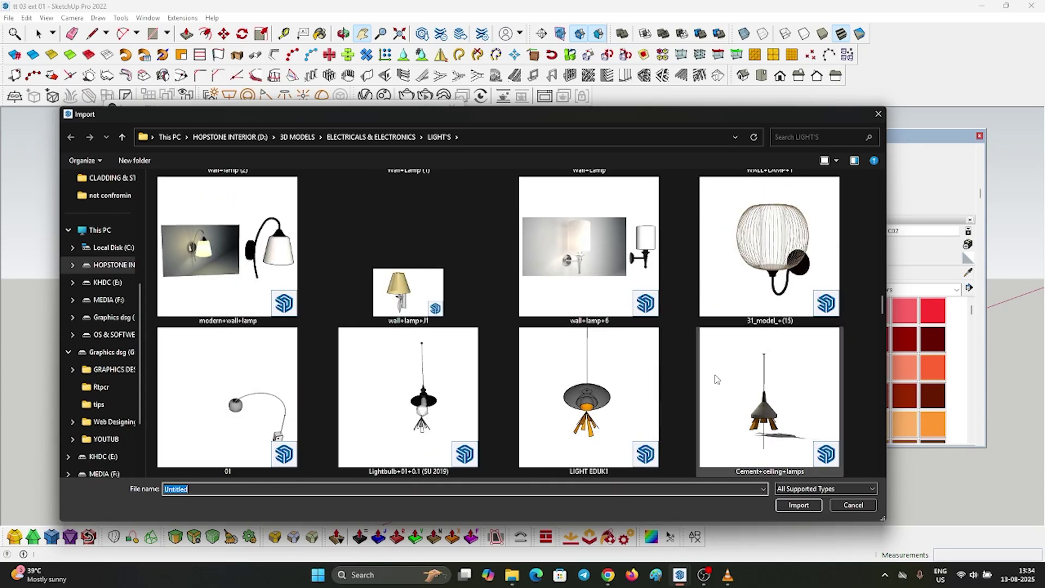
{"action": "scroll", "coordinate": [716, 379], "scroll_direction": "down", "scroll_amount": 2}
{"action": "double_click", "coordinate": [776, 370]}
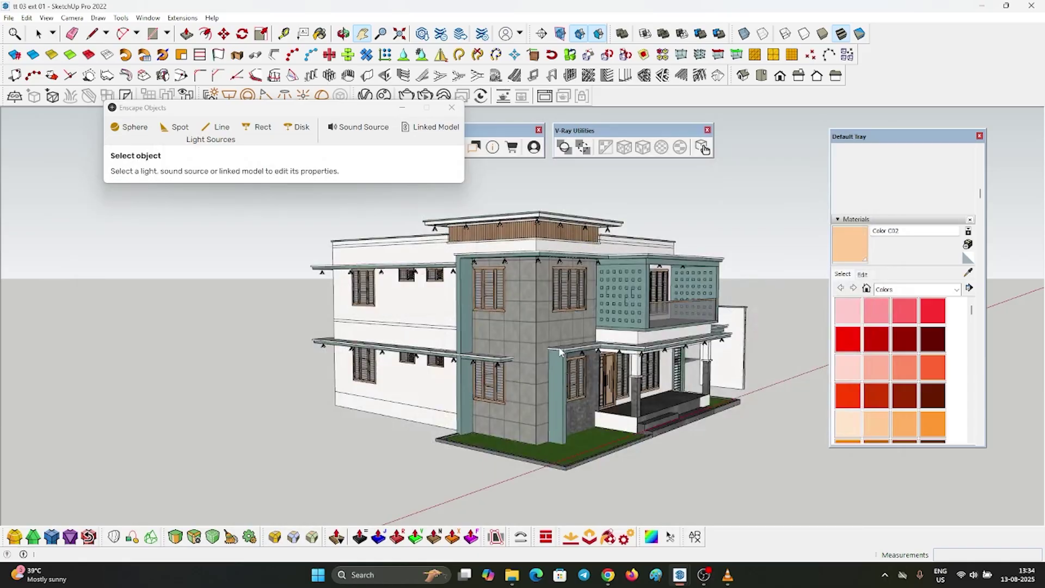
Place the imported up-and-down light beside the house and move it onto the freestanding white wall by the carport
{"action": "scroll", "coordinate": [589, 418], "scroll_direction": "down", "scroll_amount": 5}
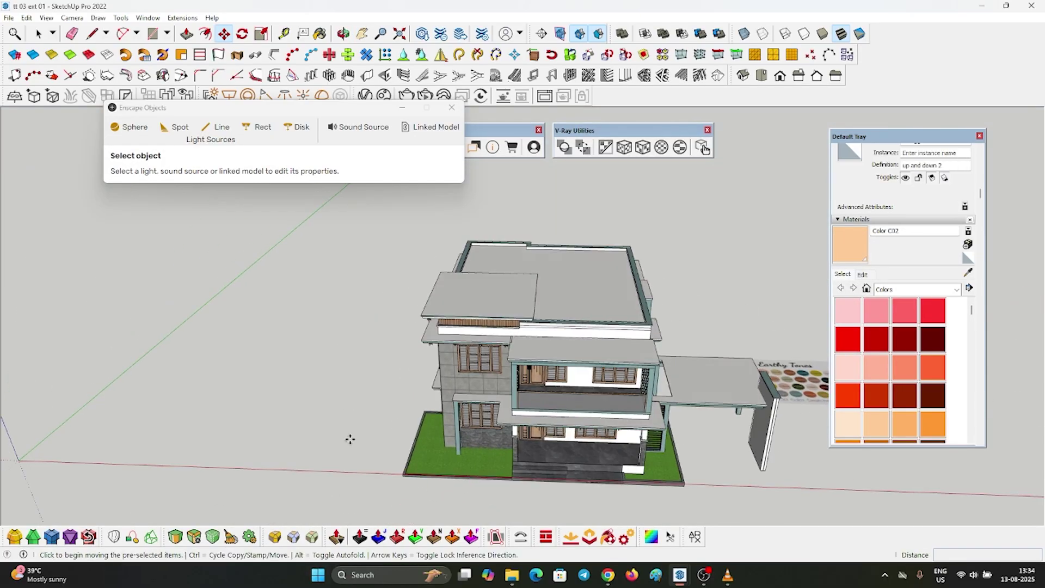
{"action": "scroll", "coordinate": [606, 409], "scroll_direction": "up", "scroll_amount": 8}
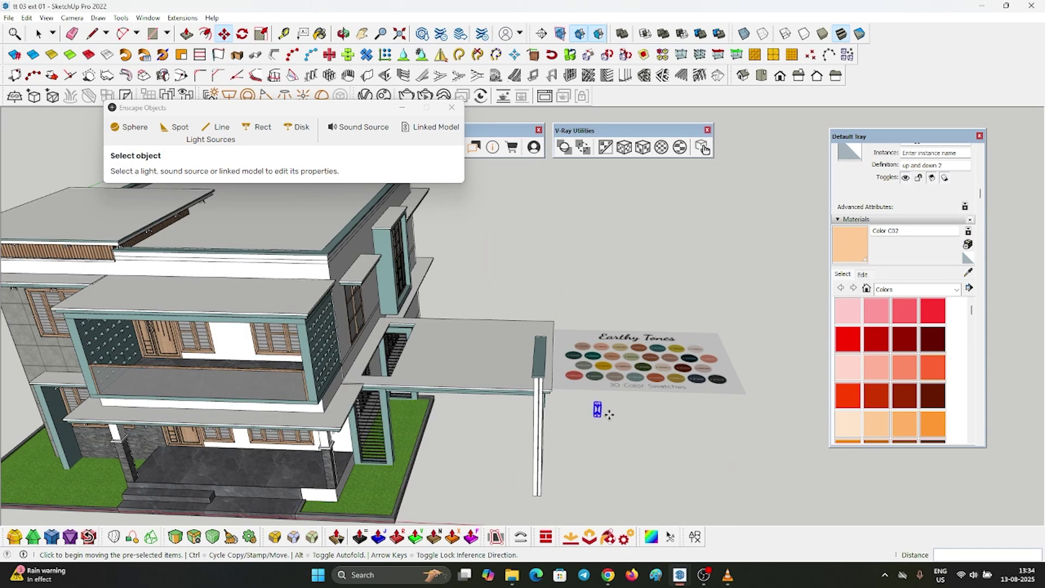
{"action": "scroll", "coordinate": [597, 403], "scroll_direction": "up", "scroll_amount": 10}
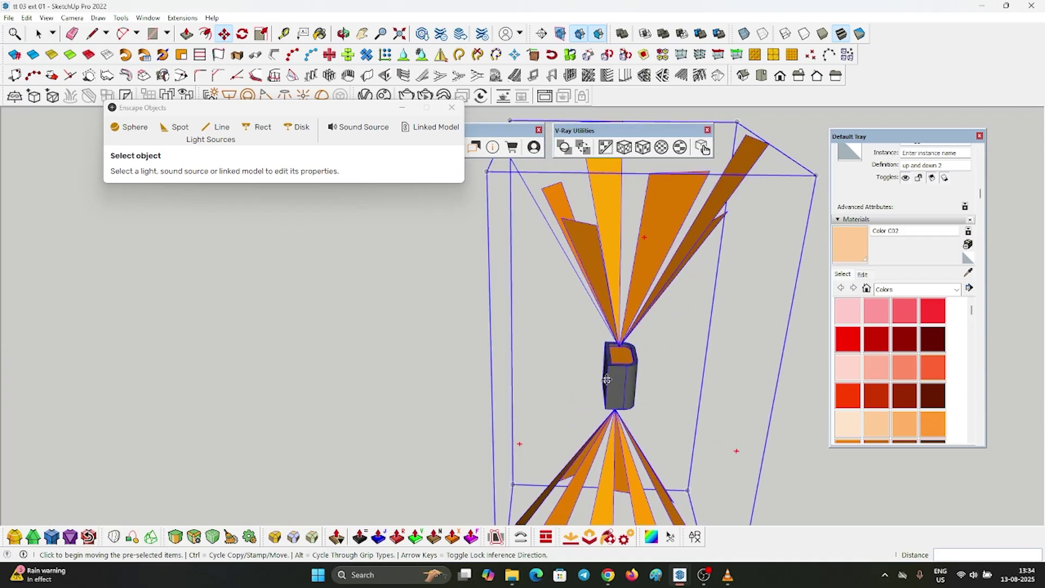
{"action": "middle_click_drag", "start_coordinate": [599, 403], "coordinate": [616, 367]}
{"action": "scroll", "coordinate": [613, 368], "scroll_direction": "down", "scroll_amount": 10}
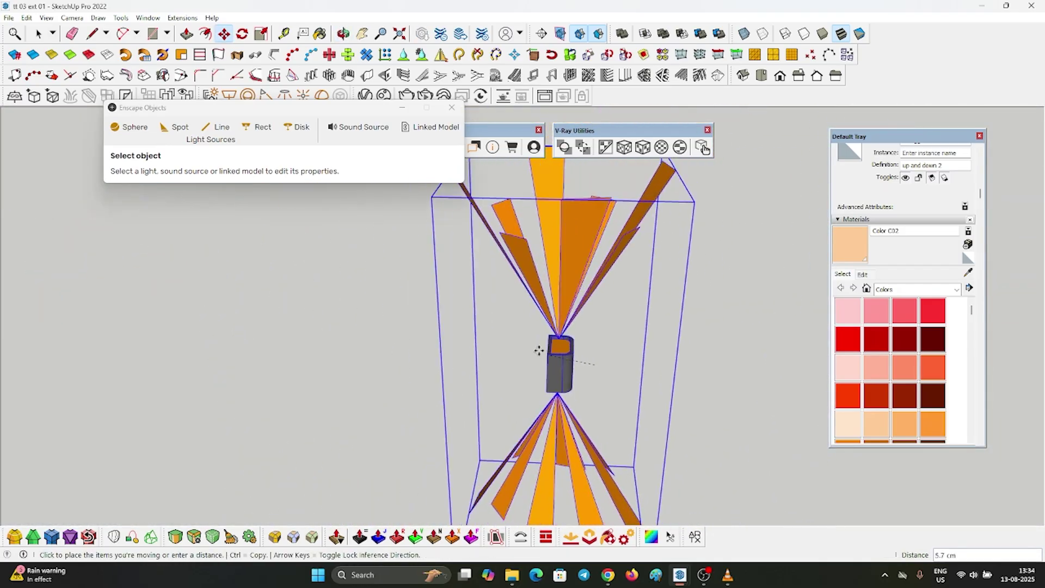
{"action": "middle_click_drag", "start_coordinate": [599, 430], "coordinate": [359, 332]}
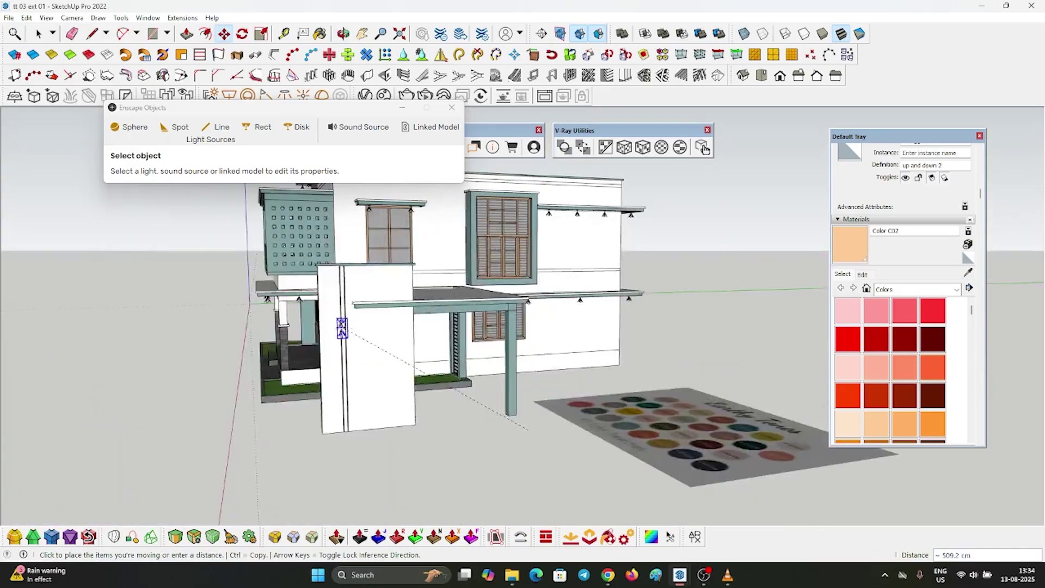
{"action": "scroll", "coordinate": [375, 354], "scroll_direction": "up", "scroll_amount": 4}
{"action": "scroll", "coordinate": [391, 376], "scroll_direction": "down", "scroll_amount": 3}
{"action": "middle_click_drag", "start_coordinate": [391, 376], "coordinate": [490, 472]}
{"action": "scroll", "coordinate": [406, 390], "scroll_direction": "down", "scroll_amount": 3}
{"action": "scroll", "coordinate": [362, 351], "scroll_direction": "up", "scroll_amount": 3}
{"action": "left_click", "coordinate": [349, 360]}
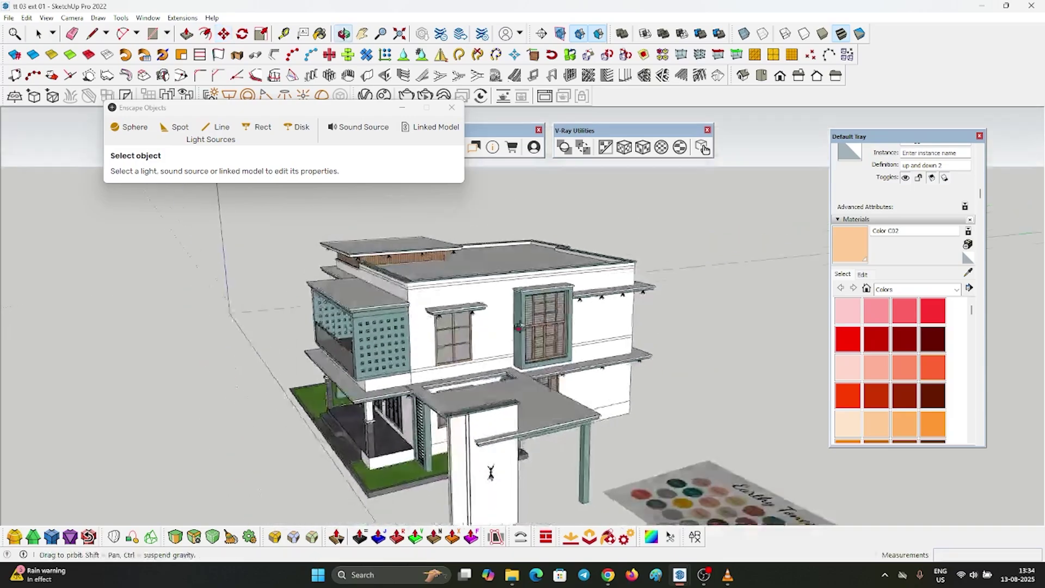
Copy the up-and-down light onto the ground-floor side wall beside the window under the carport
{"action": "middle_click_drag", "start_coordinate": [518, 329], "coordinate": [350, 401]}
{"action": "scroll", "coordinate": [350, 401], "scroll_direction": "up", "scroll_amount": 5}
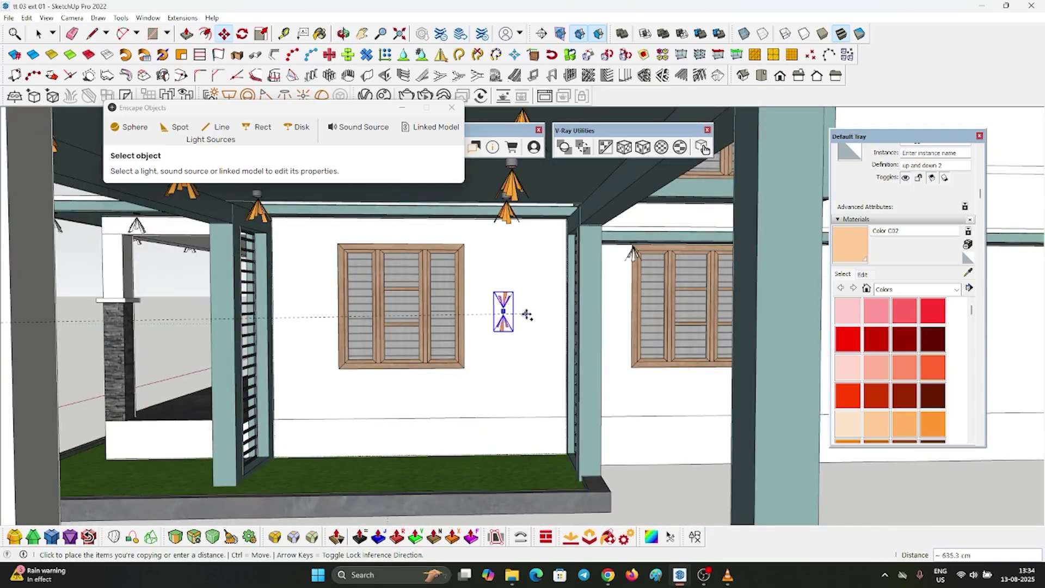
{"action": "key", "text": "ctrl"}
{"action": "scroll", "coordinate": [511, 294], "scroll_direction": "up", "scroll_amount": 3}
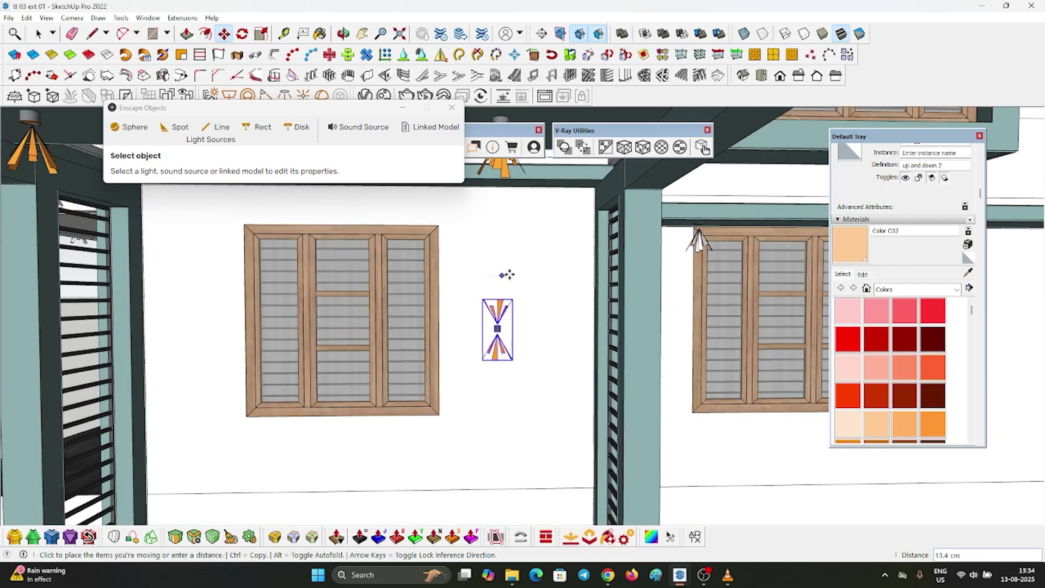
{"action": "scroll", "coordinate": [518, 276], "scroll_direction": "down", "scroll_amount": 6}
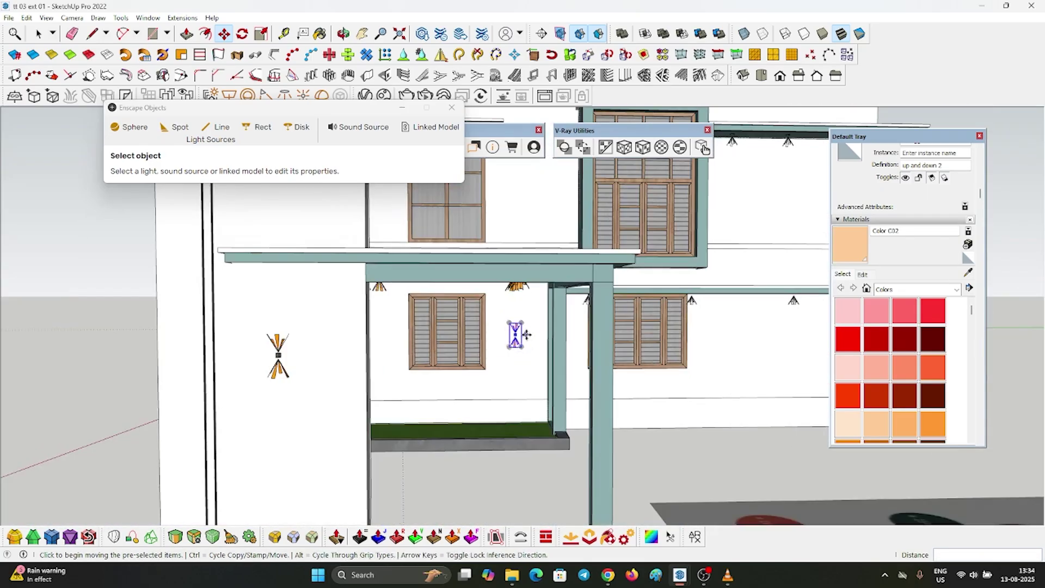
Copy the ground-floor side wall light straight up onto the upper-floor wall beside the window
{"action": "left_click", "coordinate": [523, 338]}
{"action": "scroll", "coordinate": [525, 349], "scroll_direction": "down", "scroll_amount": 3}
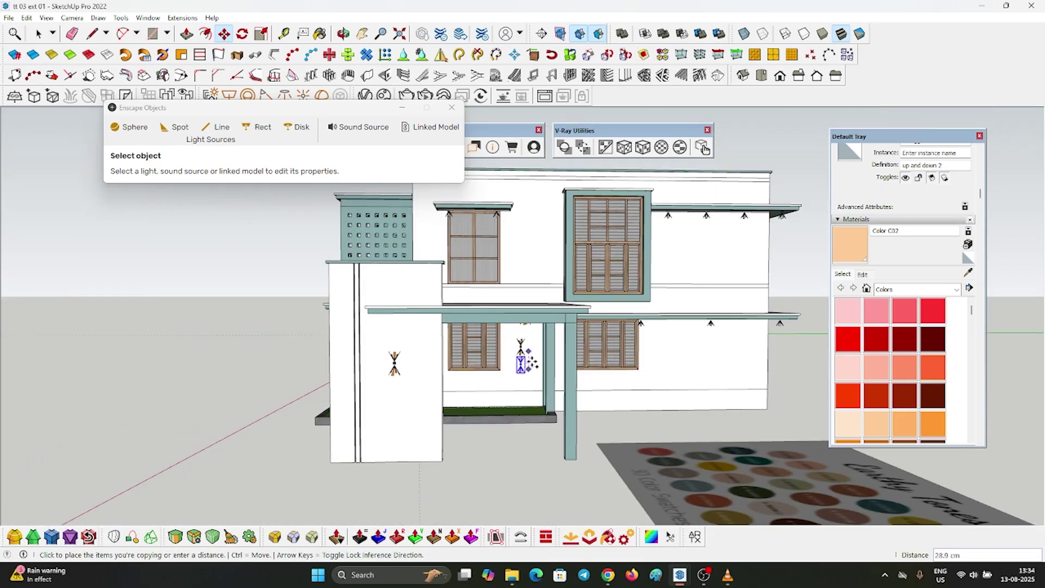
{"action": "left_click", "coordinate": [522, 238]}
{"action": "scroll", "coordinate": [520, 353], "scroll_direction": "up", "scroll_amount": 3}
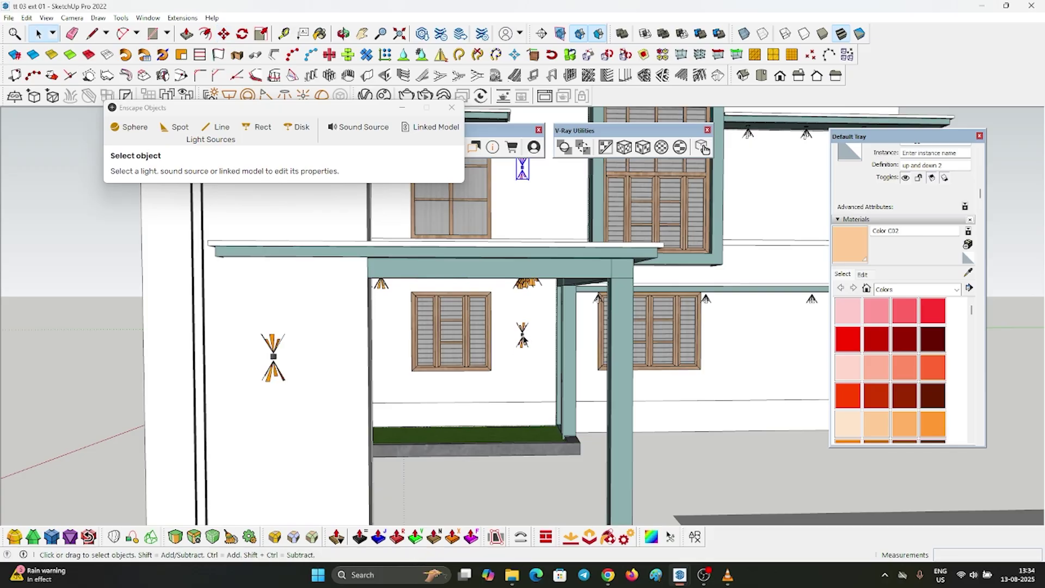
Copy the ground-floor wall light beside the carport window onto the grey tiled wall of the house front
{"action": "left_click", "coordinate": [523, 339]}
{"action": "scroll", "coordinate": [524, 339], "scroll_direction": "up", "scroll_amount": 5}
{"action": "key", "text": "space"}
{"action": "scroll", "coordinate": [548, 335], "scroll_direction": "down", "scroll_amount": 10}
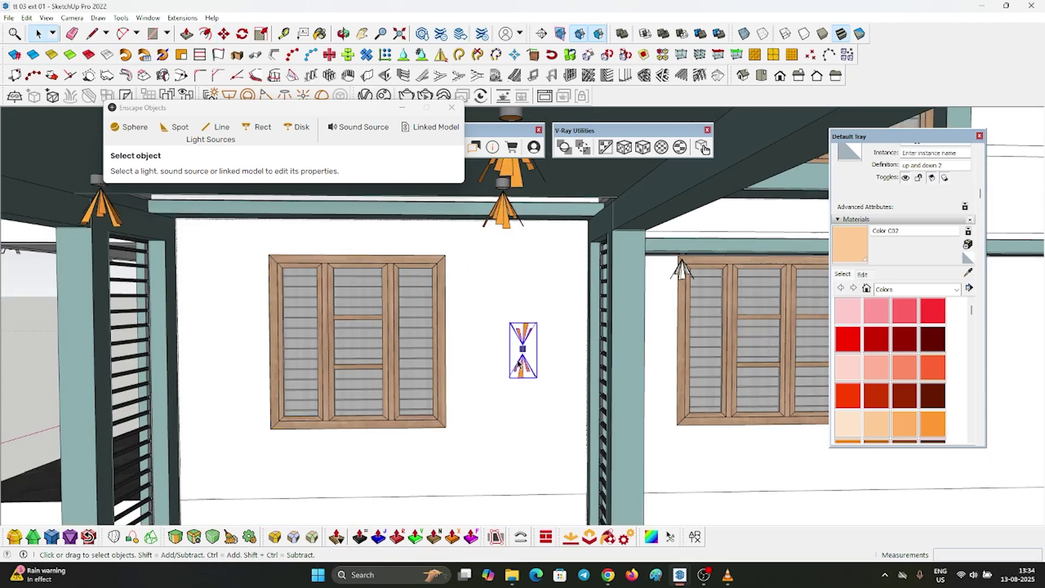
{"action": "scroll", "coordinate": [597, 321], "scroll_direction": "up", "scroll_amount": 10}
{"action": "left_click", "coordinate": [583, 343]}
{"action": "key", "text": "m"}
{"action": "key", "text": "ctrl"}
{"action": "left_click", "coordinate": [532, 324]}
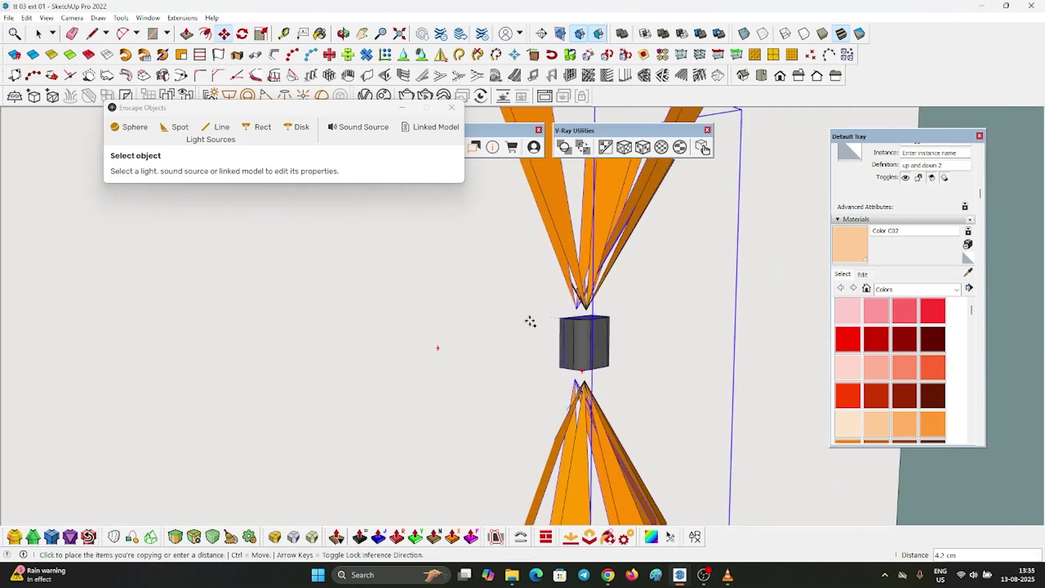
{"action": "scroll", "coordinate": [531, 324], "scroll_direction": "down", "scroll_amount": 10}
{"action": "middle_click_drag", "start_coordinate": [623, 301], "coordinate": [448, 337]}
Rotate the copied light 90° so its back lies against the grey tiled wall
{"action": "scroll", "coordinate": [451, 340], "scroll_direction": "up", "scroll_amount": 10}
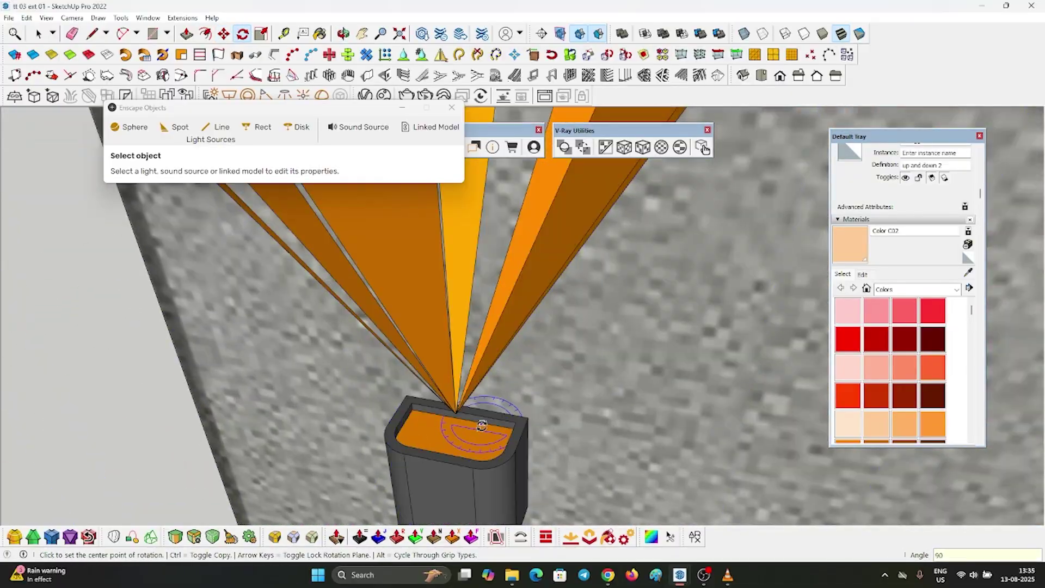
{"action": "right_click", "coordinate": [504, 439]}
{"action": "left_click", "coordinate": [505, 439]}
{"action": "scroll", "coordinate": [455, 332], "scroll_direction": "down", "scroll_amount": 5}
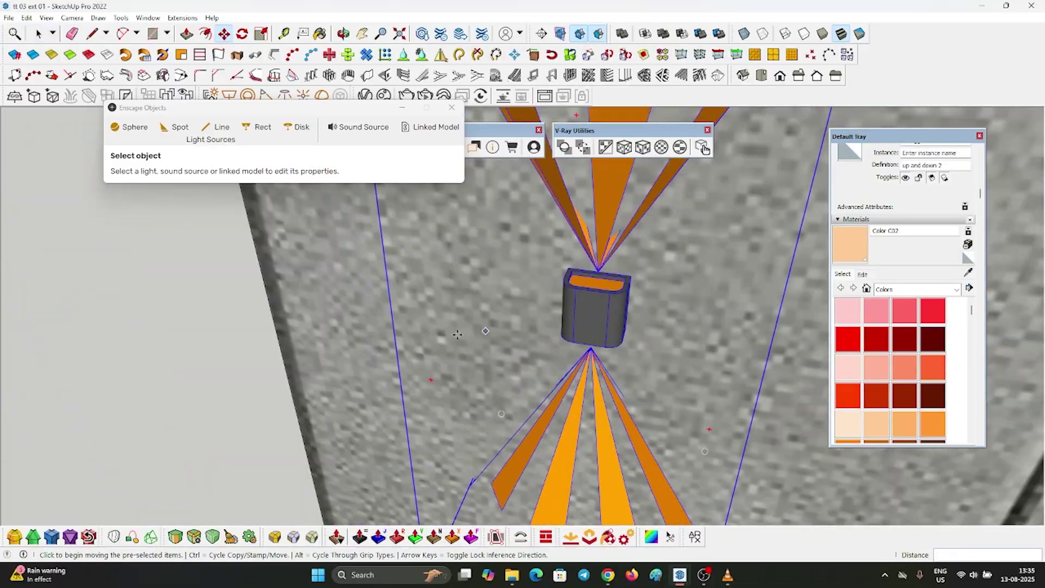
Move the rotated light so its back sits flush against the grey tiled front wall near the house corner
{"action": "left_click", "coordinate": [455, 332]}
{"action": "middle_click_drag", "start_coordinate": [455, 332], "coordinate": [571, 300]}
{"action": "left_click", "coordinate": [515, 294]}
{"action": "scroll", "coordinate": [515, 294], "scroll_direction": "up", "scroll_amount": 10}
{"action": "key", "text": "q"}
{"action": "scroll", "coordinate": [393, 332], "scroll_direction": "down", "scroll_amount": 10}
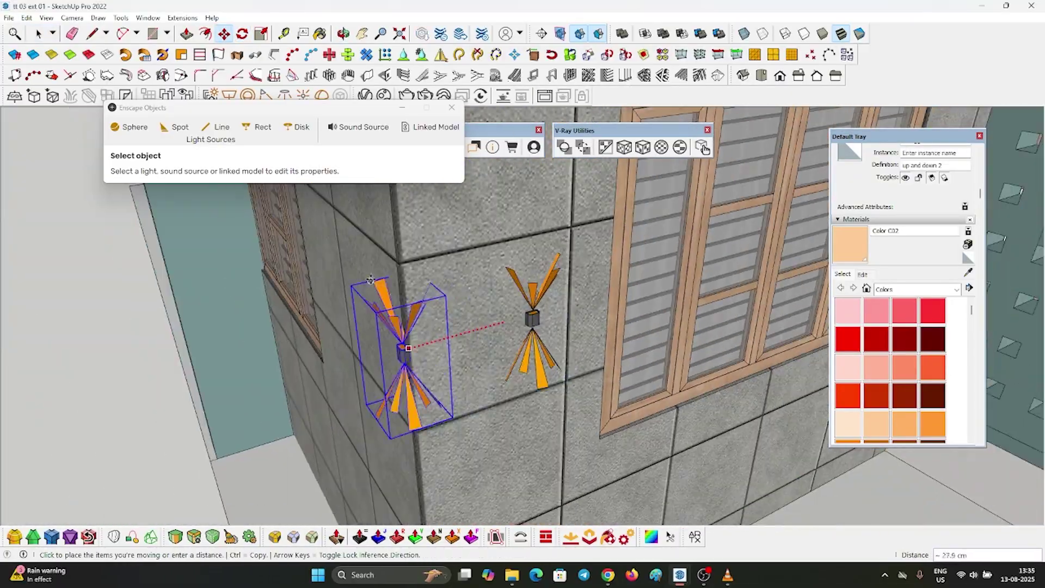
{"action": "key", "text": "ctrl"}
{"action": "key", "text": "space"}
{"action": "middle_click_drag", "start_coordinate": [427, 321], "coordinate": [381, 353]}
{"action": "scroll", "coordinate": [350, 366], "scroll_direction": "up", "scroll_amount": 5}
{"action": "scroll", "coordinate": [350, 366], "scroll_direction": "up", "scroll_amount": 4}
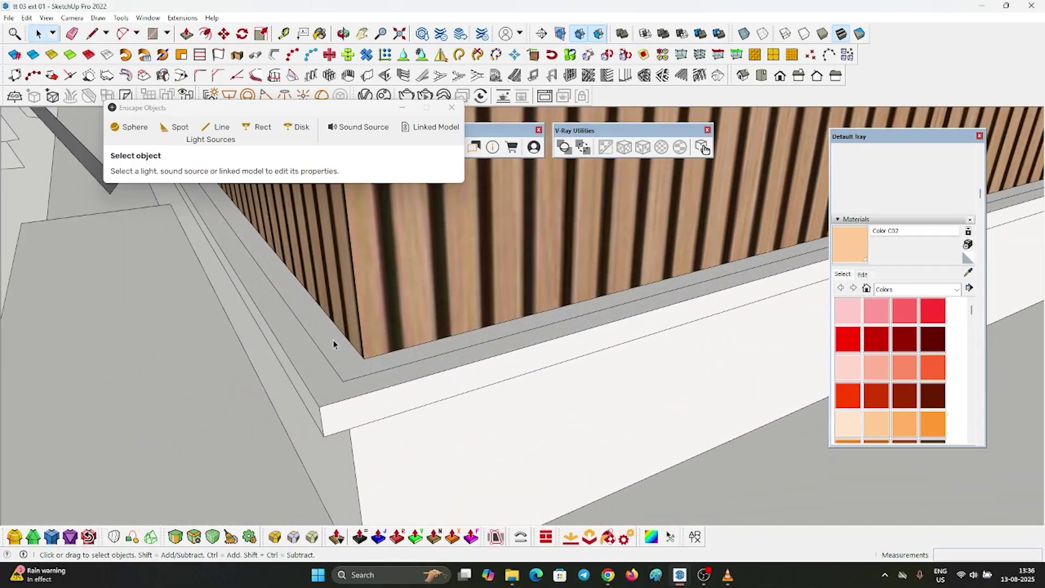
{"action": "double_click", "coordinate": [331, 338]}
{"action": "left_click", "coordinate": [330, 353]}
{"action": "scroll", "coordinate": [442, 407], "scroll_direction": "down", "scroll_amount": 5}
{"action": "middle_click_drag", "start_coordinate": [442, 407], "coordinate": [296, 357]}
{"action": "scroll", "coordinate": [296, 357], "scroll_direction": "down", "scroll_amount": 4}
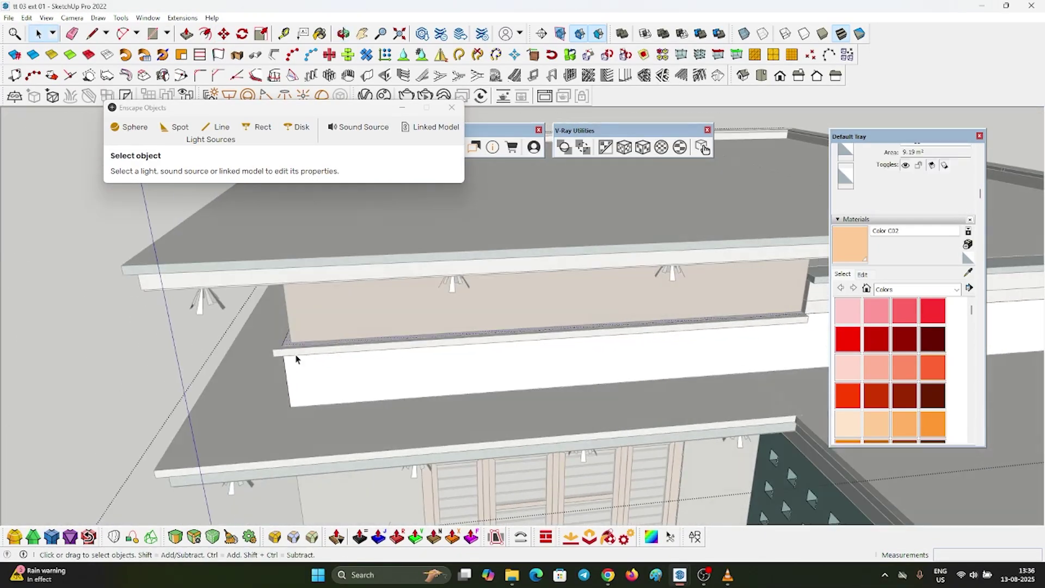
{"action": "scroll", "coordinate": [702, 337], "scroll_direction": "down", "scroll_amount": 2}
{"action": "left_click", "coordinate": [690, 338]}
Open the ledge group below the upper wood-slat wall and draw a 10 cm wide rectangle along its inner top strip from the end corner
{"action": "scroll", "coordinate": [666, 338], "scroll_direction": "up", "scroll_amount": 5}
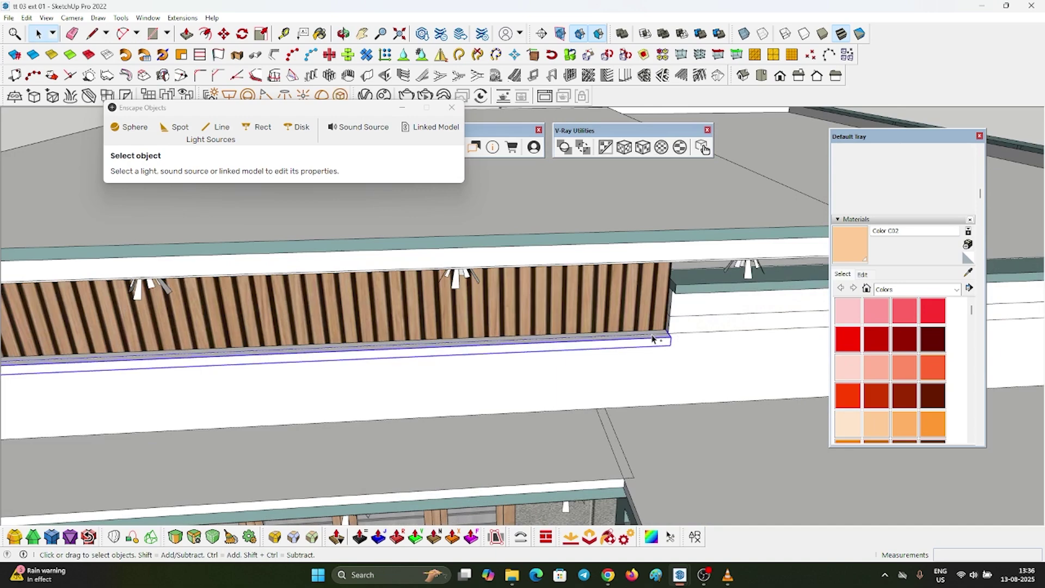
{"action": "scroll", "coordinate": [667, 337], "scroll_direction": "up", "scroll_amount": 5}
{"action": "left_click", "coordinate": [661, 334]}
{"action": "scroll", "coordinate": [674, 361], "scroll_direction": "down", "scroll_amount": 3}
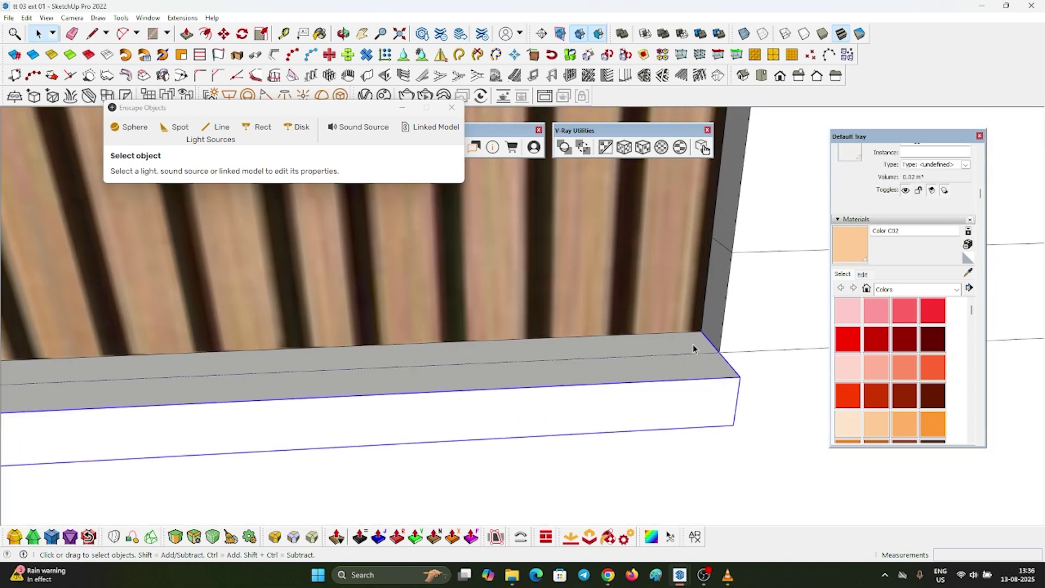
{"action": "double_click", "coordinate": [693, 348]}
{"action": "left_click", "coordinate": [652, 344]}
{"action": "key", "text": "r"}
{"action": "scroll", "coordinate": [700, 345], "scroll_direction": "up", "scroll_amount": 1}
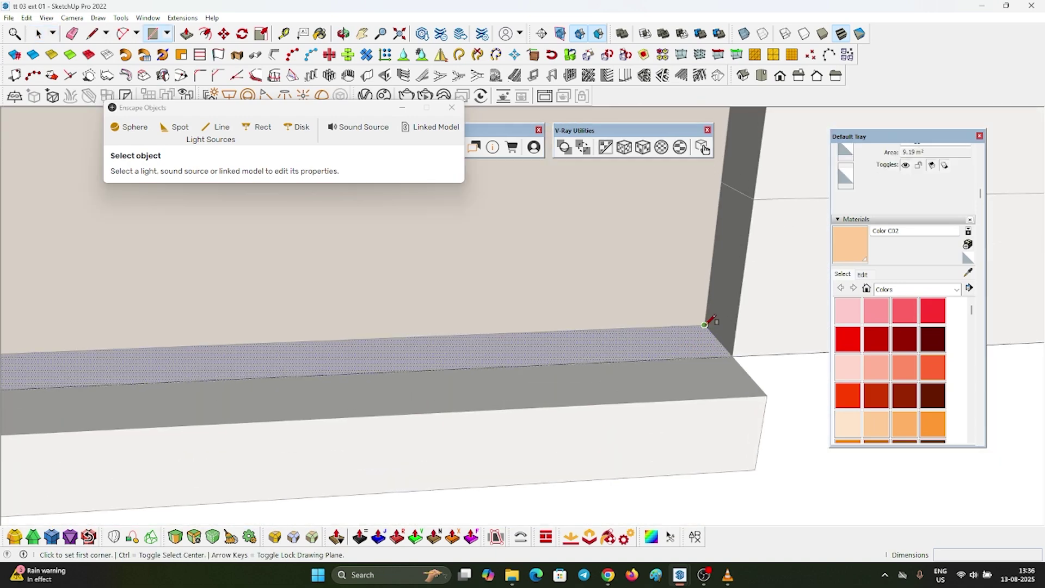
{"action": "left_click", "coordinate": [705, 324]}
{"action": "scroll", "coordinate": [723, 326], "scroll_direction": "down", "scroll_amount": 6}
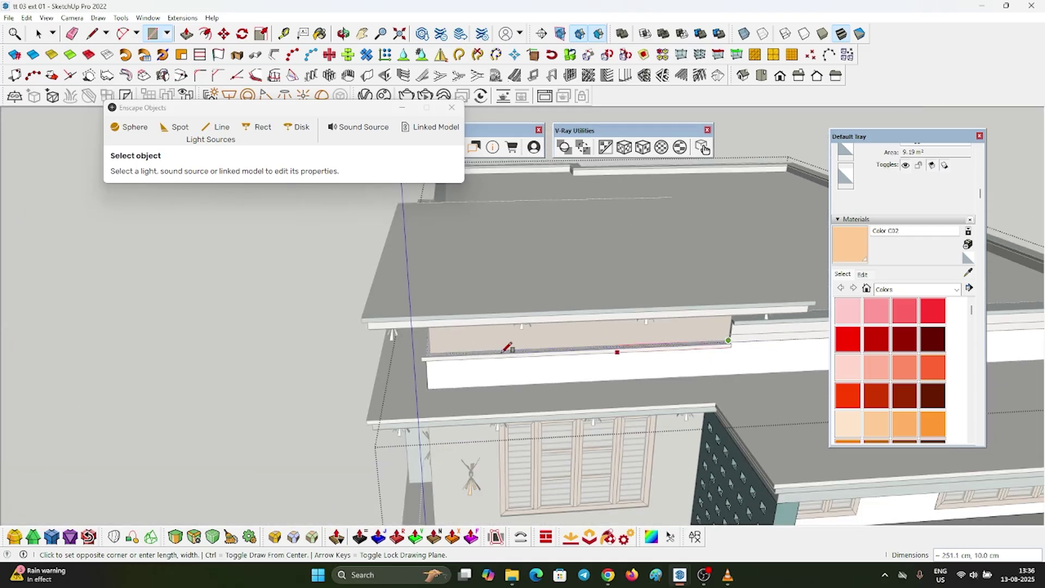
Complete the narrow rectangle along the base of the front slatted wall, ending at the ledge's far corner
{"action": "scroll", "coordinate": [426, 355], "scroll_direction": "up", "scroll_amount": 7}
{"action": "left_click", "coordinate": [404, 358]}
{"action": "scroll", "coordinate": [405, 357], "scroll_direction": "down", "scroll_amount": 3}
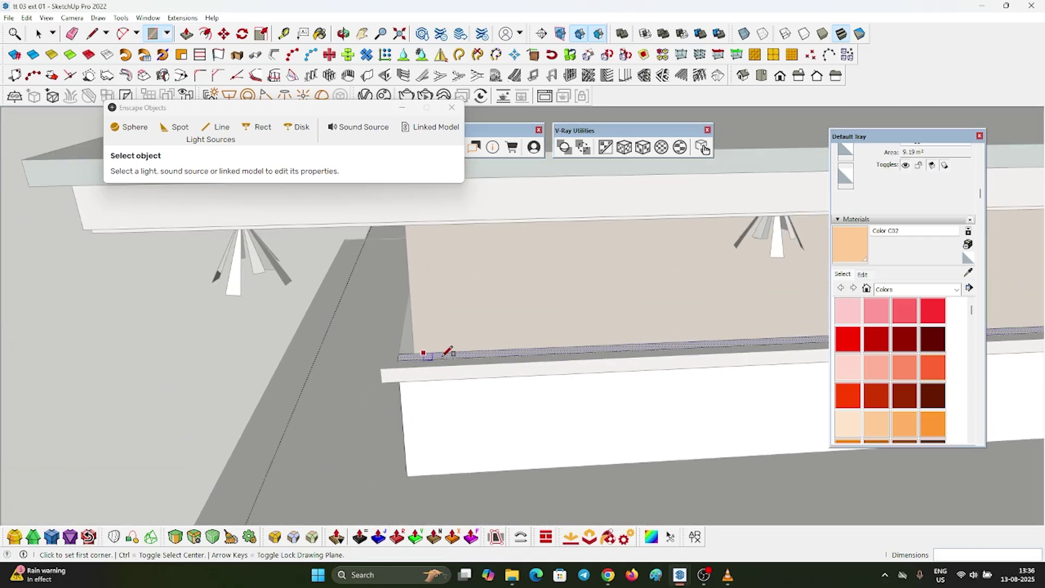
Draw a rectangle about 388 cm by 5 cm on the ledge along the base of the adjoining side wall
{"action": "scroll", "coordinate": [625, 333], "scroll_direction": "down", "scroll_amount": 5}
{"action": "scroll", "coordinate": [392, 263], "scroll_direction": "up", "scroll_amount": 5}
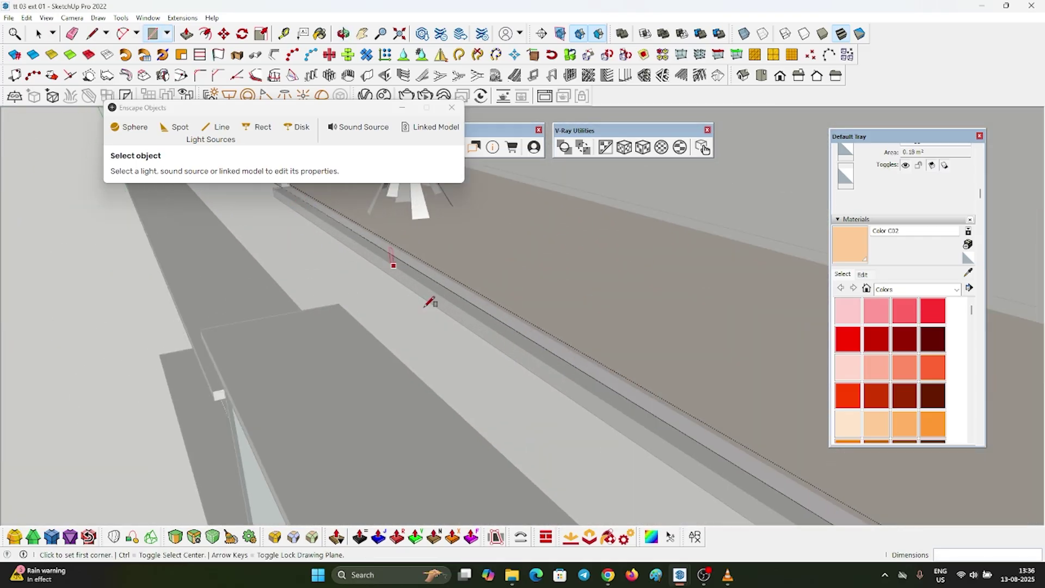
{"action": "scroll", "coordinate": [641, 407], "scroll_direction": "down", "scroll_amount": 4}
{"action": "key", "text": "space"}
{"action": "scroll", "coordinate": [534, 397], "scroll_direction": "up", "scroll_amount": 4}
{"action": "scroll", "coordinate": [491, 390], "scroll_direction": "down", "scroll_amount": 6}
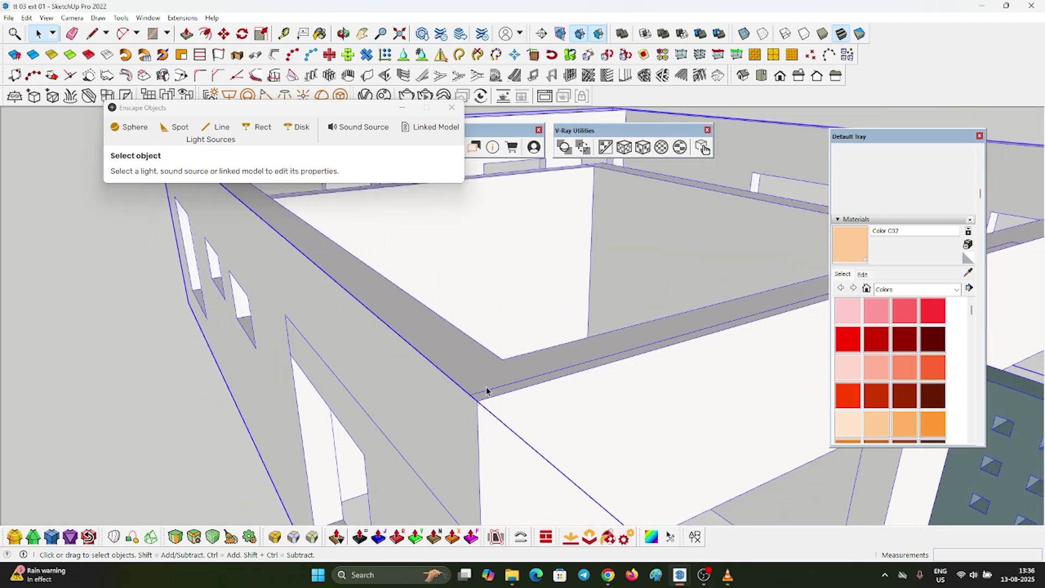
{"action": "scroll", "coordinate": [527, 397], "scroll_direction": "up", "scroll_amount": 6}
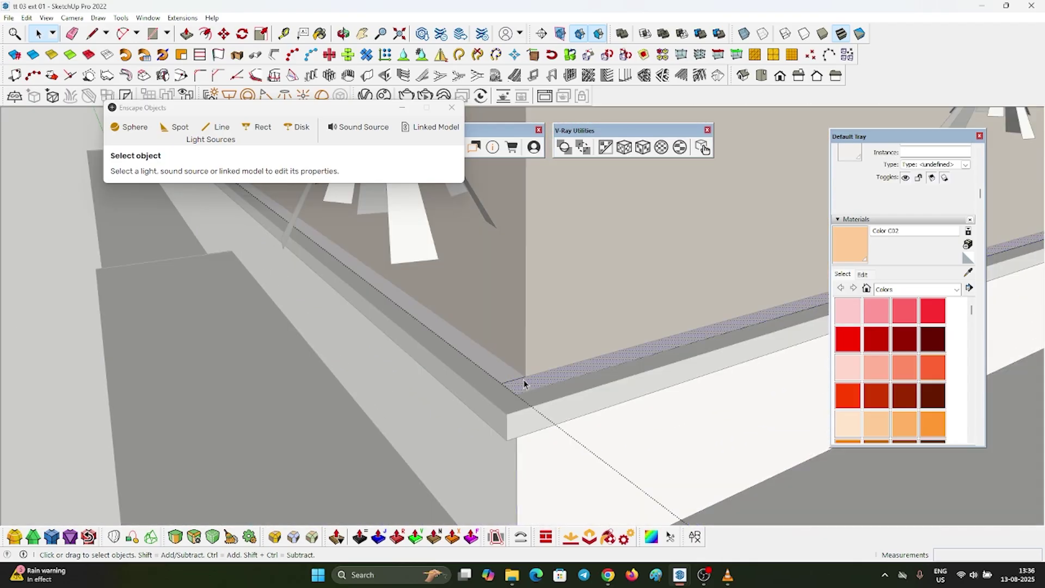
{"action": "left_click", "coordinate": [524, 380]}
{"action": "key", "text": "r"}
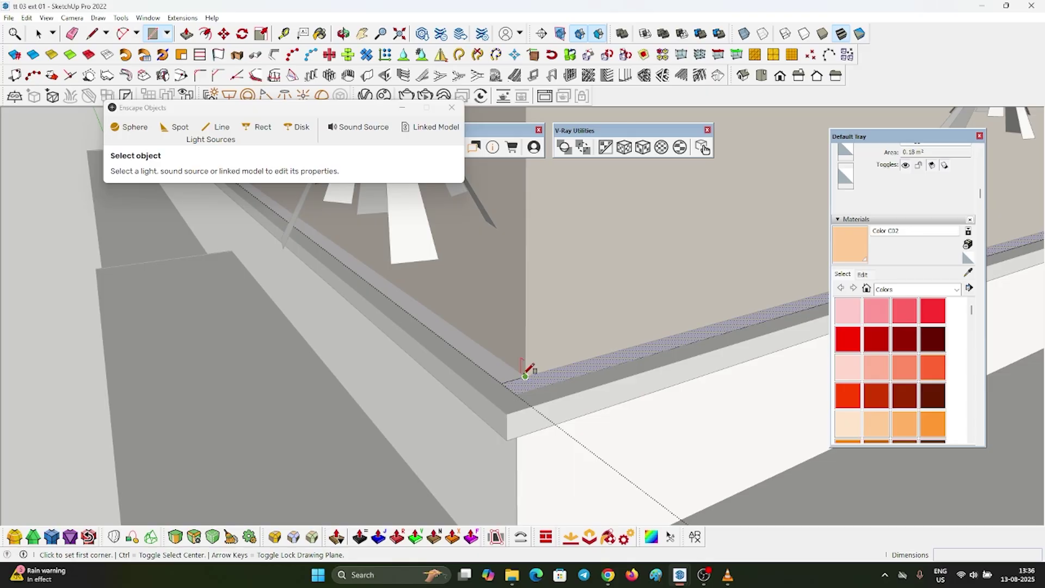
{"action": "left_click", "coordinate": [526, 376]}
{"action": "scroll", "coordinate": [544, 381], "scroll_direction": "down", "scroll_amount": 5}
{"action": "scroll", "coordinate": [337, 256], "scroll_direction": "up", "scroll_amount": 6}
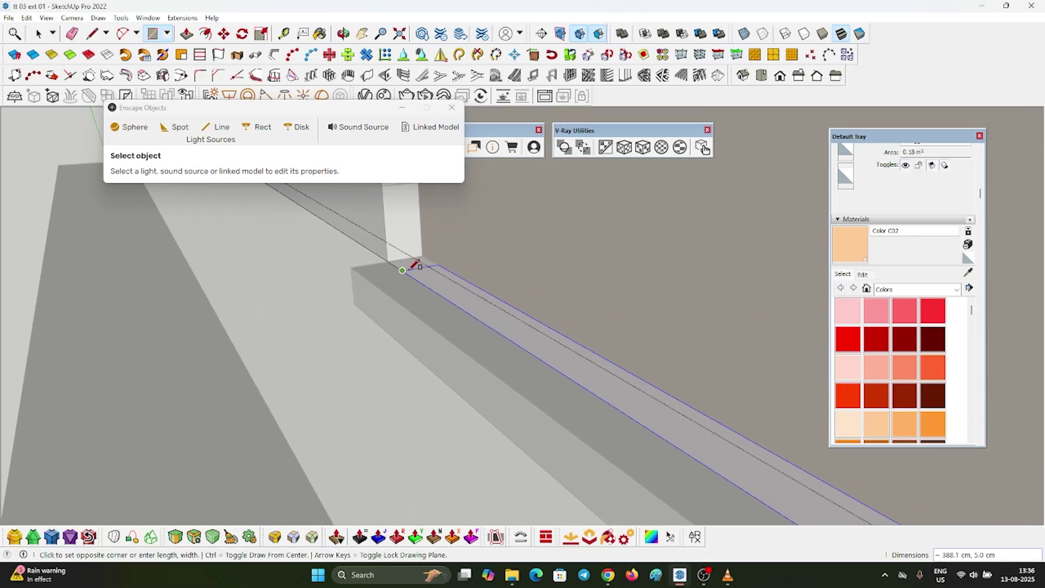
{"action": "left_click", "coordinate": [388, 261]}
Paint the side and front ledge strips with Color C02
{"action": "key", "text": "space"}
{"action": "scroll", "coordinate": [447, 281], "scroll_direction": "down", "scroll_amount": 1}
{"action": "left_click", "coordinate": [454, 283]}
{"action": "scroll", "coordinate": [454, 283], "scroll_direction": "up", "scroll_amount": 1}
{"action": "key", "text": "b"}
{"action": "left_click", "coordinate": [450, 277]}
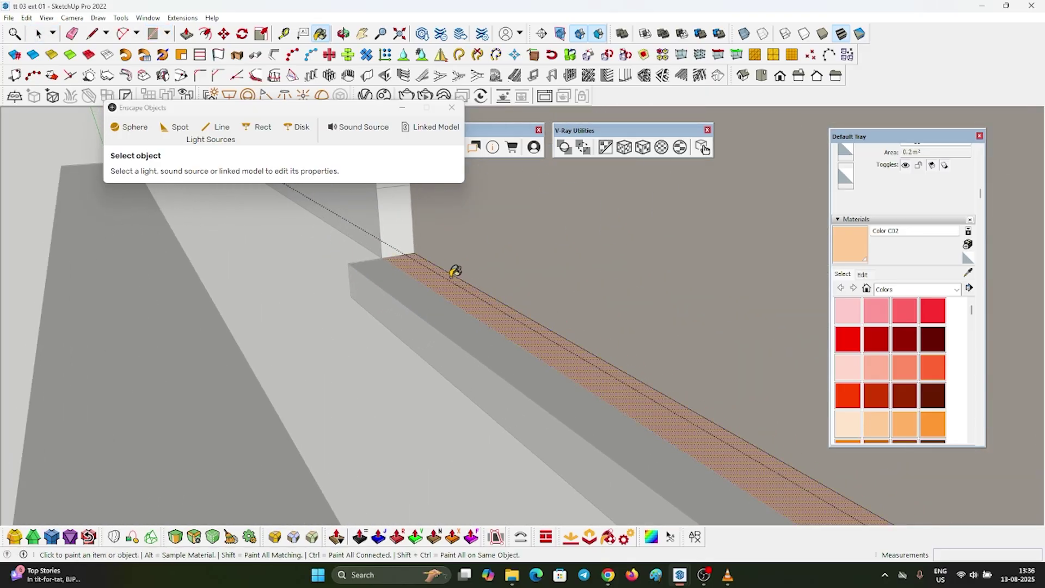
{"action": "scroll", "coordinate": [303, 240], "scroll_direction": "down", "scroll_amount": 3}
{"action": "scroll", "coordinate": [304, 238], "scroll_direction": "down", "scroll_amount": 6}
{"action": "scroll", "coordinate": [327, 275], "scroll_direction": "up", "scroll_amount": 8}
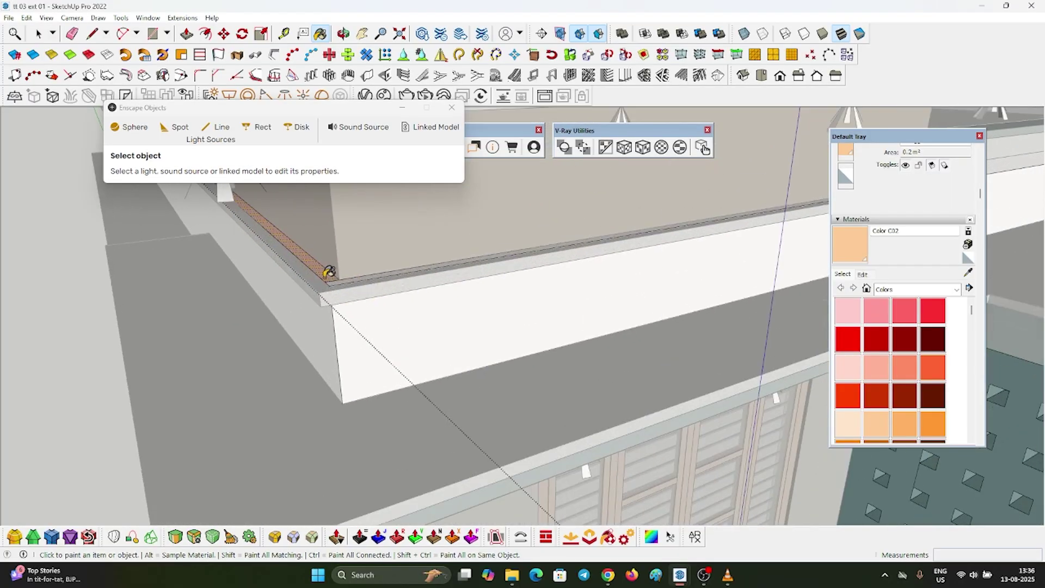
{"action": "left_click", "coordinate": [342, 286]}
Erase the seam edge between the two painted strips at the corner and exit group editing
{"action": "key", "text": "e"}
{"action": "left_click", "coordinate": [344, 279]}
{"action": "scroll", "coordinate": [348, 286], "scroll_direction": "down", "scroll_amount": 4}
{"action": "key", "text": "space"}
{"action": "left_click", "coordinate": [367, 319]}
{"action": "scroll", "coordinate": [400, 311], "scroll_direction": "down", "scroll_amount": 6}
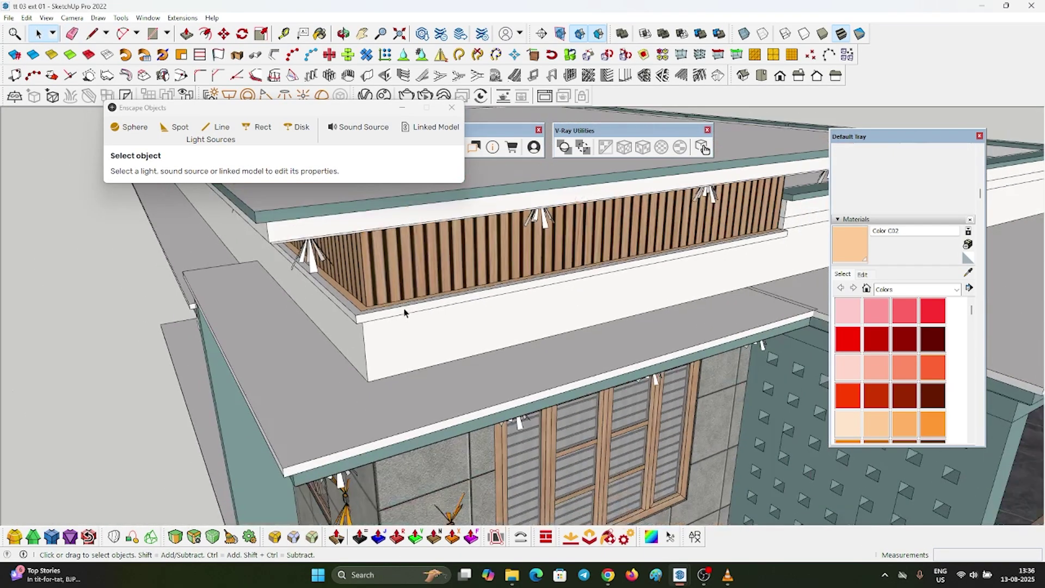
Place an Enscape rectangular light at the base of the slatted wall's corner, aimed straight up
{"action": "middle_click_drag", "start_coordinate": [404, 310], "coordinate": [430, 336]}
{"action": "scroll", "coordinate": [381, 304], "scroll_direction": "up", "scroll_amount": 10}
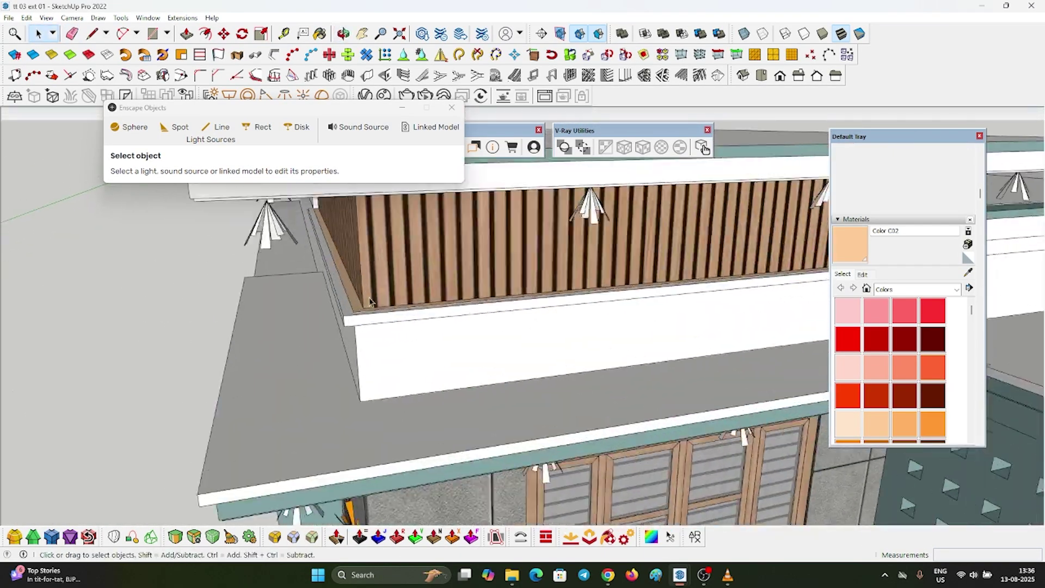
{"action": "left_click", "coordinate": [257, 127]}
{"action": "scroll", "coordinate": [348, 278], "scroll_direction": "up", "scroll_amount": 5}
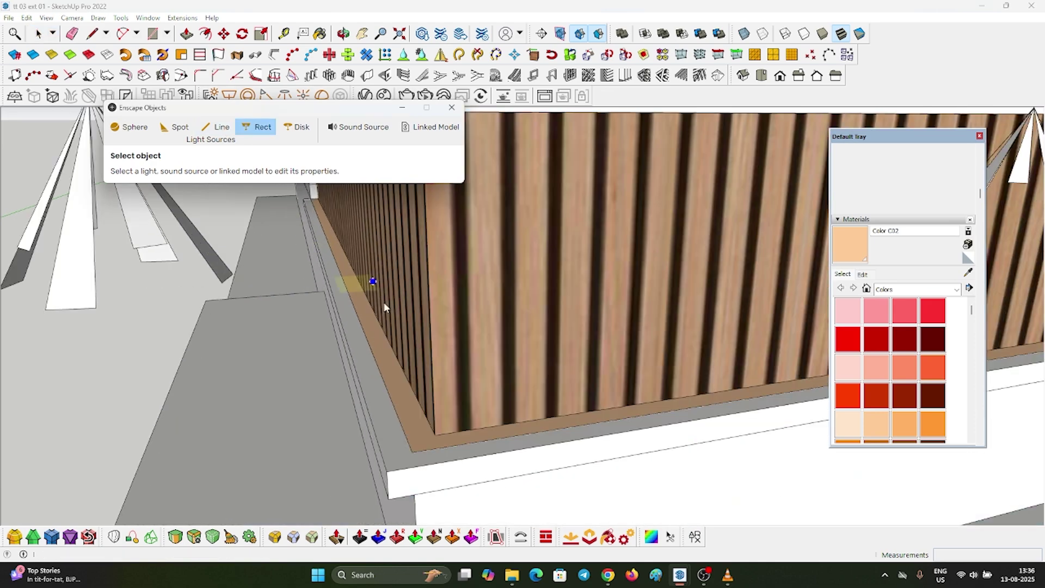
{"action": "left_click", "coordinate": [435, 435]}
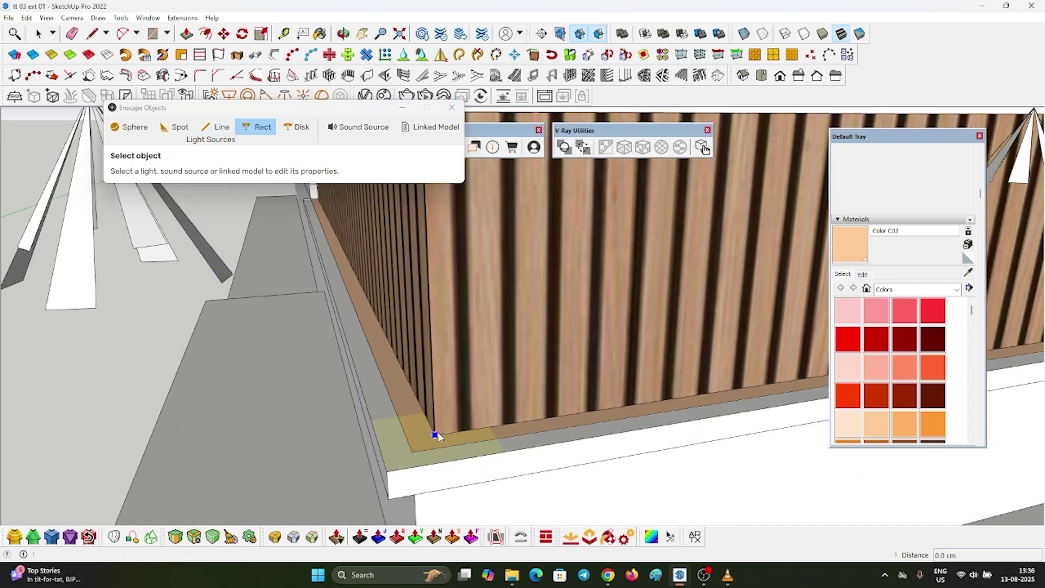
{"action": "left_click", "coordinate": [435, 408]}
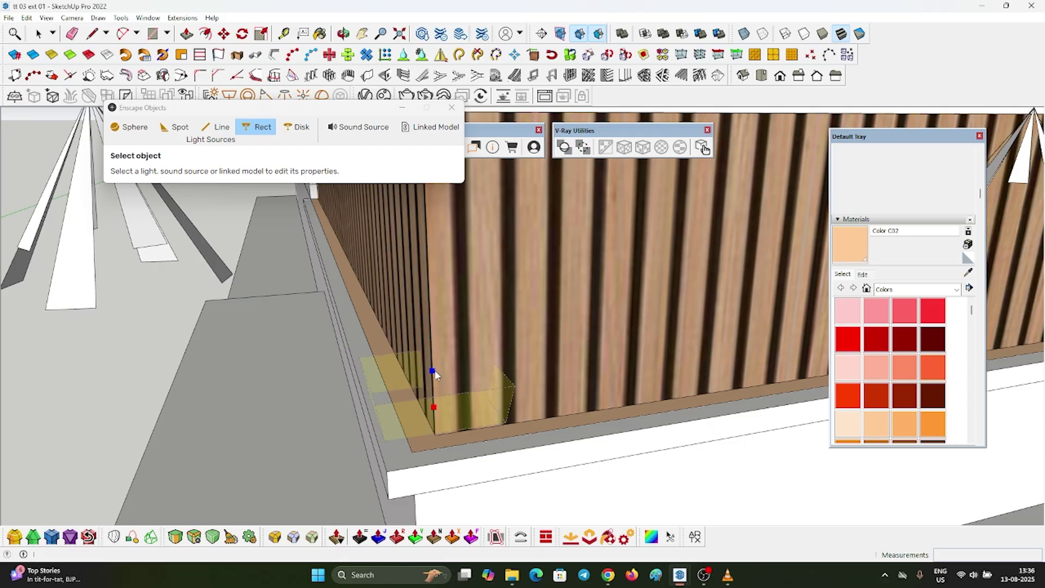
{"action": "left_click", "coordinate": [434, 321]}
{"action": "scroll", "coordinate": [459, 429], "scroll_direction": "down", "scroll_amount": 2}
{"action": "middle_click_drag", "start_coordinate": [460, 429], "coordinate": [514, 430]}
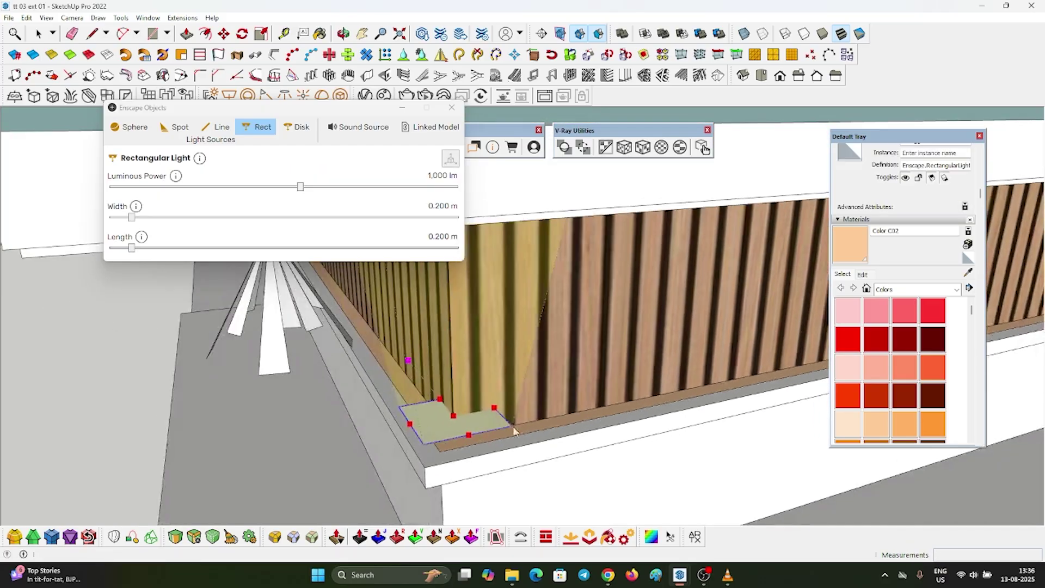
Set the rectangular light's width to 0.010 m and move it onto the side strip, against the wall's bottom corner
{"action": "left_click_drag", "start_coordinate": [131, 217], "coordinate": [108, 218]}
{"action": "scroll", "coordinate": [448, 428], "scroll_direction": "up", "scroll_amount": 3}
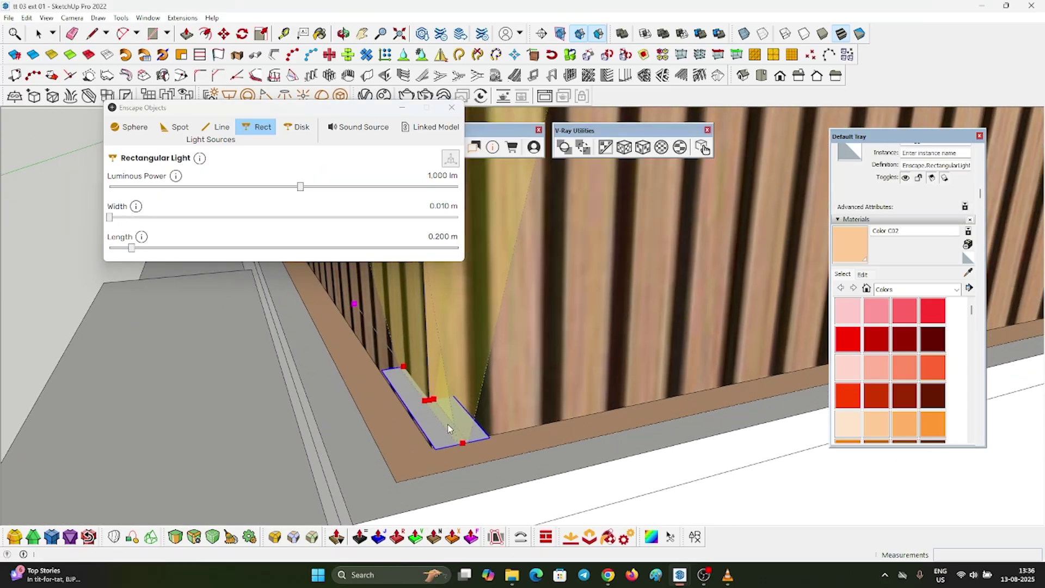
{"action": "key", "text": "m"}
{"action": "left_click", "coordinate": [490, 437]}
{"action": "scroll", "coordinate": [380, 447], "scroll_direction": "up", "scroll_amount": 3}
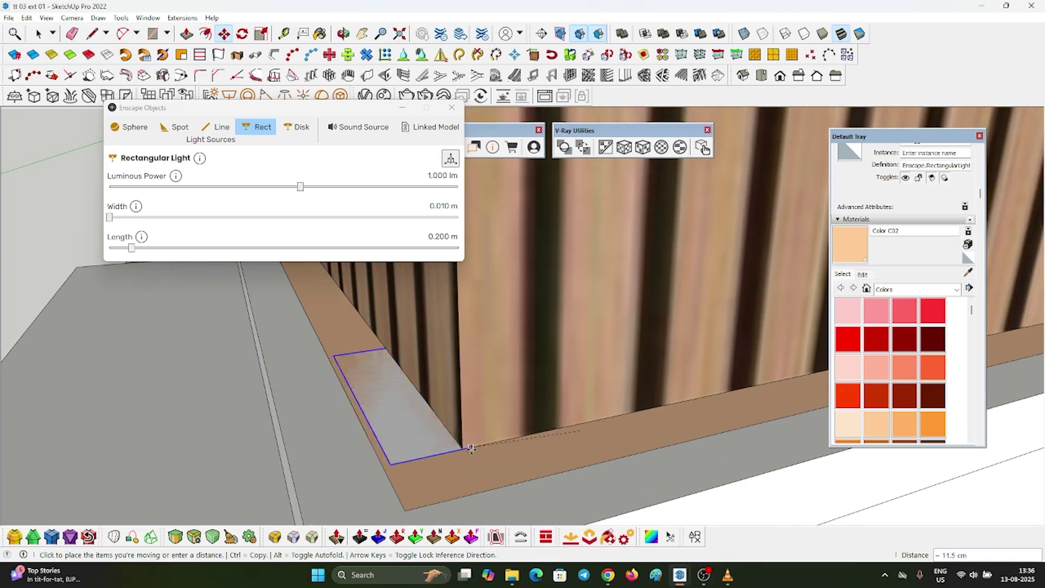
{"action": "scroll", "coordinate": [463, 451], "scroll_direction": "up", "scroll_amount": 2}
{"action": "left_click", "coordinate": [461, 447]}
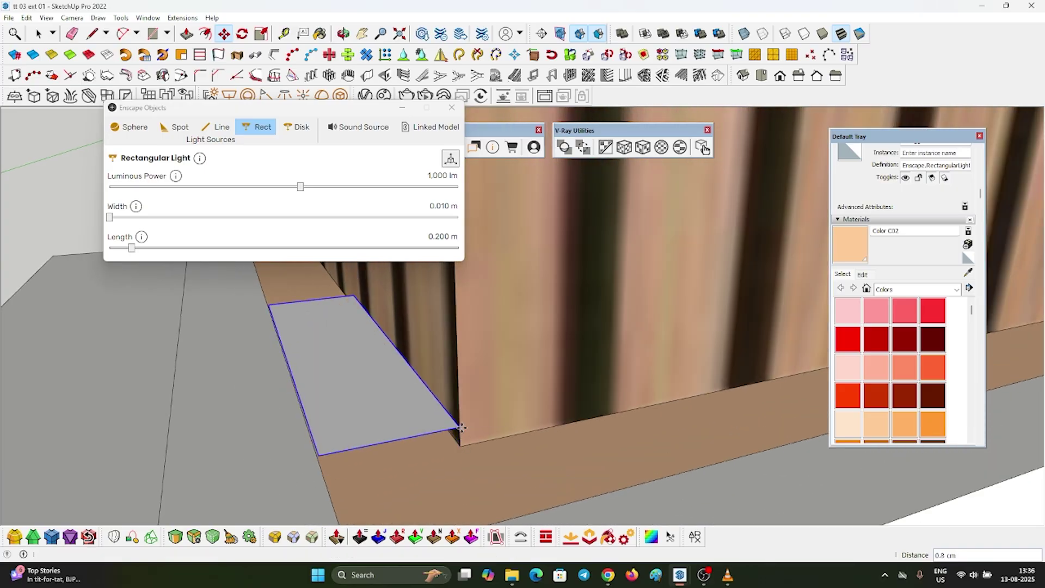
Paint the rectangular light with Color C02
{"action": "left_click", "coordinate": [847, 251]}
{"action": "left_click", "coordinate": [404, 387]}
{"action": "key", "text": "space"}
Copy the light end to end along the side strip and group the two lights
{"action": "mouse_move", "coordinate": [403, 421]}
{"action": "middle_mouse_down"}
{"action": "mouse_move", "coordinate": [429, 434]}
{"action": "mouse_move", "coordinate": [536, 423]}
{"action": "middle_mouse_up"}
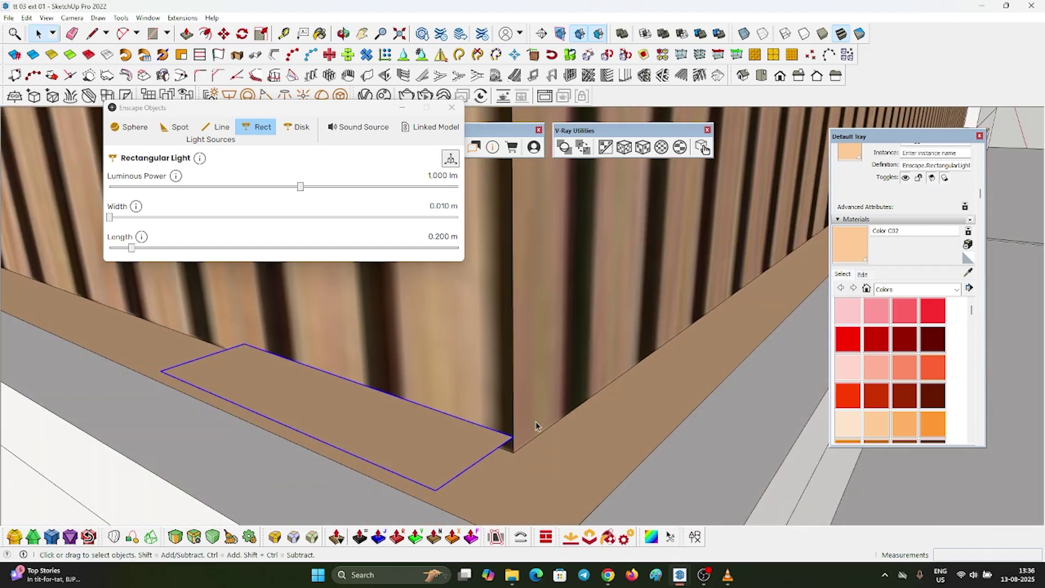
{"action": "key", "text": "m"}
{"action": "left_click_drag", "start_coordinate": [439, 490], "coordinate": [162, 371]}
{"action": "key", "text": "space"}
{"action": "left_click", "coordinate": [171, 357], "text": "shift"}
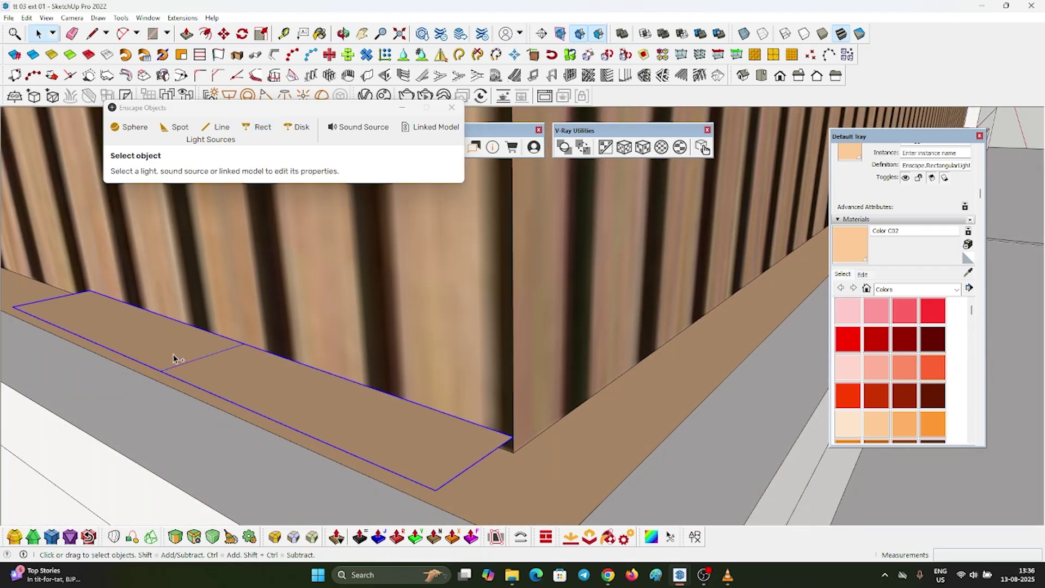
{"action": "key", "text": "ctrl+g"}
Inside the group, copy the light pair 40 cm along the side wall and array it 8x
{"action": "scroll", "coordinate": [294, 375], "scroll_direction": "down", "scroll_amount": 3}
{"action": "double_click", "coordinate": [318, 393]}
{"action": "left_click_drag", "start_coordinate": [54, 254], "coordinate": [559, 467]}
{"action": "key", "text": "m"}
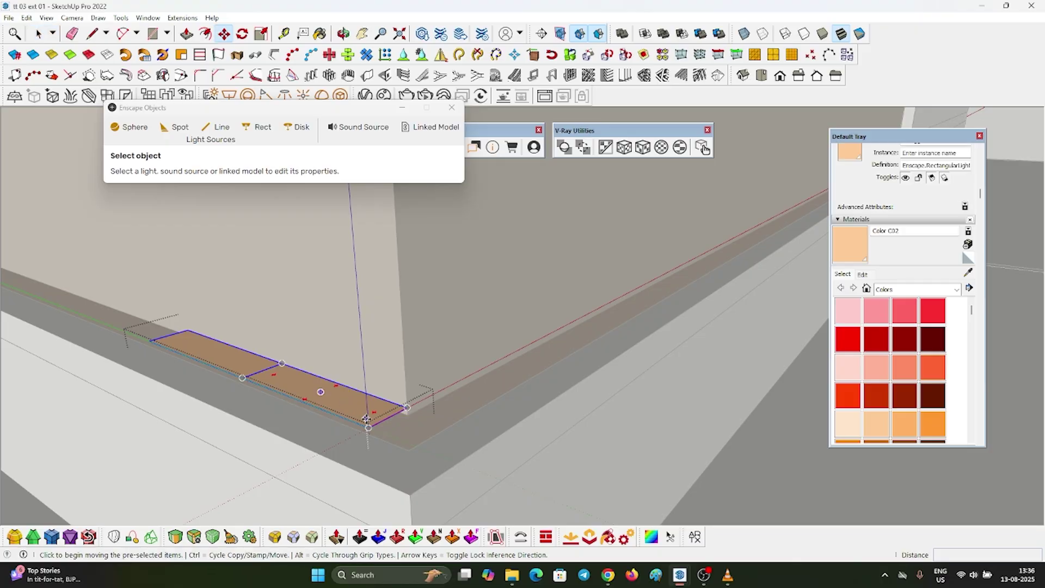
{"action": "key", "text": "ctrl"}
{"action": "left_click", "coordinate": [372, 424]}
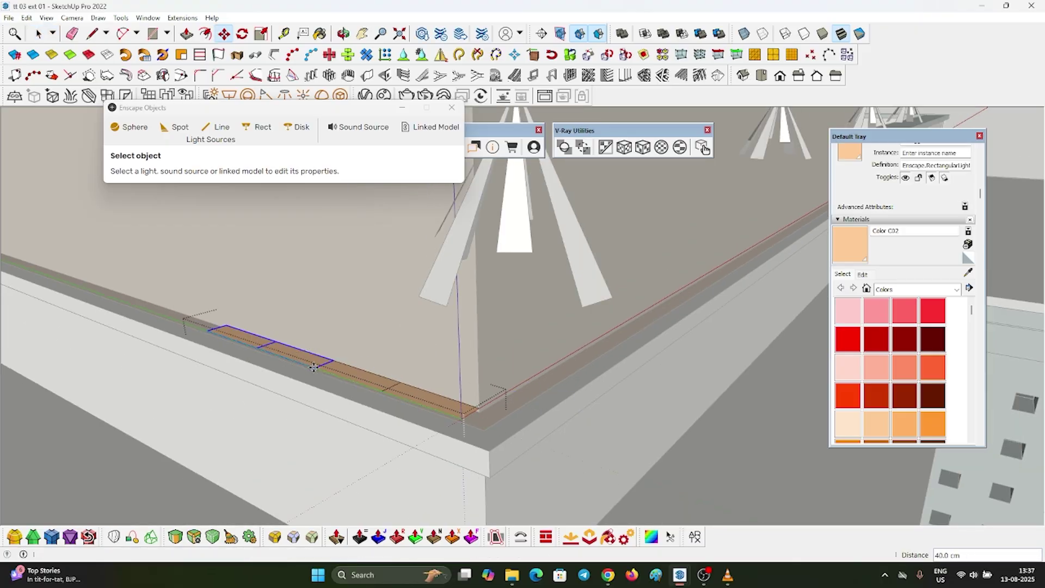
{"action": "scroll", "coordinate": [313, 367], "scroll_direction": "down", "scroll_amount": 4}
{"action": "type", "text": "6x"}
{"action": "key", "text": "Return"}
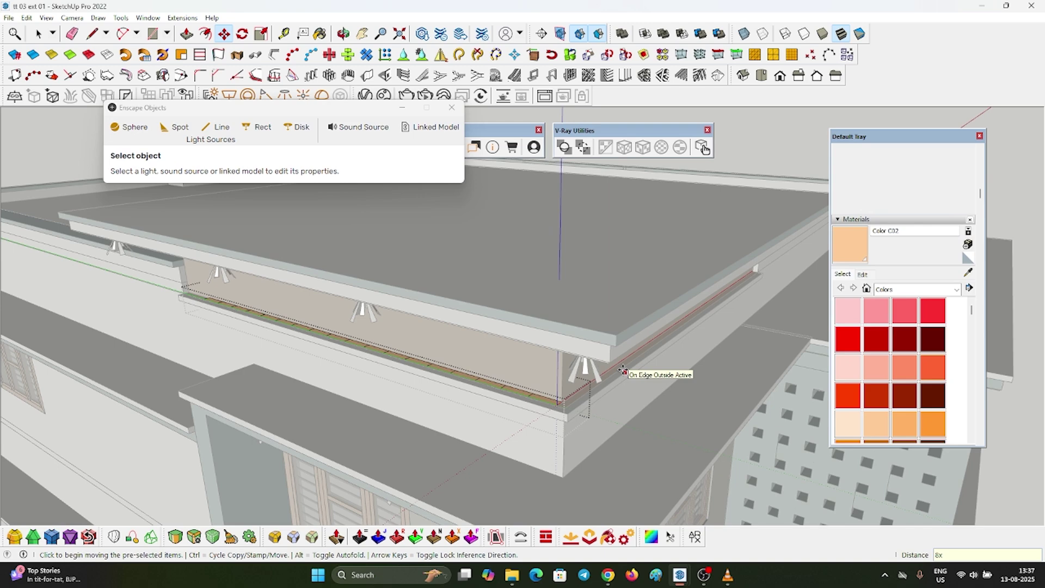
Copy the last light toward the far end of the side strip, align it with the row, and exit the group
{"action": "scroll", "coordinate": [272, 273], "scroll_direction": "up", "scroll_amount": 1}
{"action": "key", "text": "space"}
{"action": "scroll", "coordinate": [191, 384], "scroll_direction": "up", "scroll_amount": 6}
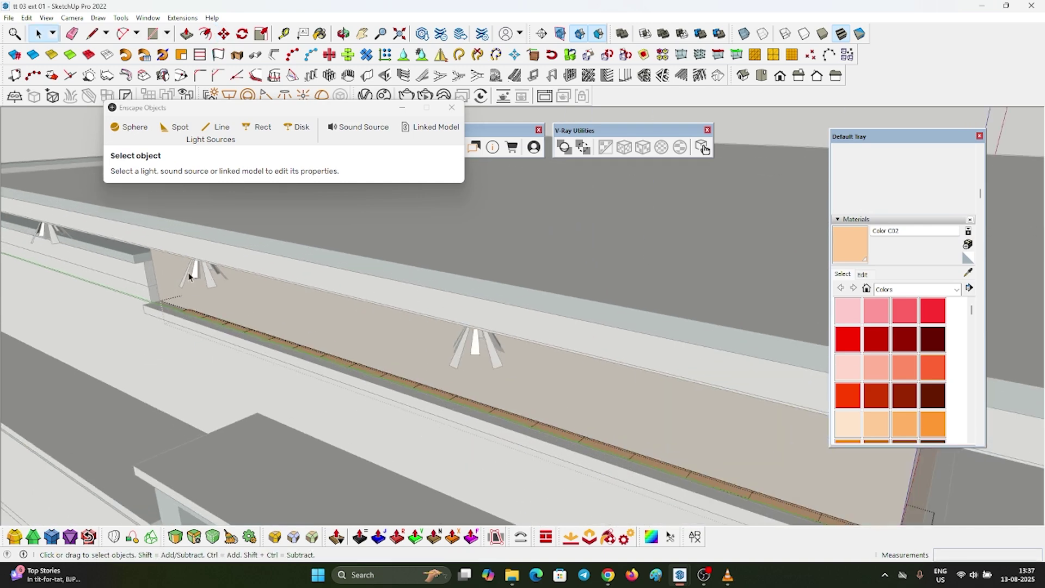
{"action": "left_click", "coordinate": [217, 333]}
{"action": "scroll", "coordinate": [219, 336], "scroll_direction": "up", "scroll_amount": 3}
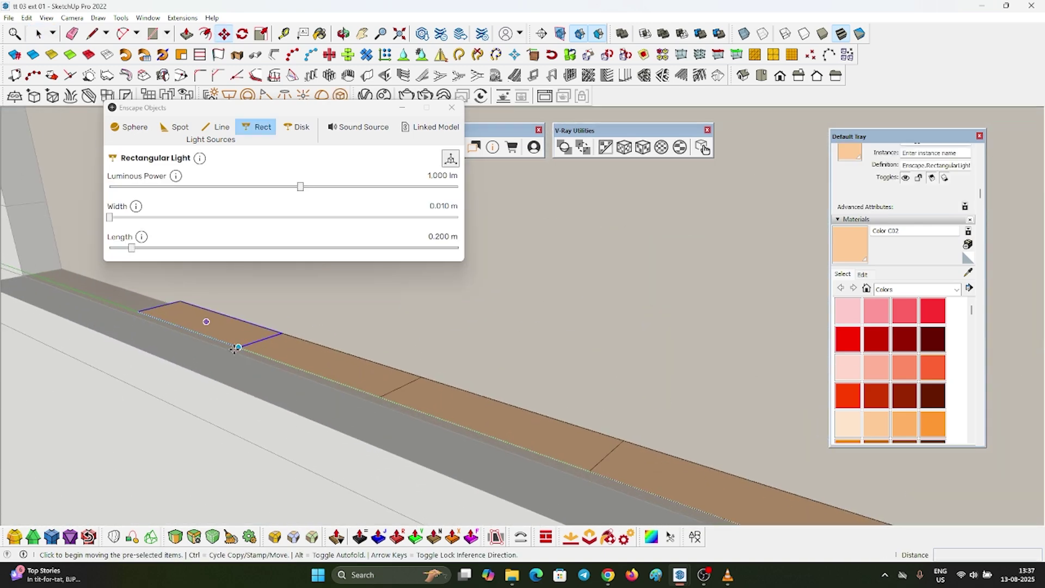
{"action": "key", "text": "m"}
{"action": "left_click", "coordinate": [232, 346]}
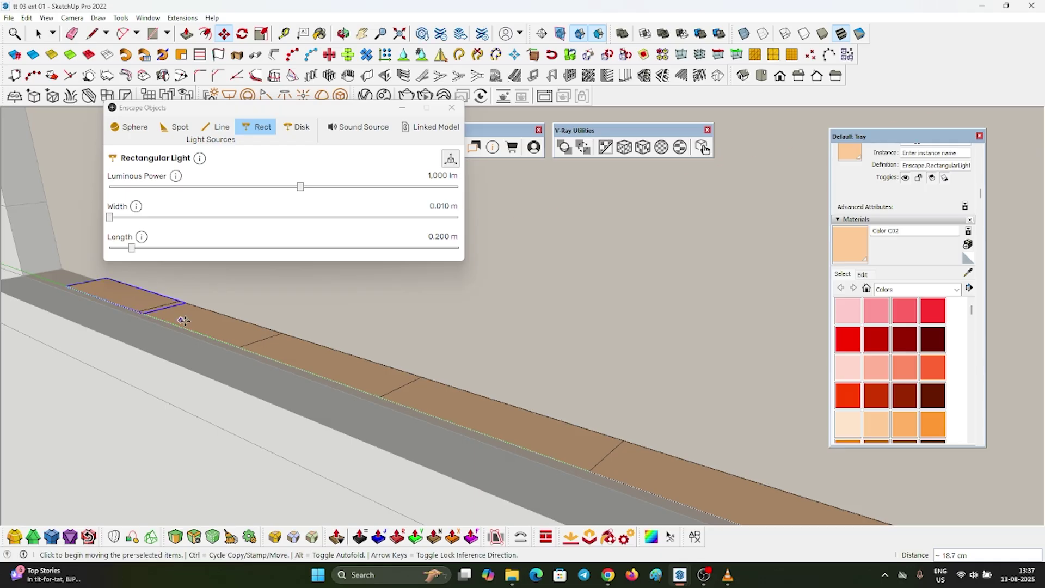
{"action": "scroll", "coordinate": [147, 313], "scroll_direction": "up", "scroll_amount": 2}
{"action": "left_click", "coordinate": [144, 315]}
{"action": "left_click", "coordinate": [135, 311]}
{"action": "key", "text": "space"}
{"action": "left_click", "coordinate": [442, 370]}
{"action": "scroll", "coordinate": [445, 373], "scroll_direction": "down", "scroll_amount": 4}
{"action": "scroll", "coordinate": [249, 317], "scroll_direction": "up", "scroll_amount": 3}
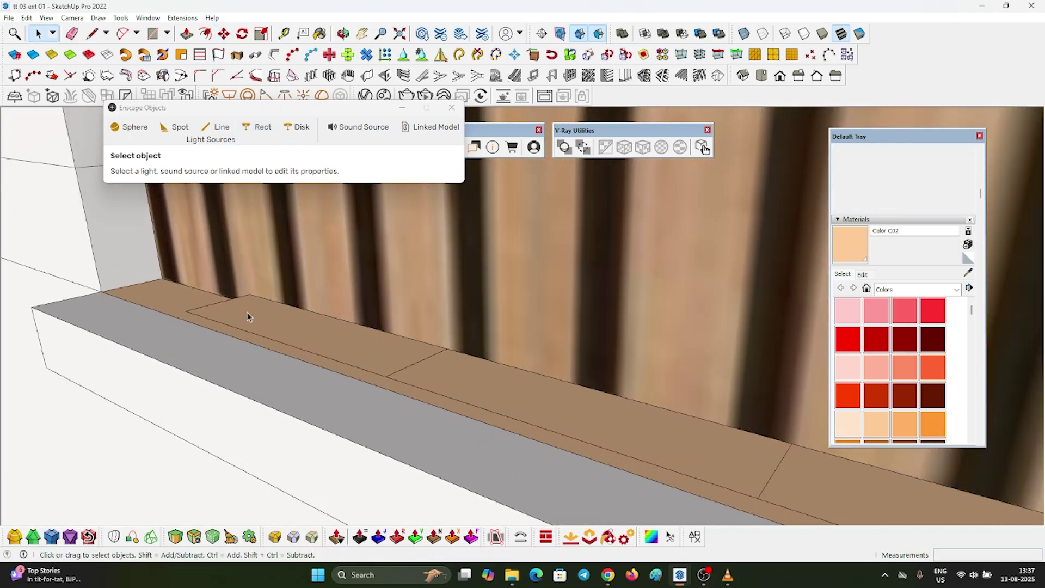
Scale the light group lengthwise until it reaches the far end of the side wall strip
{"action": "middle_click_drag", "start_coordinate": [247, 315], "coordinate": [348, 348]}
{"action": "left_click", "coordinate": [803, 470]}
{"action": "middle_click_drag", "start_coordinate": [370, 414], "coordinate": [452, 490]}
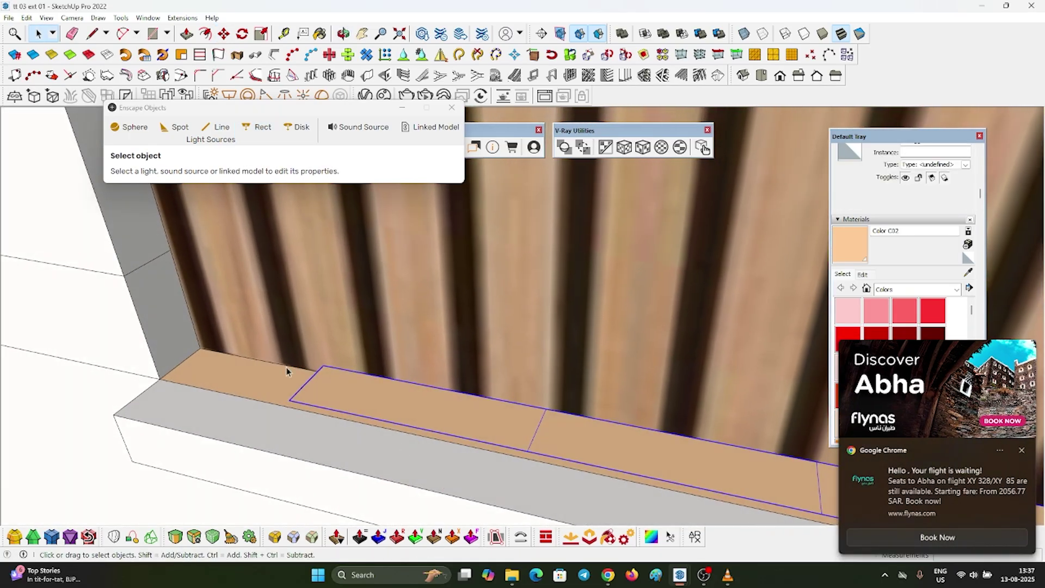
{"action": "key", "text": "s"}
{"action": "scroll", "coordinate": [167, 302], "scroll_direction": "down", "scroll_amount": 10}
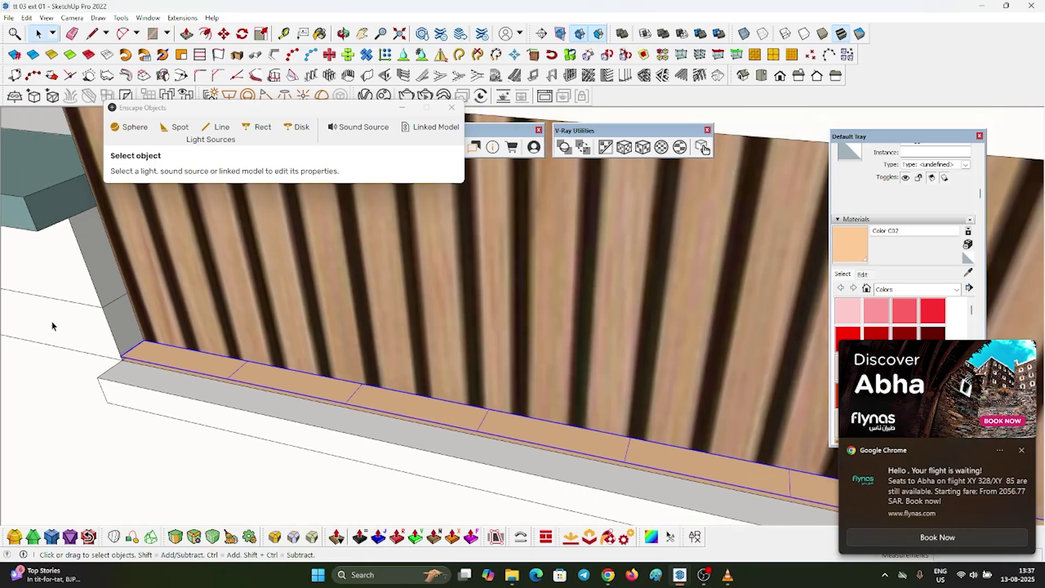
Rotate a copy of the light group about the wall's bottom corner so it runs along the front wall
{"action": "middle_click_drag", "start_coordinate": [179, 315], "coordinate": [238, 349]}
{"action": "scroll", "coordinate": [468, 354], "scroll_direction": "up", "scroll_amount": 8}
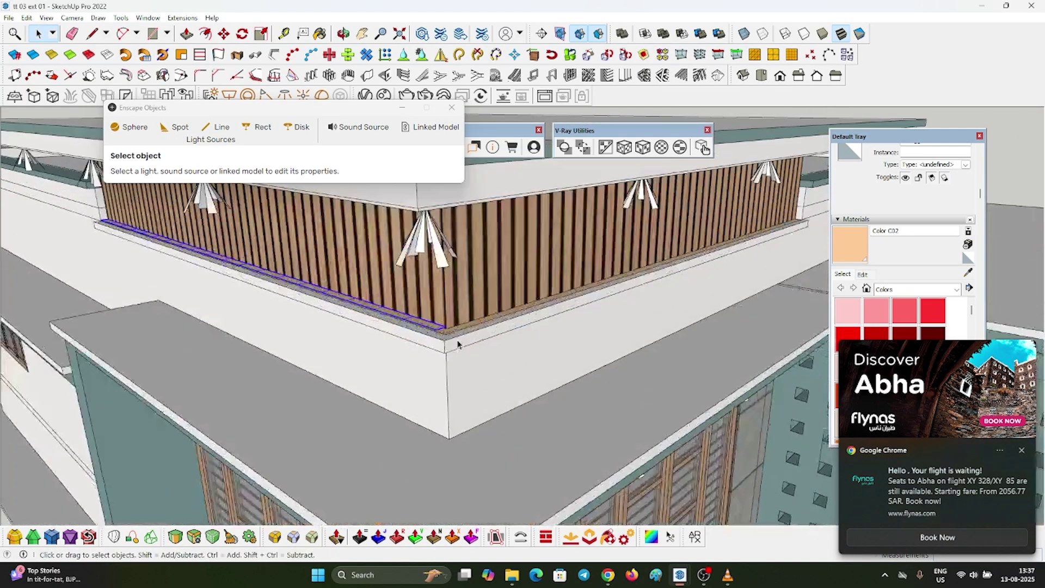
{"action": "key", "text": "q"}
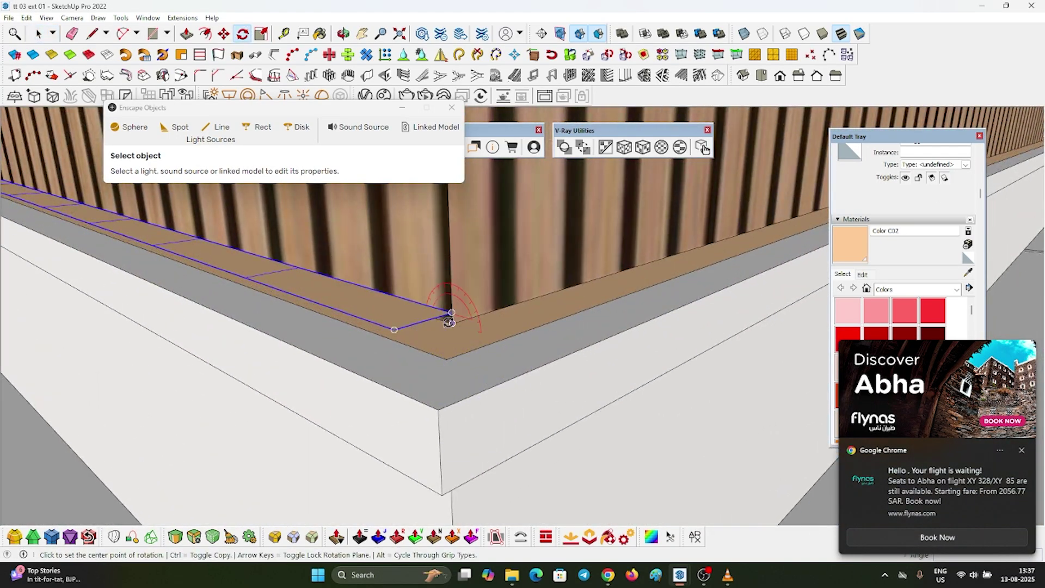
{"action": "scroll", "coordinate": [449, 322], "scroll_direction": "up", "scroll_amount": 5}
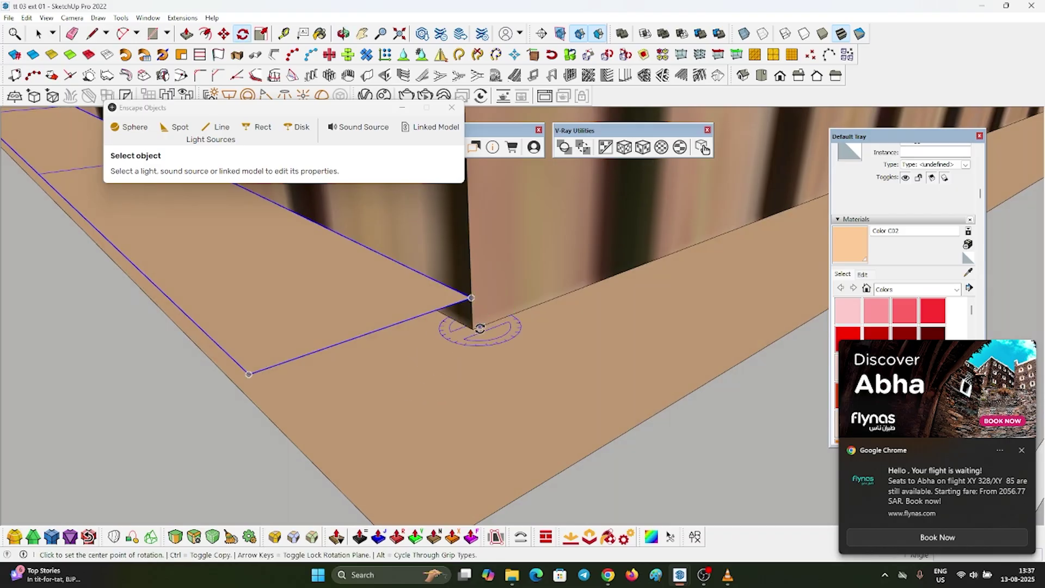
{"action": "left_click", "coordinate": [438, 355]}
{"action": "key", "text": "ctrl"}
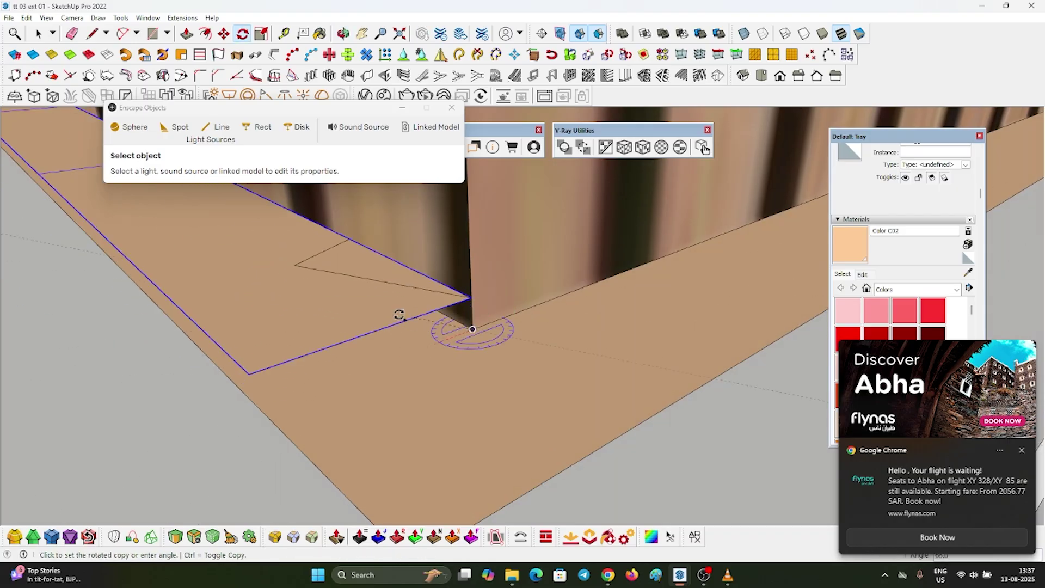
{"action": "scroll", "coordinate": [440, 319], "scroll_direction": "down", "scroll_amount": 5}
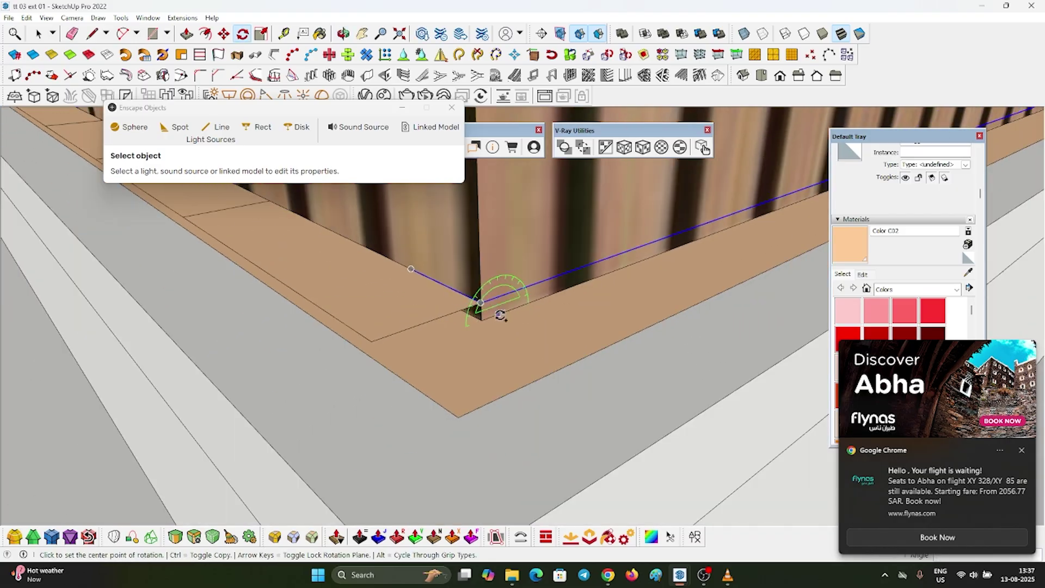
Move the rotated light group by its end corner to the outer end corner of the side light row
{"action": "key", "text": "Escape"}
{"action": "key", "text": "m"}
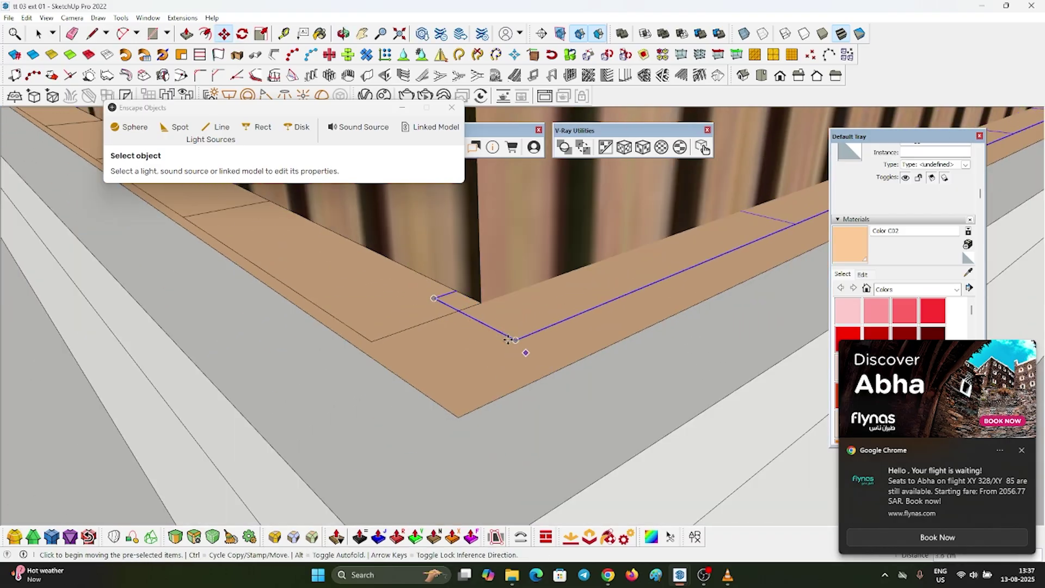
{"action": "left_click", "coordinate": [432, 299]}
{"action": "left_click", "coordinate": [372, 343]}
{"action": "key", "text": "space"}
{"action": "scroll", "coordinate": [119, 394], "scroll_direction": "down", "scroll_amount": 8}
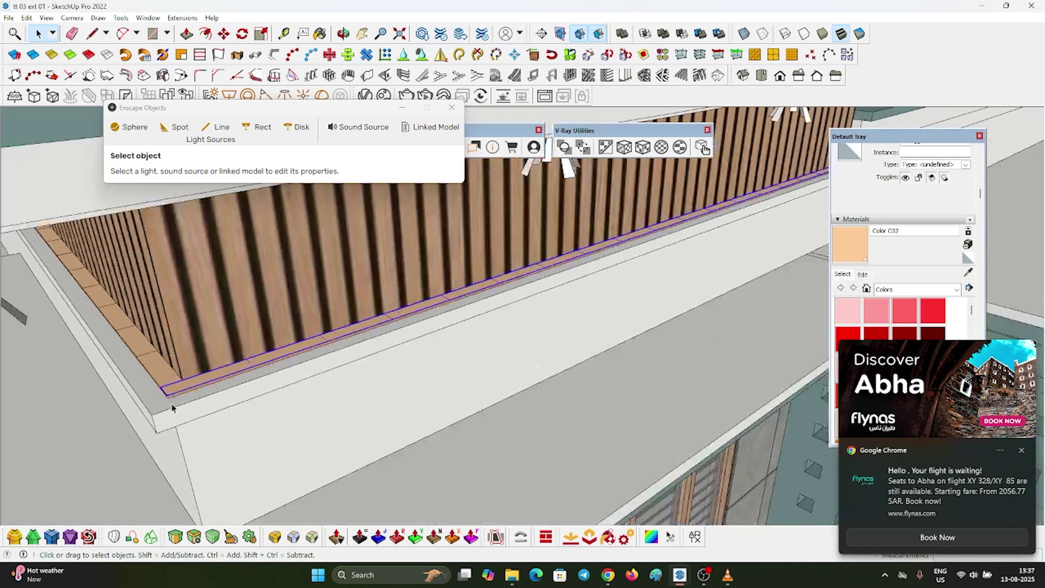
Delete the last light that projects past the far wall end in the front light group and exit the group
{"action": "scroll", "coordinate": [172, 408], "scroll_direction": "down", "scroll_amount": 5}
{"action": "middle_click_drag", "start_coordinate": [172, 408], "coordinate": [252, 389]}
{"action": "scroll", "coordinate": [479, 294], "scroll_direction": "down", "scroll_amount": 5}
{"action": "scroll", "coordinate": [598, 283], "scroll_direction": "up", "scroll_amount": 9}
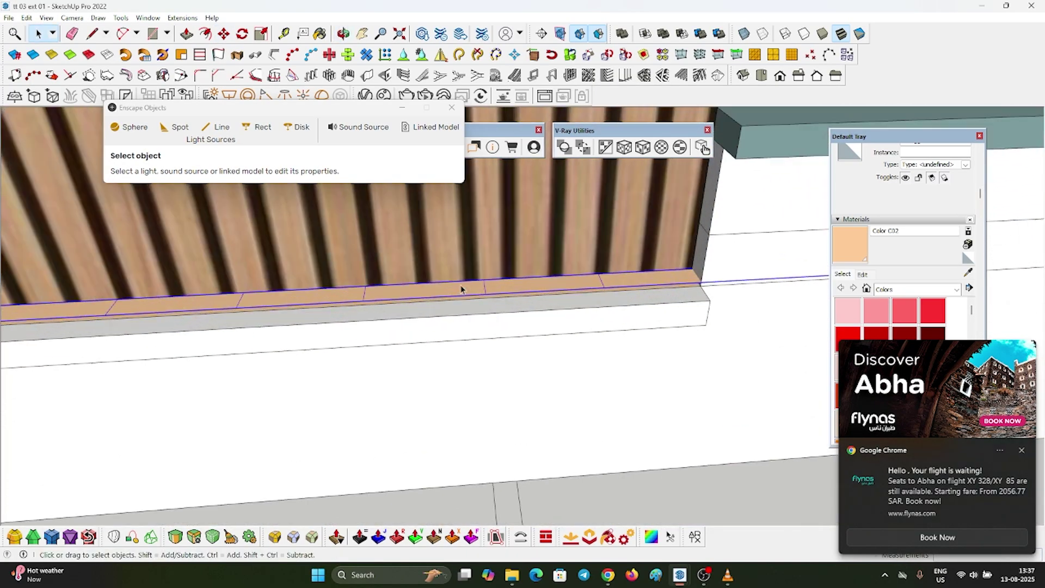
{"action": "scroll", "coordinate": [463, 287], "scroll_direction": "down", "scroll_amount": 4}
{"action": "scroll", "coordinate": [536, 295], "scroll_direction": "up", "scroll_amount": 6}
{"action": "double_click", "coordinate": [528, 295]}
{"action": "left_click_drag", "start_coordinate": [736, 337], "coordinate": [649, 239]}
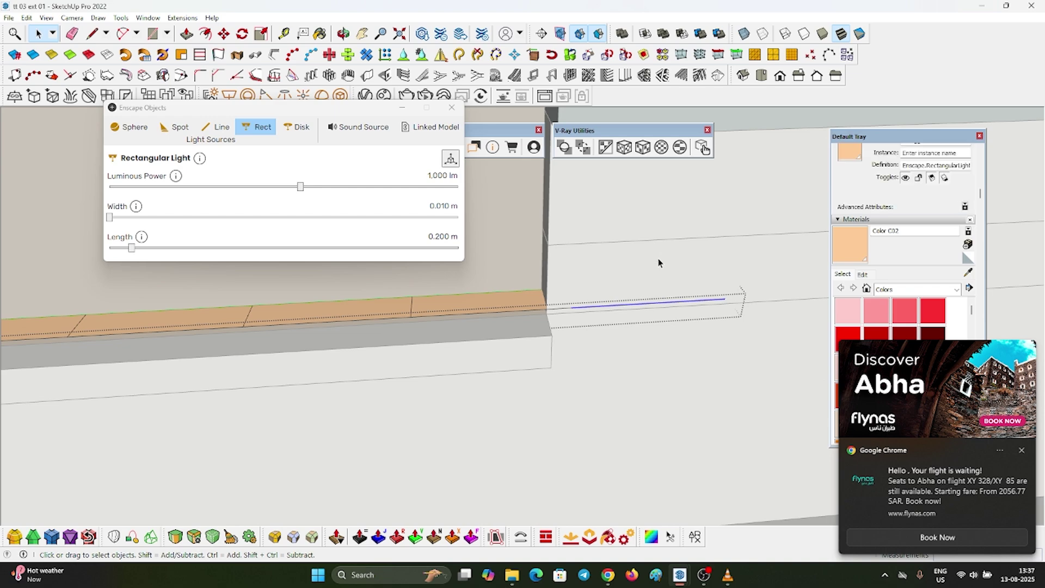
{"action": "left_click", "coordinate": [658, 292]}
Scale the front light group lengthwise so it ends at the far end of the slatted front wall
{"action": "left_click", "coordinate": [525, 289]}
{"action": "left_click", "coordinate": [525, 298]}
{"action": "key", "text": "s"}
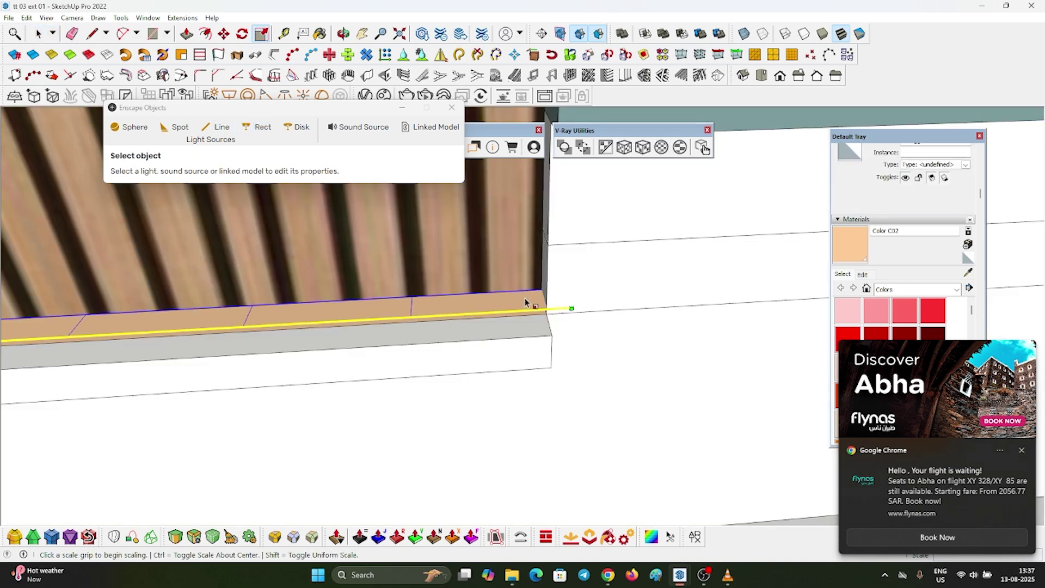
{"action": "key", "text": "alt+x"}
{"action": "key", "text": "alt+x"}
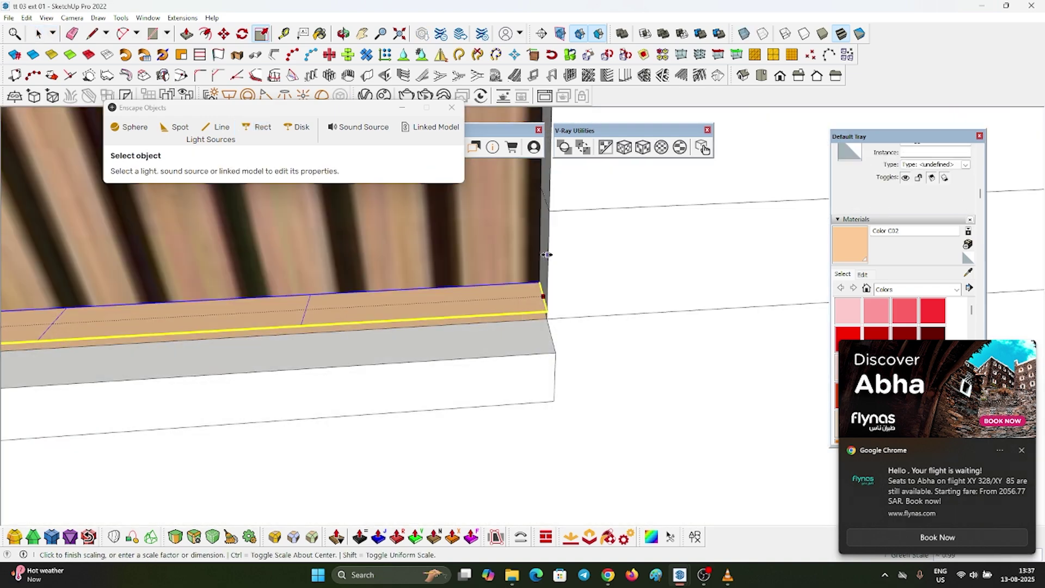
{"action": "key", "text": "space"}
Delete the Earthy Tones colour palette image beside the house
{"action": "scroll", "coordinate": [539, 264], "scroll_direction": "down", "scroll_amount": 6}
{"action": "scroll", "coordinate": [525, 259], "scroll_direction": "down", "scroll_amount": 5}
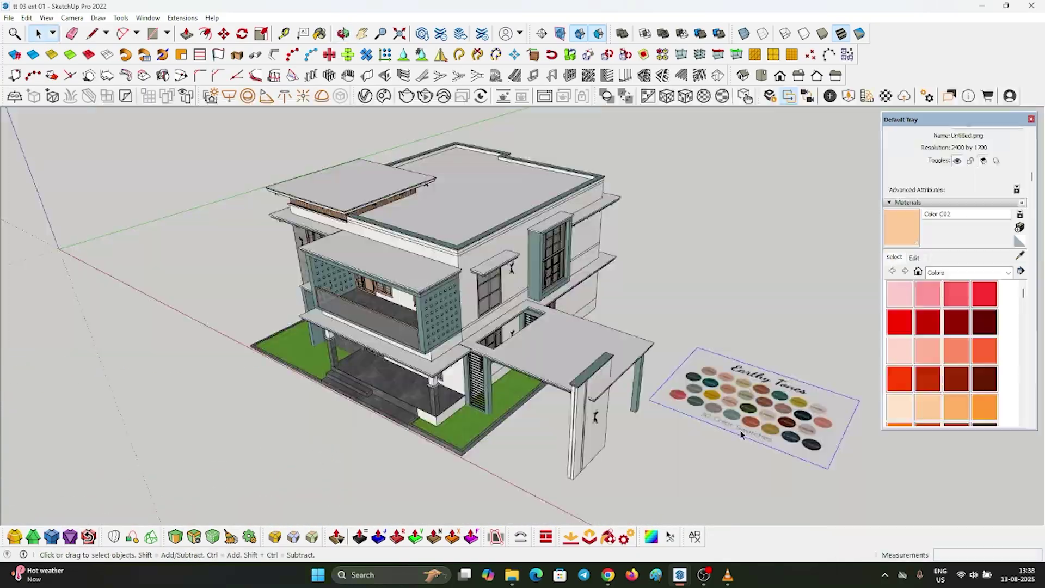
{"action": "scroll", "coordinate": [759, 420], "scroll_direction": "up", "scroll_amount": 4}
{"action": "key", "text": "Delete"}
{"action": "scroll", "coordinate": [662, 396], "scroll_direction": "down", "scroll_amount": 8}
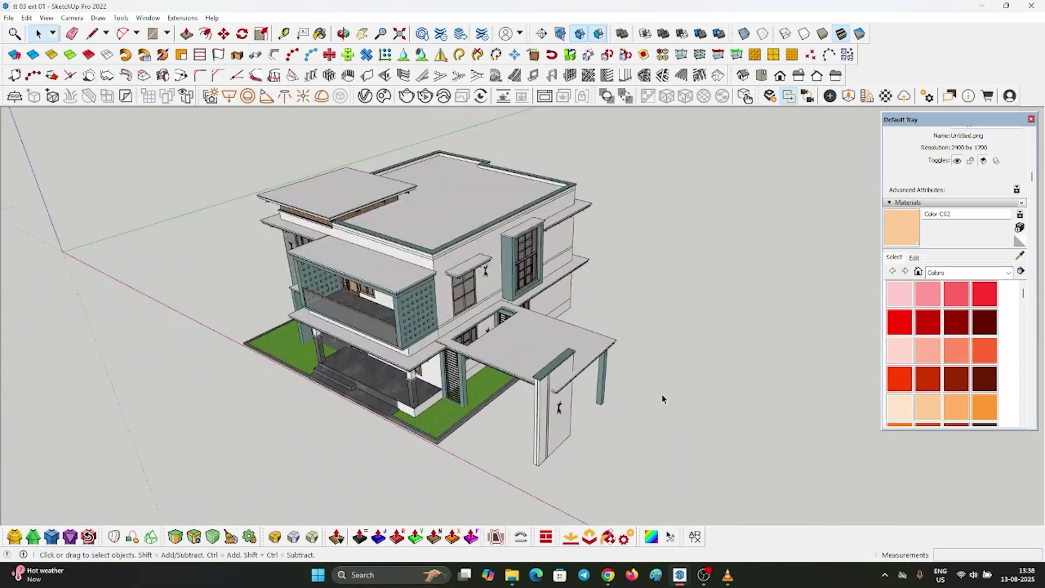
Examine the whole house exterior from ground level and from above, including the balcony, porch and roof
{"action": "scroll", "coordinate": [530, 321], "scroll_direction": "up", "scroll_amount": 3}
{"action": "middle_click_drag", "start_coordinate": [530, 321], "coordinate": [574, 258]}
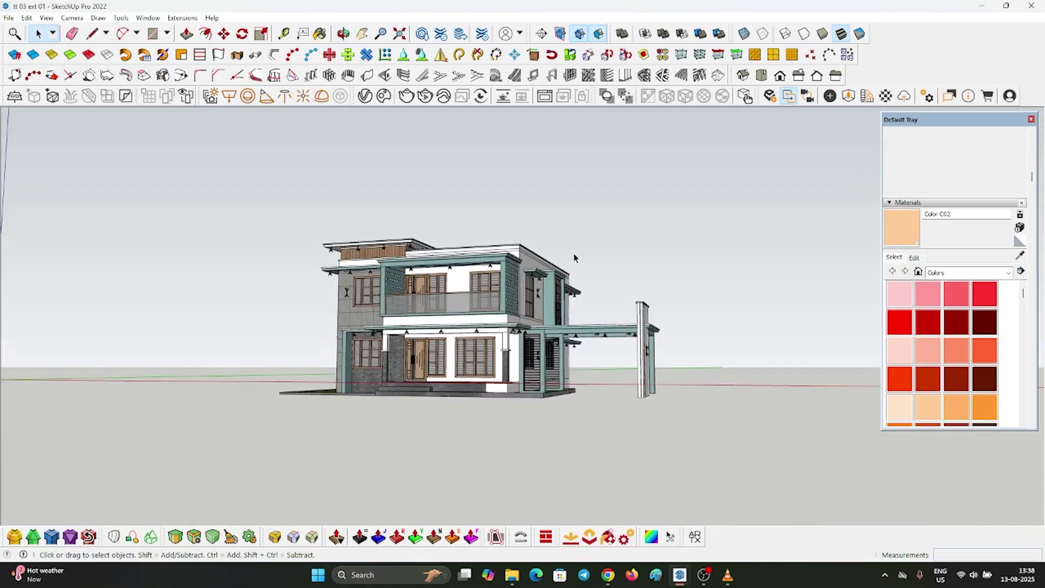
{"action": "middle_click_drag", "start_coordinate": [499, 275], "coordinate": [367, 251]}
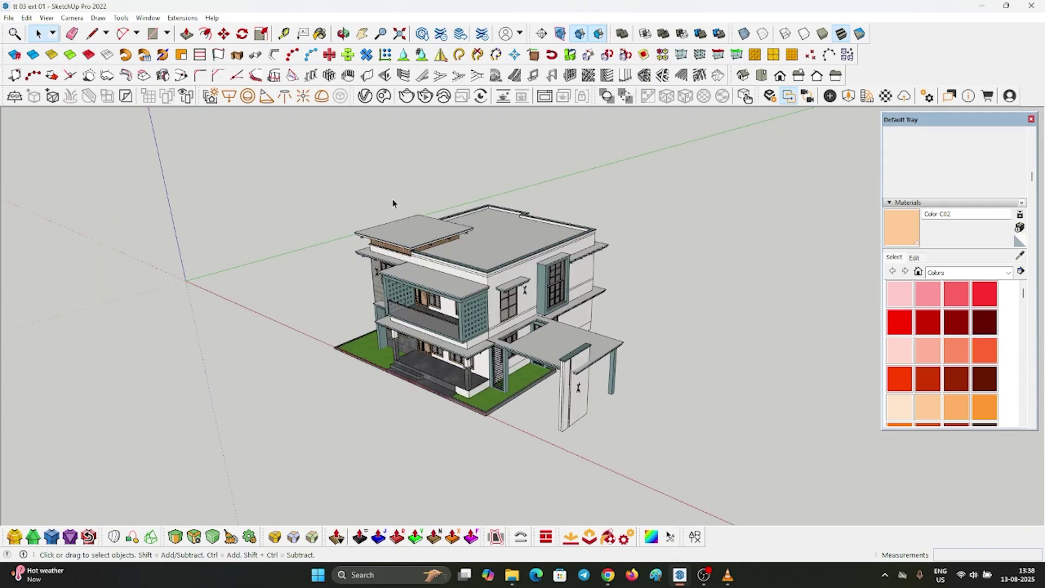
{"action": "scroll", "coordinate": [410, 228], "scroll_direction": "down", "scroll_amount": 3}
{"action": "scroll", "coordinate": [528, 399], "scroll_direction": "up", "scroll_amount": 5}
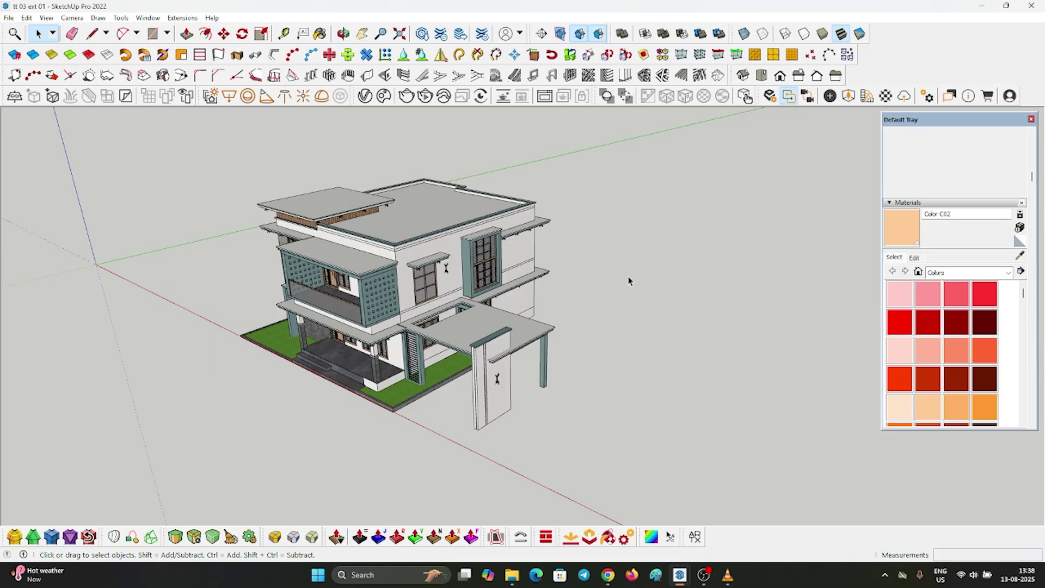
{"action": "middle_click_drag", "start_coordinate": [623, 280], "coordinate": [256, 431]}
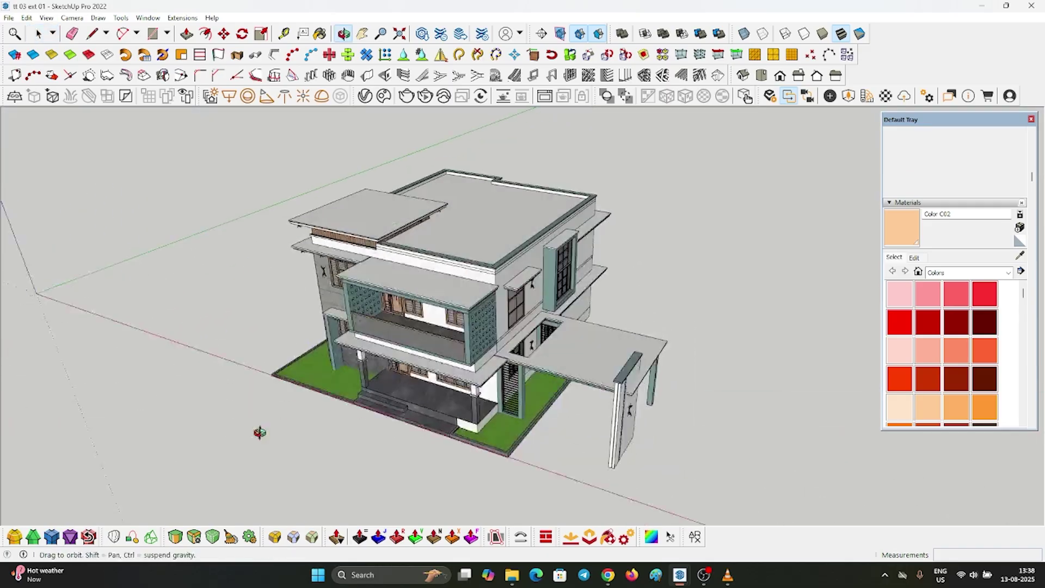
{"action": "scroll", "coordinate": [256, 431], "scroll_direction": "up", "scroll_amount": 5}
{"action": "middle_click_drag", "start_coordinate": [356, 311], "coordinate": [215, 329], "text": "shift"}
{"action": "scroll", "coordinate": [215, 329], "scroll_direction": "down", "scroll_amount": 2}
{"action": "scroll", "coordinate": [653, 187], "scroll_direction": "up", "scroll_amount": 5}
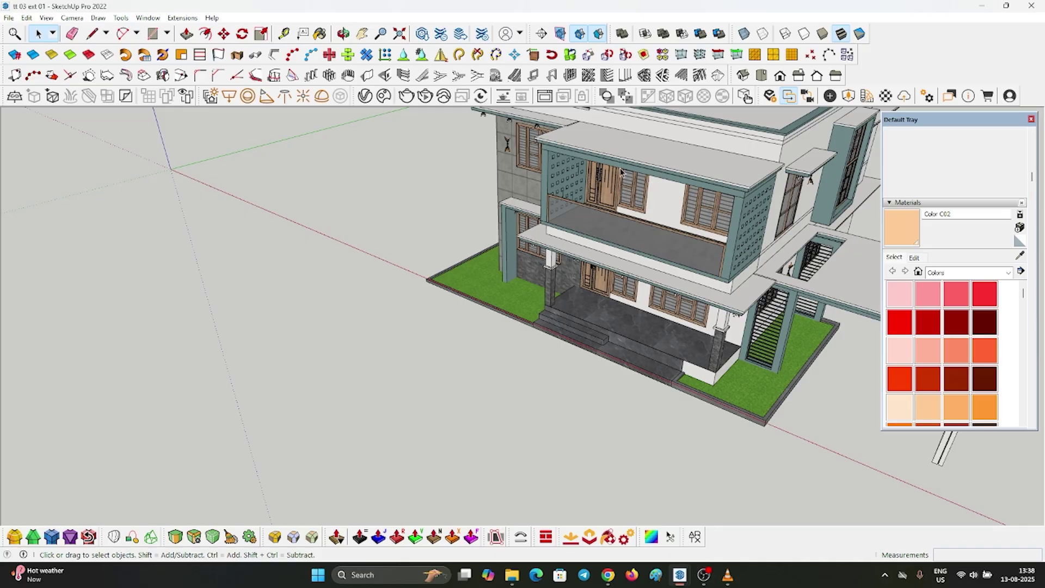
{"action": "middle_click_drag", "start_coordinate": [621, 172], "coordinate": [623, 361]}
{"action": "scroll", "coordinate": [623, 361], "scroll_direction": "up", "scroll_amount": 1}
{"action": "scroll", "coordinate": [374, 321], "scroll_direction": "down", "scroll_amount": 3}
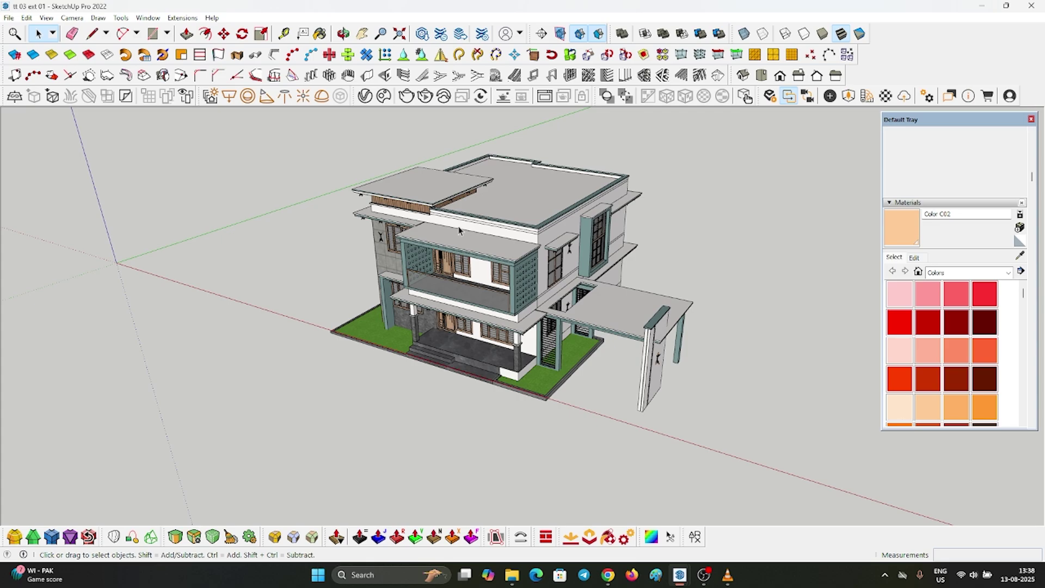
{"action": "scroll", "coordinate": [458, 229], "scroll_direction": "up", "scroll_amount": 2}
{"action": "scroll", "coordinate": [519, 205], "scroll_direction": "down", "scroll_amount": 1}
{"action": "middle_click_drag", "start_coordinate": [517, 207], "coordinate": [566, 314]}
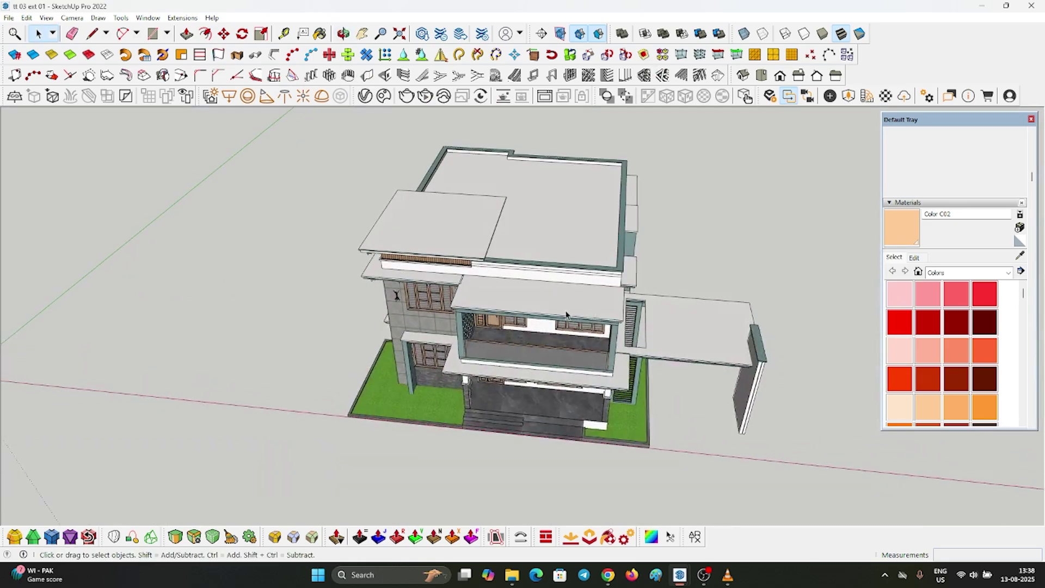
Purge the unused items from the model through the Model Info statistics, then close the dialog
{"action": "left_click", "coordinate": [146, 17]}
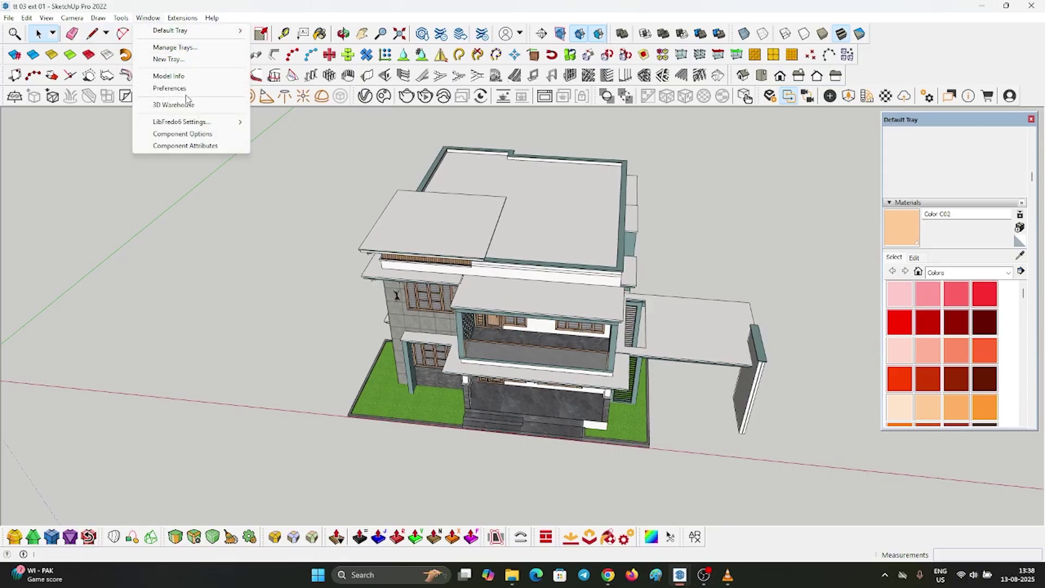
{"action": "left_click", "coordinate": [179, 80]}
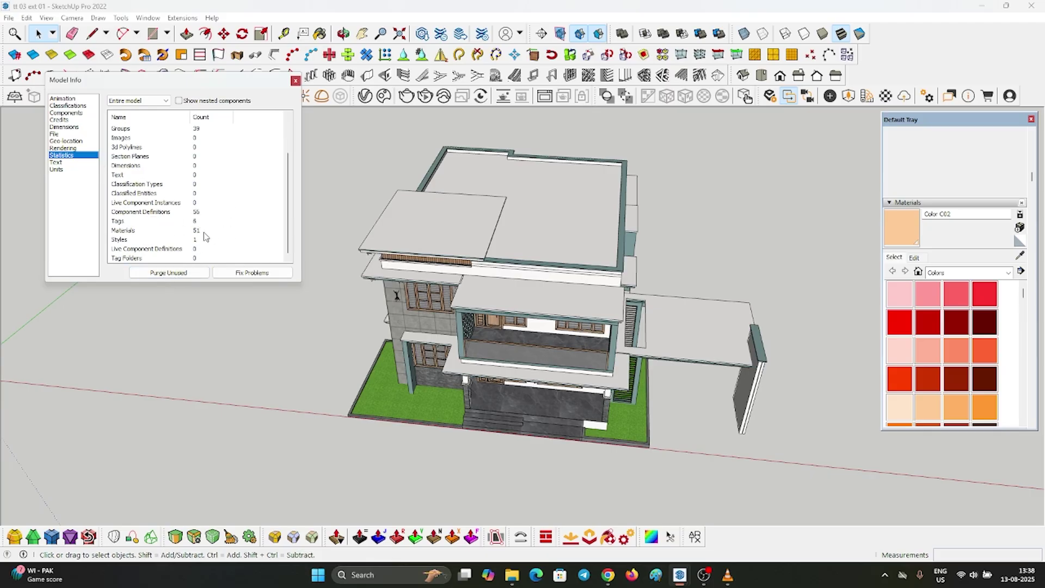
{"action": "key", "text": "shift+z"}
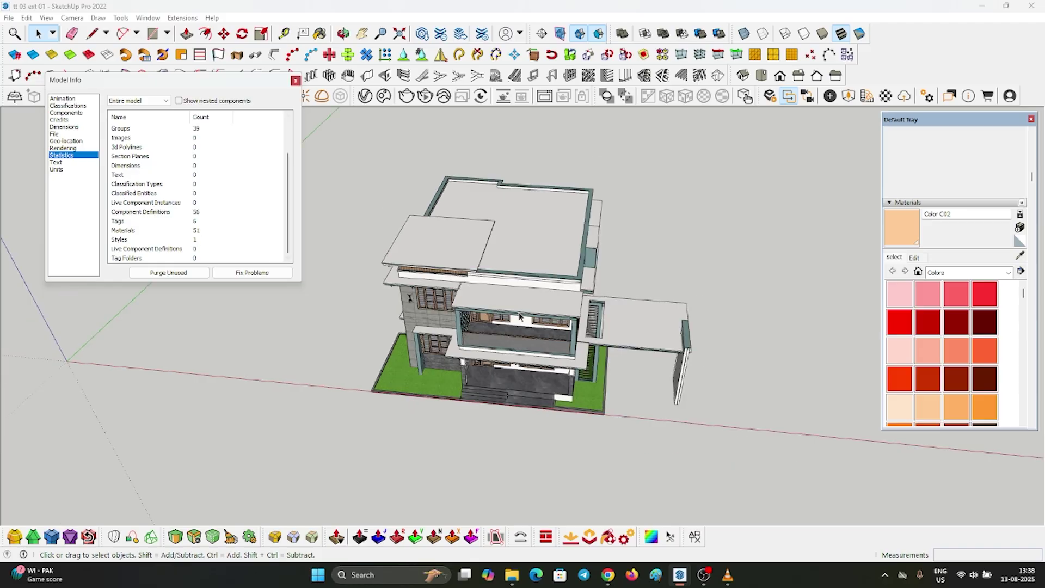
{"action": "scroll", "coordinate": [184, 261], "scroll_direction": "down", "scroll_amount": 2}
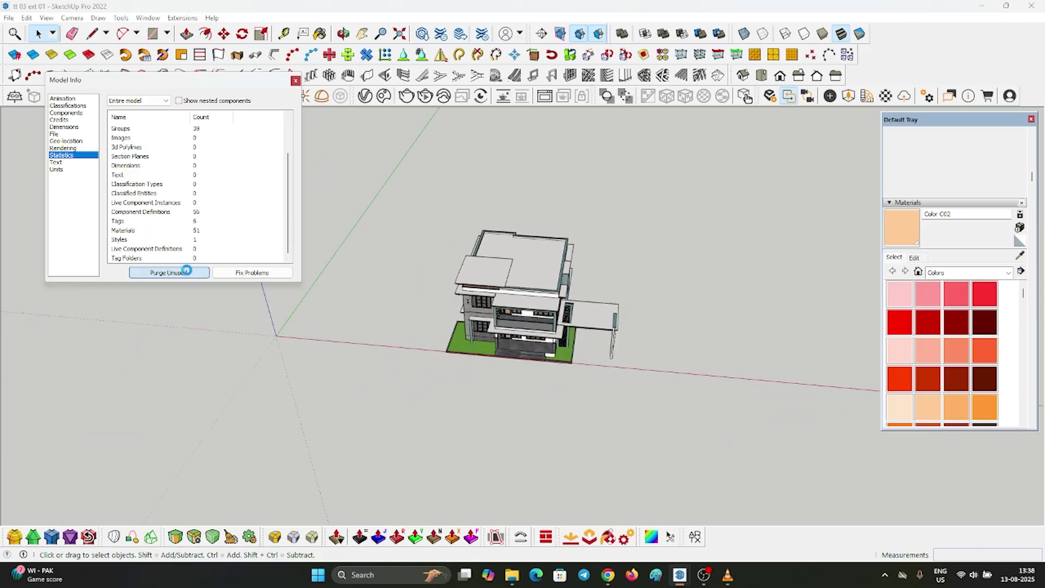
{"action": "scroll", "coordinate": [490, 202], "scroll_direction": "down", "scroll_amount": 3}
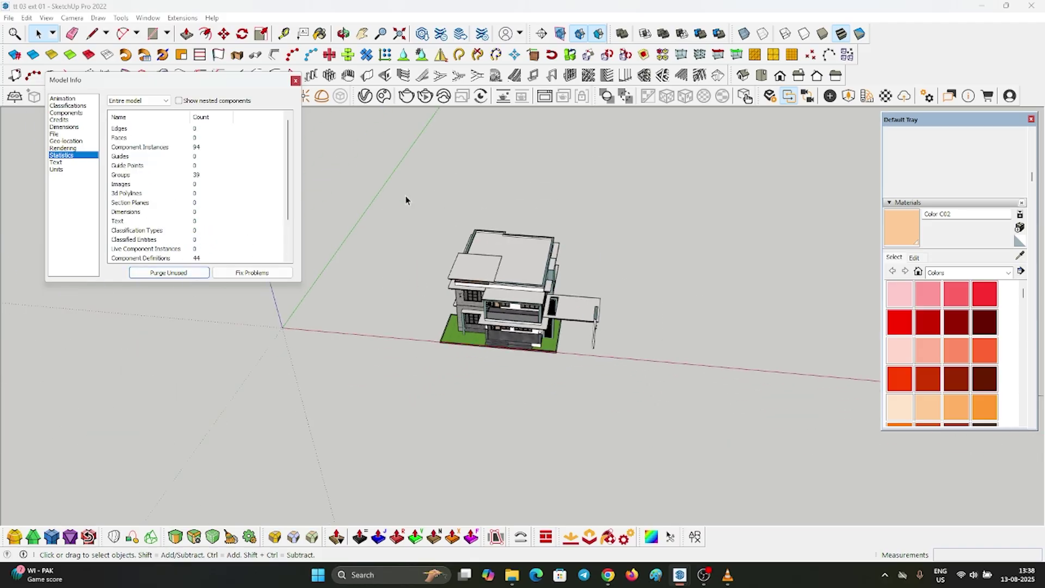
{"action": "scroll", "coordinate": [217, 208], "scroll_direction": "down", "scroll_amount": 2}
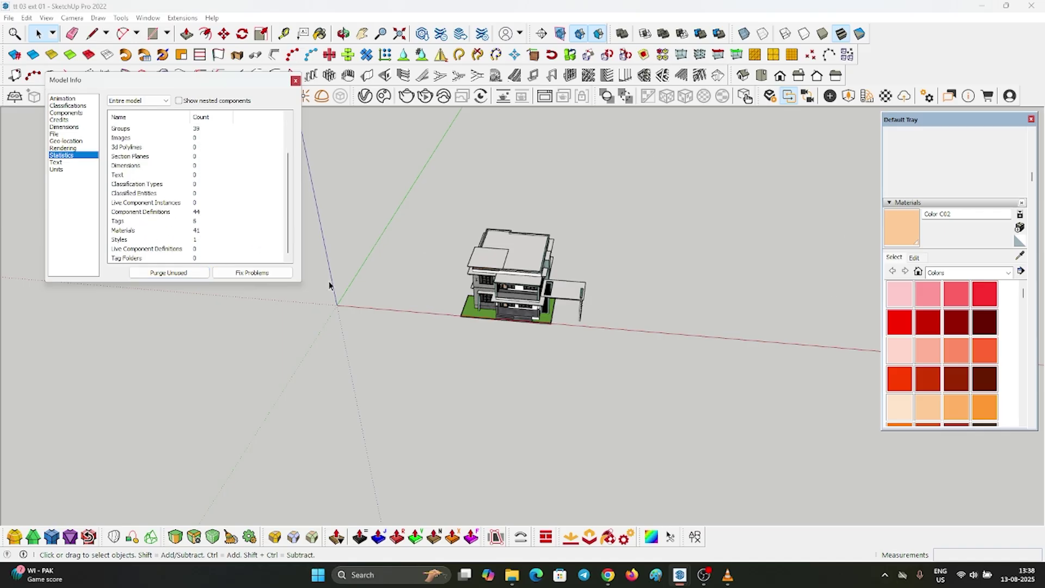
{"action": "scroll", "coordinate": [329, 284], "scroll_direction": "down", "scroll_amount": 1}
{"action": "left_click", "coordinate": [296, 81]}
Examine the front and both sides of the house, including the lawn strips and the carport
{"action": "scroll", "coordinate": [520, 274], "scroll_direction": "up", "scroll_amount": 6}
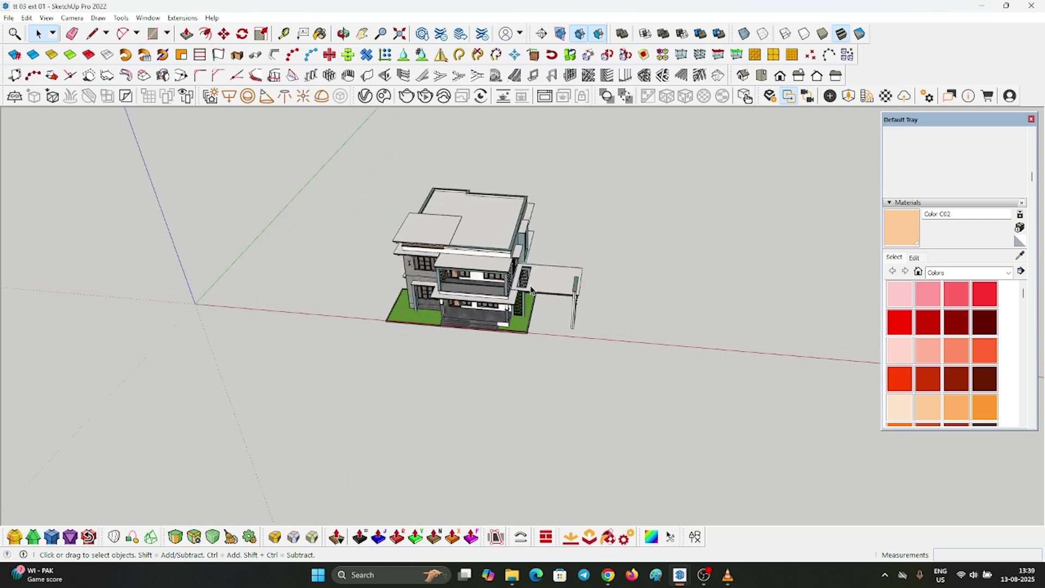
{"action": "middle_click_drag", "start_coordinate": [724, 381], "coordinate": [587, 250]}
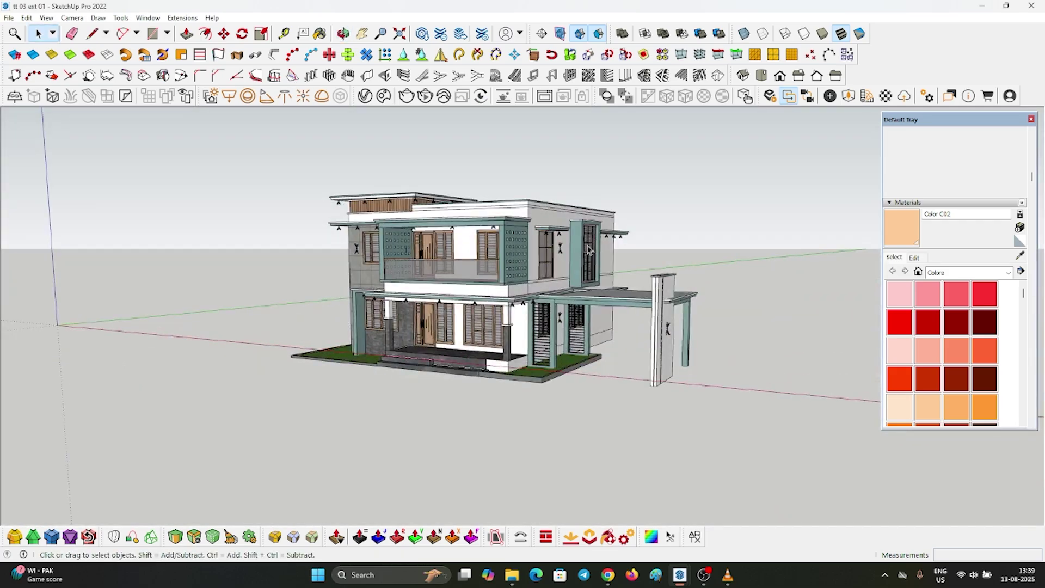
{"action": "scroll", "coordinate": [461, 265], "scroll_direction": "up", "scroll_amount": 2}
{"action": "middle_click_drag", "start_coordinate": [461, 264], "coordinate": [581, 303]}
{"action": "key", "text": "space"}
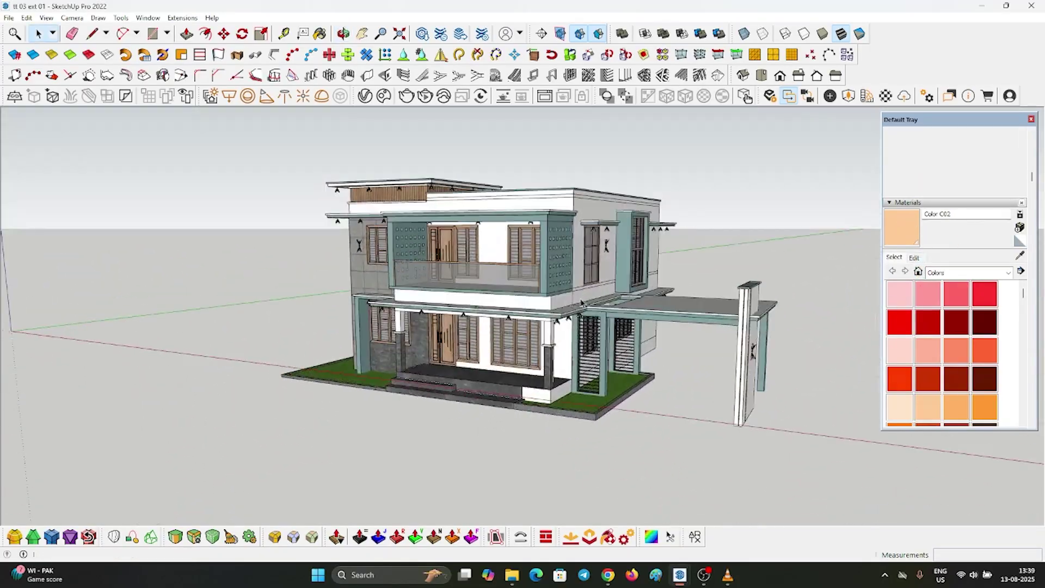
{"action": "middle_click_drag", "start_coordinate": [471, 373], "coordinate": [614, 398]}
{"action": "key", "text": "space"}
{"action": "scroll", "coordinate": [442, 381], "scroll_direction": "up", "scroll_amount": 3}
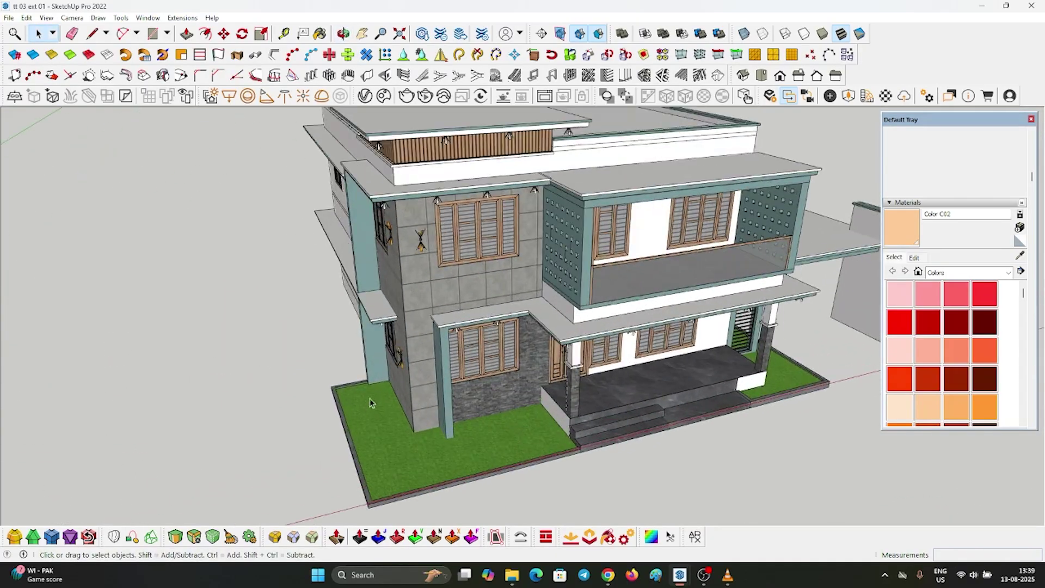
{"action": "scroll", "coordinate": [465, 437], "scroll_direction": "down", "scroll_amount": 3}
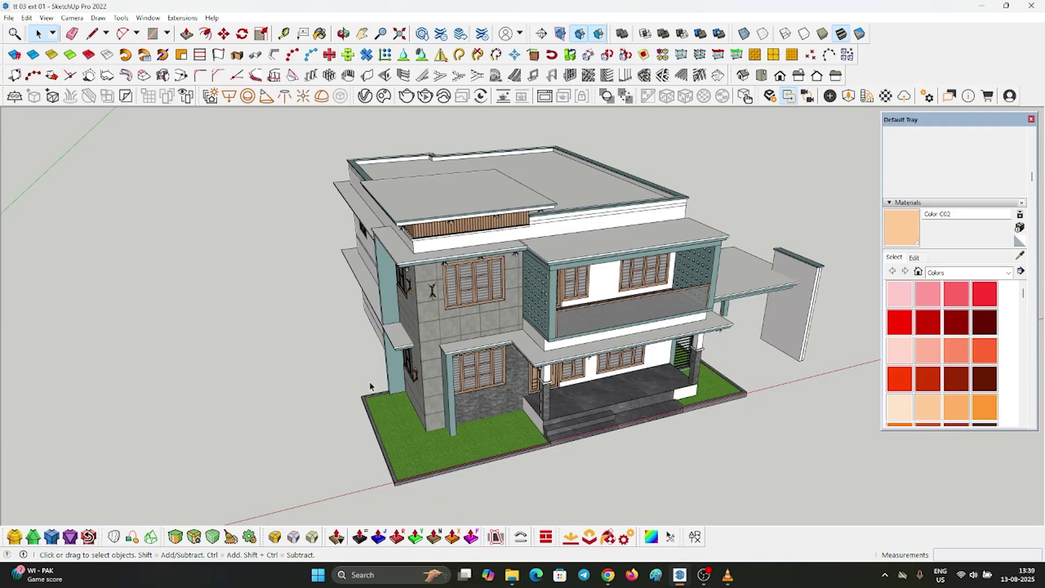
{"action": "scroll", "coordinate": [522, 348], "scroll_direction": "down", "scroll_amount": 1}
{"action": "middle_click_drag", "start_coordinate": [522, 348], "coordinate": [375, 370]}
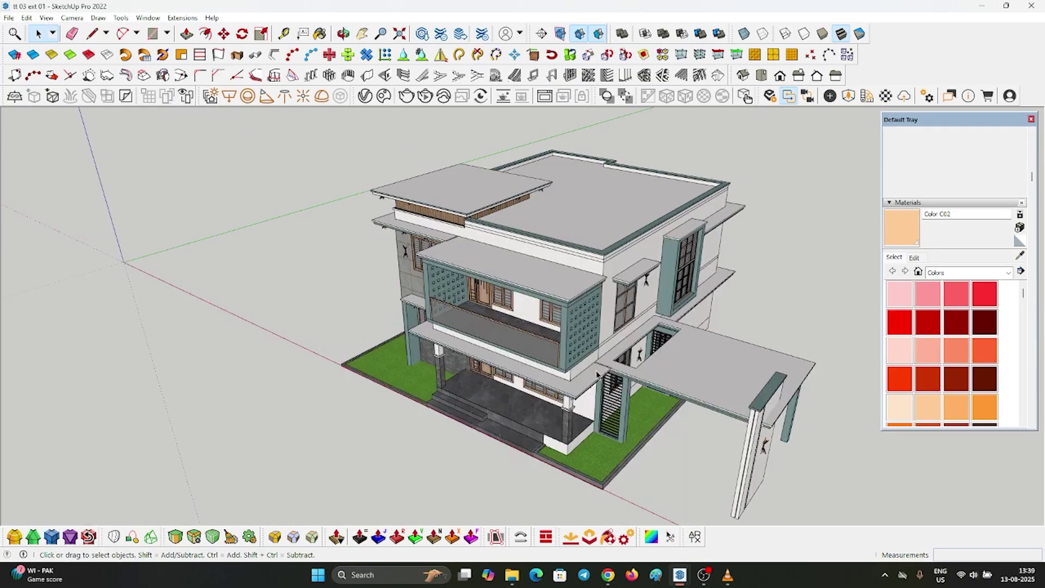
{"action": "scroll", "coordinate": [381, 348], "scroll_direction": "down", "scroll_amount": 3}
{"action": "scroll", "coordinate": [549, 344], "scroll_direction": "up", "scroll_amount": 2}
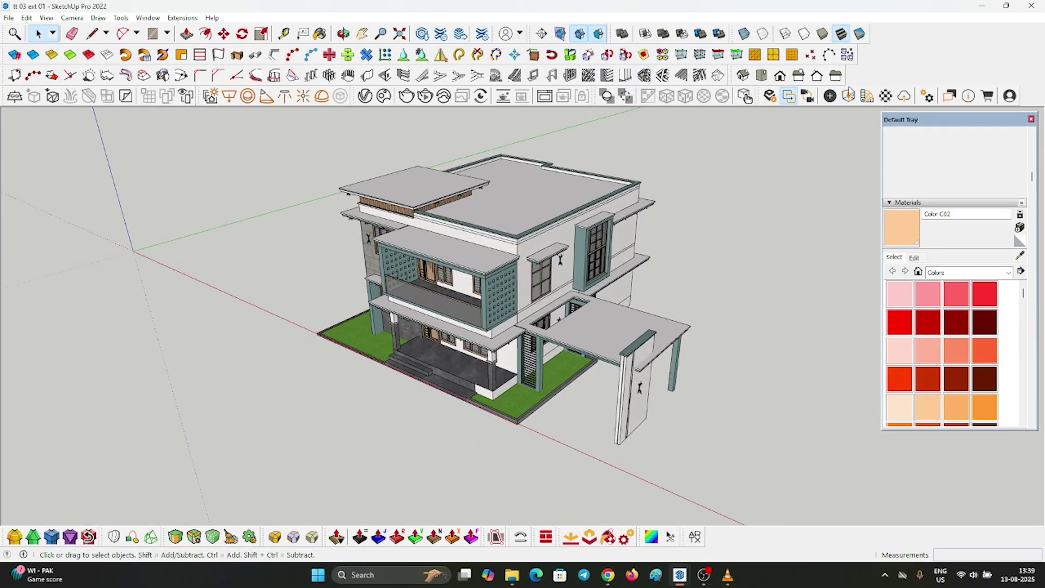
Place potted plants on the lawn beside the entrance steps, sink their pots below the grass, and copy them along the front and side
{"action": "left_click", "coordinate": [828, 97]}
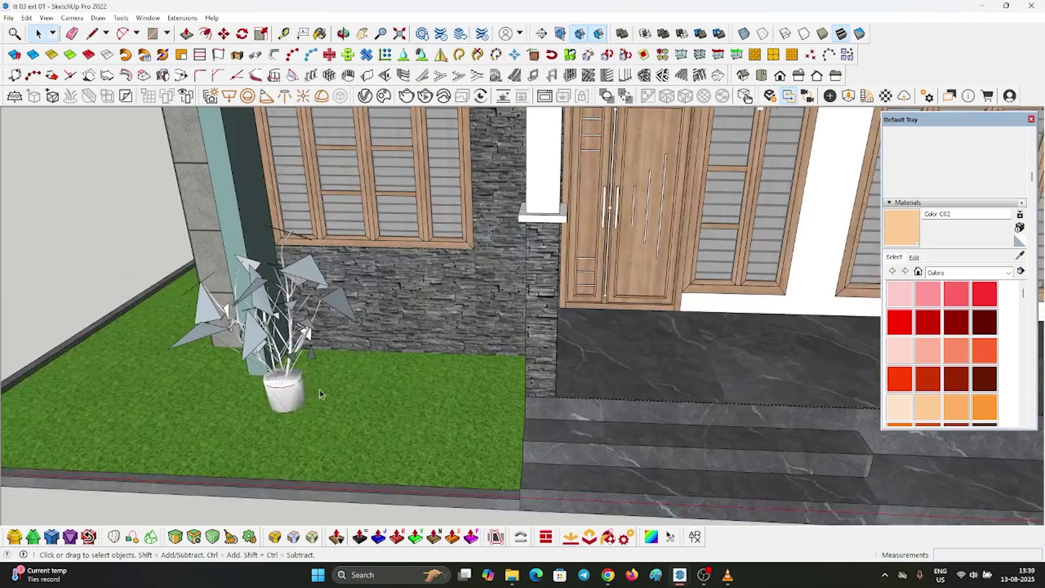
{"action": "scroll", "coordinate": [322, 376], "scroll_direction": "down", "scroll_amount": 6}
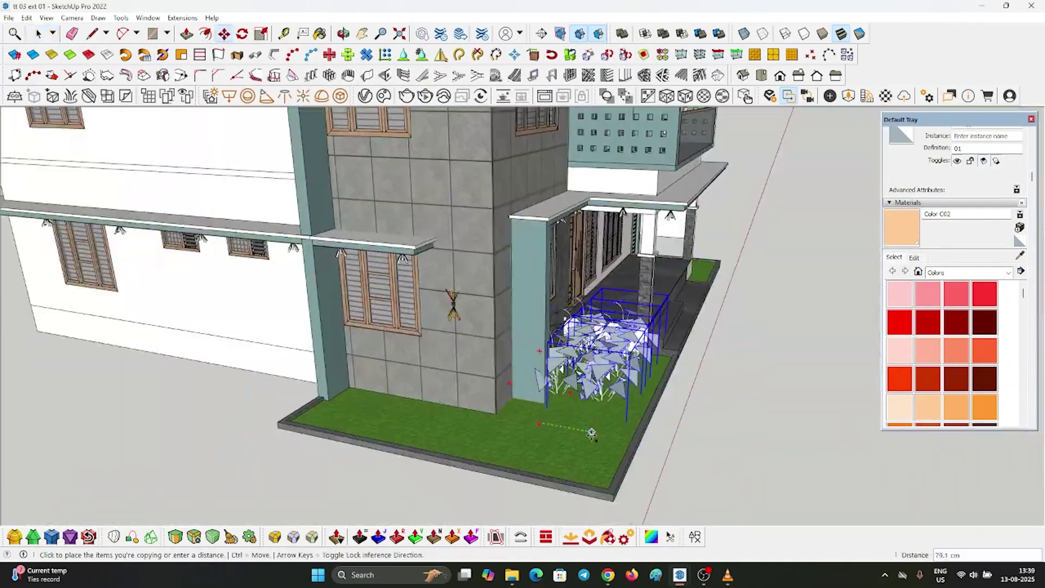
{"action": "scroll", "coordinate": [402, 495], "scroll_direction": "up", "scroll_amount": 2}
{"action": "key", "text": "ctrl"}
{"action": "left_click", "coordinate": [626, 436]}
{"action": "middle_click_drag", "start_coordinate": [351, 435], "coordinate": [489, 332]}
{"action": "left_click", "coordinate": [569, 397]}
{"action": "scroll", "coordinate": [564, 390], "scroll_direction": "up", "scroll_amount": 4}
{"action": "scroll", "coordinate": [588, 370], "scroll_direction": "down", "scroll_amount": 3}
{"action": "left_click", "coordinate": [508, 356]}
{"action": "scroll", "coordinate": [468, 329], "scroll_direction": "up", "scroll_amount": 2}
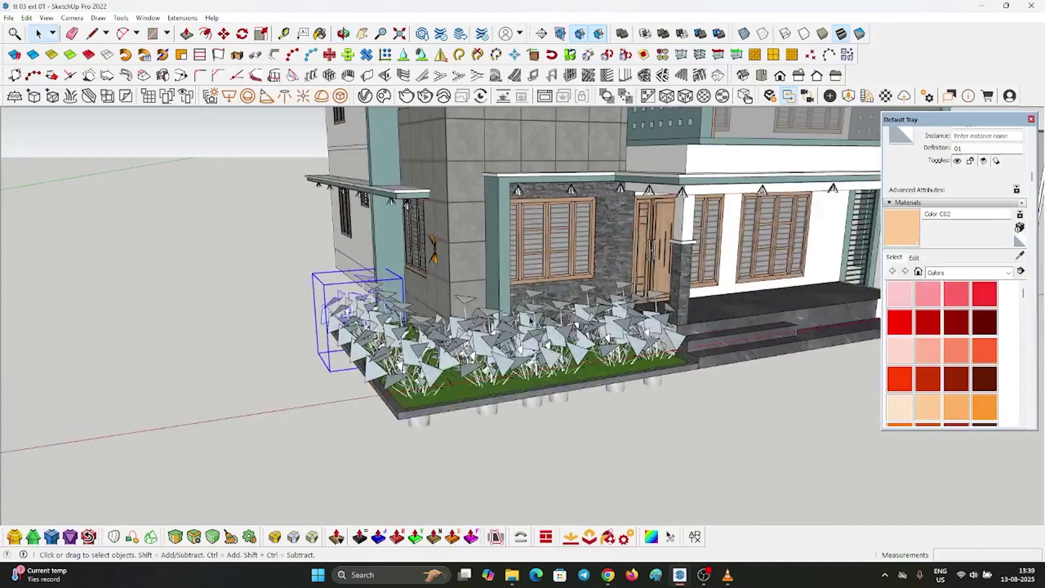
Examine the planted bed and its sunken pots from the front and side at ground level
{"action": "middle_click_drag", "start_coordinate": [531, 388], "coordinate": [450, 386]}
{"action": "scroll", "coordinate": [428, 318], "scroll_direction": "up", "scroll_amount": 2}
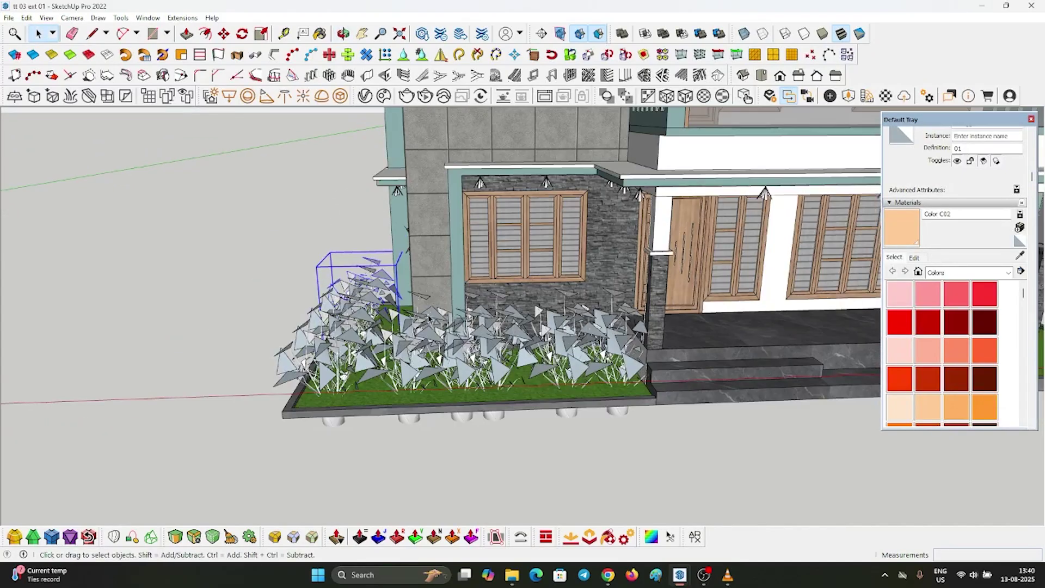
{"action": "middle_click_drag", "start_coordinate": [394, 320], "coordinate": [364, 326]}
{"action": "middle_click_drag", "start_coordinate": [131, 333], "coordinate": [227, 336], "text": "shift"}
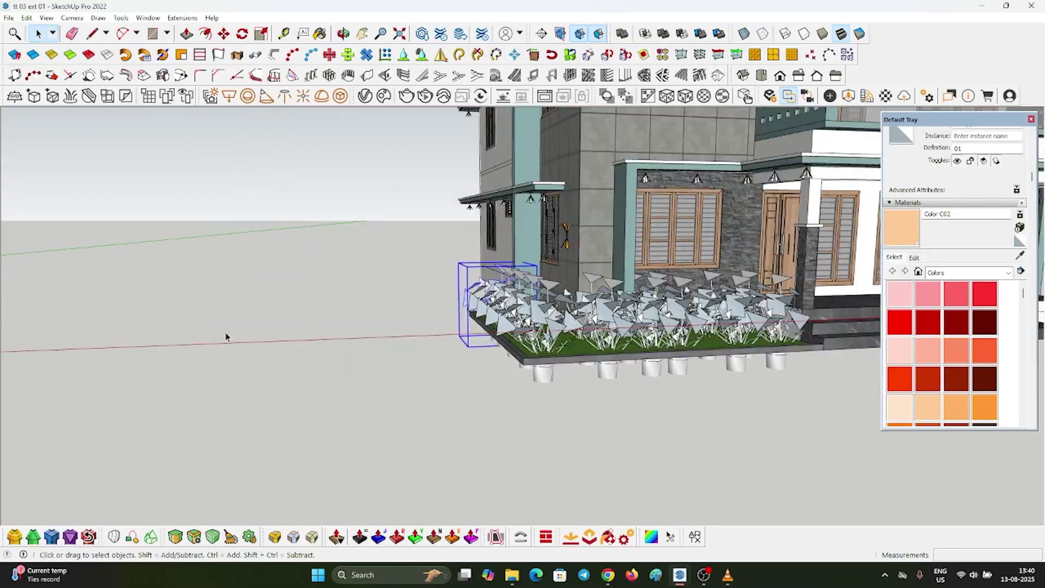
{"action": "scroll", "coordinate": [233, 352], "scroll_direction": "down", "scroll_amount": 1}
{"action": "scroll", "coordinate": [536, 299], "scroll_direction": "up", "scroll_amount": 3}
{"action": "middle_click_drag", "start_coordinate": [474, 318], "coordinate": [359, 289]}
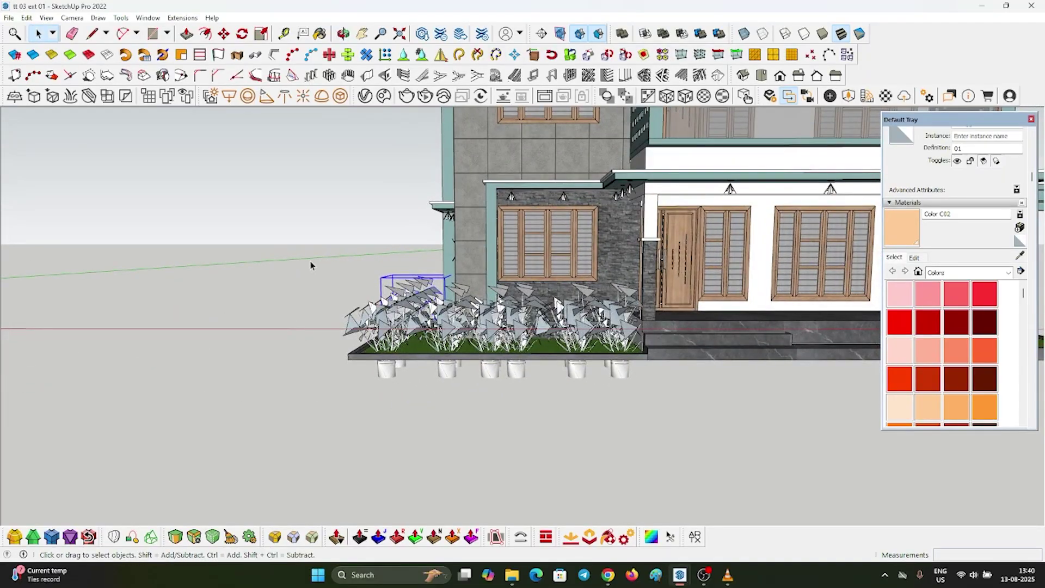
Apply Random Scale_Rotate to all the plants in the bed beside the entrance steps, then dock the JHS PowerBar toolbar back
{"action": "middle_click_drag", "start_coordinate": [603, 296], "coordinate": [672, 372]}
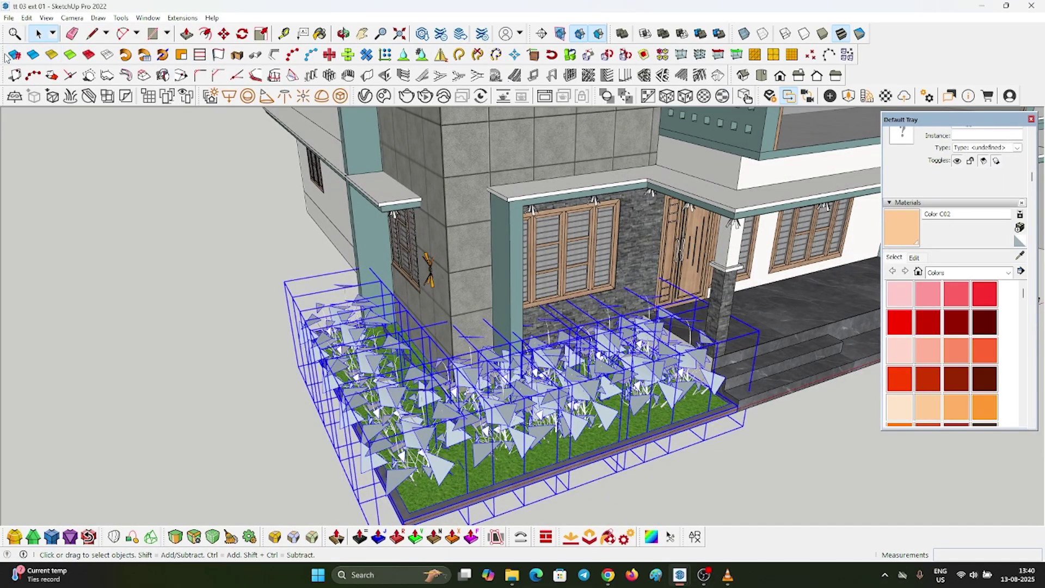
{"action": "left_click_drag", "start_coordinate": [4, 54], "coordinate": [15, 136]}
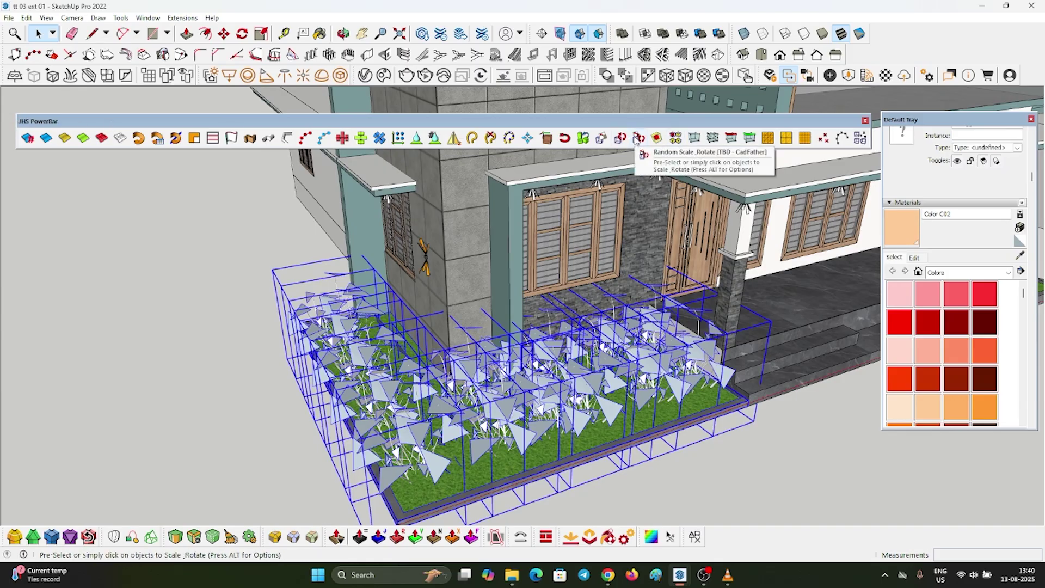
{"action": "left_click", "coordinate": [637, 141]}
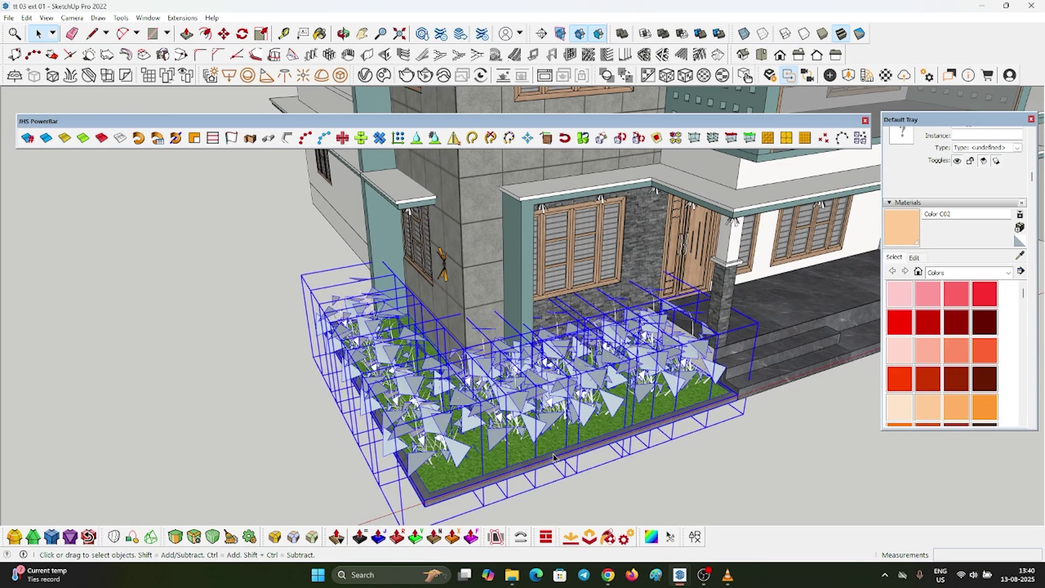
{"action": "scroll", "coordinate": [553, 460], "scroll_direction": "up", "scroll_amount": 4}
{"action": "scroll", "coordinate": [626, 374], "scroll_direction": "down", "scroll_amount": 3}
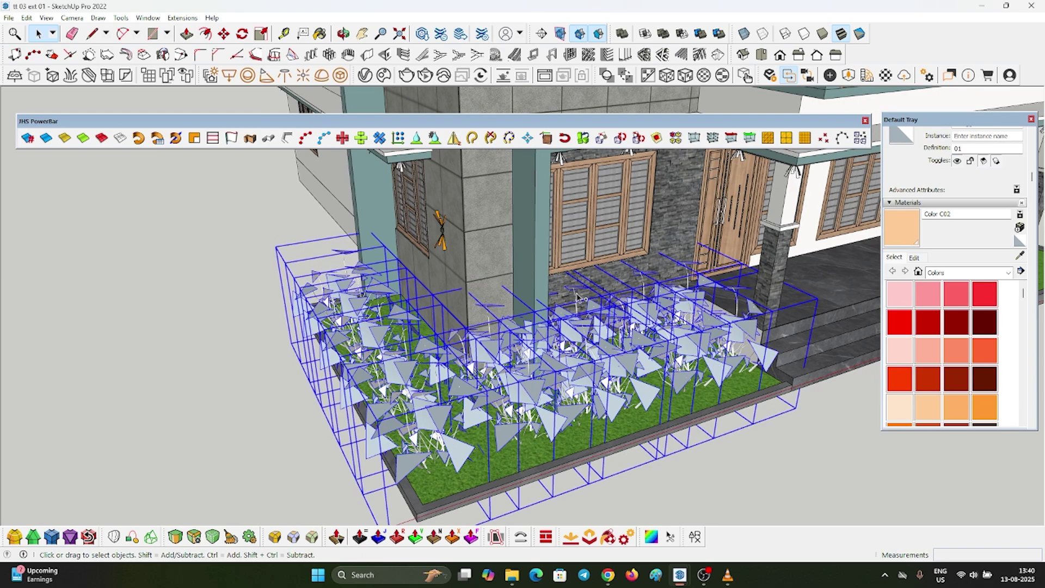
{"action": "scroll", "coordinate": [586, 340], "scroll_direction": "down", "scroll_amount": 1}
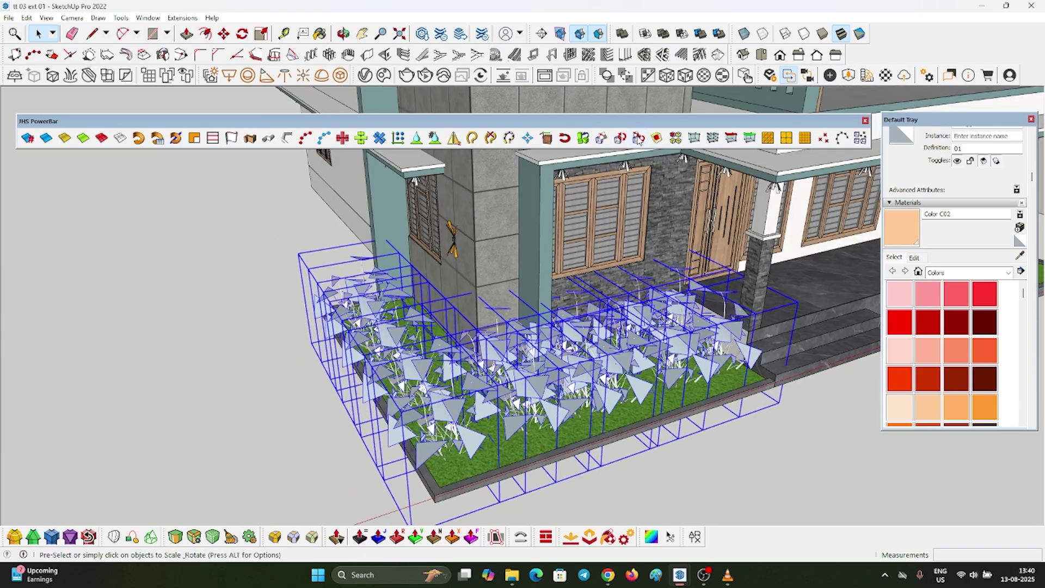
{"action": "middle_click_drag", "start_coordinate": [463, 255], "coordinate": [344, 376]}
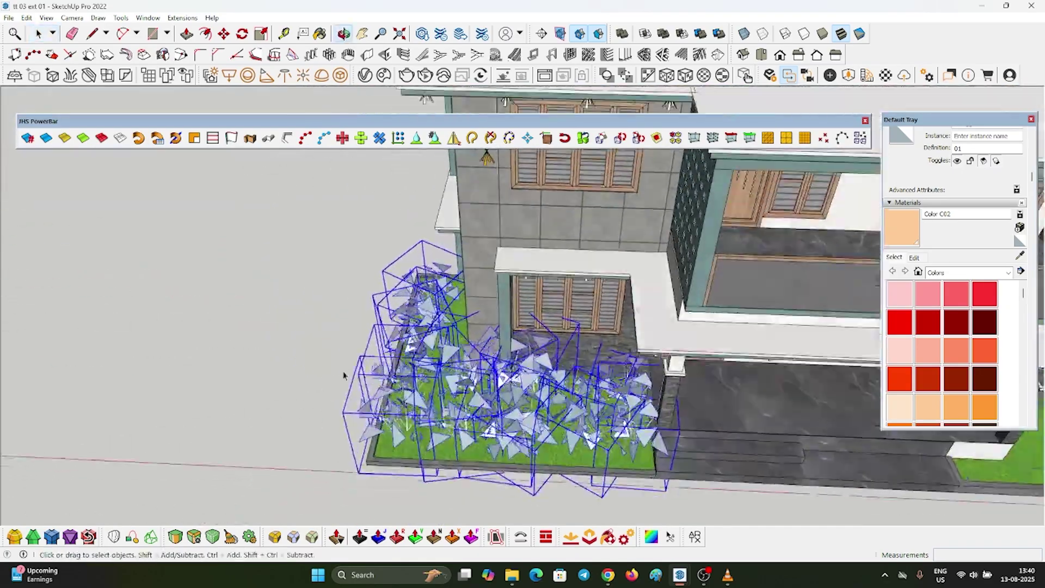
{"action": "left_click_drag", "start_coordinate": [614, 121], "coordinate": [587, 36]}
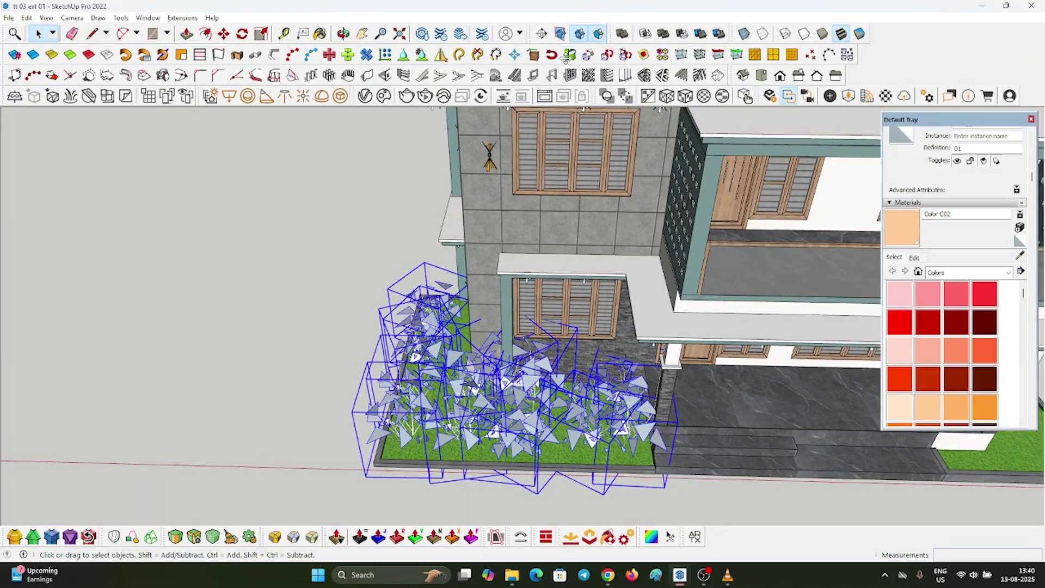
{"action": "scroll", "coordinate": [345, 265], "scroll_direction": "down", "scroll_amount": 5}
{"action": "scroll", "coordinate": [348, 271], "scroll_direction": "up", "scroll_amount": 5}
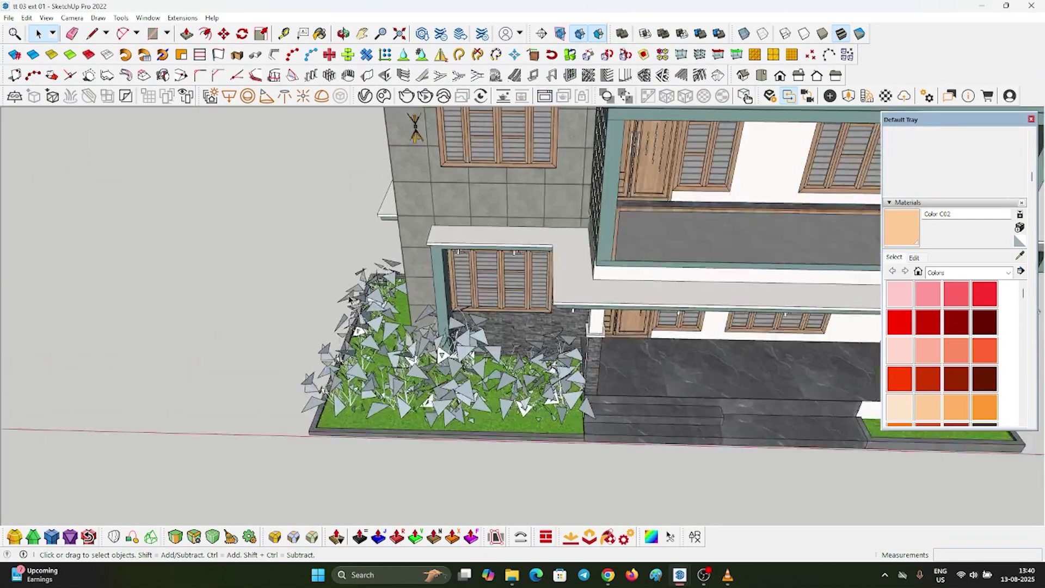
{"action": "middle_click_drag", "start_coordinate": [353, 305], "coordinate": [338, 210]}
{"action": "scroll", "coordinate": [351, 283], "scroll_direction": "down", "scroll_amount": 4}
{"action": "middle_click_drag", "start_coordinate": [664, 289], "coordinate": [592, 323]}
{"action": "scroll", "coordinate": [592, 322], "scroll_direction": "up", "scroll_amount": 3}
{"action": "scroll", "coordinate": [592, 322], "scroll_direction": "up", "scroll_amount": 1}
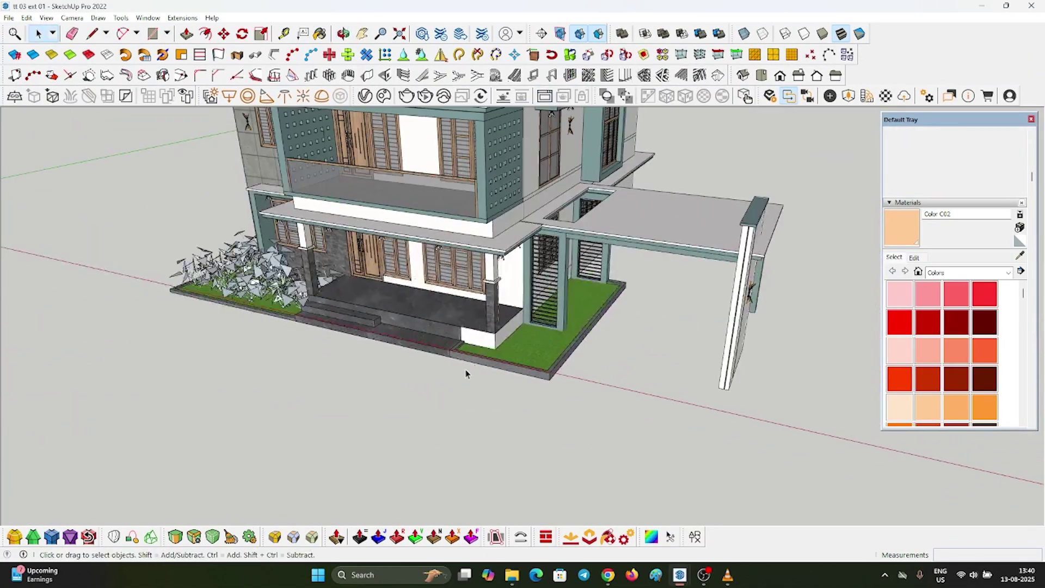
{"action": "left_click", "coordinate": [847, 96]}
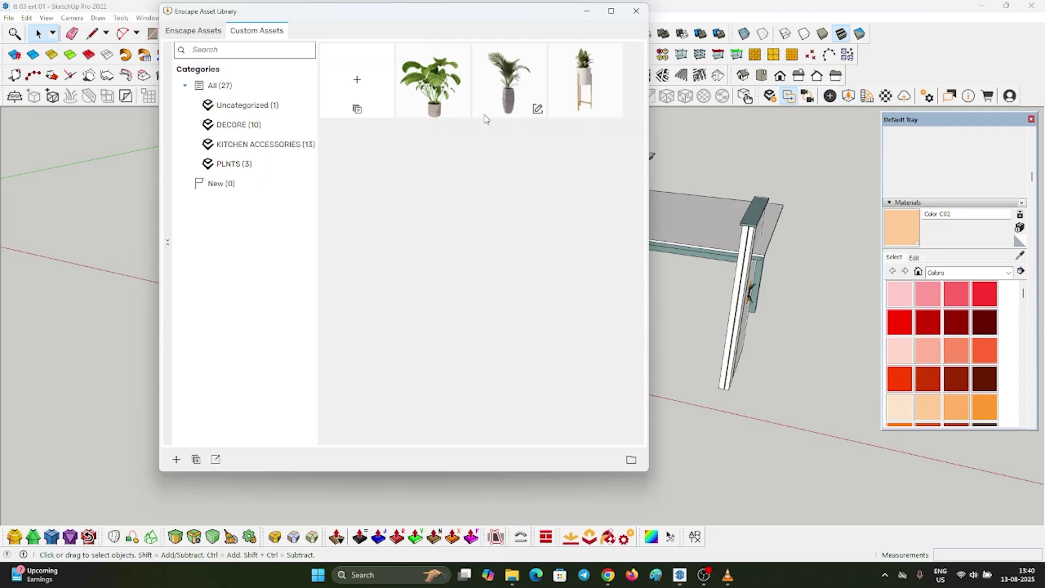
{"action": "left_click", "coordinate": [217, 32]}
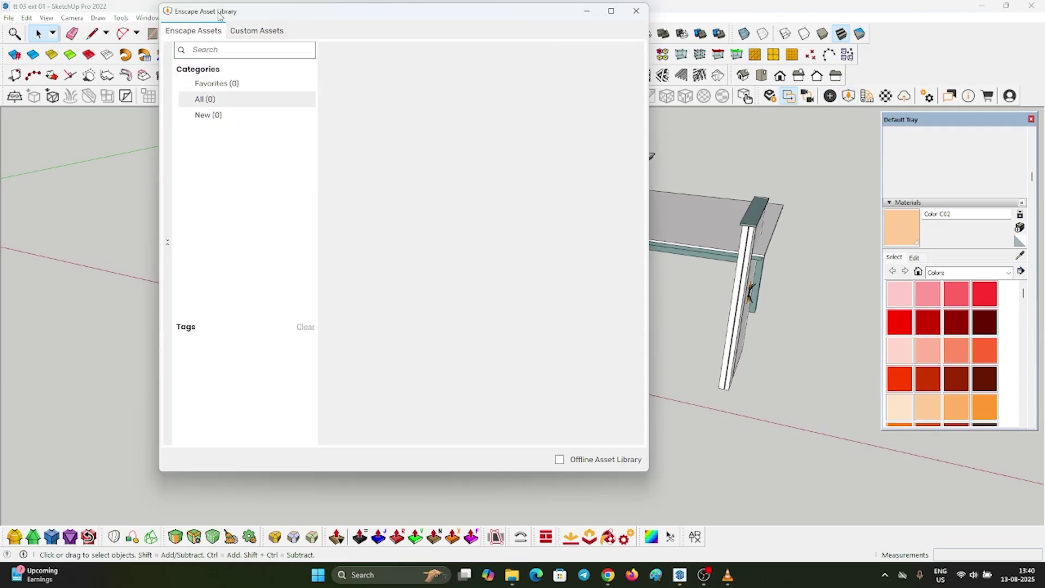
{"action": "left_click", "coordinate": [637, 11]}
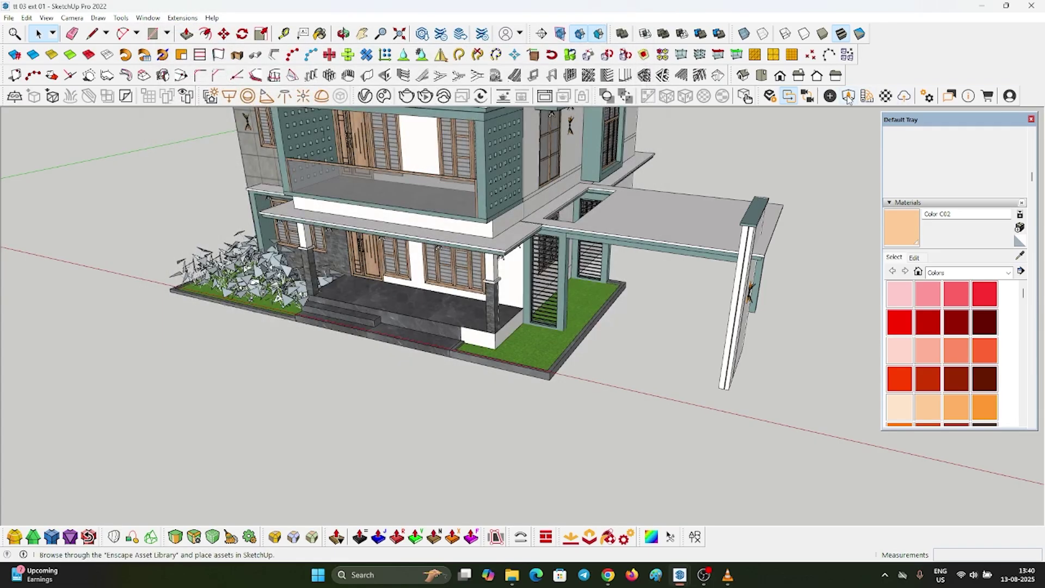
Undock the Enscape toolbar and browse the Vegetation category of its Asset Library for potted plants
{"action": "left_click_drag", "start_coordinate": [758, 98], "coordinate": [468, 464]}
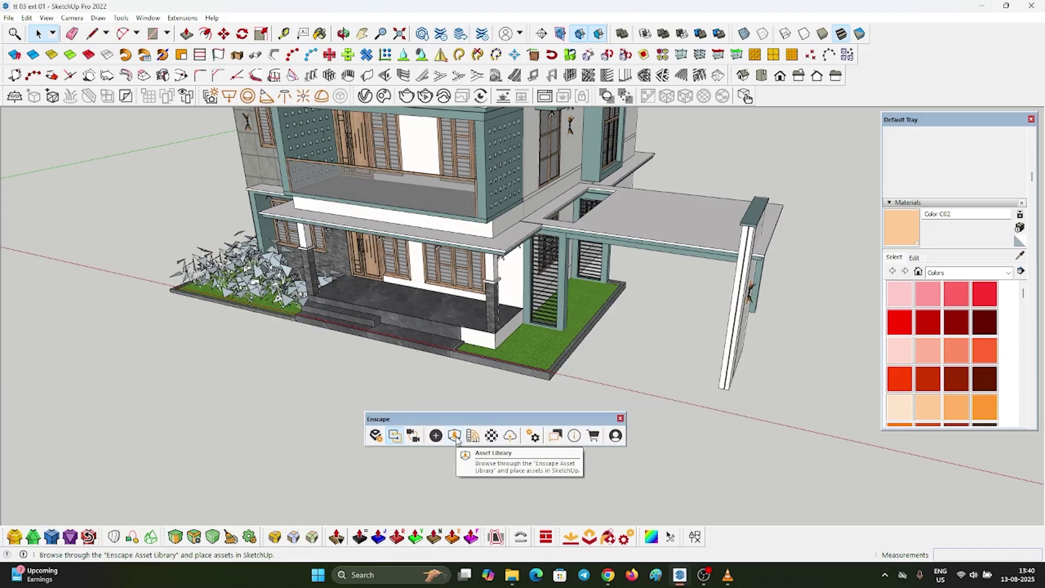
{"action": "left_click", "coordinate": [455, 435]}
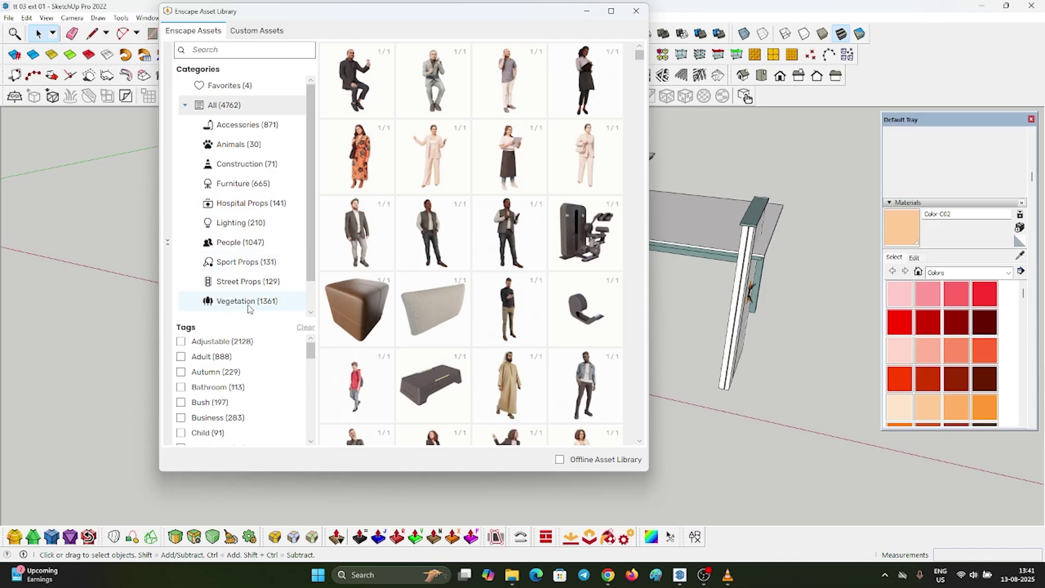
{"action": "scroll", "coordinate": [250, 305], "scroll_direction": "down", "scroll_amount": 2}
{"action": "left_click", "coordinate": [235, 268]}
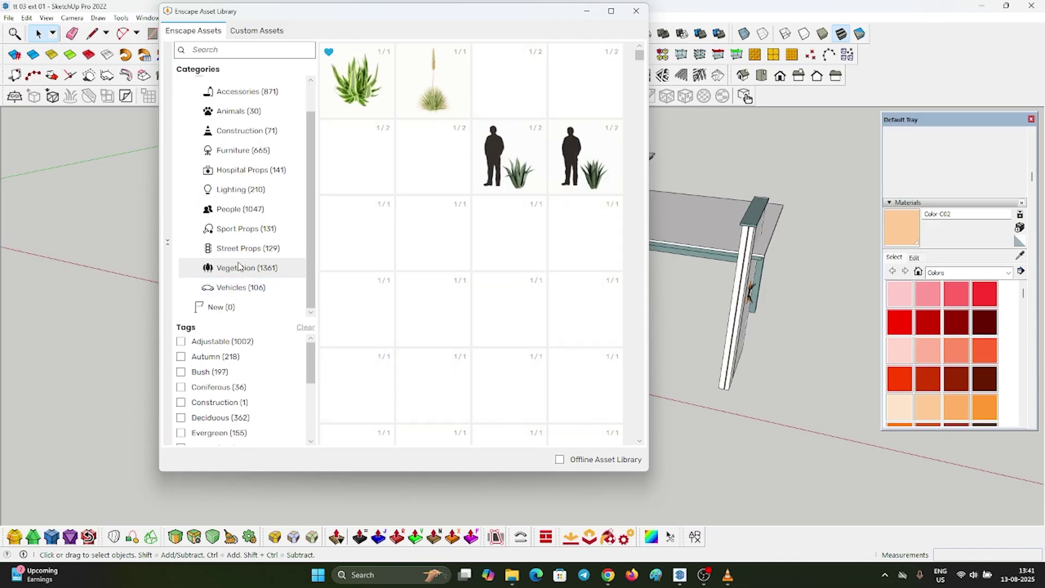
{"action": "scroll", "coordinate": [467, 220], "scroll_direction": "down", "scroll_amount": 5}
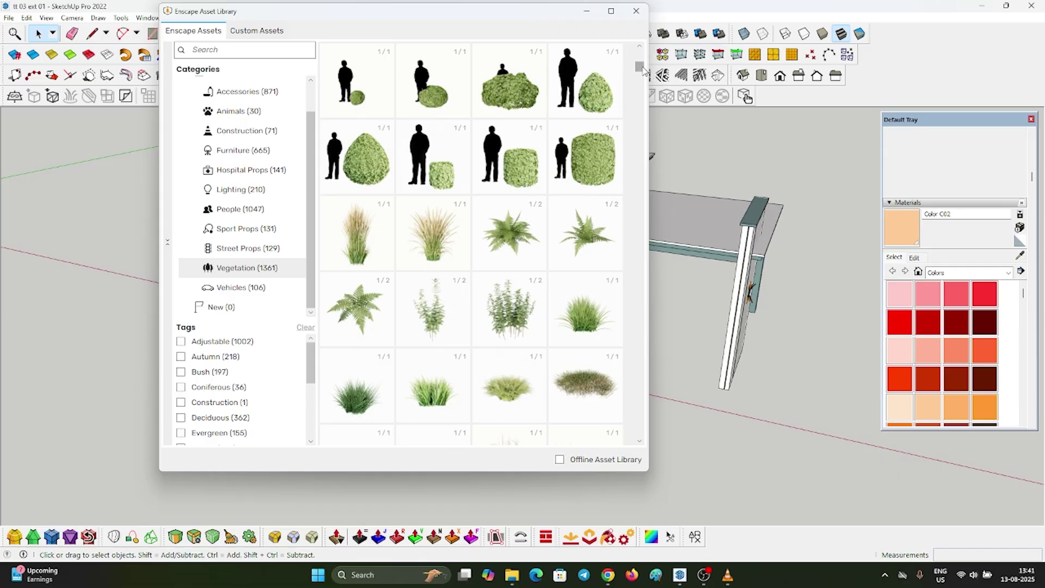
{"action": "left_click_drag", "start_coordinate": [643, 381], "coordinate": [643, 429]}
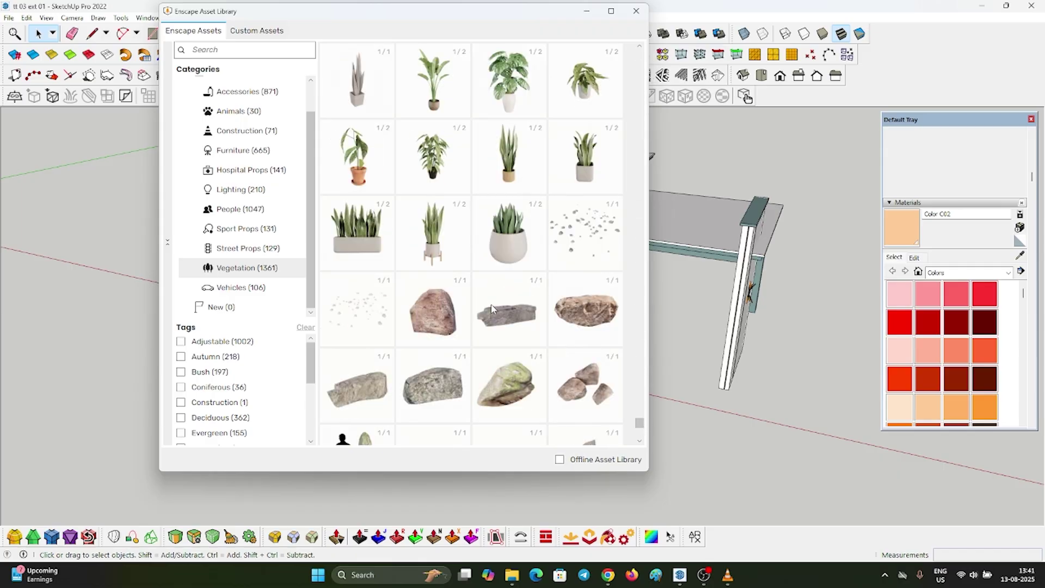
{"action": "scroll", "coordinate": [491, 309], "scroll_direction": "up", "scroll_amount": 4}
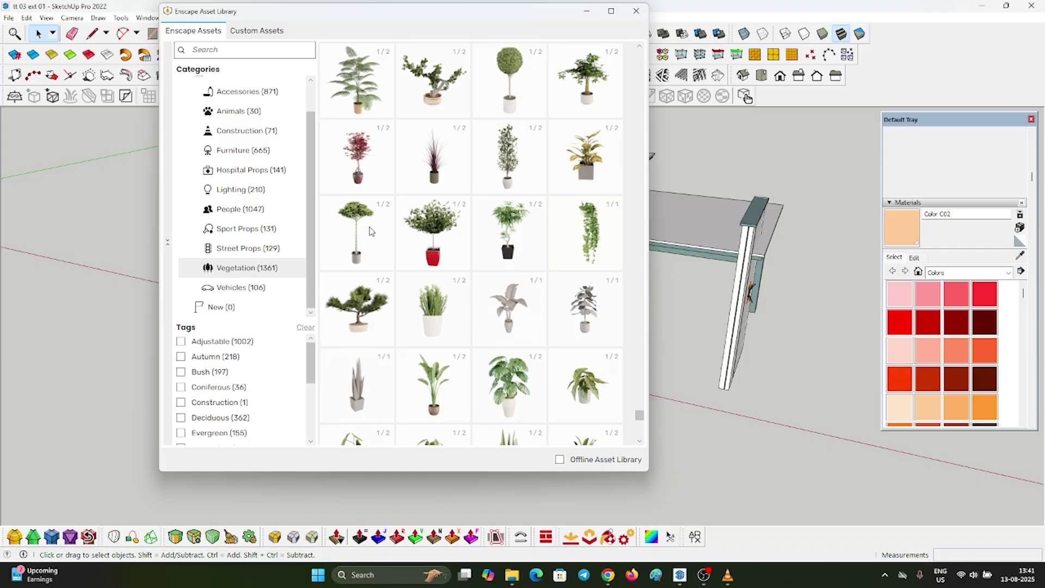
{"action": "scroll", "coordinate": [369, 232], "scroll_direction": "up", "scroll_amount": 6}
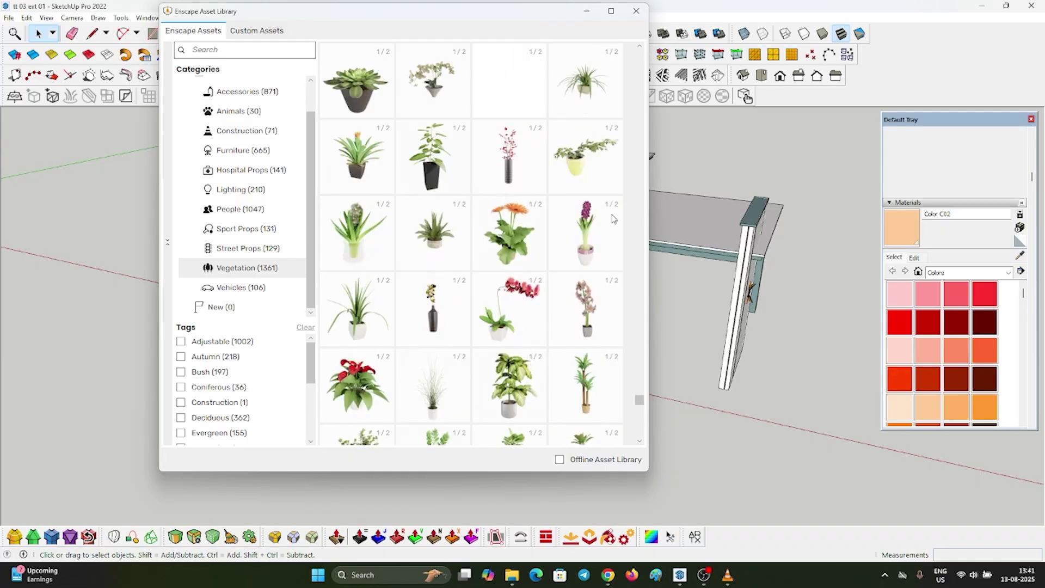
{"action": "scroll", "coordinate": [432, 206], "scroll_direction": "up", "scroll_amount": 2}
{"action": "scroll", "coordinate": [427, 208], "scroll_direction": "up", "scroll_amount": 3}
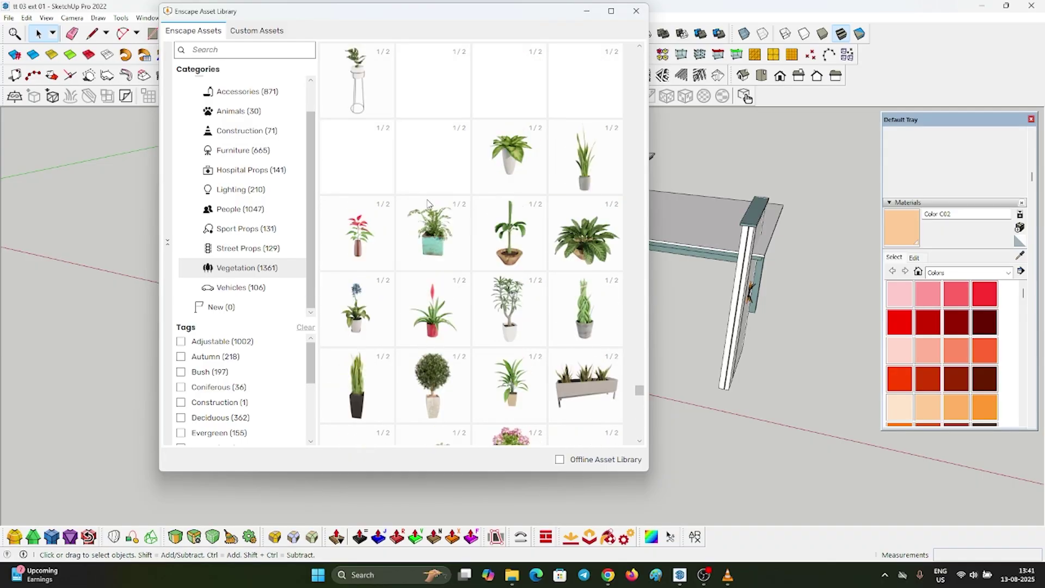
{"action": "scroll", "coordinate": [459, 229], "scroll_direction": "up", "scroll_amount": 2}
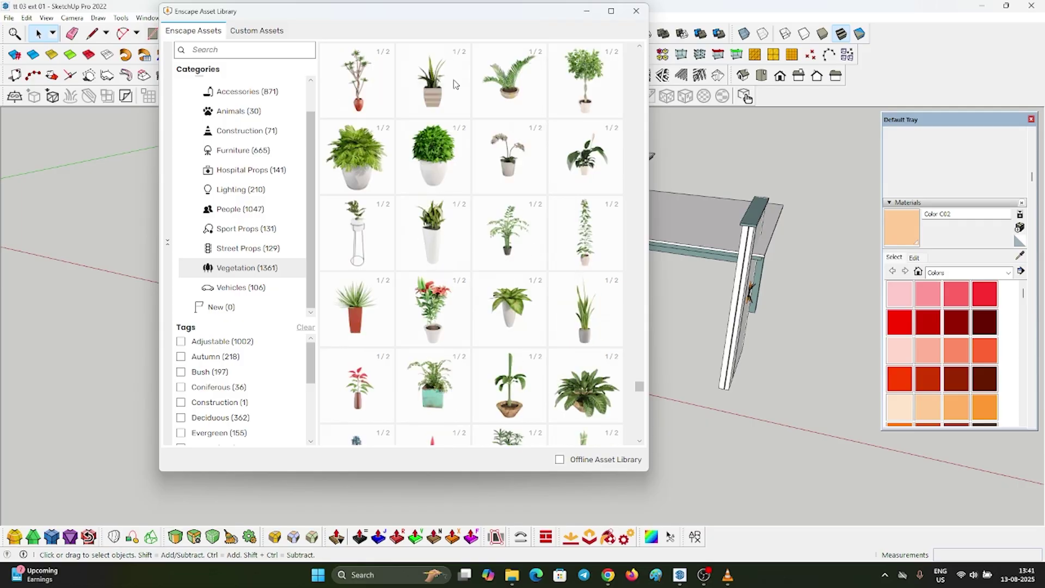
Place the variant of Potted Plant 180 without a pot on the carport-side lawn, against the house wall at its far end
{"action": "left_click_drag", "start_coordinate": [447, 16], "coordinate": [212, 29]}
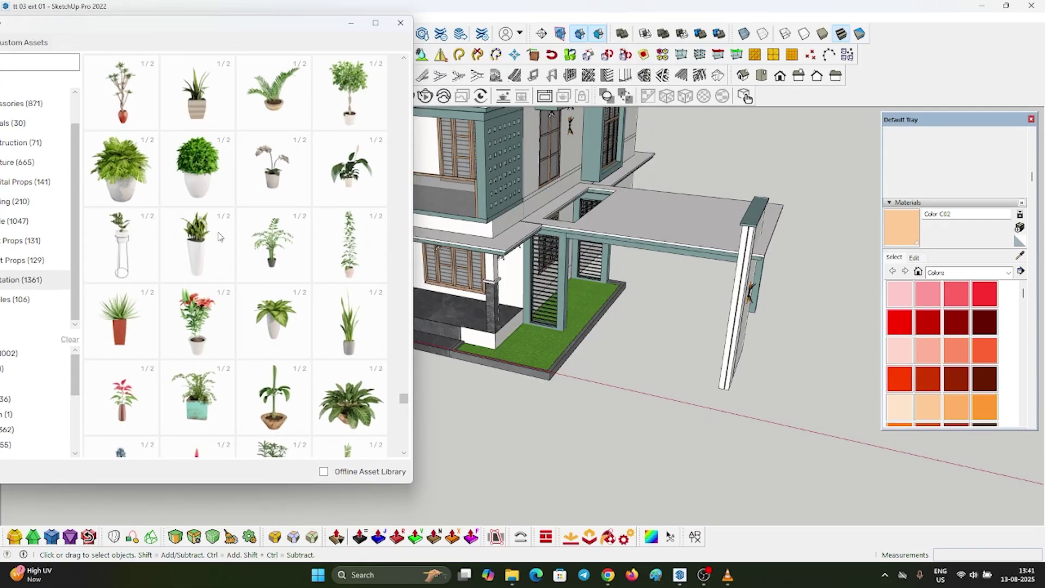
{"action": "mouse_move", "coordinate": [200, 251]}
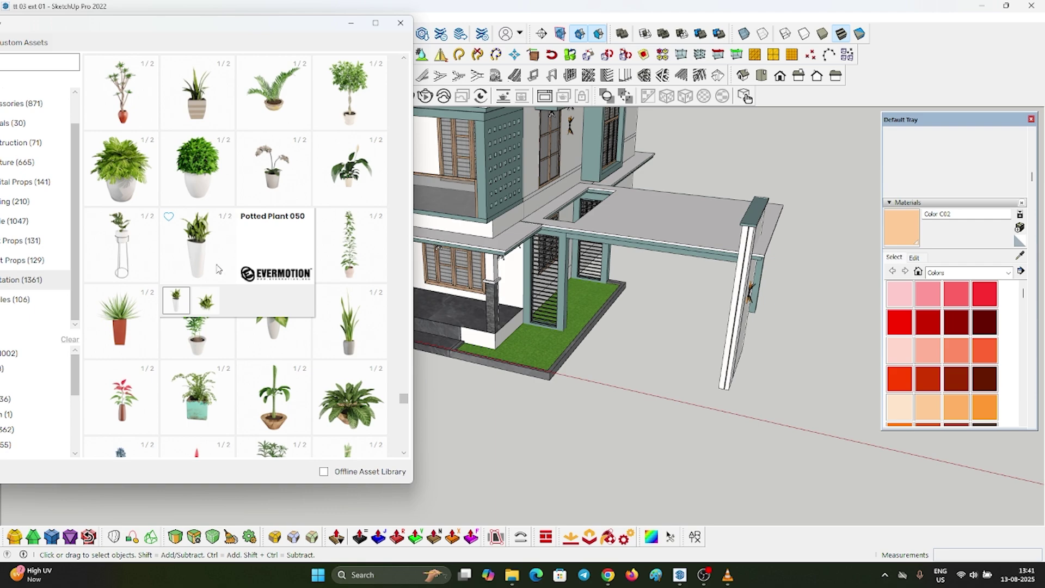
{"action": "left_click", "coordinate": [196, 251]}
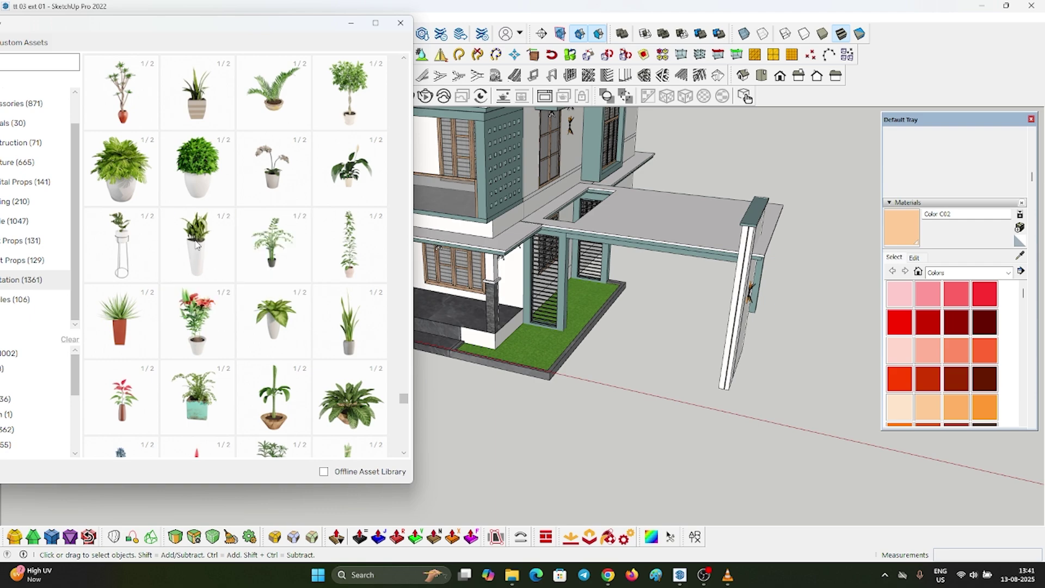
{"action": "left_click", "coordinate": [271, 402]}
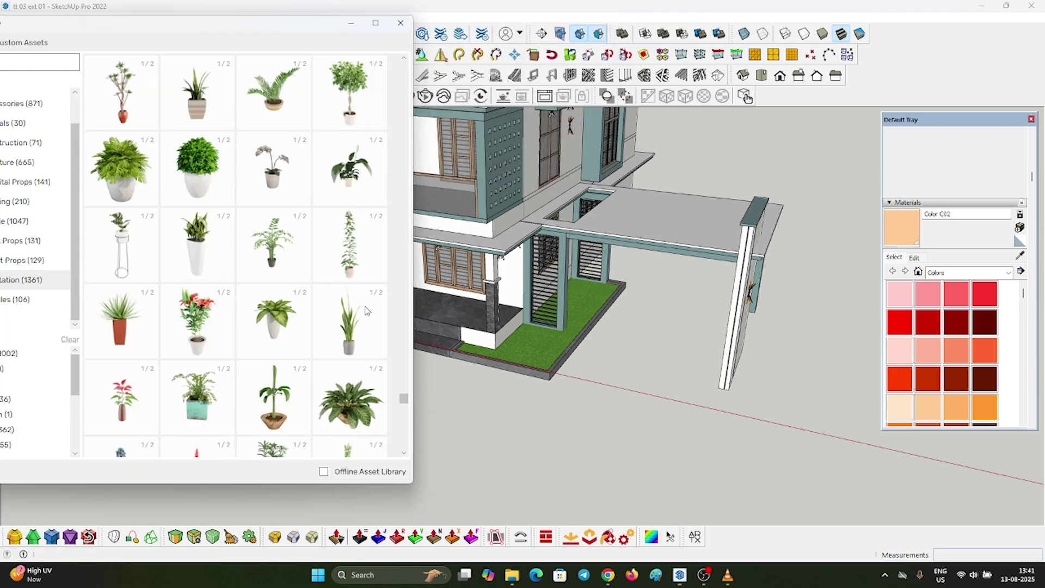
{"action": "mouse_move", "coordinate": [211, 276]}
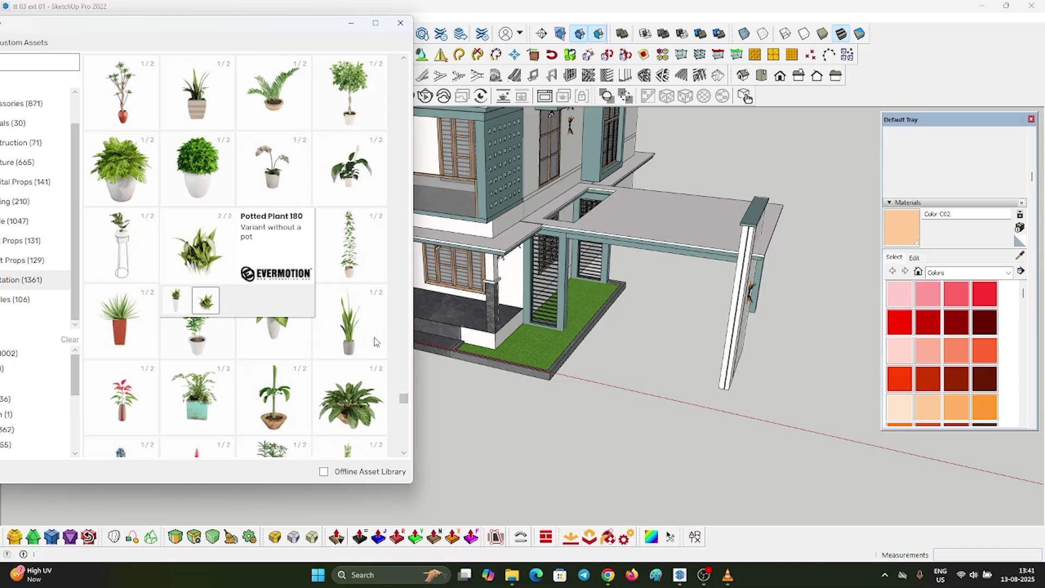
{"action": "left_click", "coordinate": [206, 301]}
{"action": "scroll", "coordinate": [656, 296], "scroll_direction": "up", "scroll_amount": 5}
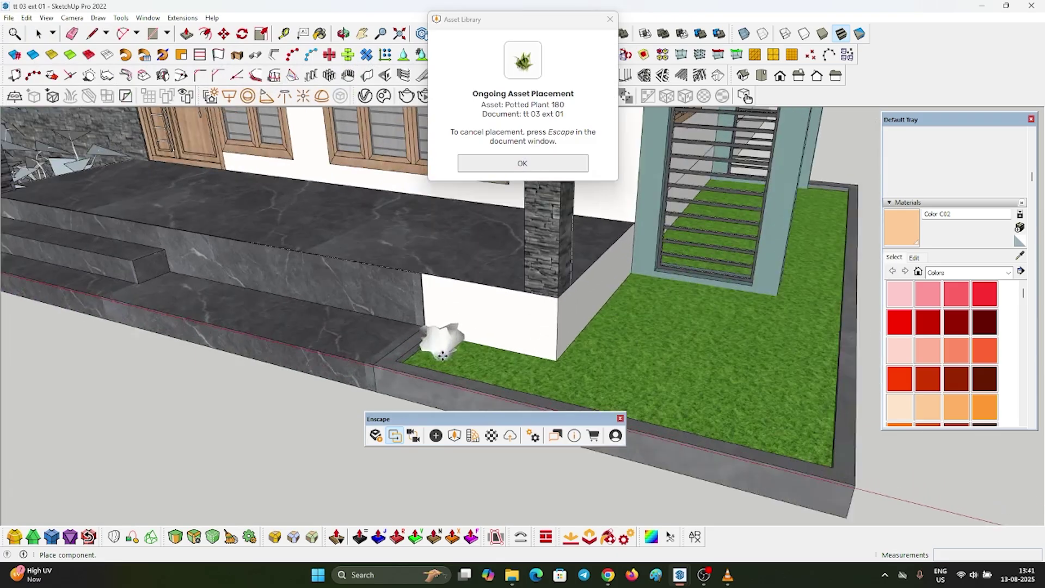
{"action": "middle_click_drag", "start_coordinate": [653, 297], "coordinate": [507, 308]}
{"action": "scroll", "coordinate": [618, 292], "scroll_direction": "up", "scroll_amount": 5}
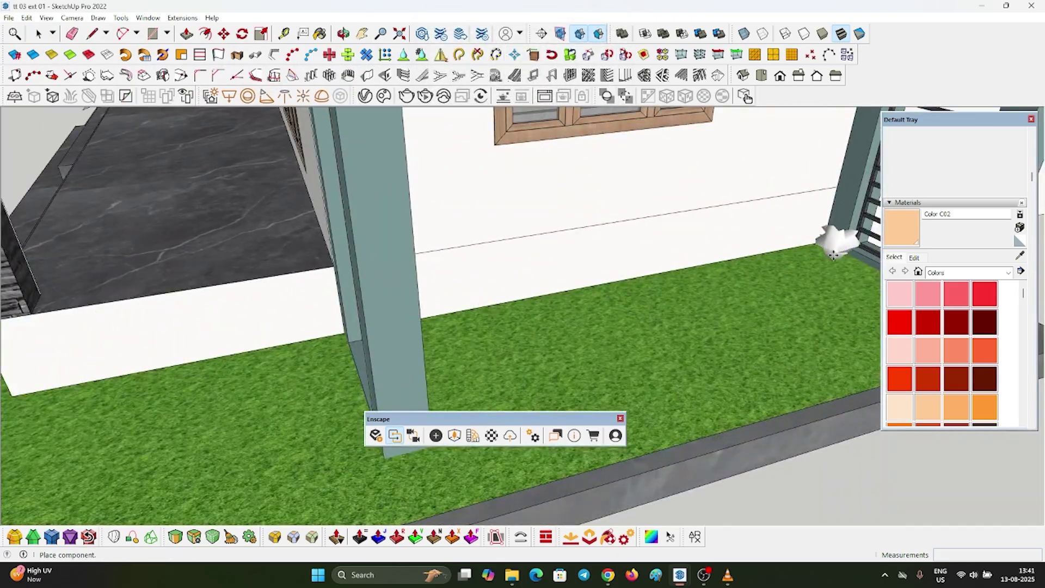
{"action": "left_click", "coordinate": [814, 254]}
{"action": "scroll", "coordinate": [582, 260], "scroll_direction": "down", "scroll_amount": 1}
{"action": "scroll", "coordinate": [626, 265], "scroll_direction": "down", "scroll_amount": 4}
{"action": "key", "text": "space"}
Isolate the carport-side lawn with its border and the placed plant, hiding the rest of the house
{"action": "middle_click_drag", "start_coordinate": [577, 212], "coordinate": [665, 240]}
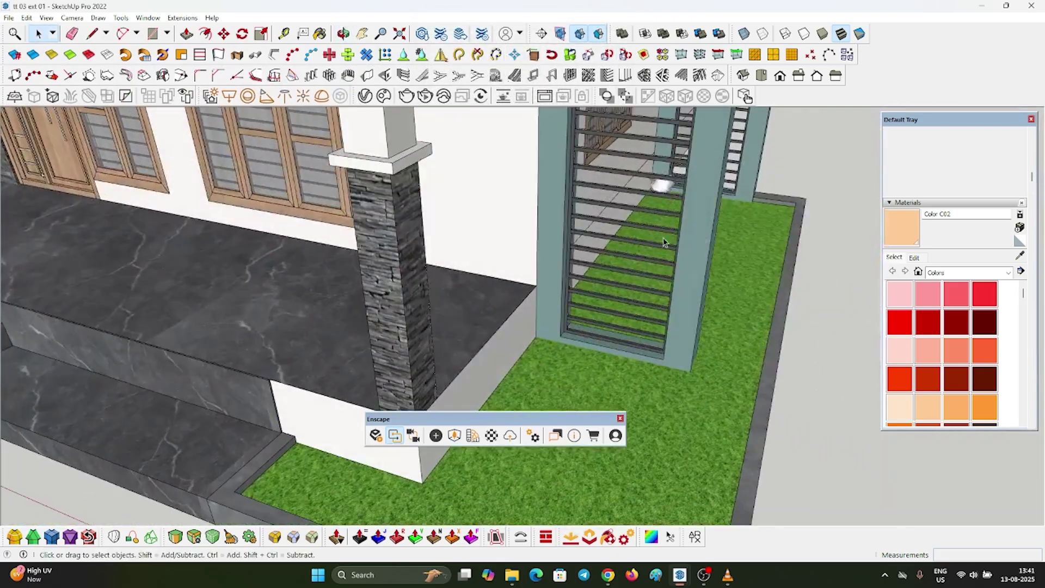
{"action": "middle_click_drag", "start_coordinate": [754, 239], "coordinate": [713, 228]}
{"action": "left_click", "coordinate": [742, 280]}
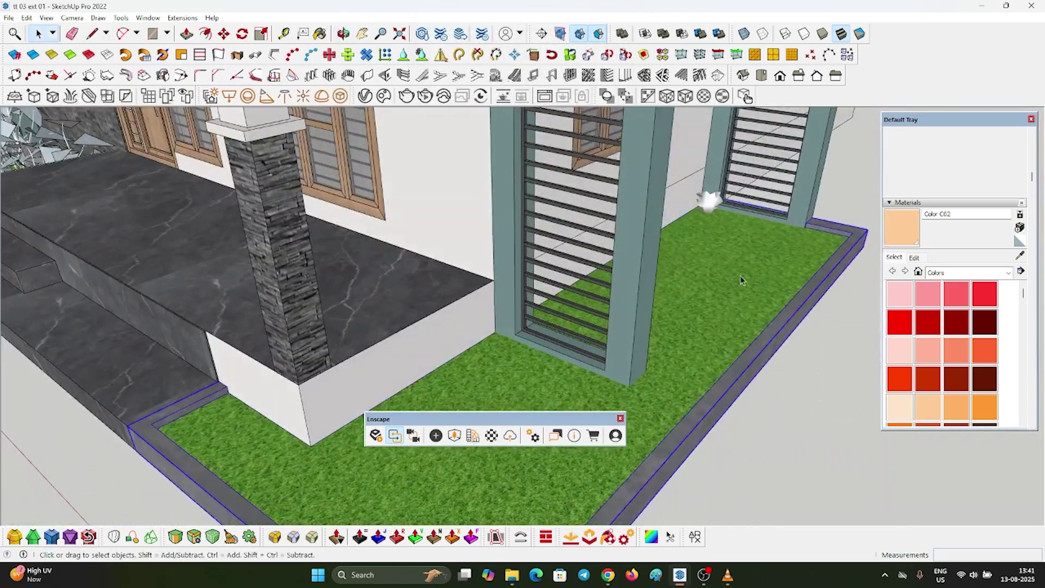
{"action": "key", "text": "i"}
{"action": "scroll", "coordinate": [718, 213], "scroll_direction": "down", "scroll_amount": 3}
Copy the plant about 140 cm across the lawn's far end, divide the distance into 5 spacings, and repeat the row down the lawn
{"action": "left_click", "coordinate": [705, 200]}
{"action": "middle_click_drag", "start_coordinate": [707, 213], "coordinate": [841, 387]}
{"action": "scroll", "coordinate": [648, 204], "scroll_direction": "down", "scroll_amount": 3}
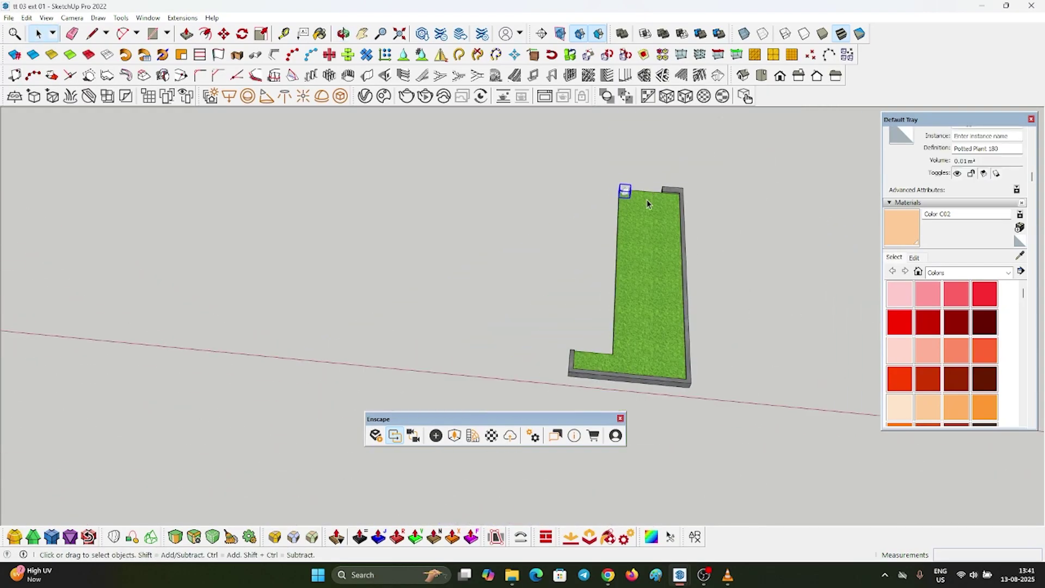
{"action": "scroll", "coordinate": [647, 203], "scroll_direction": "up", "scroll_amount": 2}
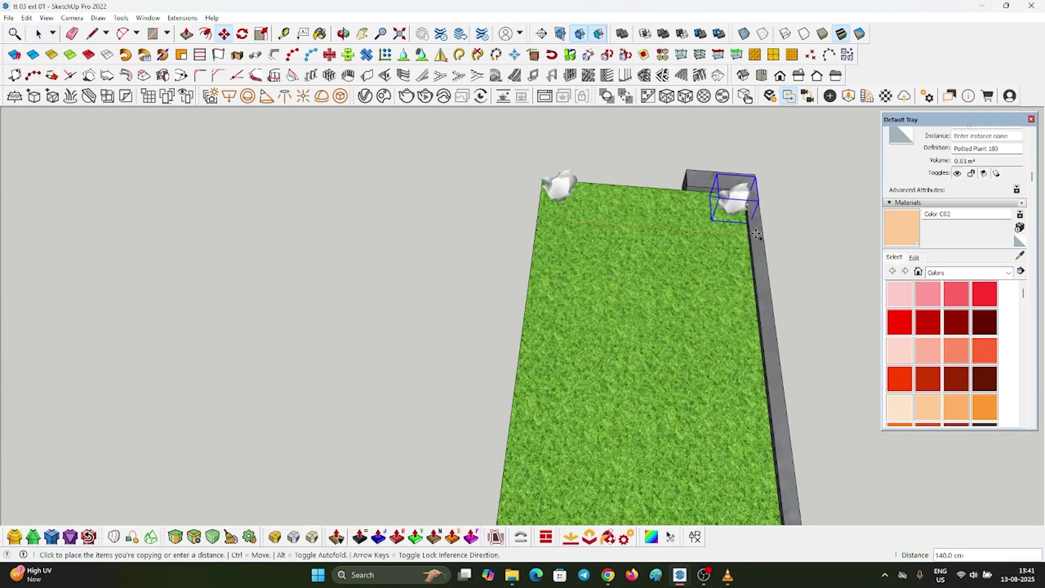
{"action": "left_click", "coordinate": [744, 216]}
{"action": "type", "text": "/5"}
{"action": "key", "text": "Return"}
{"action": "key", "text": "space"}
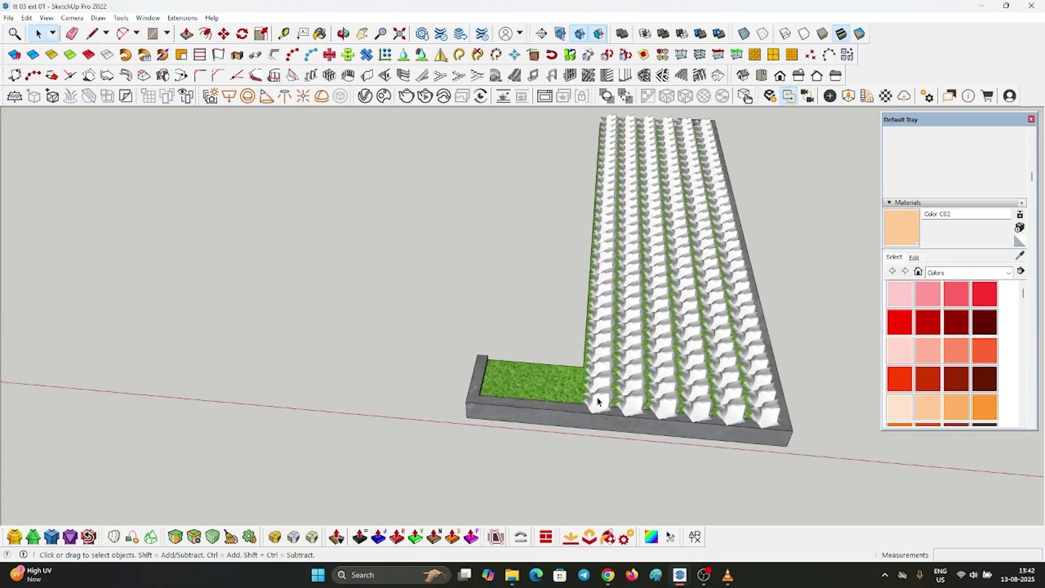
Apply a random scale and rotation to all the plant copies on the carport-side lawn
{"action": "scroll", "coordinate": [625, 325], "scroll_direction": "up", "scroll_amount": 3}
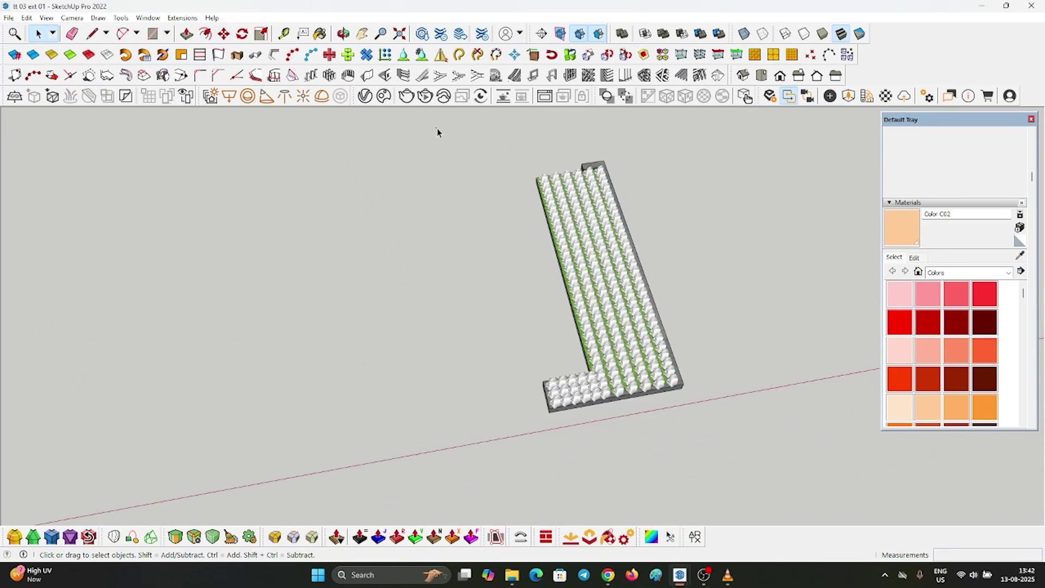
{"action": "left_click", "coordinate": [583, 185]}
{"action": "scroll", "coordinate": [583, 185], "scroll_direction": "up", "scroll_amount": 6}
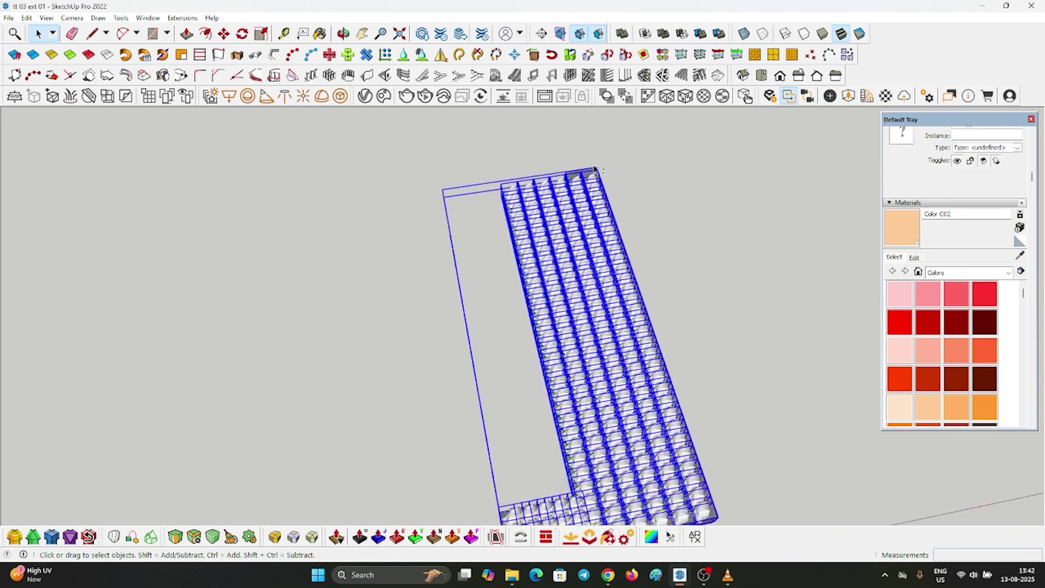
{"action": "scroll", "coordinate": [544, 136], "scroll_direction": "down", "scroll_amount": 2}
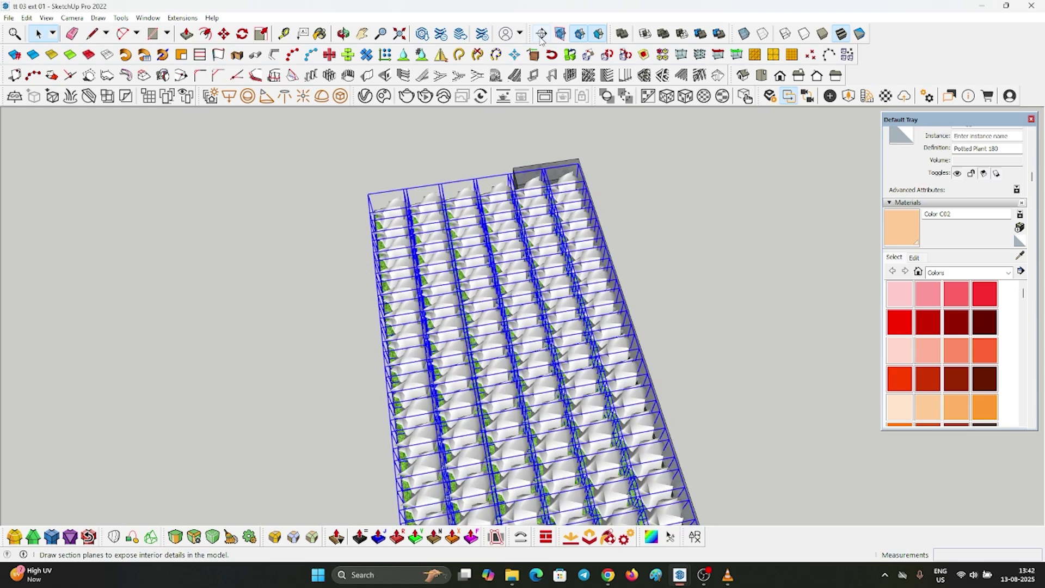
{"action": "left_click", "coordinate": [625, 56]}
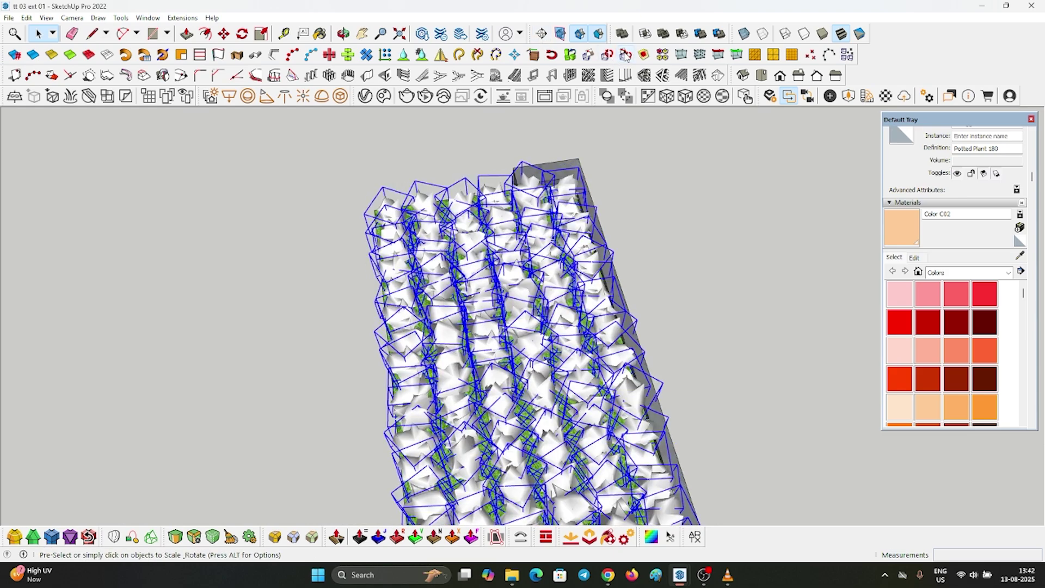
{"action": "middle_click_drag", "start_coordinate": [413, 229], "coordinate": [457, 335]}
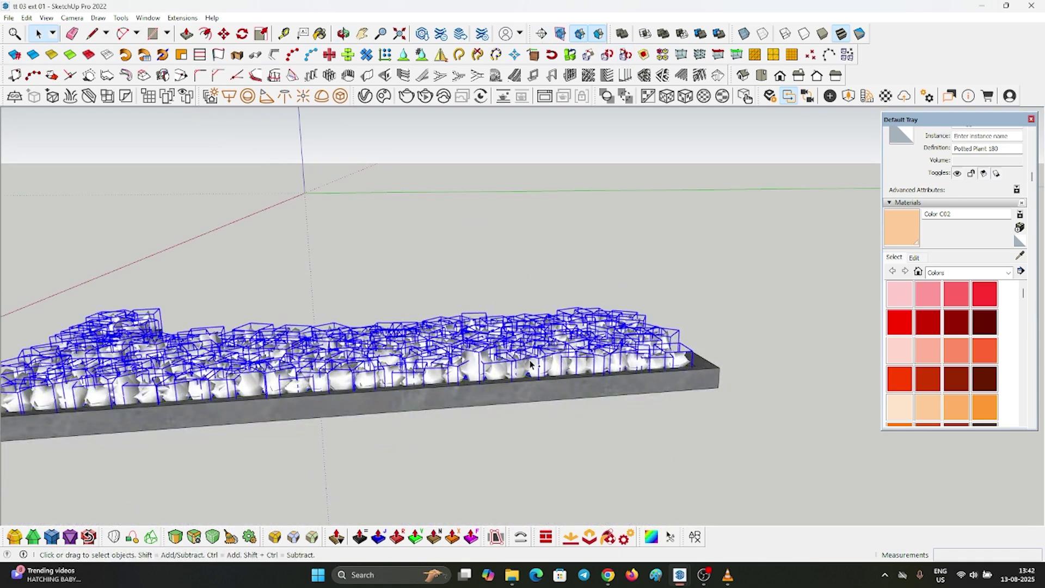
Group the randomized plants and bring the hidden parts of the house back into view
{"action": "key", "text": "ctrl+g"}
{"action": "middle_click_drag", "start_coordinate": [532, 365], "coordinate": [669, 439]}
{"action": "scroll", "coordinate": [635, 333], "scroll_direction": "down", "scroll_amount": 3}
{"action": "key", "text": "ctrl+a"}
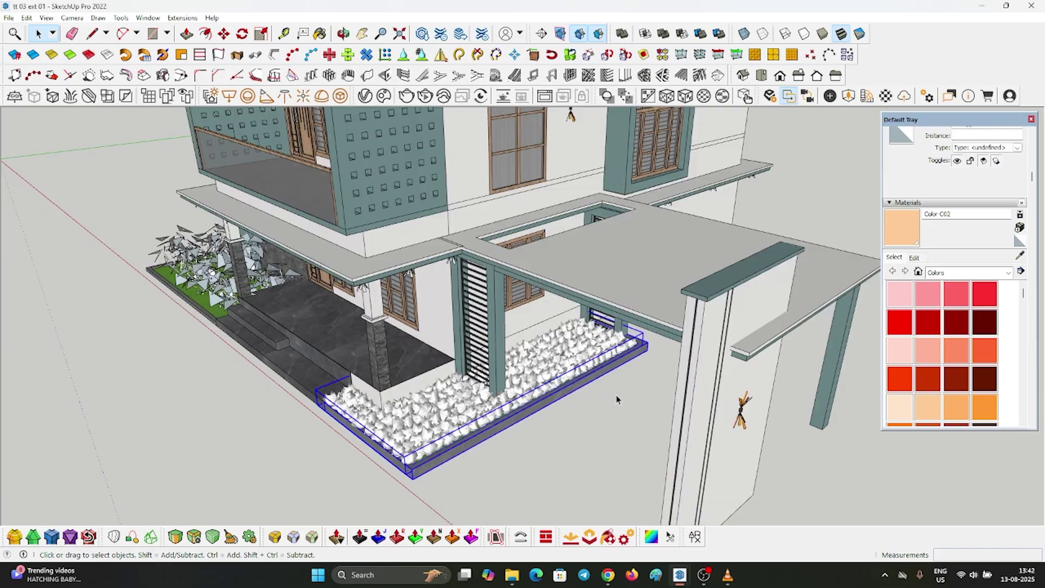
{"action": "left_click", "coordinate": [605, 435]}
{"action": "middle_click_drag", "start_coordinate": [605, 436], "coordinate": [614, 408]}
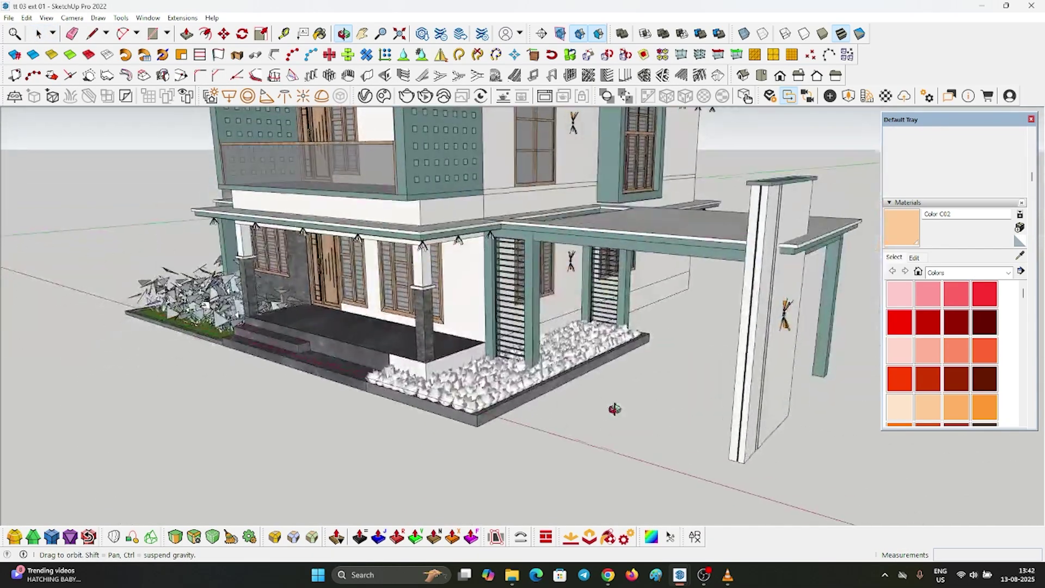
{"action": "scroll", "coordinate": [506, 380], "scroll_direction": "up", "scroll_amount": 2}
{"action": "middle_click_drag", "start_coordinate": [506, 379], "coordinate": [512, 443]}
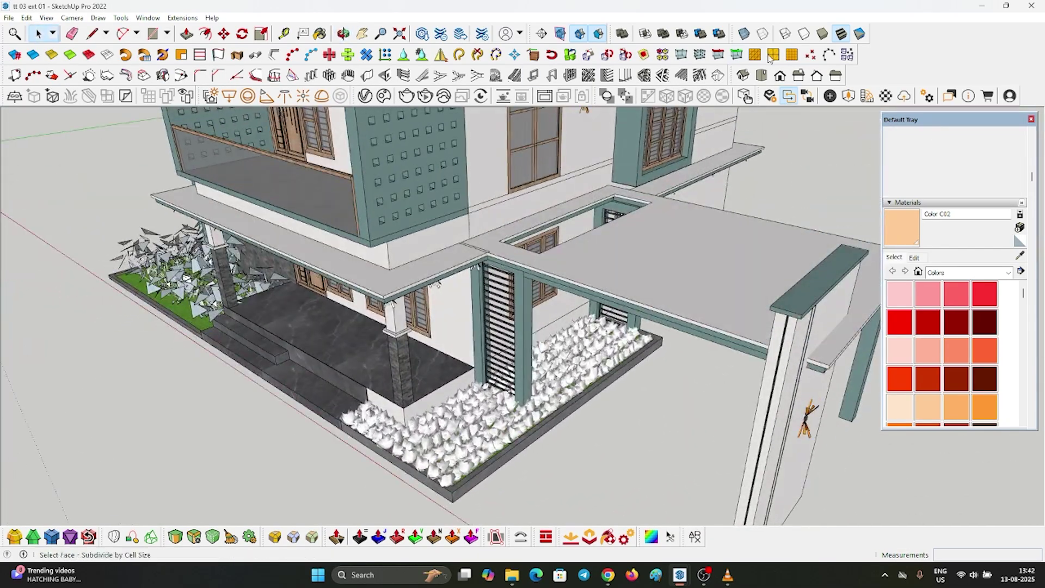
Place Potted Plant 238: Croton from the Enscape Asset Library among the plants at the lawn's front corner, near the porch column
{"action": "left_click", "coordinate": [843, 97]}
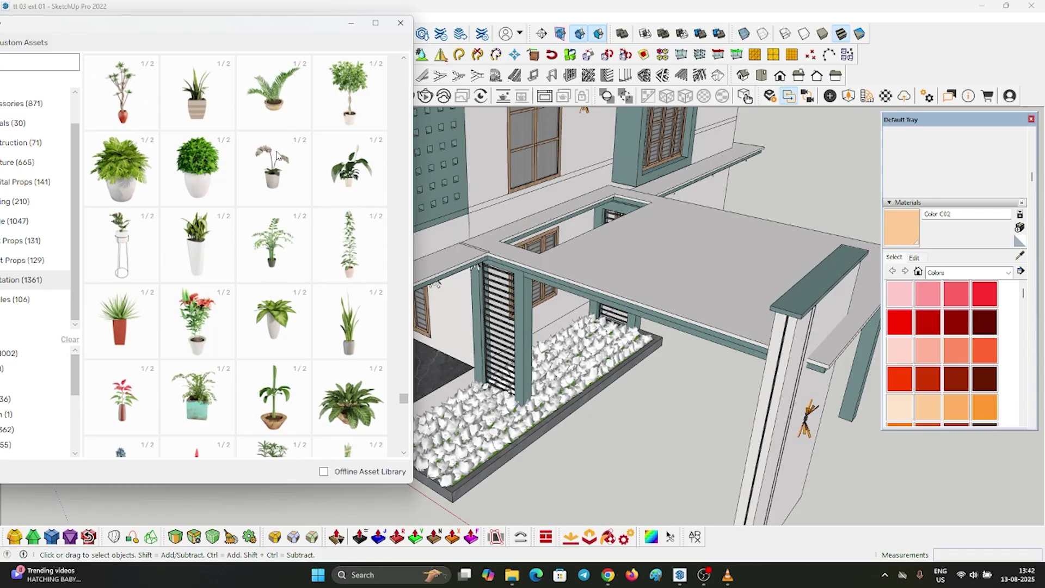
{"action": "scroll", "coordinate": [278, 155], "scroll_direction": "up", "scroll_amount": 5}
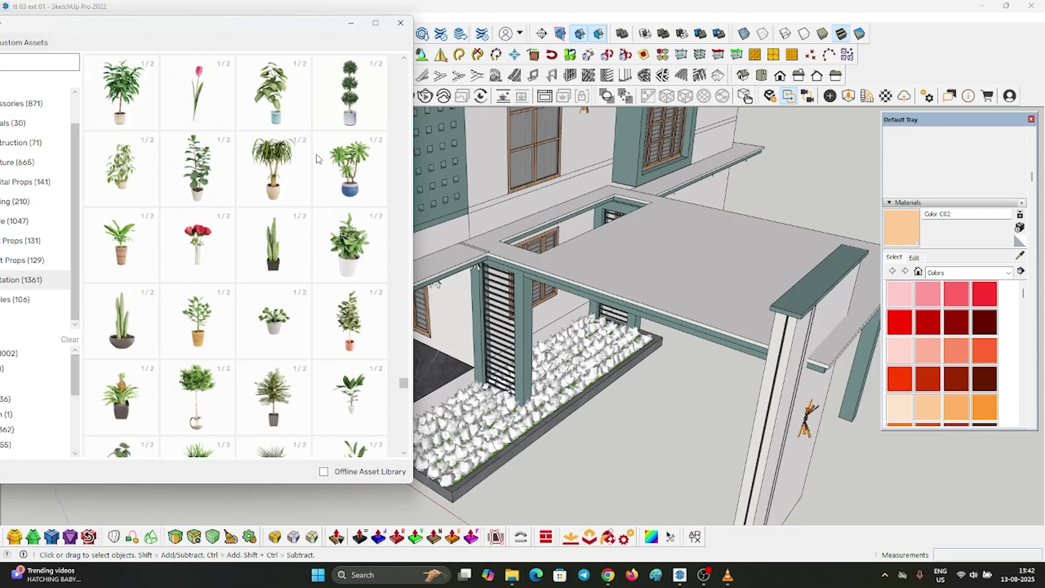
{"action": "scroll", "coordinate": [318, 159], "scroll_direction": "down", "scroll_amount": 5}
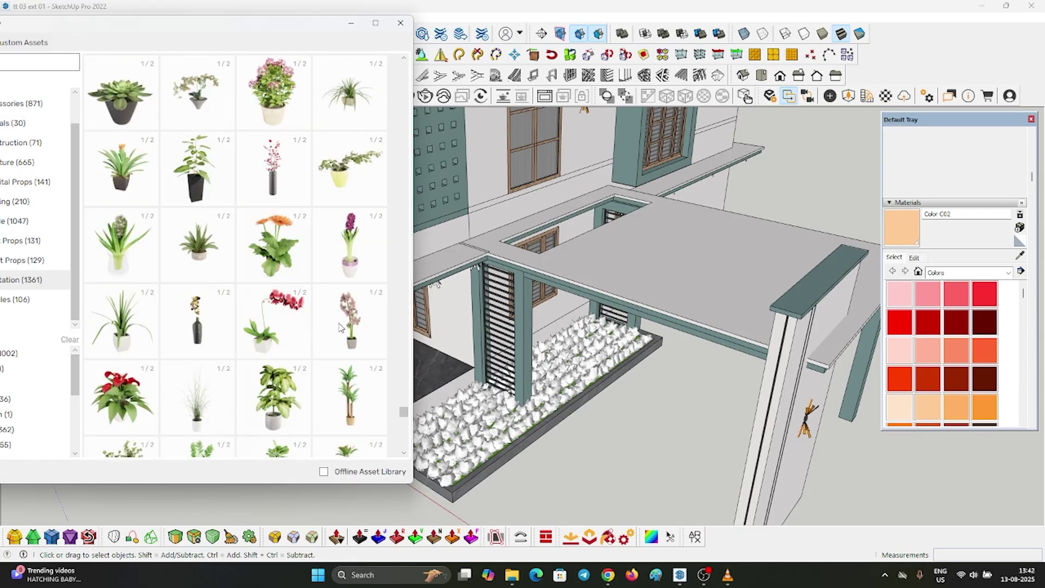
{"action": "scroll", "coordinate": [338, 327], "scroll_direction": "down", "scroll_amount": 3}
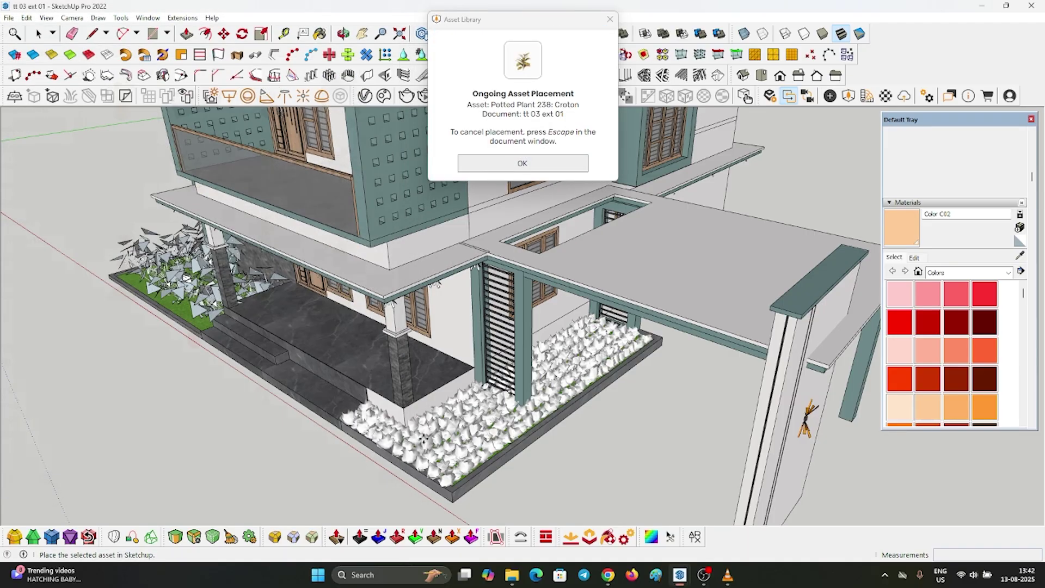
{"action": "scroll", "coordinate": [423, 432], "scroll_direction": "up", "scroll_amount": 3}
{"action": "left_click", "coordinate": [423, 439]}
{"action": "middle_click_drag", "start_coordinate": [428, 447], "coordinate": [452, 376]}
{"action": "scroll", "coordinate": [426, 335], "scroll_direction": "up", "scroll_amount": 3}
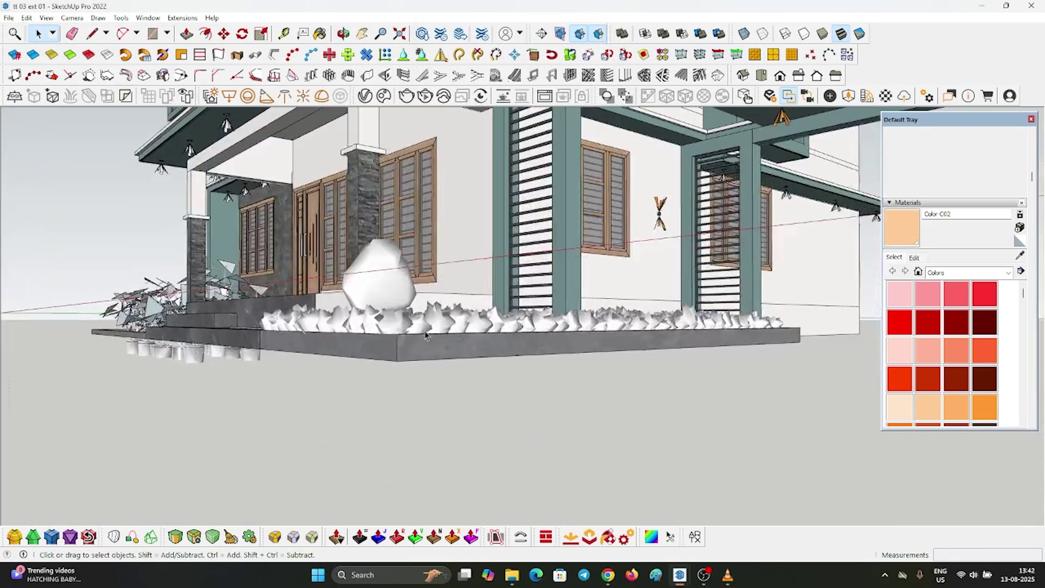
Uniformly enlarge the croton at the lawn's front corner to a volume of about 0.2 m³
{"action": "scroll", "coordinate": [380, 276], "scroll_direction": "up", "scroll_amount": 2}
{"action": "left_click", "coordinate": [380, 276]}
{"action": "scroll", "coordinate": [381, 276], "scroll_direction": "up", "scroll_amount": 4}
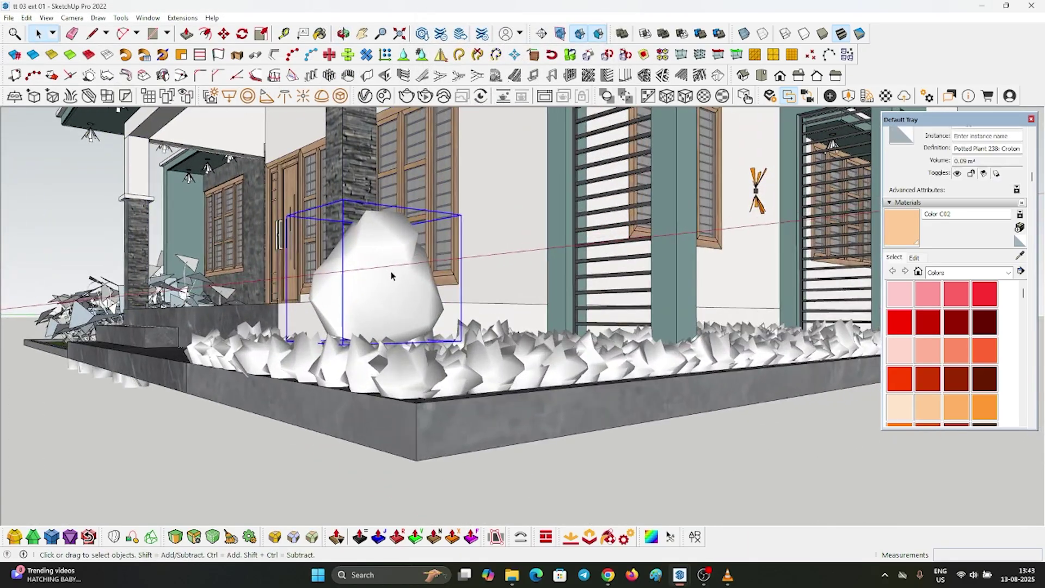
{"action": "middle_click_drag", "start_coordinate": [374, 268], "coordinate": [418, 359]}
{"action": "key", "text": "s"}
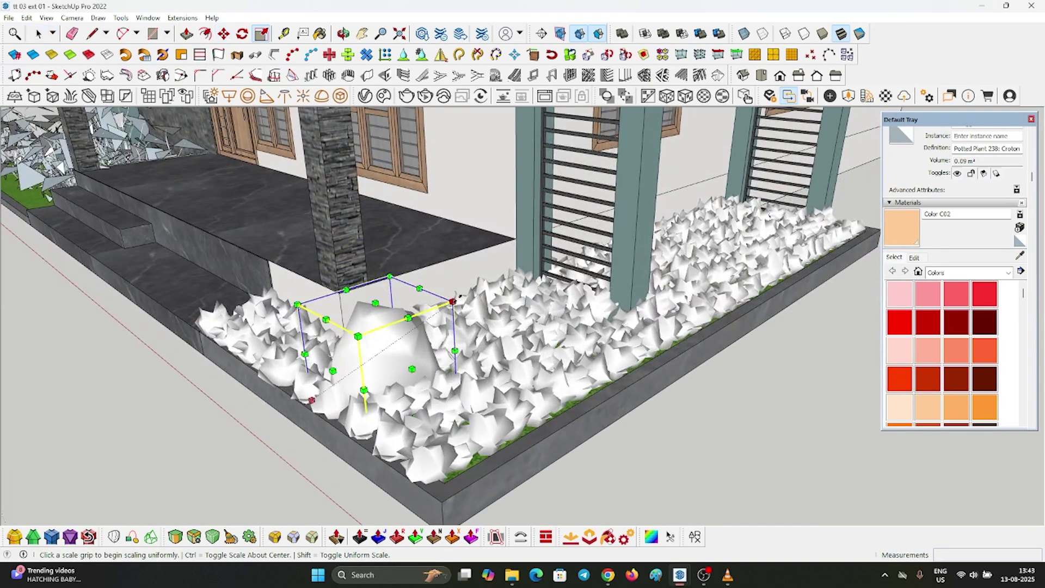
{"action": "left_click_drag", "start_coordinate": [452, 301], "coordinate": [495, 257]}
{"action": "key", "text": "space"}
{"action": "middle_click_drag", "start_coordinate": [492, 258], "coordinate": [417, 383]}
{"action": "scroll", "coordinate": [479, 259], "scroll_direction": "down", "scroll_amount": 3}
{"action": "scroll", "coordinate": [390, 471], "scroll_direction": "up", "scroll_amount": 3}
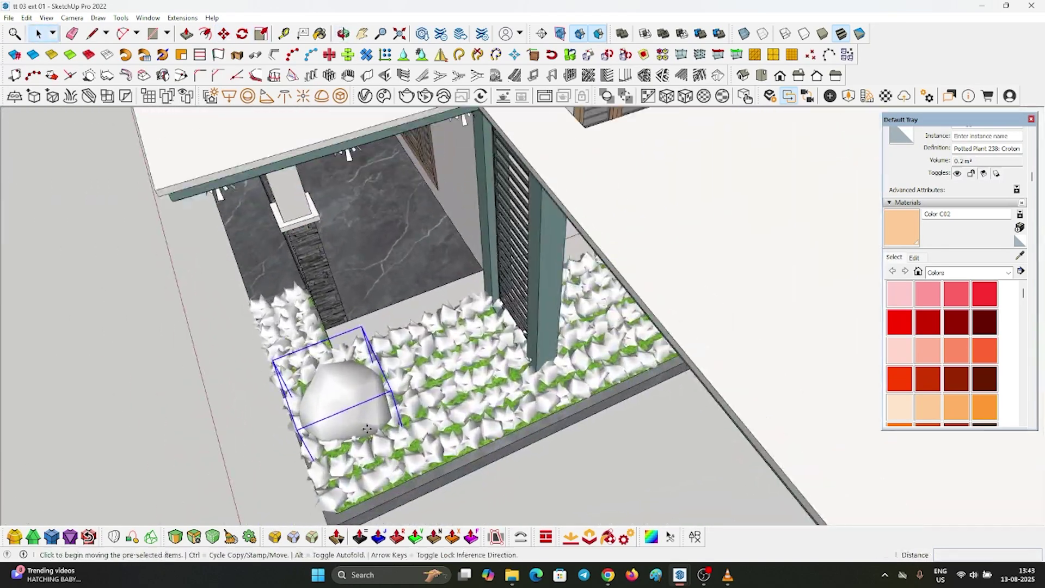
{"action": "key", "text": "m"}
{"action": "left_click", "coordinate": [320, 399]}
{"action": "key", "text": "ctrl"}
{"action": "key", "text": "space"}
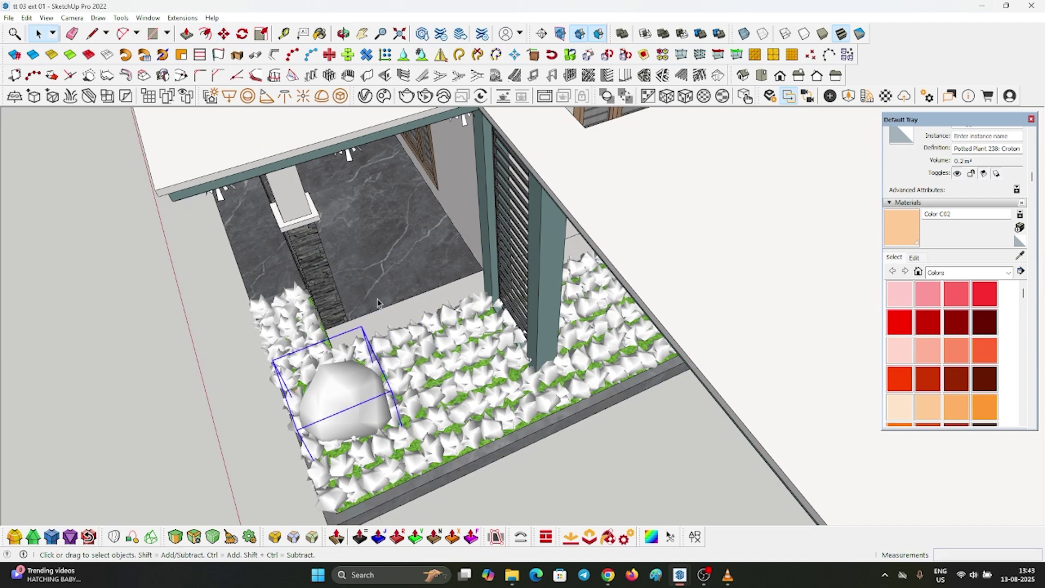
Copy the enlarged croton three times to form a two-by-two cluster filling the lawn's front corner
{"action": "key", "text": "m"}
{"action": "left_click", "coordinate": [355, 288]}
{"action": "key", "text": "ctrl"}
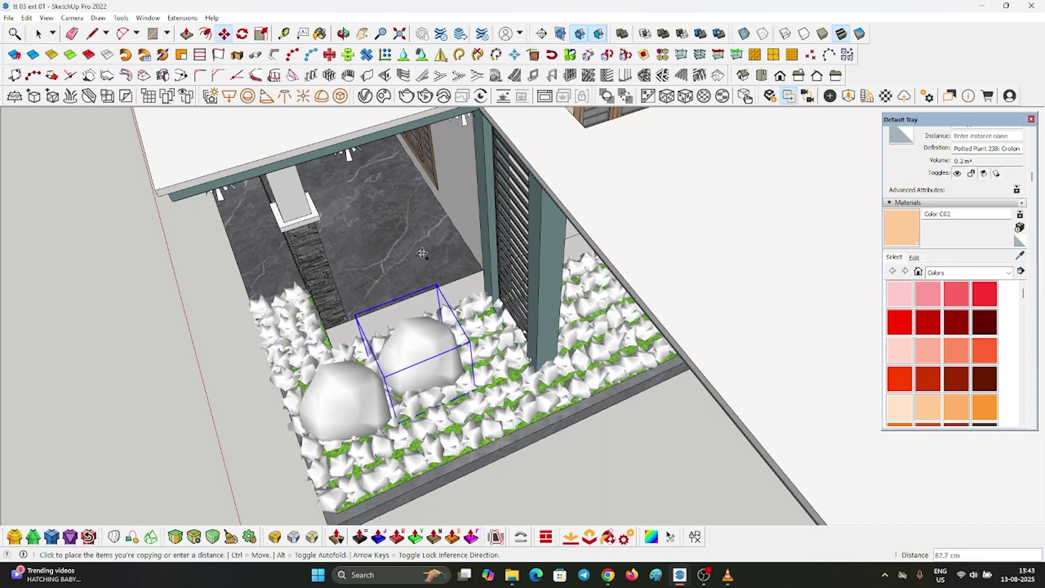
{"action": "left_click", "coordinate": [427, 256]}
{"action": "left_click", "coordinate": [385, 257]}
{"action": "key", "text": "ctrl"}
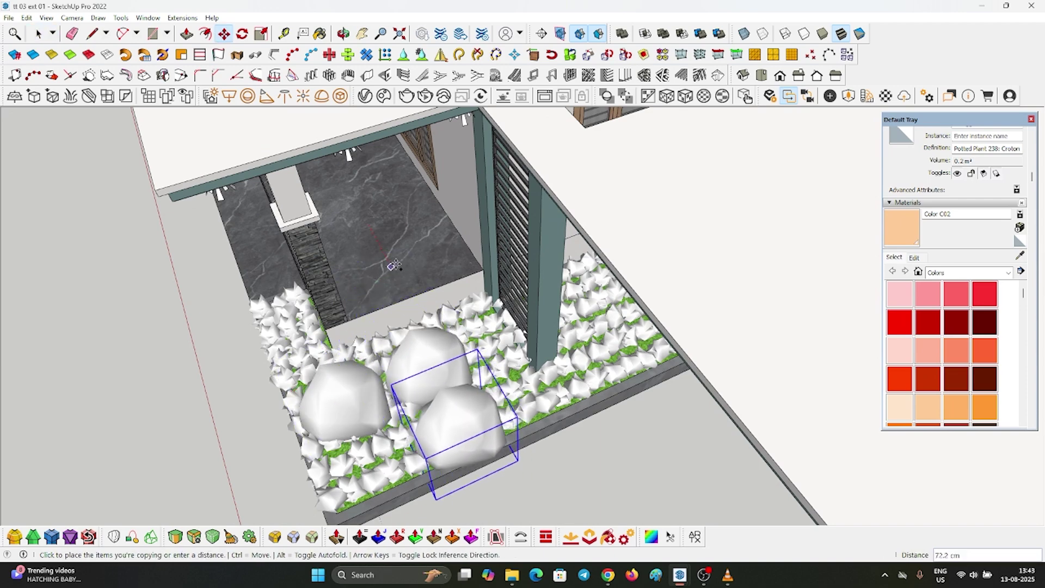
{"action": "left_click", "coordinate": [393, 263]}
{"action": "scroll", "coordinate": [393, 263], "scroll_direction": "down", "scroll_amount": 2}
{"action": "left_click", "coordinate": [399, 266]}
{"action": "key", "text": "ctrl"}
{"action": "left_click", "coordinate": [331, 291]}
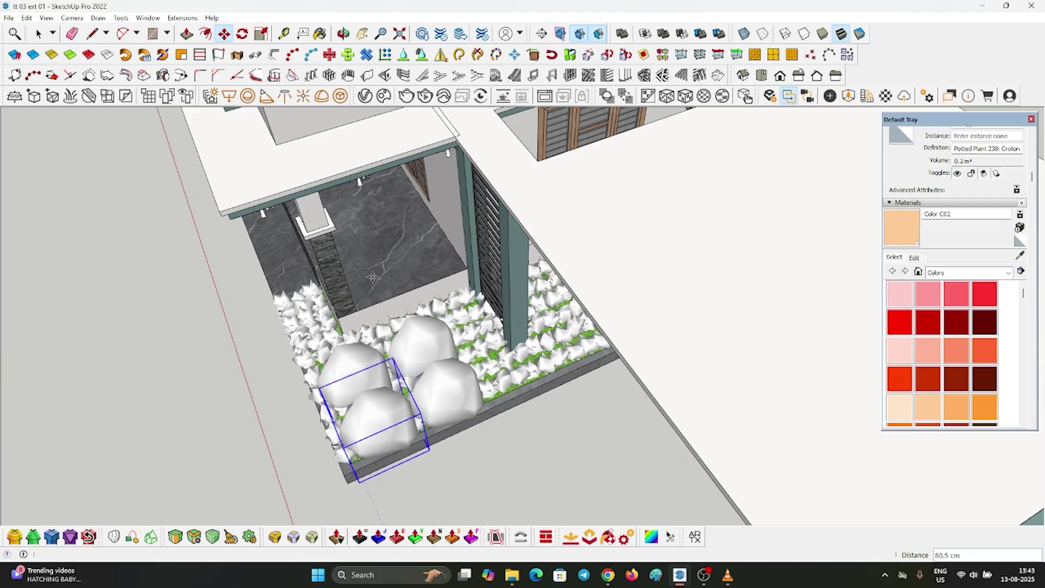
{"action": "middle_click_drag", "start_coordinate": [331, 291], "coordinate": [638, 204]}
{"action": "scroll", "coordinate": [454, 337], "scroll_direction": "up", "scroll_amount": 3}
{"action": "key", "text": "space"}
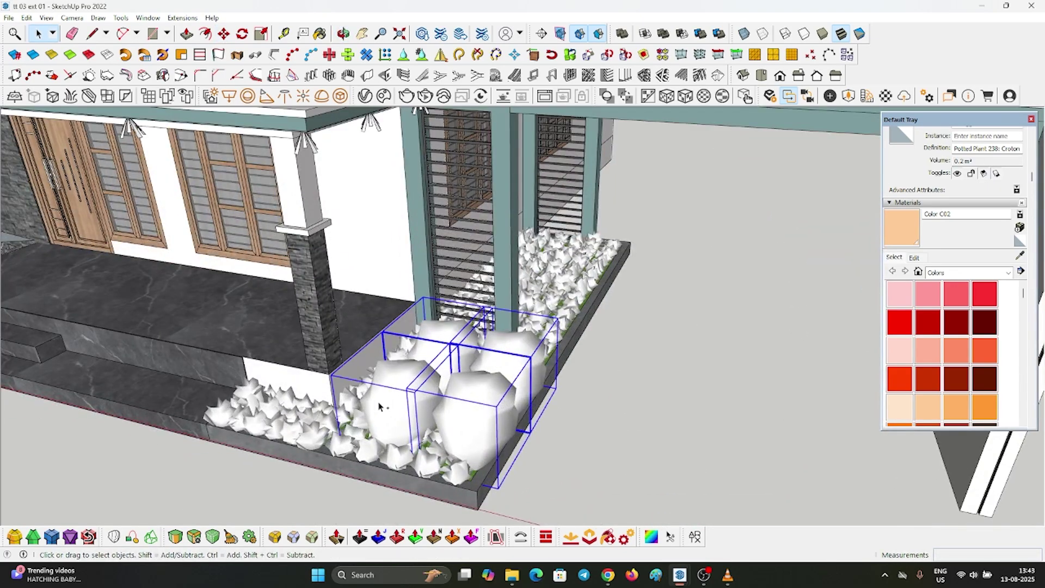
{"action": "key", "text": "space"}
Place the Stone 008: Stone asset from the Enscape Asset Library on the lawn between the two slatted screens
{"action": "middle_click_drag", "start_coordinate": [544, 272], "coordinate": [576, 321]}
{"action": "scroll", "coordinate": [523, 328], "scroll_direction": "down", "scroll_amount": 5}
{"action": "scroll", "coordinate": [610, 315], "scroll_direction": "up", "scroll_amount": 8}
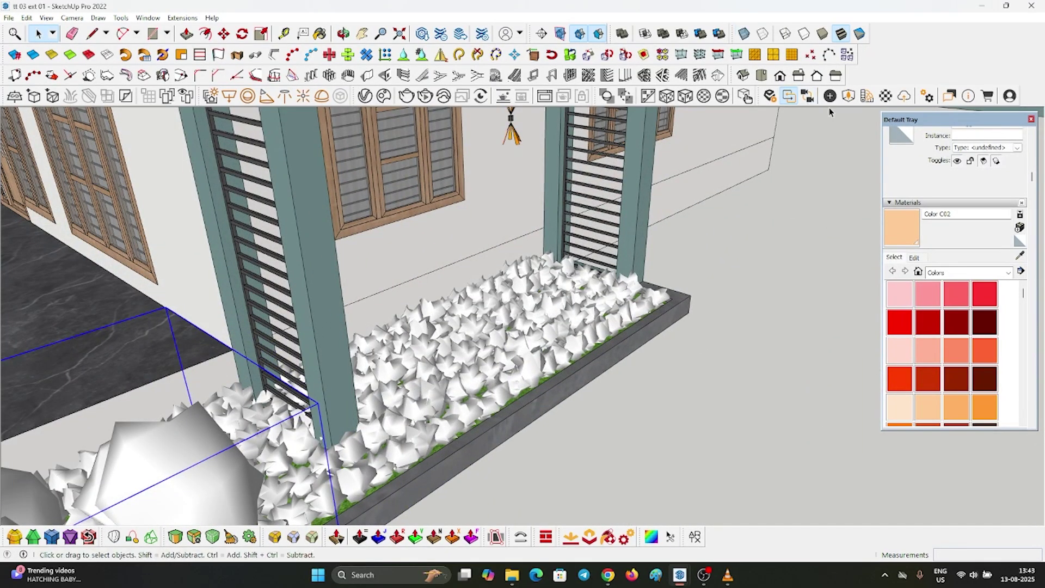
{"action": "left_click", "coordinate": [850, 97]}
{"action": "scroll", "coordinate": [243, 334], "scroll_direction": "down", "scroll_amount": 10}
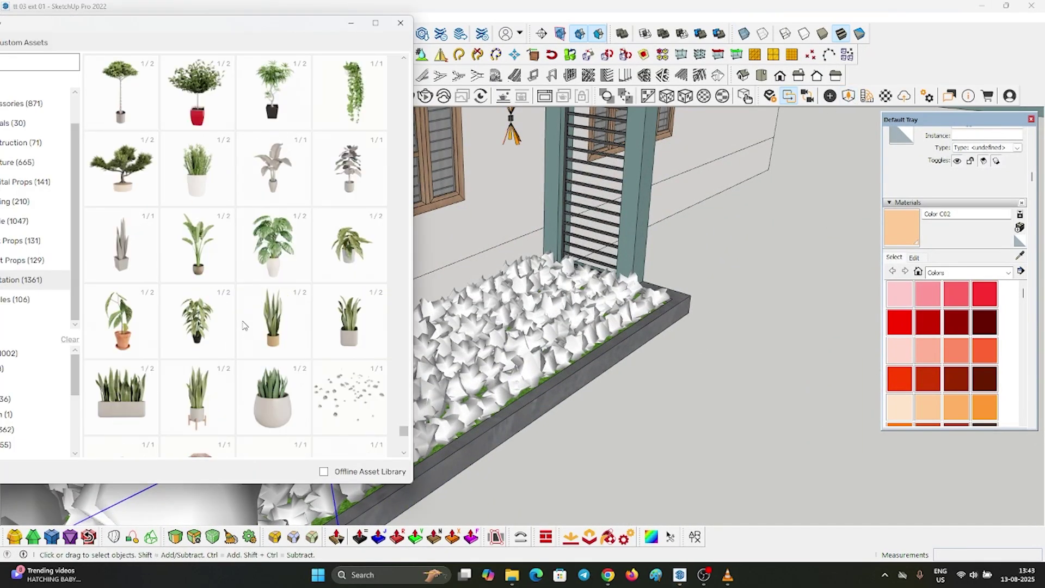
{"action": "left_click", "coordinate": [271, 238]}
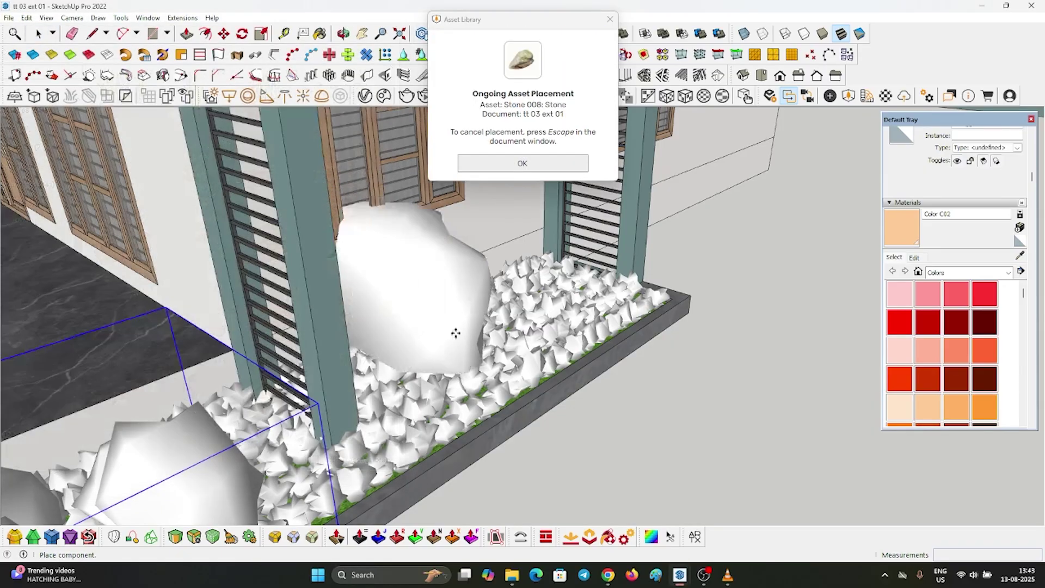
{"action": "scroll", "coordinate": [527, 345], "scroll_direction": "up", "scroll_amount": 3}
{"action": "left_click", "coordinate": [579, 291]}
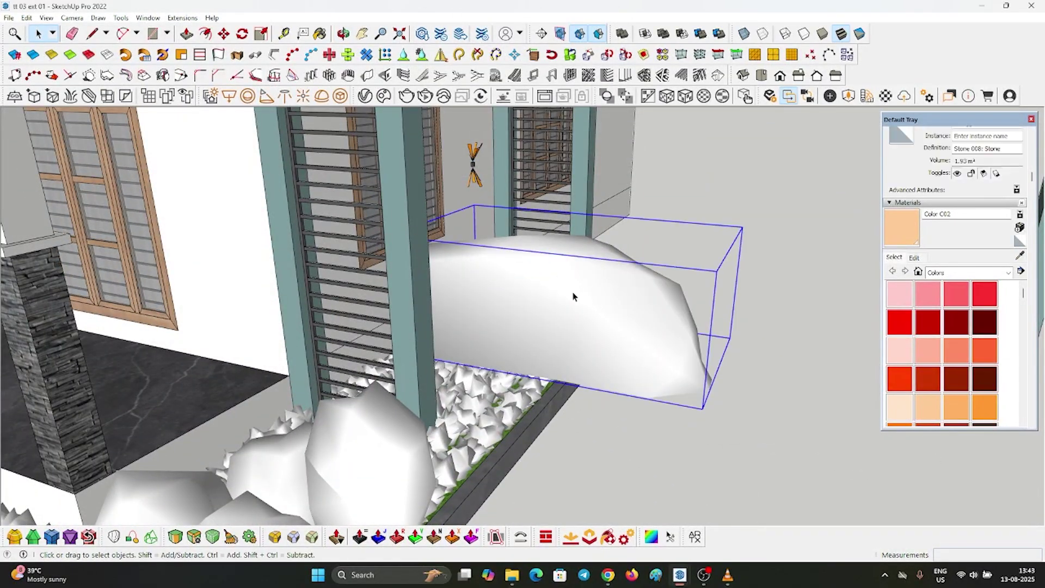
Uniformly shrink the stone to a volume of about 0.24 m³ so it fits within the lawn strip
{"action": "key", "text": "s"}
{"action": "left_click", "coordinate": [702, 270]}
{"action": "left_click", "coordinate": [558, 289]}
{"action": "key", "text": "space"}
{"action": "scroll", "coordinate": [550, 288], "scroll_direction": "up", "scroll_amount": 3}
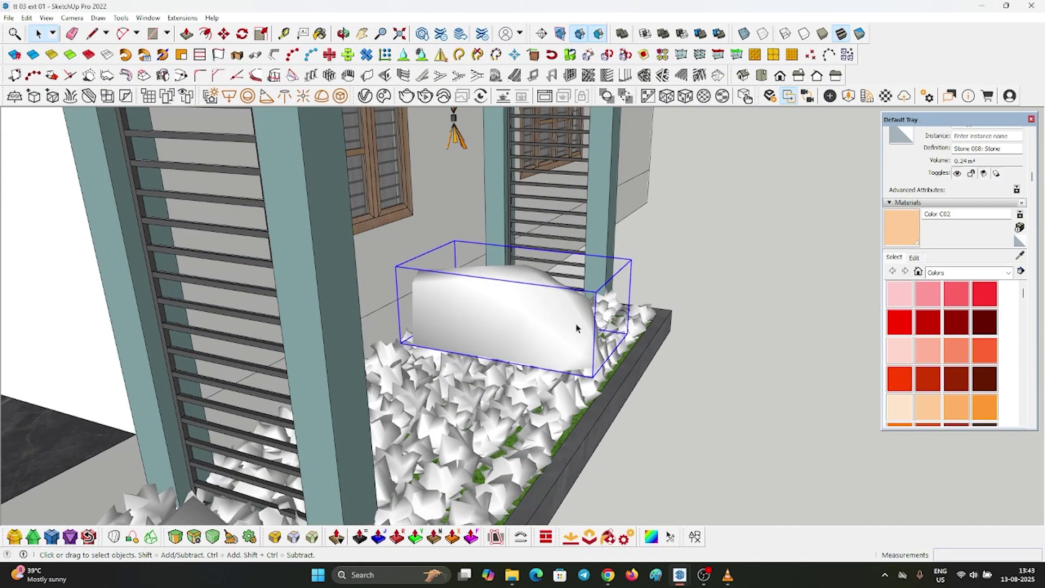
Lower the stone into the plant bed and shift it along the lawn toward the far slatted screen
{"action": "scroll", "coordinate": [414, 239], "scroll_direction": "up", "scroll_amount": 1}
{"action": "middle_click_drag", "start_coordinate": [591, 355], "coordinate": [534, 338]}
{"action": "middle_click_drag", "start_coordinate": [489, 289], "coordinate": [500, 343]}
{"action": "key", "text": "m"}
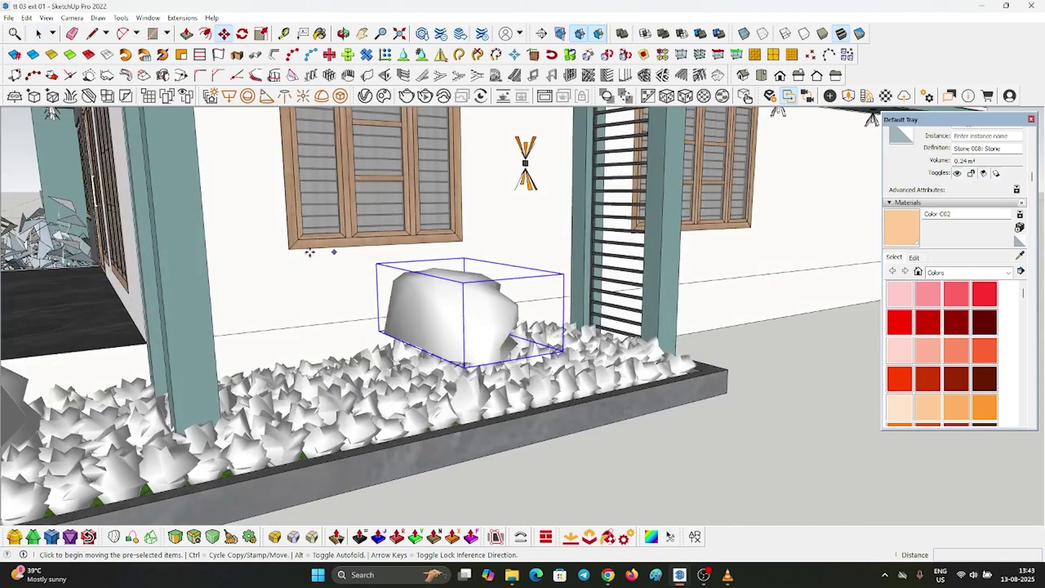
{"action": "left_click", "coordinate": [232, 172]}
{"action": "left_click", "coordinate": [237, 240]}
{"action": "middle_click_drag", "start_coordinate": [381, 261], "coordinate": [438, 424]}
{"action": "mouse_move", "coordinate": [438, 424]}
{"action": "middle_mouse_down", "text": "shift"}
{"action": "mouse_move", "coordinate": [454, 452]}
{"action": "mouse_move", "coordinate": [433, 411]}
{"action": "middle_mouse_up", "text": "shift"}
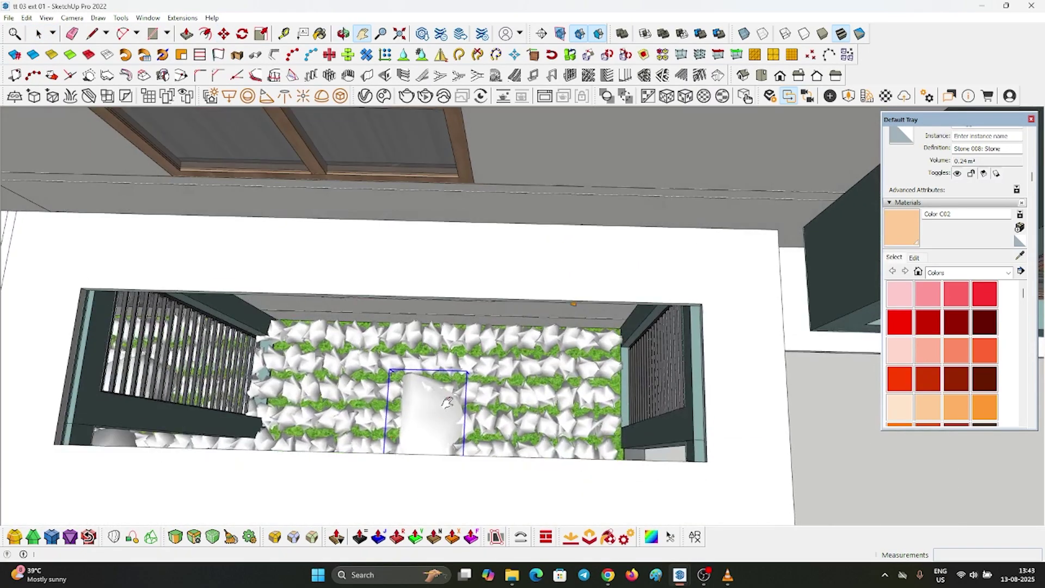
{"action": "key", "text": "m"}
{"action": "left_click", "coordinate": [433, 413]}
{"action": "left_click", "coordinate": [534, 396]}
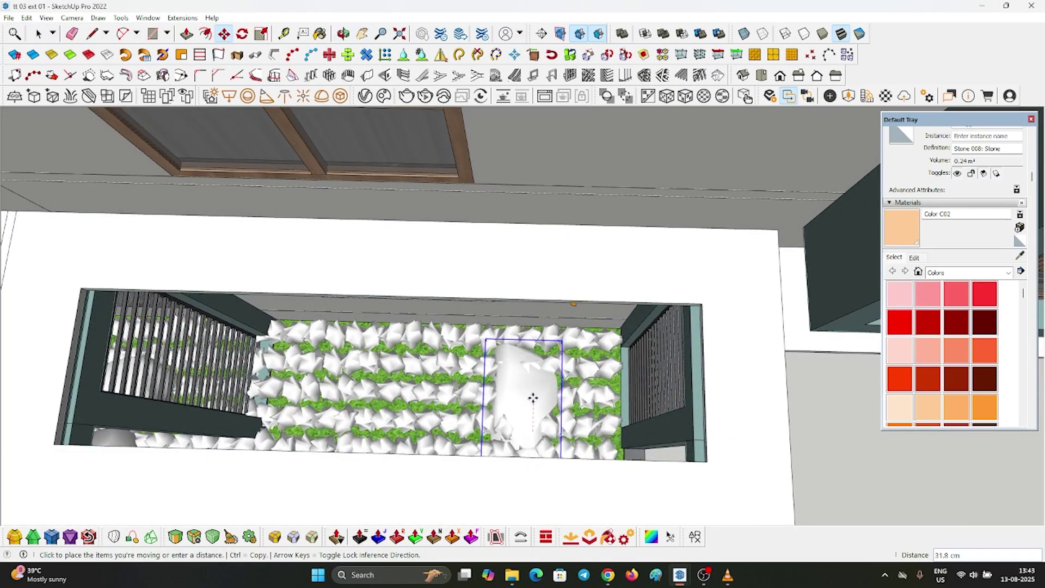
Rotate the stone about the vertical axis so it lies diagonally across the lawn strip
{"action": "key", "text": "q"}
{"action": "key", "text": "Left"}
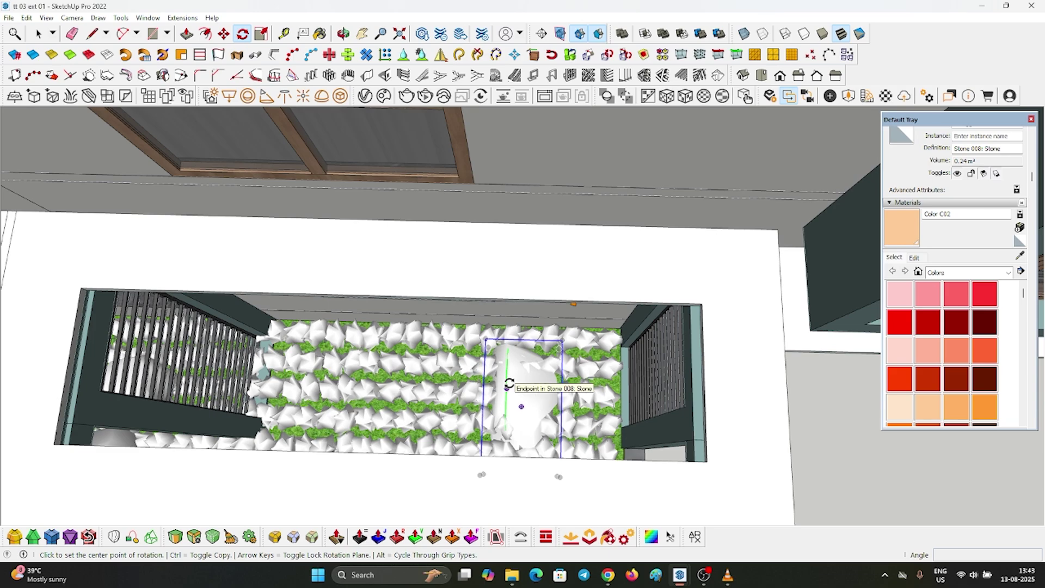
{"action": "key", "text": "Up"}
{"action": "left_click", "coordinate": [508, 387]}
{"action": "left_click", "coordinate": [527, 434]}
{"action": "left_click", "coordinate": [556, 392]}
{"action": "key", "text": "space"}
{"action": "scroll", "coordinate": [556, 393], "scroll_direction": "down", "scroll_amount": 5}
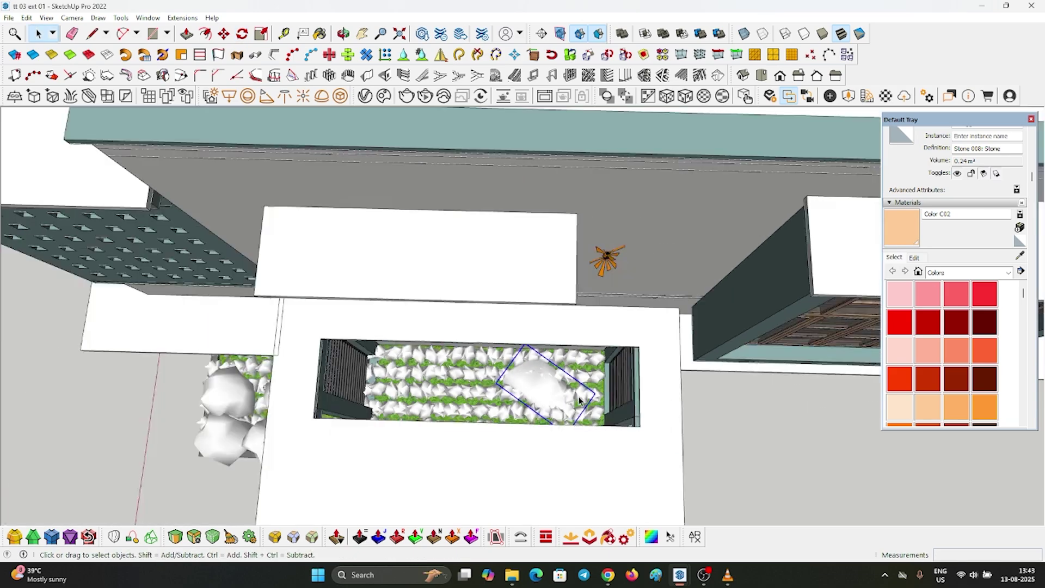
{"action": "scroll", "coordinate": [491, 380], "scroll_direction": "up", "scroll_amount": 3}
Place the favourited Deciduous Tree 098: Tree from the Enscape assets in the lawn strip between the two slatted screens
{"action": "key", "text": "alt+Tab"}
{"action": "scroll", "coordinate": [296, 145], "scroll_direction": "up", "scroll_amount": 6}
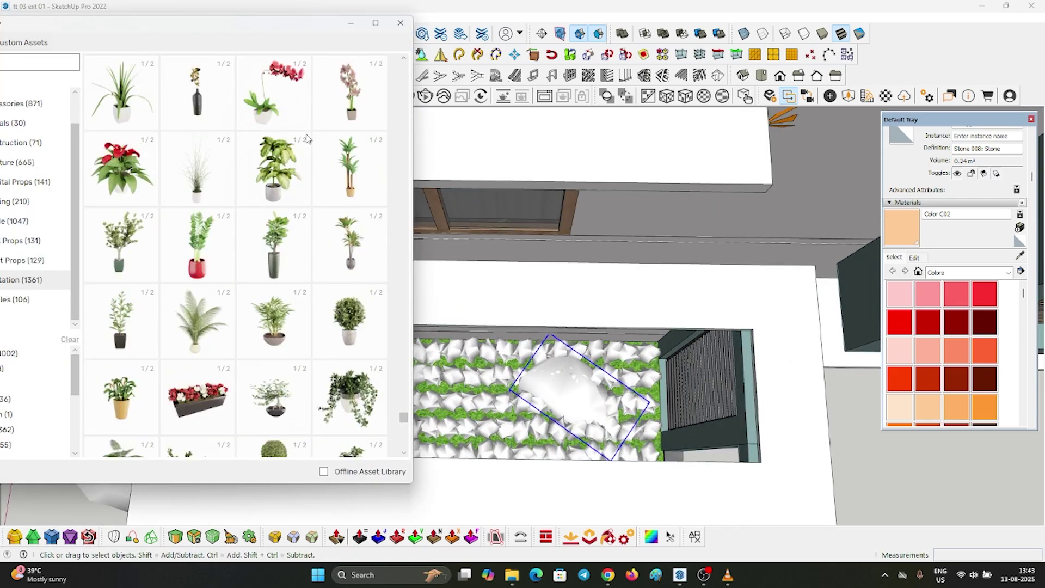
{"action": "left_click_drag", "start_coordinate": [71, 18], "coordinate": [161, 29]}
{"action": "scroll", "coordinate": [96, 125], "scroll_direction": "up", "scroll_amount": 2}
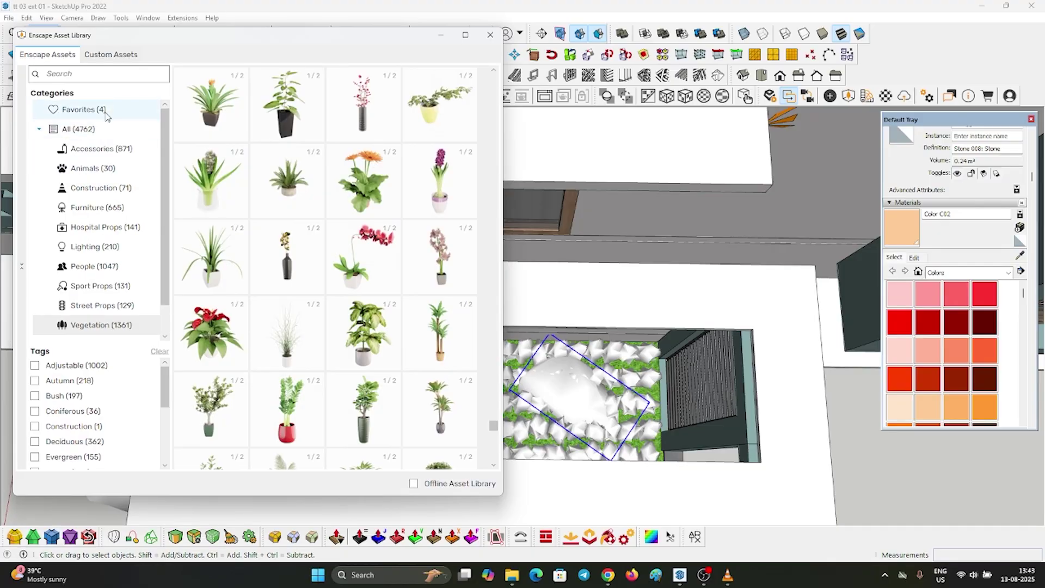
{"action": "left_click", "coordinate": [107, 110]}
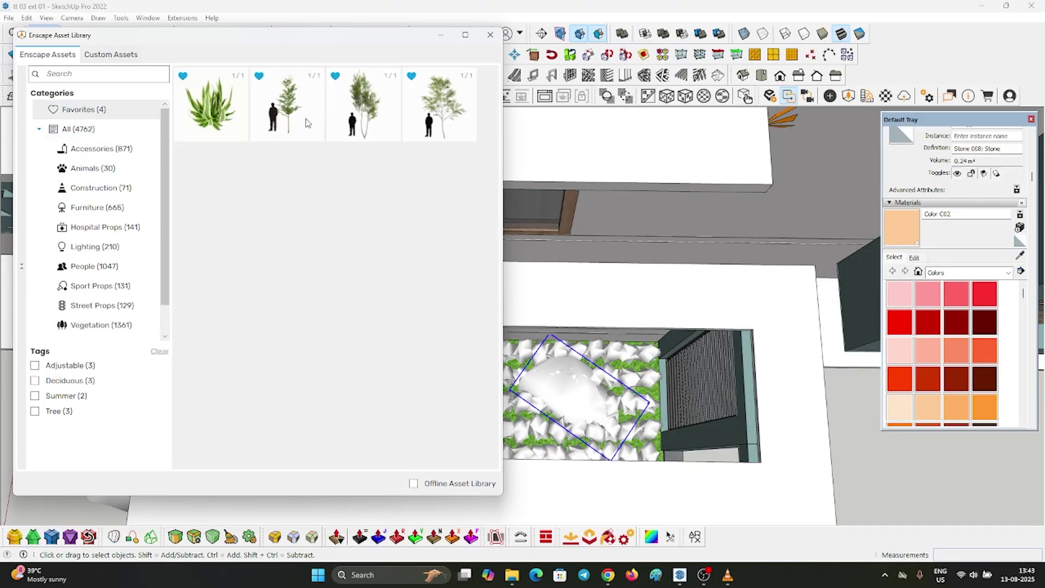
{"action": "left_click", "coordinate": [289, 108]}
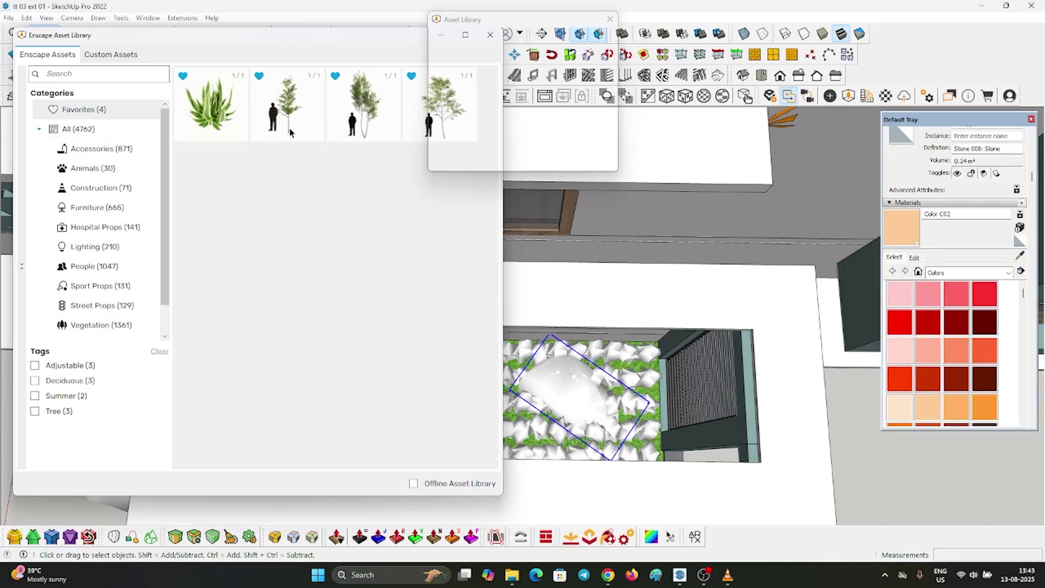
{"action": "scroll", "coordinate": [564, 450], "scroll_direction": "up", "scroll_amount": 4}
{"action": "middle_click_drag", "start_coordinate": [450, 416], "coordinate": [631, 468]}
{"action": "key", "text": "Escape"}
{"action": "scroll", "coordinate": [453, 376], "scroll_direction": "down", "scroll_amount": 4}
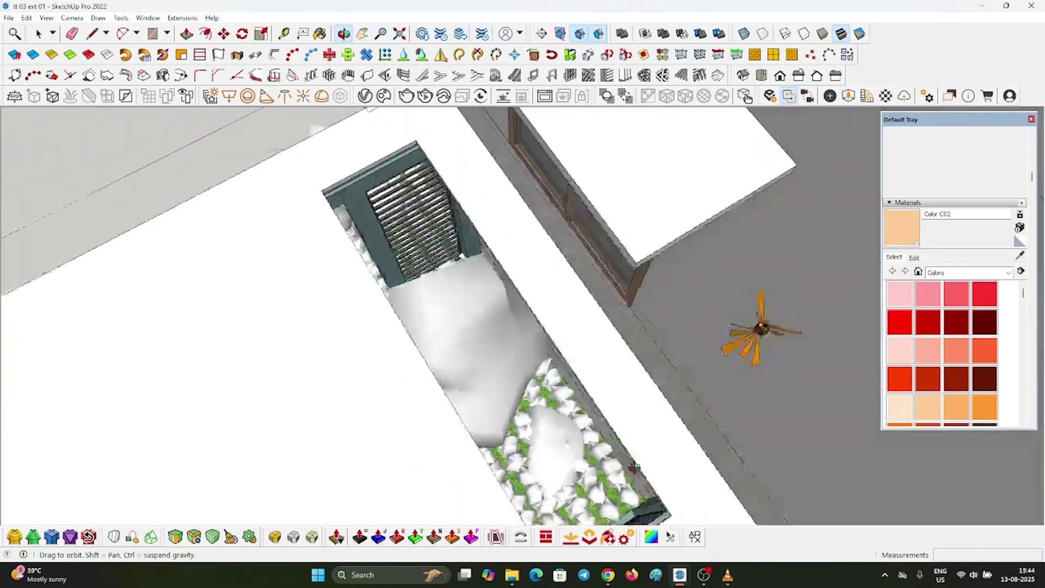
{"action": "middle_click_drag", "start_coordinate": [228, 311], "coordinate": [525, 326]}
{"action": "left_click", "coordinate": [585, 321]}
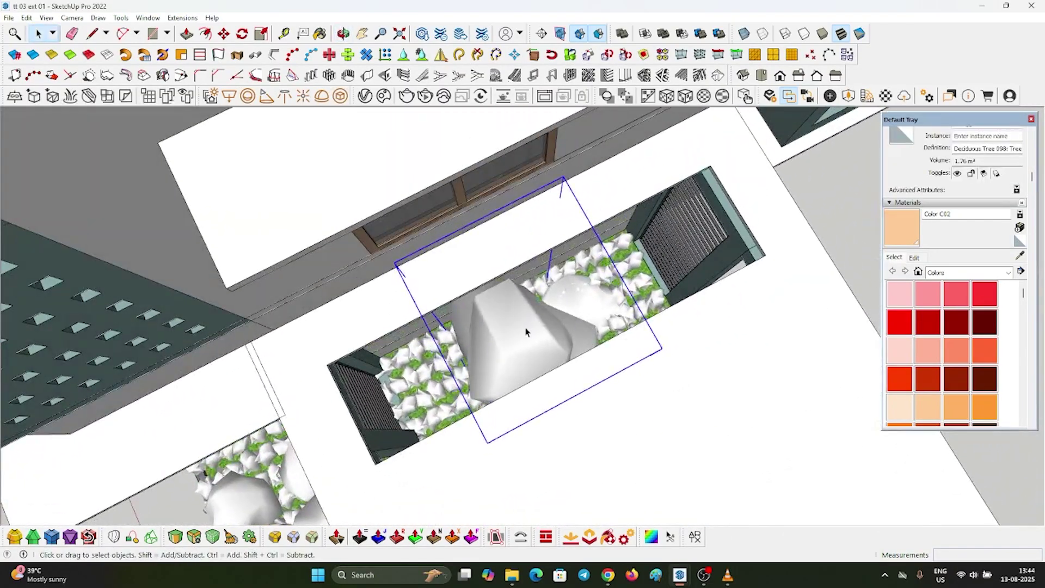
Rotate the tree between the slatted screens about the vertical axis around its centre
{"action": "key", "text": "q"}
{"action": "key", "text": "Left"}
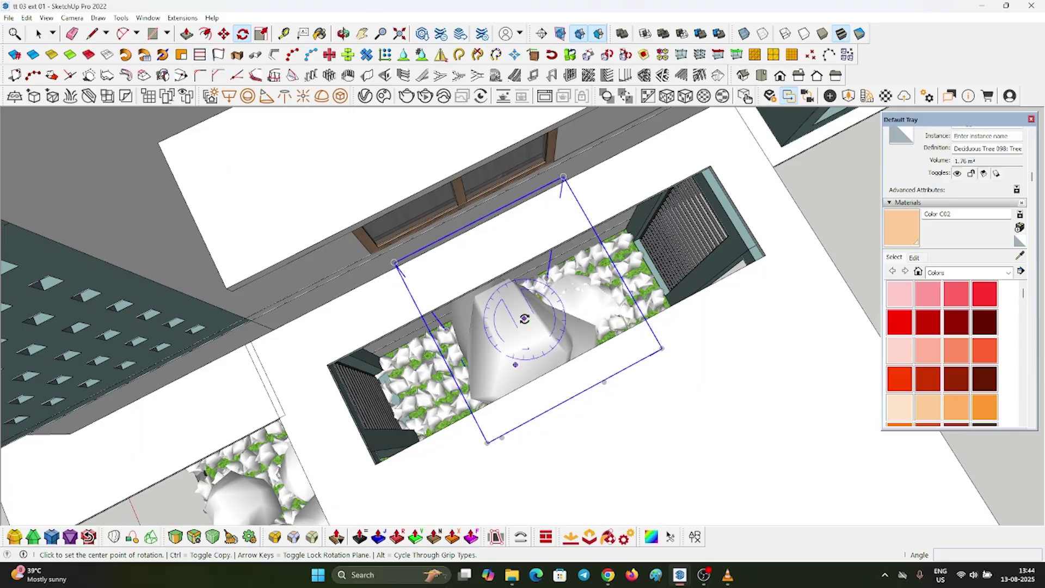
{"action": "left_click", "coordinate": [524, 318]}
{"action": "left_click", "coordinate": [541, 366]}
{"action": "left_click", "coordinate": [451, 376]}
{"action": "key", "text": "space"}
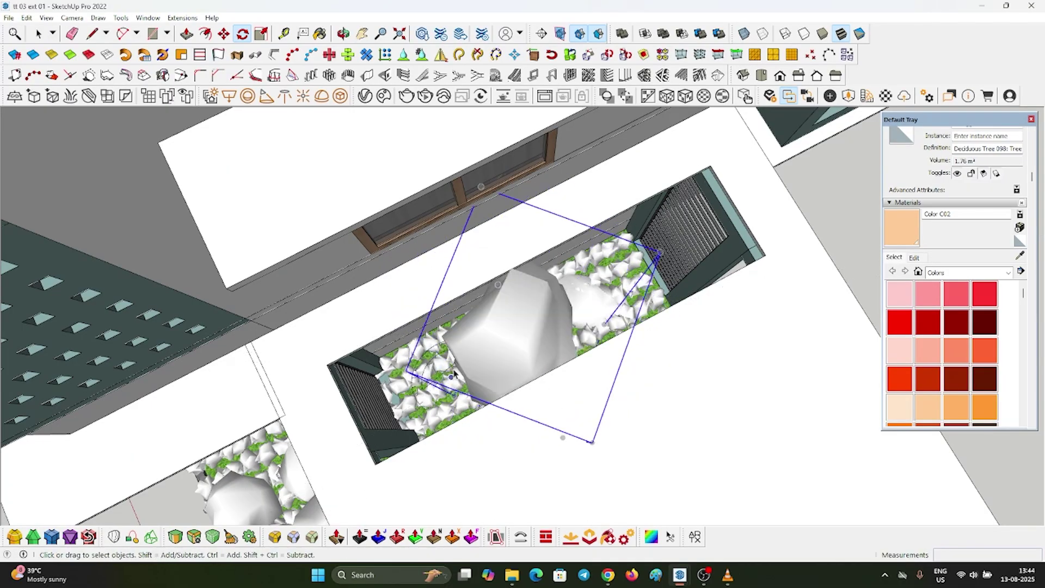
Uniformly enlarge the rotated tree so its crown rises through the opening in the canopy slab
{"action": "middle_click_drag", "start_coordinate": [454, 375], "coordinate": [620, 270]}
{"action": "key", "text": "s"}
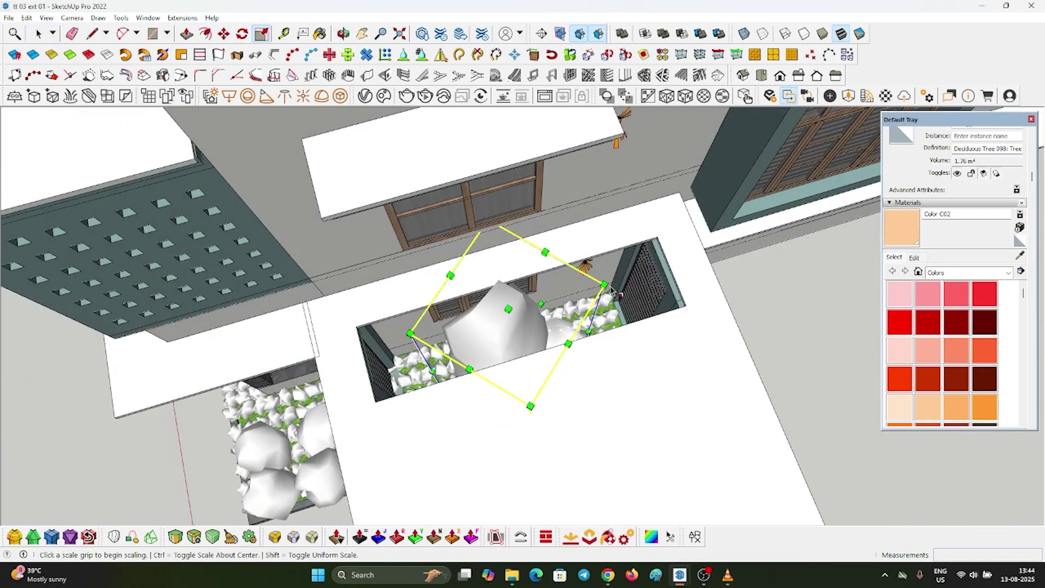
{"action": "left_click_drag", "start_coordinate": [606, 285], "coordinate": [672, 240]}
{"action": "key", "text": "space"}
{"action": "left_click", "coordinate": [687, 263]}
{"action": "middle_click_drag", "start_coordinate": [687, 262], "coordinate": [612, 311]}
{"action": "left_click", "coordinate": [800, 349]}
Place the Asparagaceae 001: Agave asset from the Enscape library on the plant bed beside the stone near the tree trunk
{"action": "scroll", "coordinate": [601, 350], "scroll_direction": "down", "scroll_amount": 5}
{"action": "scroll", "coordinate": [600, 350], "scroll_direction": "down", "scroll_amount": 3}
{"action": "scroll", "coordinate": [620, 357], "scroll_direction": "up", "scroll_amount": 8}
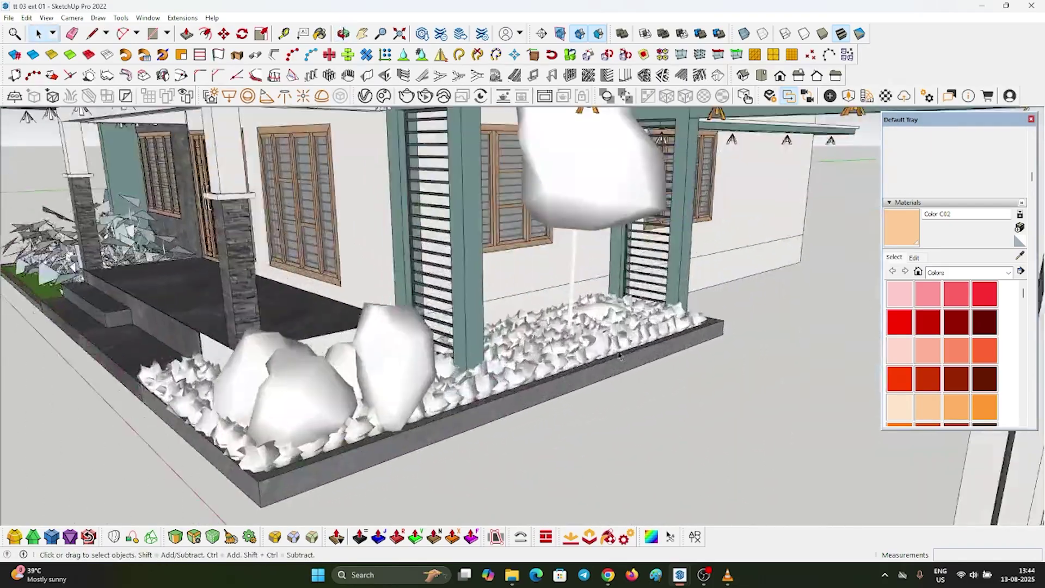
{"action": "scroll", "coordinate": [620, 356], "scroll_direction": "up", "scroll_amount": 3}
{"action": "left_click", "coordinate": [846, 97]}
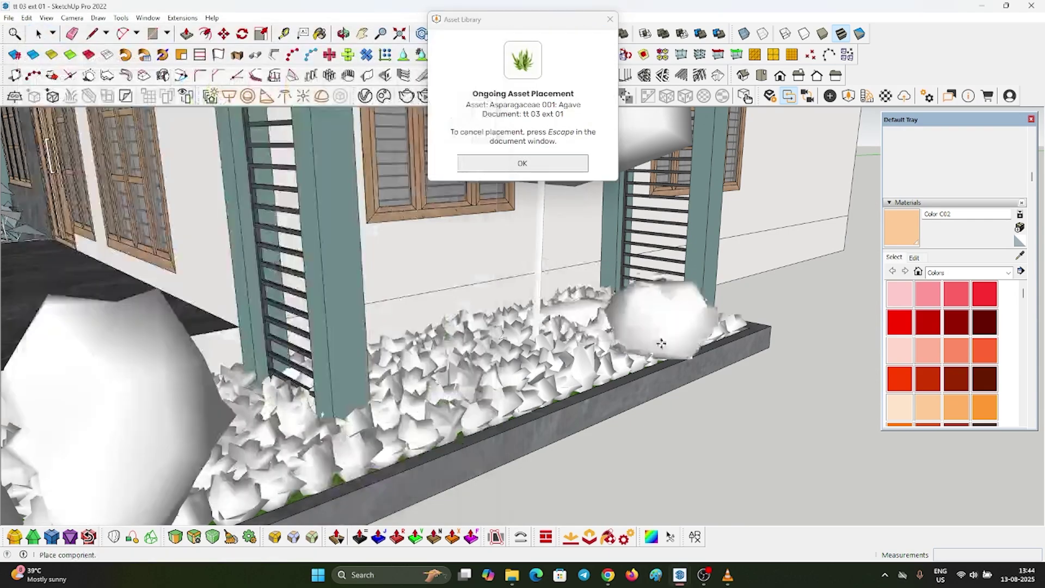
{"action": "scroll", "coordinate": [586, 353], "scroll_direction": "up", "scroll_amount": 5}
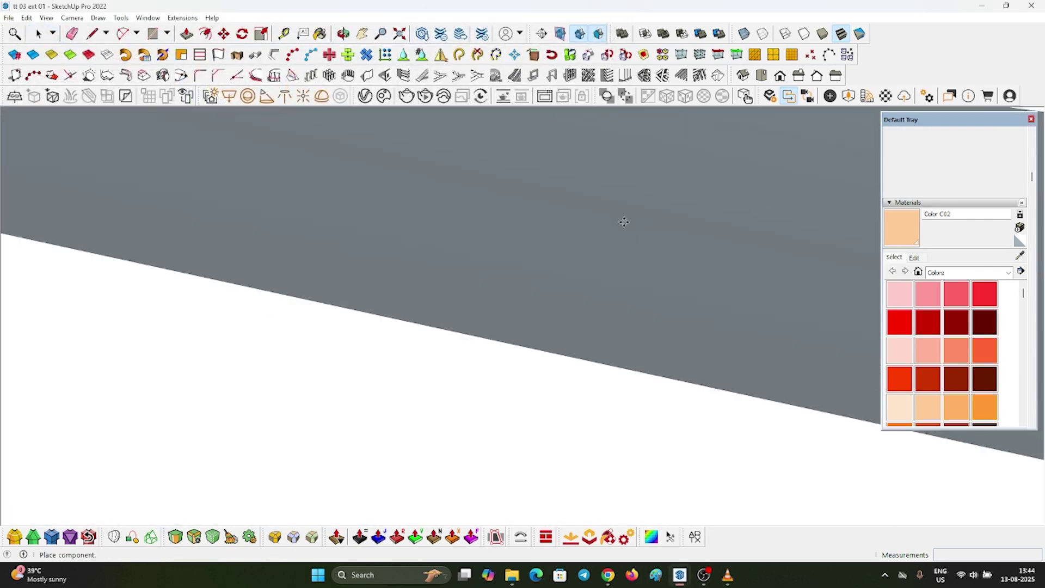
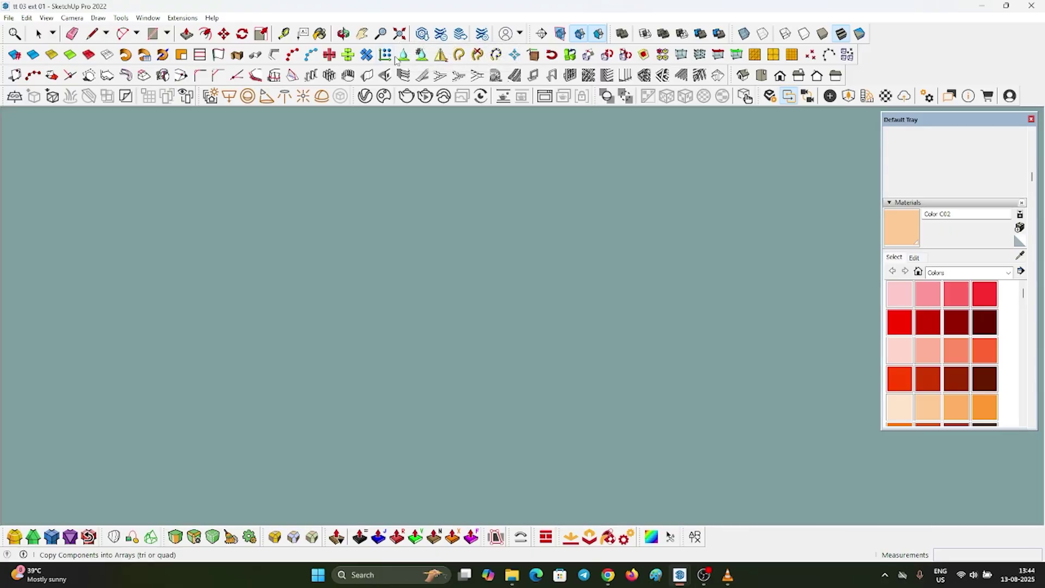
{"action": "left_click", "coordinate": [400, 34]}
{"action": "middle_click_drag", "start_coordinate": [414, 305], "coordinate": [233, 387]}
{"action": "scroll", "coordinate": [393, 358], "scroll_direction": "up", "scroll_amount": 10}
{"action": "scroll", "coordinate": [400, 340], "scroll_direction": "up", "scroll_amount": 6}
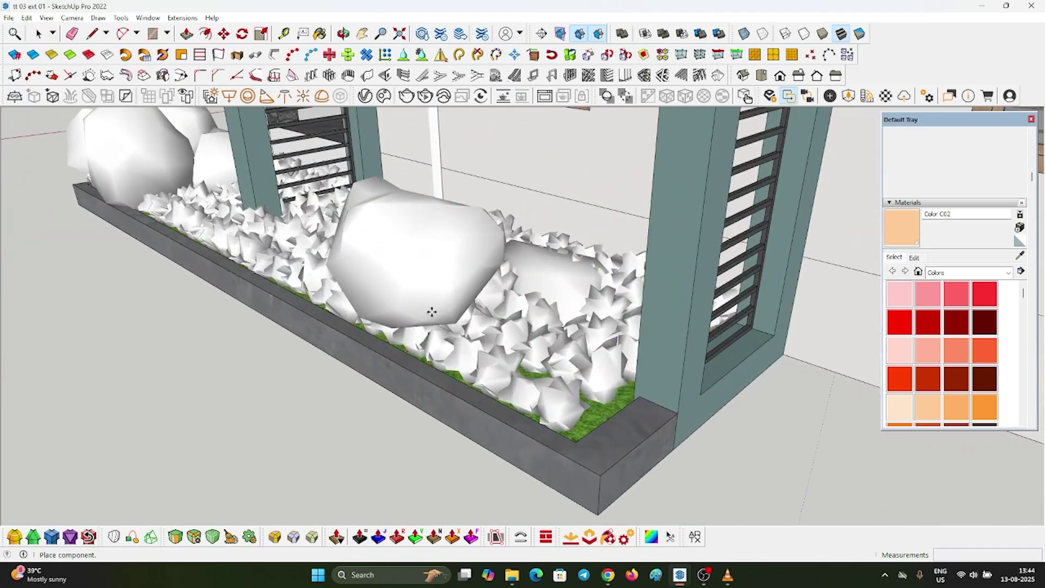
{"action": "left_click", "coordinate": [431, 311]}
Lower the agave vertically so its base sits down among the small plants in the bed
{"action": "scroll", "coordinate": [432, 310], "scroll_direction": "down", "scroll_amount": 3}
{"action": "middle_click_drag", "start_coordinate": [432, 311], "coordinate": [420, 362]}
{"action": "scroll", "coordinate": [404, 248], "scroll_direction": "up", "scroll_amount": 3}
{"action": "left_click", "coordinate": [404, 248]}
{"action": "key", "text": "m"}
{"action": "left_click", "coordinate": [406, 209]}
{"action": "left_click", "coordinate": [408, 244]}
Copy the agave around the tree trunk to form a cluster of four plants
{"action": "left_click", "coordinate": [415, 251]}
{"action": "left_click", "coordinate": [336, 406]}
{"action": "middle_click_drag", "start_coordinate": [336, 405], "coordinate": [738, 424]}
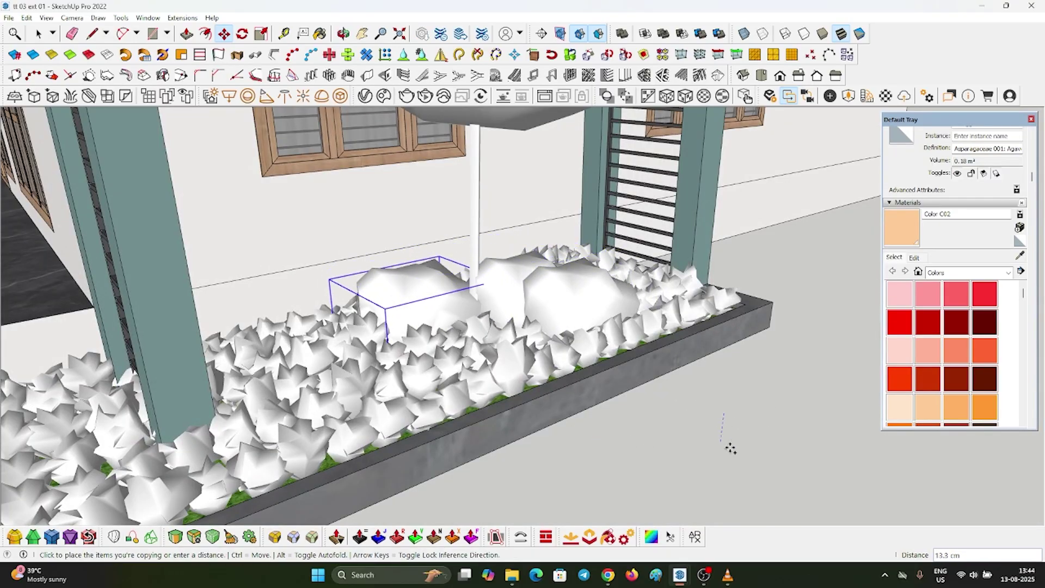
{"action": "left_click", "coordinate": [756, 464]}
{"action": "middle_click_drag", "start_coordinate": [762, 430], "coordinate": [741, 462]}
{"action": "key", "text": "space"}
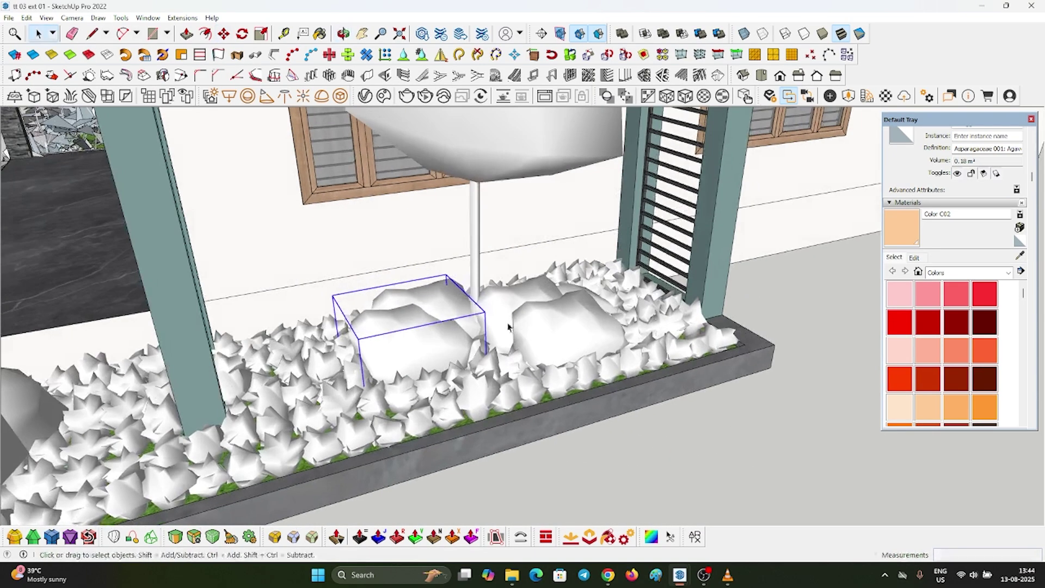
Apply random scale and rotation variation to the four selected agaves around the tree trunk
{"action": "scroll", "coordinate": [577, 308], "scroll_direction": "up", "scroll_amount": 1}
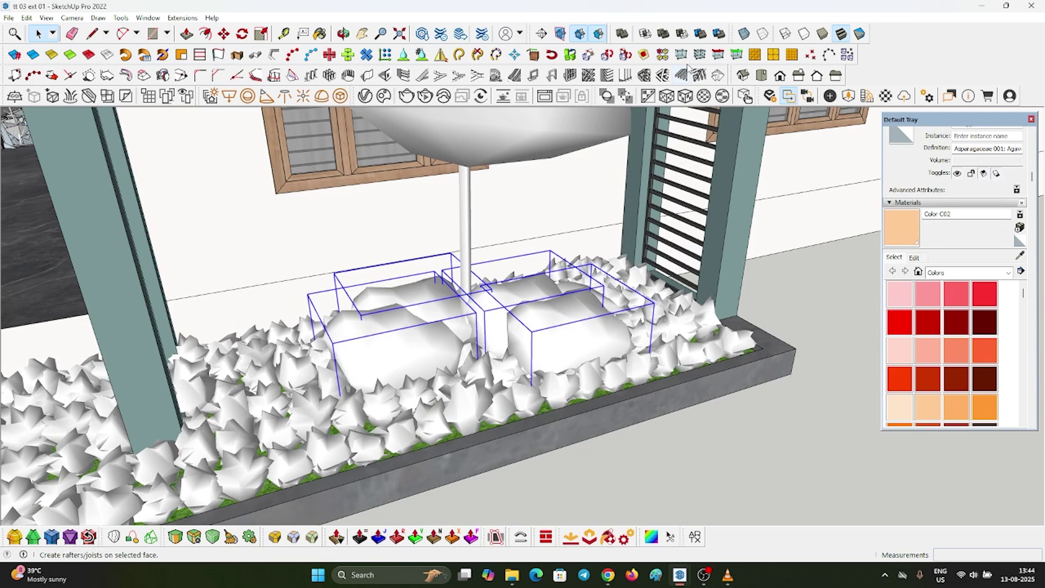
{"action": "left_click", "coordinate": [625, 56]}
{"action": "scroll", "coordinate": [622, 261], "scroll_direction": "up", "scroll_amount": 5}
{"action": "left_click", "coordinate": [578, 292]}
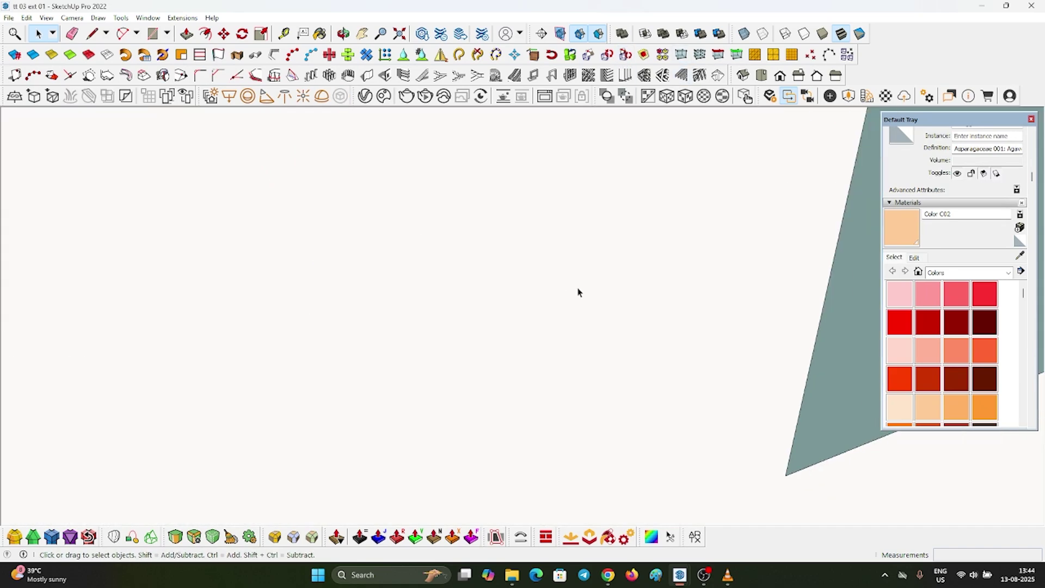
{"action": "scroll", "coordinate": [671, 299], "scroll_direction": "up", "scroll_amount": 2}
{"action": "scroll", "coordinate": [444, 324], "scroll_direction": "down", "scroll_amount": 3}
{"action": "scroll", "coordinate": [444, 326], "scroll_direction": "down", "scroll_amount": 10}
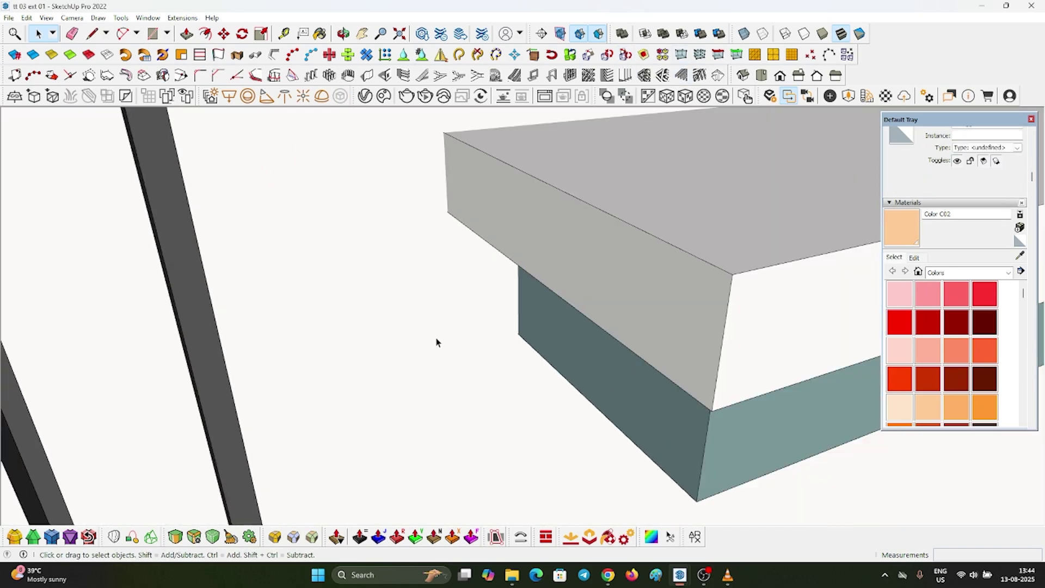
{"action": "left_click", "coordinate": [354, 447]}
Examine the whole house and its landscaped strips from the front and from above
{"action": "middle_click_drag", "start_coordinate": [354, 448], "coordinate": [674, 409]}
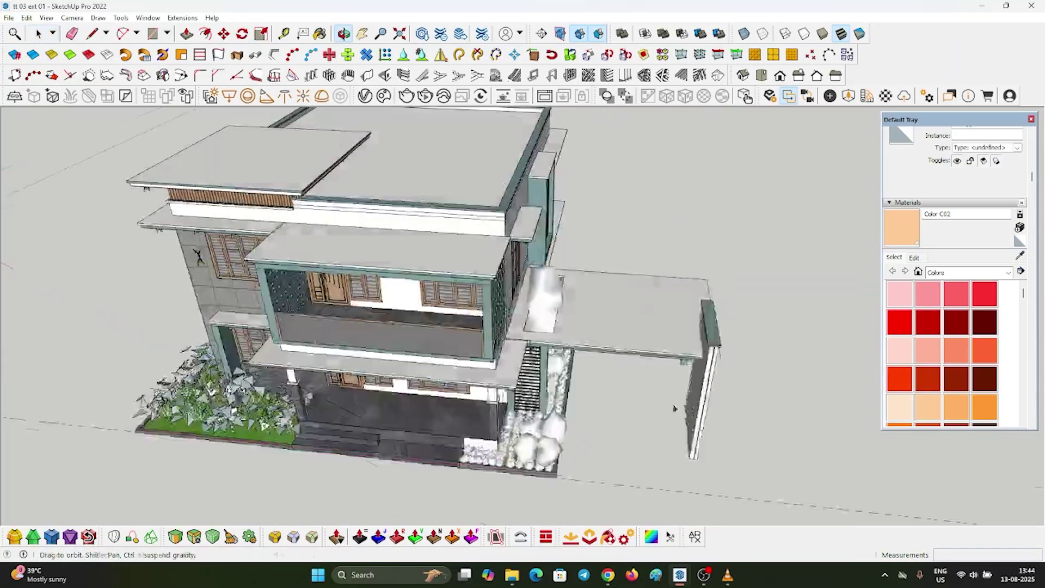
{"action": "scroll", "coordinate": [647, 316], "scroll_direction": "down", "scroll_amount": 3}
{"action": "middle_click_drag", "start_coordinate": [626, 283], "coordinate": [529, 317]}
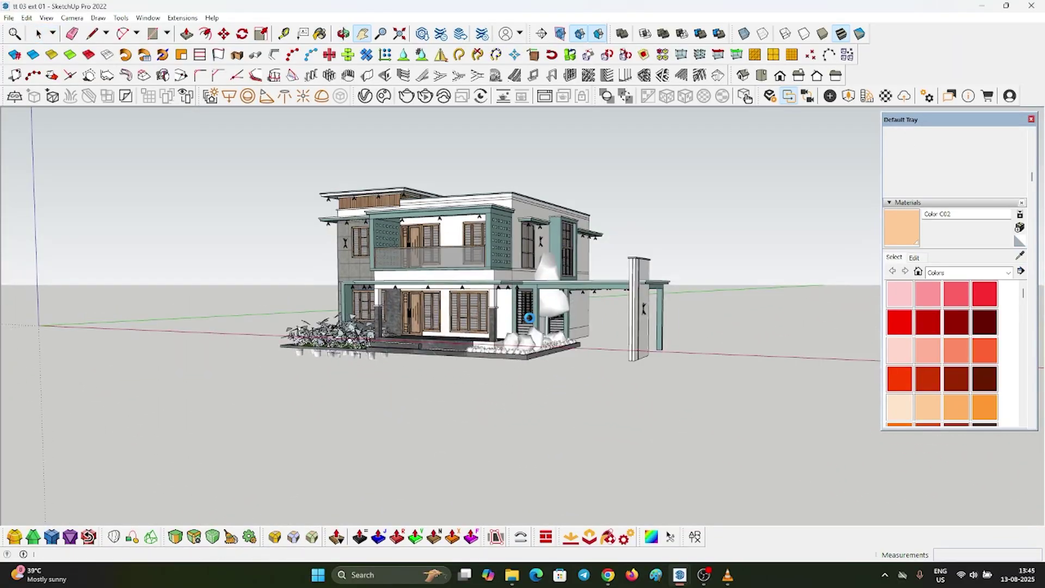
{"action": "scroll", "coordinate": [454, 292], "scroll_direction": "up", "scroll_amount": 3}
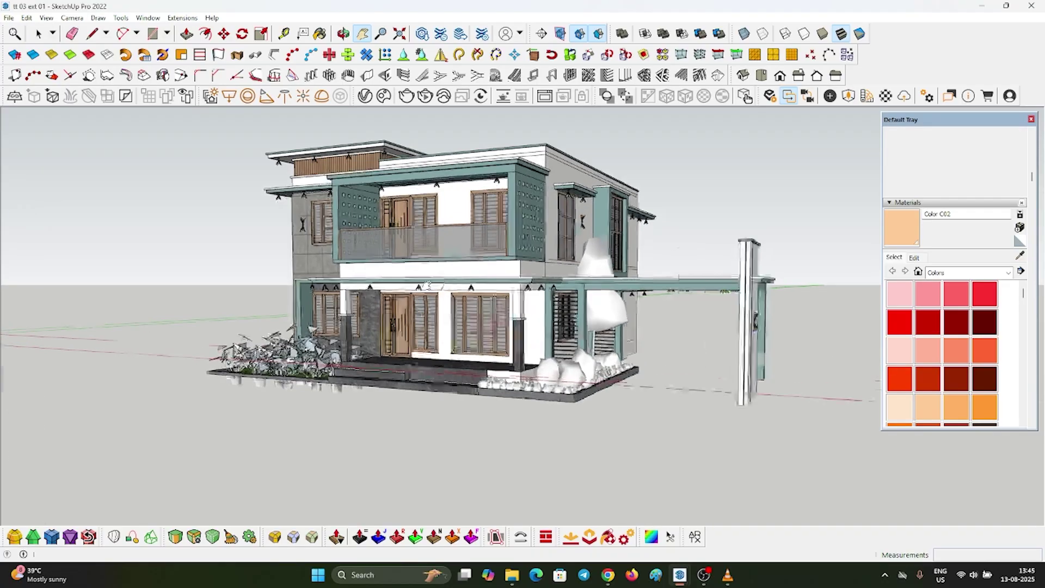
{"action": "middle_click_drag", "start_coordinate": [454, 292], "coordinate": [572, 432]}
{"action": "scroll", "coordinate": [445, 315], "scroll_direction": "up", "scroll_amount": 3}
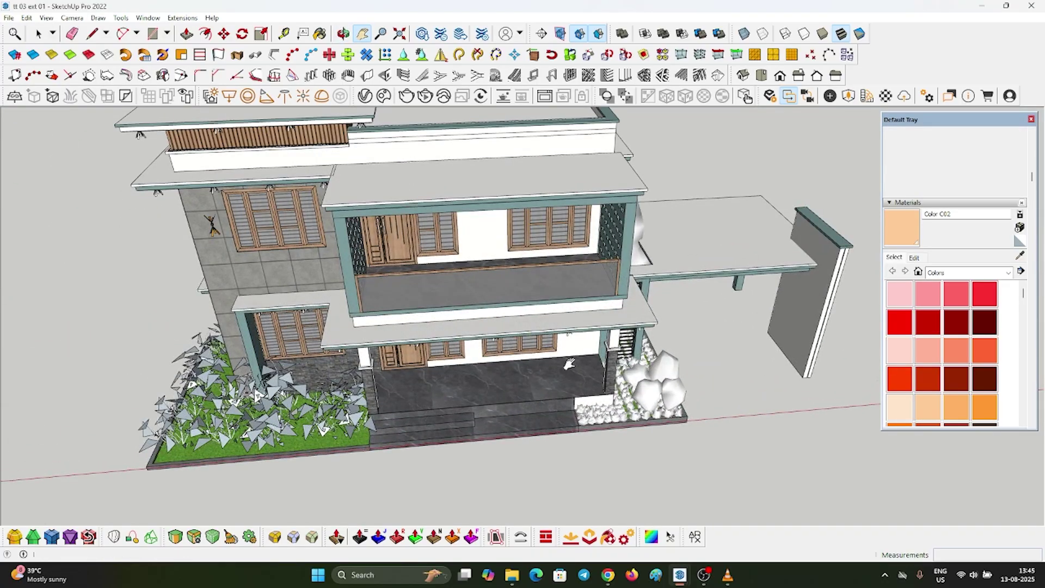
{"action": "middle_click_drag", "start_coordinate": [467, 370], "coordinate": [570, 337]}
{"action": "scroll", "coordinate": [570, 338], "scroll_direction": "down", "scroll_amount": 3}
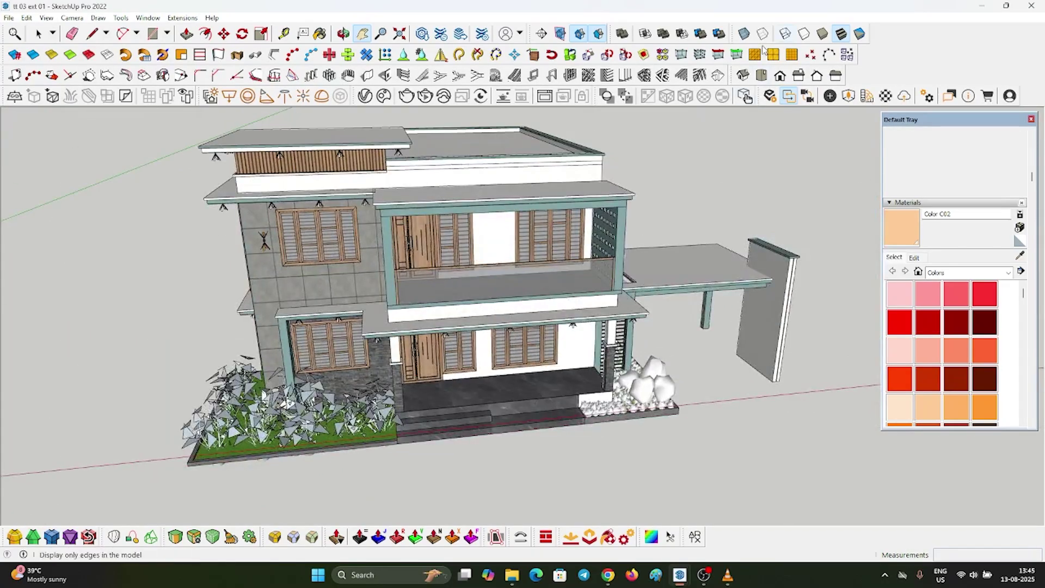
Place the Armchair 002 asset from the Enscape Furniture category on the ground-floor veranda near the slatted screen
{"action": "left_click", "coordinate": [850, 98]}
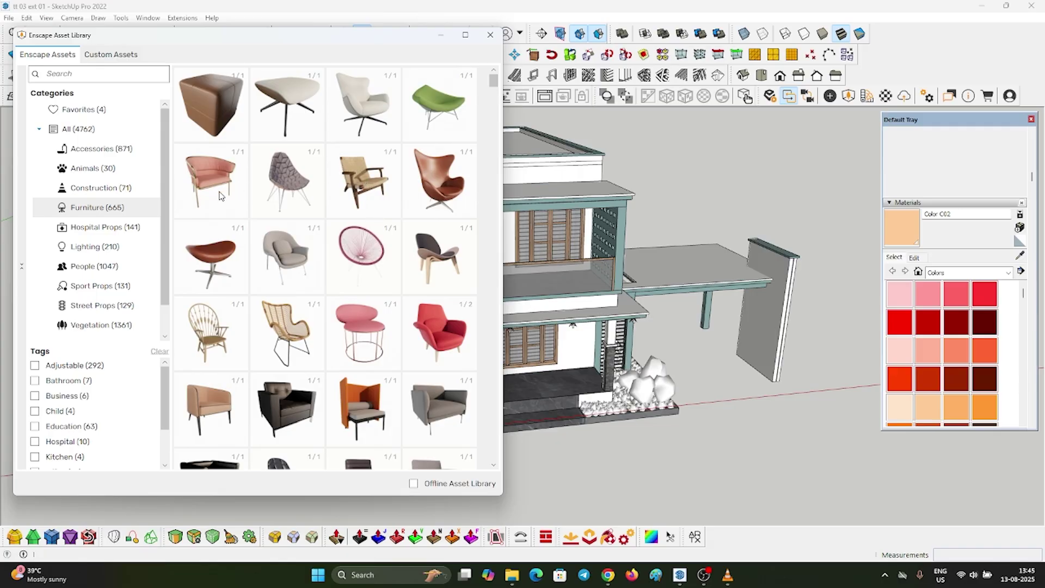
{"action": "left_click", "coordinate": [210, 175]}
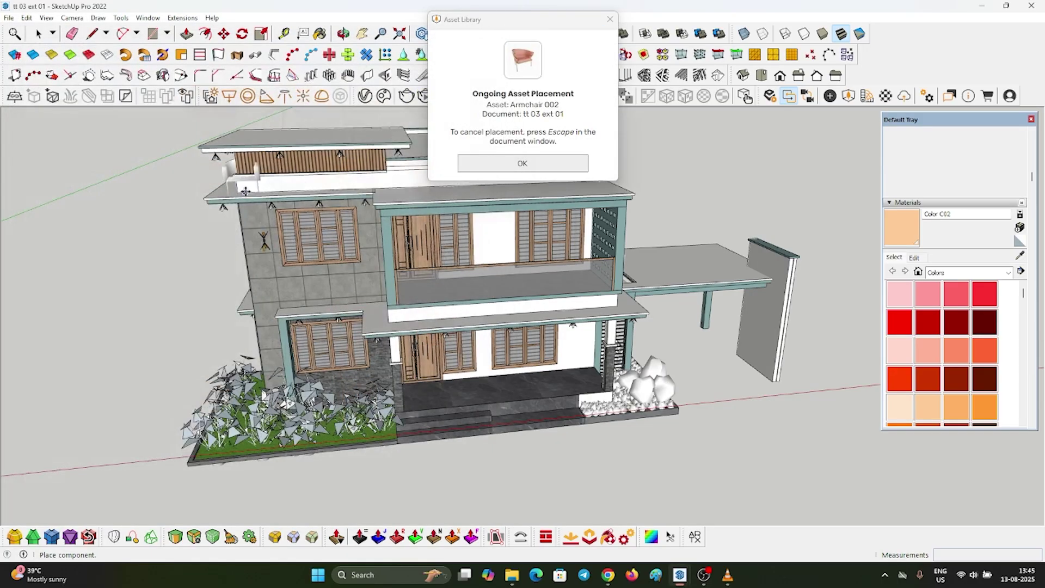
{"action": "scroll", "coordinate": [564, 363], "scroll_direction": "up", "scroll_amount": 6}
{"action": "left_click", "coordinate": [565, 363]}
{"action": "key", "text": "Escape"}
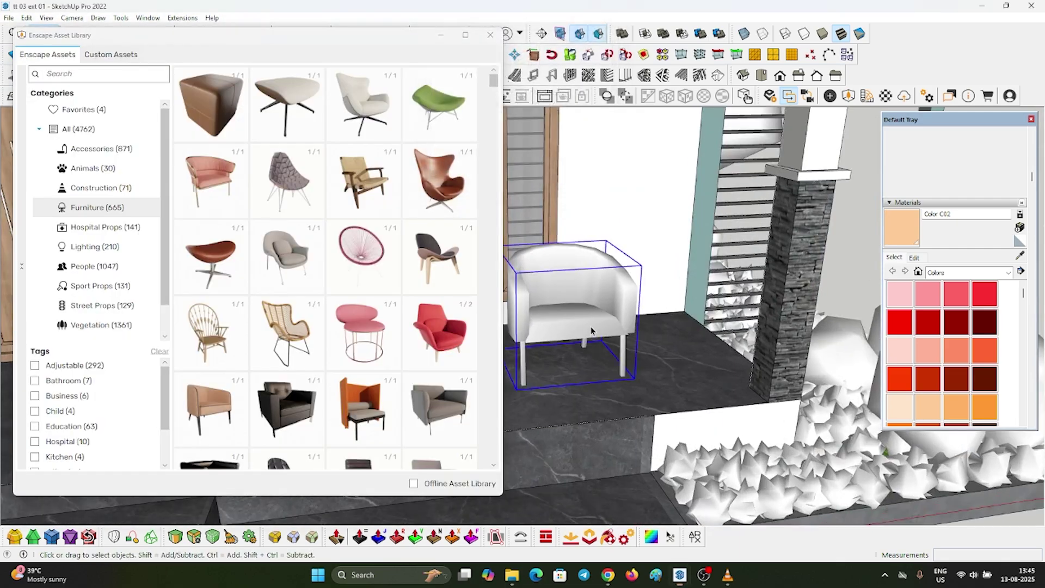
Move the armchair back across the veranda floor toward the house wall
{"action": "left_click", "coordinate": [439, 36]}
{"action": "middle_click_drag", "start_coordinate": [604, 332], "coordinate": [366, 382]}
{"action": "scroll", "coordinate": [394, 353], "scroll_direction": "up", "scroll_amount": 4}
{"action": "key", "text": "m"}
{"action": "left_click", "coordinate": [392, 348]}
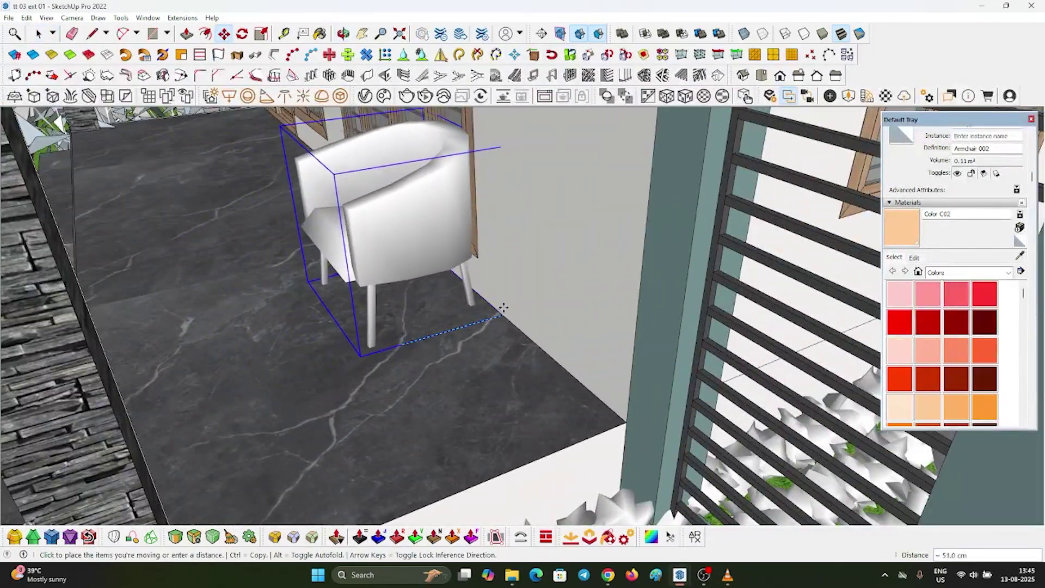
{"action": "left_click", "coordinate": [479, 305]}
Copy the armchair along the veranda to make a row of three chairs in front of the window
{"action": "scroll", "coordinate": [534, 370], "scroll_direction": "down", "scroll_amount": 4}
{"action": "middle_click_drag", "start_coordinate": [535, 370], "coordinate": [595, 348]}
{"action": "scroll", "coordinate": [495, 372], "scroll_direction": "down", "scroll_amount": 3}
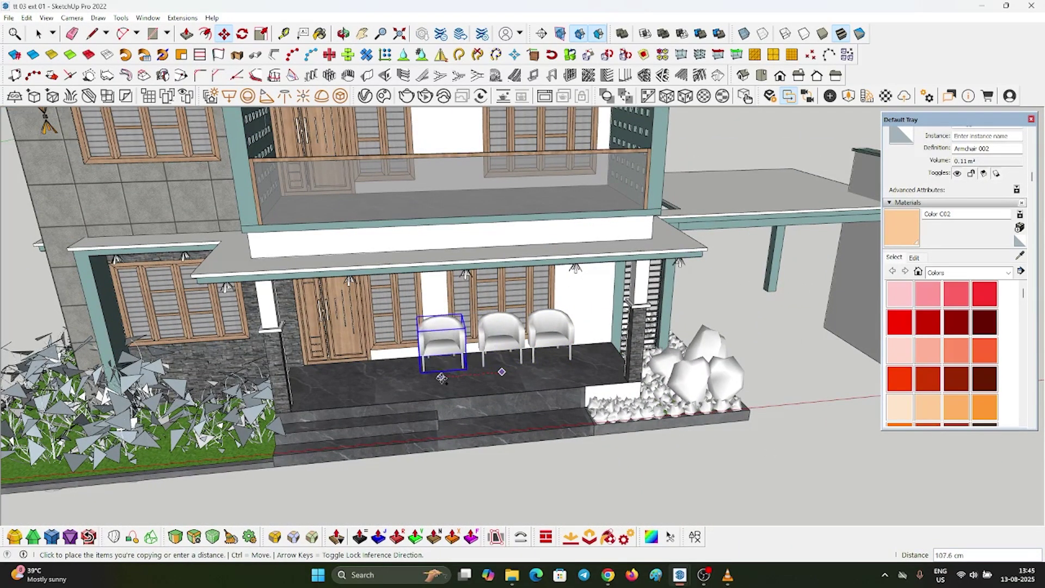
Rotate the middle armchair slightly about the vertical axis around the centre of its base
{"action": "scroll", "coordinate": [486, 350], "scroll_direction": "up", "scroll_amount": 8}
{"action": "key", "text": "q"}
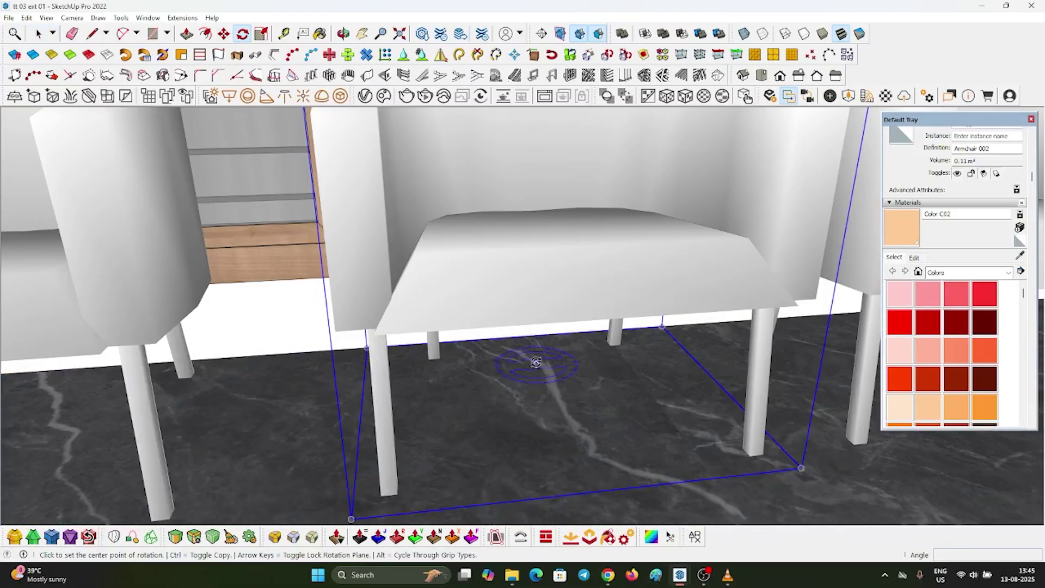
{"action": "left_click", "coordinate": [536, 362]}
{"action": "left_click", "coordinate": [560, 415]}
{"action": "left_click", "coordinate": [492, 413]}
Shift the middle armchair slightly forward and adjust the position of the armchair nearest the slatted screen
{"action": "scroll", "coordinate": [485, 401], "scroll_direction": "down", "scroll_amount": 5}
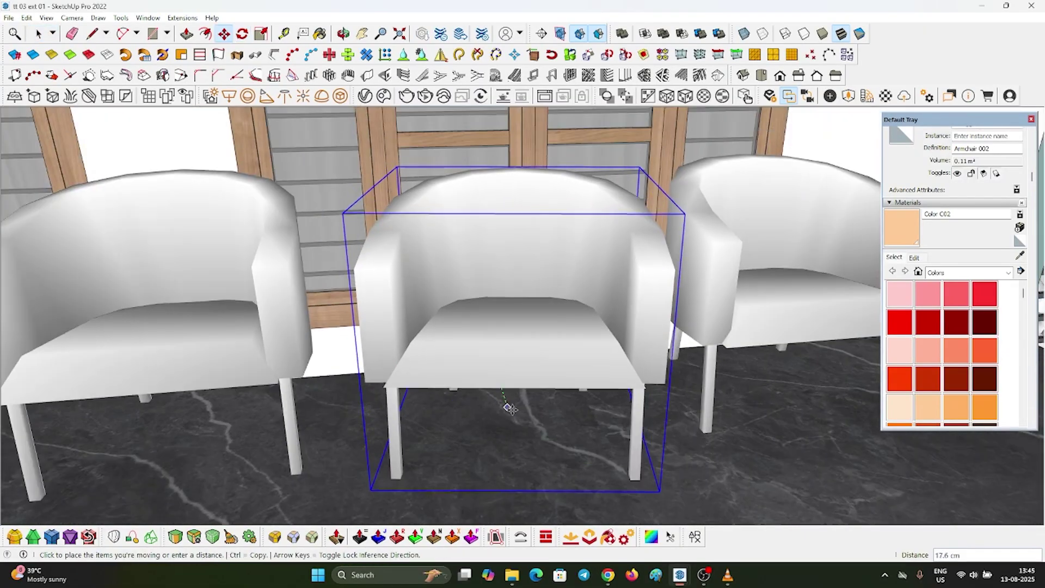
{"action": "key", "text": "space"}
{"action": "middle_click_drag", "start_coordinate": [590, 353], "coordinate": [624, 432]}
{"action": "scroll", "coordinate": [625, 432], "scroll_direction": "up", "scroll_amount": 5}
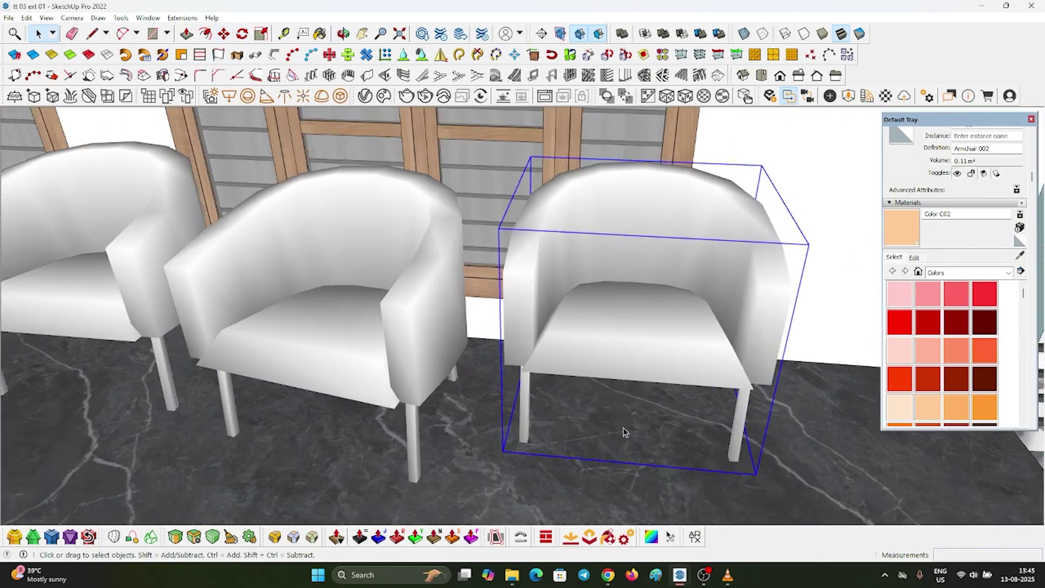
{"action": "key", "text": "m"}
{"action": "scroll", "coordinate": [660, 366], "scroll_direction": "down", "scroll_amount": 10}
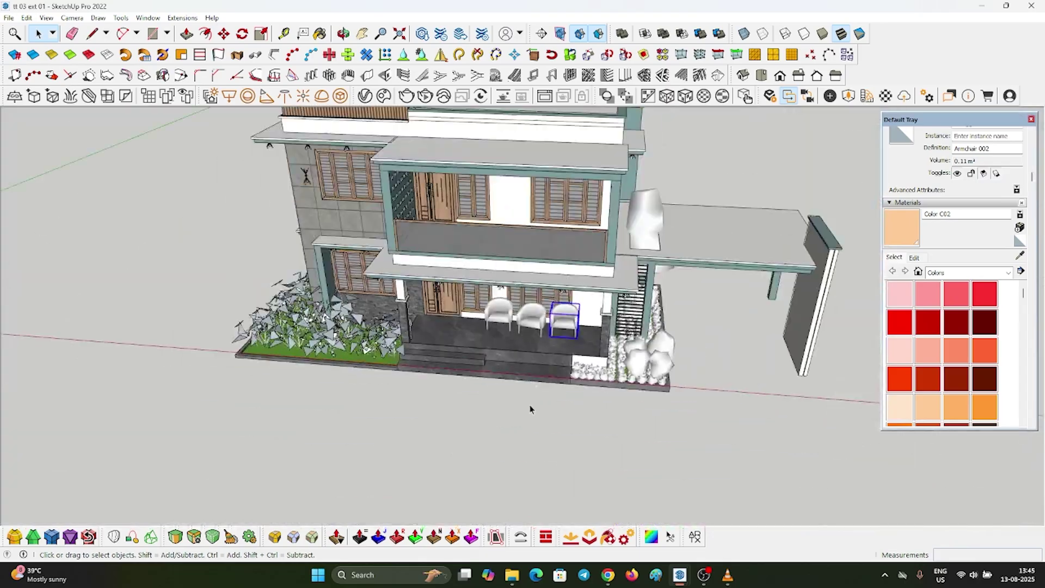
Place the open-arm wooden armchair from the Enscape asset library on the balcony floor beside the perforated screen
{"action": "middle_click_drag", "start_coordinate": [532, 408], "coordinate": [551, 353]}
{"action": "scroll", "coordinate": [566, 354], "scroll_direction": "up", "scroll_amount": 3}
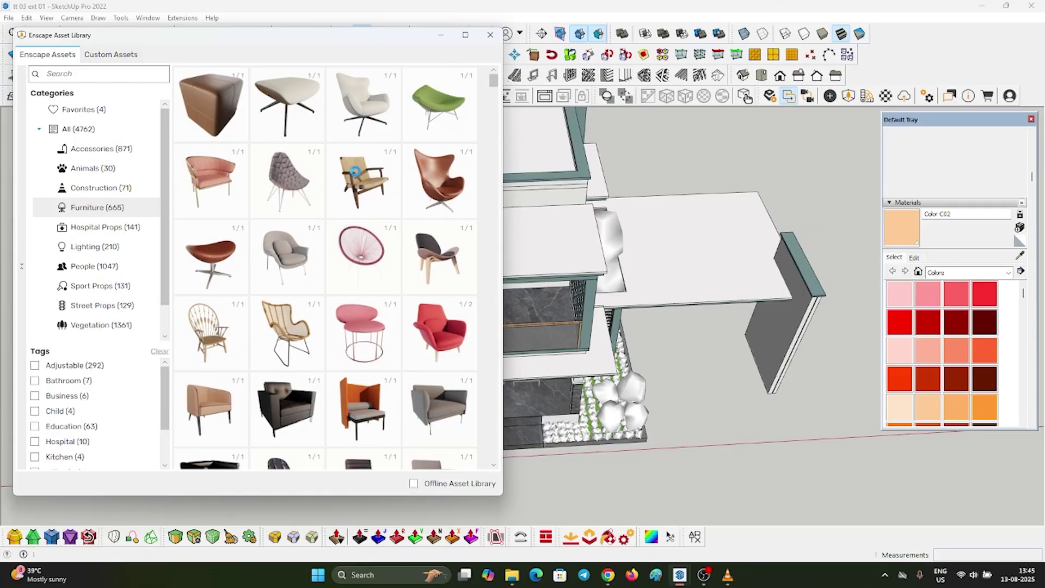
{"action": "scroll", "coordinate": [550, 322], "scroll_direction": "up", "scroll_amount": 6}
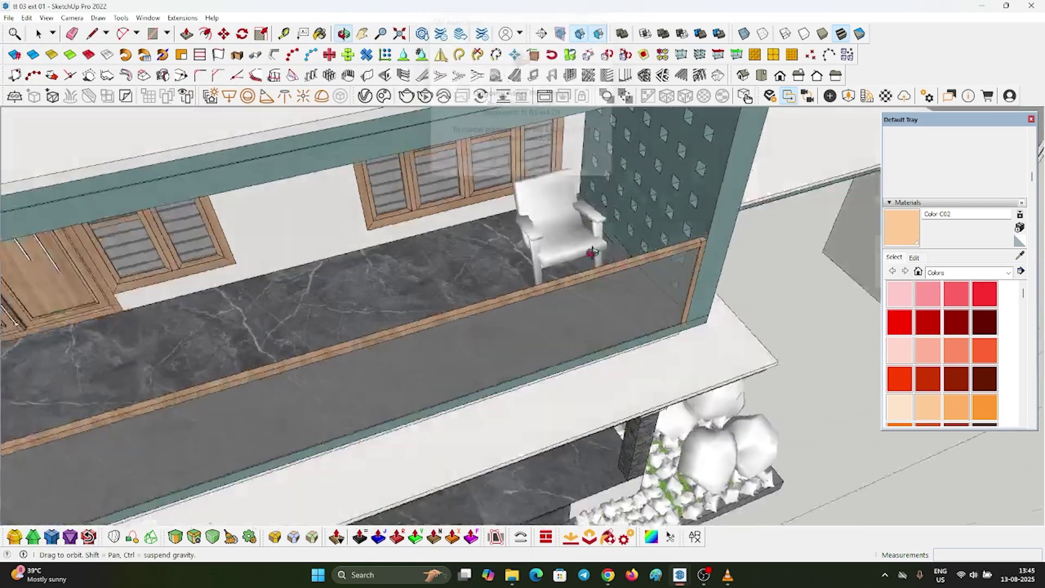
{"action": "left_click", "coordinate": [592, 252]}
{"action": "scroll", "coordinate": [544, 245], "scroll_direction": "up", "scroll_amount": 5}
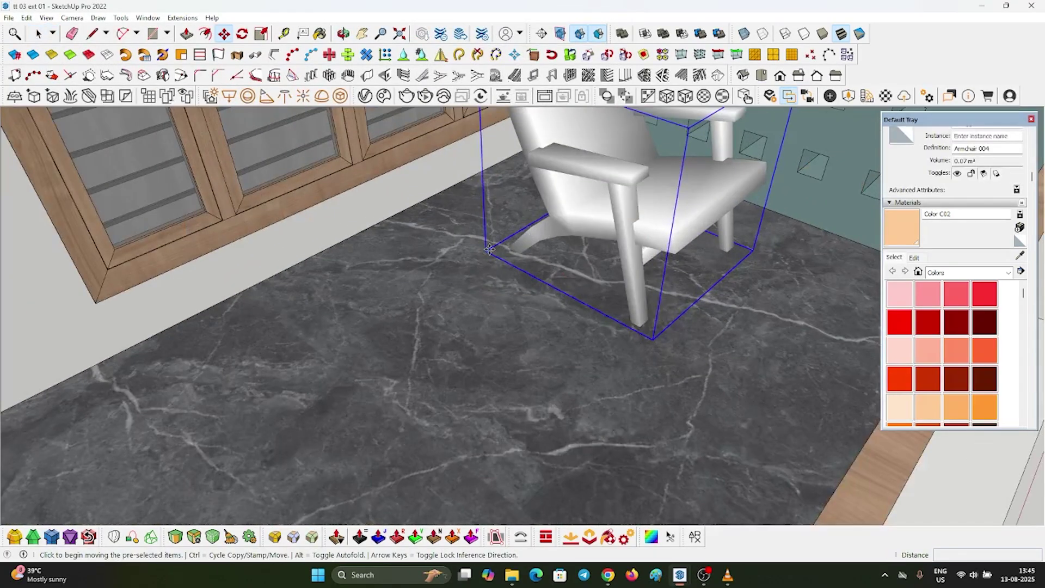
Copy the armchair along the balcony floor to make a row of chairs in front of the window
{"action": "scroll", "coordinate": [490, 249], "scroll_direction": "down", "scroll_amount": 4}
{"action": "middle_click_drag", "start_coordinate": [490, 251], "coordinate": [380, 317]}
{"action": "scroll", "coordinate": [531, 324], "scroll_direction": "down", "scroll_amount": 3}
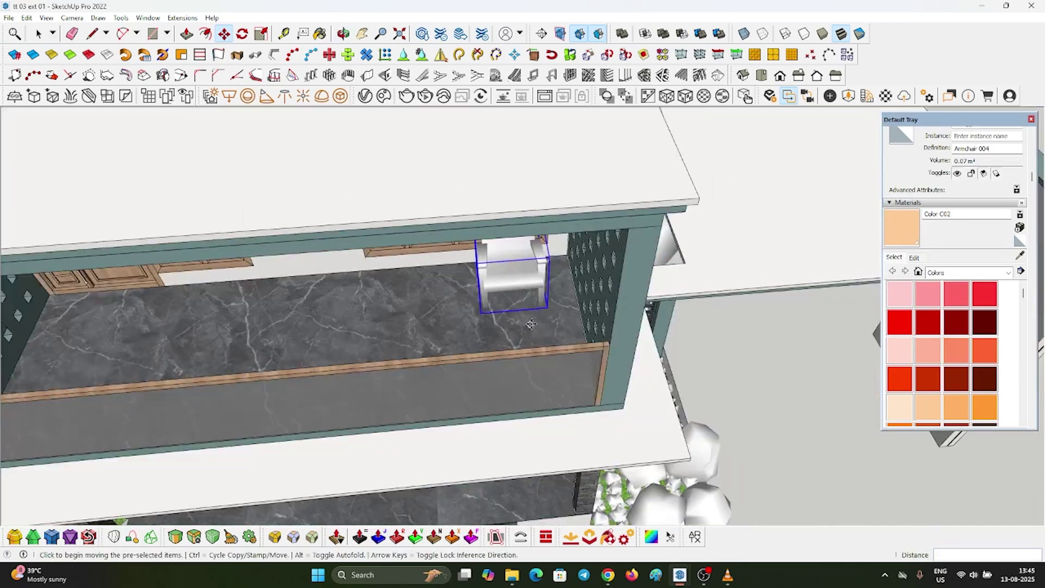
{"action": "scroll", "coordinate": [531, 324], "scroll_direction": "down", "scroll_amount": 3}
{"action": "scroll", "coordinate": [531, 316], "scroll_direction": "up", "scroll_amount": 3}
{"action": "key", "text": "ctrl"}
{"action": "left_click", "coordinate": [531, 313]}
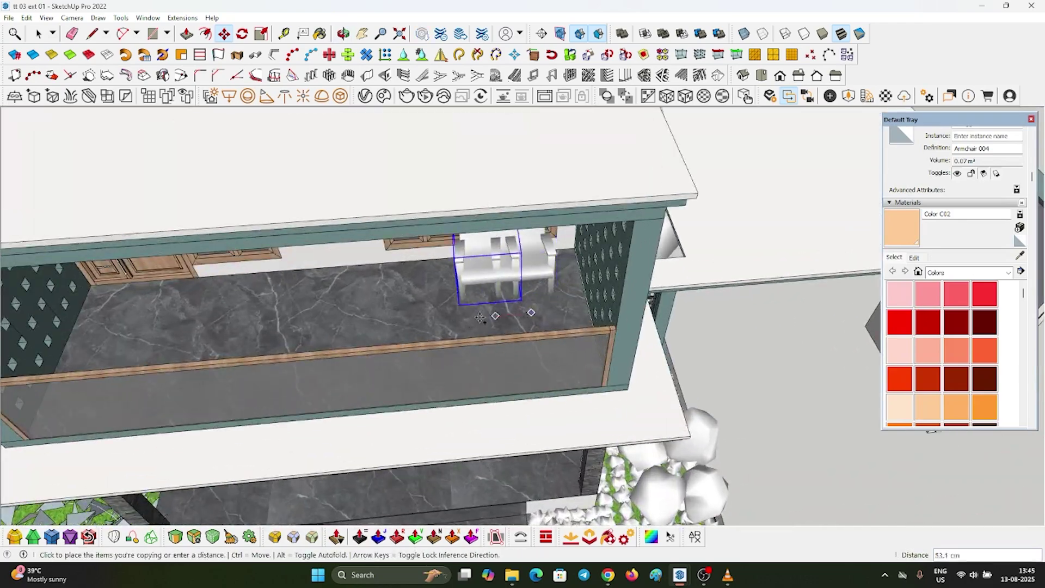
{"action": "left_click", "coordinate": [379, 326]}
{"action": "key", "text": "space"}
{"action": "scroll", "coordinate": [384, 325], "scroll_direction": "down", "scroll_amount": 6}
{"action": "left_click", "coordinate": [686, 422]}
{"action": "middle_click_drag", "start_coordinate": [686, 423], "coordinate": [413, 306]}
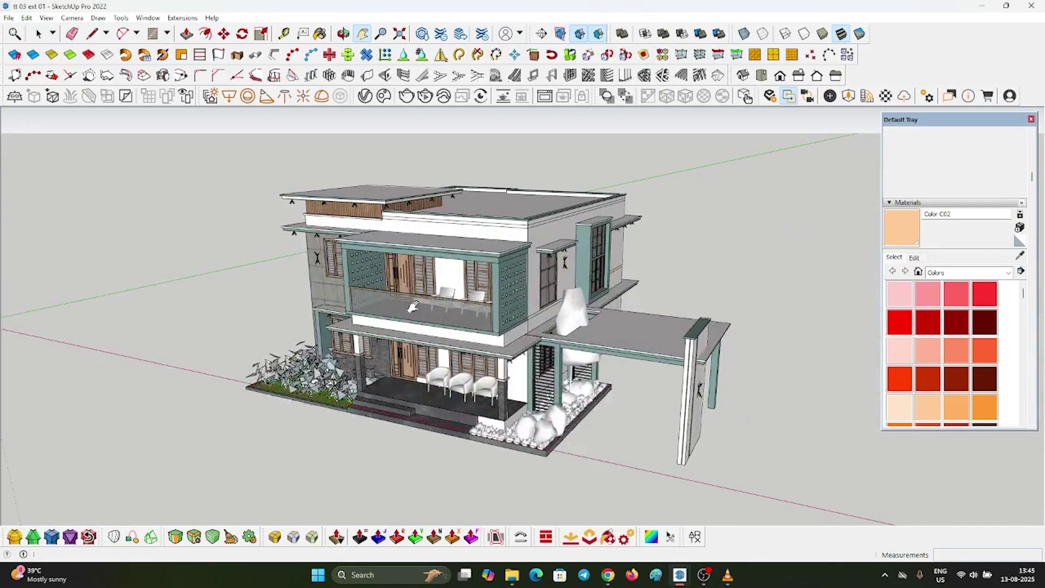
Select the entire house model with its plants and furniture and combine it into one group
{"action": "scroll", "coordinate": [530, 306], "scroll_direction": "down", "scroll_amount": 5}
{"action": "middle_click_drag", "start_coordinate": [529, 306], "coordinate": [256, 173]}
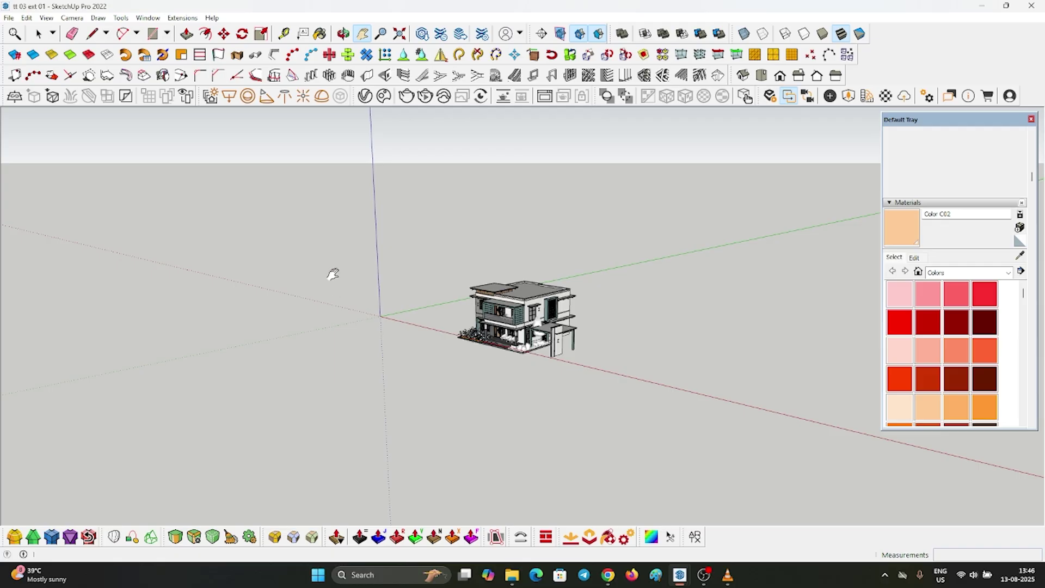
{"action": "middle_click_drag", "start_coordinate": [424, 225], "coordinate": [608, 286]}
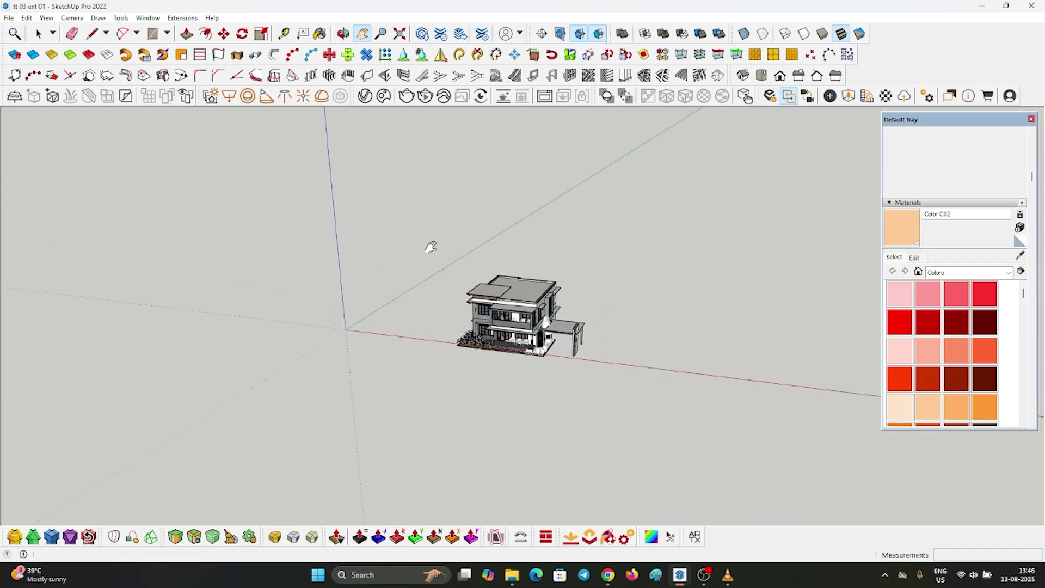
{"action": "middle_click_drag", "start_coordinate": [431, 247], "coordinate": [360, 300]}
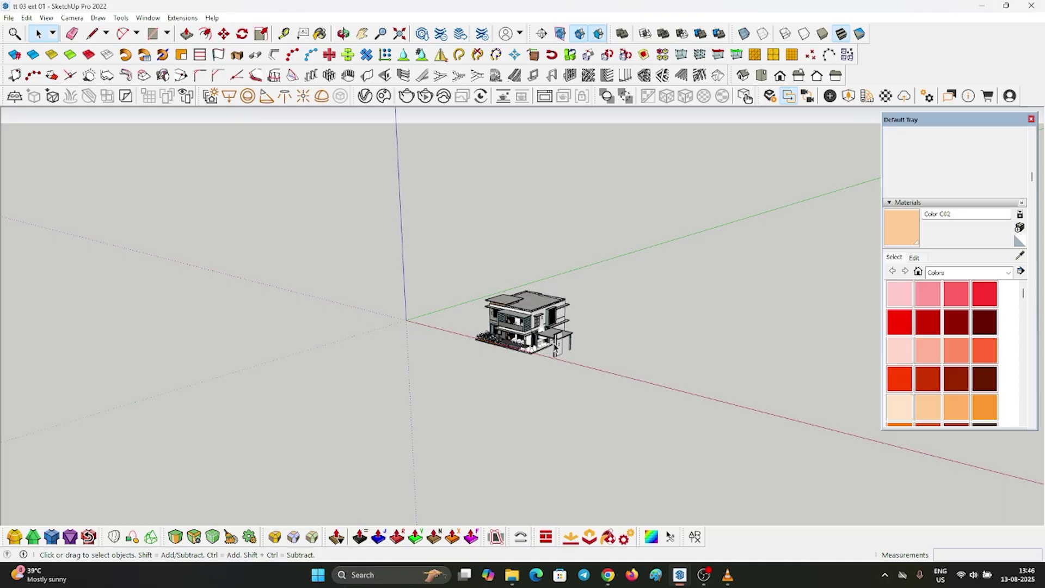
{"action": "scroll", "coordinate": [489, 327], "scroll_direction": "up", "scroll_amount": 5}
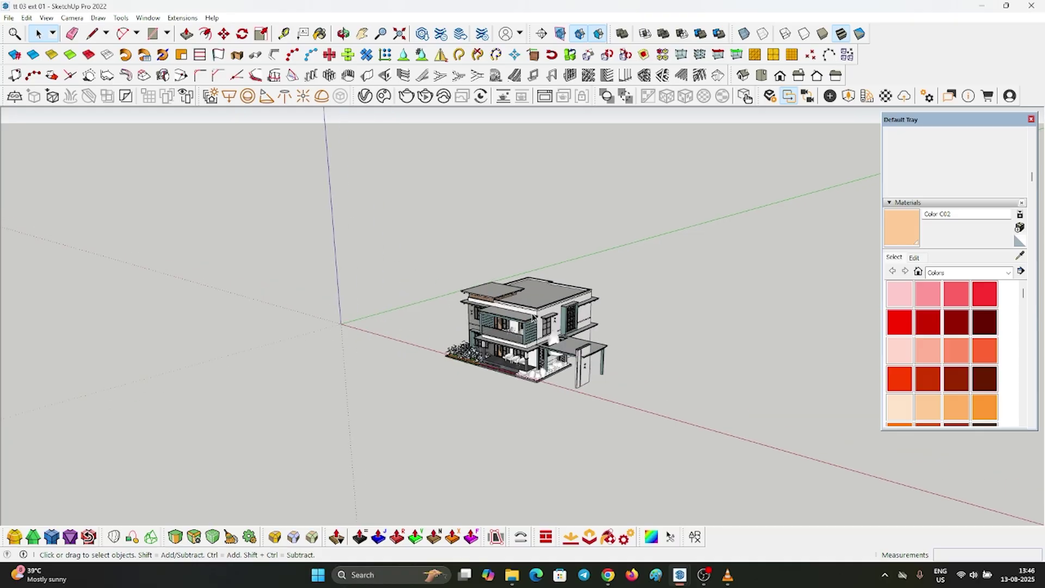
{"action": "scroll", "coordinate": [389, 310], "scroll_direction": "down", "scroll_amount": 3}
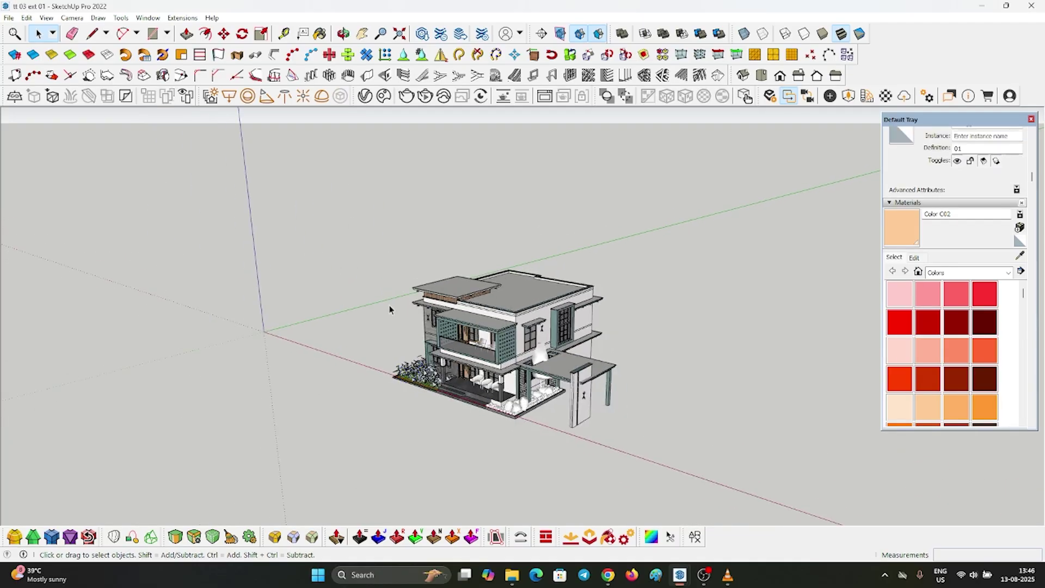
{"action": "left_click_drag", "start_coordinate": [269, 208], "coordinate": [665, 476]}
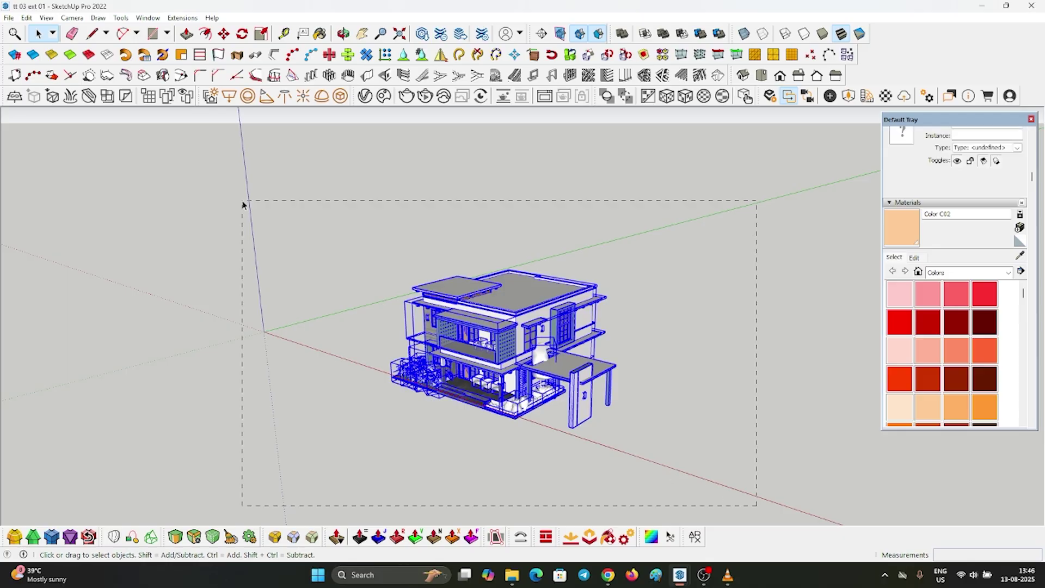
{"action": "left_click", "coordinate": [322, 281]}
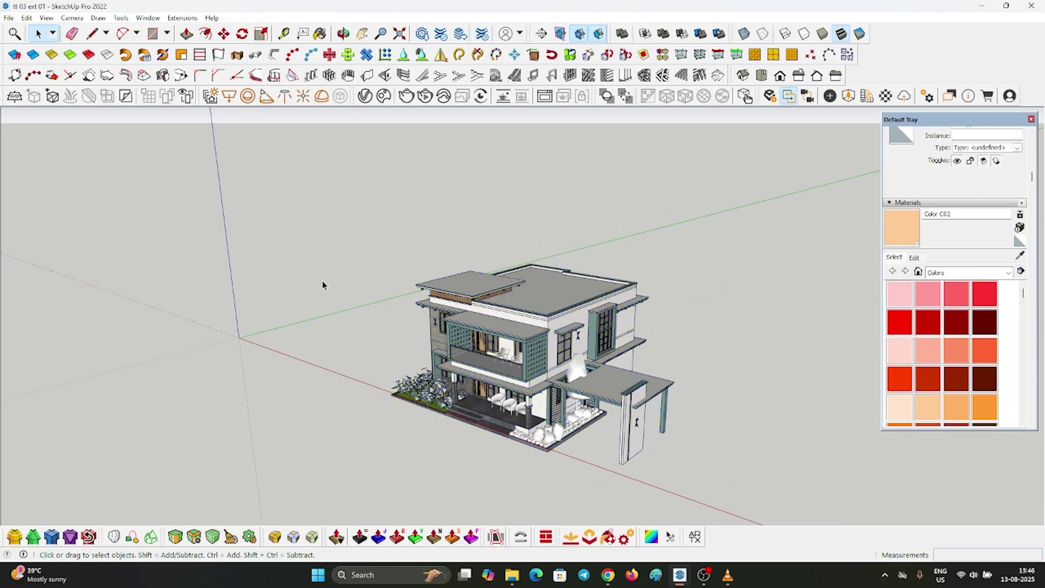
{"action": "middle_click_drag", "start_coordinate": [322, 281], "coordinate": [467, 327]}
{"action": "scroll", "coordinate": [465, 422], "scroll_direction": "up", "scroll_amount": 3}
{"action": "left_click", "coordinate": [464, 421]}
{"action": "middle_click_drag", "start_coordinate": [465, 422], "coordinate": [518, 297]}
Move the grouped house back from the red axis
{"action": "key", "text": "m"}
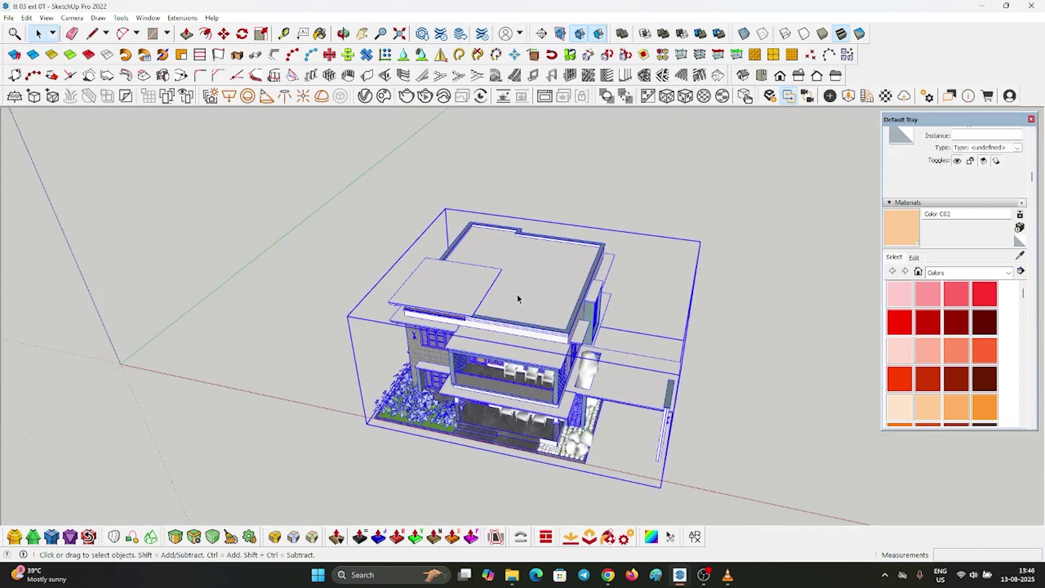
{"action": "left_click", "coordinate": [518, 296]}
{"action": "left_click", "coordinate": [580, 303]}
{"action": "key", "text": "space"}
{"action": "scroll", "coordinate": [615, 313], "scroll_direction": "down", "scroll_amount": 1}
{"action": "middle_click_drag", "start_coordinate": [615, 313], "coordinate": [338, 155]}
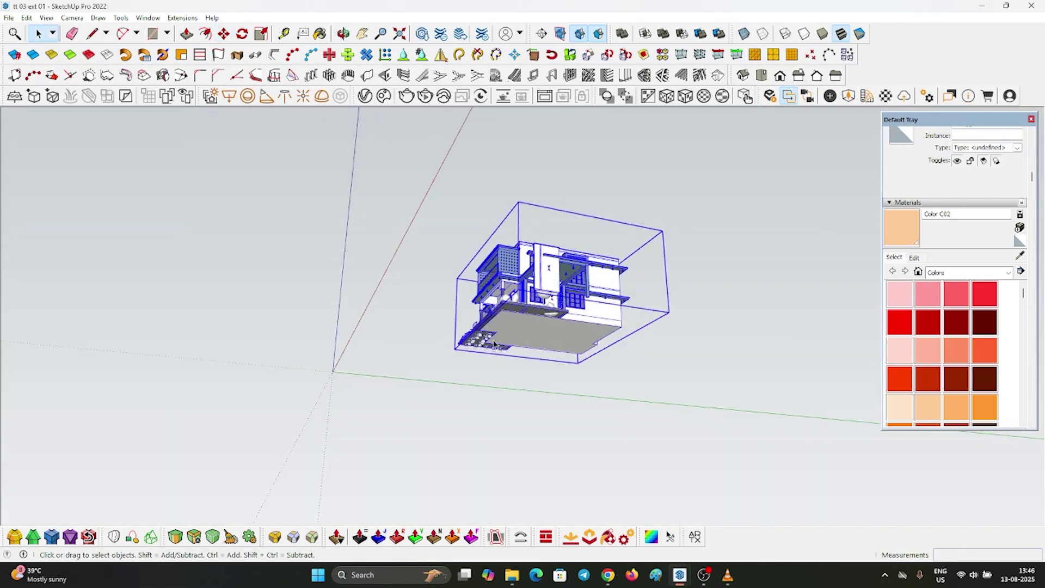
{"action": "left_click", "coordinate": [420, 292]}
{"action": "scroll", "coordinate": [420, 292], "scroll_direction": "up", "scroll_amount": 1}
{"action": "middle_click_drag", "start_coordinate": [420, 292], "coordinate": [518, 450]}
{"action": "scroll", "coordinate": [427, 296], "scroll_direction": "down", "scroll_amount": 2}
Draw a large ground rectangle from the origin around the whole house and group it
{"action": "key", "text": "r"}
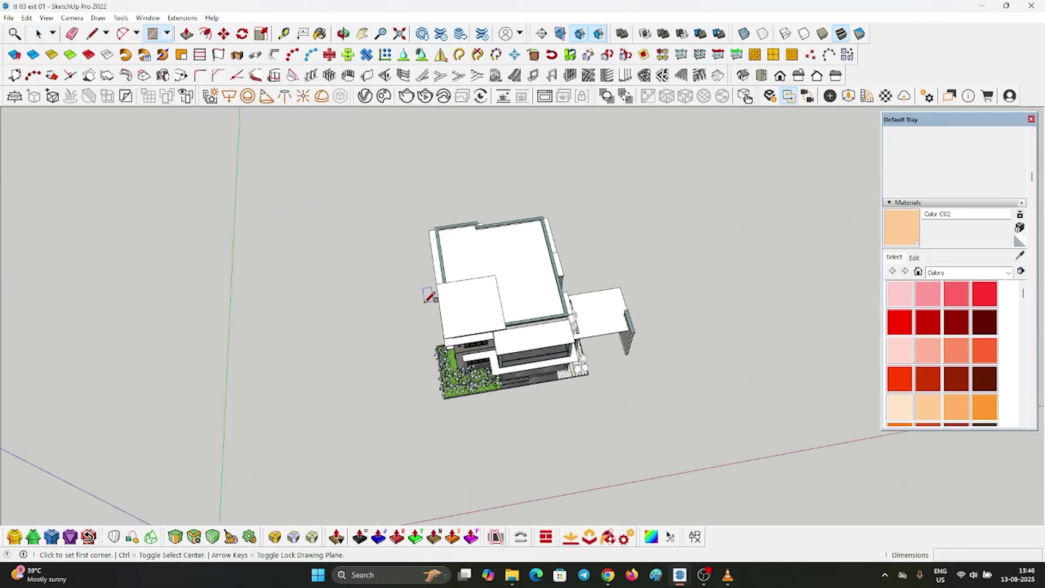
{"action": "scroll", "coordinate": [390, 210], "scroll_direction": "up", "scroll_amount": 2}
{"action": "scroll", "coordinate": [400, 216], "scroll_direction": "down", "scroll_amount": 1}
{"action": "middle_click_drag", "start_coordinate": [400, 216], "coordinate": [679, 201]}
{"action": "scroll", "coordinate": [420, 366], "scroll_direction": "up", "scroll_amount": 4}
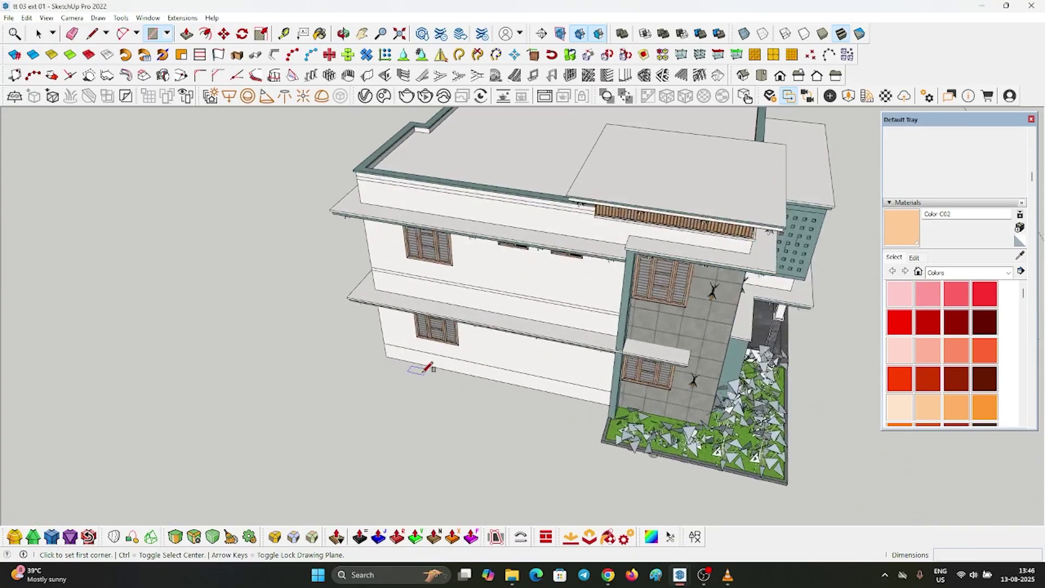
{"action": "scroll", "coordinate": [393, 351], "scroll_direction": "up", "scroll_amount": 1}
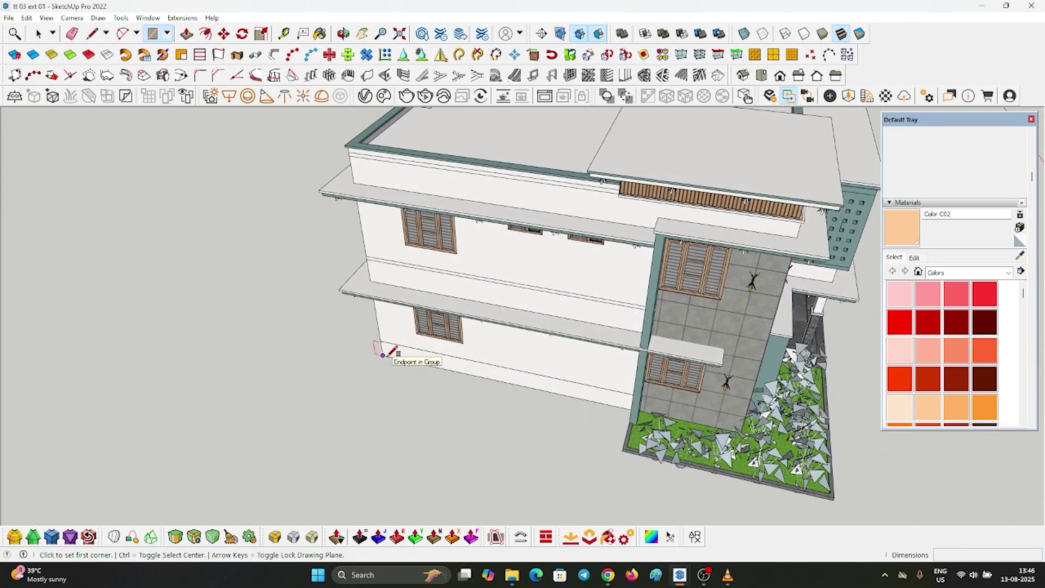
{"action": "scroll", "coordinate": [382, 355], "scroll_direction": "down", "scroll_amount": 2}
{"action": "middle_click_drag", "start_coordinate": [383, 354], "coordinate": [400, 315]}
{"action": "scroll", "coordinate": [610, 446], "scroll_direction": "down", "scroll_amount": 1}
{"action": "scroll", "coordinate": [626, 430], "scroll_direction": "up", "scroll_amount": 3}
{"action": "scroll", "coordinate": [625, 430], "scroll_direction": "down", "scroll_amount": 2}
{"action": "key", "text": "Escape"}
{"action": "scroll", "coordinate": [707, 464], "scroll_direction": "down", "scroll_amount": 1}
{"action": "left_click", "coordinate": [750, 472]}
{"action": "key", "text": "space"}
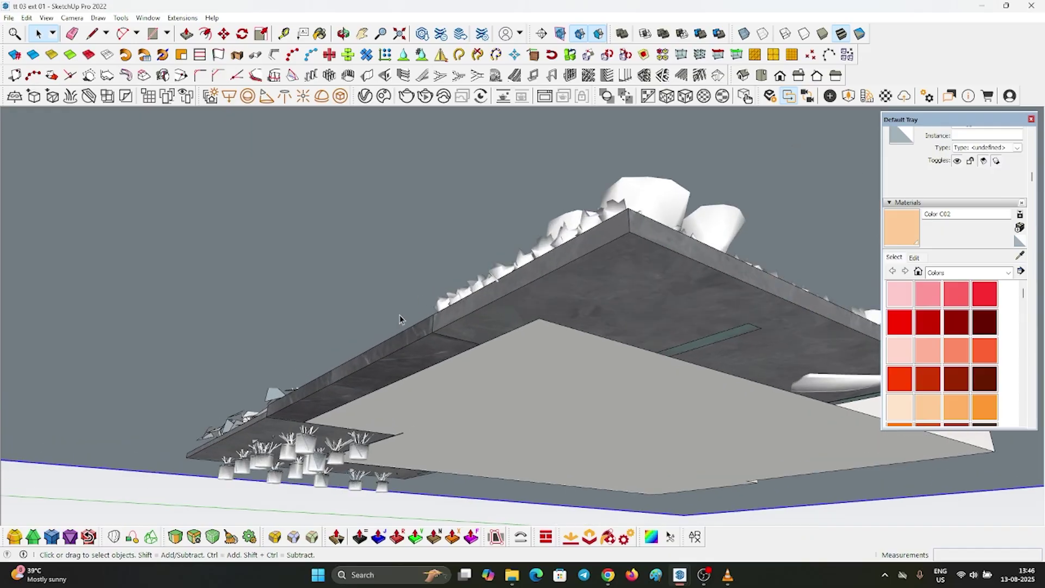
Move the ground plane vertically to meet the base of the house plinth
{"action": "scroll", "coordinate": [400, 315], "scroll_direction": "up", "scroll_amount": 3}
{"action": "key", "text": "m"}
{"action": "scroll", "coordinate": [456, 356], "scroll_direction": "up", "scroll_amount": 2}
{"action": "left_click", "coordinate": [454, 338]}
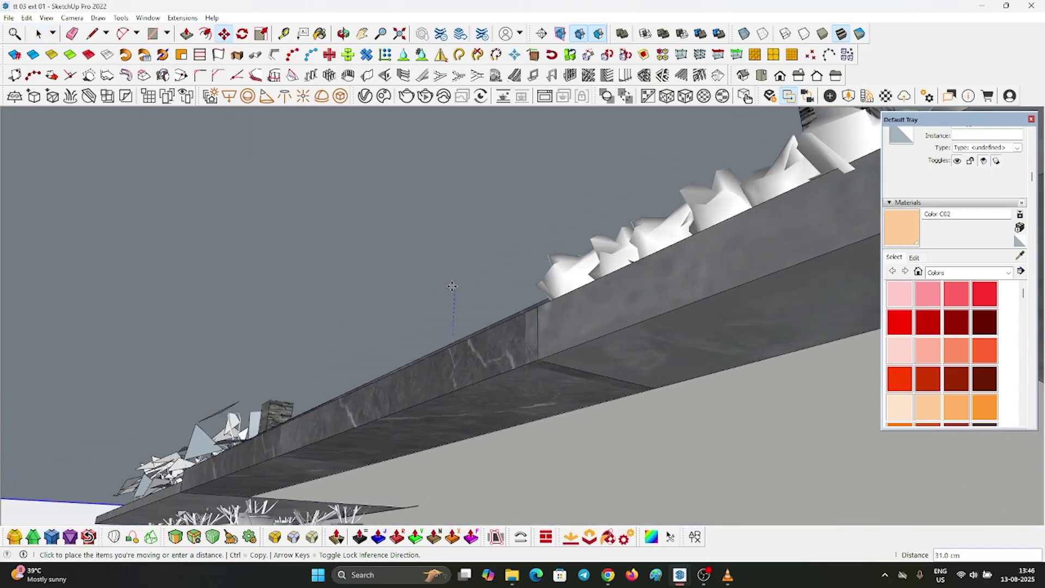
{"action": "key", "text": "space"}
Open the ground group and move its porch-side edge in to the outer face of the car porch wall
{"action": "scroll", "coordinate": [597, 406], "scroll_direction": "down", "scroll_amount": 10}
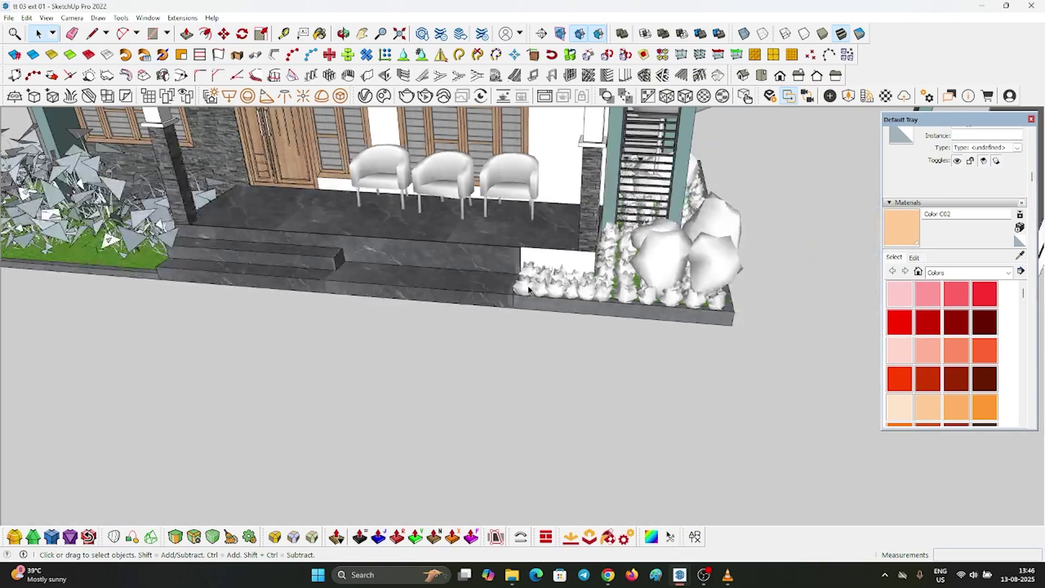
{"action": "double_click", "coordinate": [719, 361]}
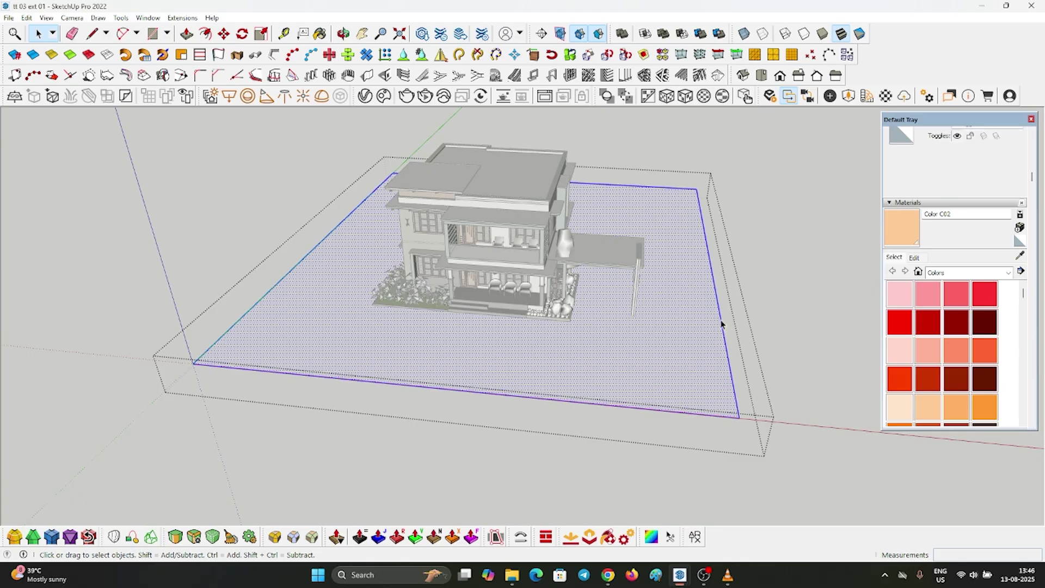
{"action": "scroll", "coordinate": [693, 323], "scroll_direction": "up", "scroll_amount": 3}
{"action": "key", "text": "m"}
{"action": "scroll", "coordinate": [714, 329], "scroll_direction": "up", "scroll_amount": 3}
{"action": "left_click", "coordinate": [714, 330]}
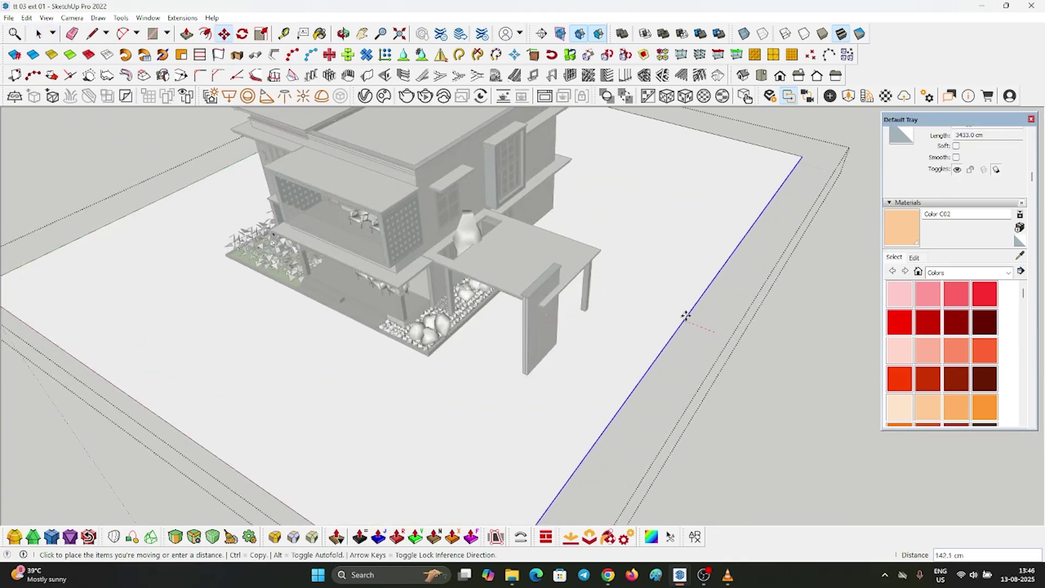
{"action": "left_click", "coordinate": [535, 368]}
Move the porch-side ground edge 100 cm outward from the car porch wall and check the gap with the Tape Measure
{"action": "scroll", "coordinate": [522, 371], "scroll_direction": "up", "scroll_amount": 5}
{"action": "left_click", "coordinate": [484, 366]}
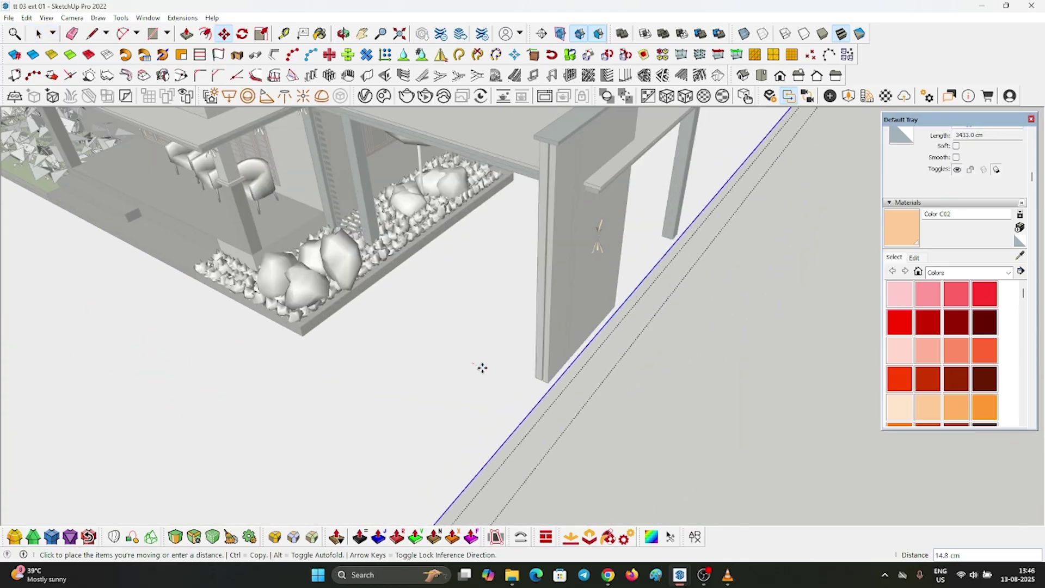
{"action": "left_click", "coordinate": [488, 363]}
{"action": "type", "text": "60"}
{"action": "key", "text": "Return"}
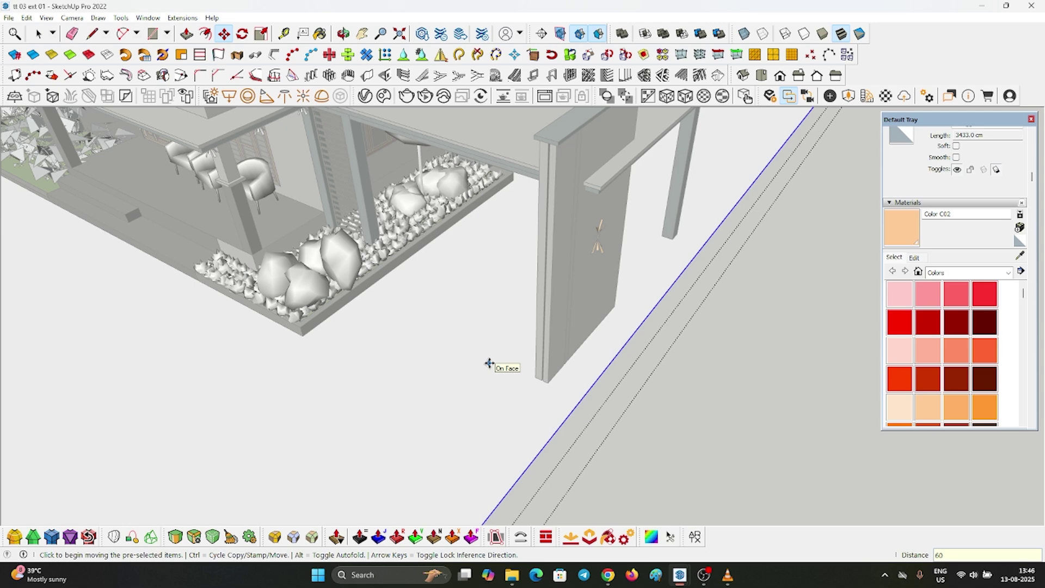
{"action": "type", "text": "100"}
{"action": "key", "text": "Return"}
{"action": "scroll", "coordinate": [628, 359], "scroll_direction": "up", "scroll_amount": 3}
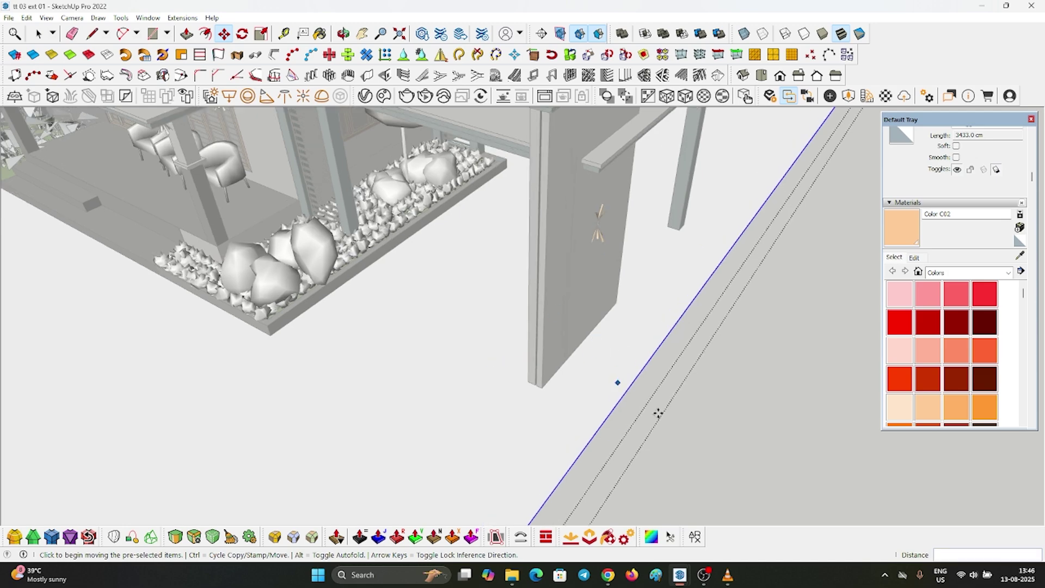
{"action": "key", "text": "t"}
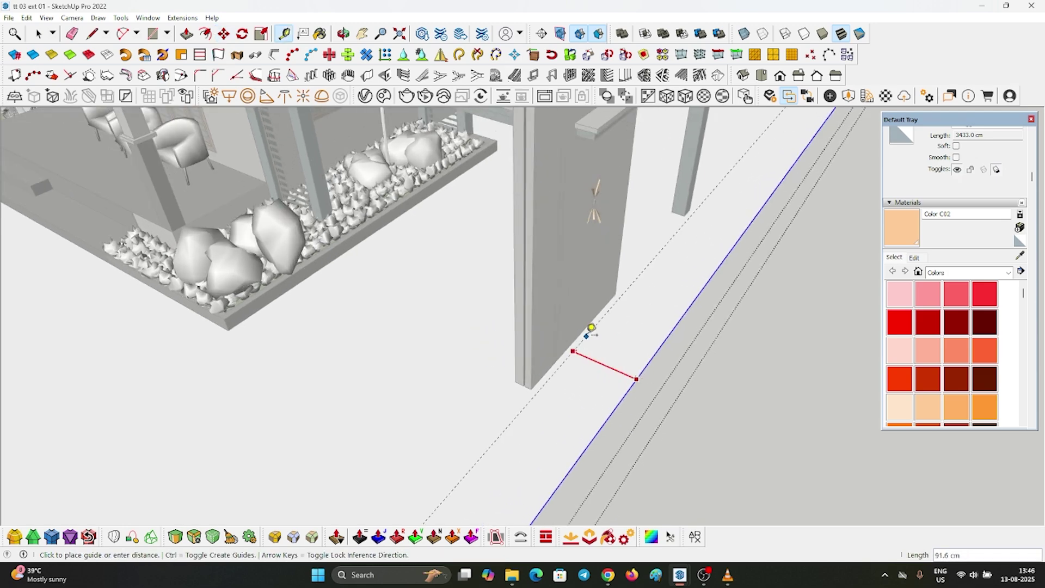
{"action": "scroll", "coordinate": [371, 415], "scroll_direction": "down", "scroll_amount": 8}
Move the rear ground edge in to the back of the house and offset it 100 cm outward
{"action": "key", "text": "space"}
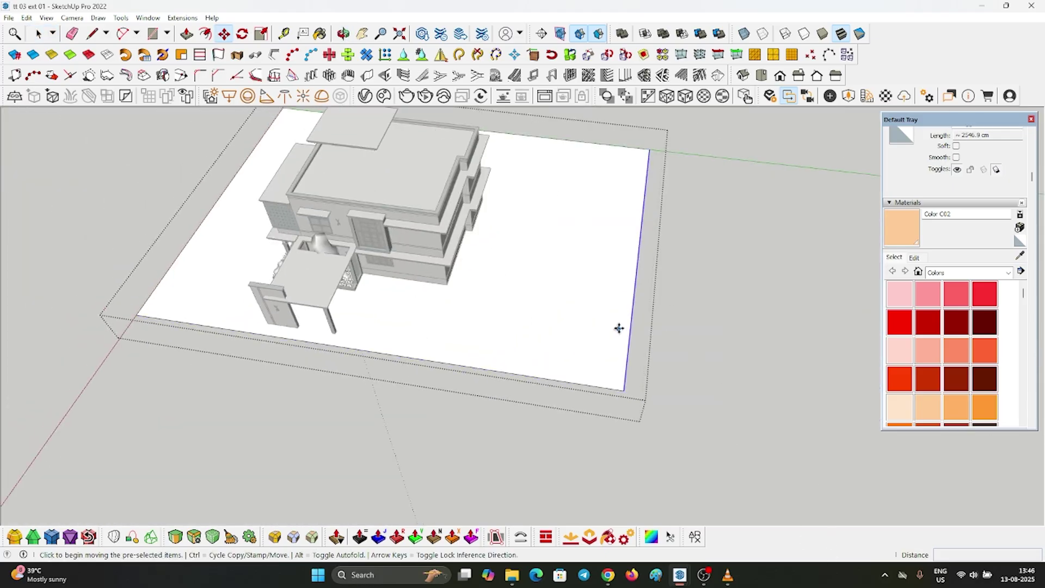
{"action": "left_click", "coordinate": [492, 278]}
{"action": "scroll", "coordinate": [443, 305], "scroll_direction": "up", "scroll_amount": 5}
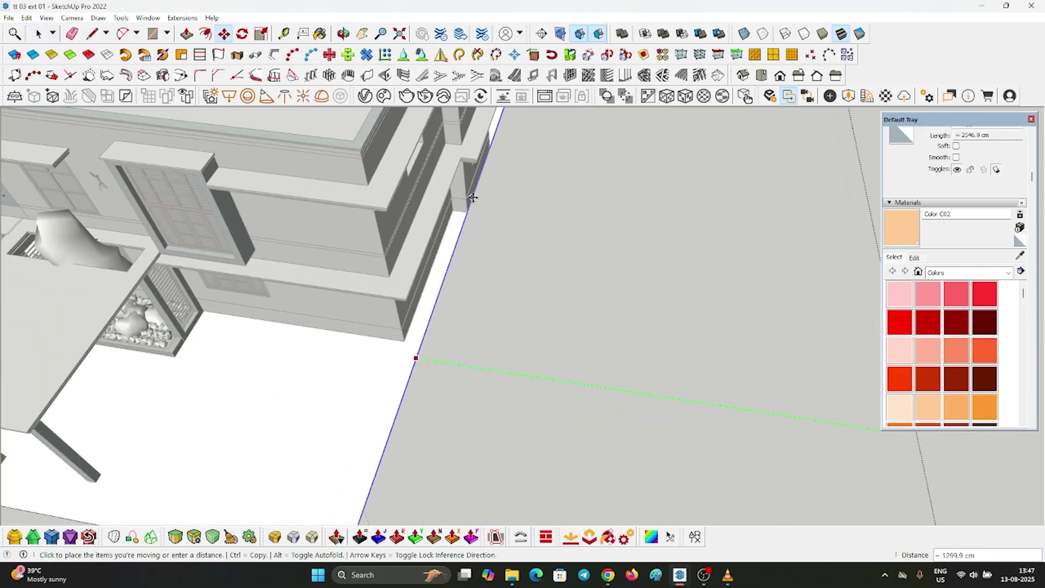
{"action": "left_click_drag", "start_coordinate": [450, 257], "coordinate": [531, 267]}
{"action": "scroll", "coordinate": [529, 265], "scroll_direction": "down", "scroll_amount": 6}
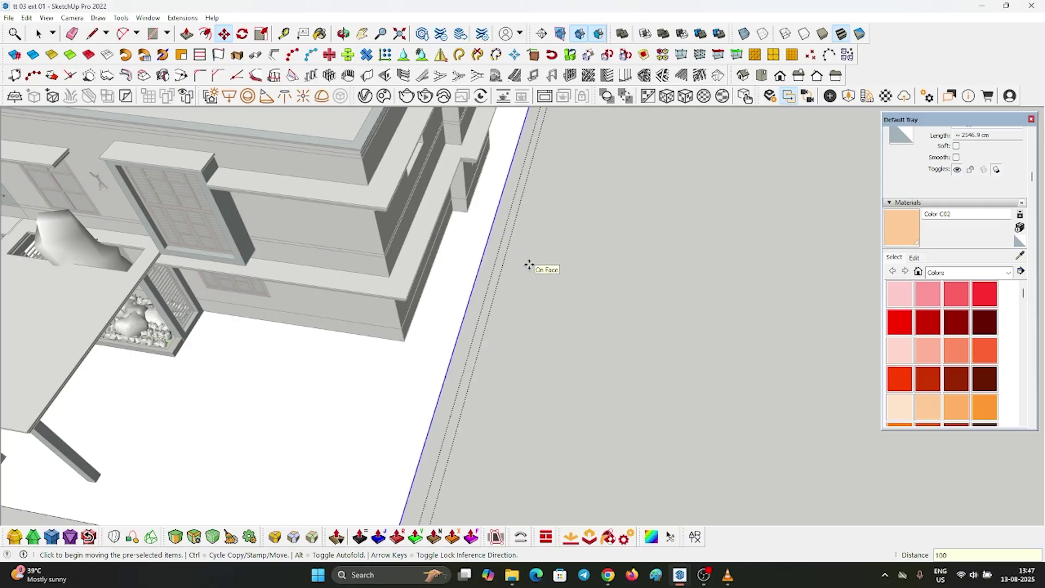
Align the garden-side ground edge with the outer face of the planter kerb and shift it outward to leave a margin
{"action": "middle_click_drag", "start_coordinate": [414, 345], "coordinate": [616, 201]}
{"action": "key", "text": "space"}
{"action": "key", "text": "m"}
{"action": "scroll", "coordinate": [658, 298], "scroll_direction": "up", "scroll_amount": 5}
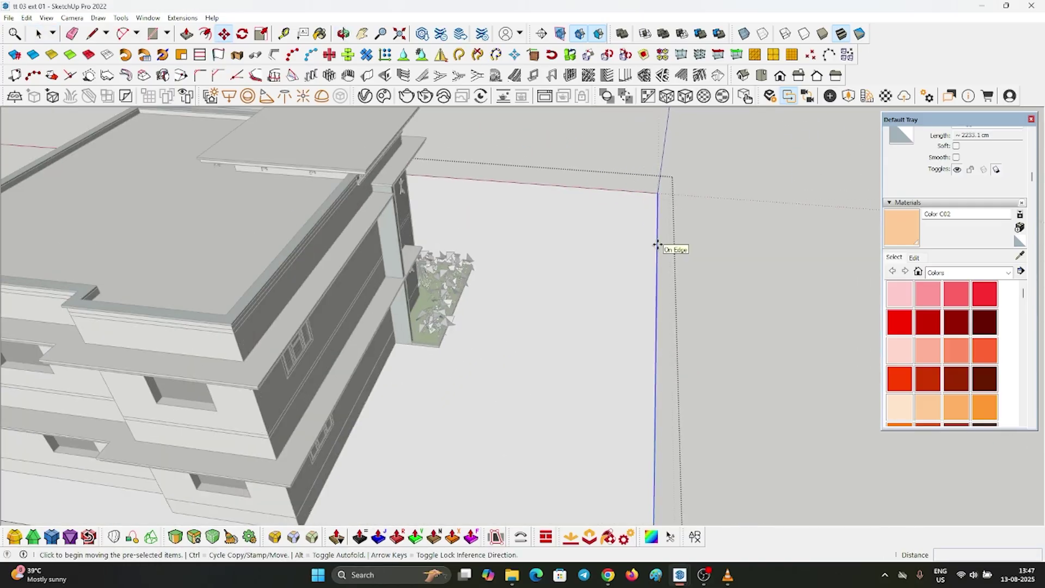
{"action": "left_click_drag", "start_coordinate": [661, 242], "coordinate": [638, 237]}
{"action": "scroll", "coordinate": [441, 338], "scroll_direction": "up", "scroll_amount": 8}
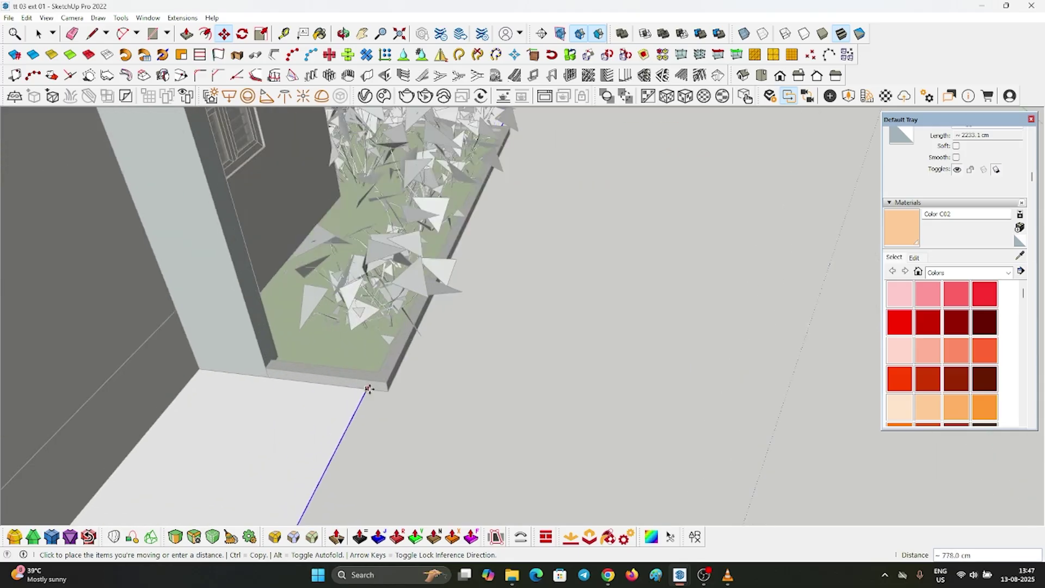
{"action": "left_click", "coordinate": [397, 395]}
{"action": "scroll", "coordinate": [516, 369], "scroll_direction": "down", "scroll_amount": 5}
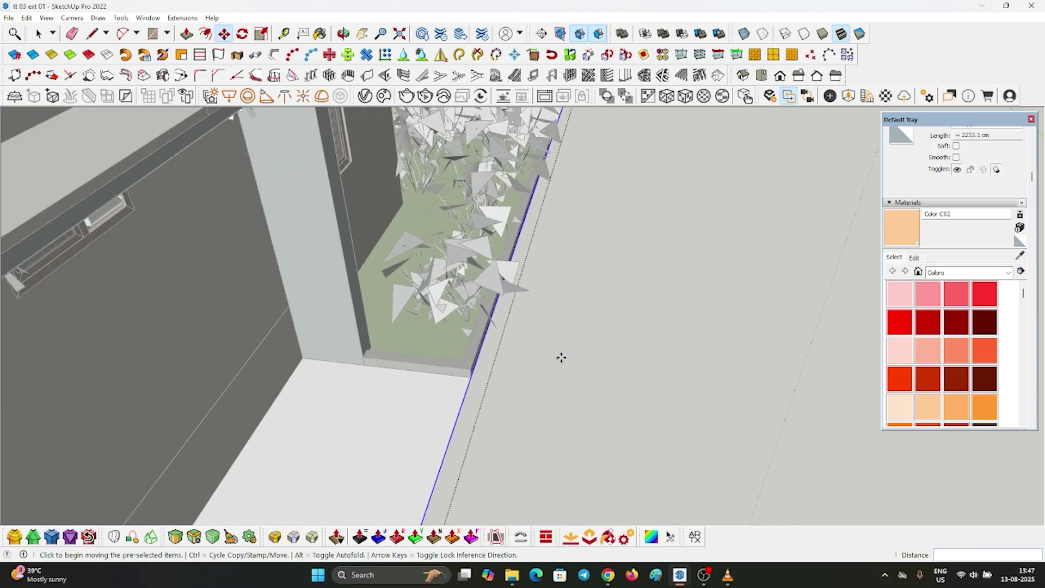
{"action": "scroll", "coordinate": [406, 388], "scroll_direction": "up", "scroll_amount": 3}
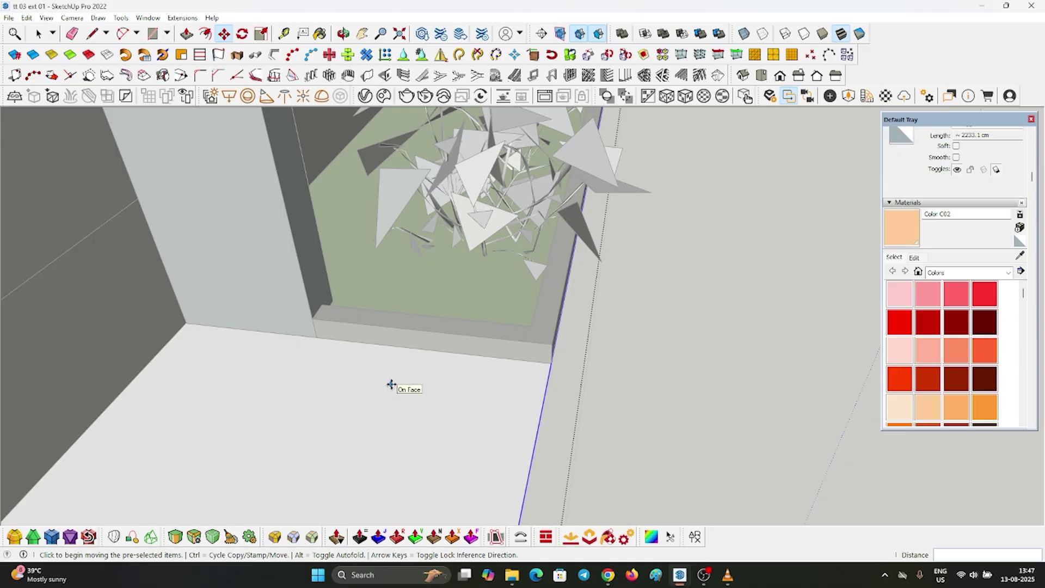
{"action": "left_click", "coordinate": [375, 380]}
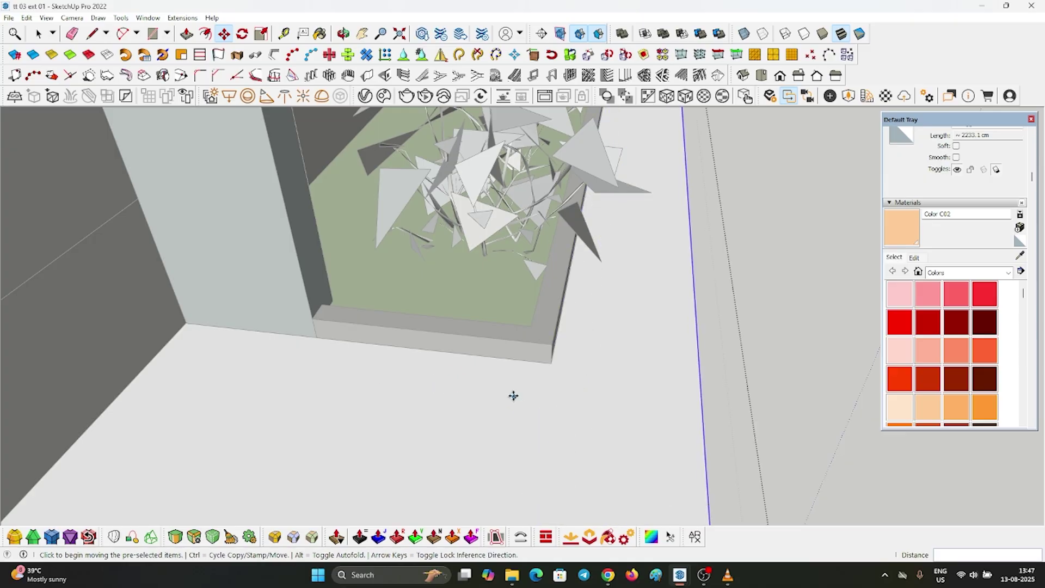
Realign the garden-side ground edge with the planter kerb corner and move it 100 cm outward
{"action": "mouse_move", "coordinate": [513, 395]}
{"action": "middle_mouse_down"}
{"action": "mouse_move", "coordinate": [574, 369]}
{"action": "mouse_move", "coordinate": [559, 381]}
{"action": "middle_mouse_up"}
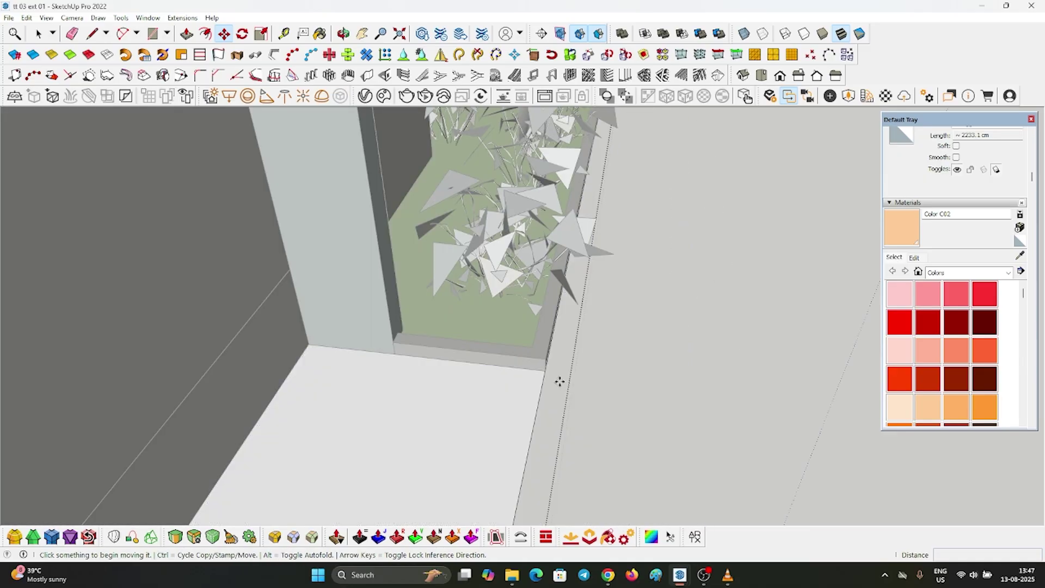
{"action": "key", "text": "space"}
{"action": "key", "text": "m"}
{"action": "scroll", "coordinate": [534, 383], "scroll_direction": "up", "scroll_amount": 2}
{"action": "left_click", "coordinate": [470, 372]}
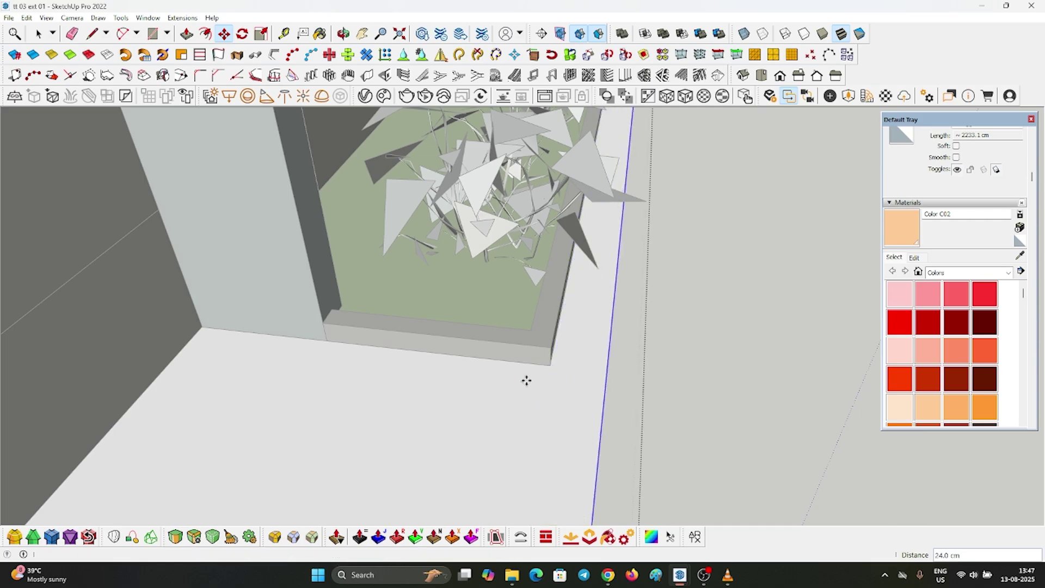
{"action": "type", "text": "100"}
{"action": "key", "text": "Return"}
{"action": "key", "text": "space"}
Place a Tape Measure guide on the ground parallel to the outer edge of the front planter kerb
{"action": "scroll", "coordinate": [501, 371], "scroll_direction": "down", "scroll_amount": 4}
{"action": "middle_click_drag", "start_coordinate": [435, 370], "coordinate": [147, 349]}
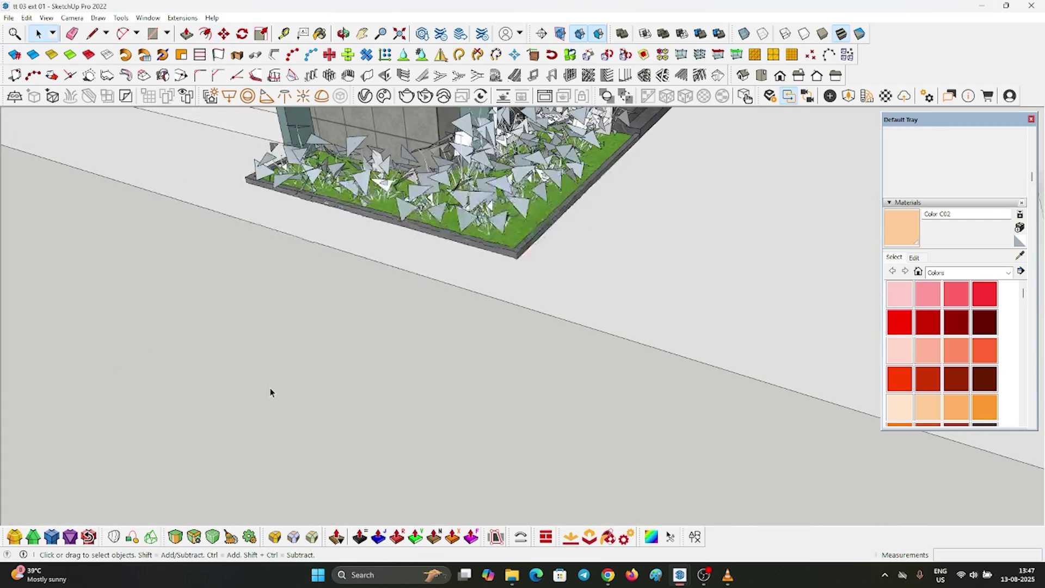
{"action": "scroll", "coordinate": [299, 408], "scroll_direction": "down", "scroll_amount": 4}
{"action": "middle_click_drag", "start_coordinate": [332, 422], "coordinate": [387, 433]}
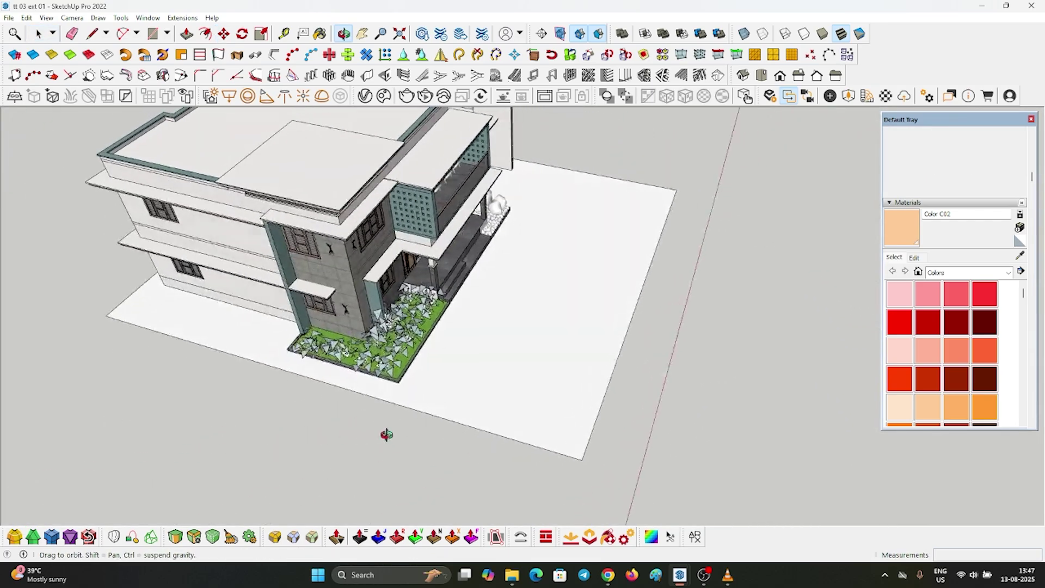
{"action": "scroll", "coordinate": [403, 353], "scroll_direction": "up", "scroll_amount": 4}
{"action": "key", "text": "t"}
{"action": "scroll", "coordinate": [402, 349], "scroll_direction": "up", "scroll_amount": 6}
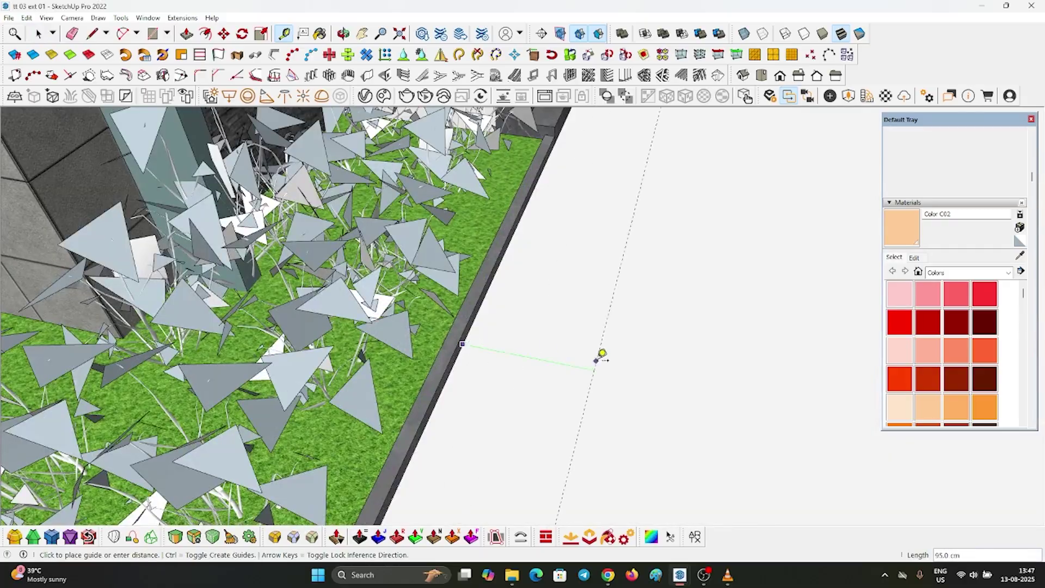
{"action": "scroll", "coordinate": [544, 381], "scroll_direction": "down", "scroll_amount": 8}
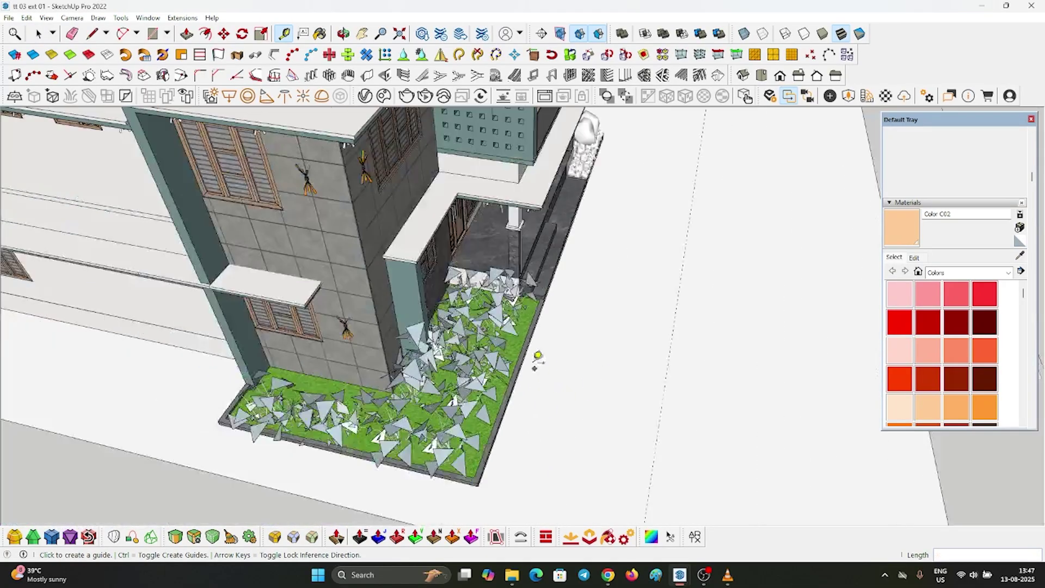
Open the ground group and move its front edge in to the guide line in front of the planter
{"action": "middle_click_drag", "start_coordinate": [588, 327], "coordinate": [615, 303]}
{"action": "key", "text": "space"}
{"action": "double_click", "coordinate": [615, 303]}
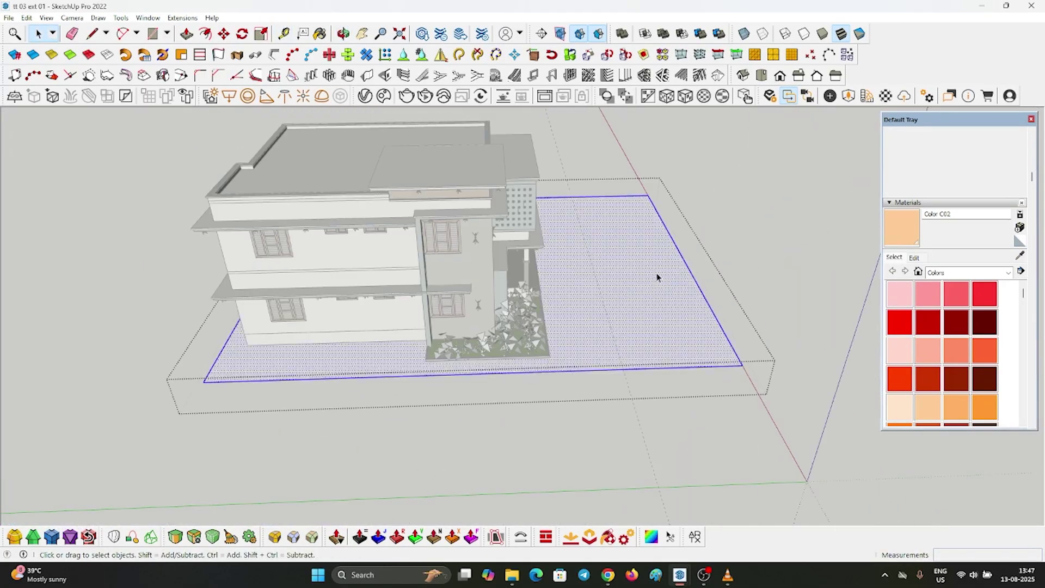
{"action": "scroll", "coordinate": [676, 251], "scroll_direction": "up", "scroll_amount": 6}
{"action": "key", "text": "m"}
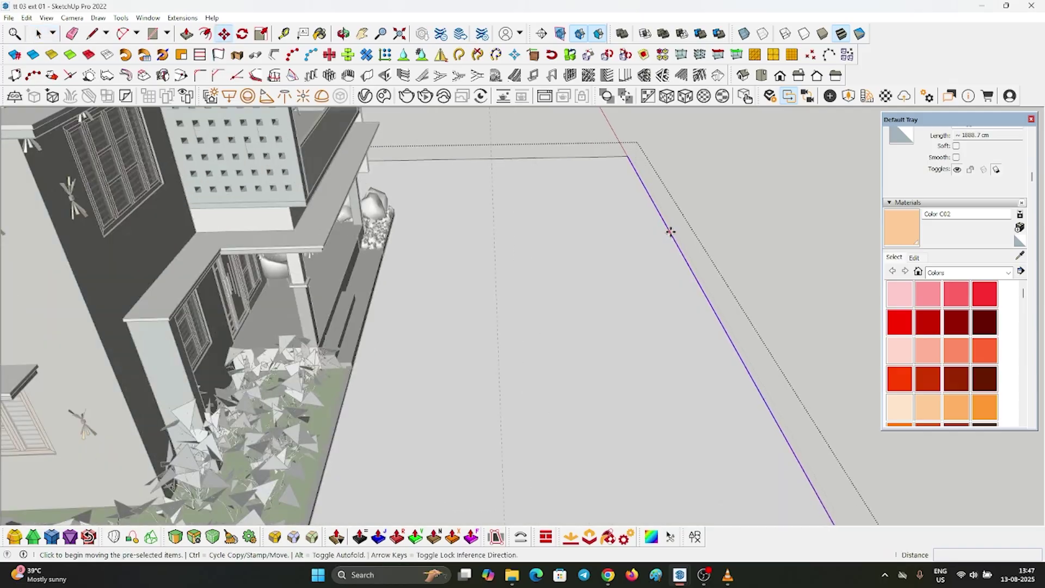
{"action": "left_click", "coordinate": [670, 233]}
{"action": "left_click", "coordinate": [493, 243]}
{"action": "key", "text": "space"}
{"action": "left_click", "coordinate": [587, 294]}
{"action": "scroll", "coordinate": [589, 296], "scroll_direction": "down", "scroll_amount": 5}
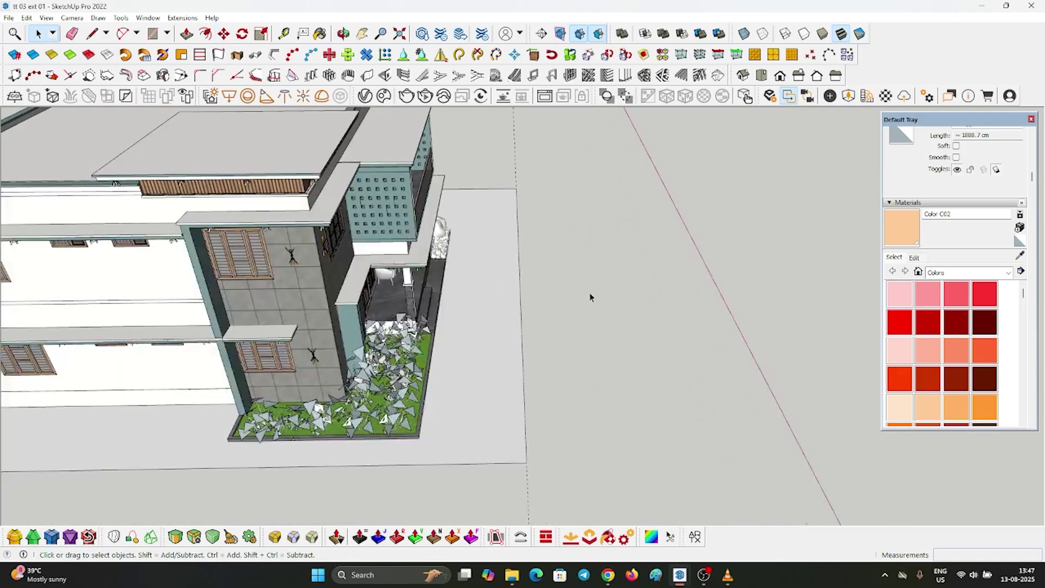
Draw a rectangle on the ground corner beside the car porch and erase it to leave an L-shaped notch
{"action": "middle_click_drag", "start_coordinate": [590, 296], "coordinate": [261, 228]}
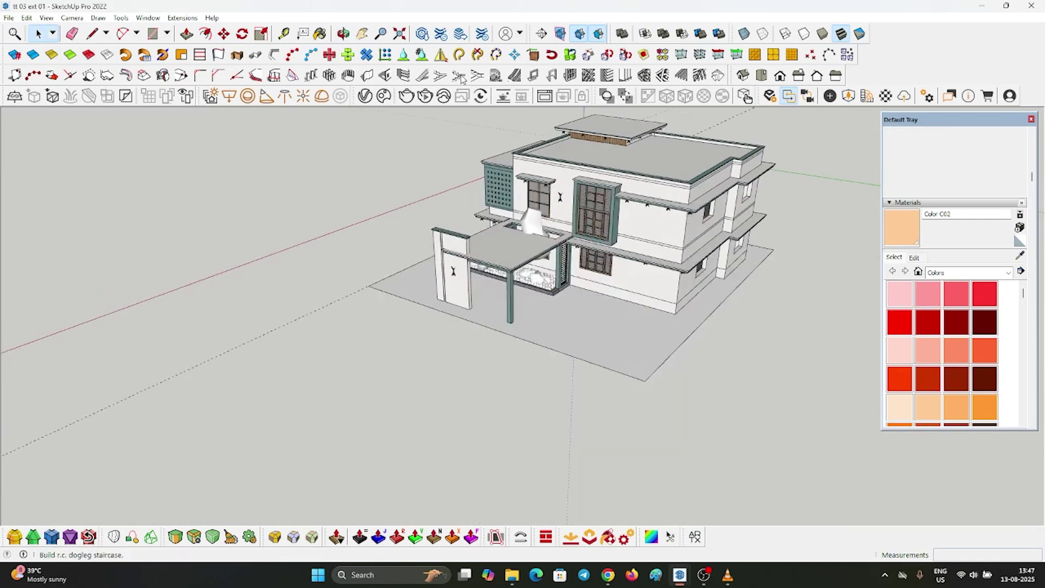
{"action": "scroll", "coordinate": [492, 302], "scroll_direction": "up", "scroll_amount": 3}
{"action": "middle_click_drag", "start_coordinate": [492, 303], "coordinate": [484, 346]}
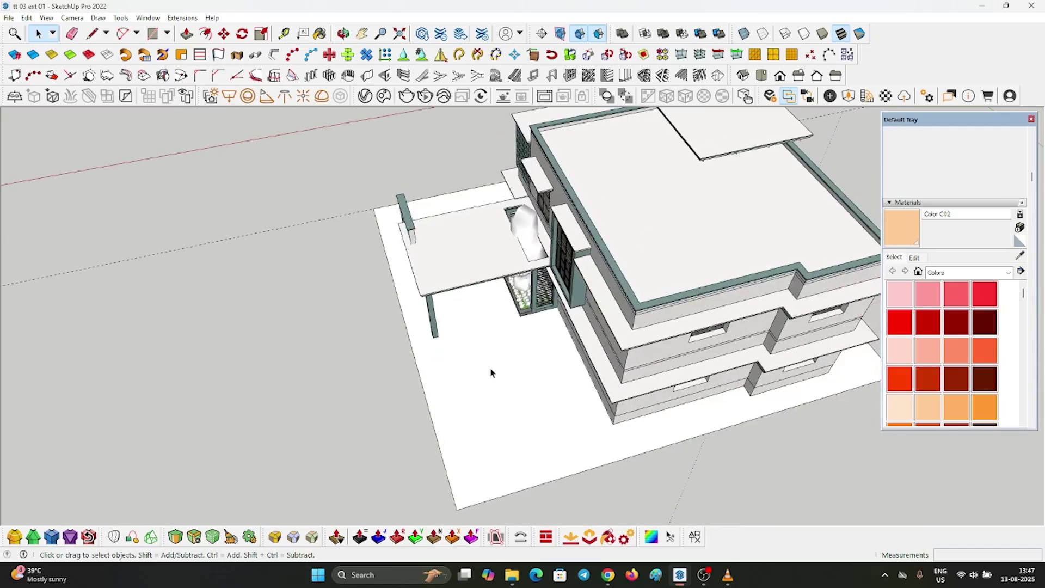
{"action": "double_click", "coordinate": [439, 384]}
{"action": "left_click", "coordinate": [436, 373]}
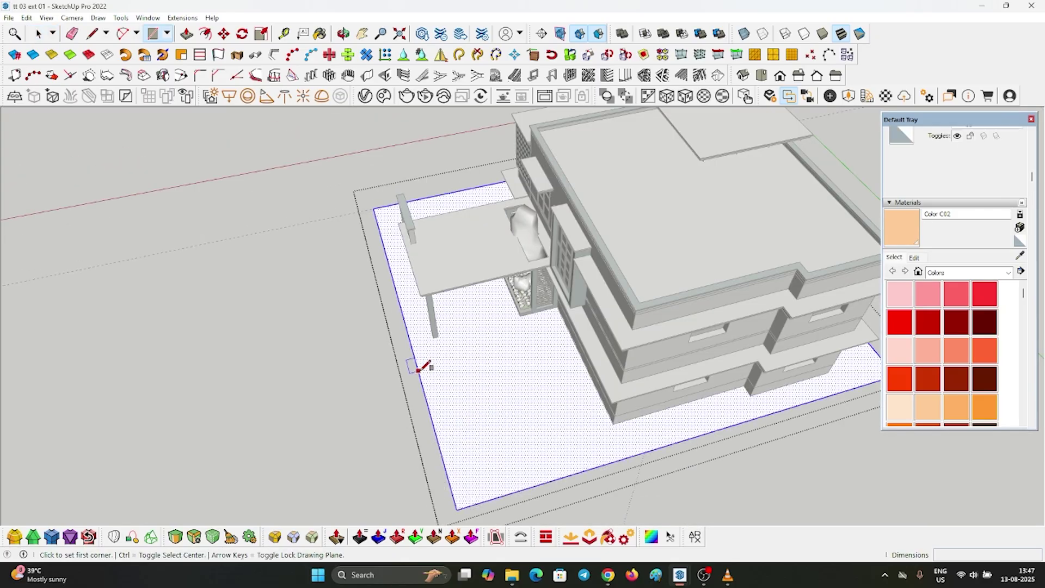
{"action": "left_click", "coordinate": [592, 467]}
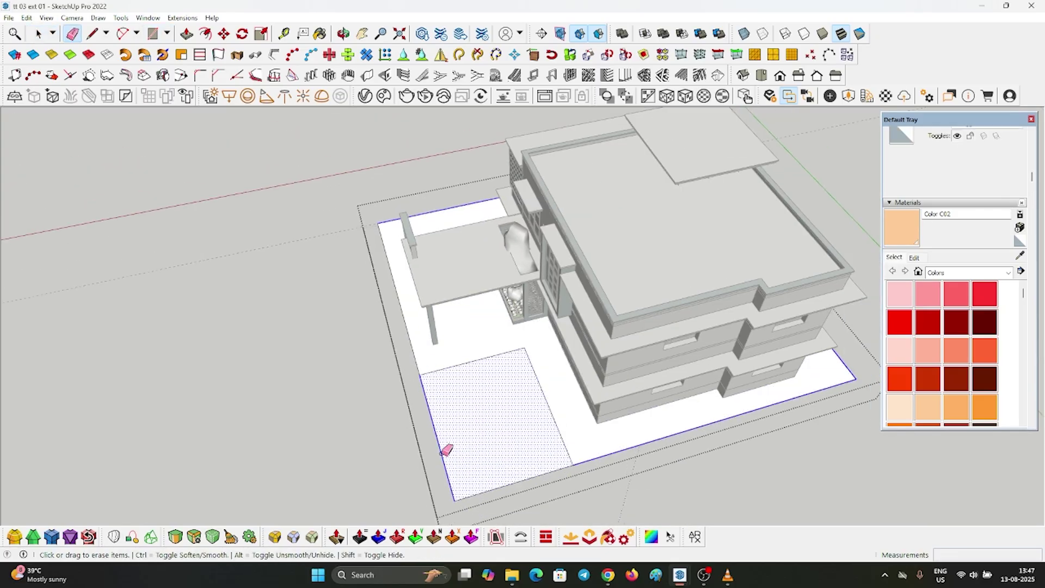
{"action": "middle_click_drag", "start_coordinate": [483, 497], "coordinate": [513, 378]}
{"action": "key", "text": "space"}
{"action": "scroll", "coordinate": [546, 369], "scroll_direction": "up", "scroll_amount": 3}
Move the notch edge that runs along the side of the house outward, away from the house wall
{"action": "double_click", "coordinate": [532, 381]}
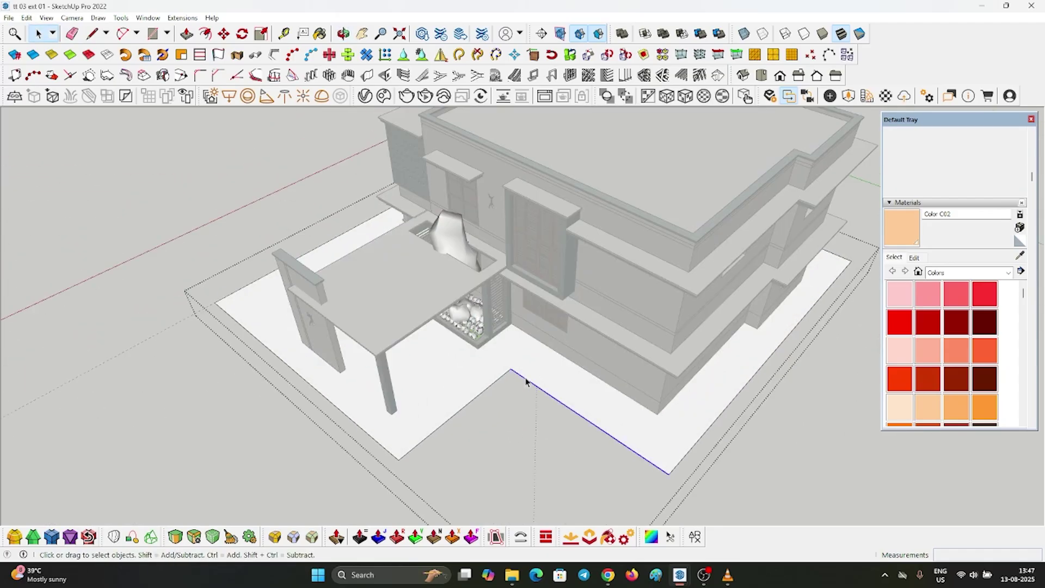
{"action": "left_click", "coordinate": [525, 381]}
{"action": "scroll", "coordinate": [522, 379], "scroll_direction": "up", "scroll_amount": 2}
{"action": "key", "text": "m"}
{"action": "left_click", "coordinate": [504, 366]}
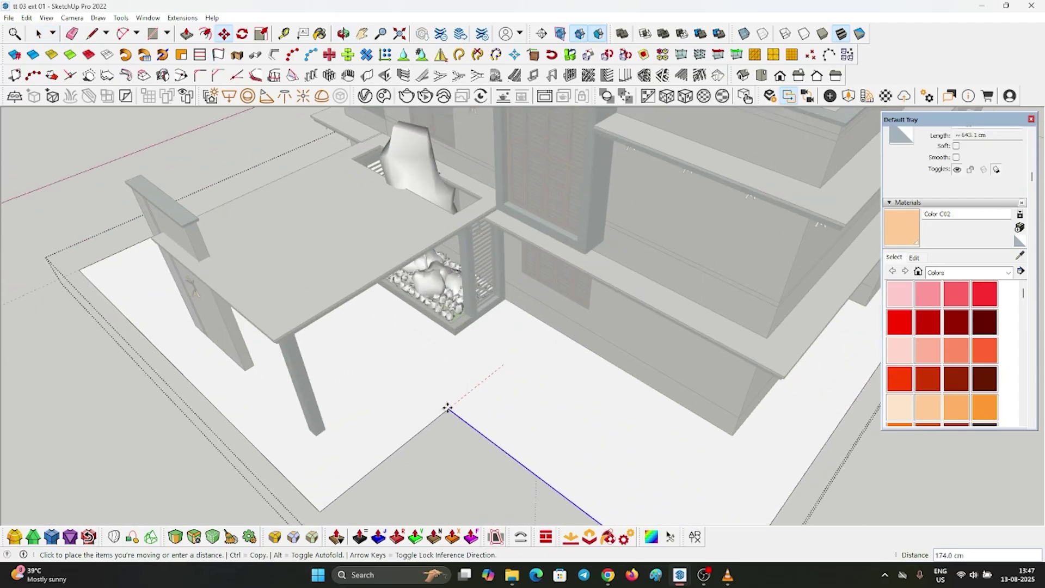
{"action": "scroll", "coordinate": [506, 344], "scroll_direction": "down", "scroll_amount": 6}
{"action": "left_click", "coordinate": [648, 419]}
{"action": "middle_click_drag", "start_coordinate": [648, 419], "coordinate": [599, 369]}
{"action": "scroll", "coordinate": [509, 294], "scroll_direction": "down", "scroll_amount": 2}
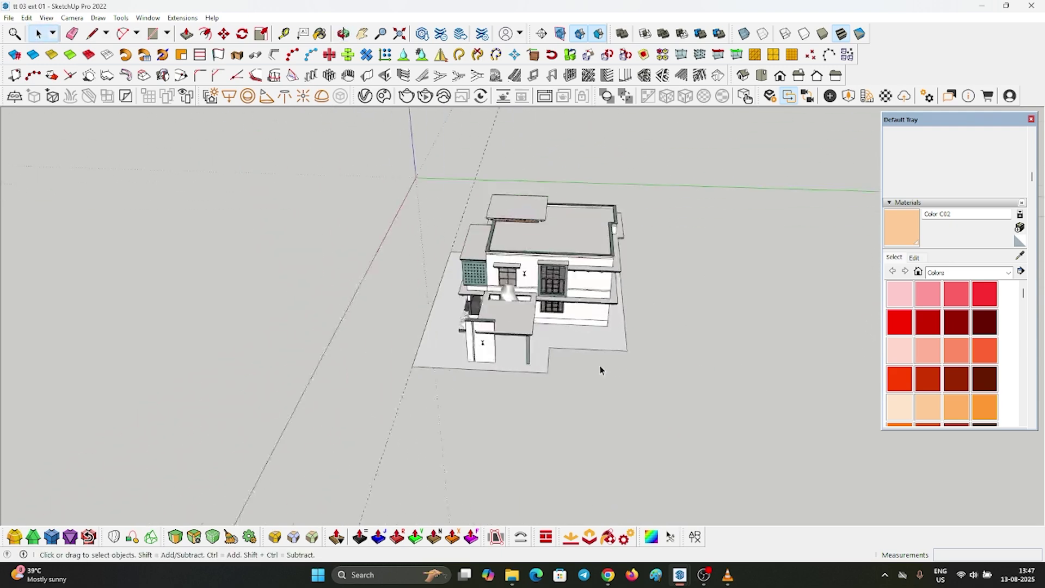
Open the ground group and offset the outline of its face 200 cm outward
{"action": "scroll", "coordinate": [635, 343], "scroll_direction": "up", "scroll_amount": 3}
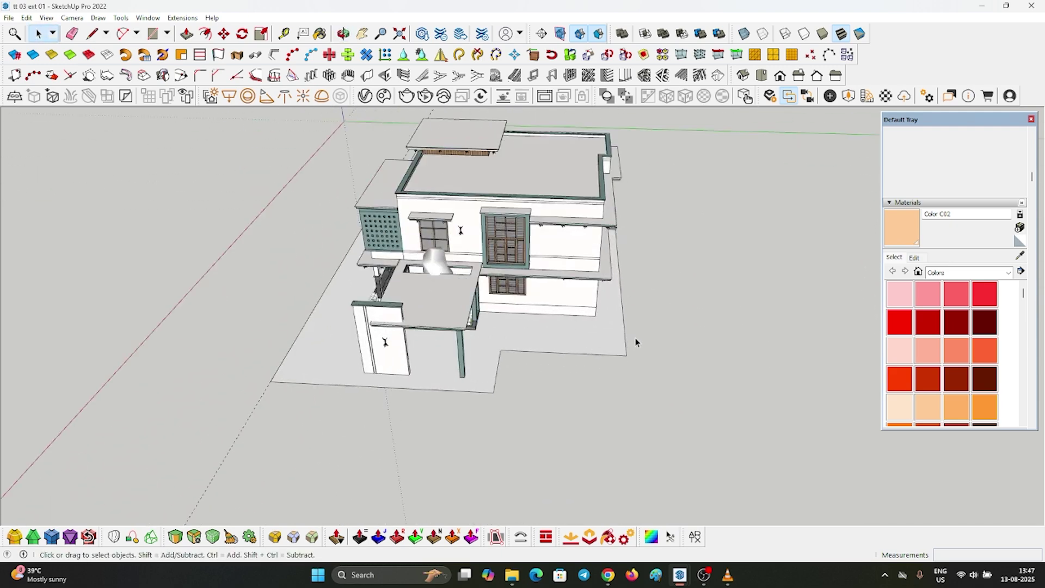
{"action": "scroll", "coordinate": [669, 409], "scroll_direction": "down", "scroll_amount": 3}
{"action": "middle_click_drag", "start_coordinate": [637, 403], "coordinate": [436, 341]}
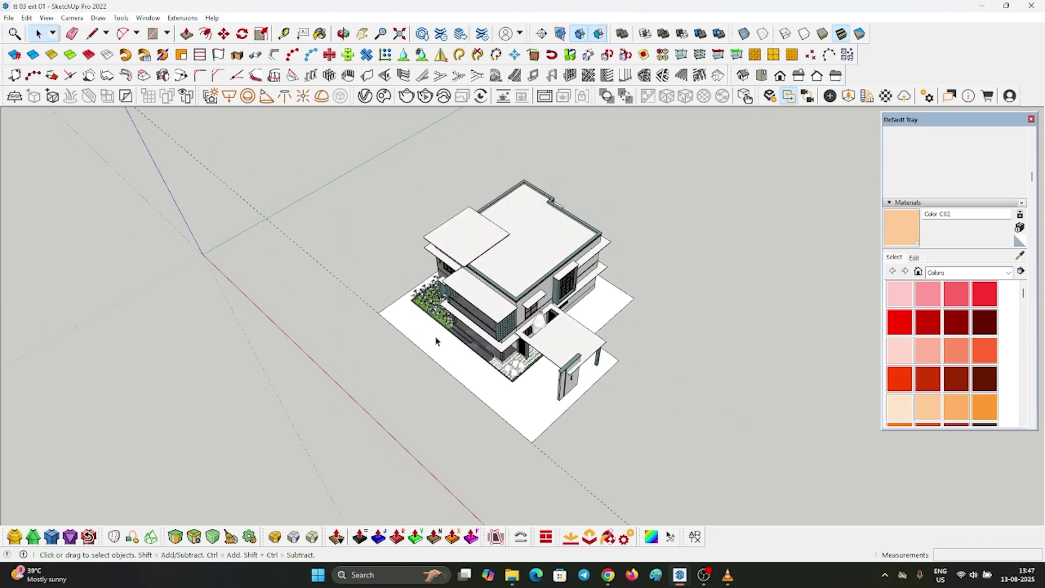
{"action": "scroll", "coordinate": [391, 315], "scroll_direction": "up", "scroll_amount": 5}
{"action": "scroll", "coordinate": [384, 316], "scroll_direction": "down", "scroll_amount": 4}
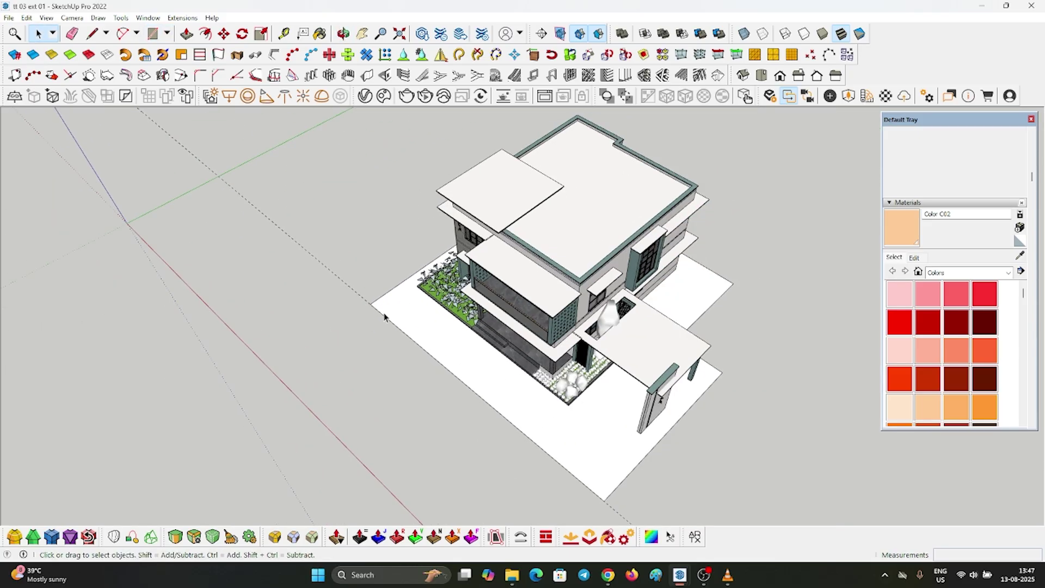
{"action": "scroll", "coordinate": [590, 343], "scroll_direction": "down", "scroll_amount": 1}
{"action": "mouse_move", "coordinate": [590, 343]}
{"action": "middle_mouse_down"}
{"action": "mouse_move", "coordinate": [410, 331]}
{"action": "mouse_move", "coordinate": [576, 347]}
{"action": "middle_mouse_up"}
{"action": "scroll", "coordinate": [559, 348], "scroll_direction": "up", "scroll_amount": 2}
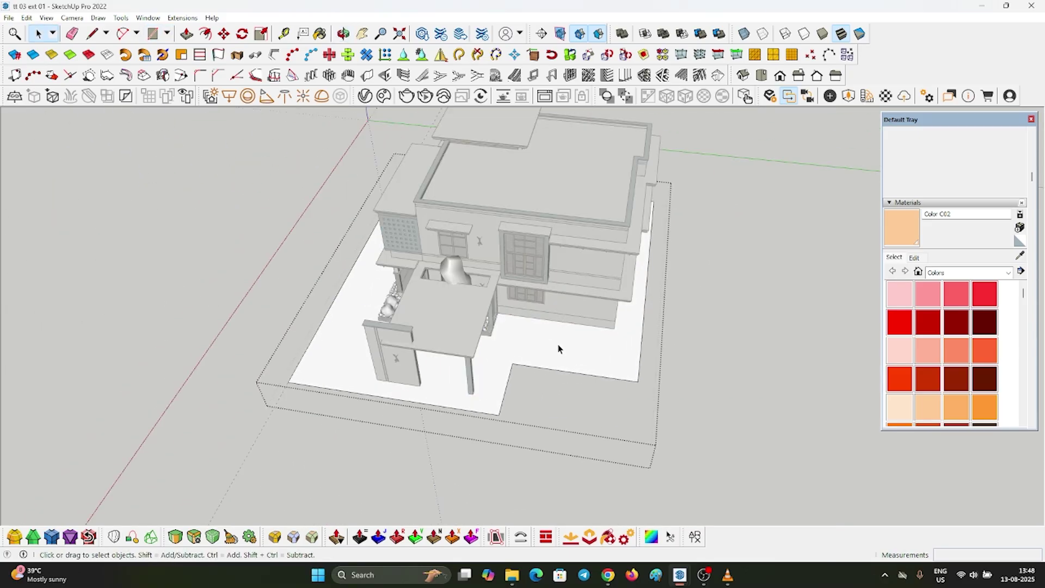
{"action": "scroll", "coordinate": [555, 346], "scroll_direction": "down", "scroll_amount": 2}
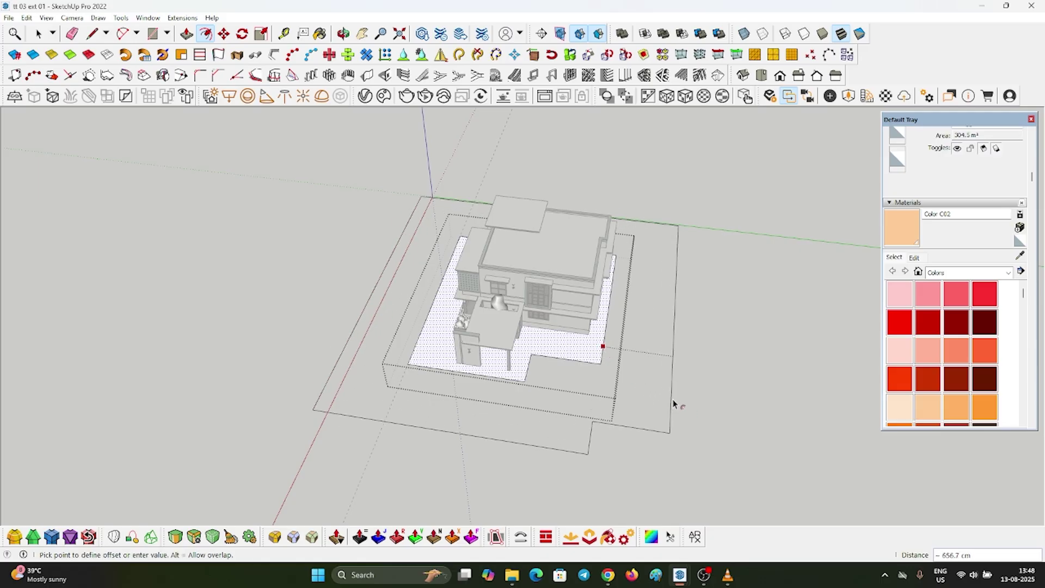
{"action": "left_click", "coordinate": [685, 409]}
{"action": "type", "text": "200"}
{"action": "key", "text": "Return"}
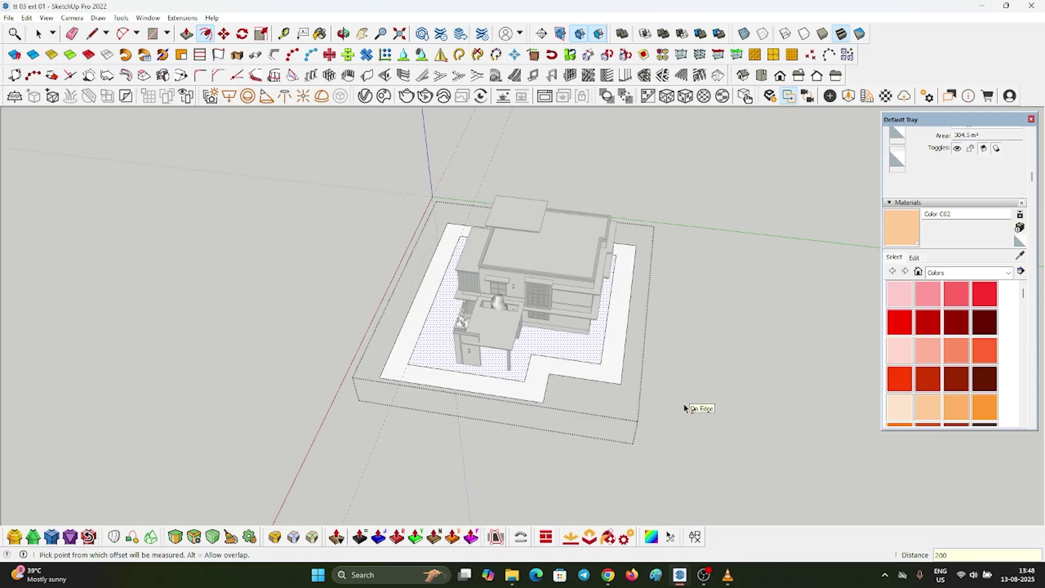
Offset the inner ground outline slightly outward to form a narrow border strip around the house area
{"action": "scroll", "coordinate": [632, 324], "scroll_direction": "up", "scroll_amount": 3}
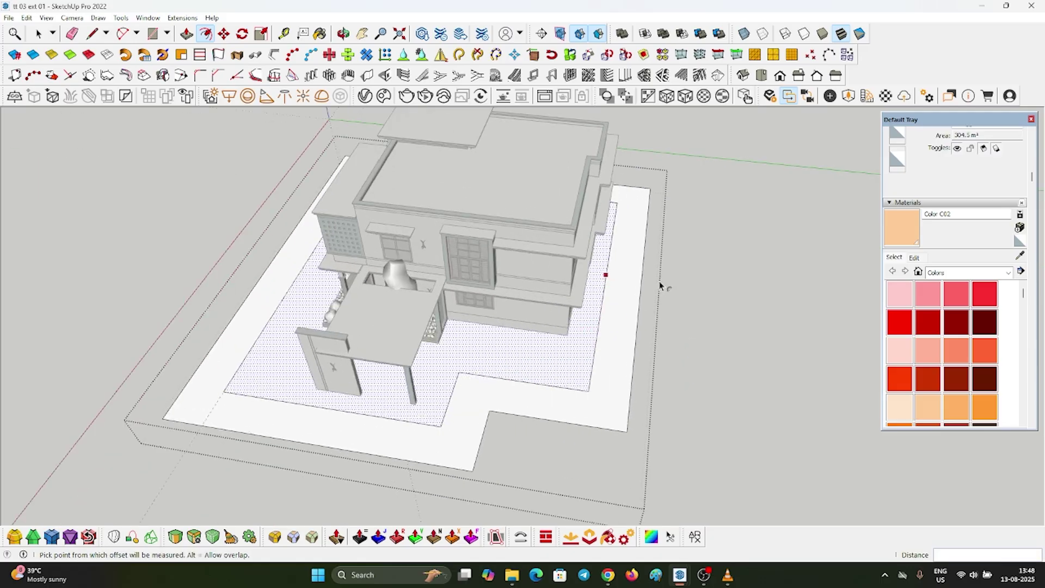
{"action": "middle_click_drag", "start_coordinate": [626, 296], "coordinate": [504, 331]}
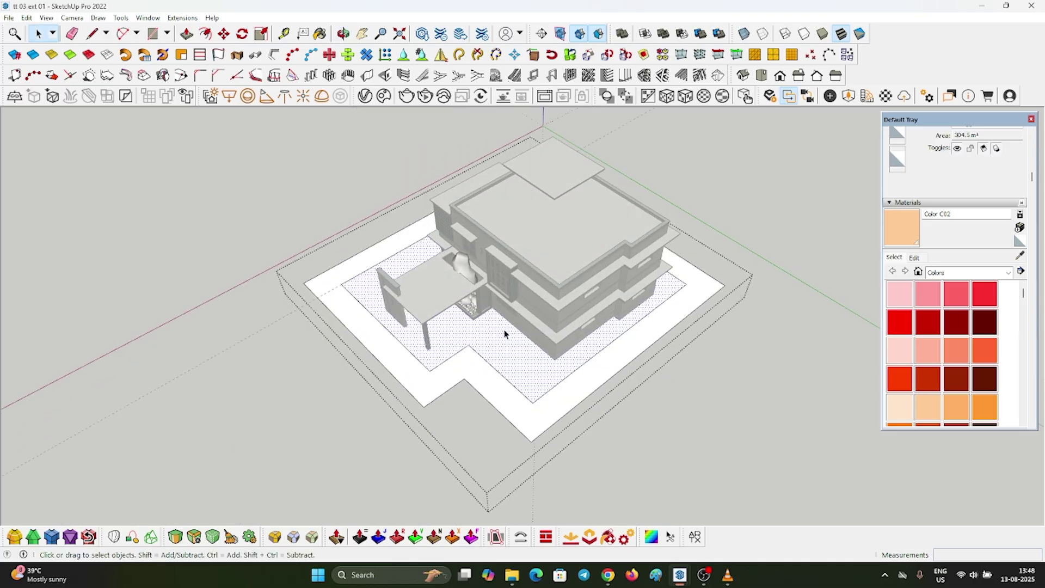
{"action": "scroll", "coordinate": [459, 326], "scroll_direction": "up", "scroll_amount": 5}
{"action": "scroll", "coordinate": [417, 288], "scroll_direction": "down", "scroll_amount": 5}
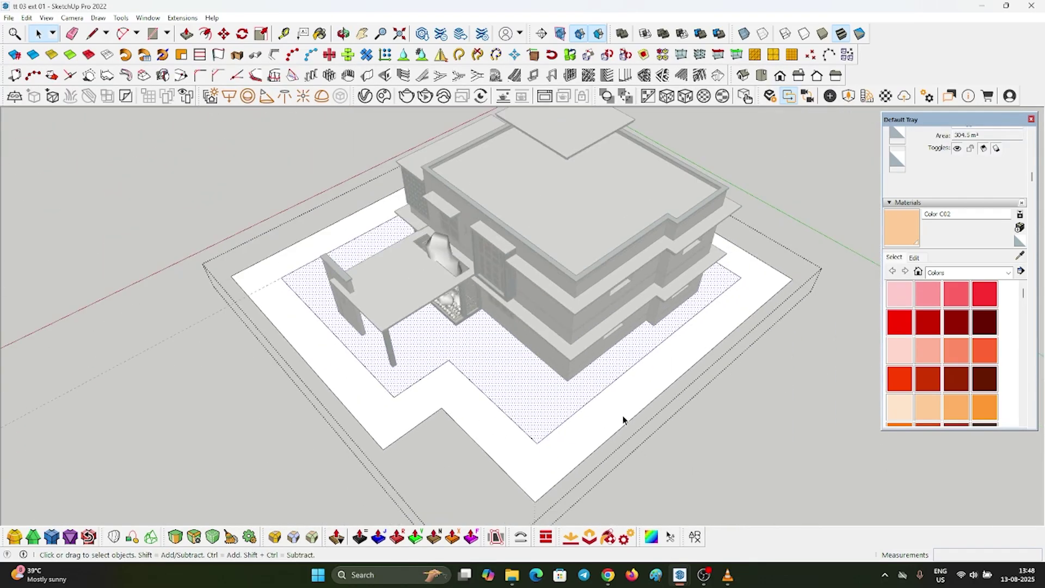
{"action": "scroll", "coordinate": [397, 378], "scroll_direction": "up", "scroll_amount": 5}
{"action": "middle_click_drag", "start_coordinate": [482, 310], "coordinate": [392, 164]}
{"action": "scroll", "coordinate": [416, 361], "scroll_direction": "up", "scroll_amount": 6}
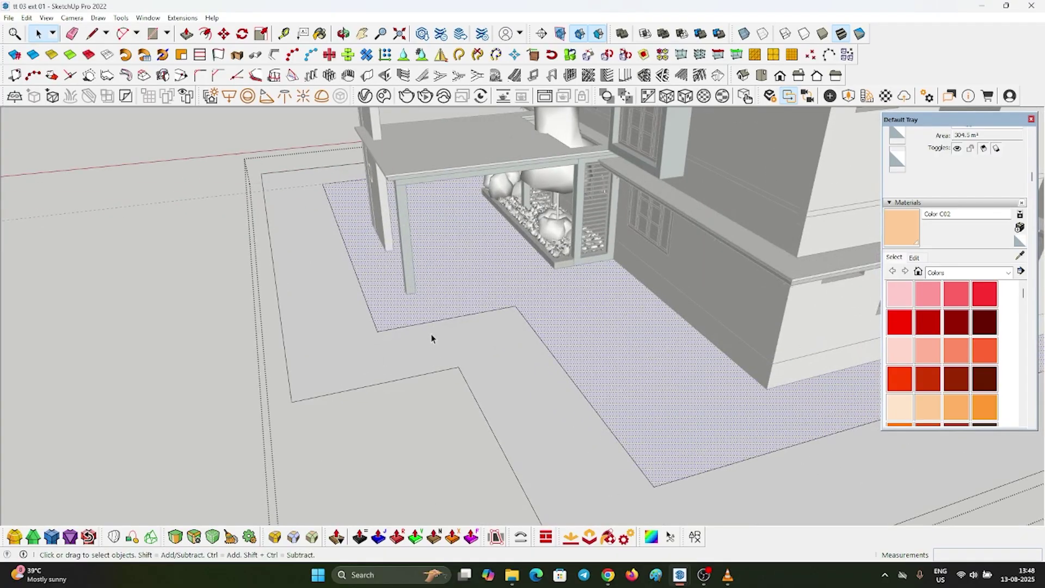
{"action": "scroll", "coordinate": [609, 366], "scroll_direction": "down", "scroll_amount": 4}
{"action": "scroll", "coordinate": [475, 319], "scroll_direction": "up", "scroll_amount": 6}
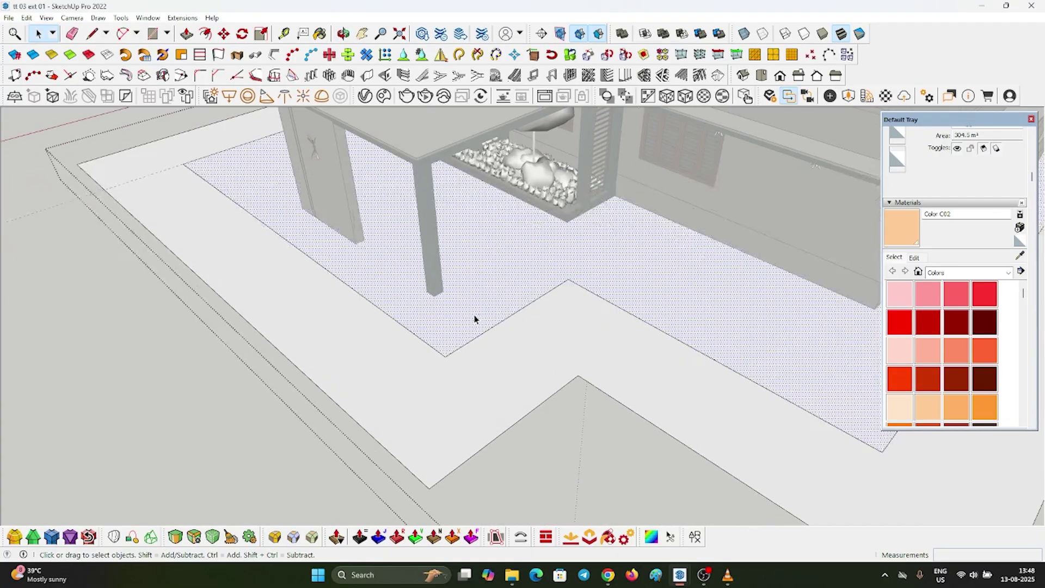
{"action": "scroll", "coordinate": [464, 390], "scroll_direction": "up", "scroll_amount": 2}
{"action": "key", "text": "f"}
{"action": "left_click", "coordinate": [437, 363]}
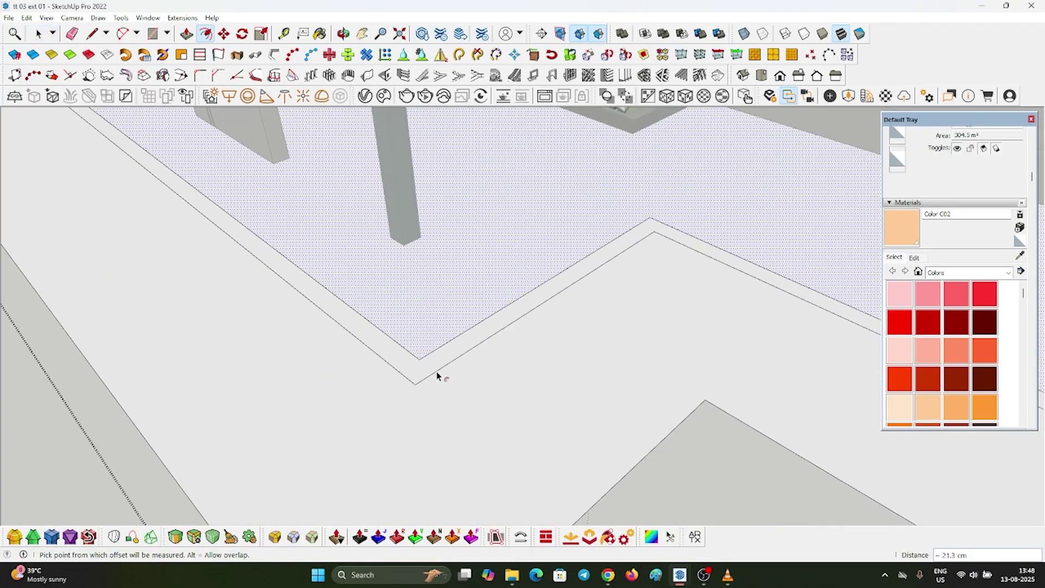
{"action": "scroll", "coordinate": [428, 368], "scroll_direction": "up", "scroll_amount": 3}
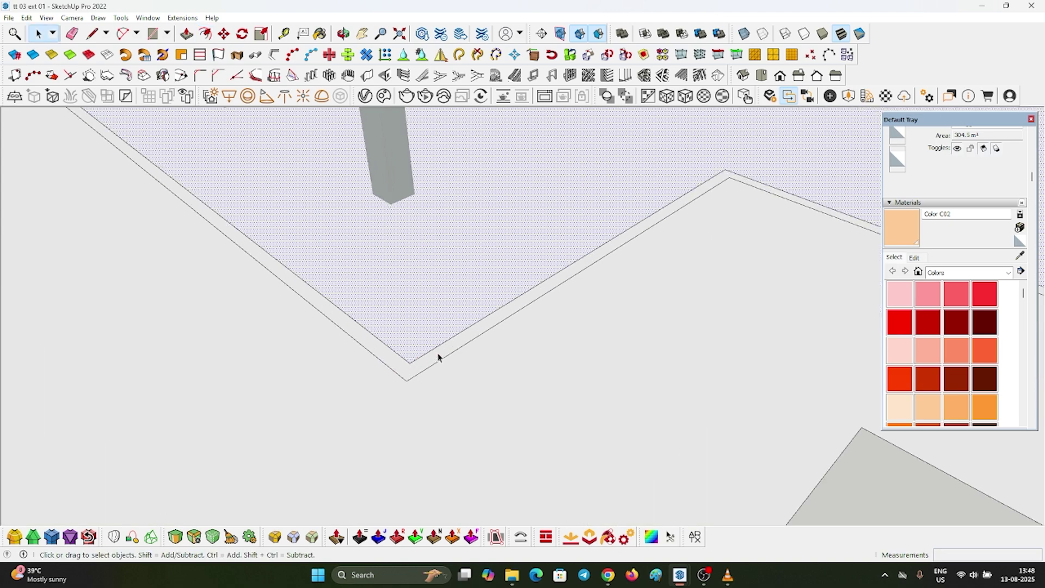
Select the narrow border strip between the two inner ground outlines and separate it from the surrounding faces
{"action": "key", "text": "space"}
{"action": "left_click", "coordinate": [395, 385]}
{"action": "left_click", "coordinate": [408, 373]}
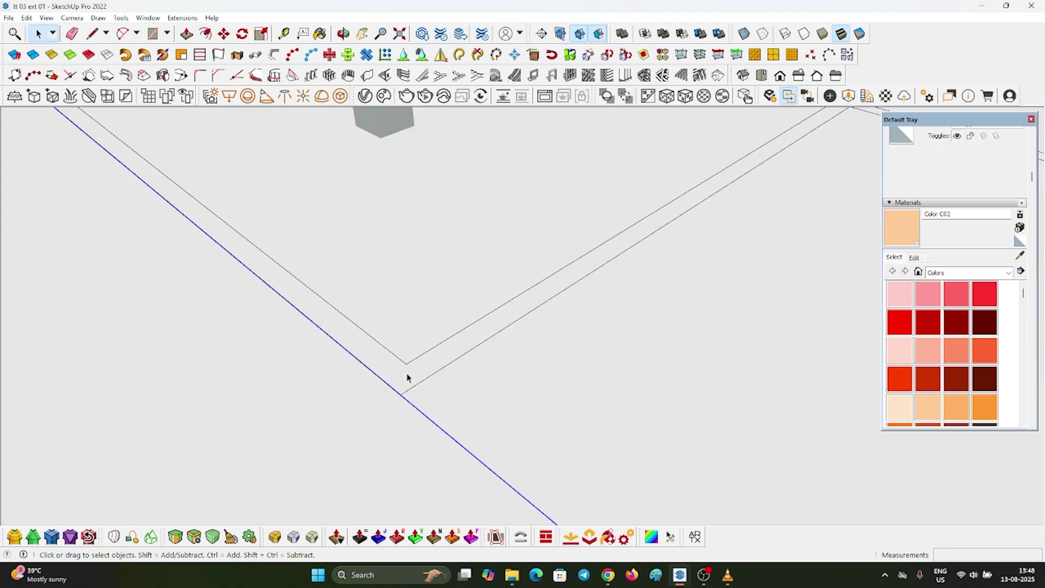
{"action": "scroll", "coordinate": [350, 415], "scroll_direction": "down", "scroll_amount": 5}
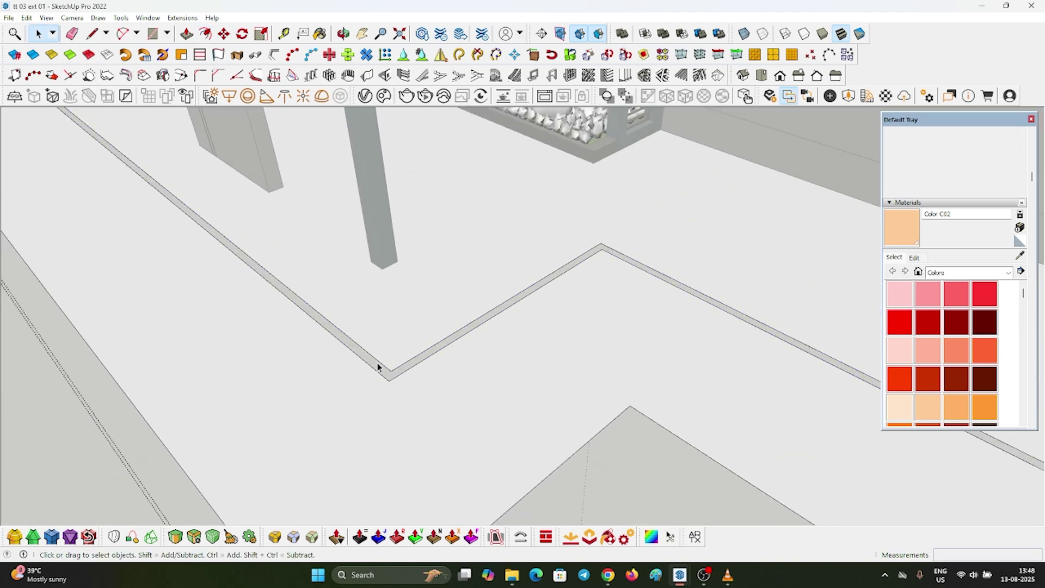
{"action": "scroll", "coordinate": [390, 362], "scroll_direction": "down", "scroll_amount": 6}
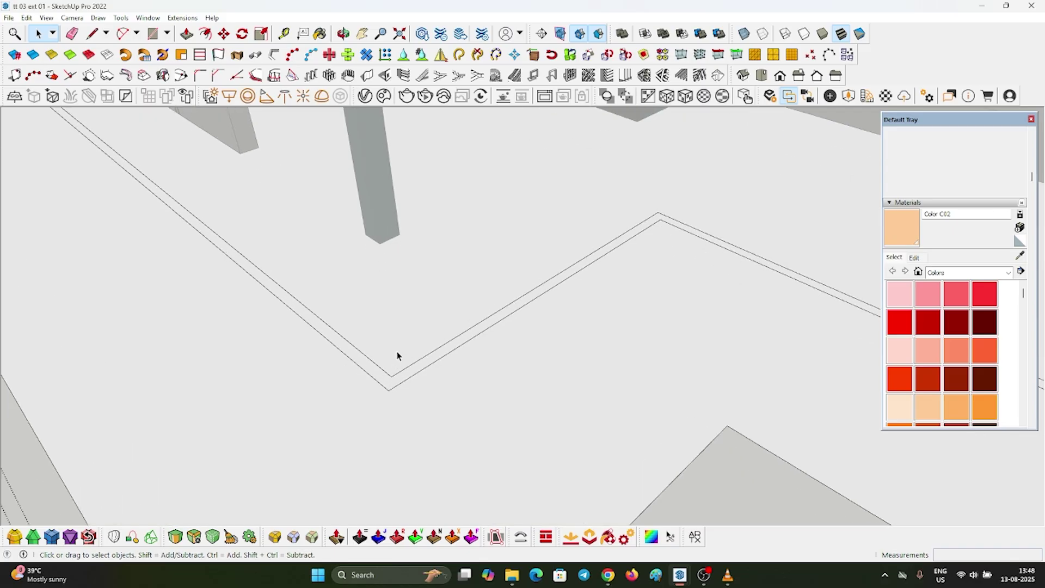
Select the wide outer ground ring with its edges and make it a separate group
{"action": "left_click", "coordinate": [443, 338]}
{"action": "scroll", "coordinate": [443, 326], "scroll_direction": "down", "scroll_amount": 2}
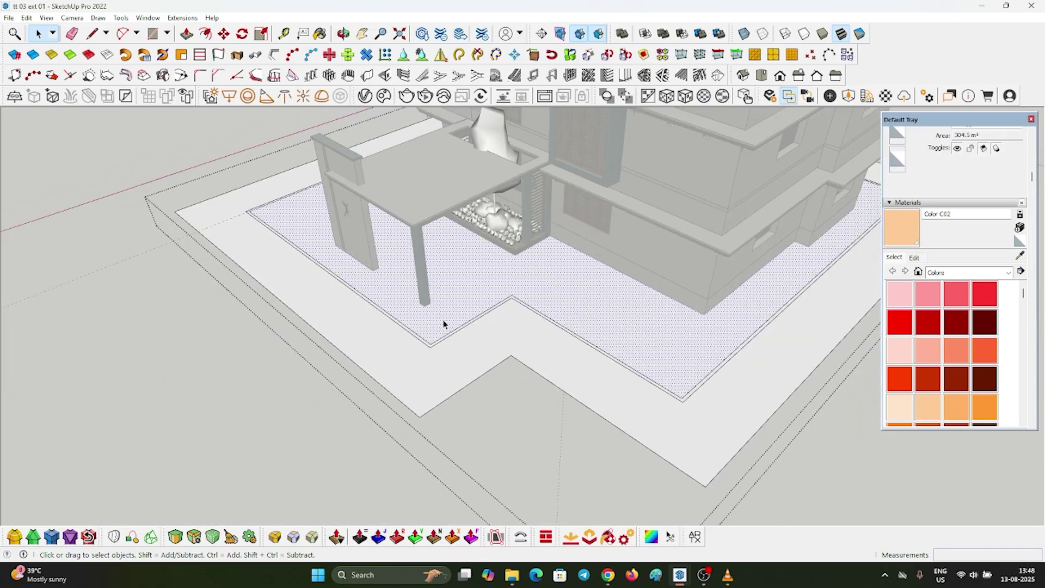
{"action": "left_click", "coordinate": [484, 300]}
{"action": "scroll", "coordinate": [484, 327], "scroll_direction": "up", "scroll_amount": 3}
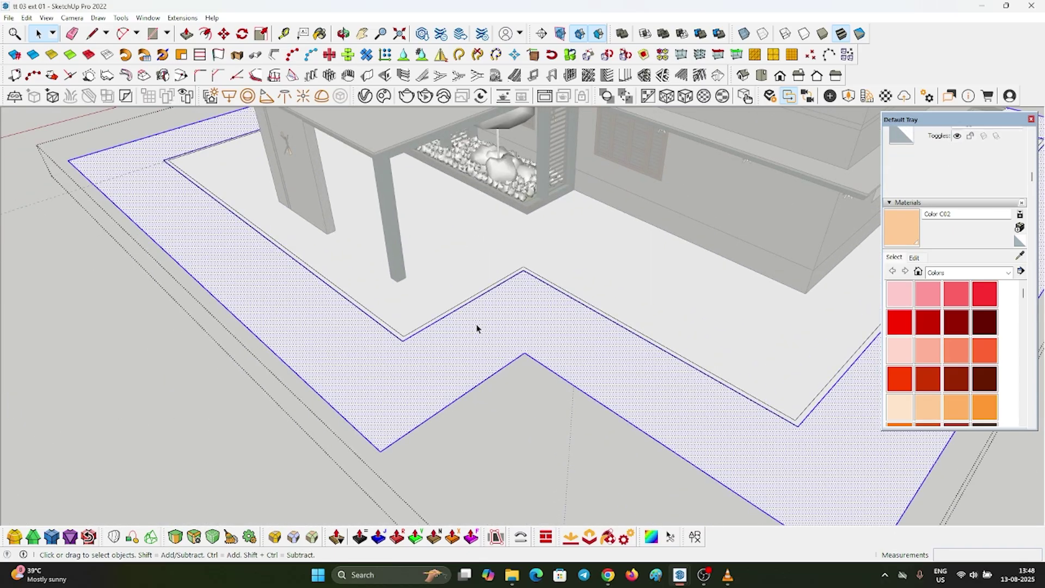
{"action": "scroll", "coordinate": [477, 328], "scroll_direction": "down", "scroll_amount": 2}
{"action": "scroll", "coordinate": [473, 338], "scroll_direction": "down", "scroll_amount": 3}
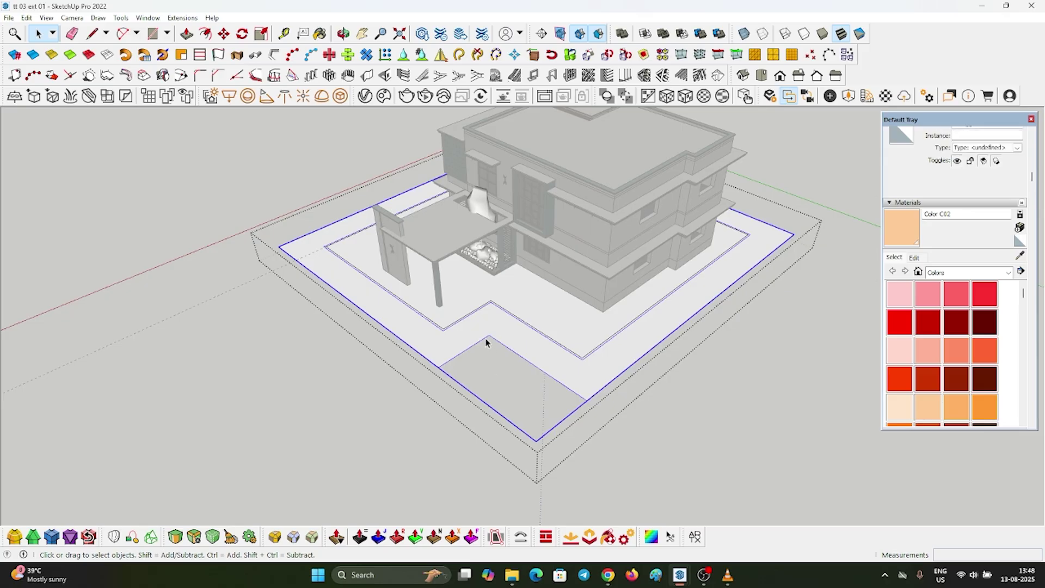
Open the outer ground ring group and draw a rectangle across its missing corner
{"action": "double_click", "coordinate": [485, 342]}
{"action": "scroll", "coordinate": [468, 357], "scroll_direction": "up", "scroll_amount": 2}
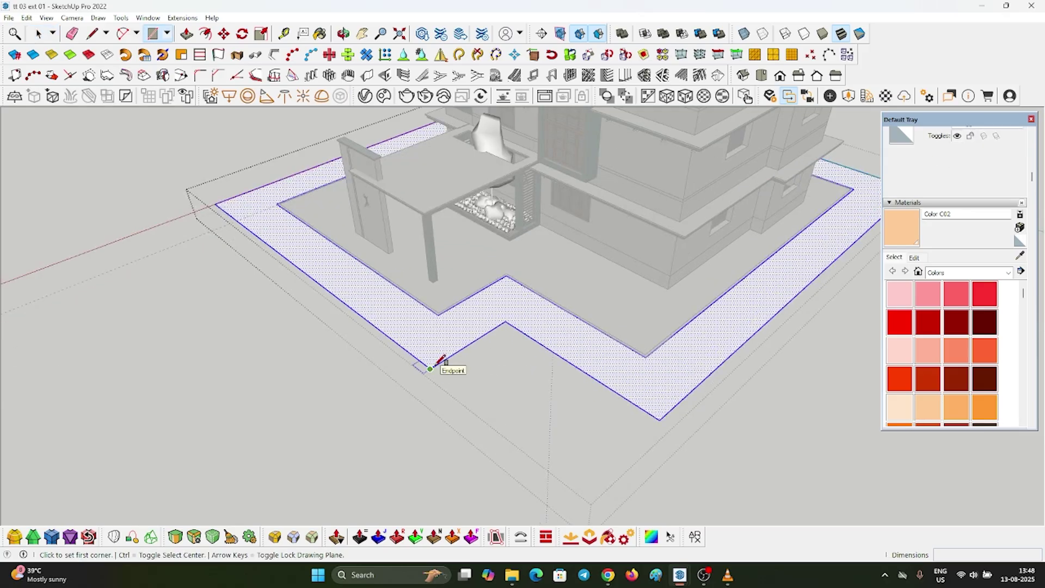
{"action": "left_click", "coordinate": [430, 369]}
{"action": "left_click", "coordinate": [660, 419]}
{"action": "scroll", "coordinate": [511, 322], "scroll_direction": "up", "scroll_amount": 4}
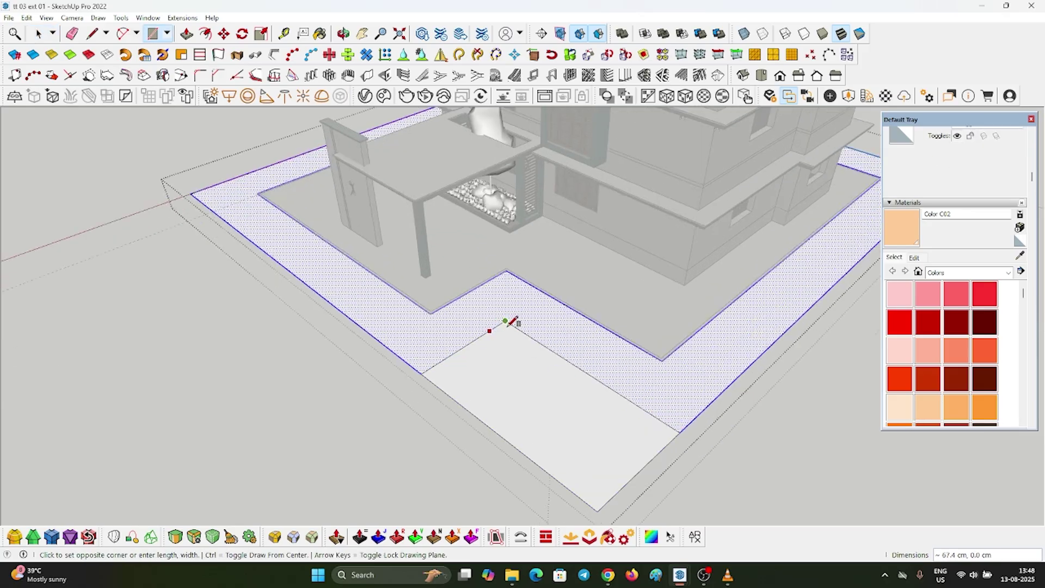
Erase the dividing edges between the new corner rectangle and the outer ring, and leave the group
{"action": "key", "text": "e"}
{"action": "left_click_drag", "start_coordinate": [509, 320], "coordinate": [498, 325]}
{"action": "key", "text": "space"}
{"action": "scroll", "coordinate": [500, 368], "scroll_direction": "down", "scroll_amount": 4}
{"action": "key", "text": "Escape"}
{"action": "scroll", "coordinate": [495, 374], "scroll_direction": "down", "scroll_amount": 2}
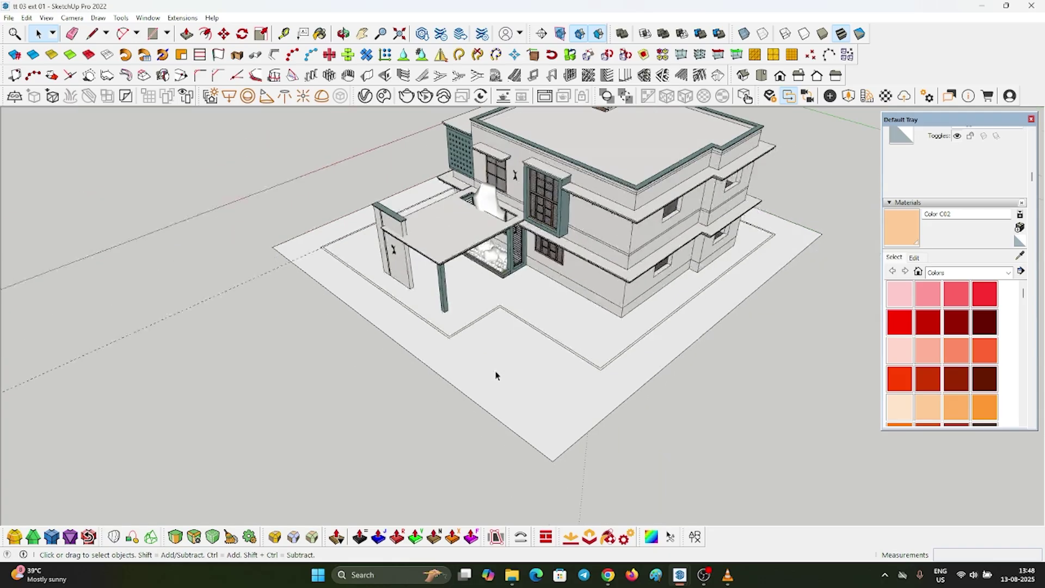
Open the ground group and its narrow border strip, and extrude the strip's face 10 cm
{"action": "middle_click_drag", "start_coordinate": [496, 374], "coordinate": [565, 416]}
{"action": "scroll", "coordinate": [527, 377], "scroll_direction": "up", "scroll_amount": 2}
{"action": "left_click", "coordinate": [527, 375]}
{"action": "scroll", "coordinate": [526, 377], "scroll_direction": "up", "scroll_amount": 3}
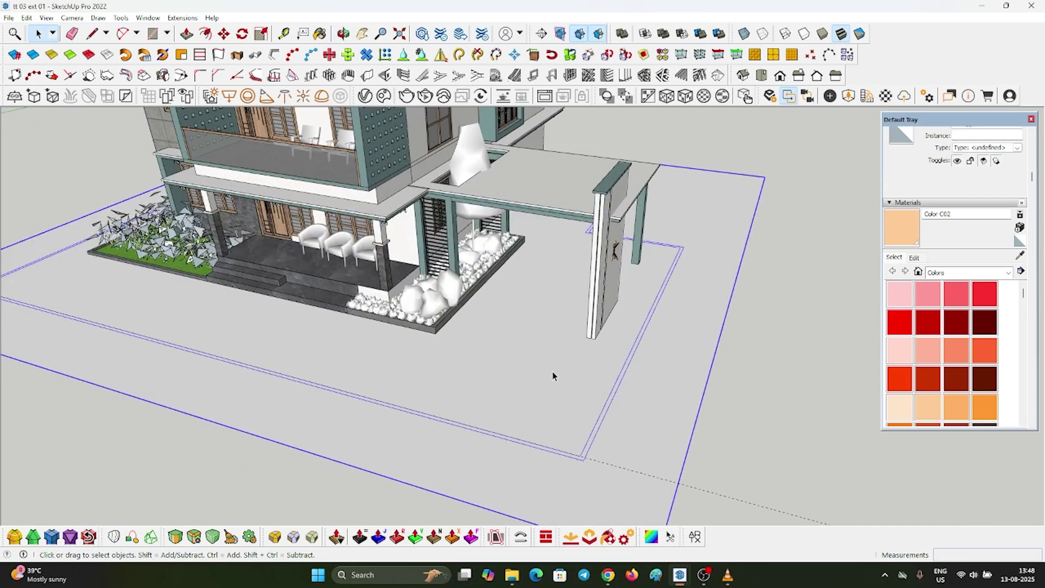
{"action": "double_click", "coordinate": [537, 364]}
{"action": "left_click", "coordinate": [526, 352]}
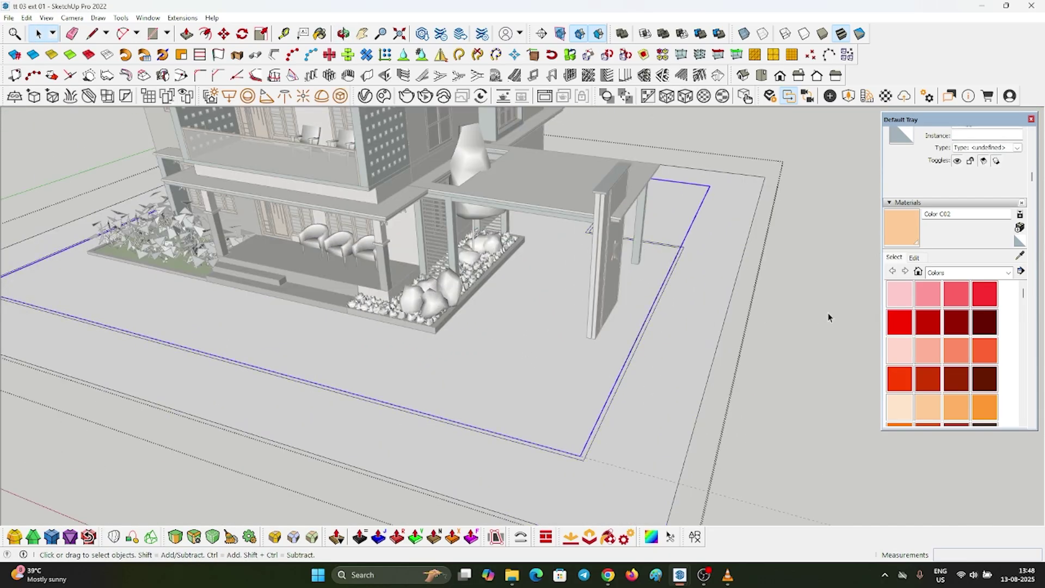
{"action": "scroll", "coordinate": [640, 338], "scroll_direction": "up", "scroll_amount": 5}
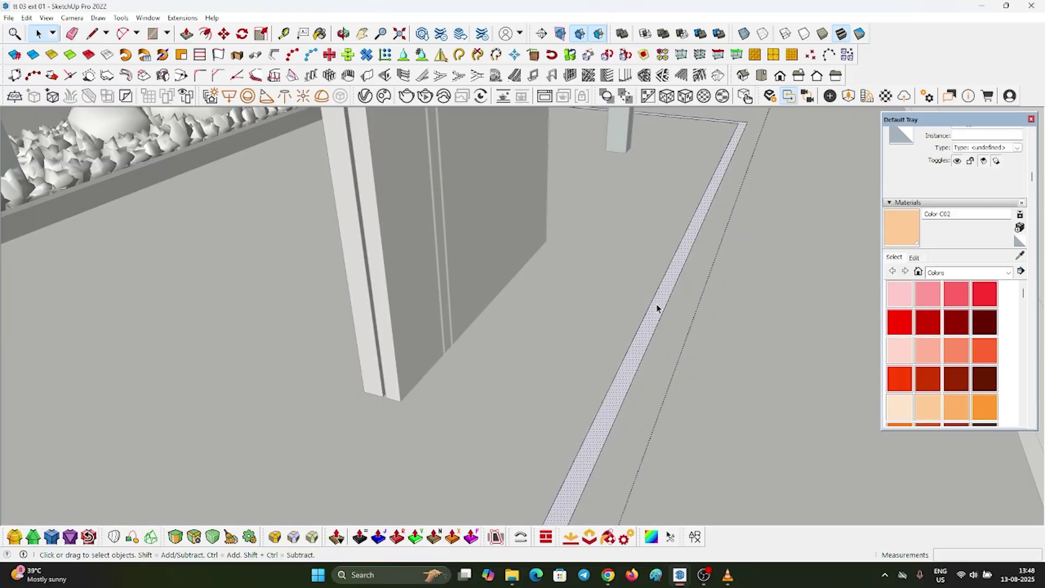
{"action": "scroll", "coordinate": [657, 314], "scroll_direction": "up", "scroll_amount": 1}
{"action": "key", "text": "p"}
{"action": "left_click", "coordinate": [656, 324]}
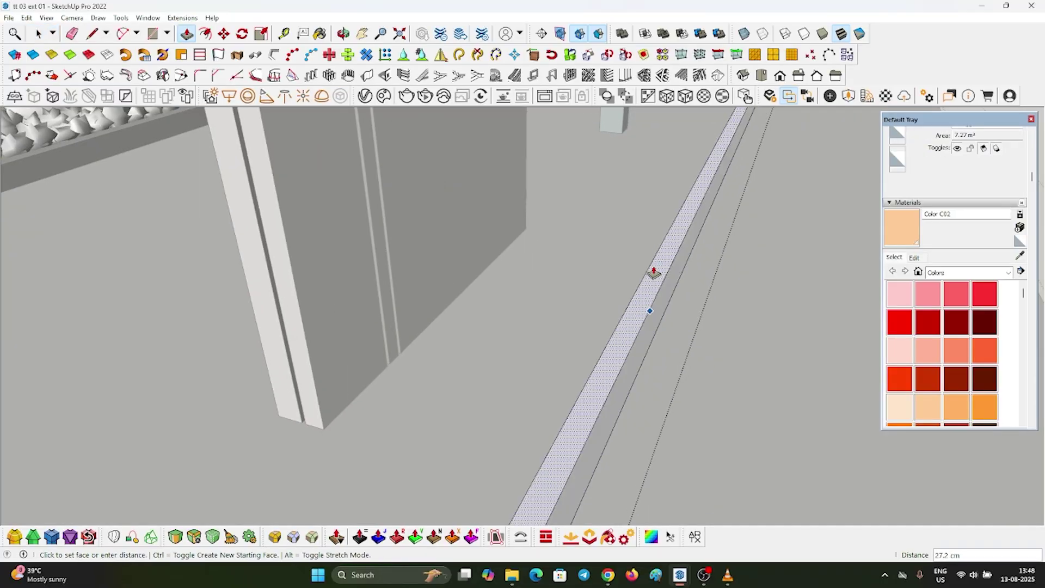
{"action": "type", "text": "10"}
{"action": "key", "text": "Return"}
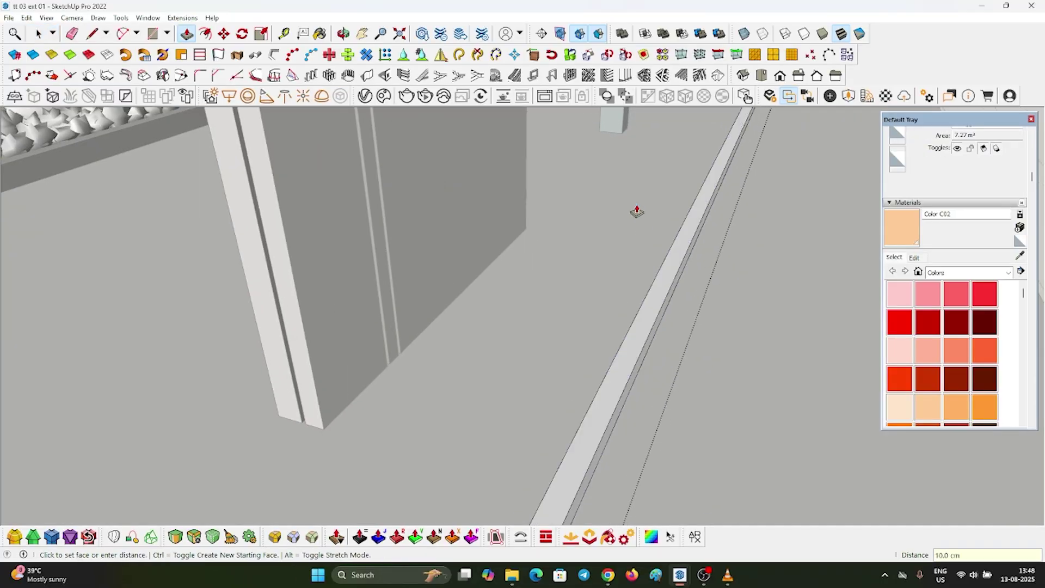
{"action": "key", "text": "space"}
{"action": "left_click", "coordinate": [636, 211]}
Open the ground group and paint the inner ground around the house red with Color A05
{"action": "scroll", "coordinate": [626, 256], "scroll_direction": "down", "scroll_amount": 10}
{"action": "middle_click_drag", "start_coordinate": [611, 294], "coordinate": [213, 322]}
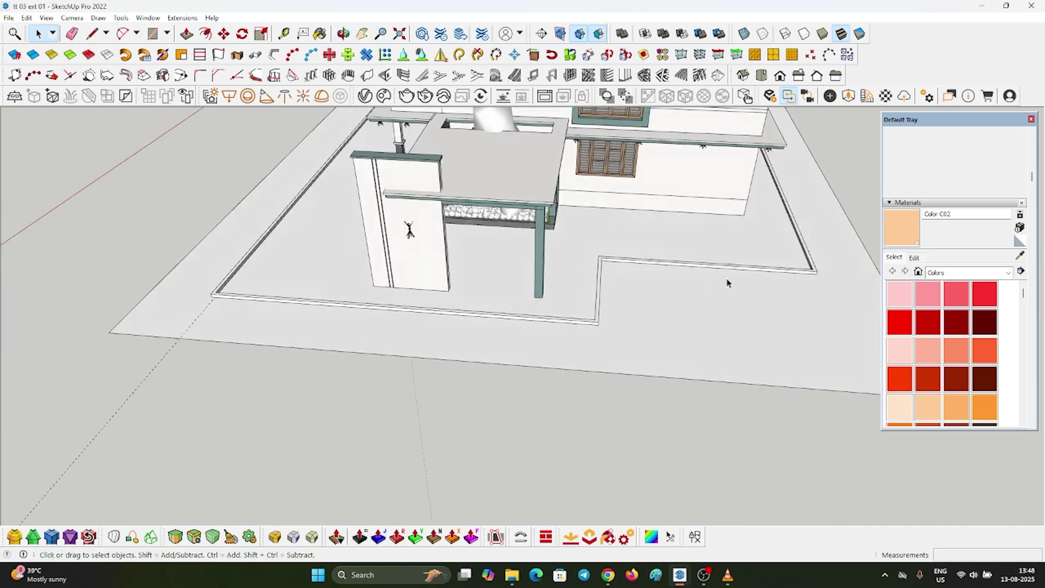
{"action": "scroll", "coordinate": [556, 225], "scroll_direction": "down", "scroll_amount": 2}
{"action": "middle_click_drag", "start_coordinate": [558, 232], "coordinate": [892, 179]}
{"action": "scroll", "coordinate": [512, 214], "scroll_direction": "up", "scroll_amount": 3}
{"action": "scroll", "coordinate": [628, 223], "scroll_direction": "down", "scroll_amount": 5}
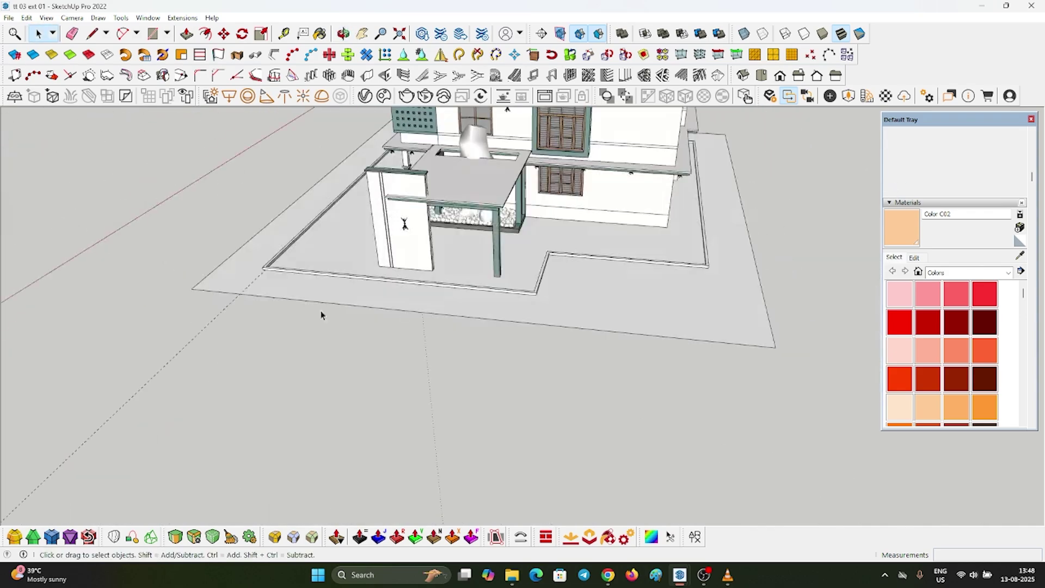
{"action": "middle_click_drag", "start_coordinate": [322, 310], "coordinate": [629, 292]}
{"action": "left_click", "coordinate": [631, 290]}
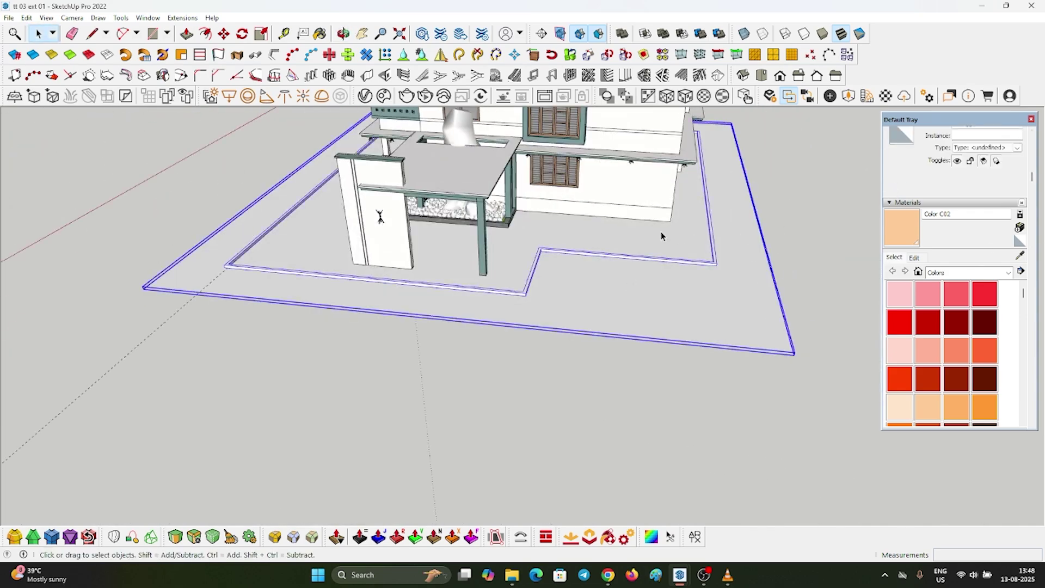
{"action": "double_click", "coordinate": [640, 243]}
{"action": "left_click", "coordinate": [940, 274]}
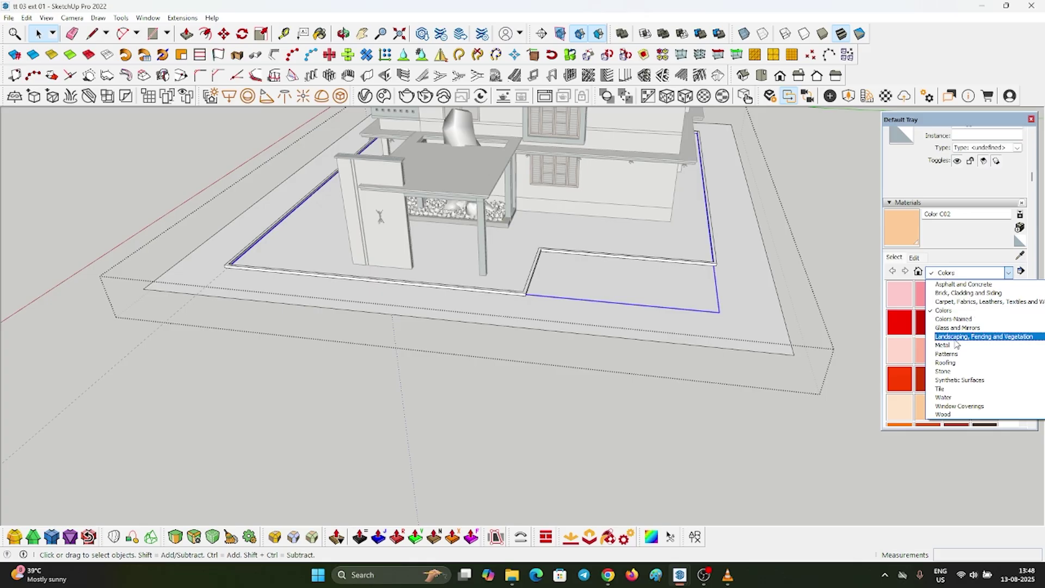
{"action": "left_click", "coordinate": [925, 338]}
{"action": "scroll", "coordinate": [693, 250], "scroll_direction": "up", "scroll_amount": 3}
{"action": "left_click", "coordinate": [899, 322]}
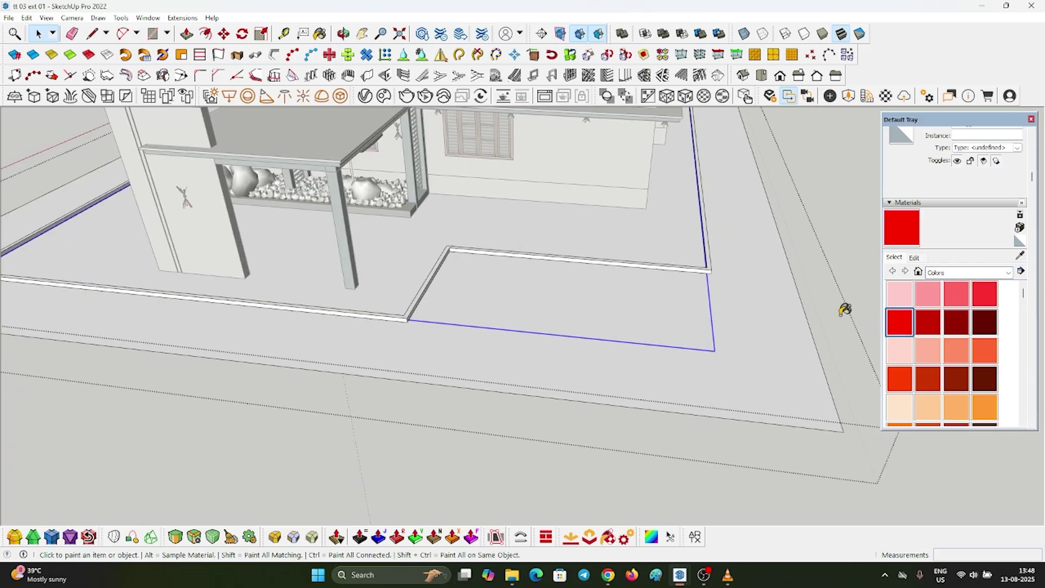
{"action": "left_click", "coordinate": [691, 254]}
Paint the raised border strip and the outer ground ring bright green with Color F04
{"action": "scroll", "coordinate": [986, 376], "scroll_direction": "down", "scroll_amount": 3}
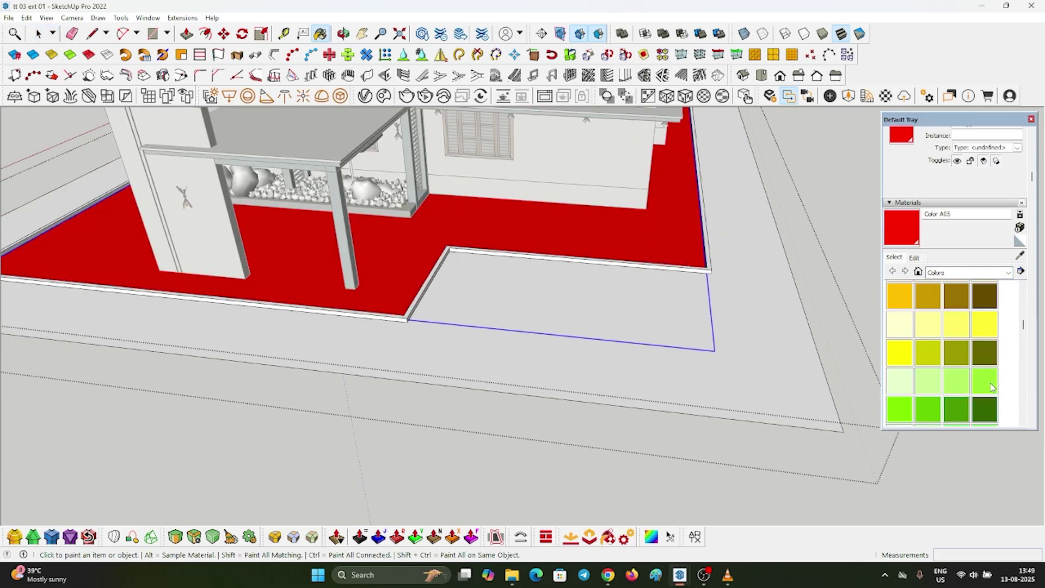
{"action": "scroll", "coordinate": [726, 278], "scroll_direction": "up", "scroll_amount": 2}
{"action": "left_click", "coordinate": [697, 260]}
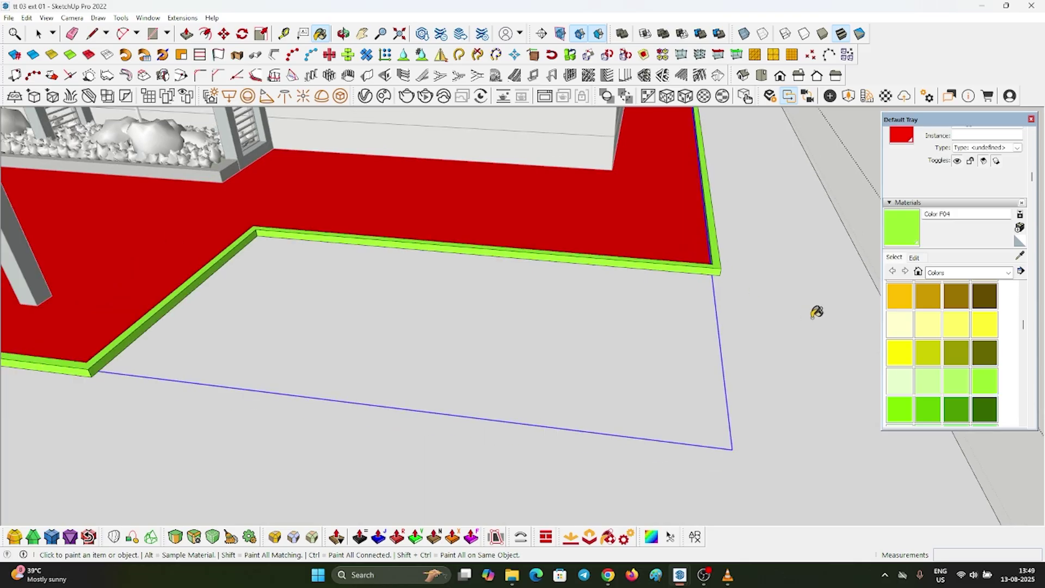
{"action": "left_click", "coordinate": [749, 338]}
Repaint the raised border strip dark blue with Color I08 and leave the ground group
{"action": "scroll", "coordinate": [974, 375], "scroll_direction": "down", "scroll_amount": 4}
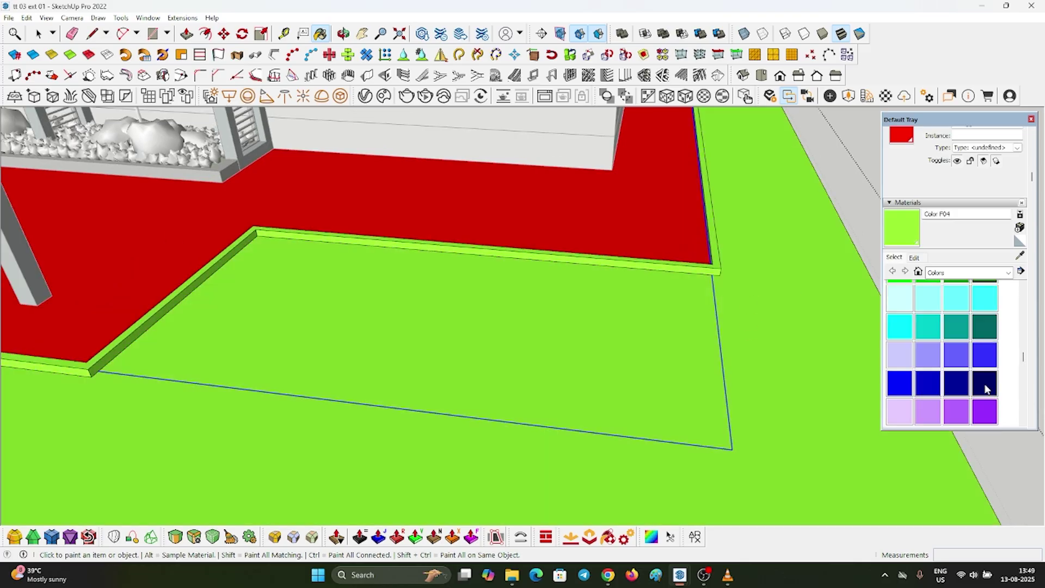
{"action": "scroll", "coordinate": [745, 283], "scroll_direction": "up", "scroll_amount": 1}
{"action": "left_click", "coordinate": [672, 266]}
{"action": "key", "text": "space"}
{"action": "scroll", "coordinate": [647, 264], "scroll_direction": "down", "scroll_amount": 5}
{"action": "left_click", "coordinate": [773, 228]}
Sample the off-white Color F08 material from the model
{"action": "mouse_move", "coordinate": [604, 245]}
{"action": "middle_mouse_down"}
{"action": "mouse_move", "coordinate": [639, 334]}
{"action": "mouse_move", "coordinate": [525, 322]}
{"action": "middle_mouse_up"}
{"action": "scroll", "coordinate": [529, 280], "scroll_direction": "up", "scroll_amount": 3}
{"action": "scroll", "coordinate": [525, 266], "scroll_direction": "down", "scroll_amount": 5}
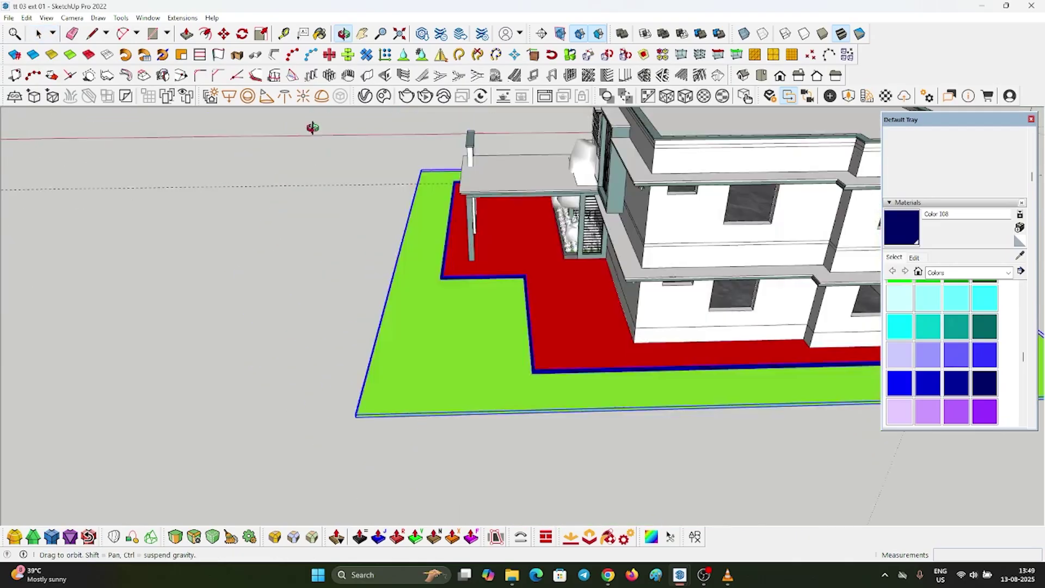
{"action": "left_click", "coordinate": [506, 276]}
{"action": "scroll", "coordinate": [506, 275], "scroll_direction": "up", "scroll_amount": 5}
{"action": "scroll", "coordinate": [422, 289], "scroll_direction": "down", "scroll_amount": 3}
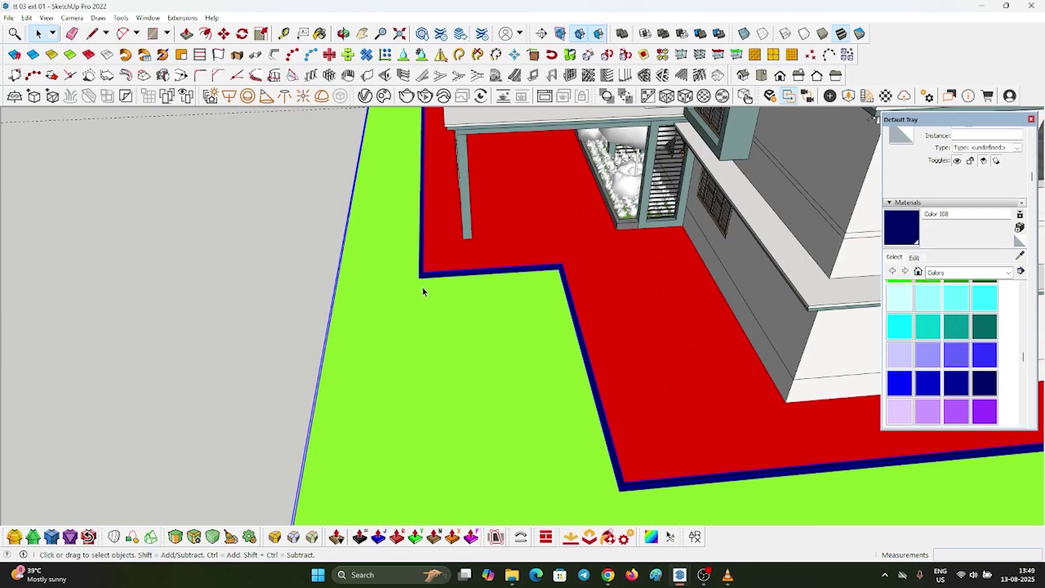
{"action": "scroll", "coordinate": [466, 276], "scroll_direction": "up", "scroll_amount": 5}
{"action": "scroll", "coordinate": [423, 279], "scroll_direction": "down", "scroll_amount": 2}
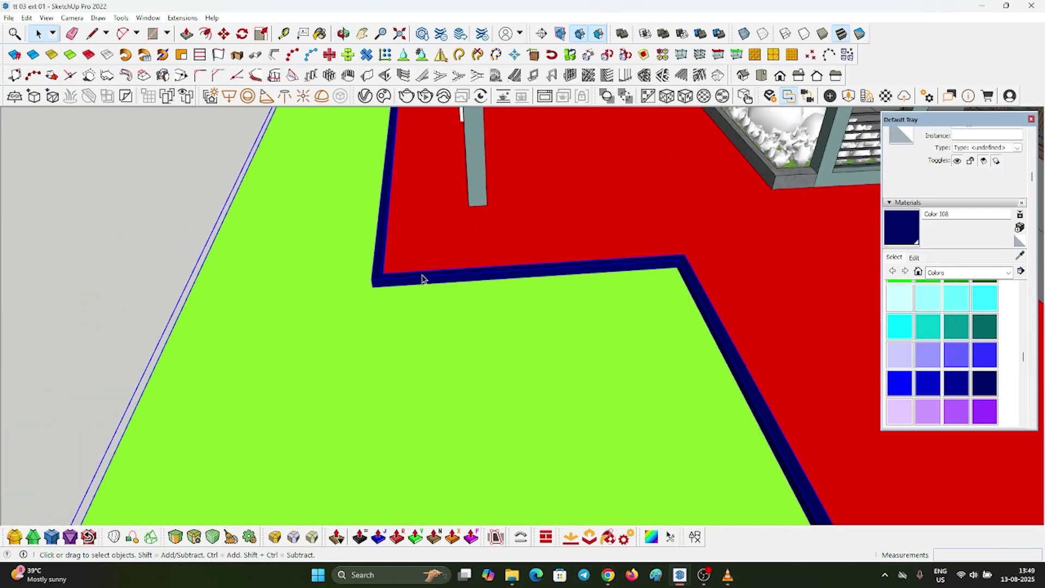
{"action": "scroll", "coordinate": [454, 193], "scroll_direction": "up", "scroll_amount": 3}
{"action": "scroll", "coordinate": [492, 218], "scroll_direction": "down", "scroll_amount": 3}
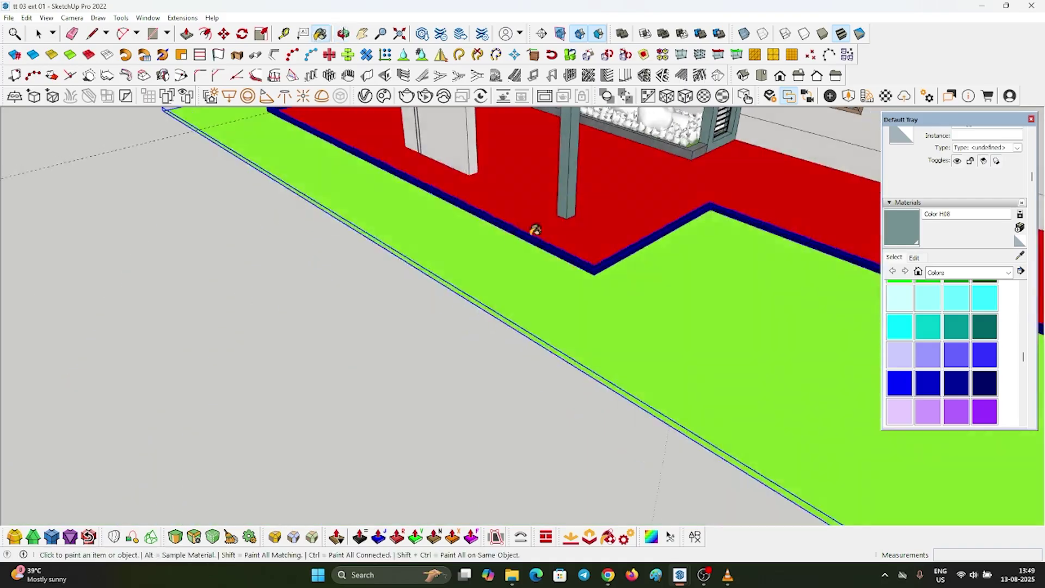
{"action": "scroll", "coordinate": [603, 232], "scroll_direction": "up", "scroll_amount": 4}
{"action": "left_click", "coordinate": [604, 233], "text": "alt"}
{"action": "scroll", "coordinate": [604, 229], "scroll_direction": "down", "scroll_amount": 1}
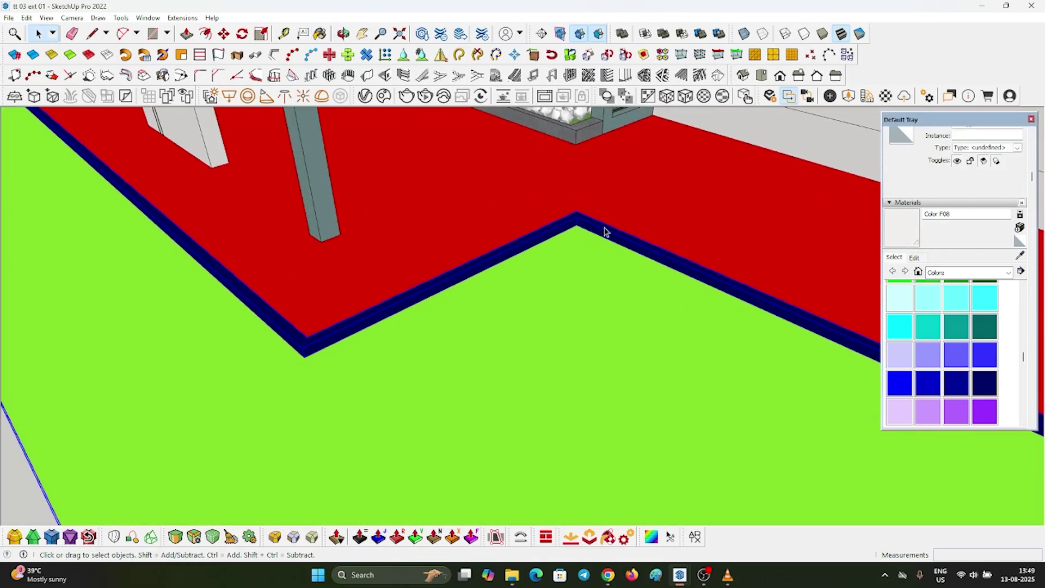
Open the ground group, paint the raised border strip with the off-white Color F08 and leave the group
{"action": "scroll", "coordinate": [604, 229], "scroll_direction": "up", "scroll_amount": 2}
{"action": "key", "text": "space"}
{"action": "scroll", "coordinate": [566, 233], "scroll_direction": "down", "scroll_amount": 2}
{"action": "scroll", "coordinate": [570, 231], "scroll_direction": "up", "scroll_amount": 2}
{"action": "double_click", "coordinate": [570, 231]}
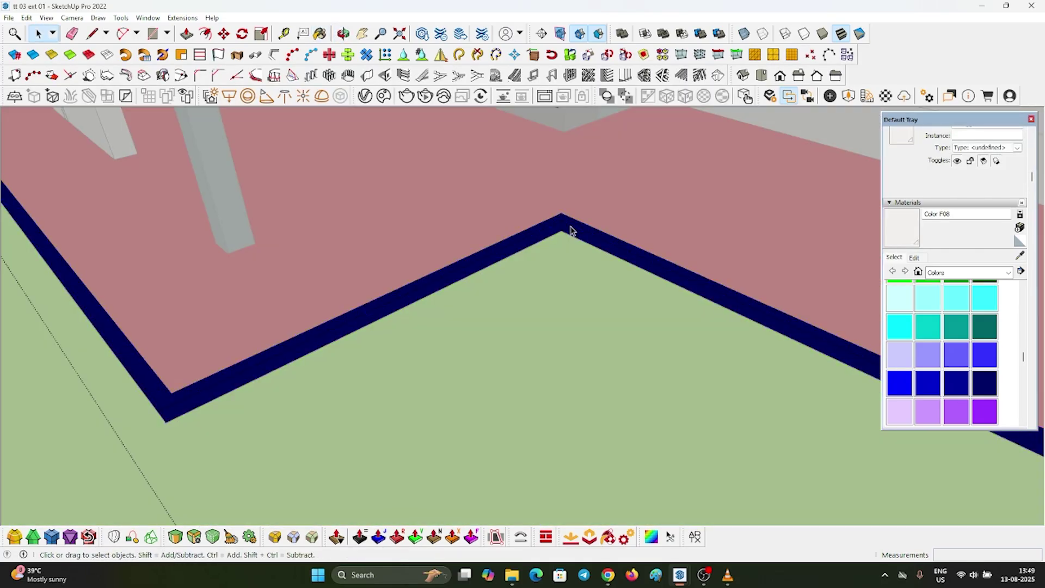
{"action": "left_click", "coordinate": [570, 222]}
{"action": "key", "text": "space"}
{"action": "left_click", "coordinate": [506, 262]}
Sample the green material of the outer ground ring, open it for editing and turn on a texture image for it
{"action": "scroll", "coordinate": [455, 281], "scroll_direction": "down", "scroll_amount": 5}
{"action": "mouse_move", "coordinate": [394, 289]}
{"action": "middle_mouse_down"}
{"action": "mouse_move", "coordinate": [614, 317]}
{"action": "mouse_move", "coordinate": [846, 250]}
{"action": "mouse_move", "coordinate": [609, 305]}
{"action": "mouse_move", "coordinate": [380, 326]}
{"action": "mouse_move", "coordinate": [541, 289]}
{"action": "mouse_move", "coordinate": [805, 306]}
{"action": "mouse_move", "coordinate": [460, 272]}
{"action": "mouse_move", "coordinate": [723, 317]}
{"action": "mouse_move", "coordinate": [744, 289]}
{"action": "mouse_move", "coordinate": [648, 287]}
{"action": "mouse_move", "coordinate": [579, 341]}
{"action": "mouse_move", "coordinate": [628, 345]}
{"action": "middle_mouse_up"}
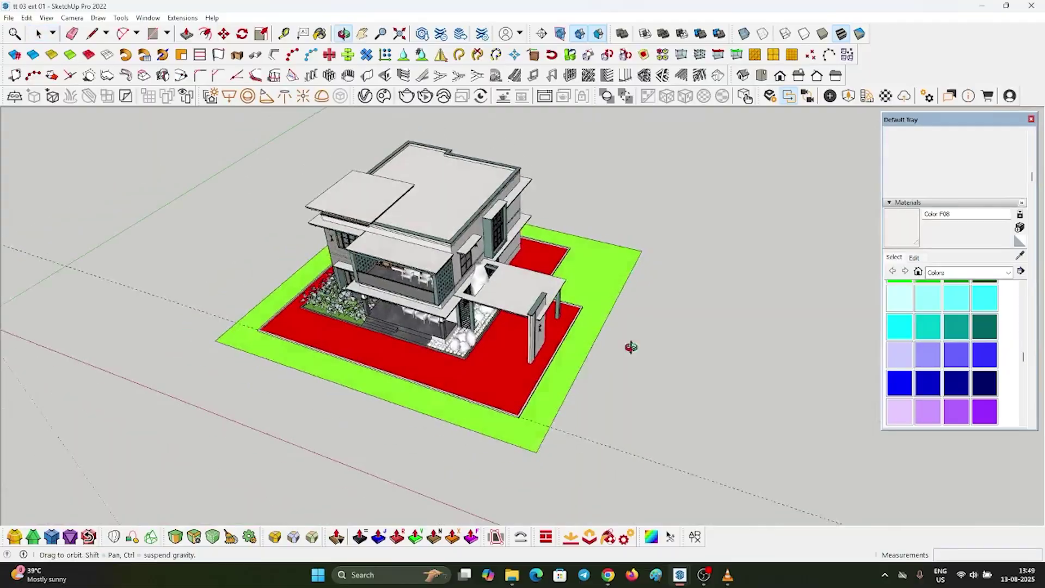
{"action": "scroll", "coordinate": [614, 272], "scroll_direction": "up", "scroll_amount": 3}
{"action": "scroll", "coordinate": [294, 308], "scroll_direction": "down", "scroll_amount": 5}
{"action": "middle_click_drag", "start_coordinate": [294, 308], "coordinate": [550, 299]}
{"action": "scroll", "coordinate": [550, 299], "scroll_direction": "up", "scroll_amount": 3}
{"action": "left_click", "coordinate": [583, 280]}
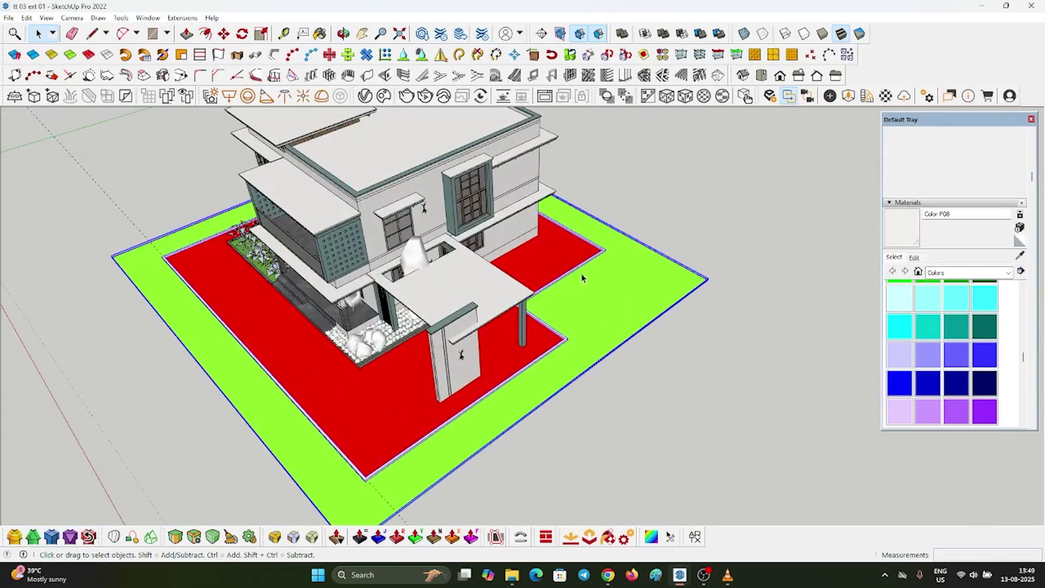
{"action": "key", "text": "b"}
{"action": "scroll", "coordinate": [623, 291], "scroll_direction": "up", "scroll_amount": 2}
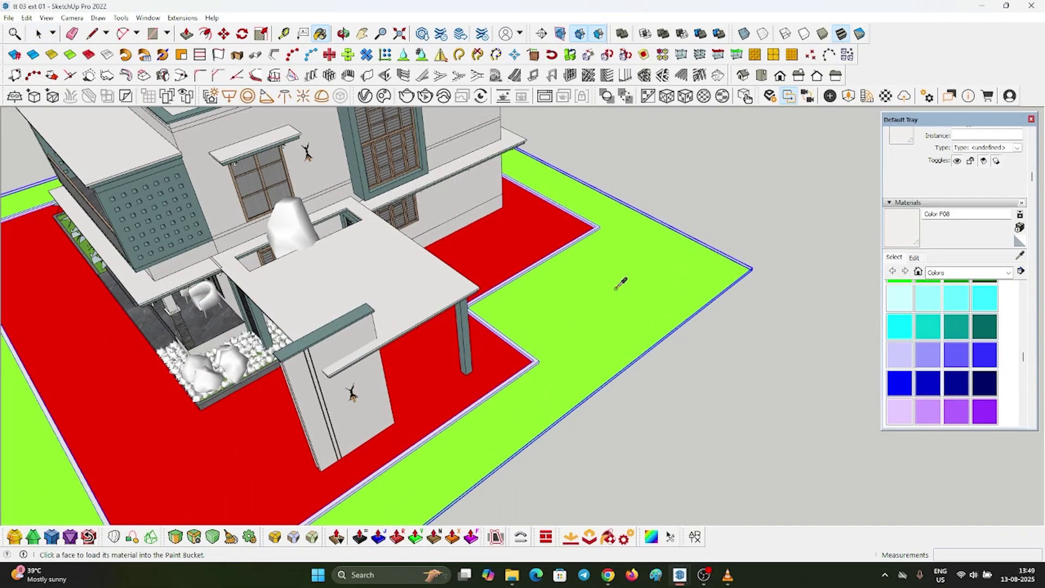
{"action": "left_click", "coordinate": [916, 257]}
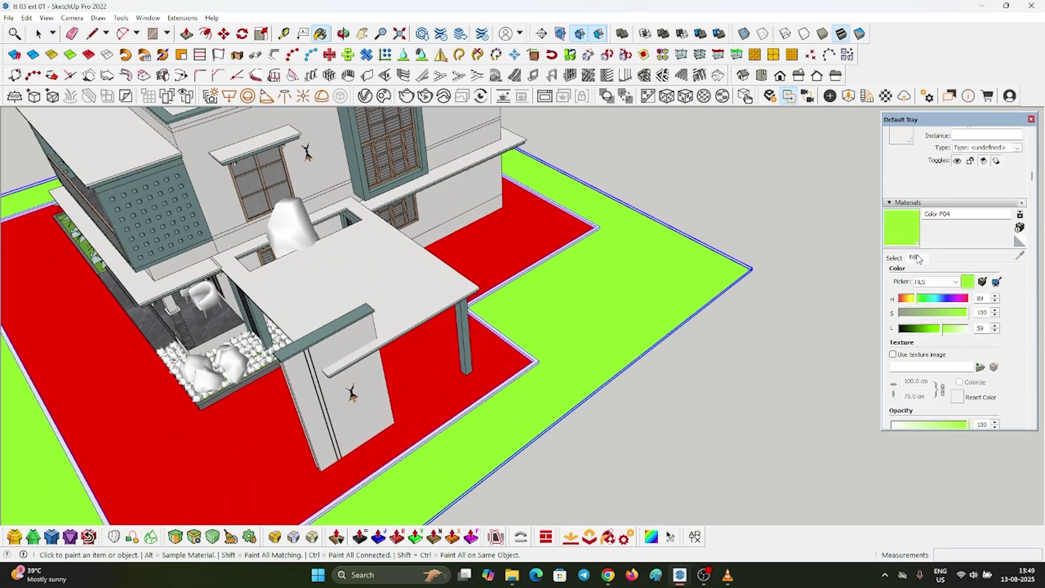
{"action": "left_click", "coordinate": [907, 356]}
Browse the Textures folder on drive D: for the lawn image and open its GRASS subfolder
{"action": "left_click", "coordinate": [438, 164]}
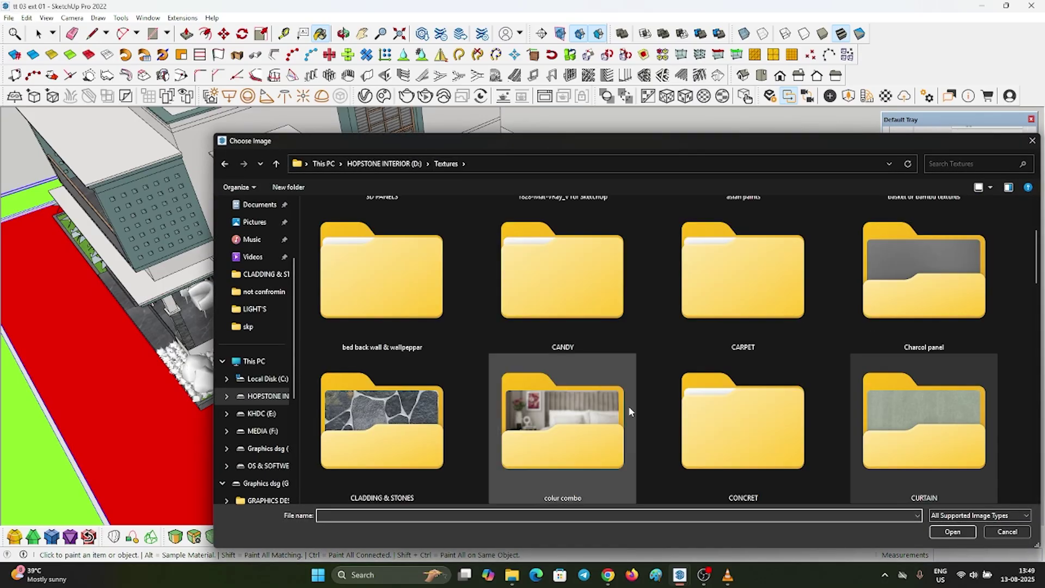
{"action": "scroll", "coordinate": [631, 402], "scroll_direction": "down", "scroll_amount": 5}
{"action": "scroll", "coordinate": [556, 360], "scroll_direction": "down", "scroll_amount": 2}
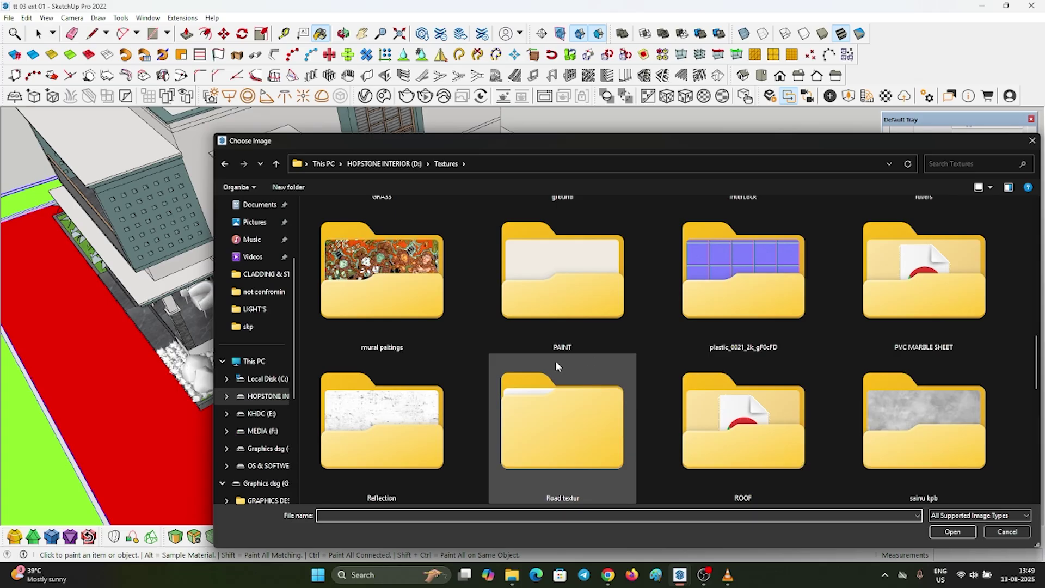
{"action": "scroll", "coordinate": [555, 360], "scroll_direction": "down", "scroll_amount": 2}
{"action": "scroll", "coordinate": [848, 413], "scroll_direction": "down", "scroll_amount": 4}
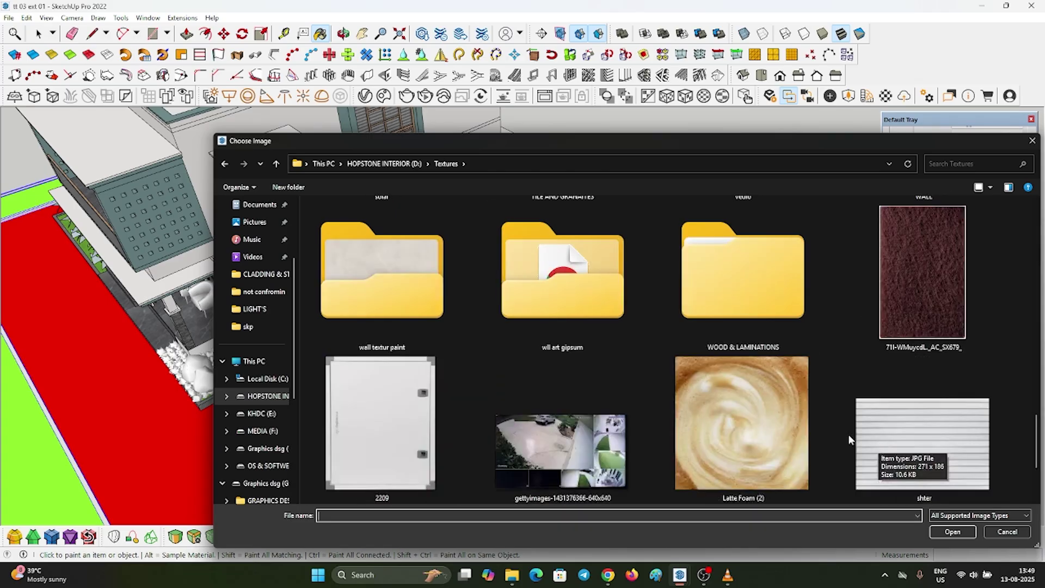
{"action": "scroll", "coordinate": [762, 354], "scroll_direction": "up", "scroll_amount": 6}
{"action": "scroll", "coordinate": [833, 354], "scroll_direction": "down", "scroll_amount": 2}
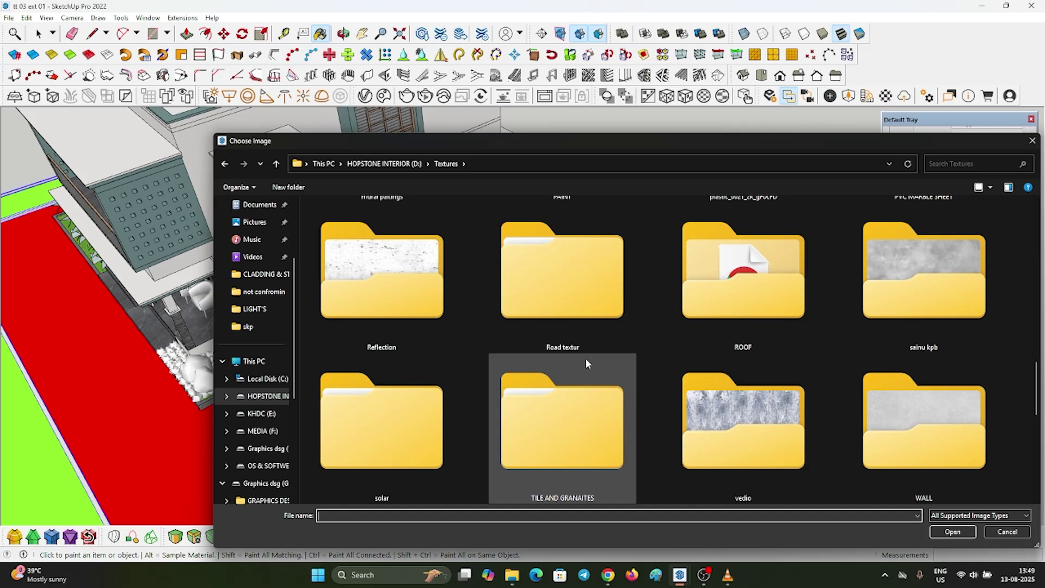
{"action": "scroll", "coordinate": [585, 357], "scroll_direction": "up", "scroll_amount": 2}
{"action": "scroll", "coordinate": [839, 283], "scroll_direction": "up", "scroll_amount": 2}
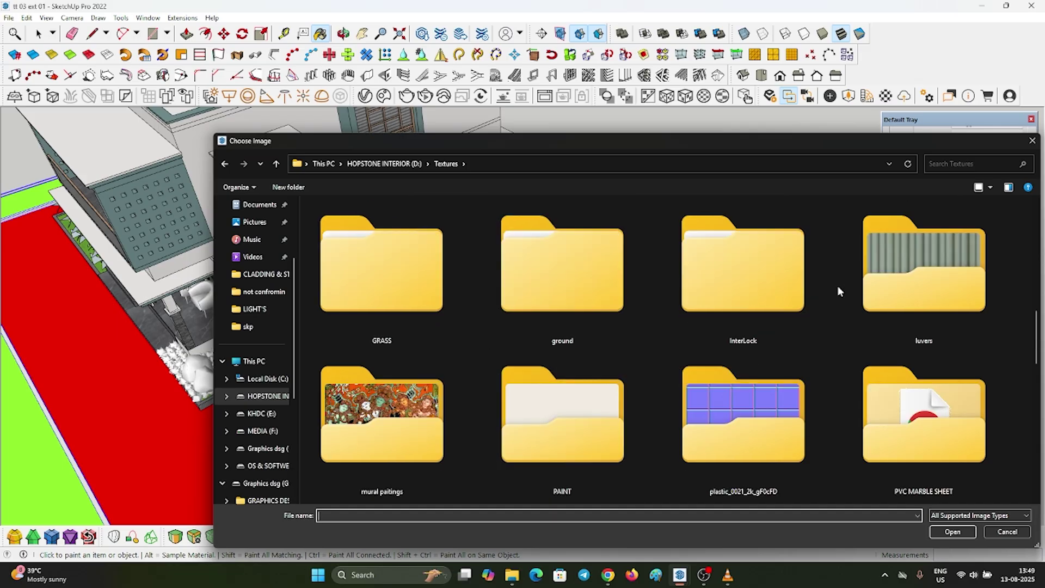
{"action": "double_click", "coordinate": [452, 284]}
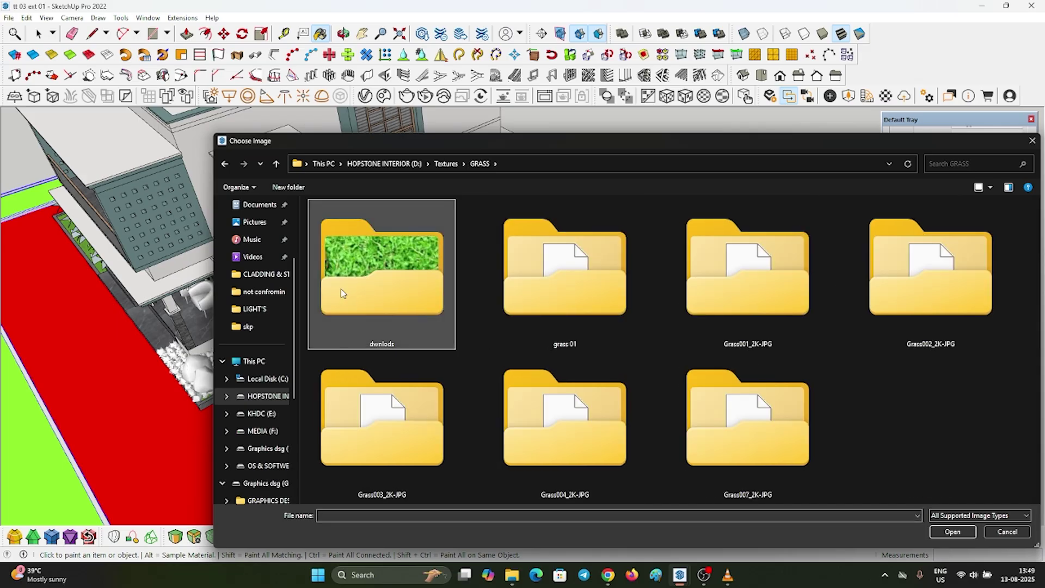
Look through the grass texture folders and load Grass004_2K-JPG_Color.jpg as the green material's texture
{"action": "left_click_drag", "start_coordinate": [608, 141], "coordinate": [469, 107]}
{"action": "double_click", "coordinate": [612, 402]}
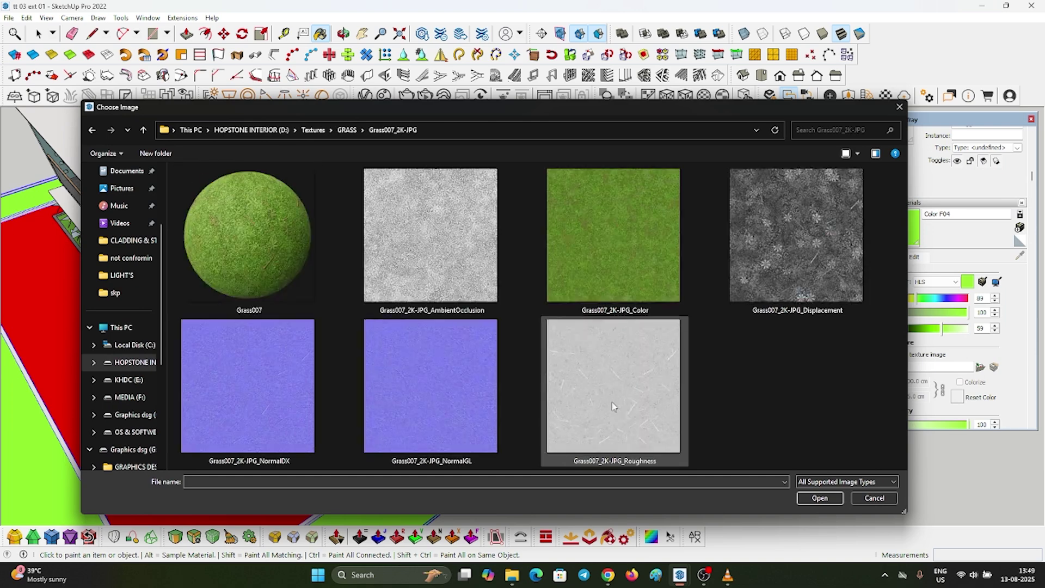
{"action": "left_click", "coordinate": [143, 130]}
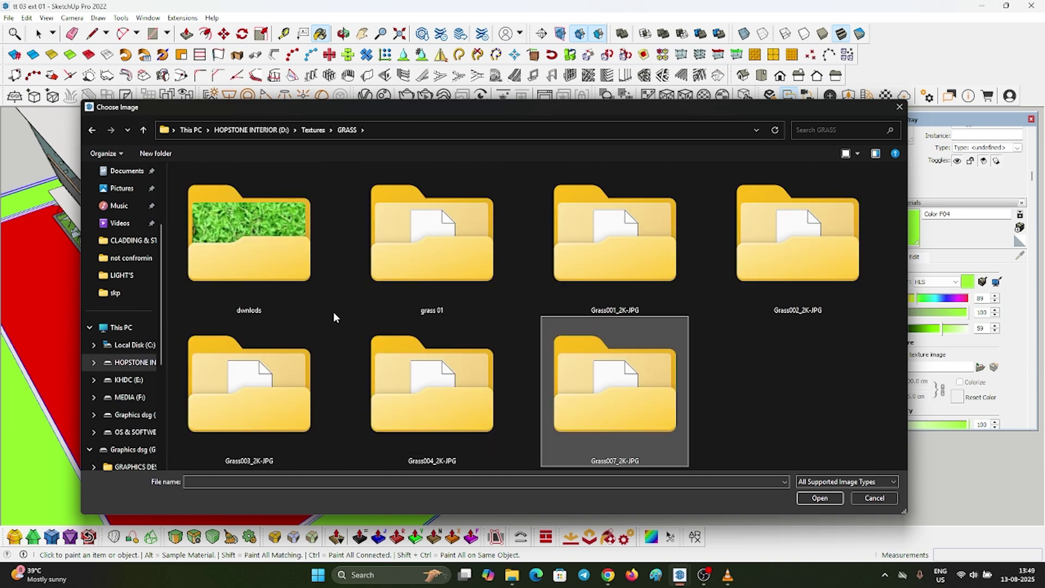
{"action": "double_click", "coordinate": [617, 229]}
{"action": "double_click", "coordinate": [311, 189]}
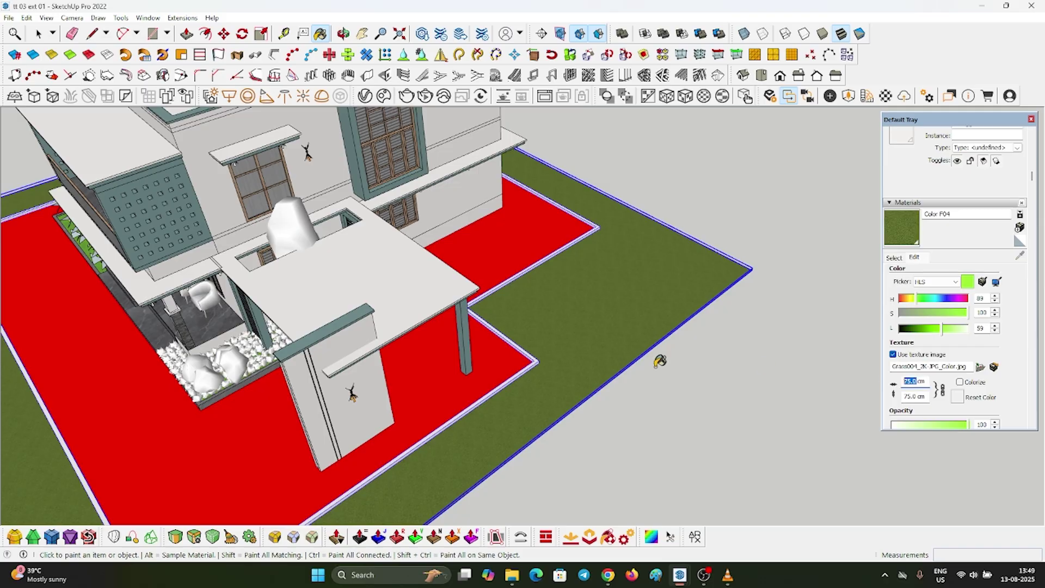
Set the grass texture's size to 1000 cm
{"action": "type", "text": "000"}
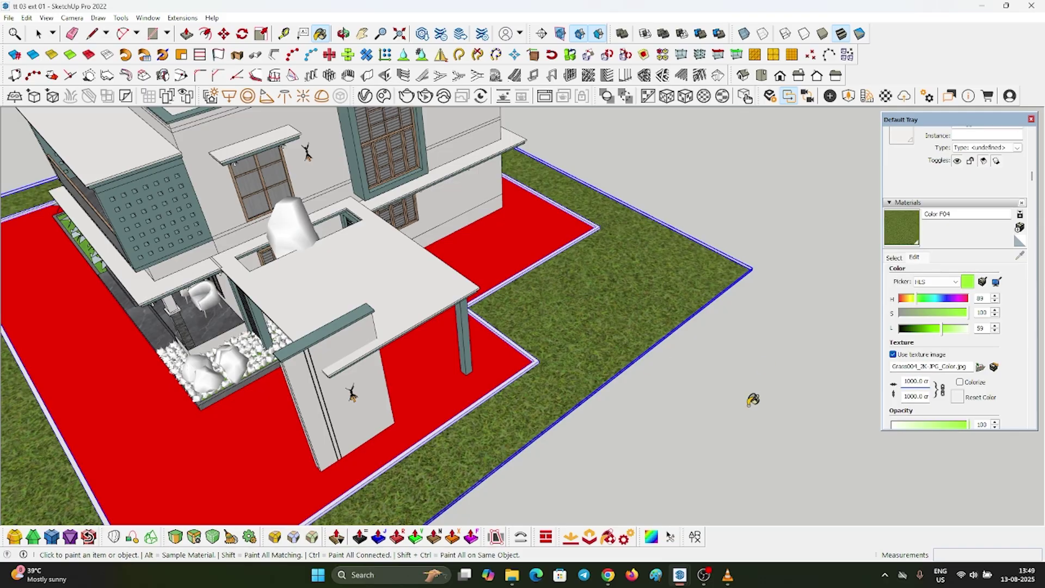
{"action": "scroll", "coordinate": [492, 364], "scroll_direction": "up", "scroll_amount": 6}
Sample the red material of the inner ground area and turn on a texture image for it
{"action": "key", "text": "b"}
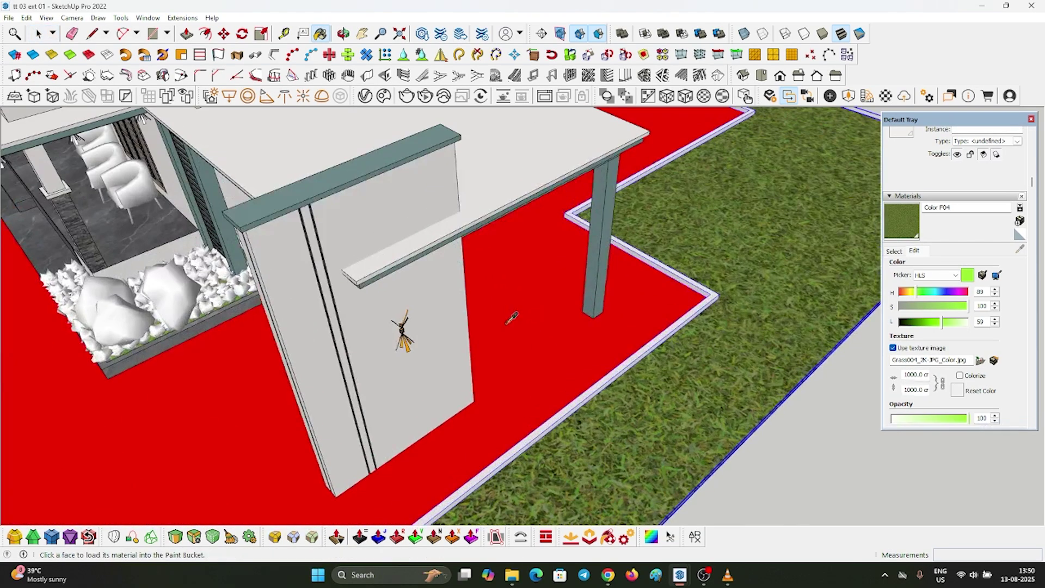
{"action": "left_click", "coordinate": [504, 312], "text": "alt"}
{"action": "left_click", "coordinate": [924, 351]}
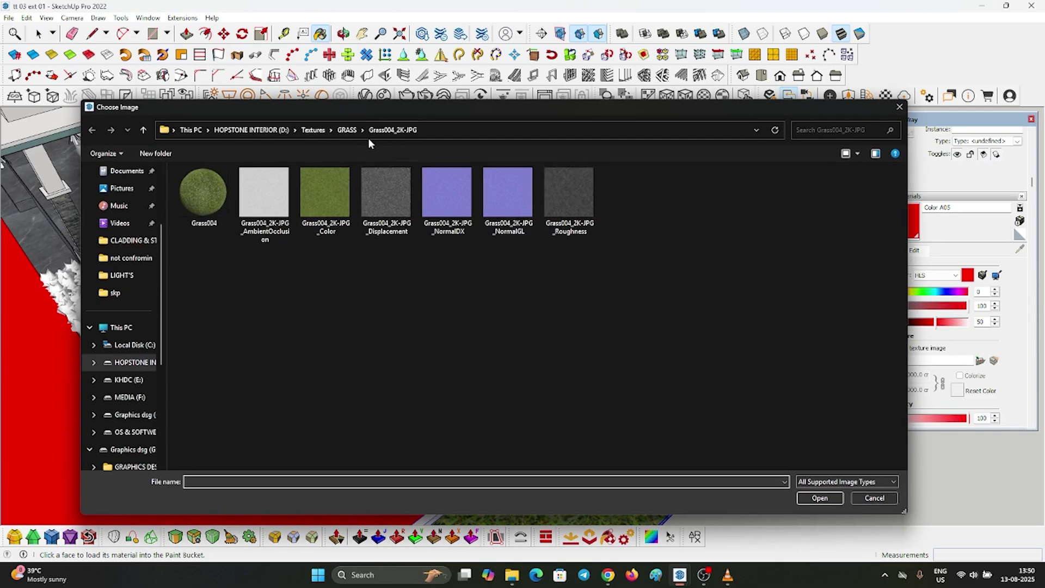
Go back to the Textures folder on drive D: and open its InterLock subfolder
{"action": "left_click", "coordinate": [313, 130]}
{"action": "scroll", "coordinate": [661, 308], "scroll_direction": "up", "scroll_amount": 5}
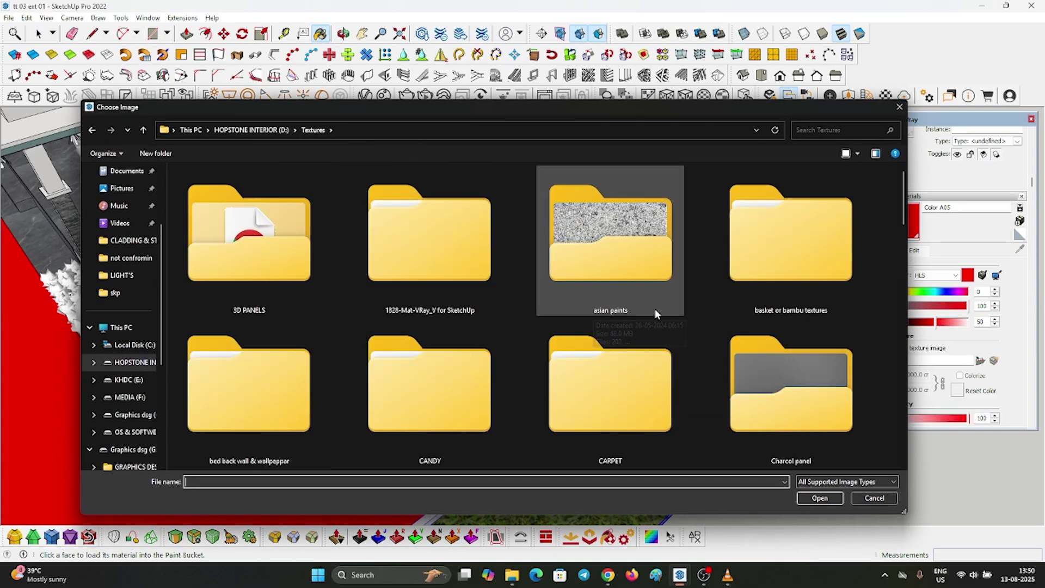
{"action": "scroll", "coordinate": [713, 327], "scroll_direction": "down", "scroll_amount": 3}
{"action": "double_click", "coordinate": [610, 387]}
Look through the InterLock paving folders and load Tiles087_2K-JPG_Color.jpg as the red material's texture
{"action": "scroll", "coordinate": [471, 258], "scroll_direction": "down", "scroll_amount": 1}
{"action": "double_click", "coordinate": [470, 257]}
{"action": "left_click", "coordinate": [92, 130]}
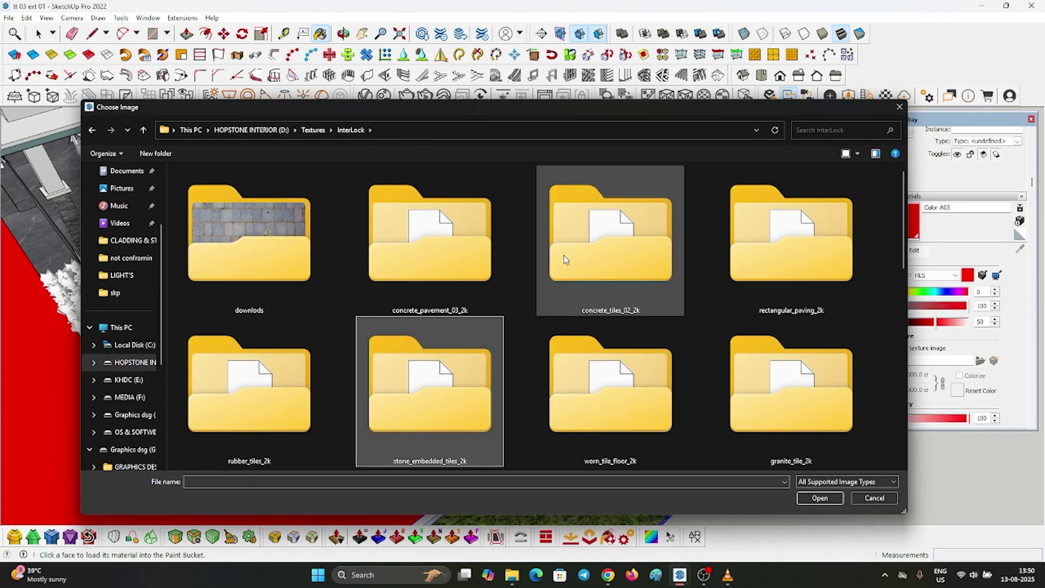
{"action": "scroll", "coordinate": [816, 294], "scroll_direction": "down", "scroll_amount": 1}
{"action": "scroll", "coordinate": [840, 317], "scroll_direction": "down", "scroll_amount": 2}
{"action": "double_click", "coordinate": [618, 390]}
{"action": "left_click", "coordinate": [143, 131]}
{"action": "double_click", "coordinate": [400, 347]}
{"action": "left_click", "coordinate": [143, 130]}
{"action": "double_click", "coordinate": [791, 245]}
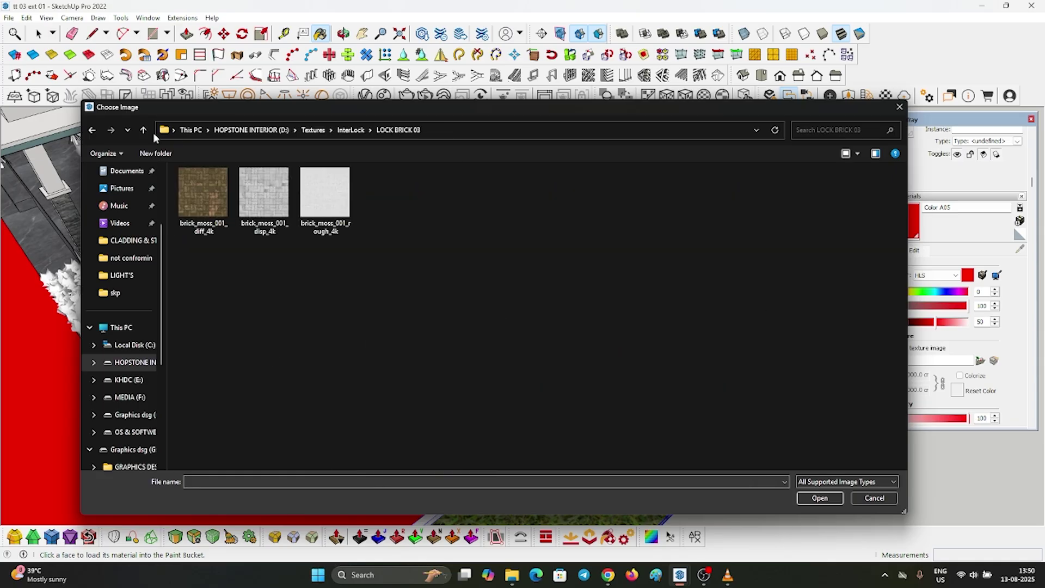
{"action": "left_click", "coordinate": [143, 130]}
{"action": "double_click", "coordinate": [430, 245]}
{"action": "double_click", "coordinate": [328, 195]}
Set the stone paving texture's size to 300 cm
{"action": "scroll", "coordinate": [552, 322], "scroll_direction": "down", "scroll_amount": 6}
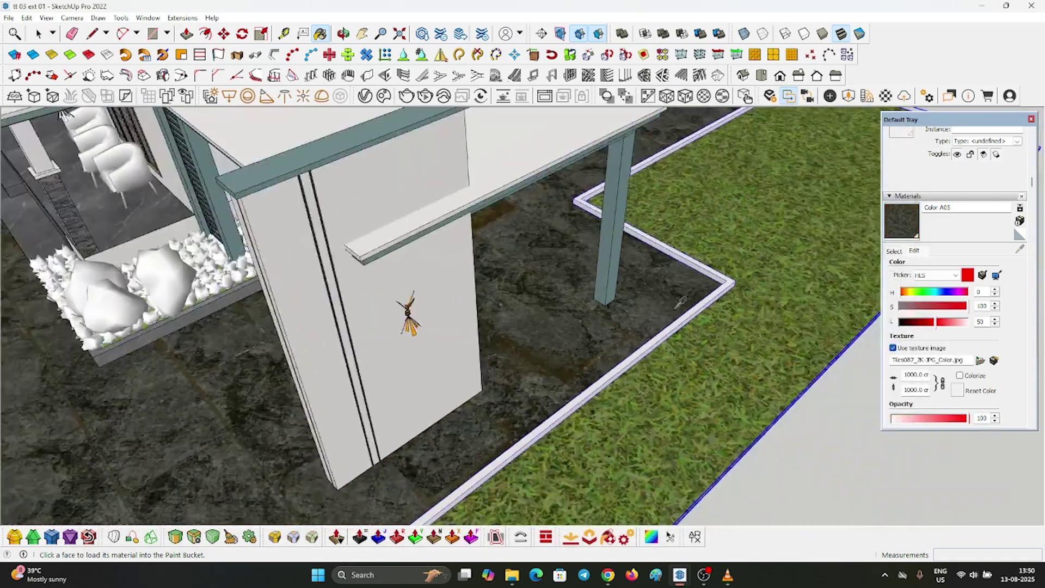
{"action": "middle_click_drag", "start_coordinate": [447, 327], "coordinate": [528, 354]}
{"action": "scroll", "coordinate": [548, 334], "scroll_direction": "down", "scroll_amount": 3}
{"action": "key", "text": "space"}
{"action": "scroll", "coordinate": [525, 356], "scroll_direction": "up", "scroll_amount": 8}
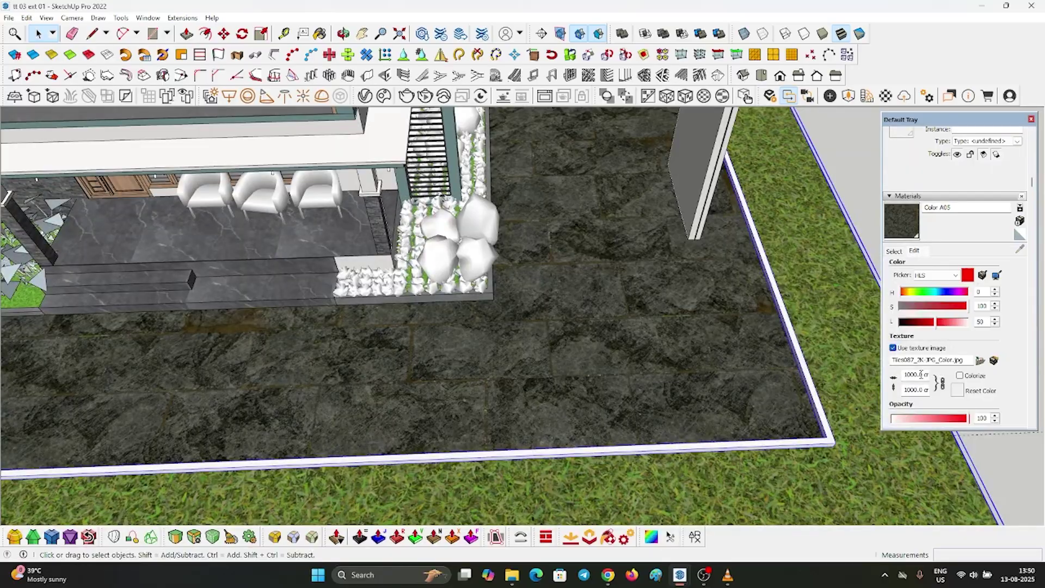
{"action": "type", "text": "00"}
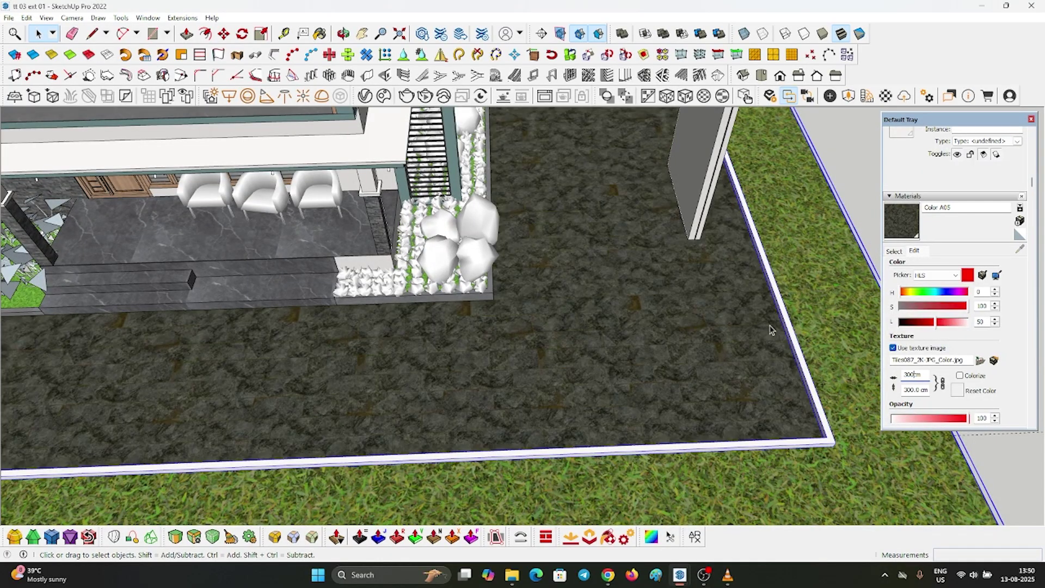
Select the raised border strip between the paving and the lawn and hide it
{"action": "middle_click_drag", "start_coordinate": [639, 327], "coordinate": [696, 306]}
{"action": "scroll", "coordinate": [536, 261], "scroll_direction": "down", "scroll_amount": 6}
{"action": "middle_click_drag", "start_coordinate": [478, 234], "coordinate": [433, 309]}
{"action": "scroll", "coordinate": [490, 366], "scroll_direction": "up", "scroll_amount": 5}
{"action": "scroll", "coordinate": [377, 292], "scroll_direction": "down", "scroll_amount": 5}
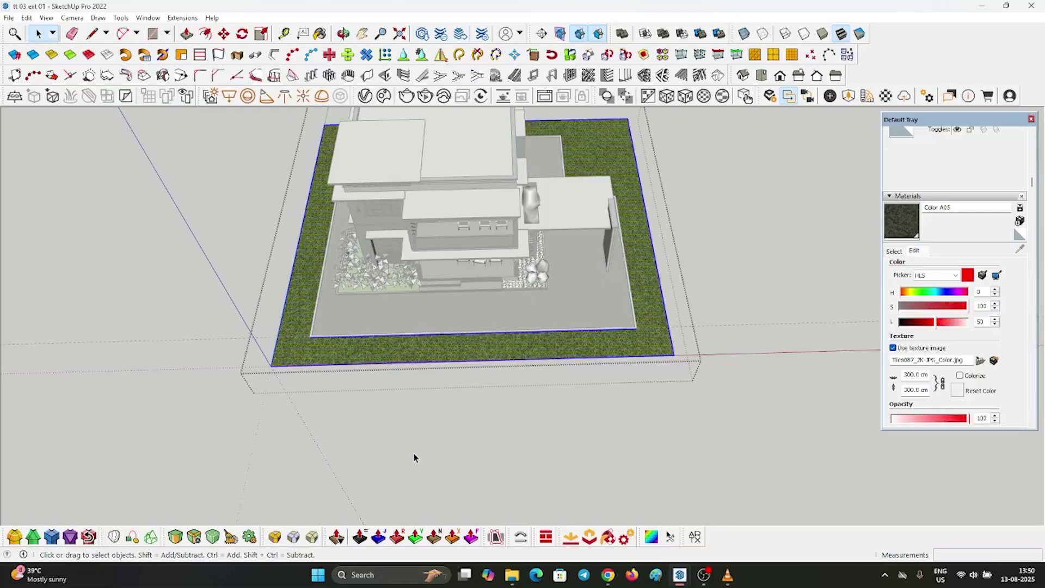
{"action": "middle_click_drag", "start_coordinate": [413, 458], "coordinate": [445, 301]}
{"action": "scroll", "coordinate": [603, 355], "scroll_direction": "up", "scroll_amount": 5}
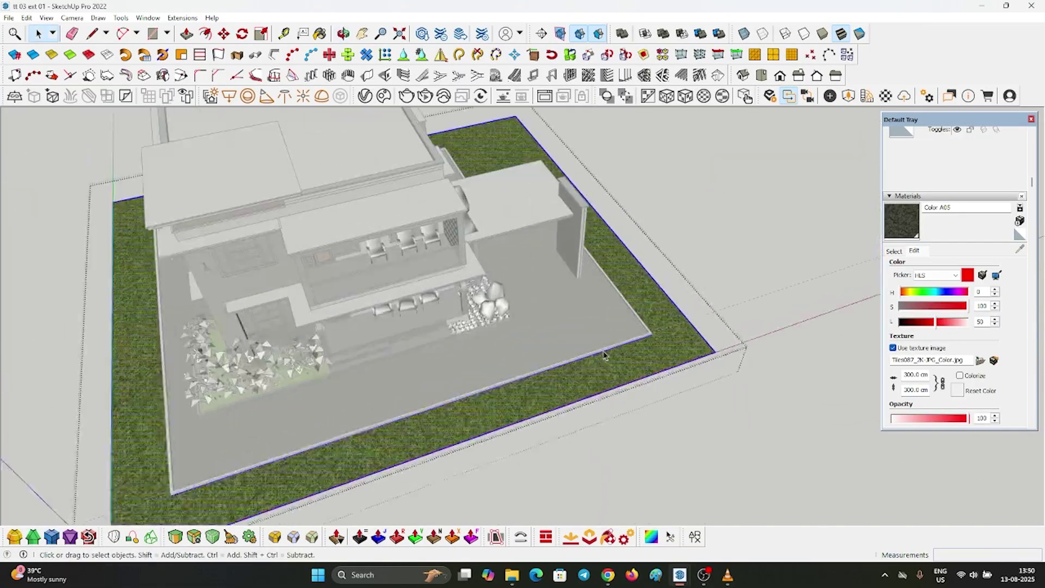
{"action": "scroll", "coordinate": [626, 303], "scroll_direction": "up", "scroll_amount": 3}
{"action": "left_click", "coordinate": [625, 303]}
{"action": "scroll", "coordinate": [625, 303], "scroll_direction": "down", "scroll_amount": 3}
{"action": "left_click", "coordinate": [629, 297]}
{"action": "scroll", "coordinate": [628, 296], "scroll_direction": "up", "scroll_amount": 3}
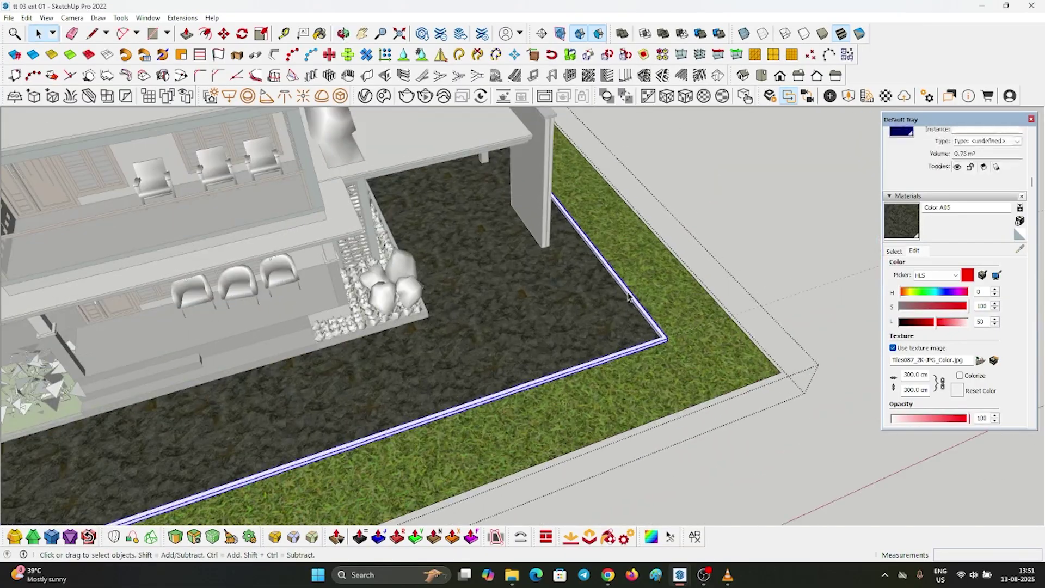
{"action": "scroll", "coordinate": [629, 296], "scroll_direction": "up", "scroll_amount": 2}
{"action": "right_click", "coordinate": [629, 297]}
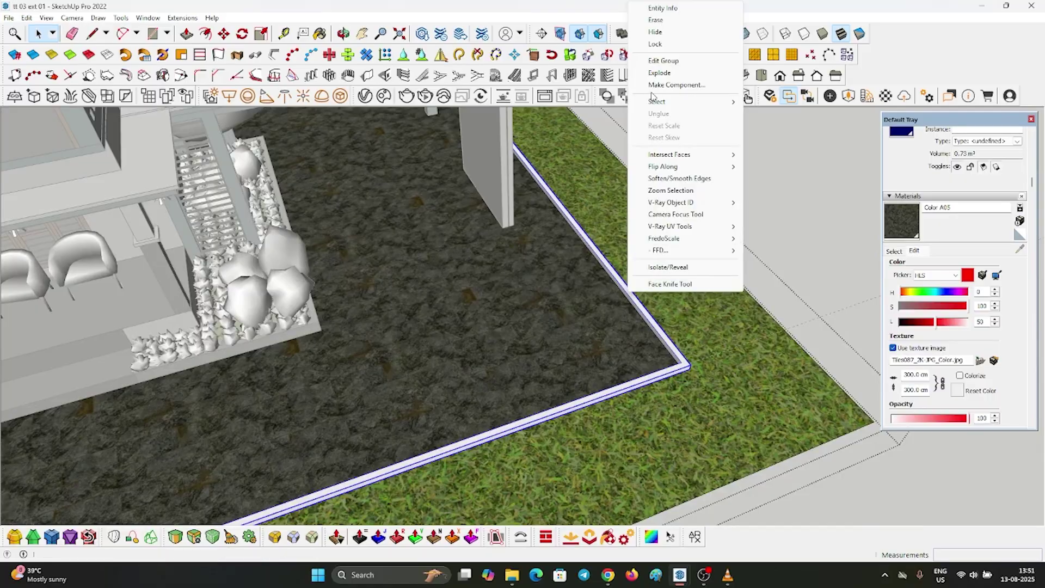
{"action": "left_click", "coordinate": [659, 37]}
Open the lawn ring for editing and draw a 190 cm line straight across its front strip
{"action": "scroll", "coordinate": [734, 210], "scroll_direction": "down", "scroll_amount": 4}
{"action": "middle_click_drag", "start_coordinate": [734, 210], "coordinate": [642, 283]}
{"action": "middle_click_drag", "start_coordinate": [331, 386], "coordinate": [473, 340], "text": "shift"}
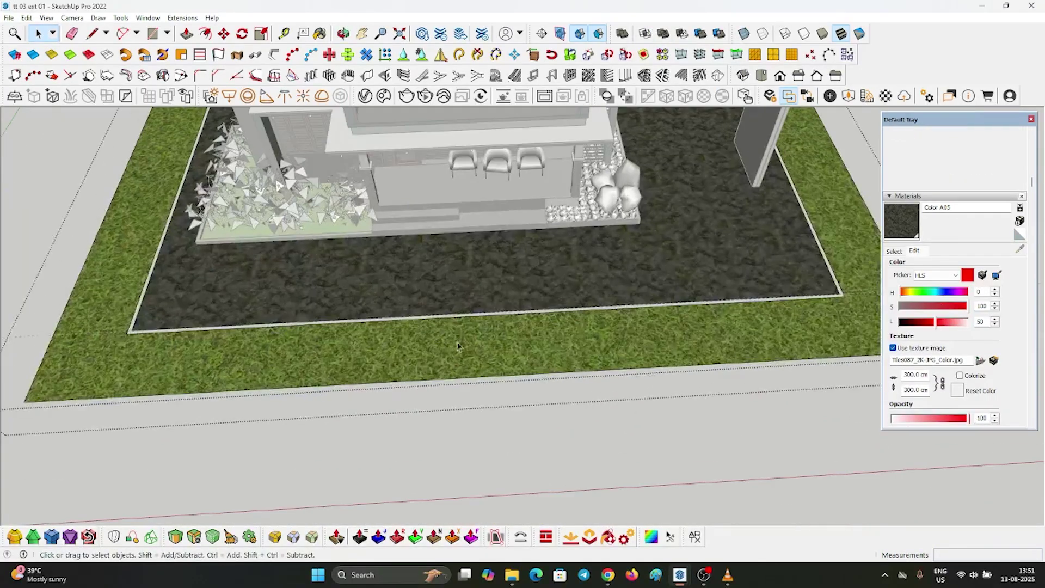
{"action": "triple_click", "coordinate": [472, 340]}
{"action": "left_click", "coordinate": [473, 340]}
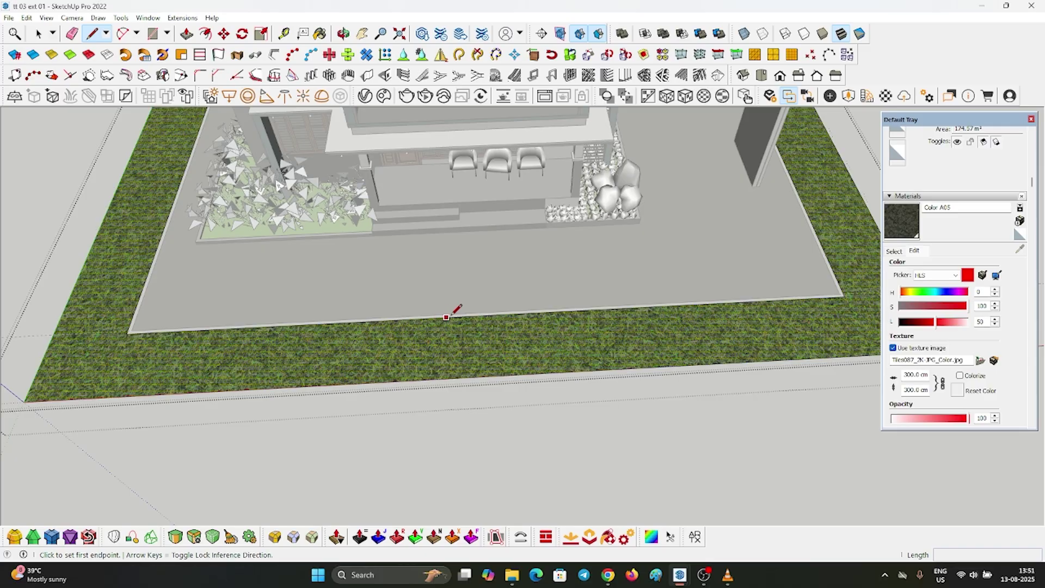
{"action": "left_click", "coordinate": [493, 314]}
{"action": "scroll", "coordinate": [493, 314], "scroll_direction": "down", "scroll_amount": 4}
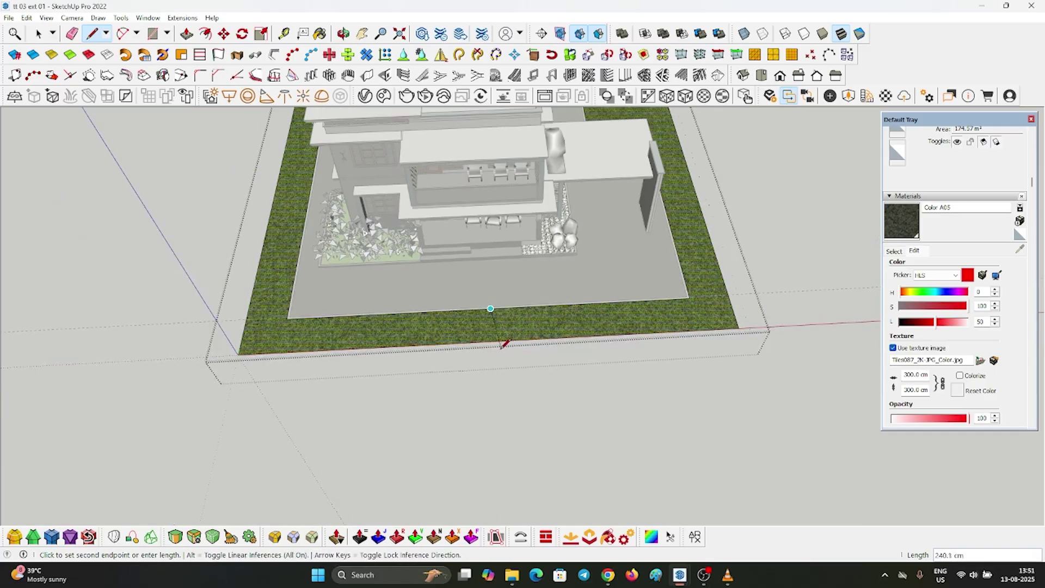
Try to copy the cross line 400 cm along the front lawn strip
{"action": "key", "text": "m"}
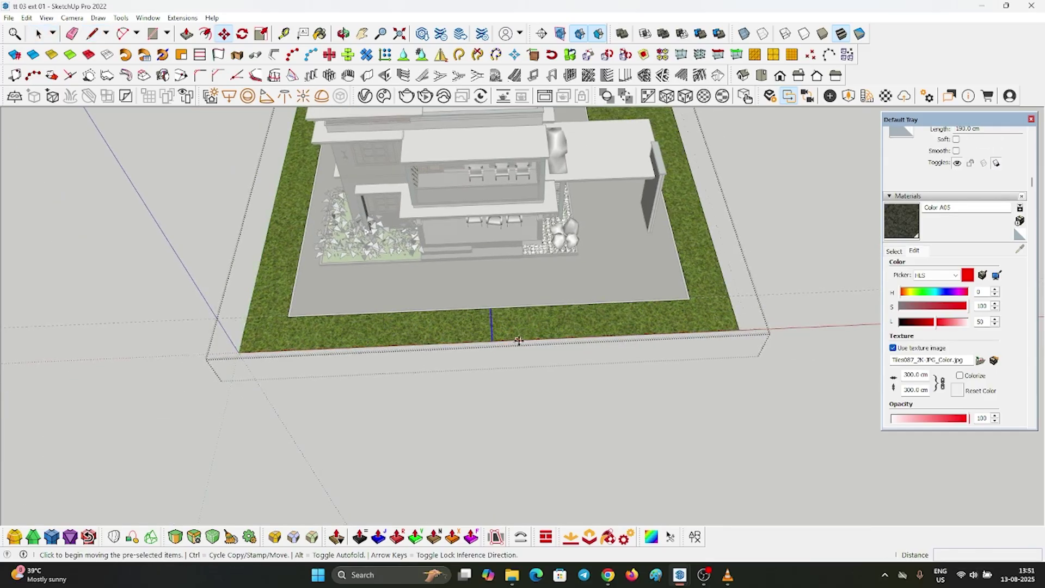
{"action": "key", "text": "ctrl"}
{"action": "scroll", "coordinate": [517, 336], "scroll_direction": "up", "scroll_amount": 3}
{"action": "left_click", "coordinate": [516, 335]}
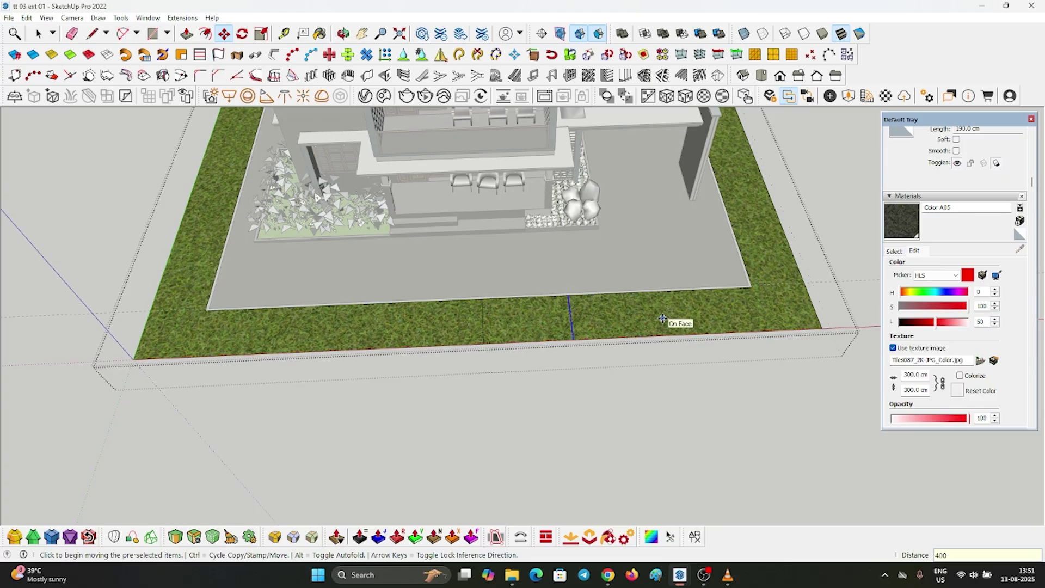
{"action": "left_click", "coordinate": [605, 323]}
{"action": "key", "text": "Escape"}
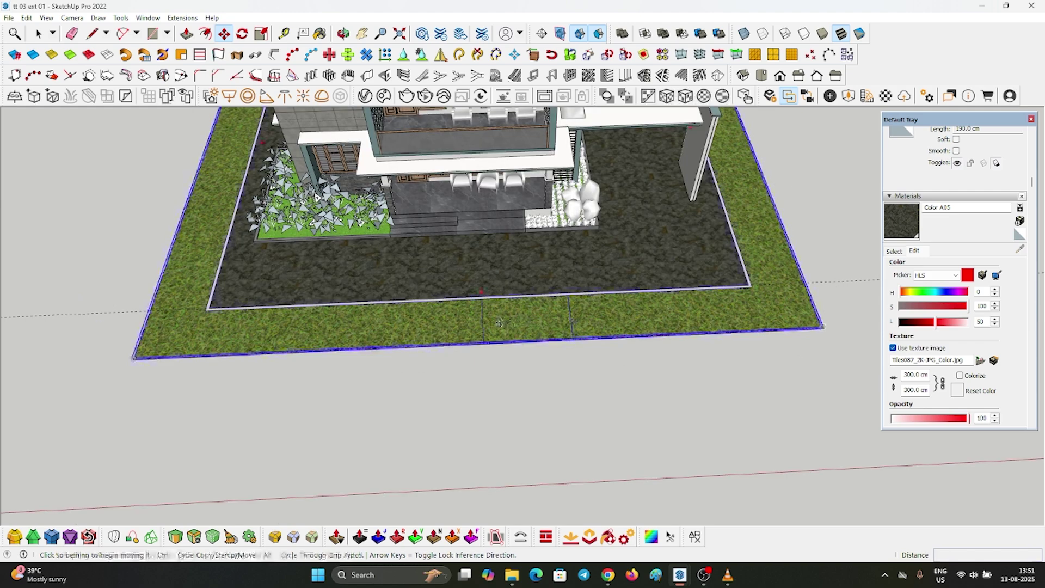
{"action": "key", "text": "space"}
{"action": "key", "text": "Escape"}
Reopen the lawn ring and copy the cross line 410 cm along the front strip
{"action": "double_click", "coordinate": [493, 321]}
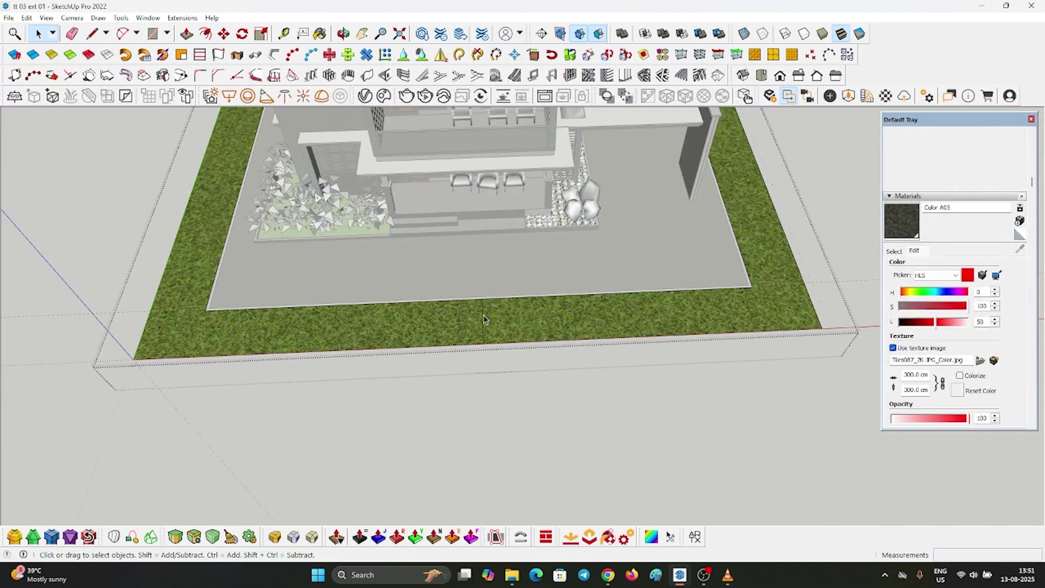
{"action": "left_click", "coordinate": [500, 321]}
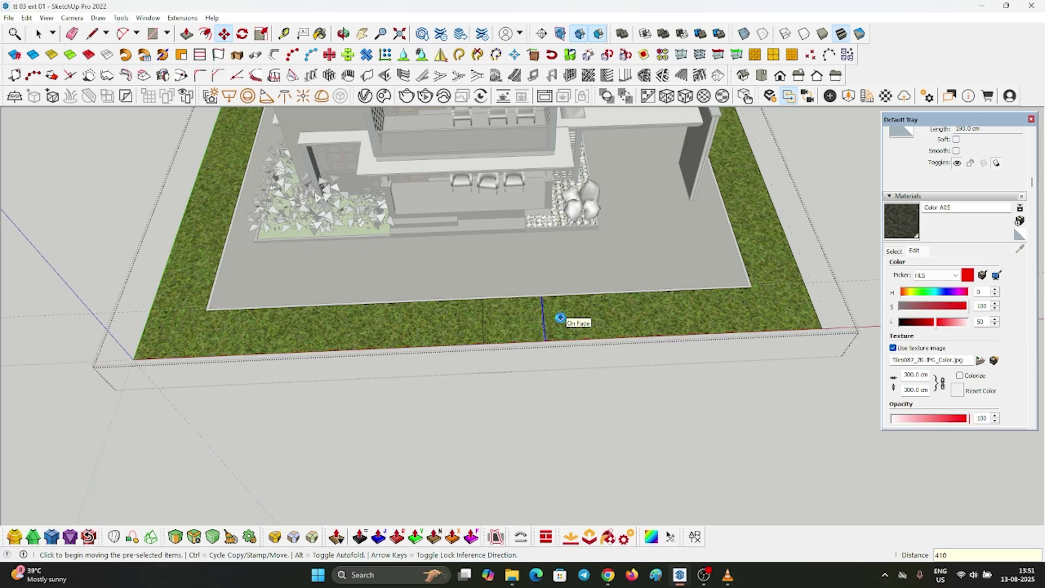
{"action": "key", "text": "Return"}
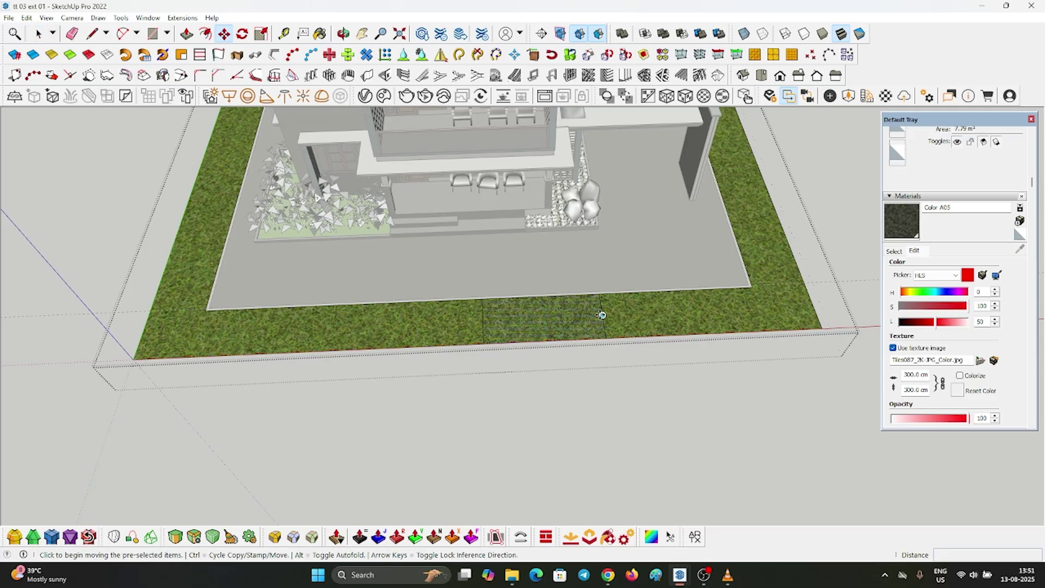
Copy the 410 cm wide section to the other side of the first cross line and delete both sections to open a gap in the lawn
{"action": "key", "text": "ctrl"}
{"action": "left_click", "coordinate": [601, 314]}
{"action": "left_click", "coordinate": [483, 314]}
{"action": "key", "text": "e"}
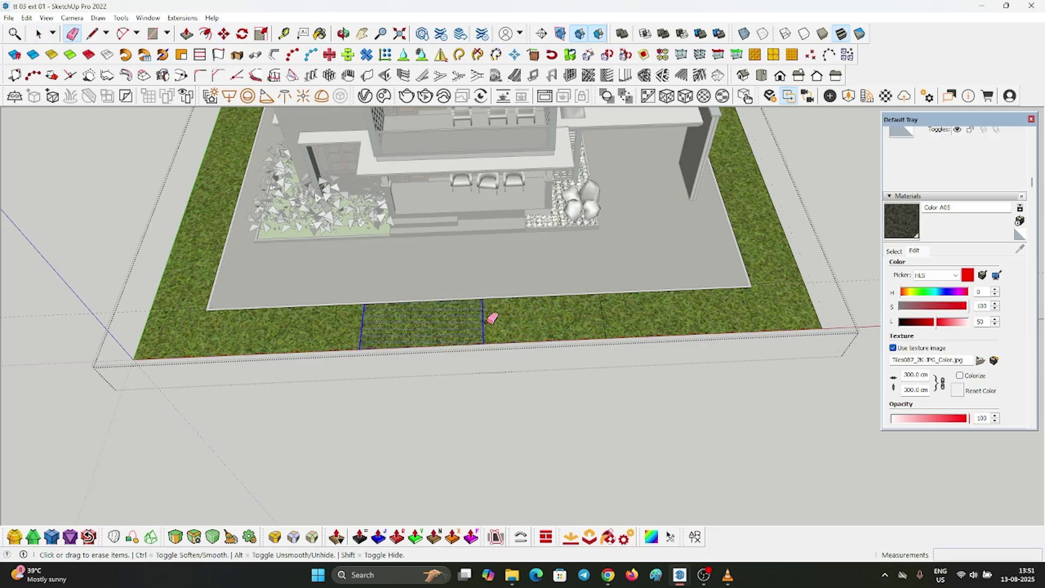
{"action": "key", "text": "space"}
Open the paving and draw a long driveway strip 820 cm wide, running outward from its front edge through the lawn gap
{"action": "scroll", "coordinate": [348, 318], "scroll_direction": "up", "scroll_amount": 10}
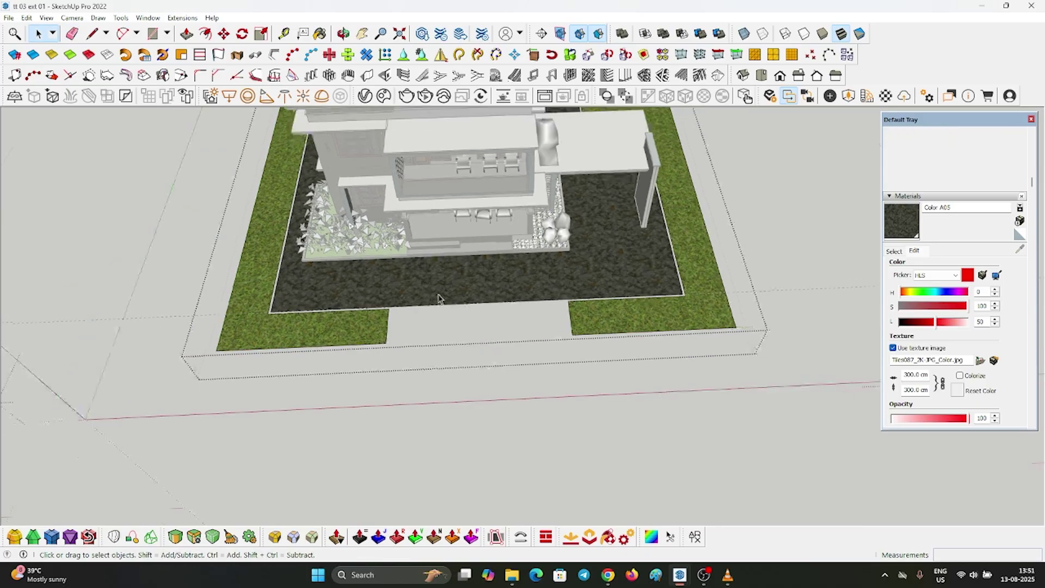
{"action": "scroll", "coordinate": [296, 319], "scroll_direction": "up", "scroll_amount": 2}
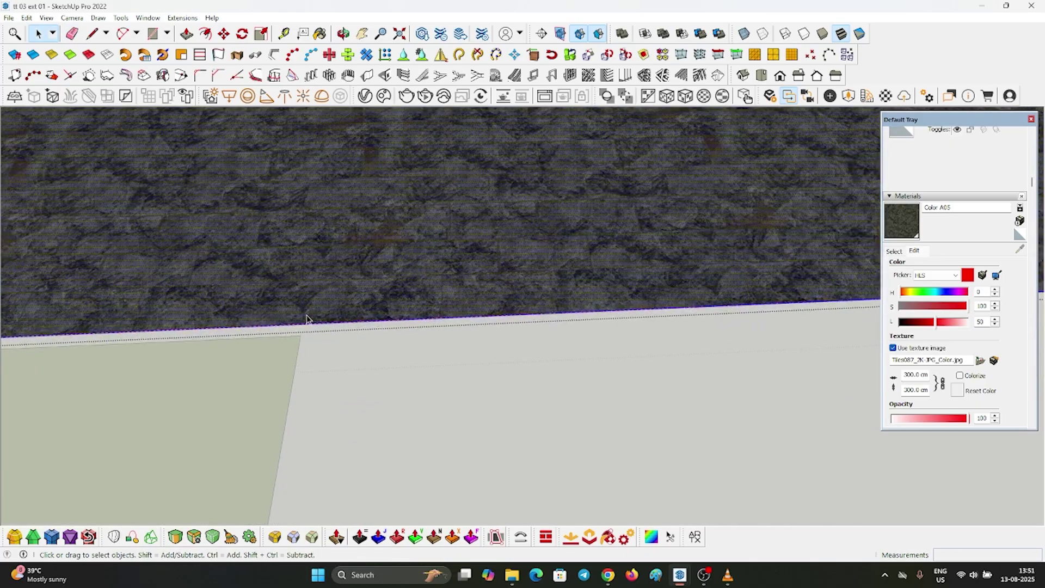
{"action": "key", "text": "l"}
{"action": "left_click", "coordinate": [299, 338]}
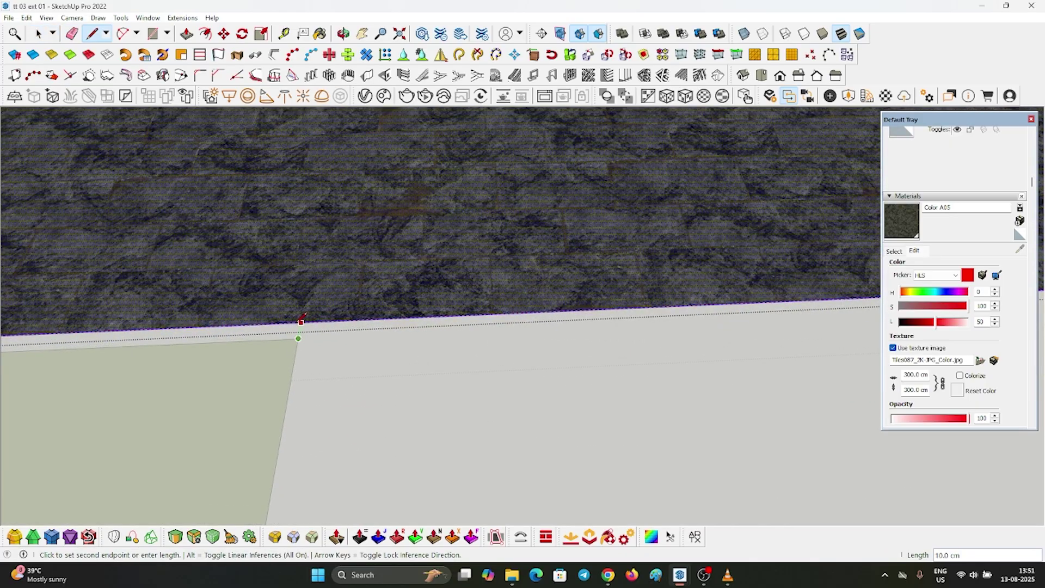
{"action": "scroll", "coordinate": [361, 260], "scroll_direction": "down", "scroll_amount": 8}
{"action": "scroll", "coordinate": [398, 192], "scroll_direction": "down", "scroll_amount": 5}
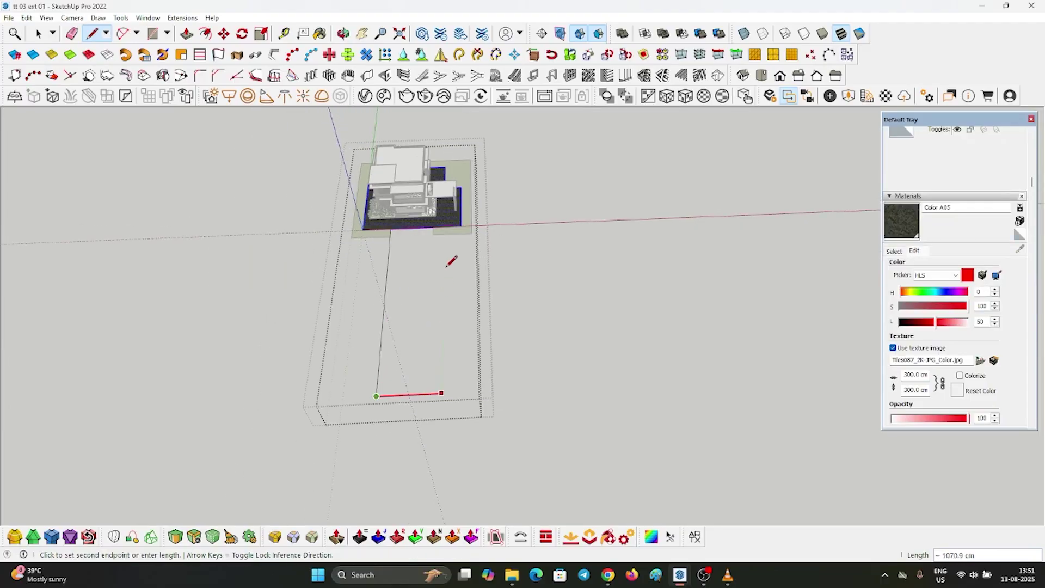
{"action": "scroll", "coordinate": [443, 240], "scroll_direction": "up", "scroll_amount": 10}
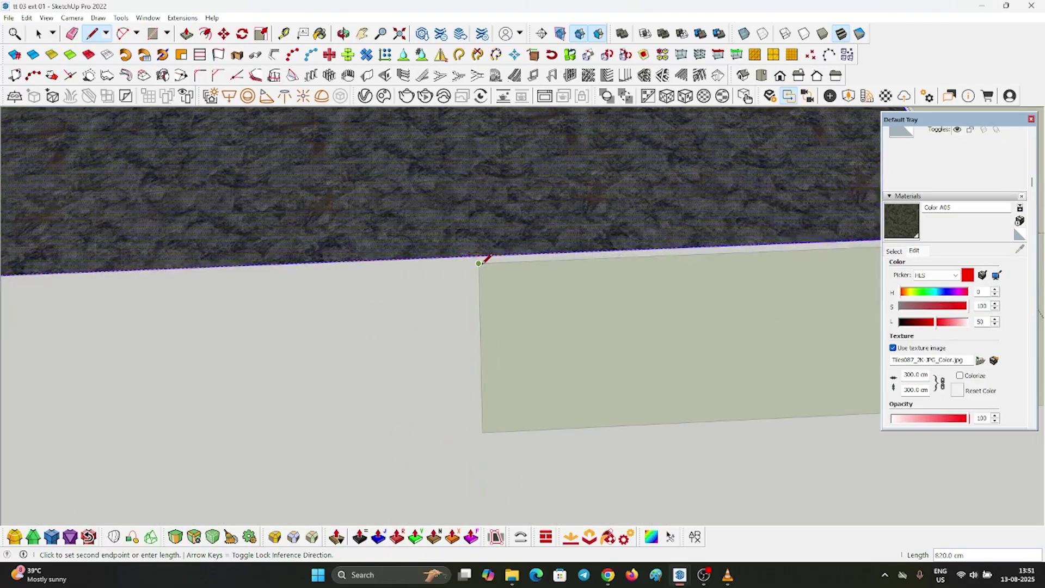
{"action": "left_click", "coordinate": [479, 255]}
{"action": "scroll", "coordinate": [479, 253], "scroll_direction": "down", "scroll_amount": 10}
{"action": "key", "text": "space"}
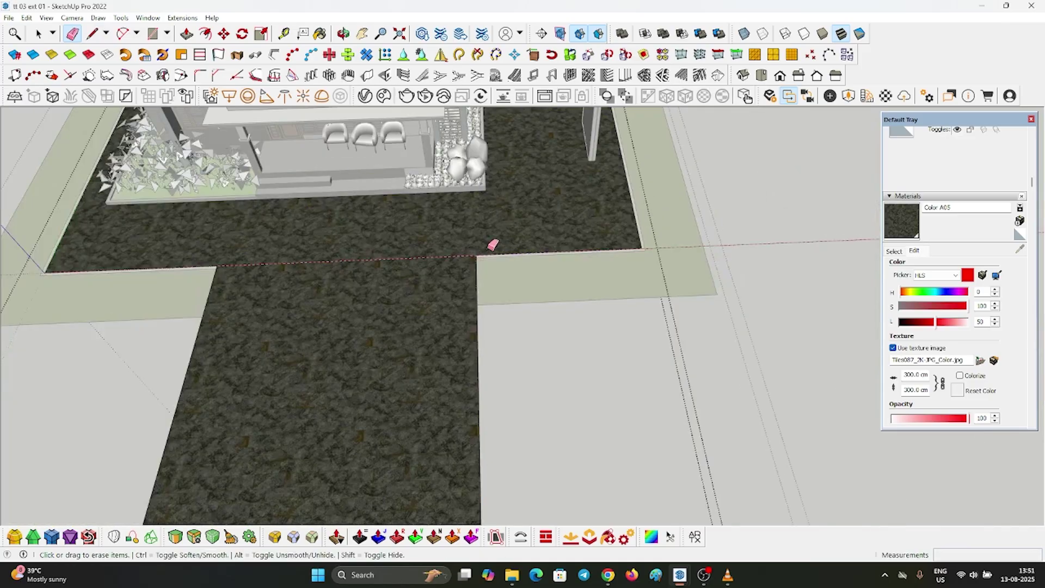
Open the lawn ring, move its two front edges about 3402 cm outward to the driveway's far end and leave the ring
{"action": "middle_click_drag", "start_coordinate": [497, 267], "coordinate": [437, 327]}
{"action": "scroll", "coordinate": [436, 329], "scroll_direction": "down", "scroll_amount": 3}
{"action": "scroll", "coordinate": [402, 272], "scroll_direction": "up", "scroll_amount": 6}
{"action": "scroll", "coordinate": [494, 250], "scroll_direction": "down", "scroll_amount": 4}
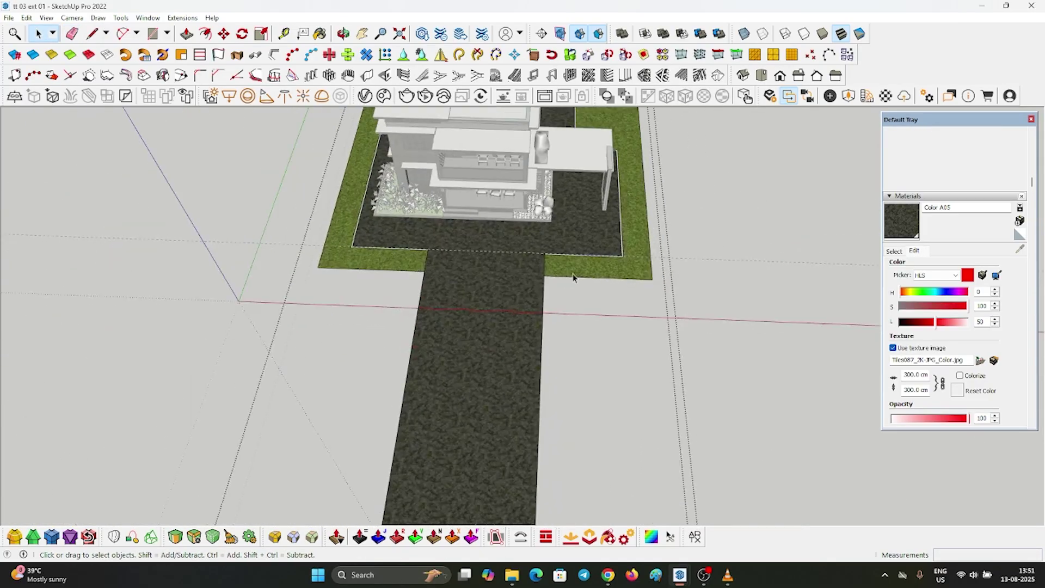
{"action": "double_click", "coordinate": [574, 275]}
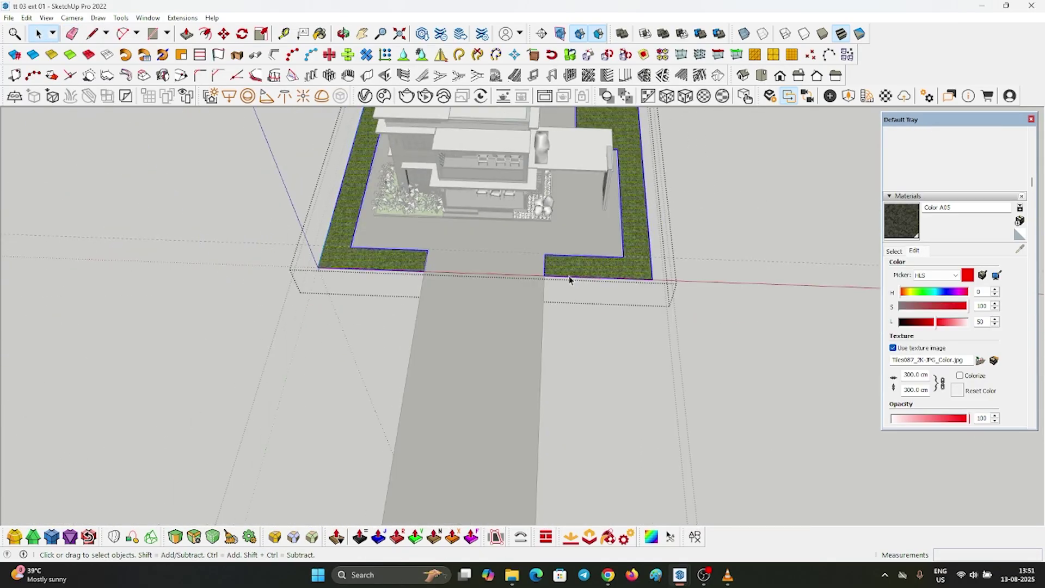
{"action": "scroll", "coordinate": [560, 281], "scroll_direction": "up", "scroll_amount": 4}
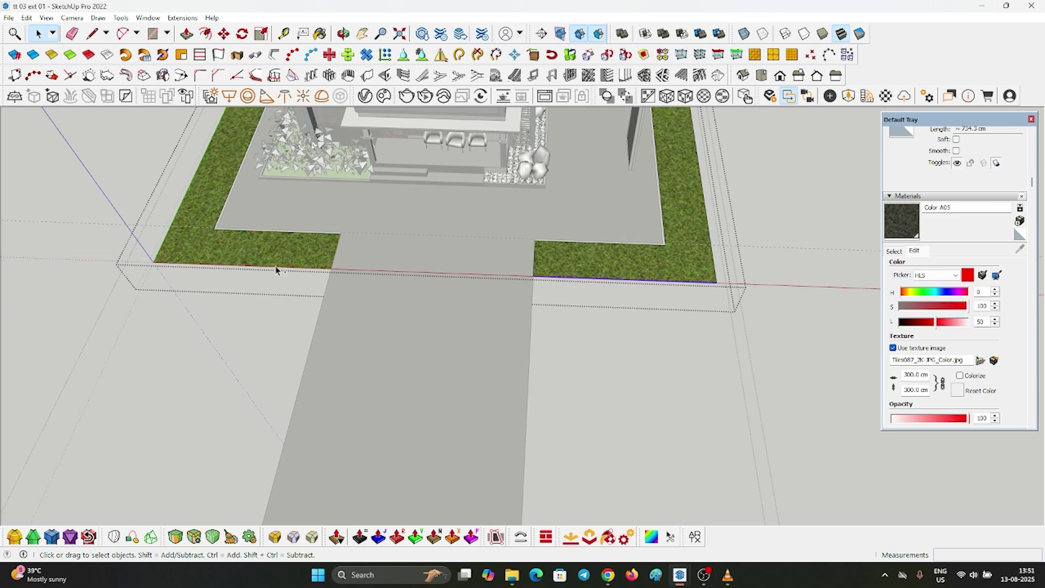
{"action": "key", "text": "m"}
{"action": "left_click", "coordinate": [330, 268]}
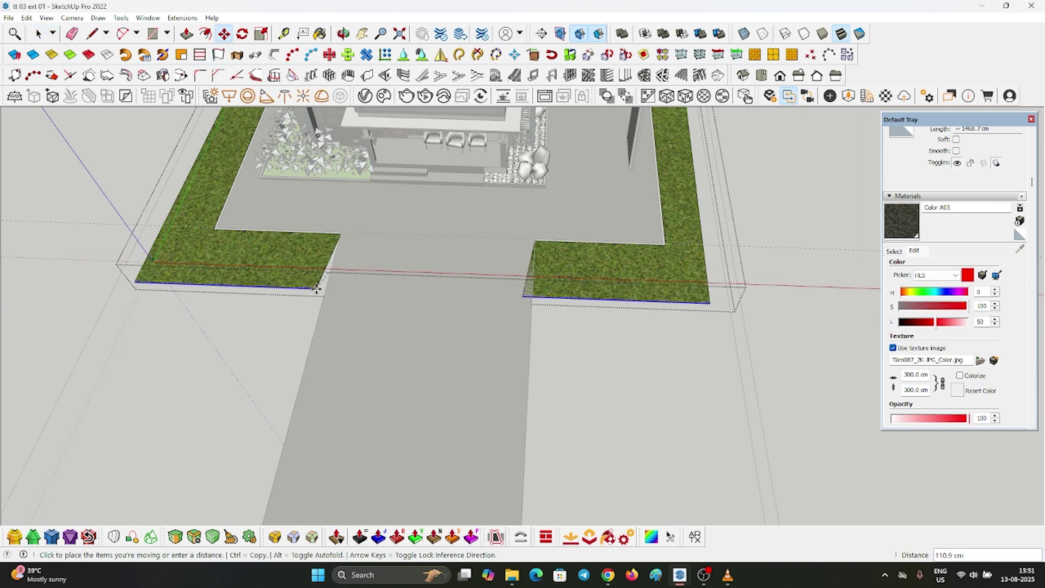
{"action": "scroll", "coordinate": [369, 248], "scroll_direction": "down", "scroll_amount": 4}
{"action": "scroll", "coordinate": [369, 249], "scroll_direction": "down", "scroll_amount": 5}
{"action": "scroll", "coordinate": [373, 289], "scroll_direction": "up", "scroll_amount": 2}
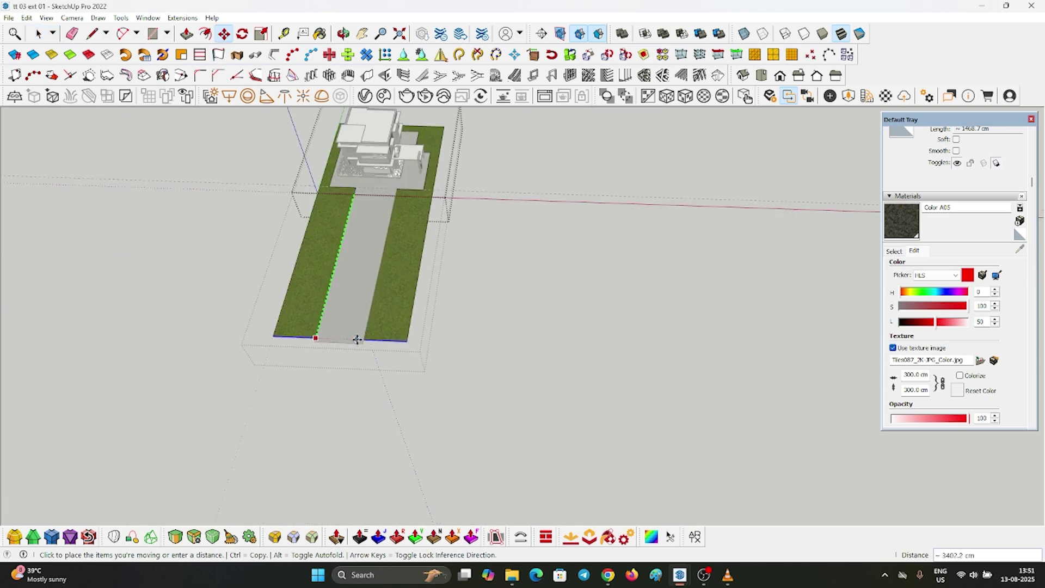
{"action": "left_click", "coordinate": [357, 342]}
{"action": "middle_click_drag", "start_coordinate": [422, 357], "coordinate": [465, 370]}
{"action": "key", "text": "space"}
{"action": "left_click", "coordinate": [465, 370]}
{"action": "scroll", "coordinate": [401, 198], "scroll_direction": "up", "scroll_amount": 4}
{"action": "scroll", "coordinate": [405, 202], "scroll_direction": "down", "scroll_amount": 3}
{"action": "middle_click_drag", "start_coordinate": [440, 223], "coordinate": [428, 207]}
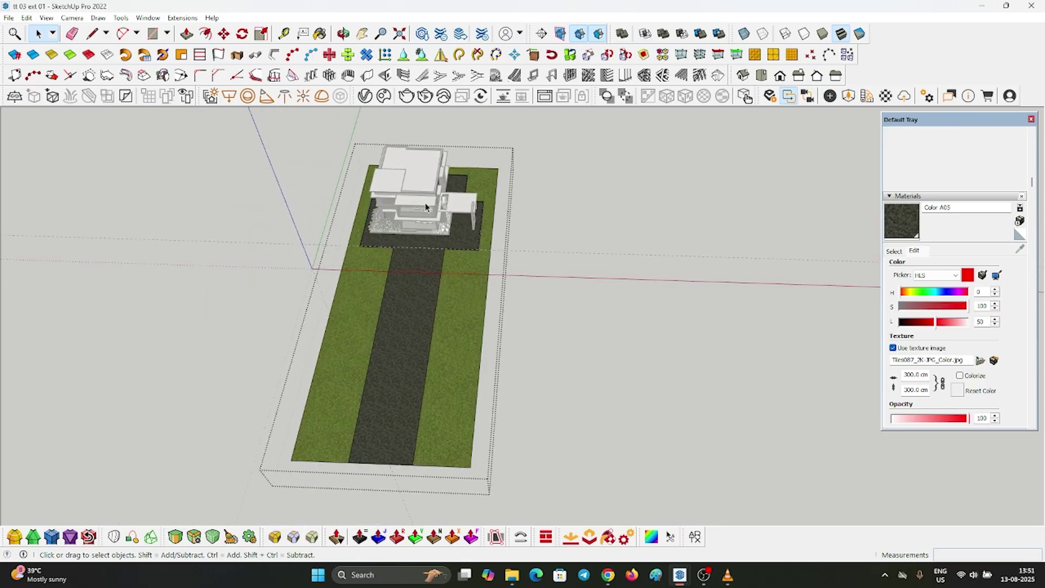
Open the lawn ring and move its long outer edge on the carport side farther outward to widen the lawn
{"action": "scroll", "coordinate": [390, 237], "scroll_direction": "up", "scroll_amount": 6}
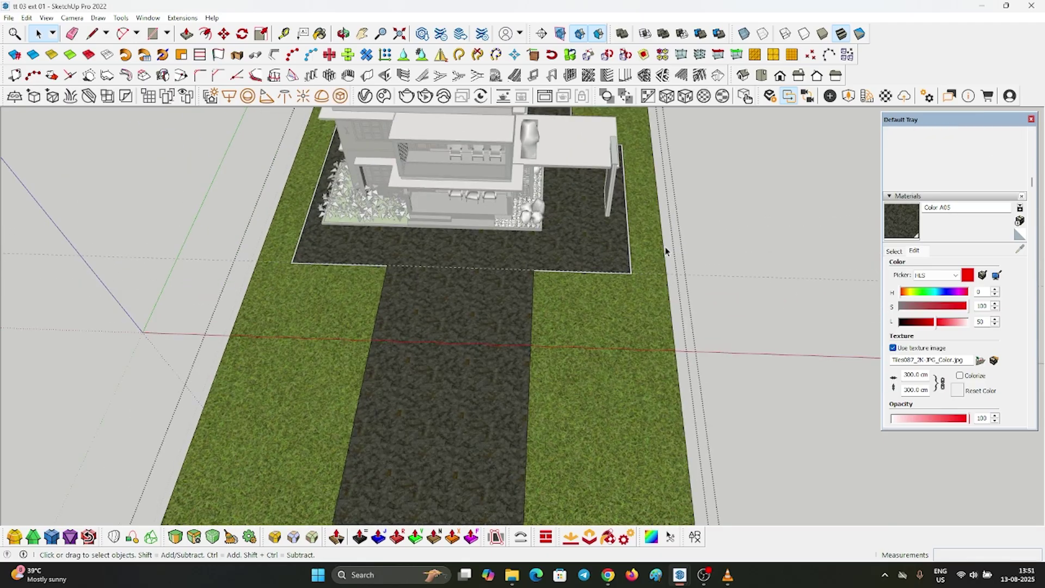
{"action": "left_click", "coordinate": [662, 249]}
{"action": "scroll", "coordinate": [662, 250], "scroll_direction": "down", "scroll_amount": 3}
{"action": "double_click", "coordinate": [663, 326]}
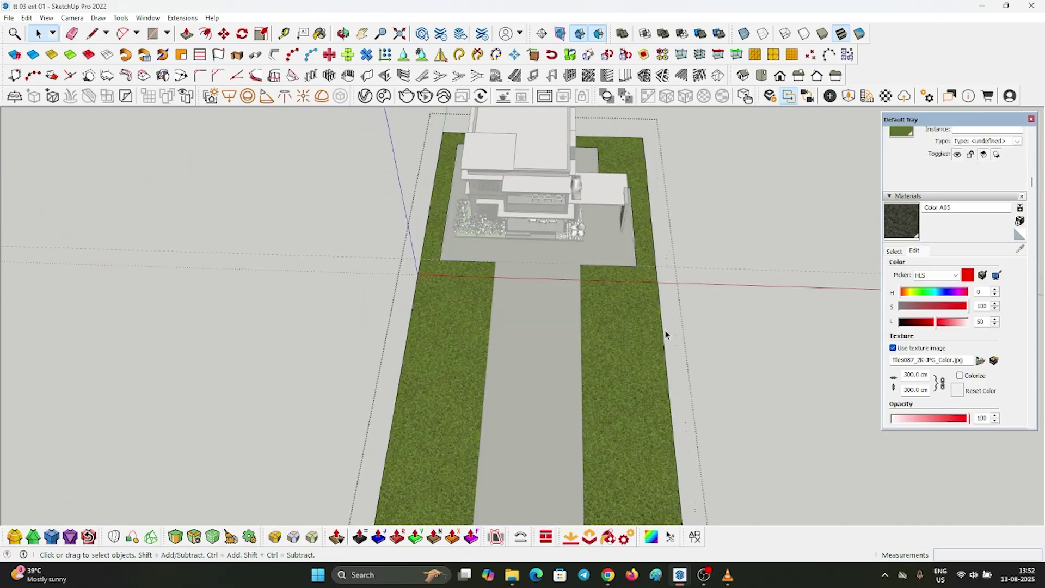
{"action": "left_click", "coordinate": [664, 329]}
{"action": "scroll", "coordinate": [548, 303], "scroll_direction": "down", "scroll_amount": 3}
{"action": "scroll", "coordinate": [562, 293], "scroll_direction": "up", "scroll_amount": 4}
{"action": "key", "text": "m"}
{"action": "scroll", "coordinate": [561, 293], "scroll_direction": "up", "scroll_amount": 2}
{"action": "left_click", "coordinate": [562, 293]}
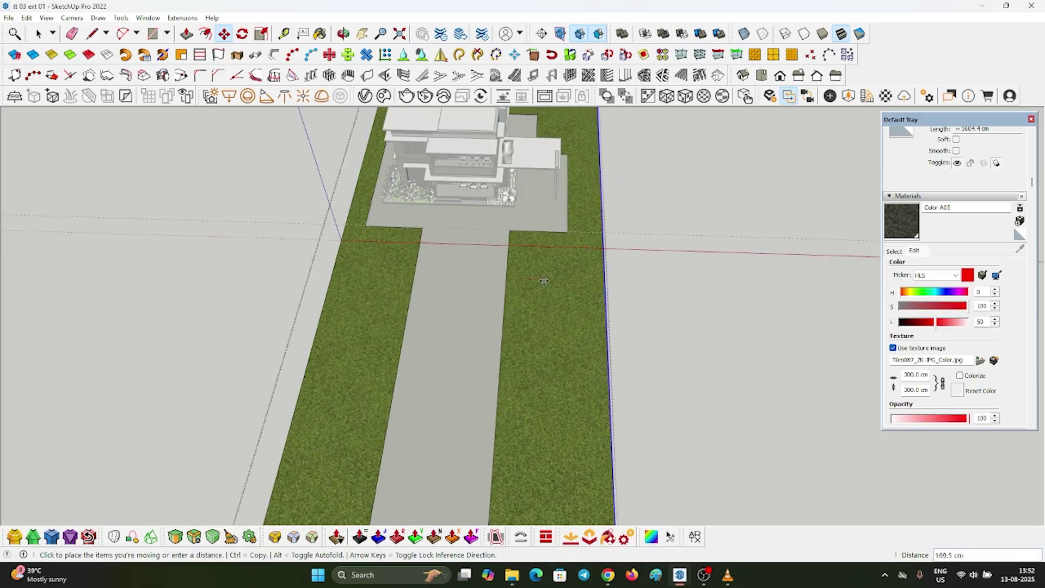
{"action": "scroll", "coordinate": [581, 287], "scroll_direction": "down", "scroll_amount": 2}
{"action": "key", "text": "space"}
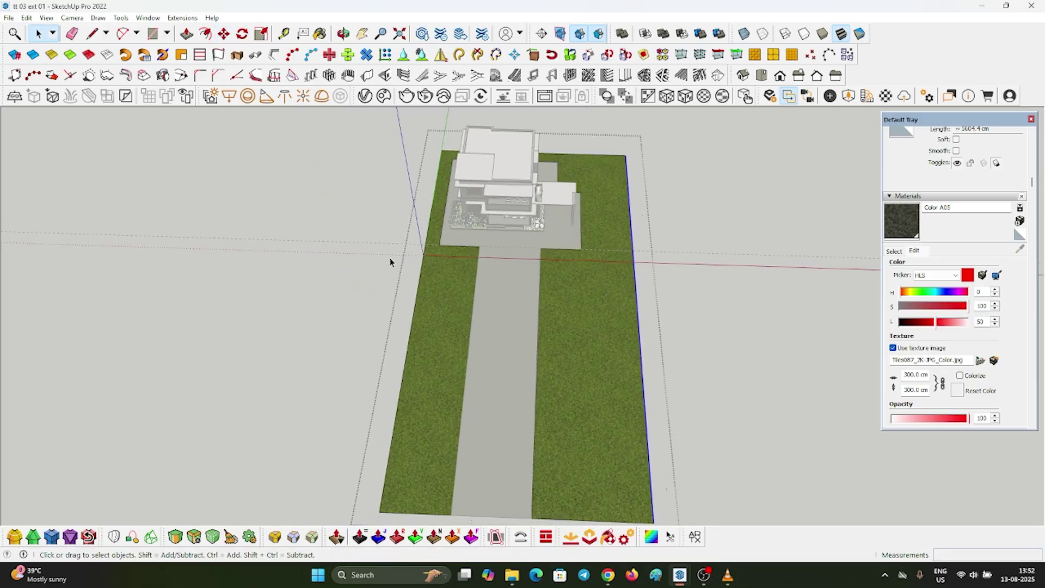
Move the lawn's opposite long outer edge outward by about 392 cm and leave the ring
{"action": "key", "text": "m"}
{"action": "left_click", "coordinate": [445, 273]}
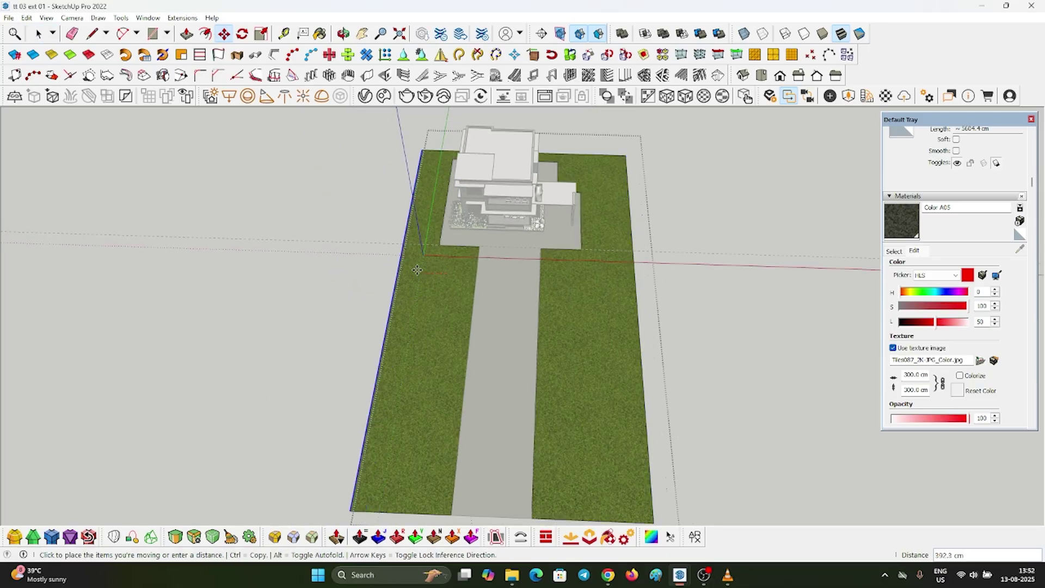
{"action": "left_click", "coordinate": [413, 263]}
{"action": "key", "text": "space"}
{"action": "left_click", "coordinate": [487, 237]}
Open the paving group and draw lines across the front kerb's outer face at both driveway edges
{"action": "scroll", "coordinate": [487, 237], "scroll_direction": "up", "scroll_amount": 4}
{"action": "scroll", "coordinate": [487, 238], "scroll_direction": "up", "scroll_amount": 4}
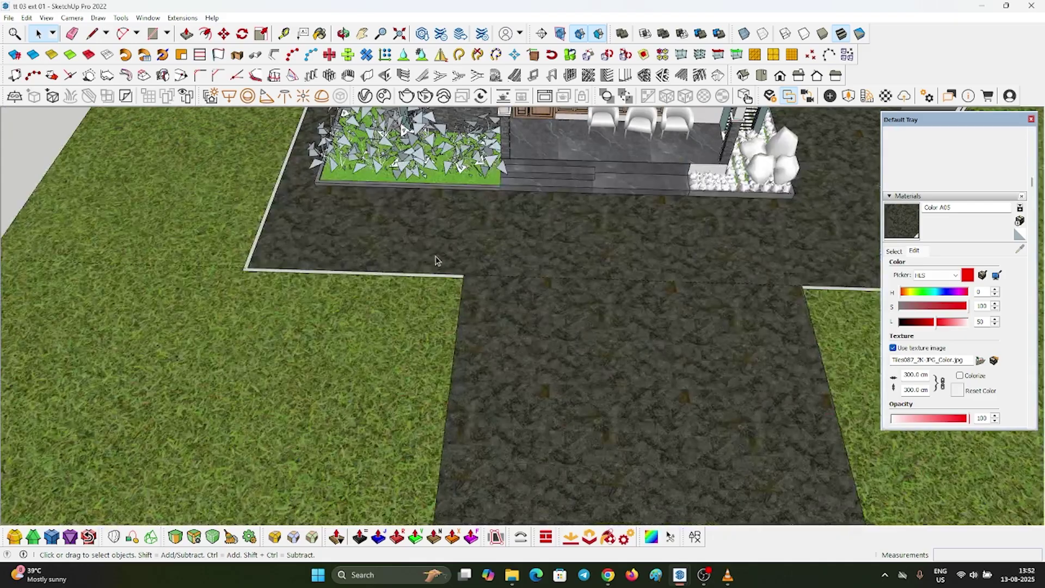
{"action": "double_click", "coordinate": [410, 244]}
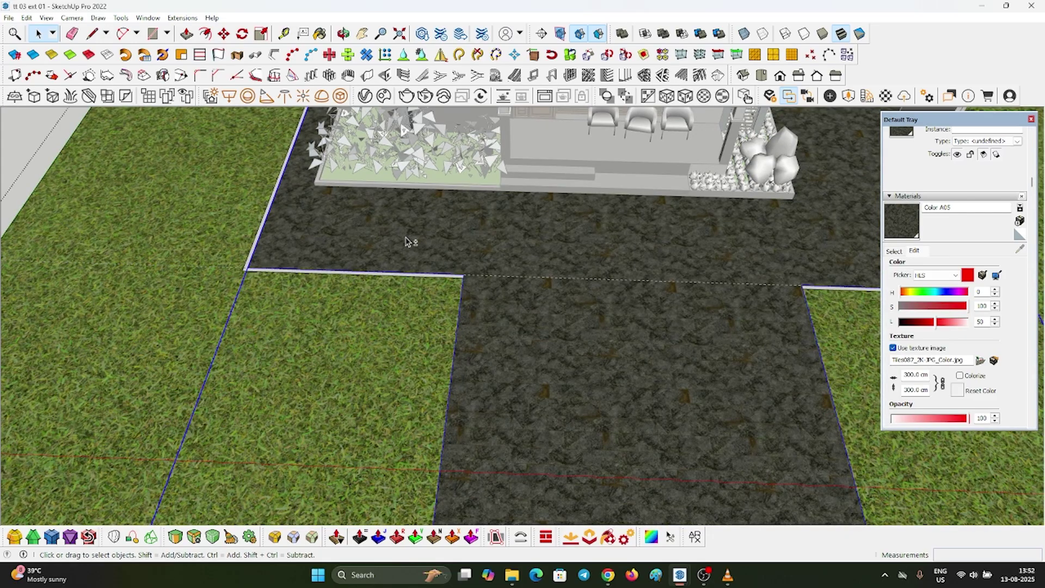
{"action": "scroll", "coordinate": [467, 277], "scroll_direction": "up", "scroll_amount": 5}
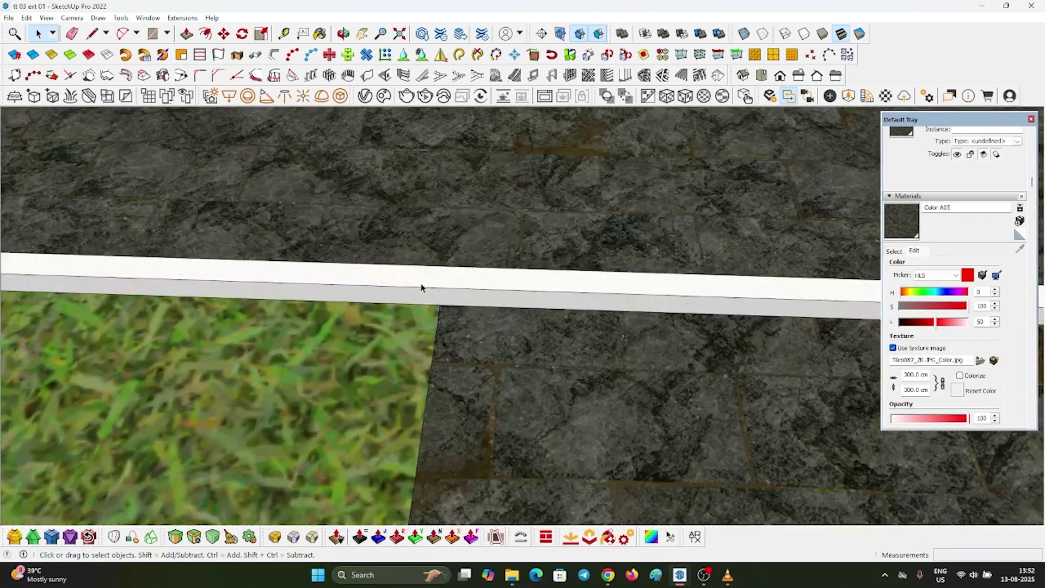
{"action": "key", "text": "l"}
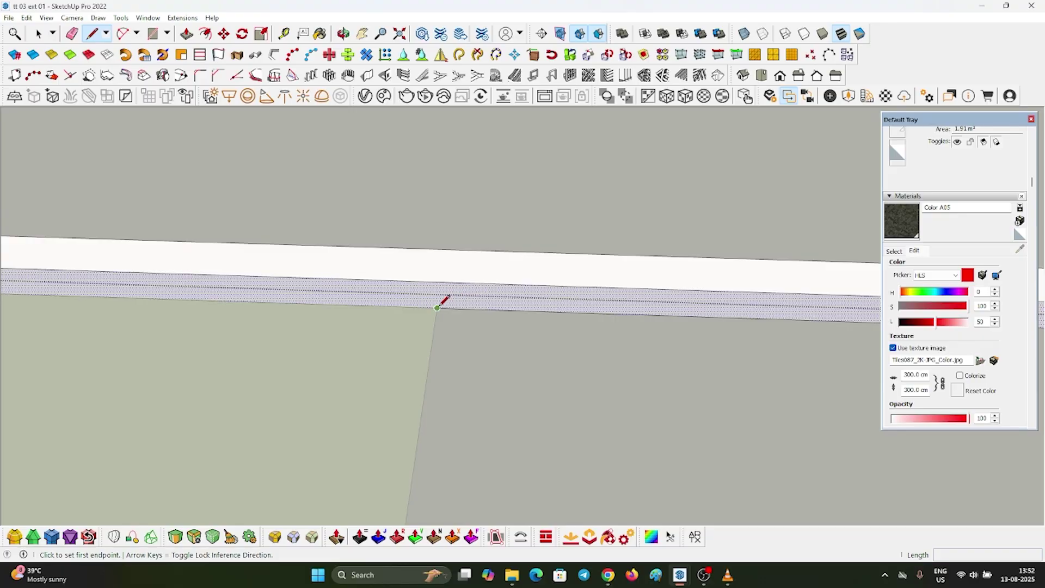
{"action": "scroll", "coordinate": [302, 276], "scroll_direction": "down", "scroll_amount": 3}
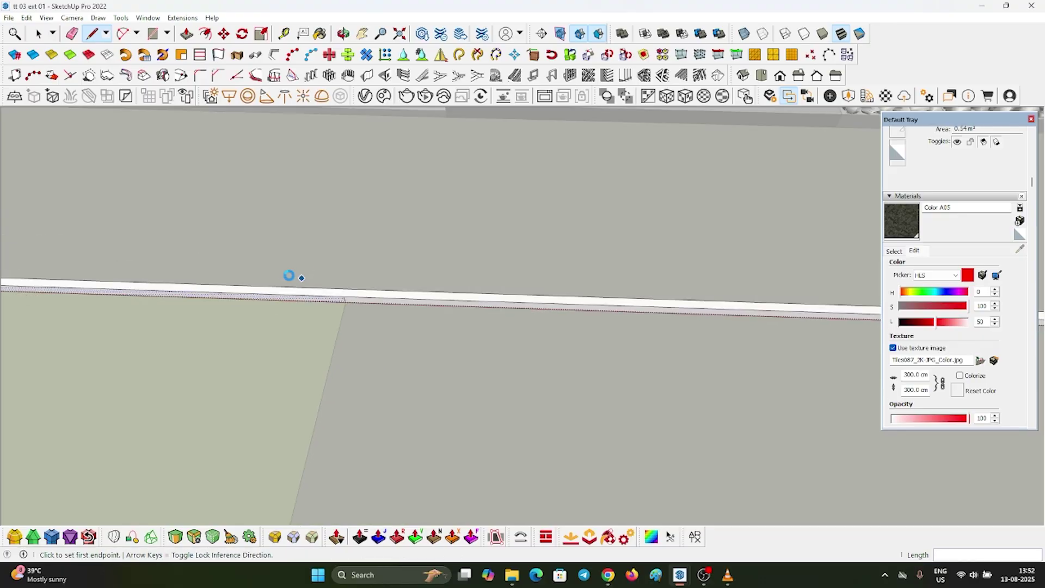
{"action": "scroll", "coordinate": [626, 291], "scroll_direction": "up", "scroll_amount": 6}
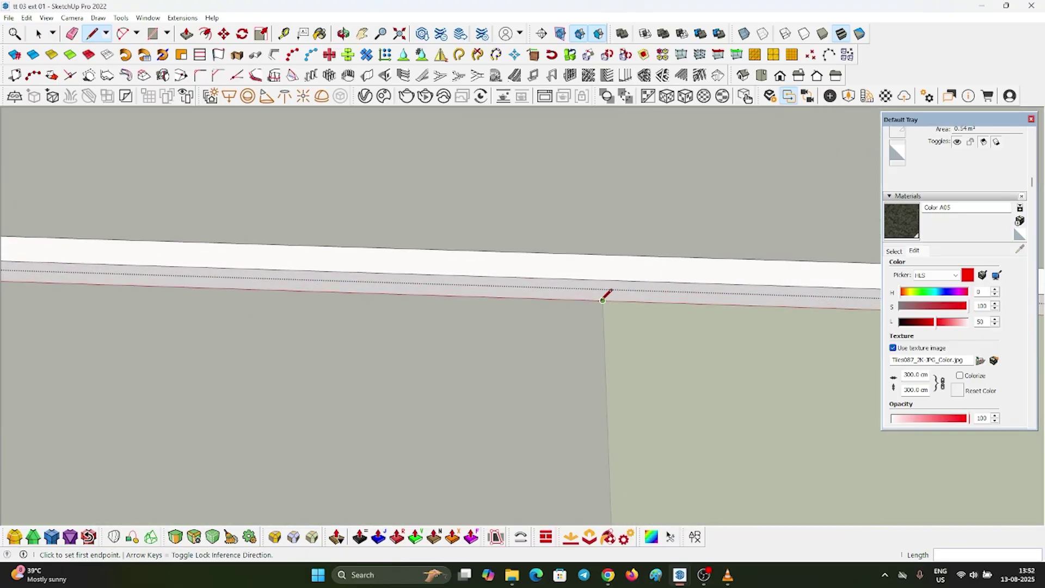
{"action": "left_click", "coordinate": [603, 282]}
Push the kerb section between the two lines back through its full thickness to open the driveway entrance
{"action": "key", "text": "space"}
{"action": "left_click", "coordinate": [571, 289]}
{"action": "scroll", "coordinate": [572, 289], "scroll_direction": "up", "scroll_amount": 2}
{"action": "key", "text": "p"}
{"action": "left_click", "coordinate": [571, 288]}
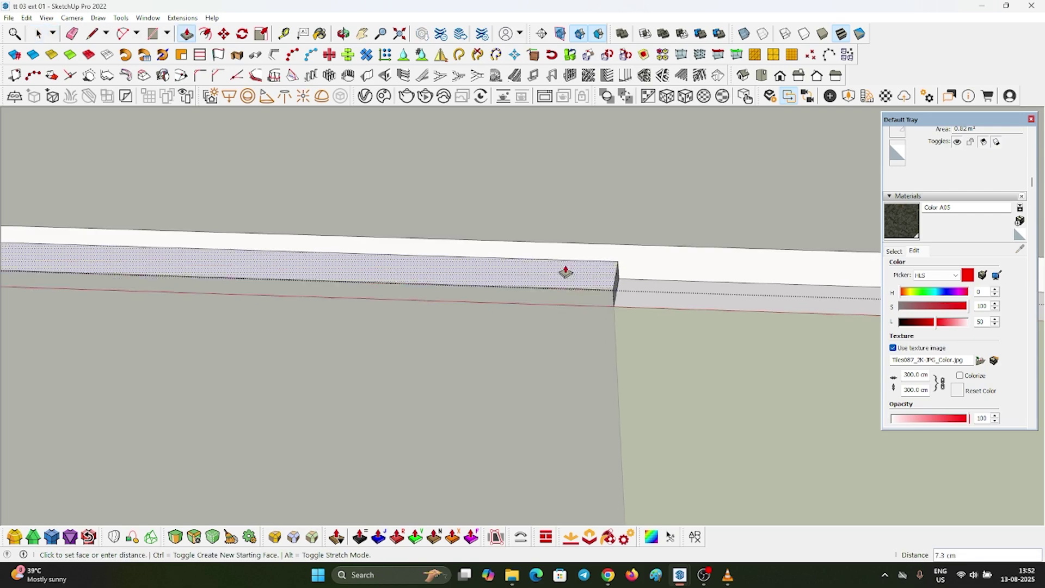
{"action": "left_click", "coordinate": [568, 238]}
{"action": "key", "text": "space"}
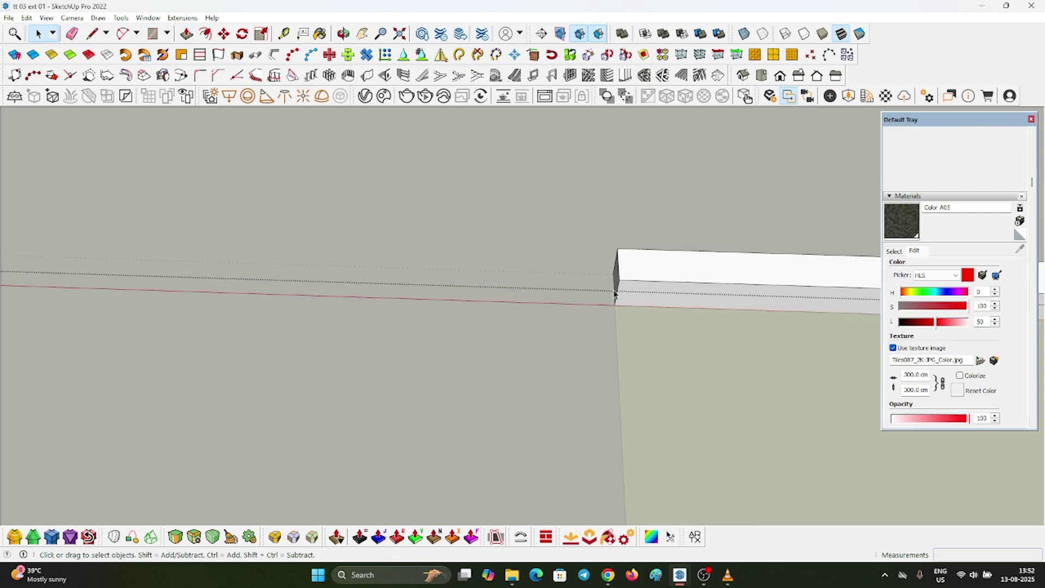
Copy the kerb's end edge 10 cm inward on the carport side and extrude that strip along the driveway to its far end
{"action": "scroll", "coordinate": [618, 292], "scroll_direction": "up", "scroll_amount": 2}
{"action": "key", "text": "m"}
{"action": "left_click", "coordinate": [620, 275]}
{"action": "key", "text": "ctrl"}
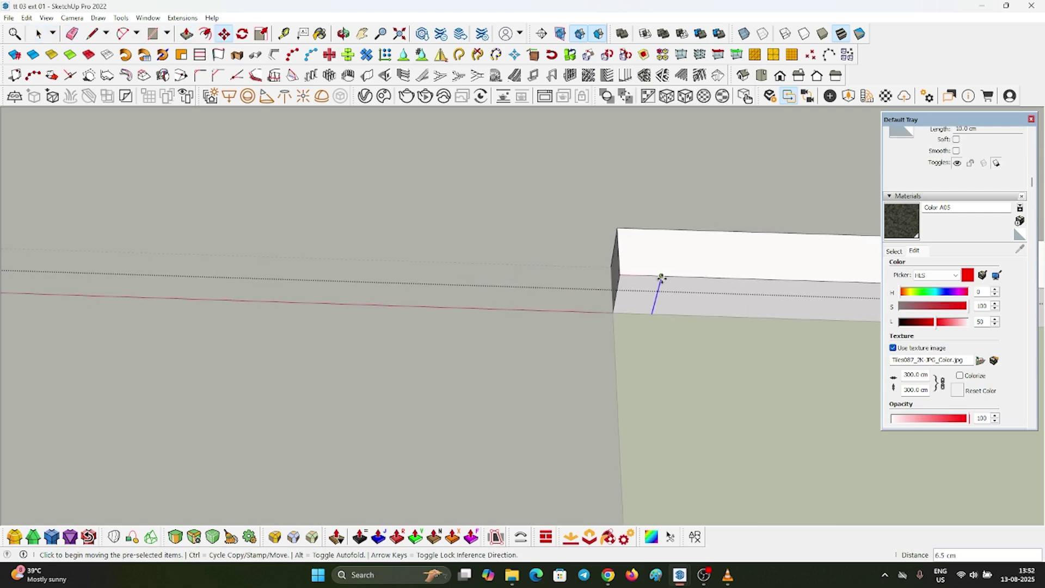
{"action": "key", "text": "Return"}
{"action": "key", "text": "p"}
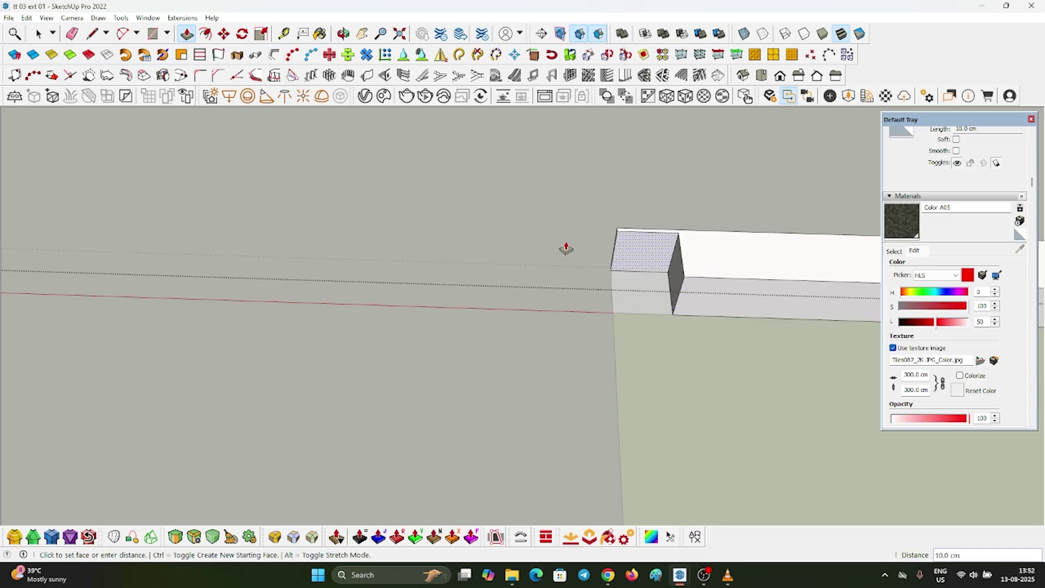
{"action": "middle_click_drag", "start_coordinate": [564, 247], "coordinate": [543, 149]}
{"action": "scroll", "coordinate": [497, 140], "scroll_direction": "down", "scroll_amount": 3}
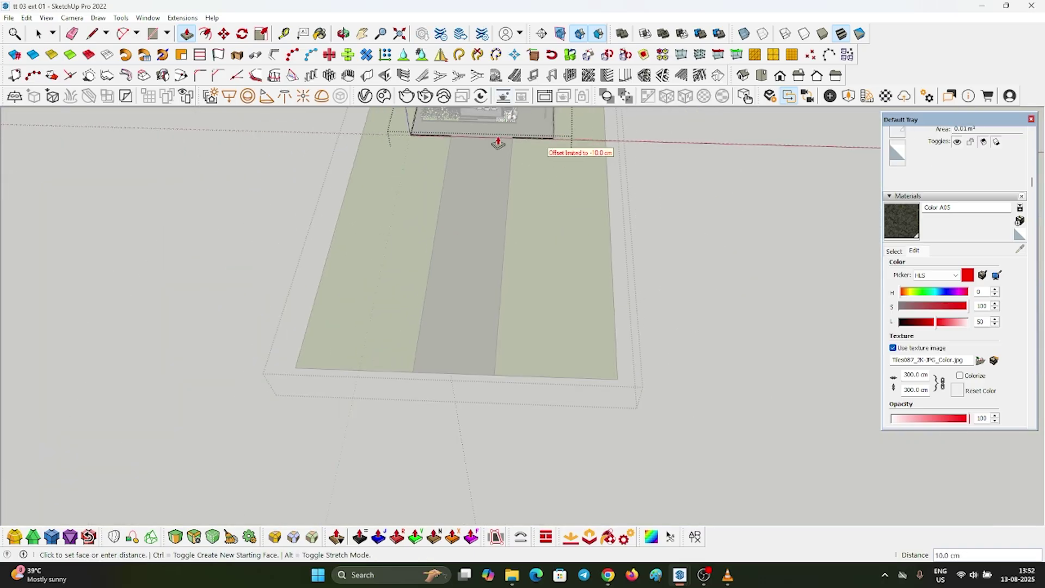
{"action": "scroll", "coordinate": [460, 138], "scroll_direction": "up", "scroll_amount": 6}
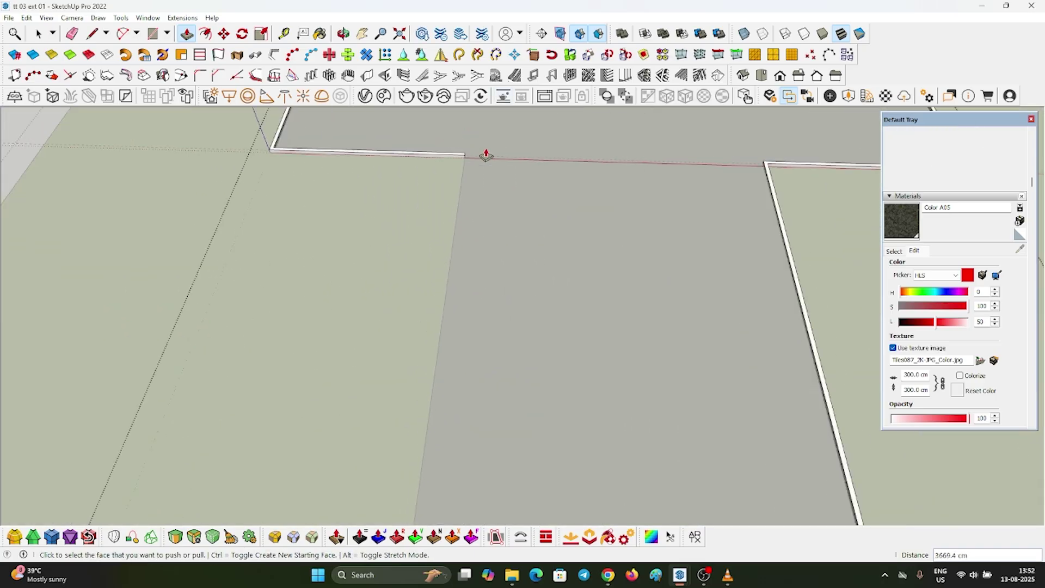
{"action": "key", "text": "space"}
Copy the opposite kerb's end edge 10 cm, extrude the strip along the driveway's other side to its far end, and leave the group
{"action": "scroll", "coordinate": [471, 163], "scroll_direction": "up", "scroll_amount": 2}
{"action": "left_click", "coordinate": [470, 174]}
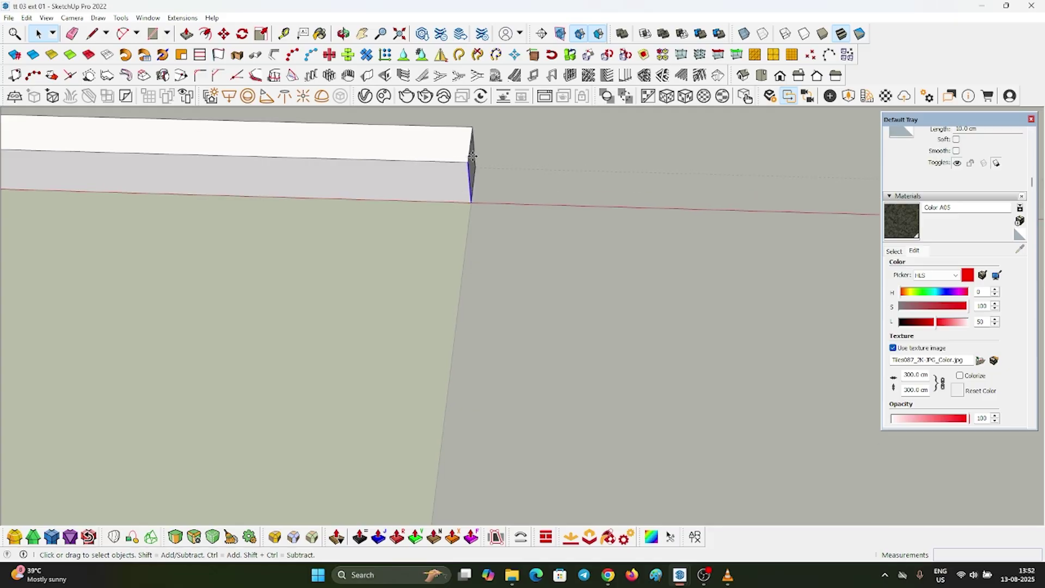
{"action": "key", "text": "m"}
{"action": "left_click", "coordinate": [465, 163]}
{"action": "left_click", "coordinate": [416, 163]}
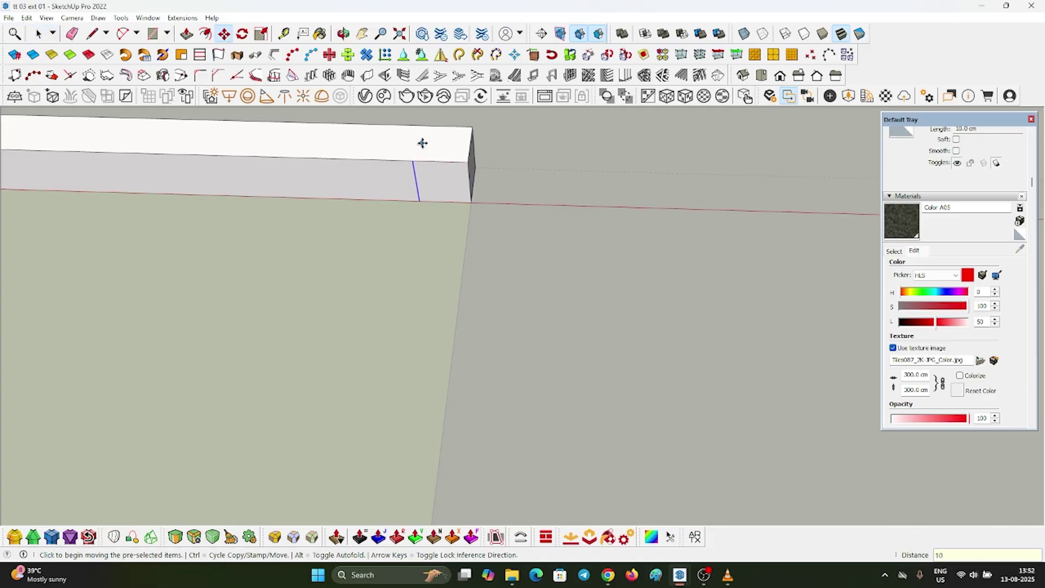
{"action": "type", "text": "10"}
{"action": "key", "text": "Return"}
{"action": "scroll", "coordinate": [450, 203], "scroll_direction": "down", "scroll_amount": 3}
{"action": "key", "text": "space"}
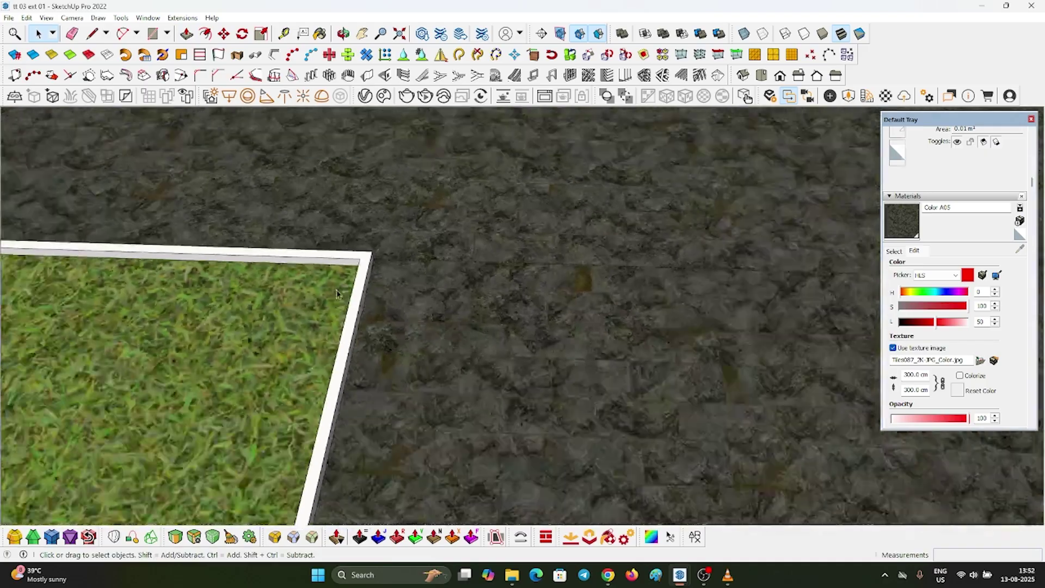
Examine the house front and the kerbed driveway from eye level and from above
{"action": "scroll", "coordinate": [337, 293], "scroll_direction": "down", "scroll_amount": 5}
{"action": "middle_click_drag", "start_coordinate": [337, 293], "coordinate": [413, 234]}
{"action": "scroll", "coordinate": [553, 221], "scroll_direction": "up", "scroll_amount": 6}
{"action": "scroll", "coordinate": [553, 220], "scroll_direction": "down", "scroll_amount": 2}
{"action": "scroll", "coordinate": [464, 265], "scroll_direction": "up", "scroll_amount": 2}
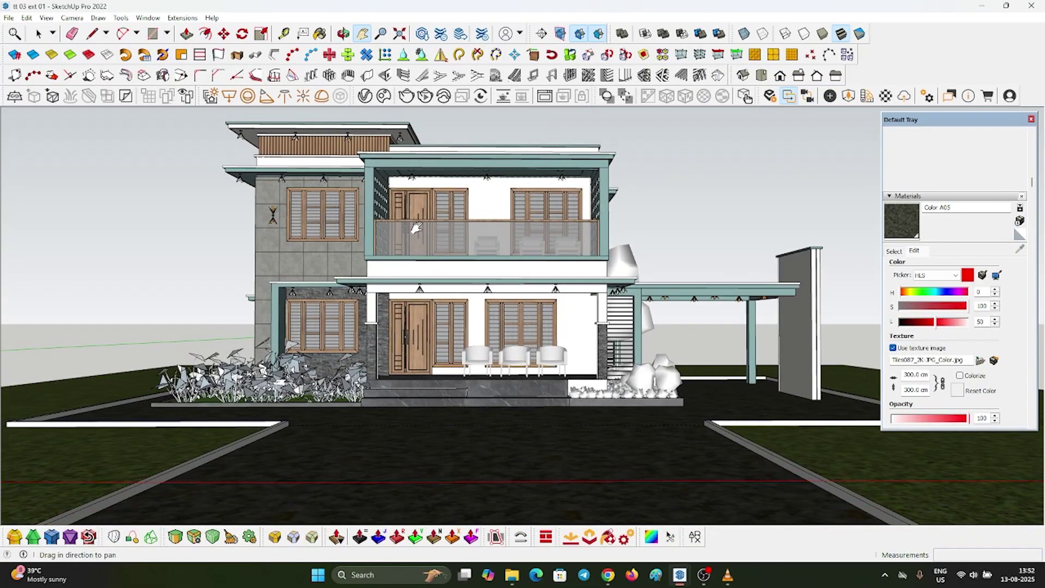
{"action": "scroll", "coordinate": [491, 199], "scroll_direction": "down", "scroll_amount": 2}
{"action": "middle_click_drag", "start_coordinate": [490, 200], "coordinate": [169, 380]}
{"action": "scroll", "coordinate": [448, 373], "scroll_direction": "down", "scroll_amount": 3}
Draw a line path from one front lawn corner along the long side, across the rear and along the other long side
{"action": "scroll", "coordinate": [169, 375], "scroll_direction": "up", "scroll_amount": 6}
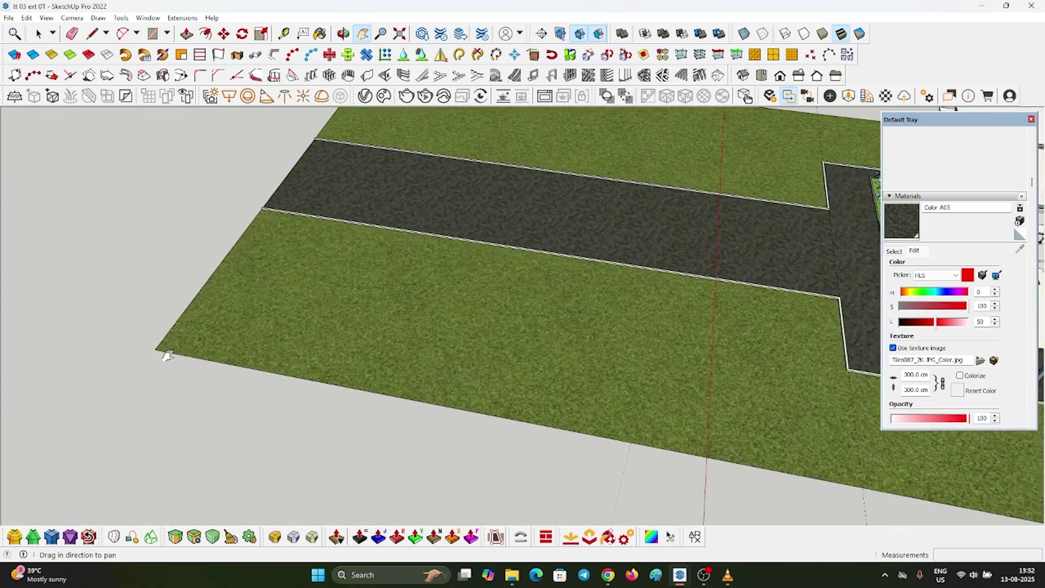
{"action": "key", "text": "l"}
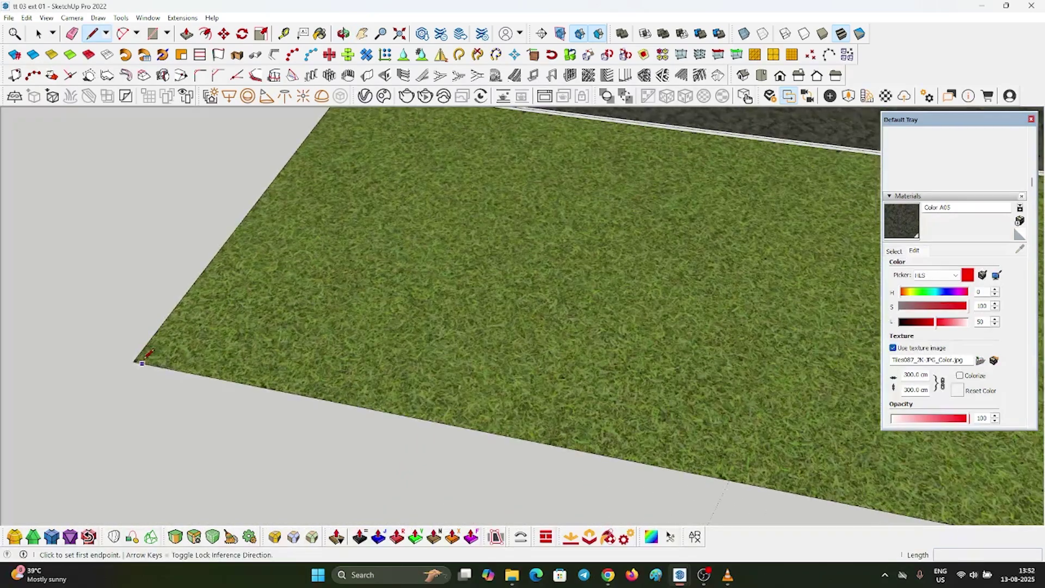
{"action": "left_click", "coordinate": [132, 361]}
{"action": "scroll", "coordinate": [137, 327], "scroll_direction": "down", "scroll_amount": 6}
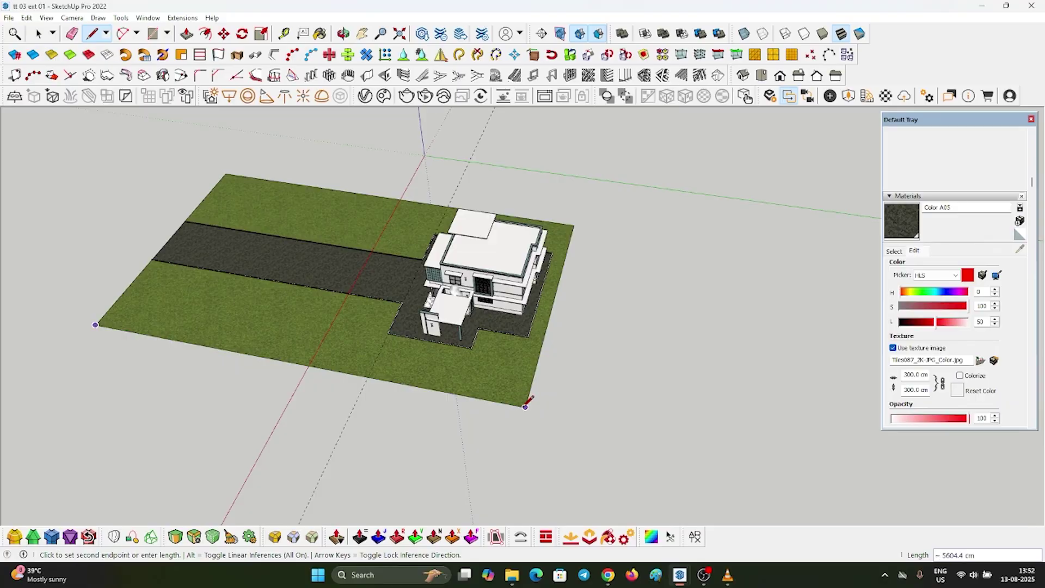
{"action": "middle_click_drag", "start_coordinate": [112, 426], "coordinate": [578, 189]}
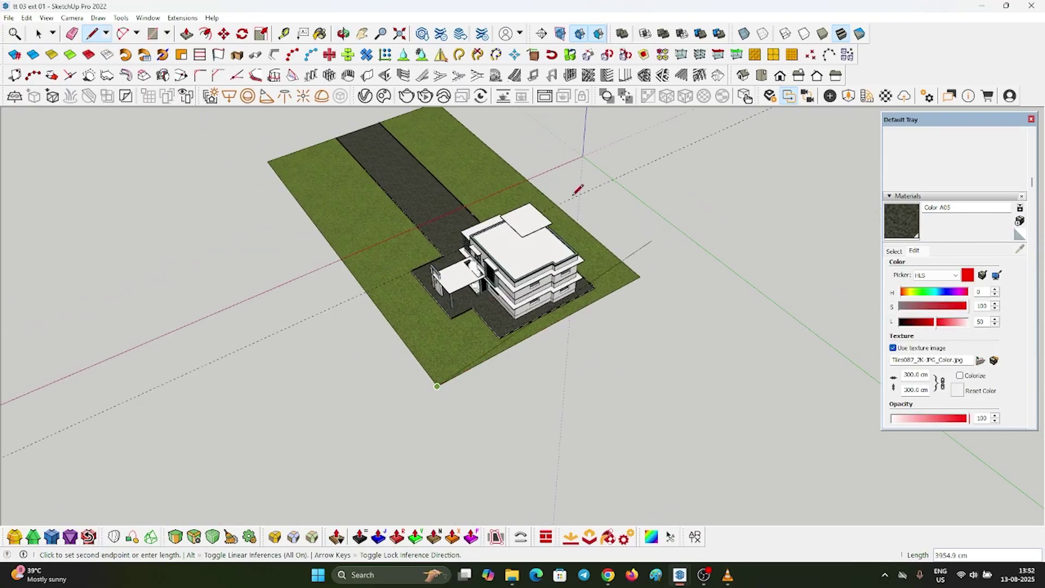
{"action": "scroll", "coordinate": [578, 188], "scroll_direction": "up", "scroll_amount": 2}
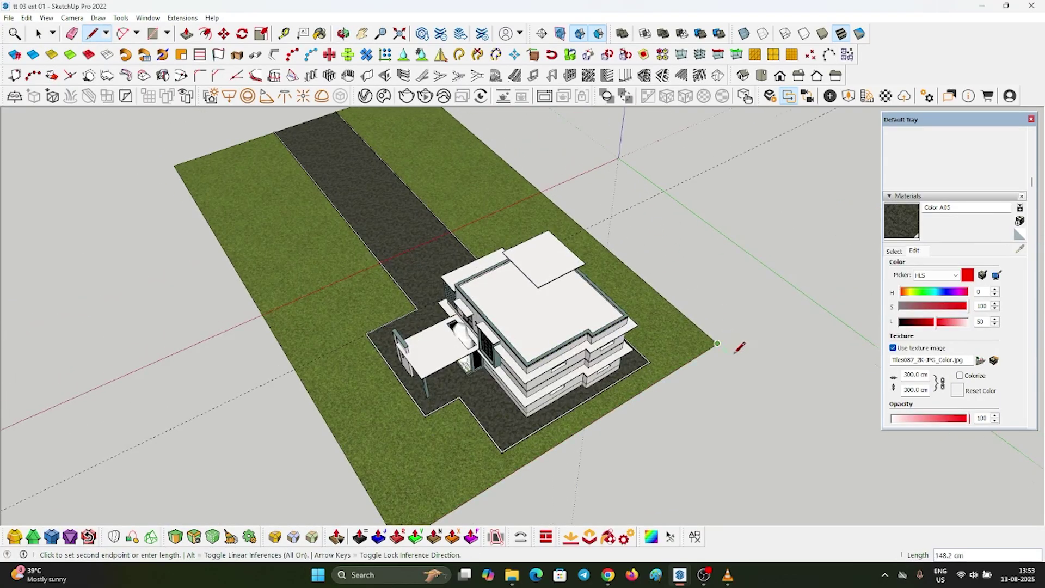
{"action": "middle_click_drag", "start_coordinate": [739, 347], "coordinate": [672, 379]}
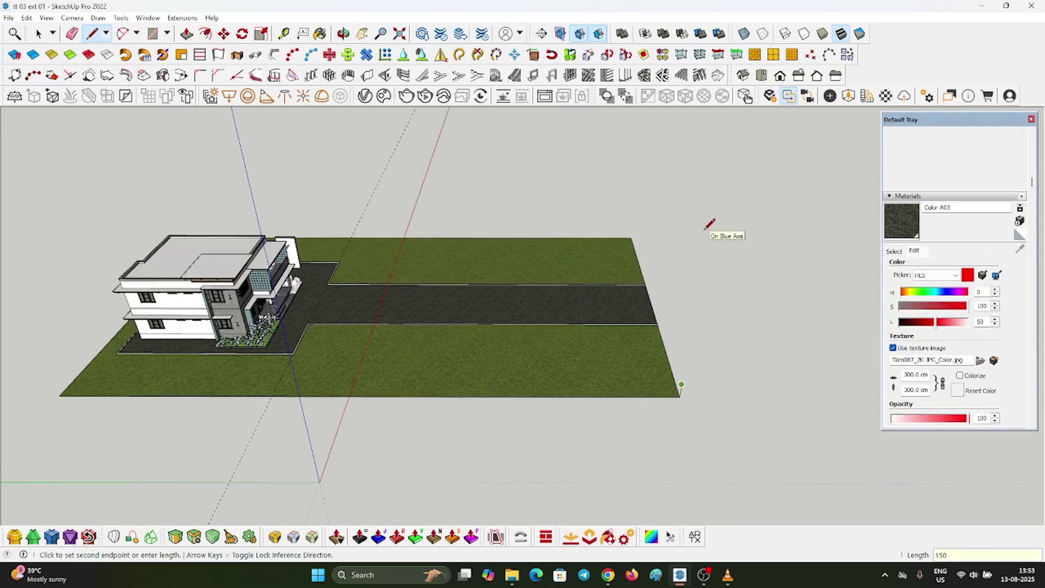
Draw a narrow upright wall profile 150 cm high at the end of the path on the lawn's front corner
{"action": "middle_click_drag", "start_coordinate": [709, 439], "coordinate": [666, 292]}
{"action": "scroll", "coordinate": [673, 284], "scroll_direction": "up", "scroll_amount": 3}
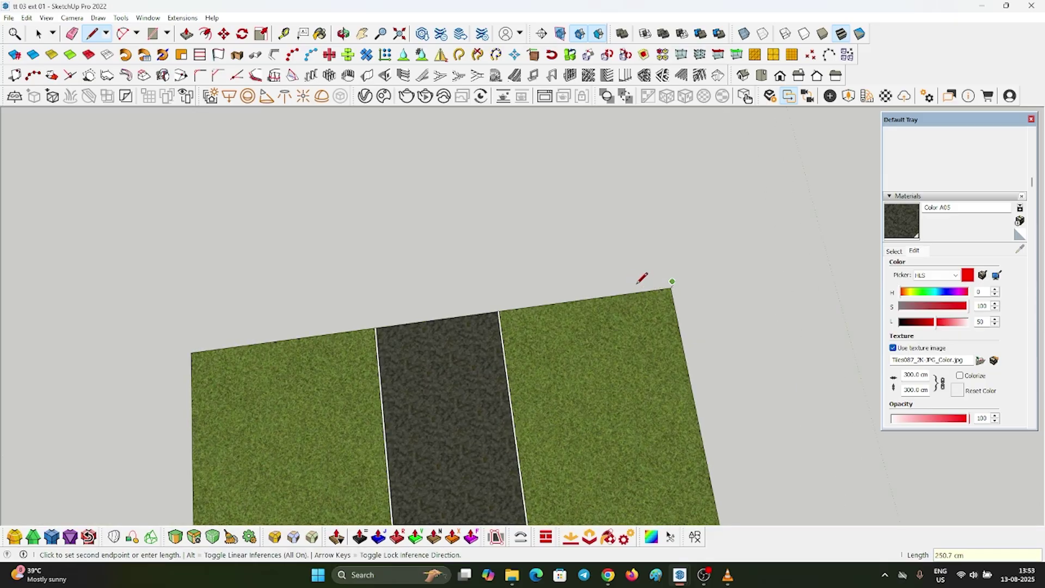
{"action": "scroll", "coordinate": [638, 283], "scroll_direction": "up", "scroll_amount": 5}
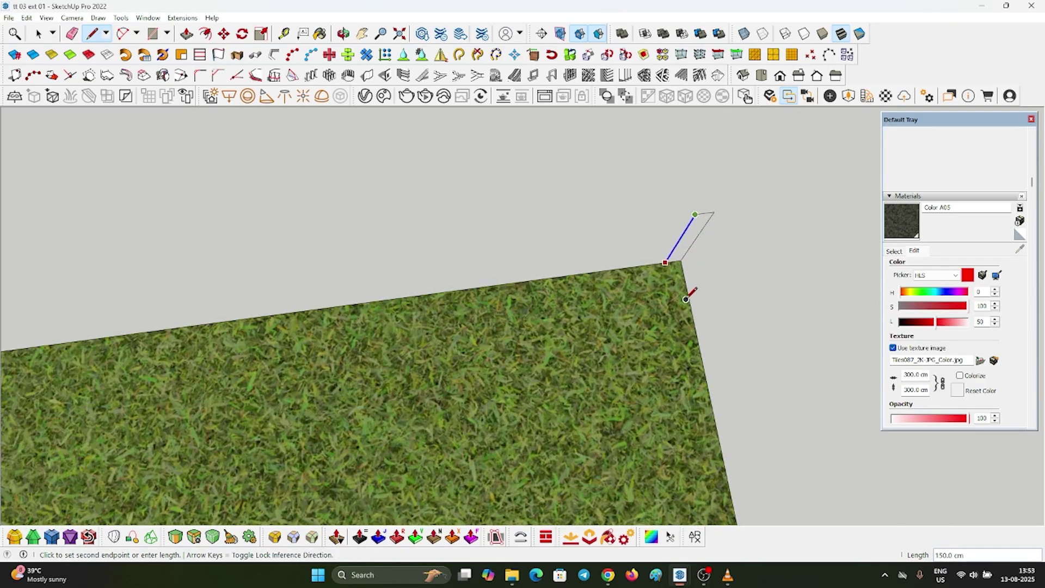
{"action": "left_click", "coordinate": [687, 245]}
Group the wall profile together with its perimeter path, open the group and select the path
{"action": "key", "text": "space"}
{"action": "left_click", "coordinate": [679, 240]}
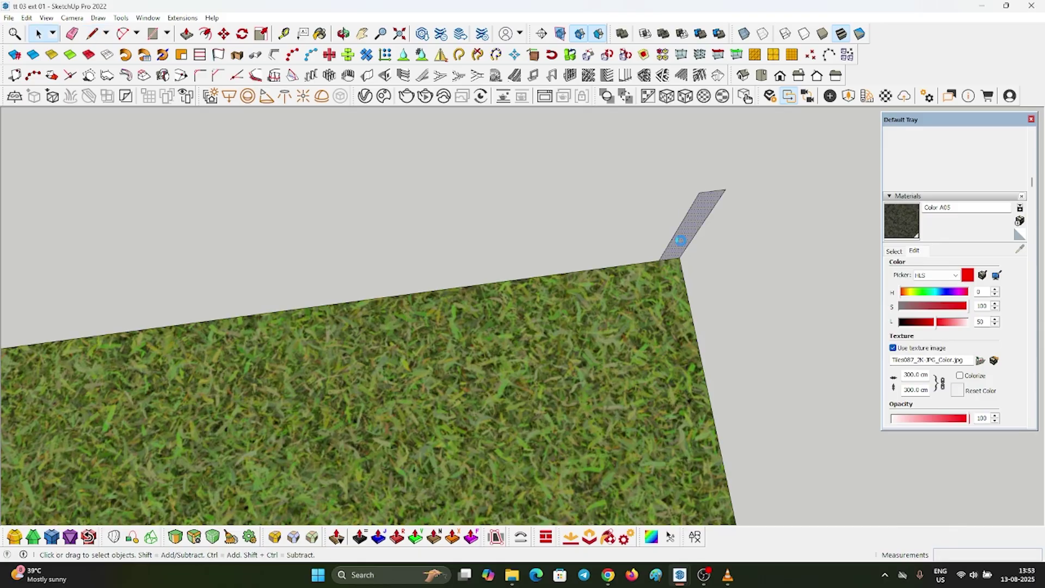
{"action": "scroll", "coordinate": [649, 277], "scroll_direction": "down", "scroll_amount": 2}
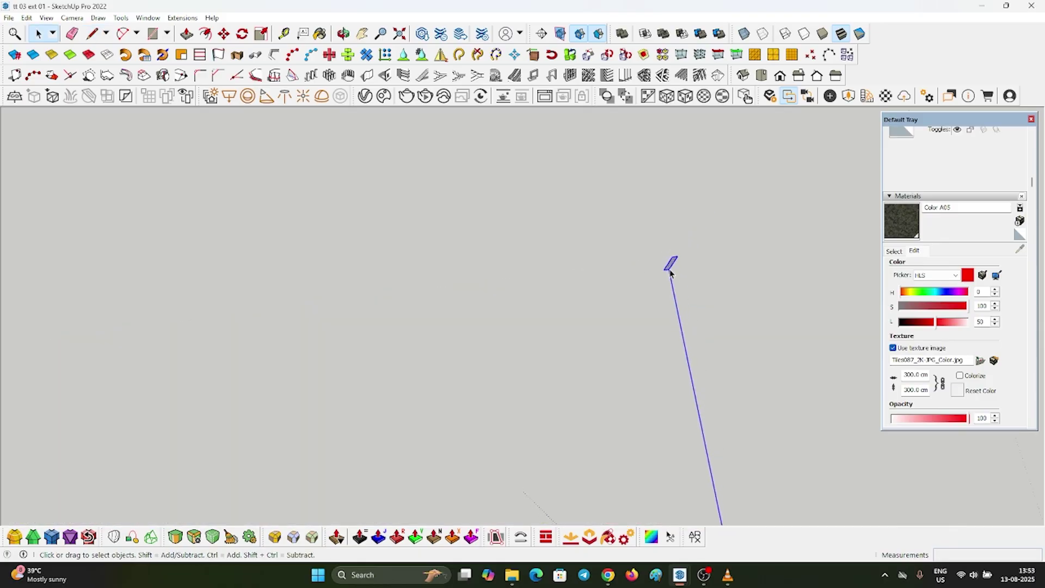
{"action": "middle_click_drag", "start_coordinate": [669, 273], "coordinate": [607, 237]}
{"action": "scroll", "coordinate": [675, 278], "scroll_direction": "up", "scroll_amount": 3}
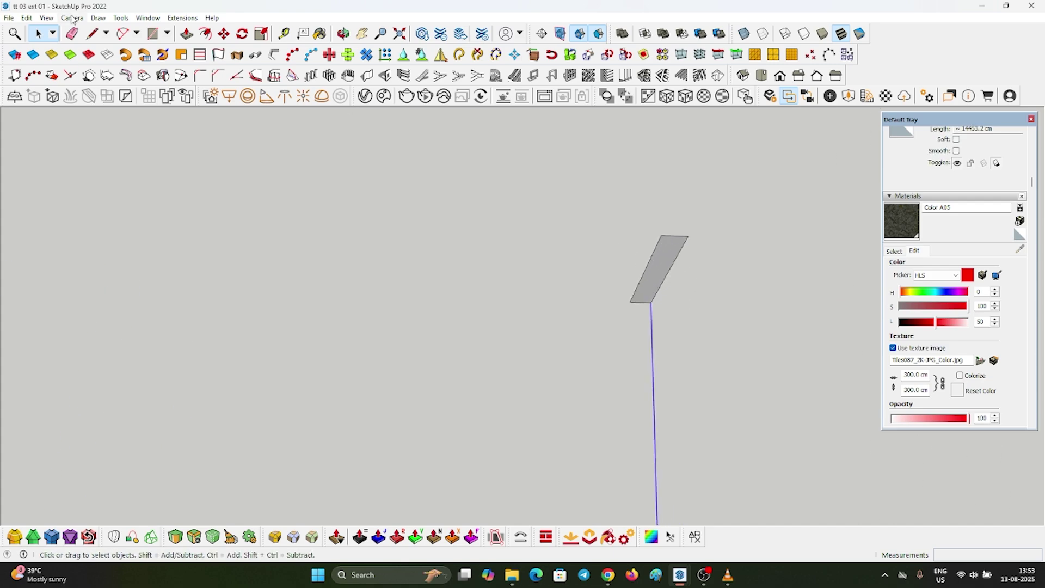
Sweep the profile along the path with Follow Me to form the boundary wall and leave the group
{"action": "left_click", "coordinate": [121, 18]}
{"action": "left_click", "coordinate": [174, 148]}
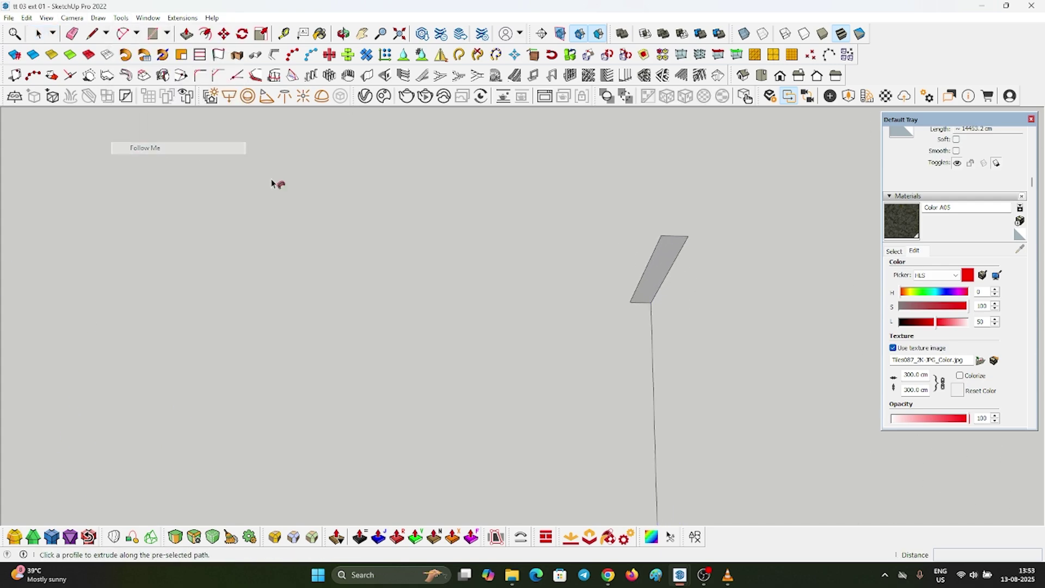
{"action": "left_click", "coordinate": [671, 261]}
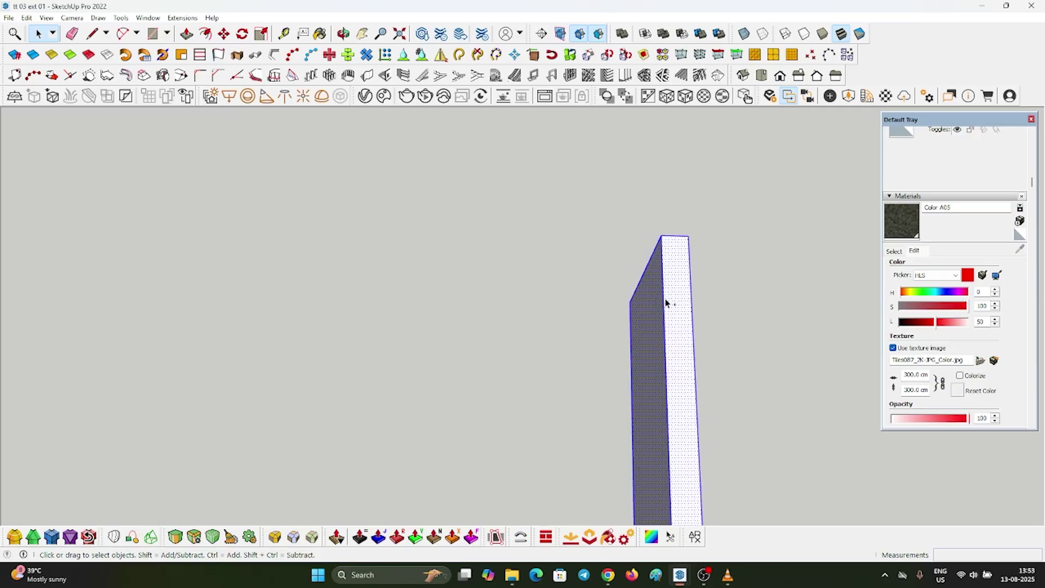
{"action": "scroll", "coordinate": [647, 287], "scroll_direction": "down", "scroll_amount": 10}
{"action": "middle_click_drag", "start_coordinate": [489, 305], "coordinate": [331, 212]}
{"action": "scroll", "coordinate": [548, 210], "scroll_direction": "up", "scroll_amount": 5}
{"action": "scroll", "coordinate": [484, 305], "scroll_direction": "up", "scroll_amount": 3}
{"action": "middle_click_drag", "start_coordinate": [548, 201], "coordinate": [719, 480], "text": "shift"}
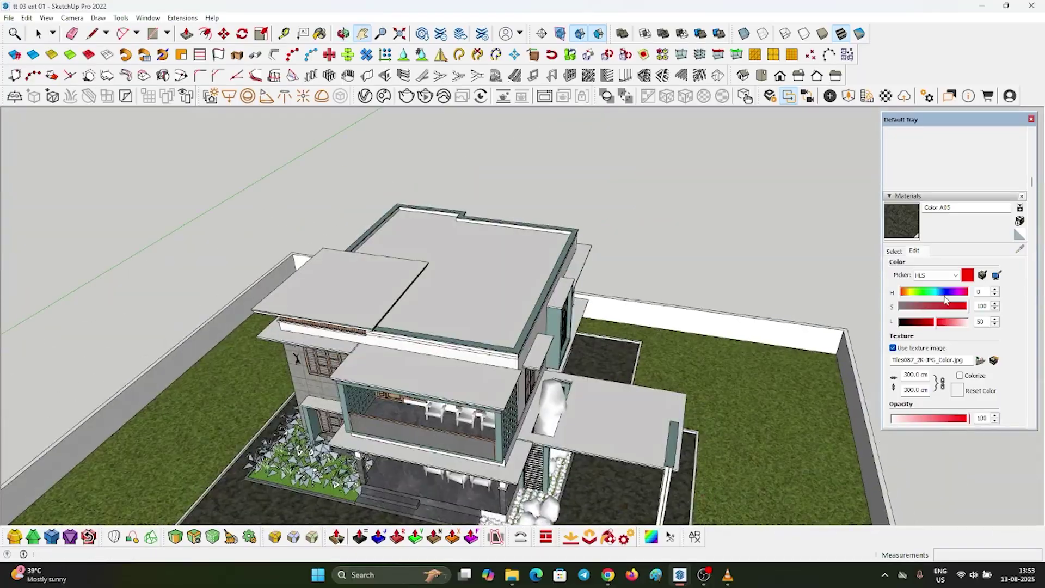
Paint the boundary wall around the lawn with the dark teal Color H08 from the Colors collection
{"action": "left_click", "coordinate": [887, 252]}
{"action": "left_click", "coordinate": [984, 319]}
{"action": "scroll", "coordinate": [783, 331], "scroll_direction": "up", "scroll_amount": 1}
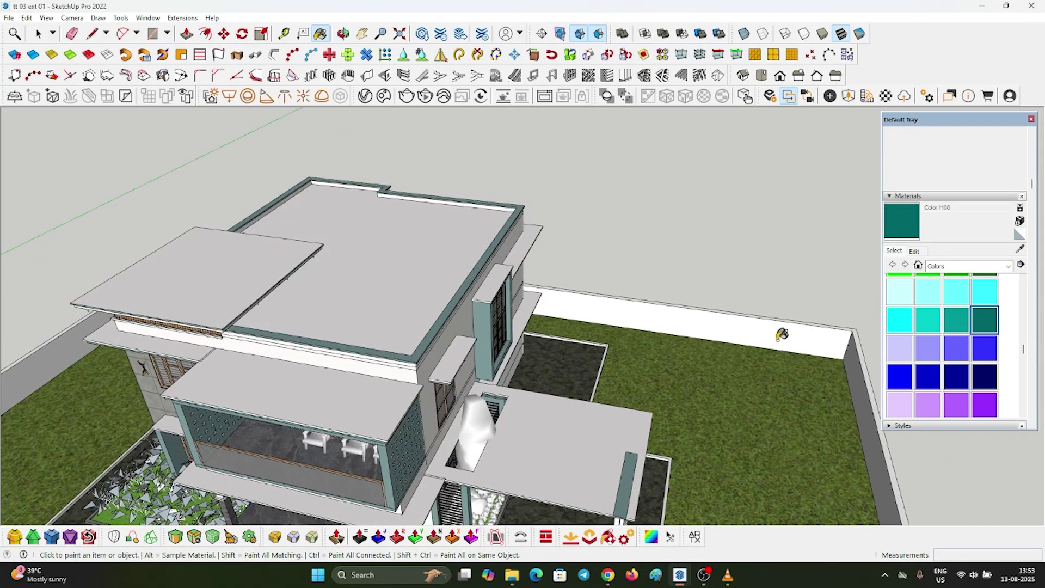
{"action": "left_click", "coordinate": [784, 331]}
{"action": "scroll", "coordinate": [433, 226], "scroll_direction": "down", "scroll_amount": 3}
{"action": "scroll", "coordinate": [740, 354], "scroll_direction": "up", "scroll_amount": 1}
Give the wall's material the texture image Concrete033_2K-JPG_Color.jpg from the CONCRET folder in Textures
{"action": "left_click", "coordinate": [922, 252]}
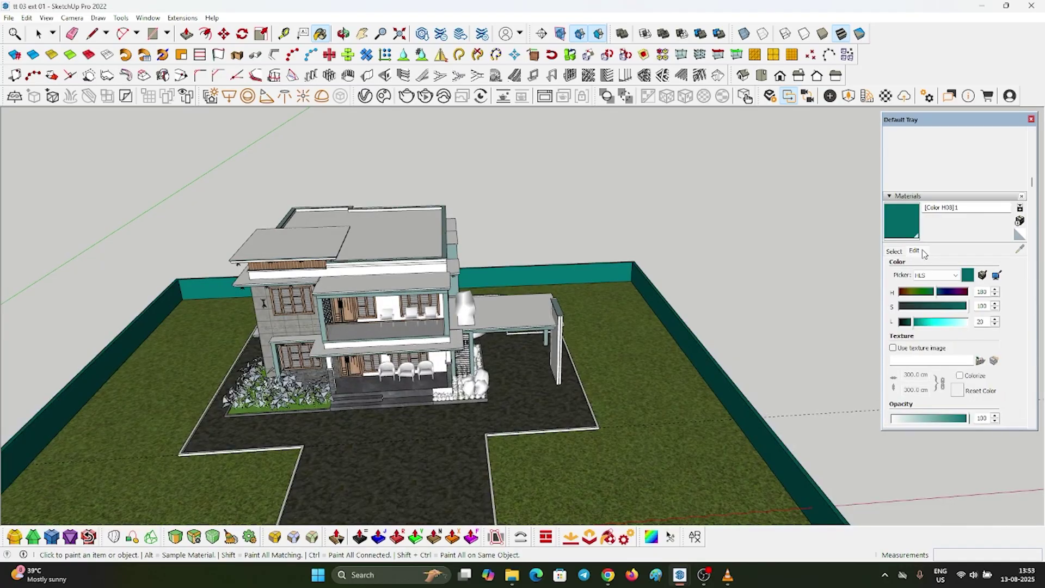
{"action": "left_click", "coordinate": [915, 349]}
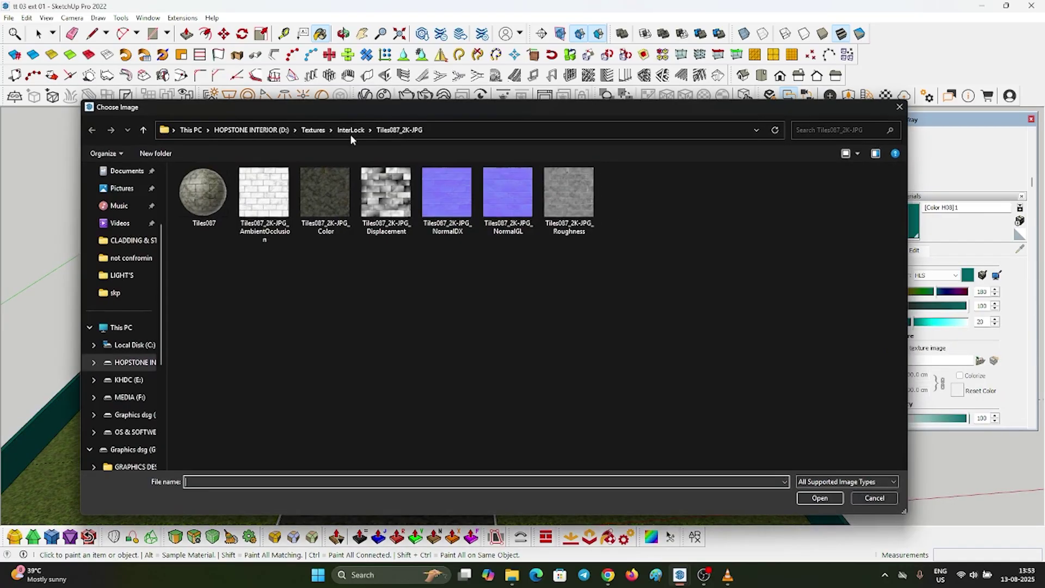
{"action": "left_click", "coordinate": [322, 131]}
{"action": "scroll", "coordinate": [720, 338], "scroll_direction": "up", "scroll_amount": 5}
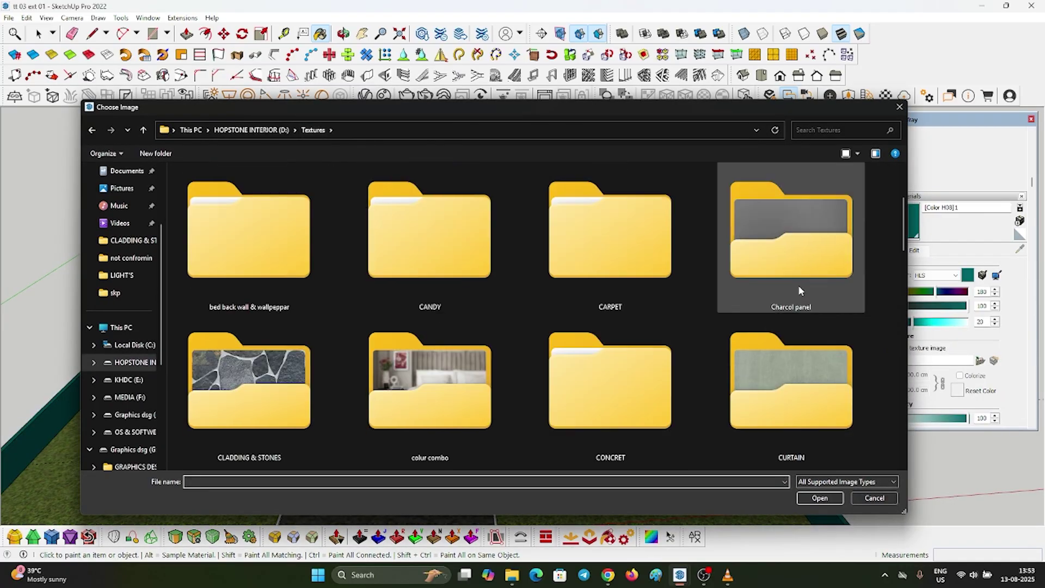
{"action": "scroll", "coordinate": [707, 370], "scroll_direction": "down", "scroll_amount": 3}
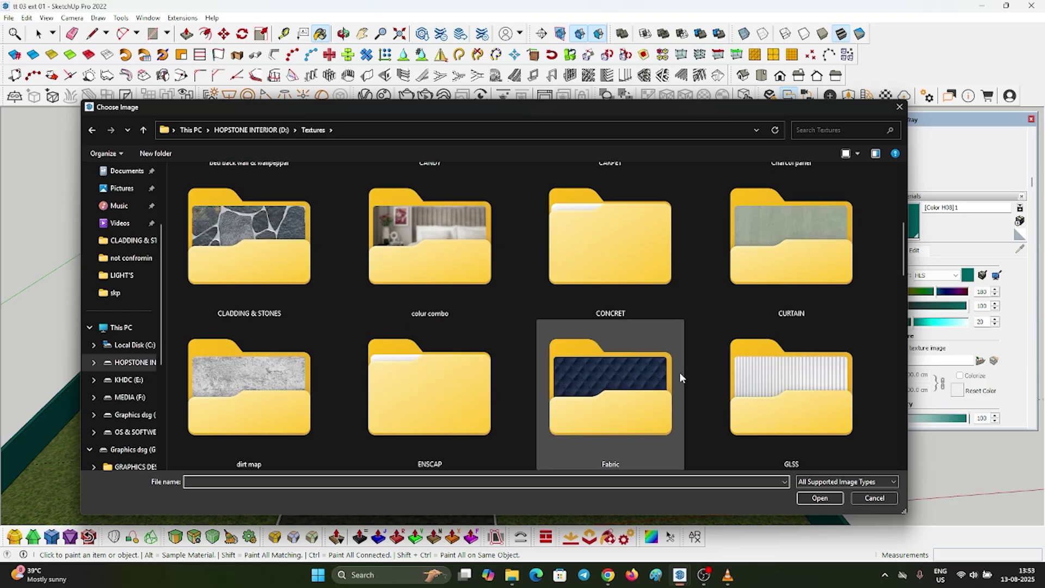
{"action": "double_click", "coordinate": [601, 298]}
{"action": "double_click", "coordinate": [244, 251]}
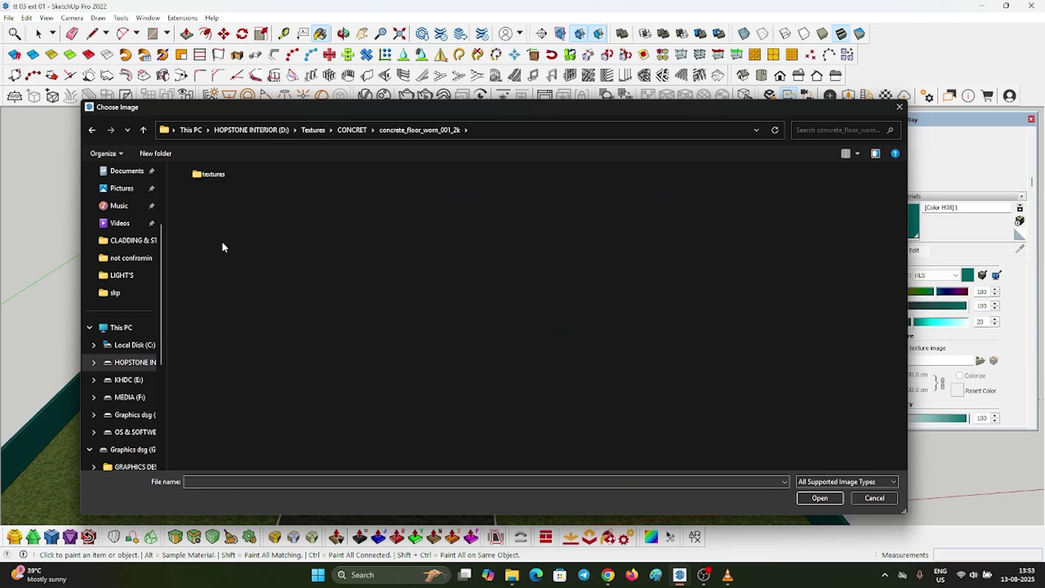
{"action": "double_click", "coordinate": [208, 175]}
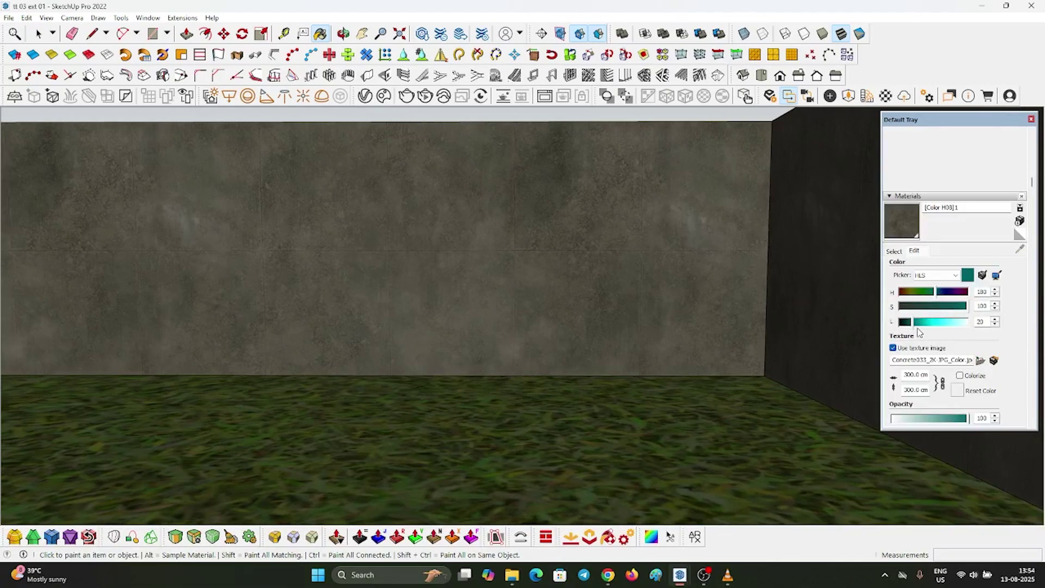
Turn the wall's concrete texture into a lighter neutral grey using HLS with saturation 0 and lightness 60
{"action": "left_click", "coordinate": [918, 273]}
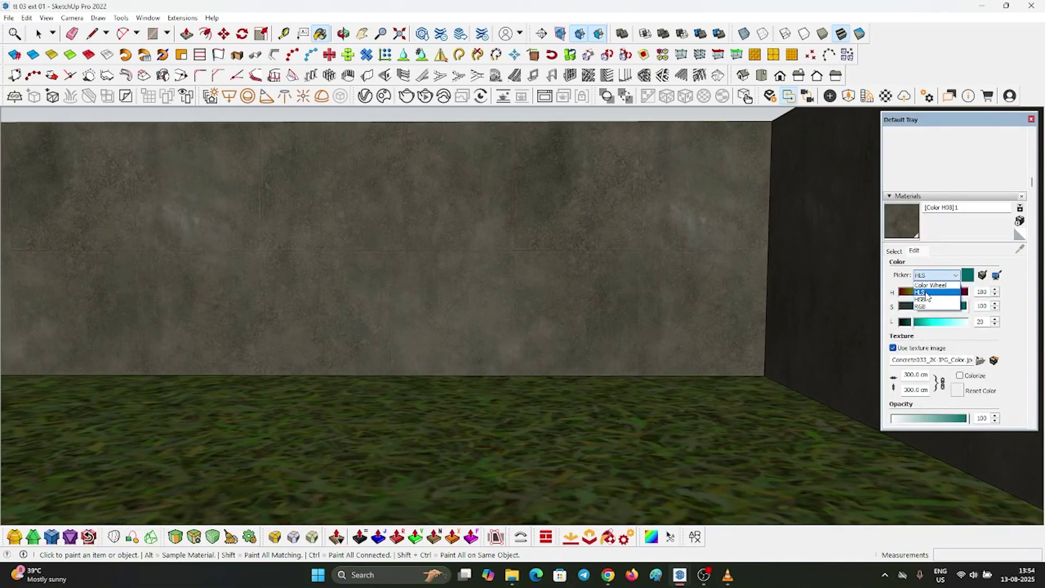
{"action": "left_click", "coordinate": [926, 293]}
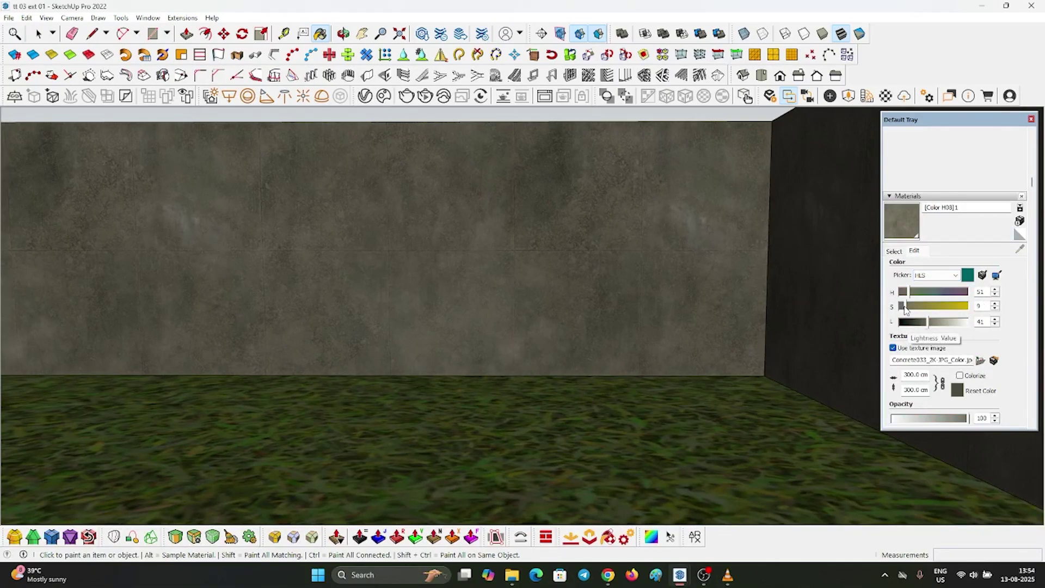
{"action": "left_click_drag", "start_coordinate": [913, 316], "coordinate": [942, 326]}
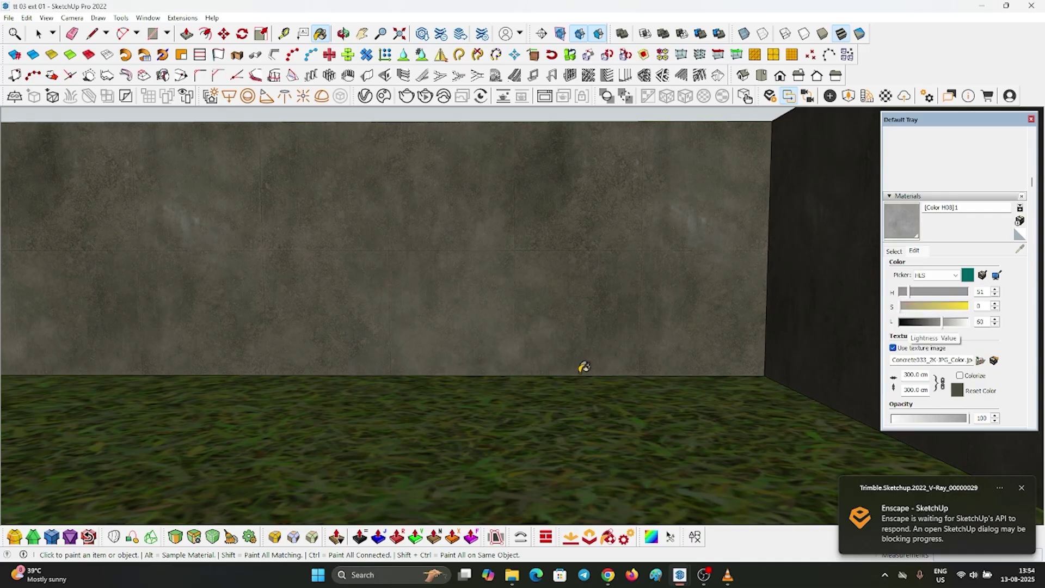
{"action": "key", "text": "space"}
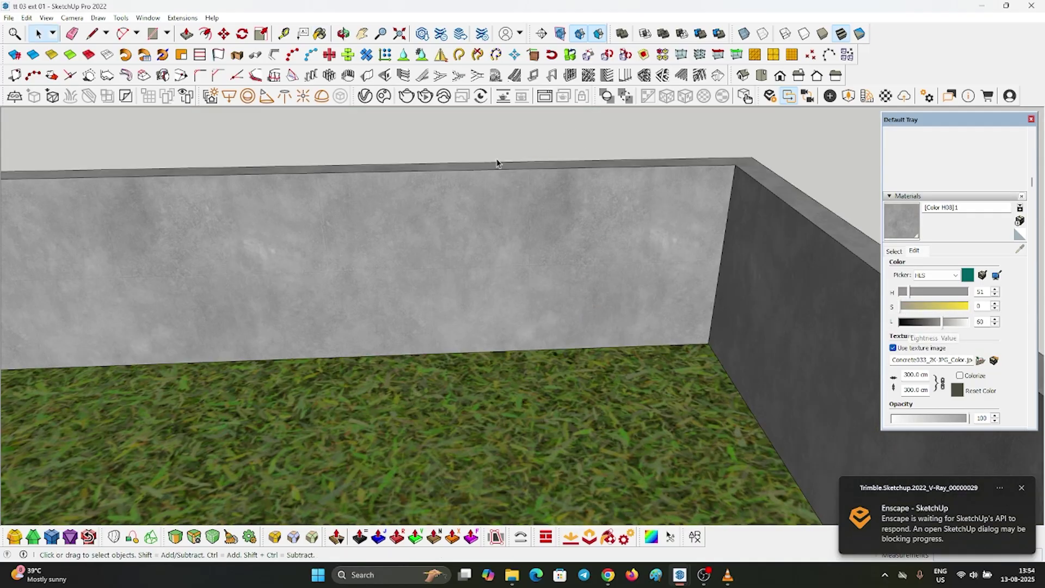
{"action": "scroll", "coordinate": [677, 269], "scroll_direction": "down", "scroll_amount": 10}
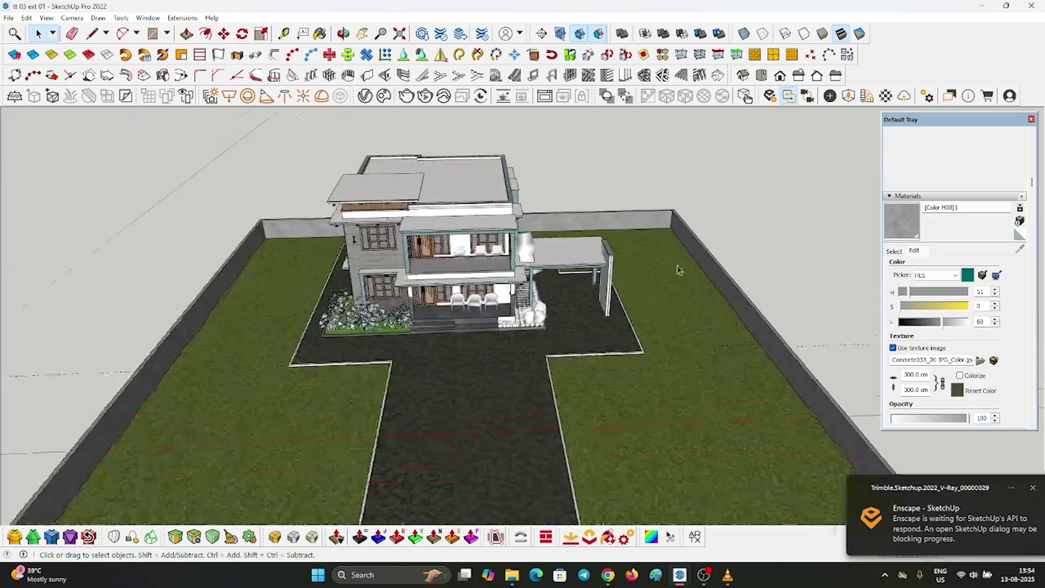
{"action": "middle_click_drag", "start_coordinate": [678, 270], "coordinate": [465, 356]}
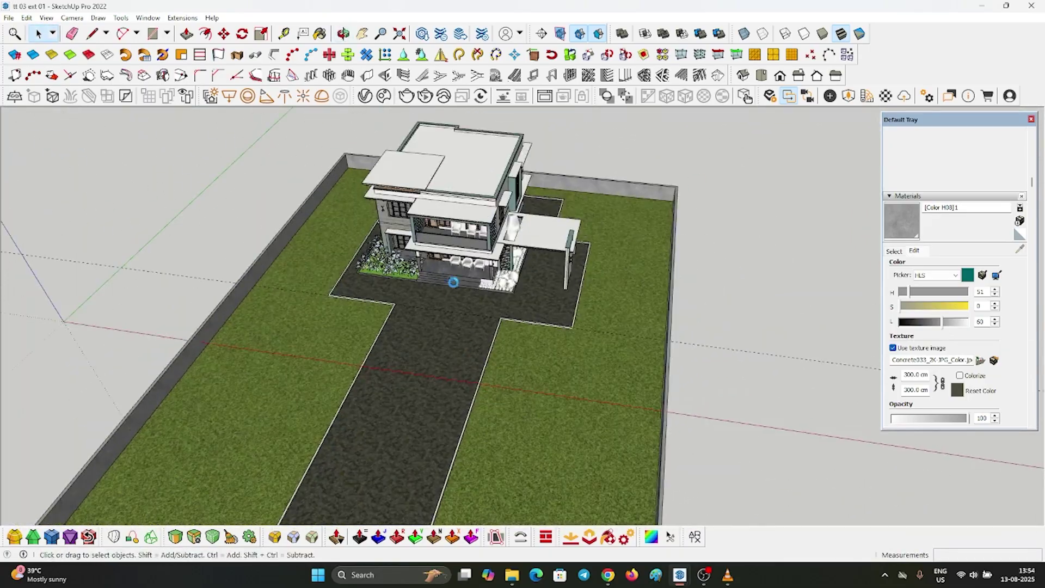